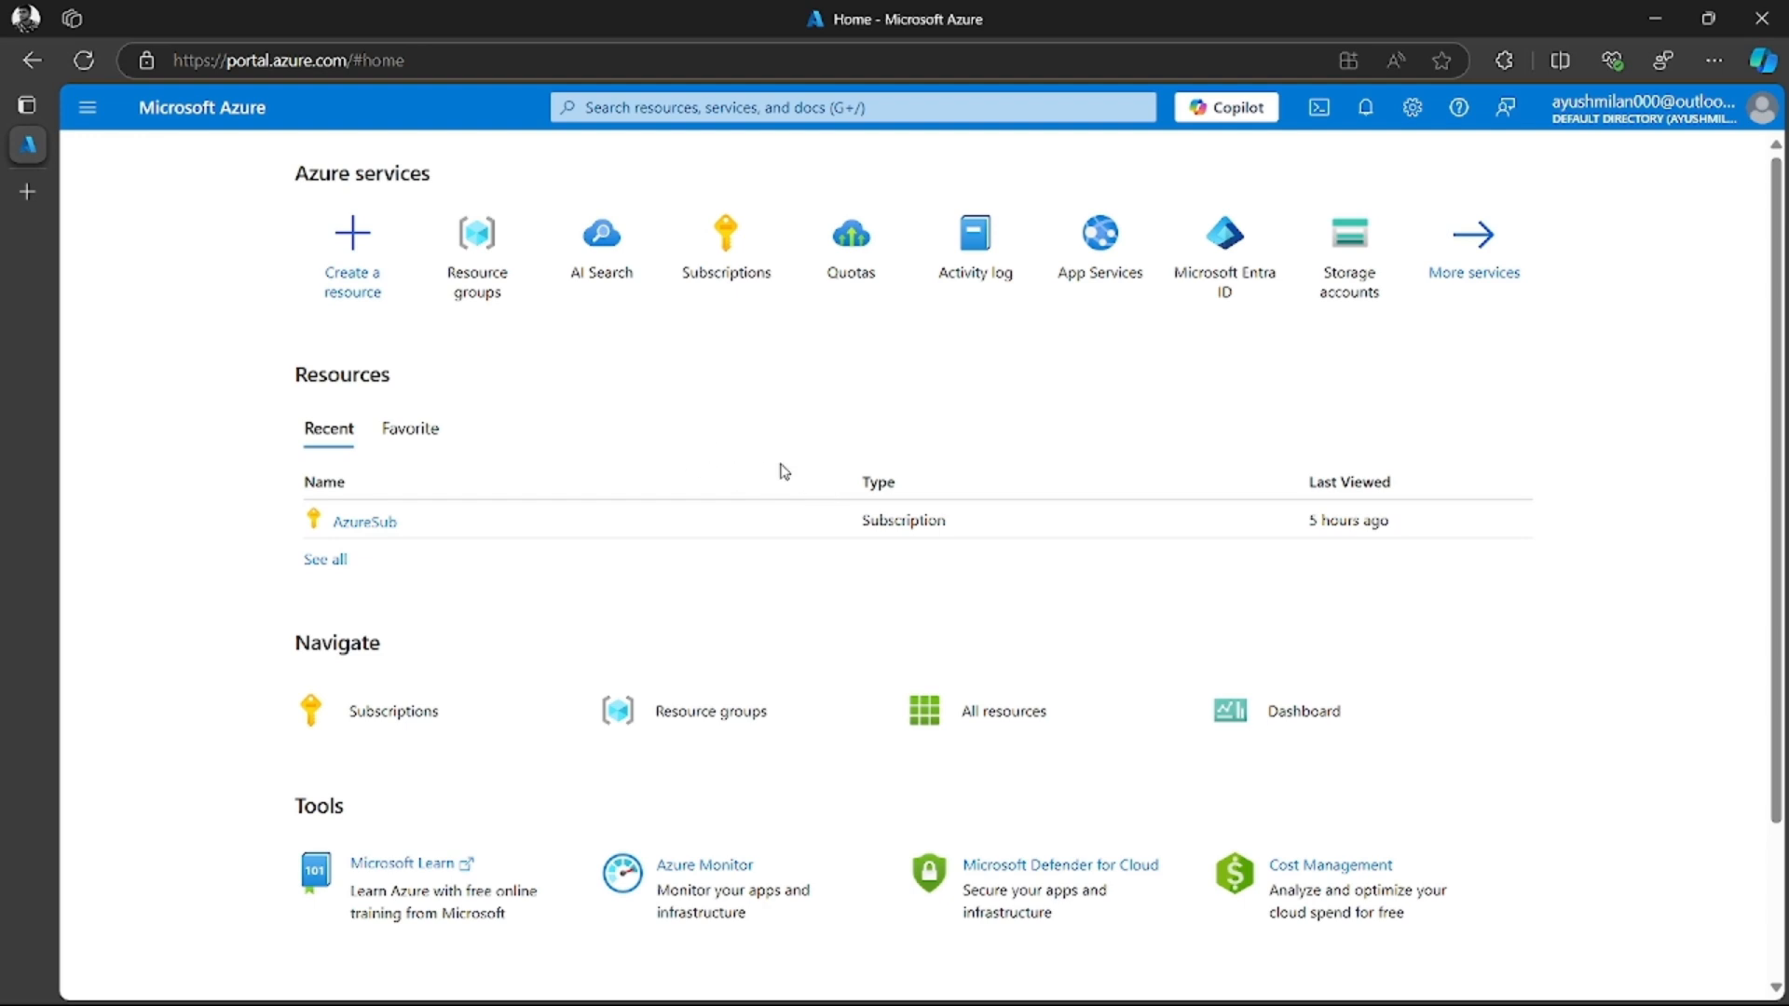
# Open the resource creation page and search the marketplace for "ai search"
pyautogui.scroll(-1, 339, 289)
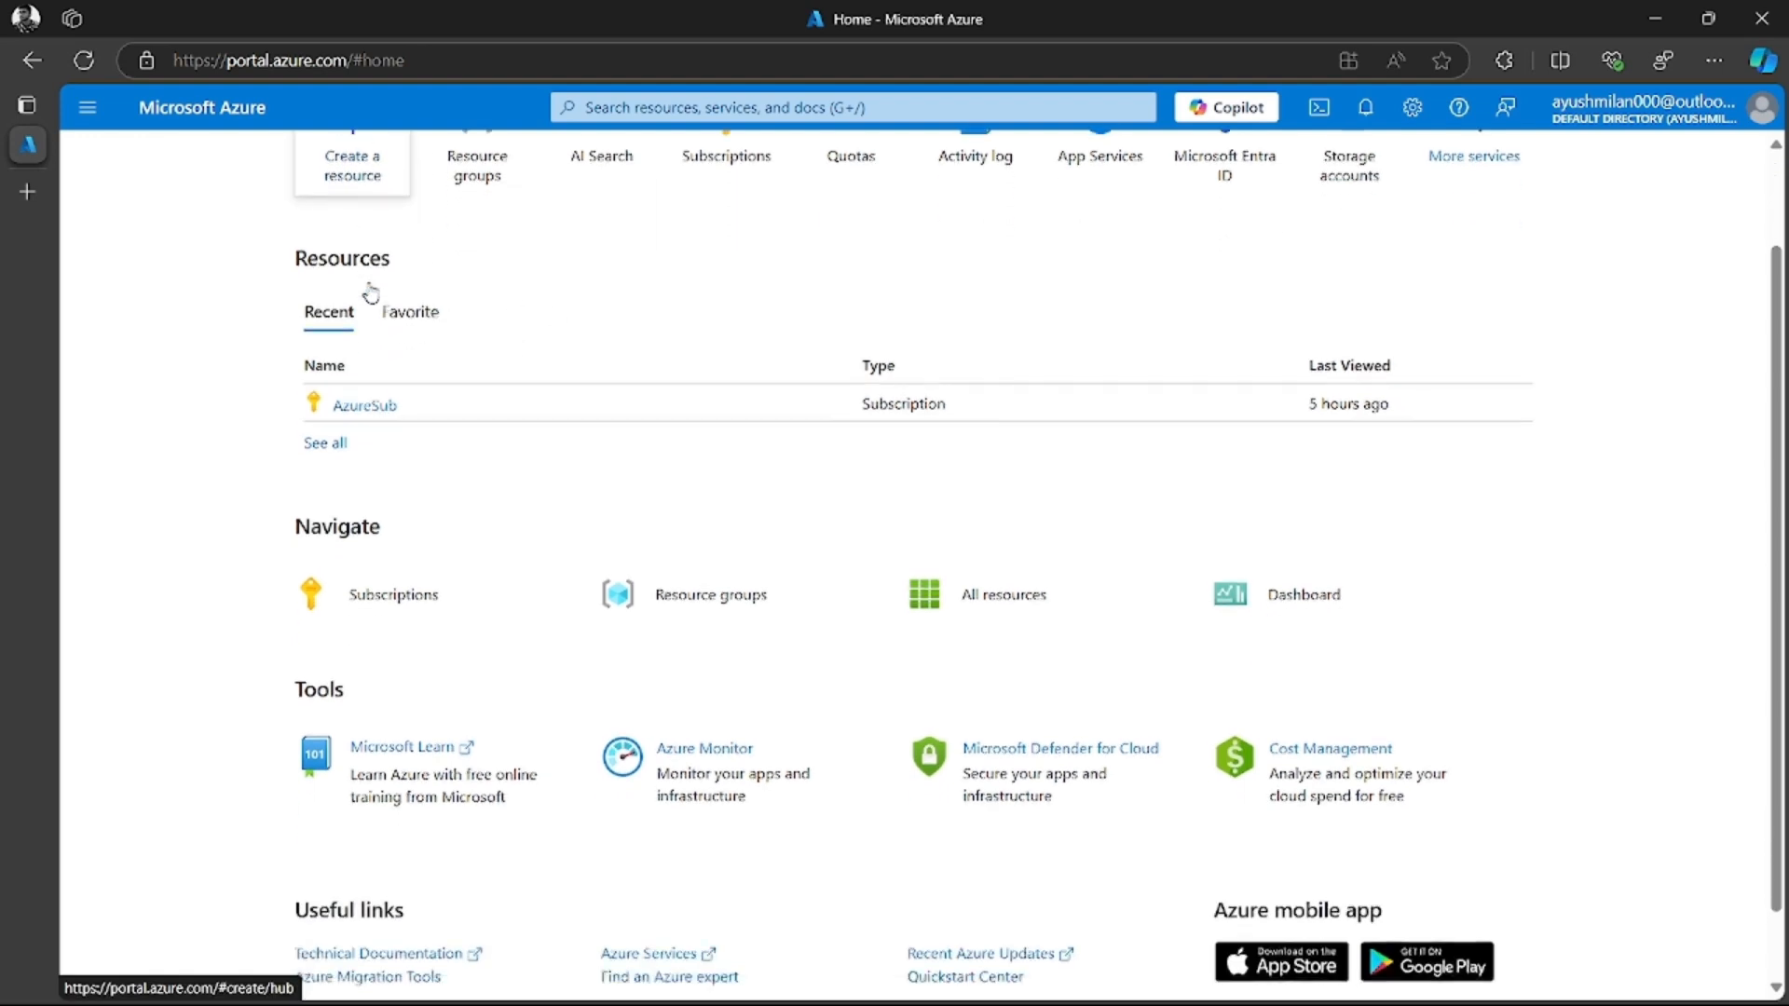
pyautogui.scroll(1, 368, 289)
pyautogui.click(367, 290)
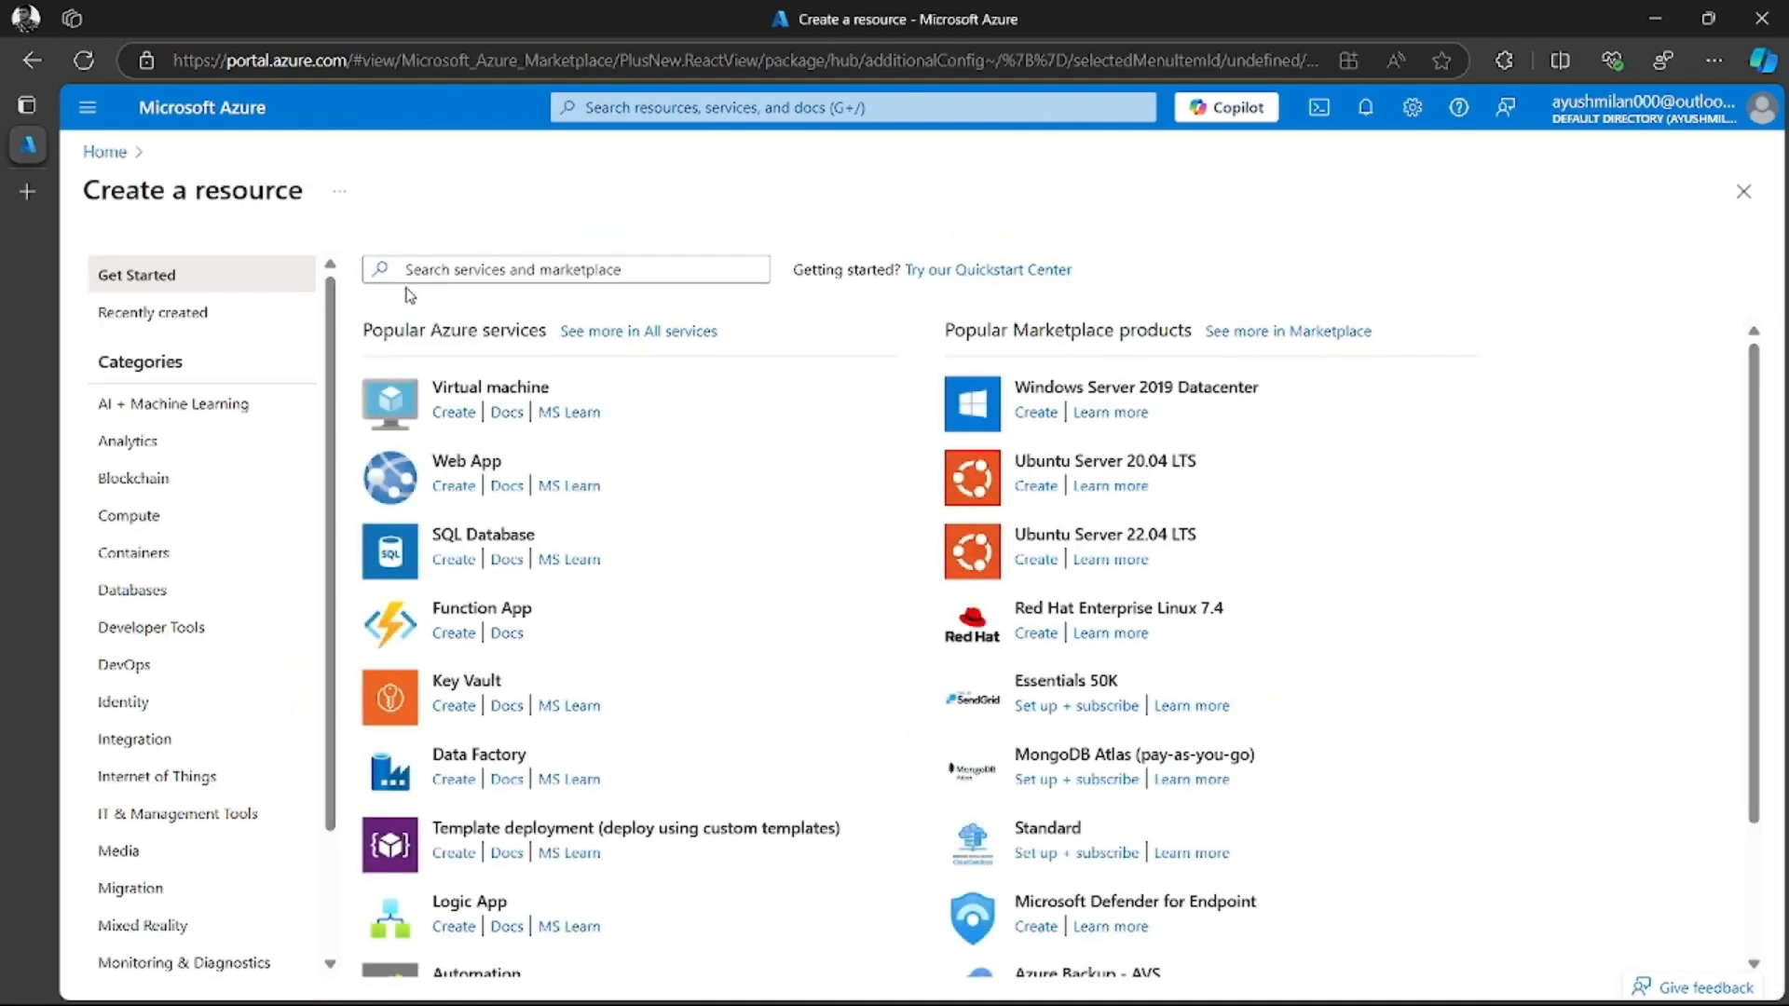
pyautogui.click(512, 267)
pyautogui.write('Ai se')
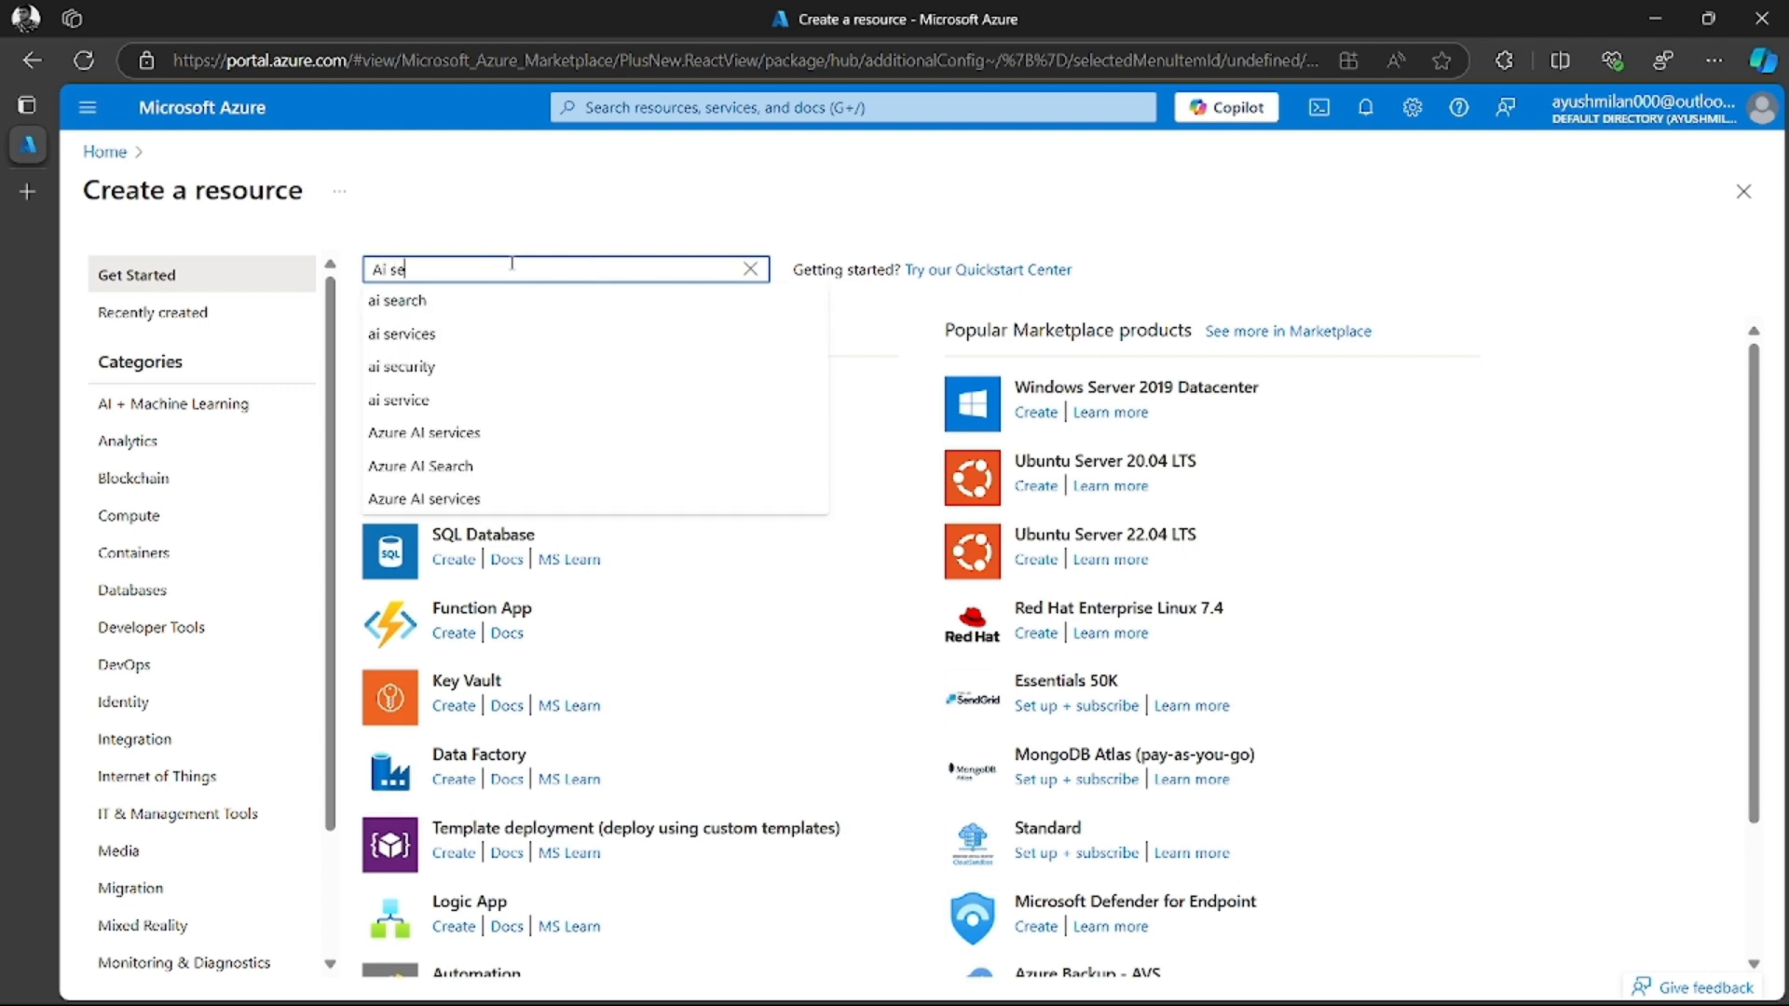
pyautogui.click(468, 300)
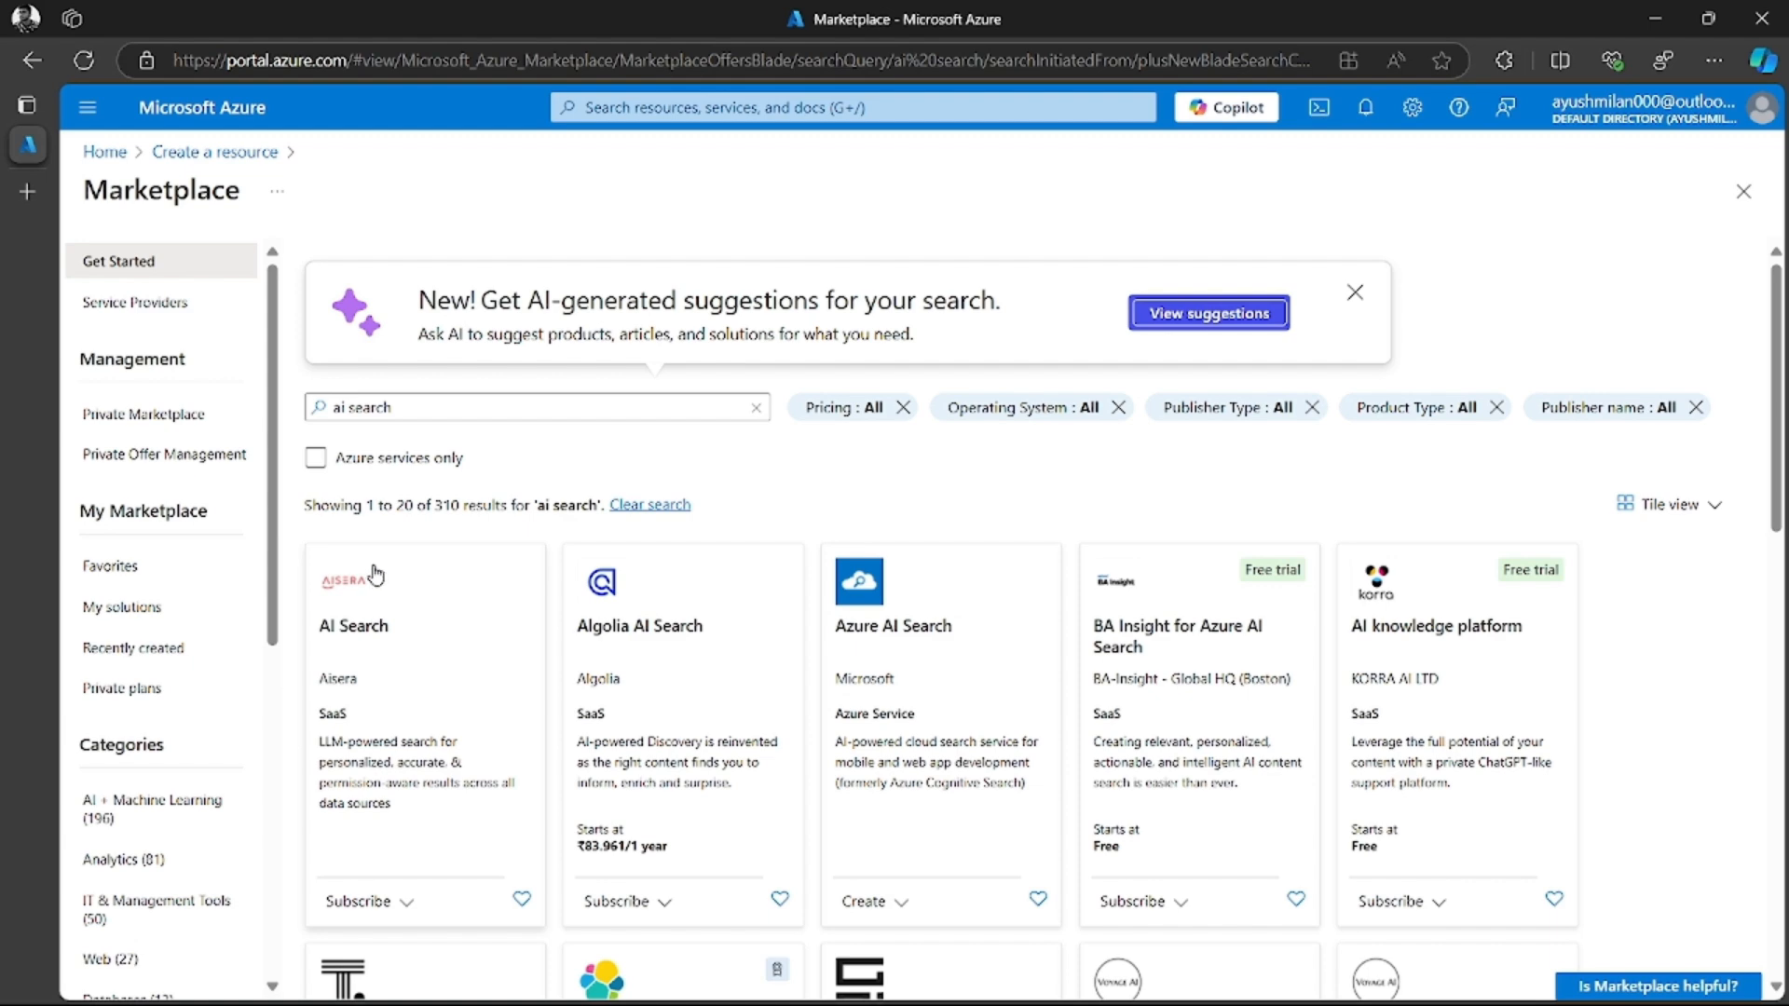
# Limit the marketplace results to Azure services only and start creating an Azure AI Search resource
pyautogui.click(314, 459)
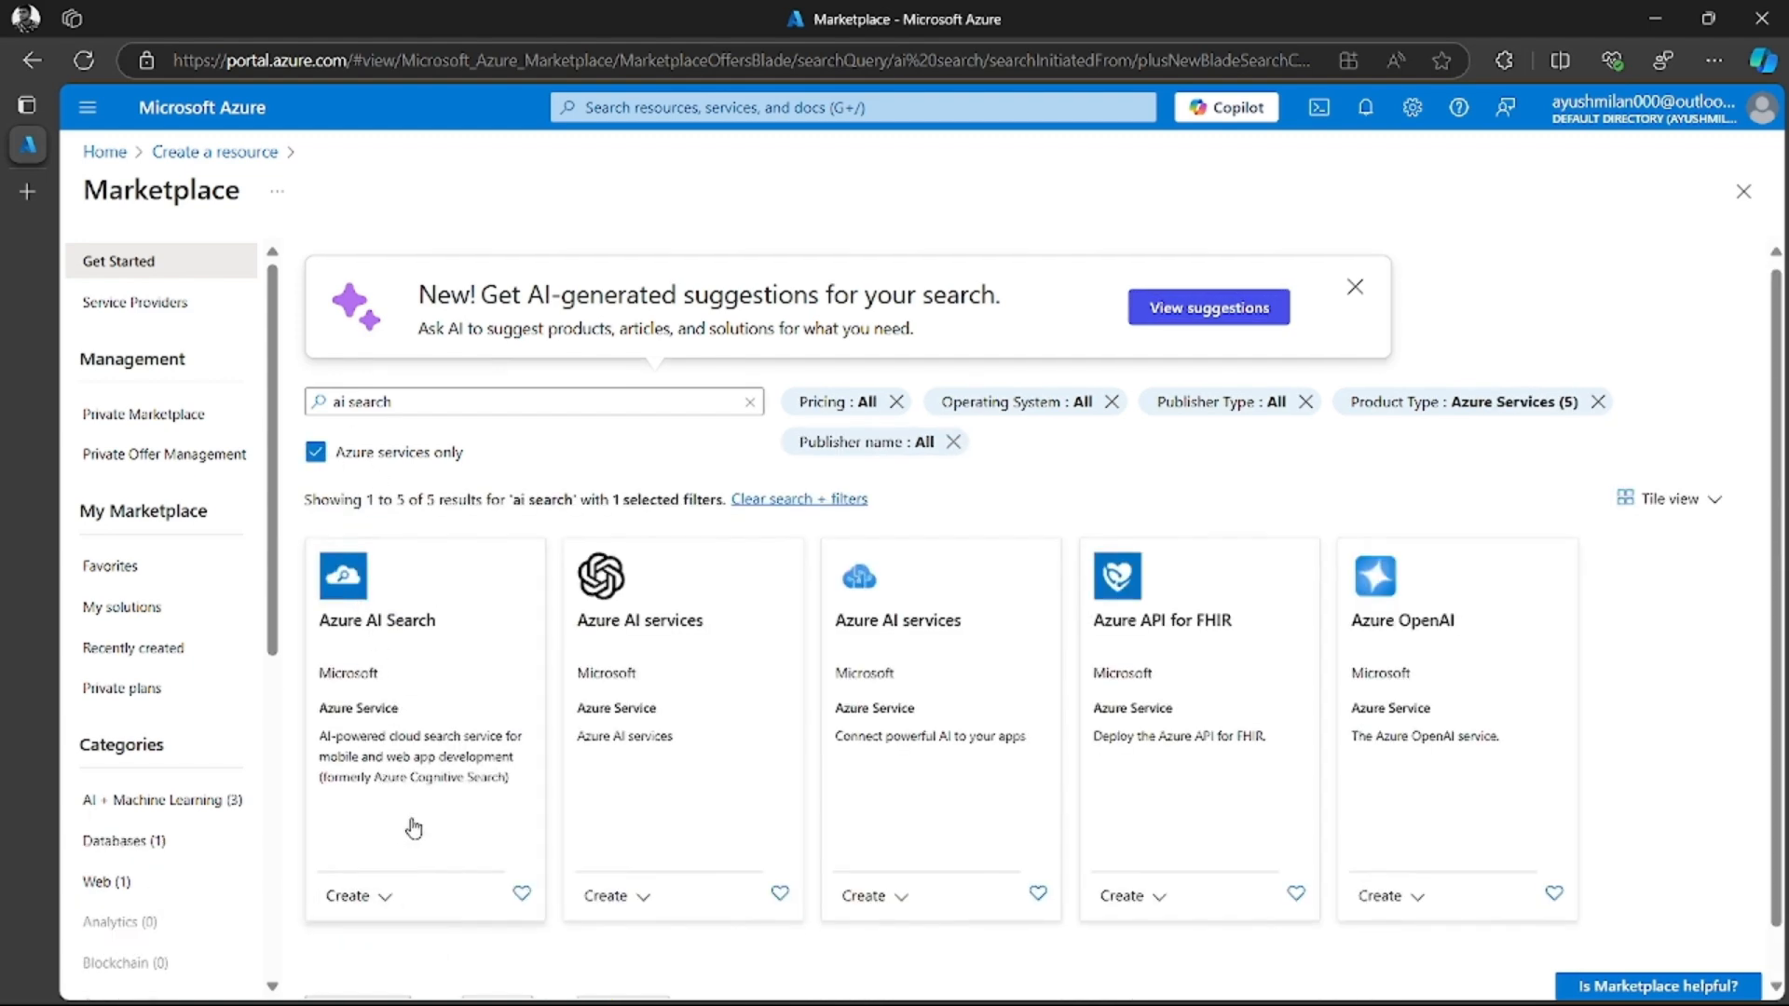
pyautogui.scroll(-1, 411, 820)
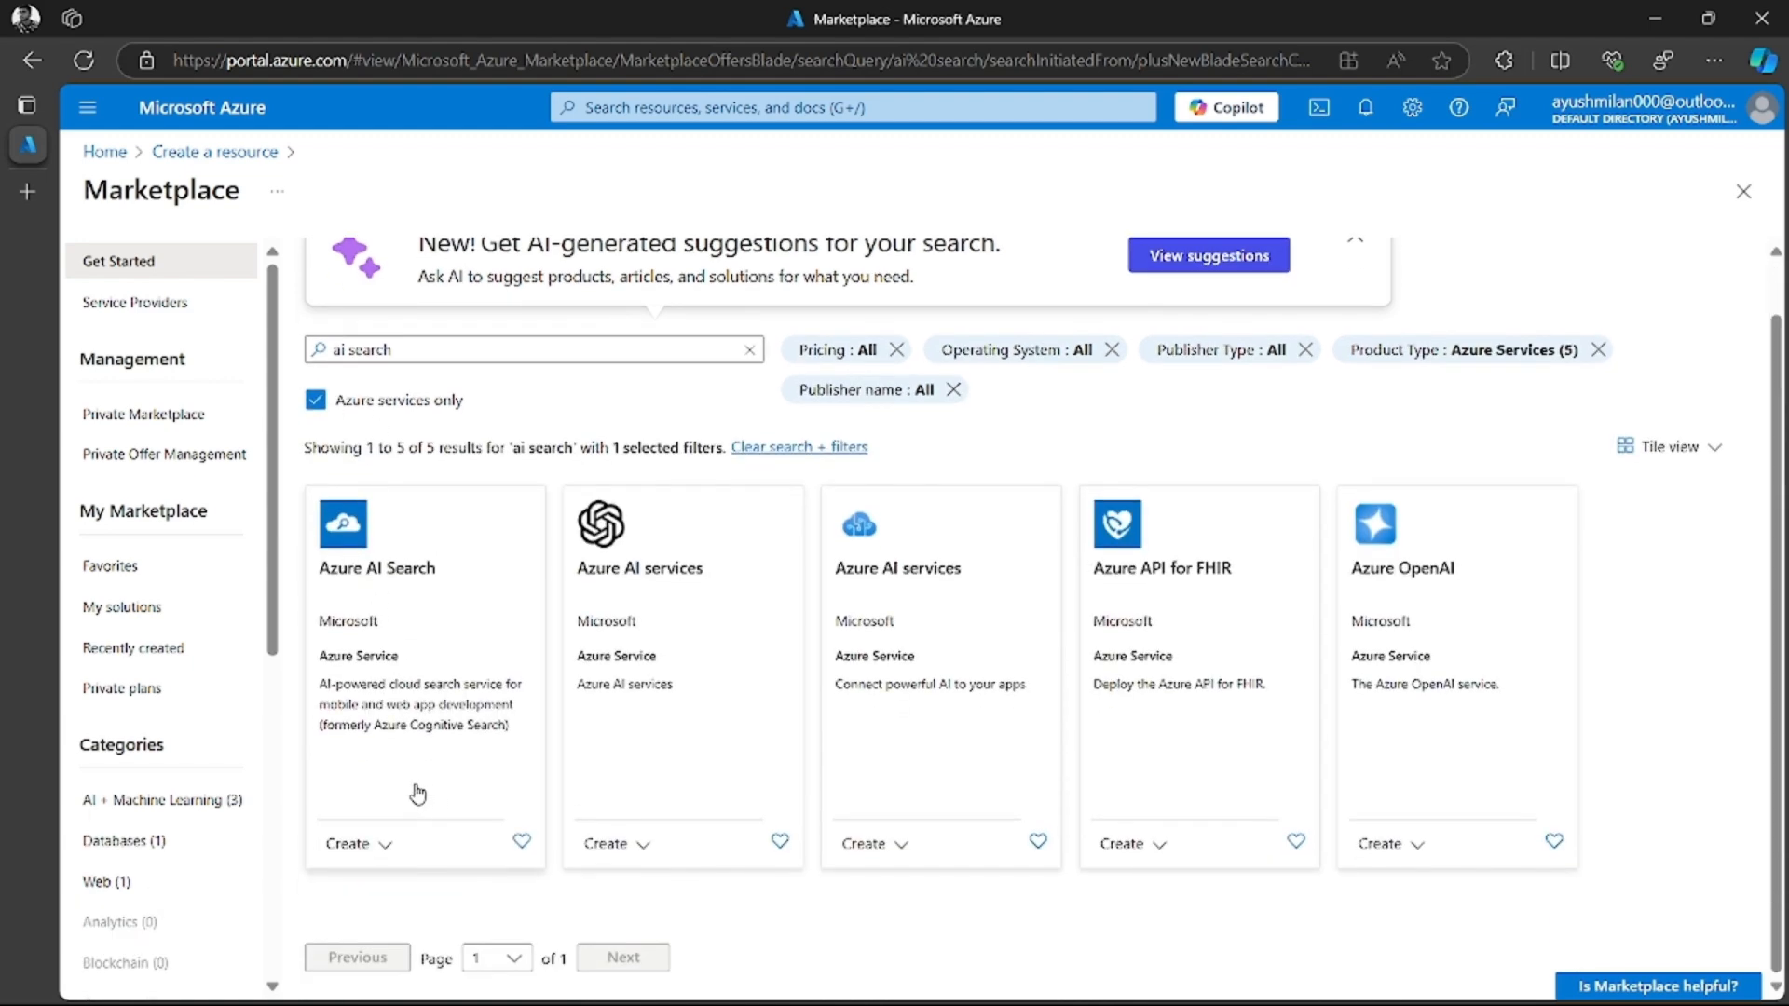
pyautogui.click(382, 848)
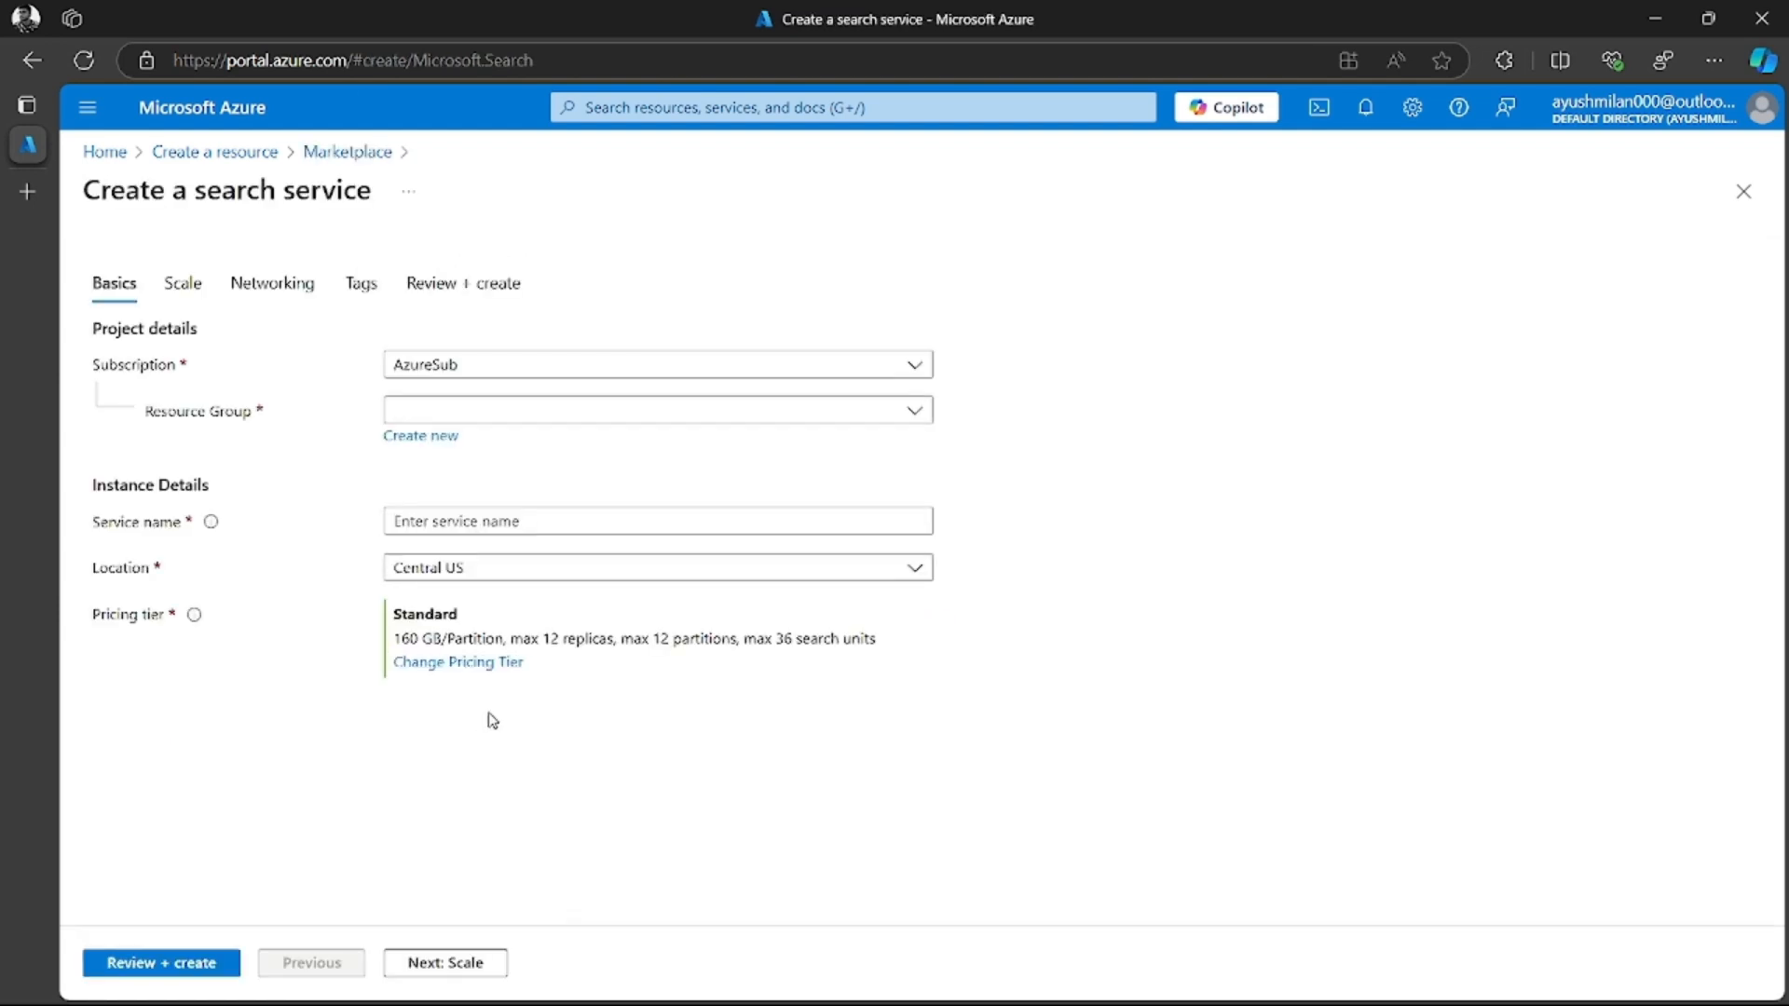
# Choose the AzureSub subscription and create a new resource group named search_RG for the search service
pyautogui.click(448, 416)
pyautogui.click(432, 364)
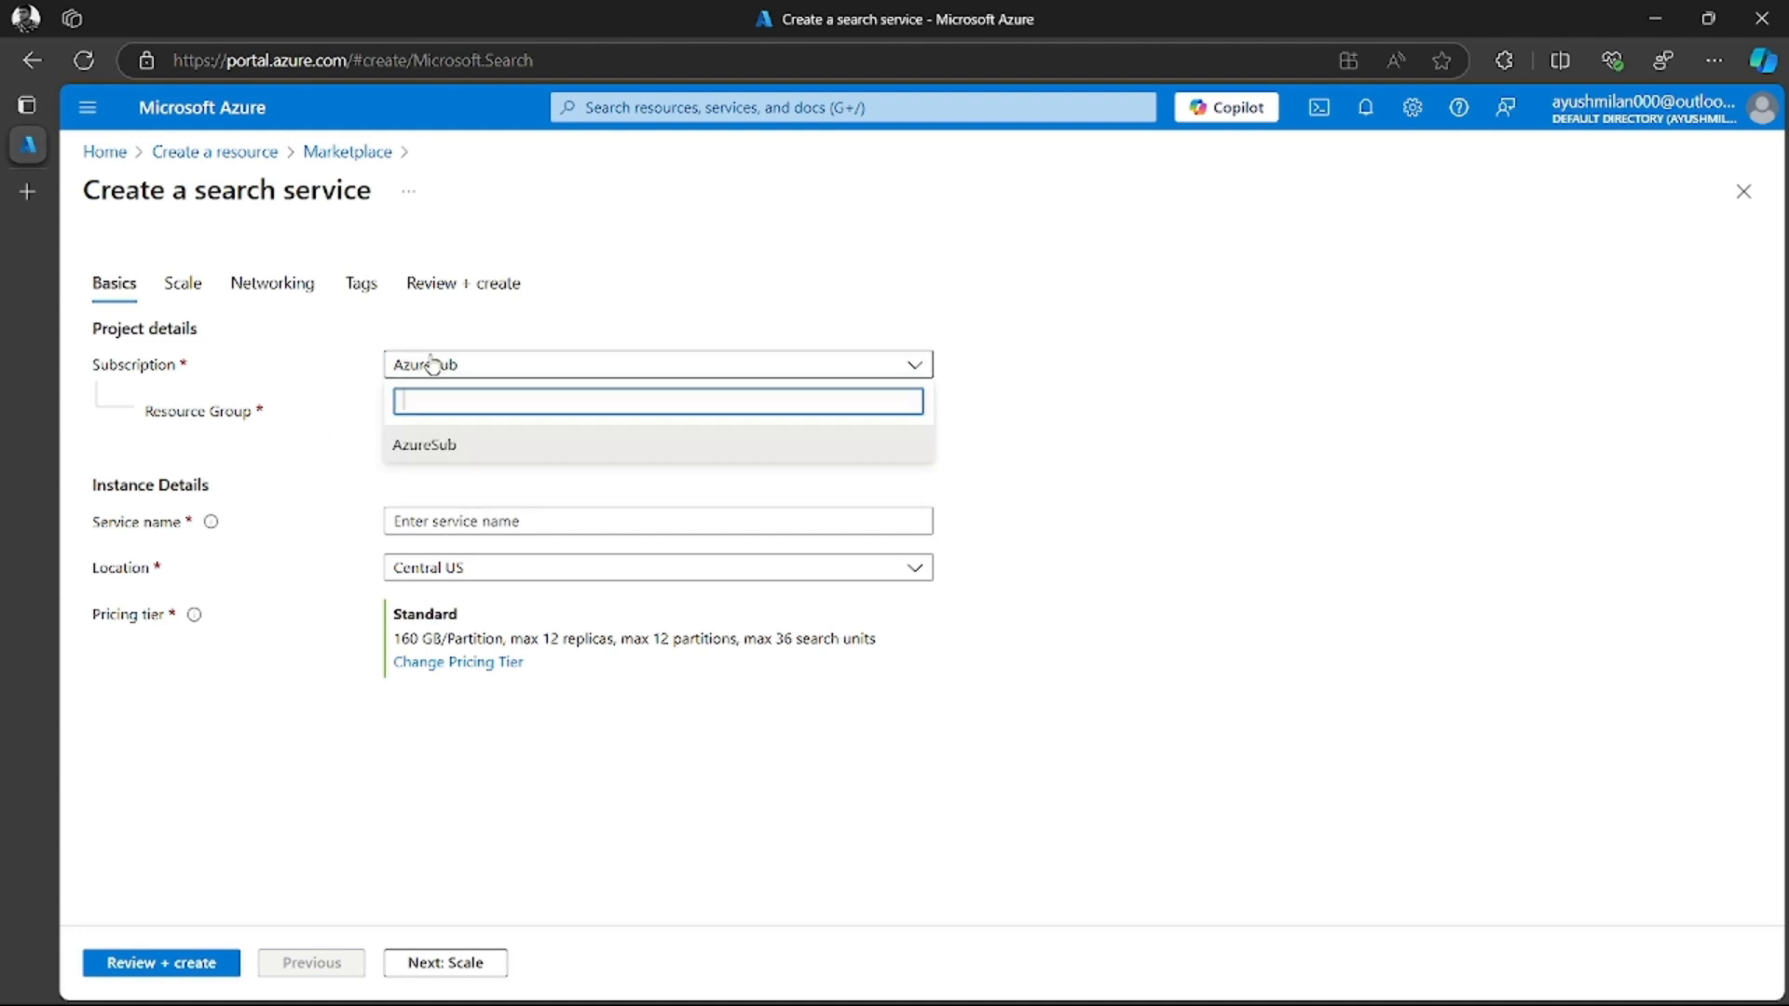
pyautogui.click(424, 445)
pyautogui.click(429, 411)
pyautogui.click(369, 460)
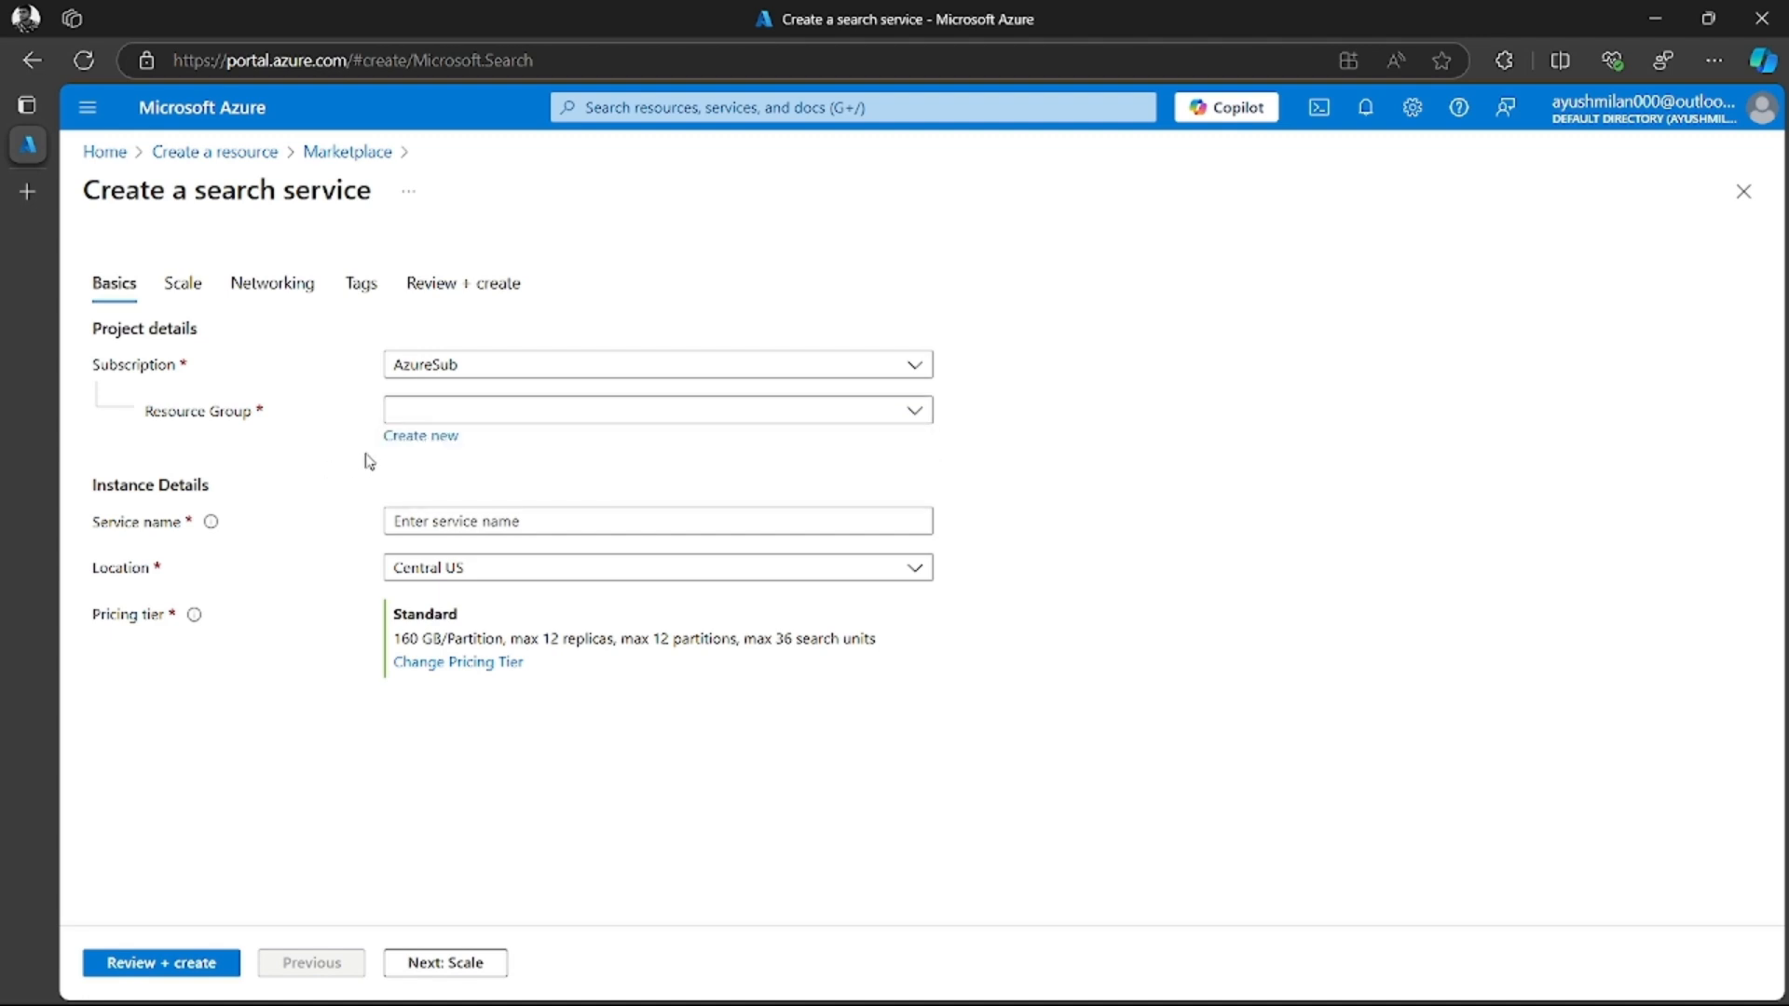
pyautogui.click(420, 436)
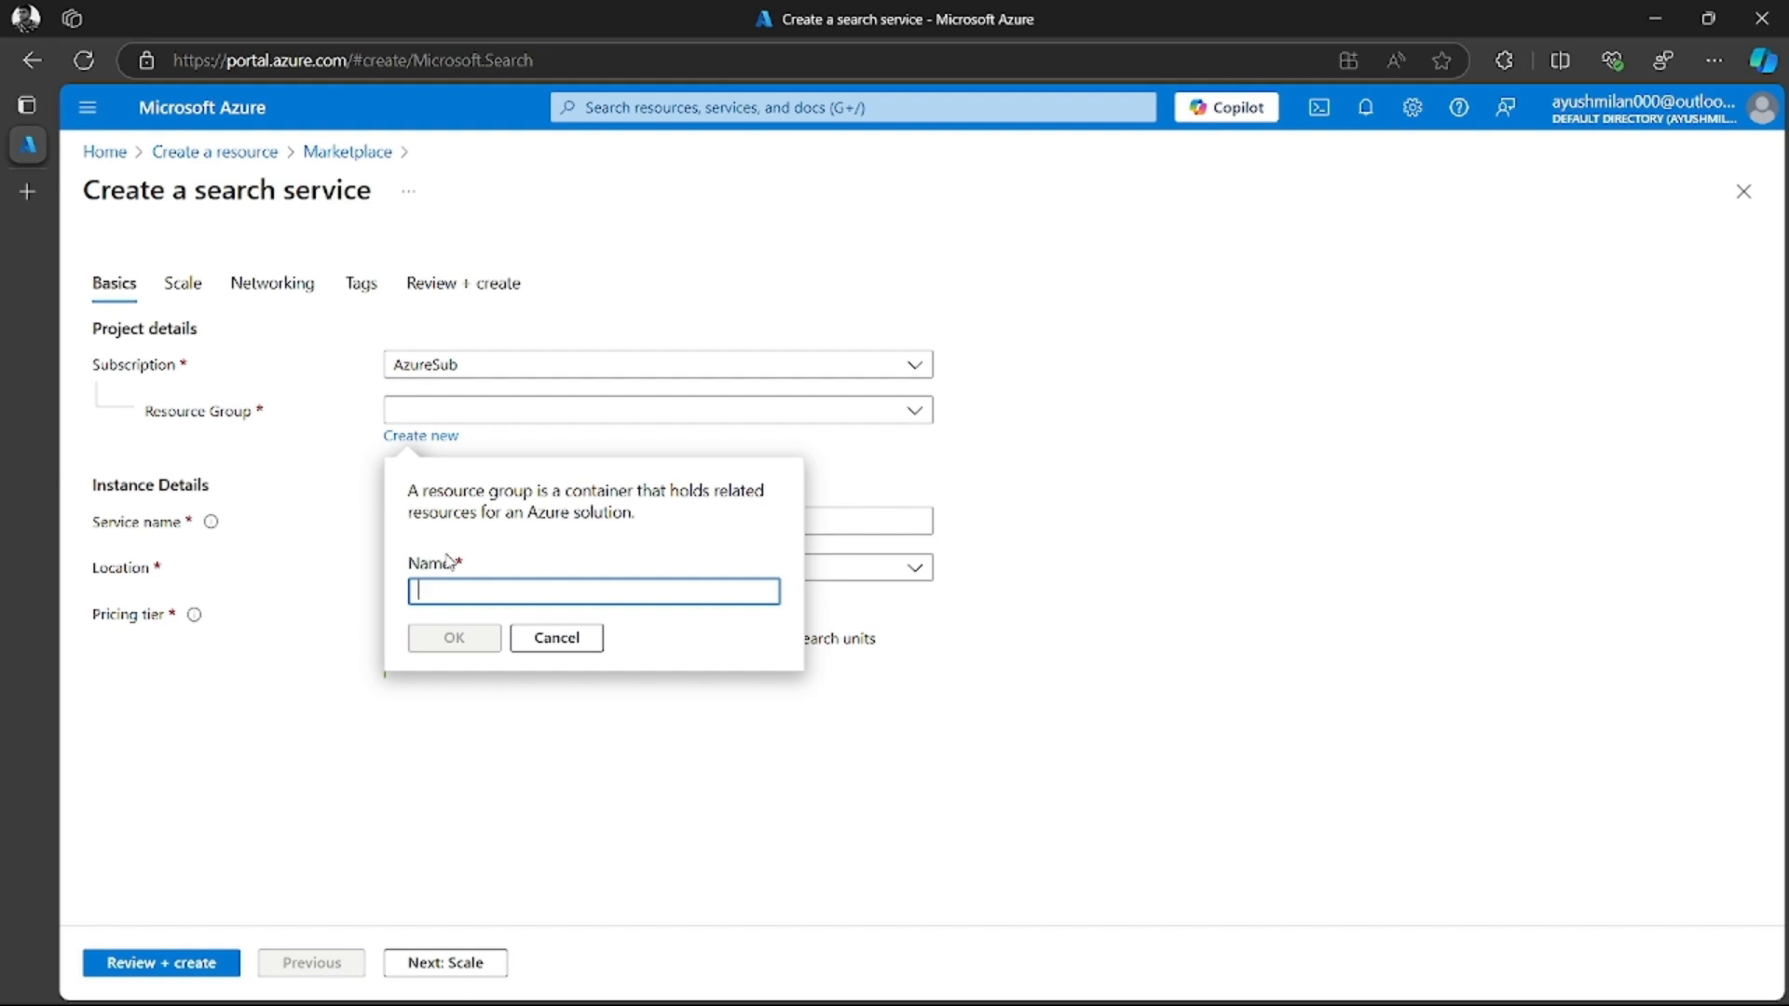
pyautogui.write('sera')
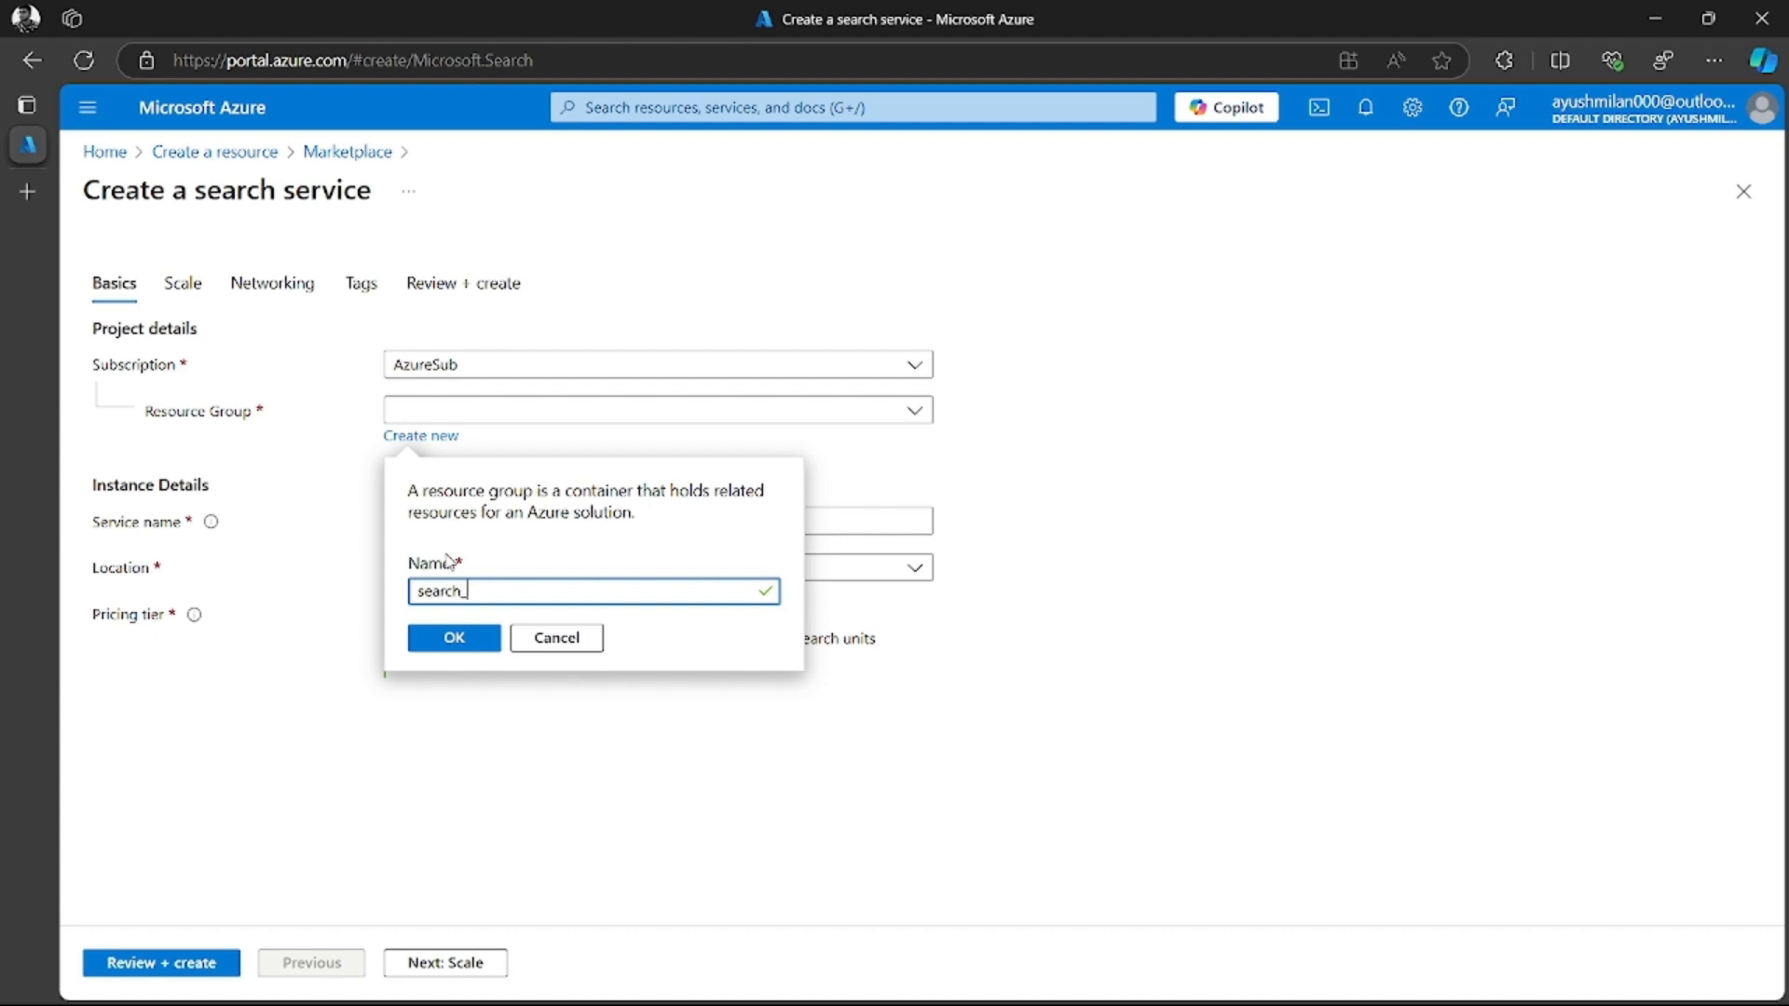
pyautogui.write('ch_RG')
pyautogui.click(455, 638)
# Name the search service searchservice-cloudemodive
pyautogui.click(457, 521)
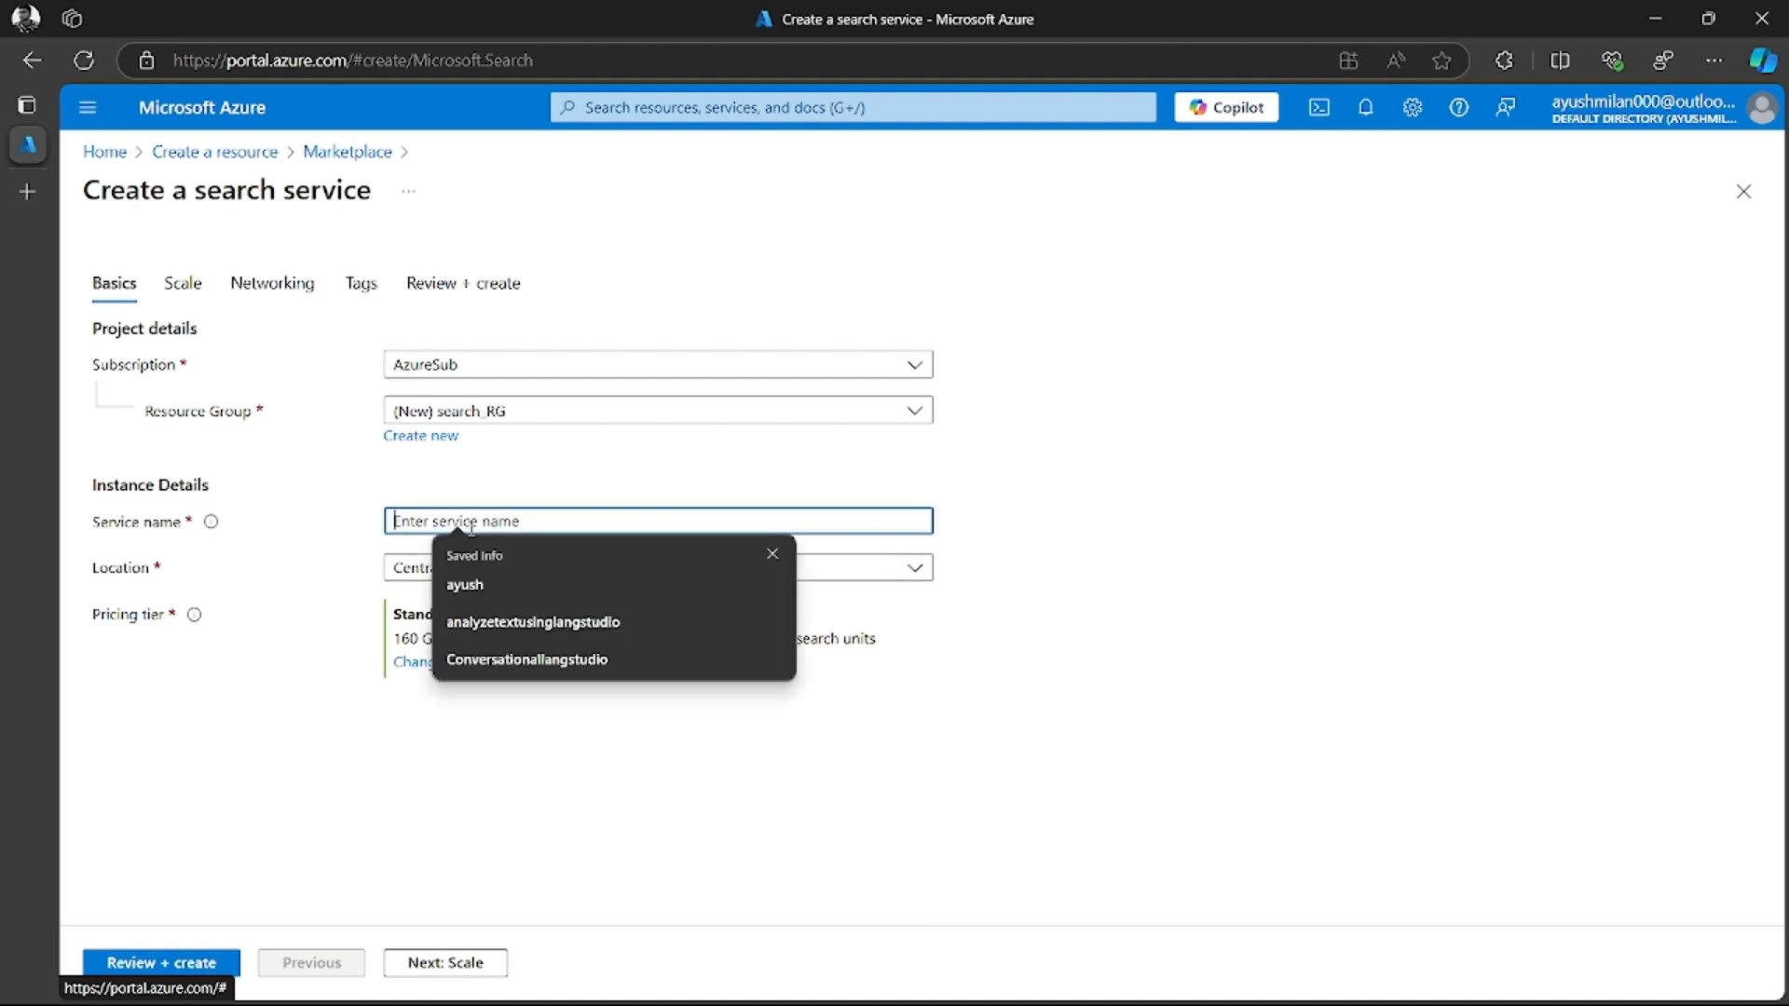
pyautogui.click(368, 541)
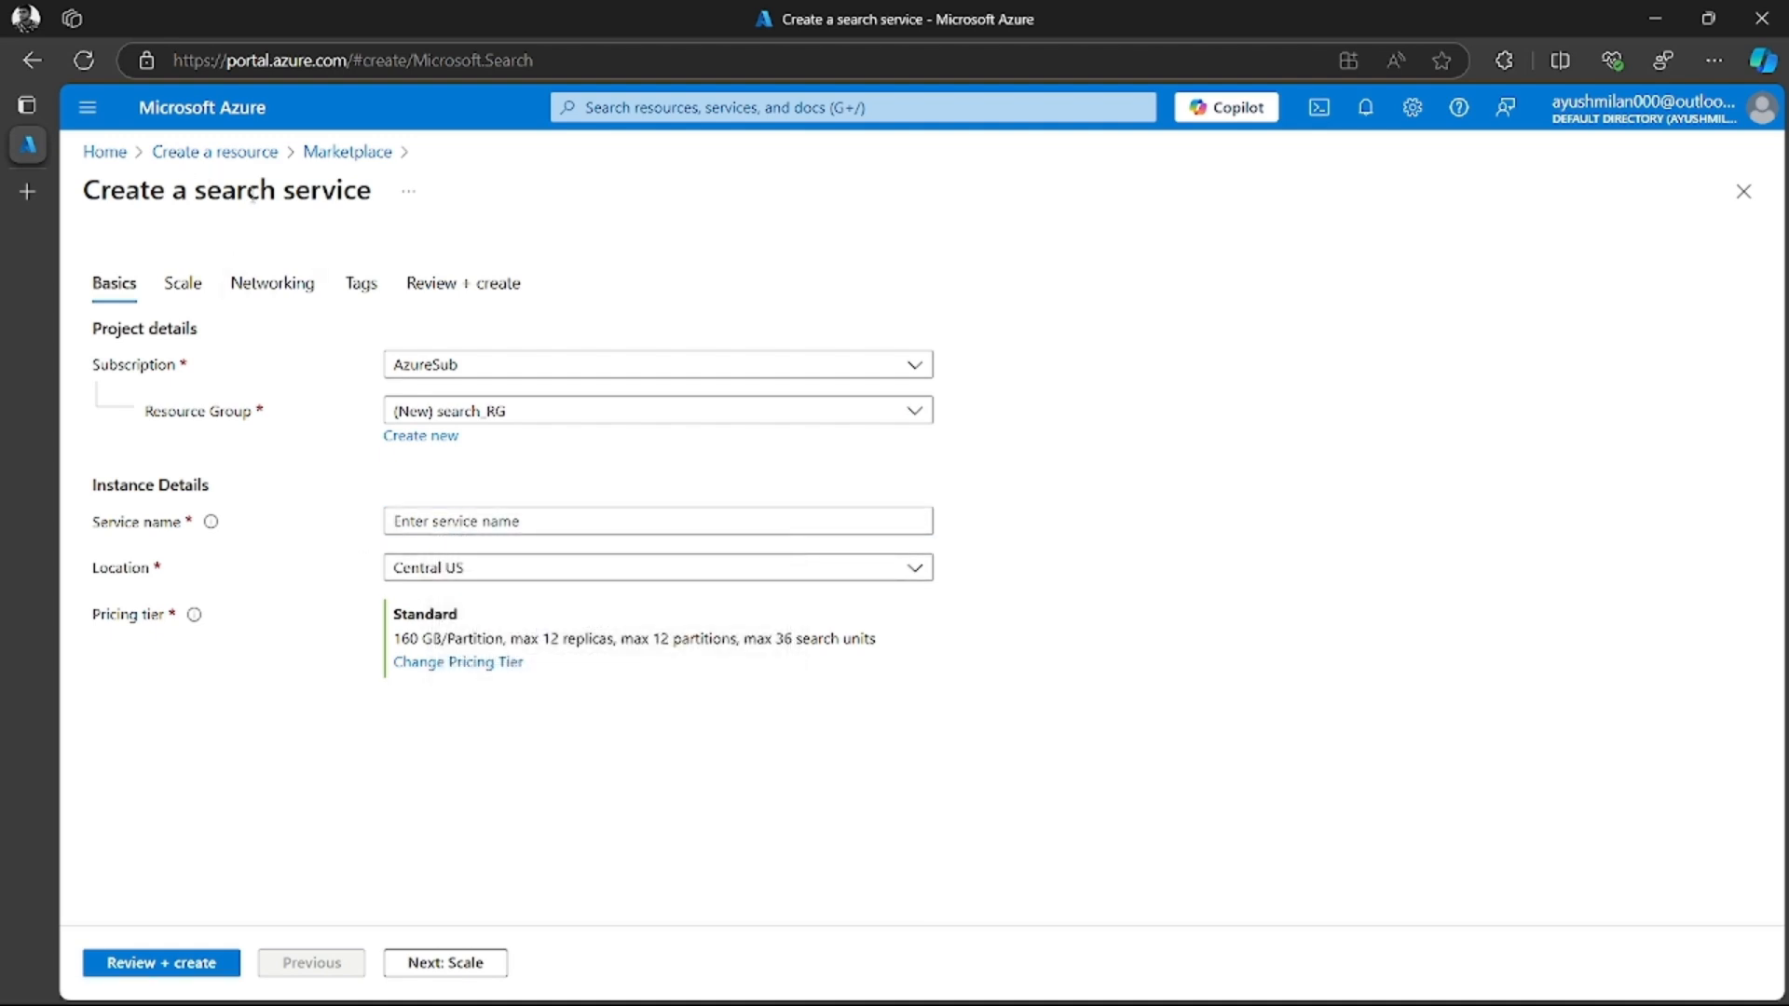
pyautogui.click(462, 522)
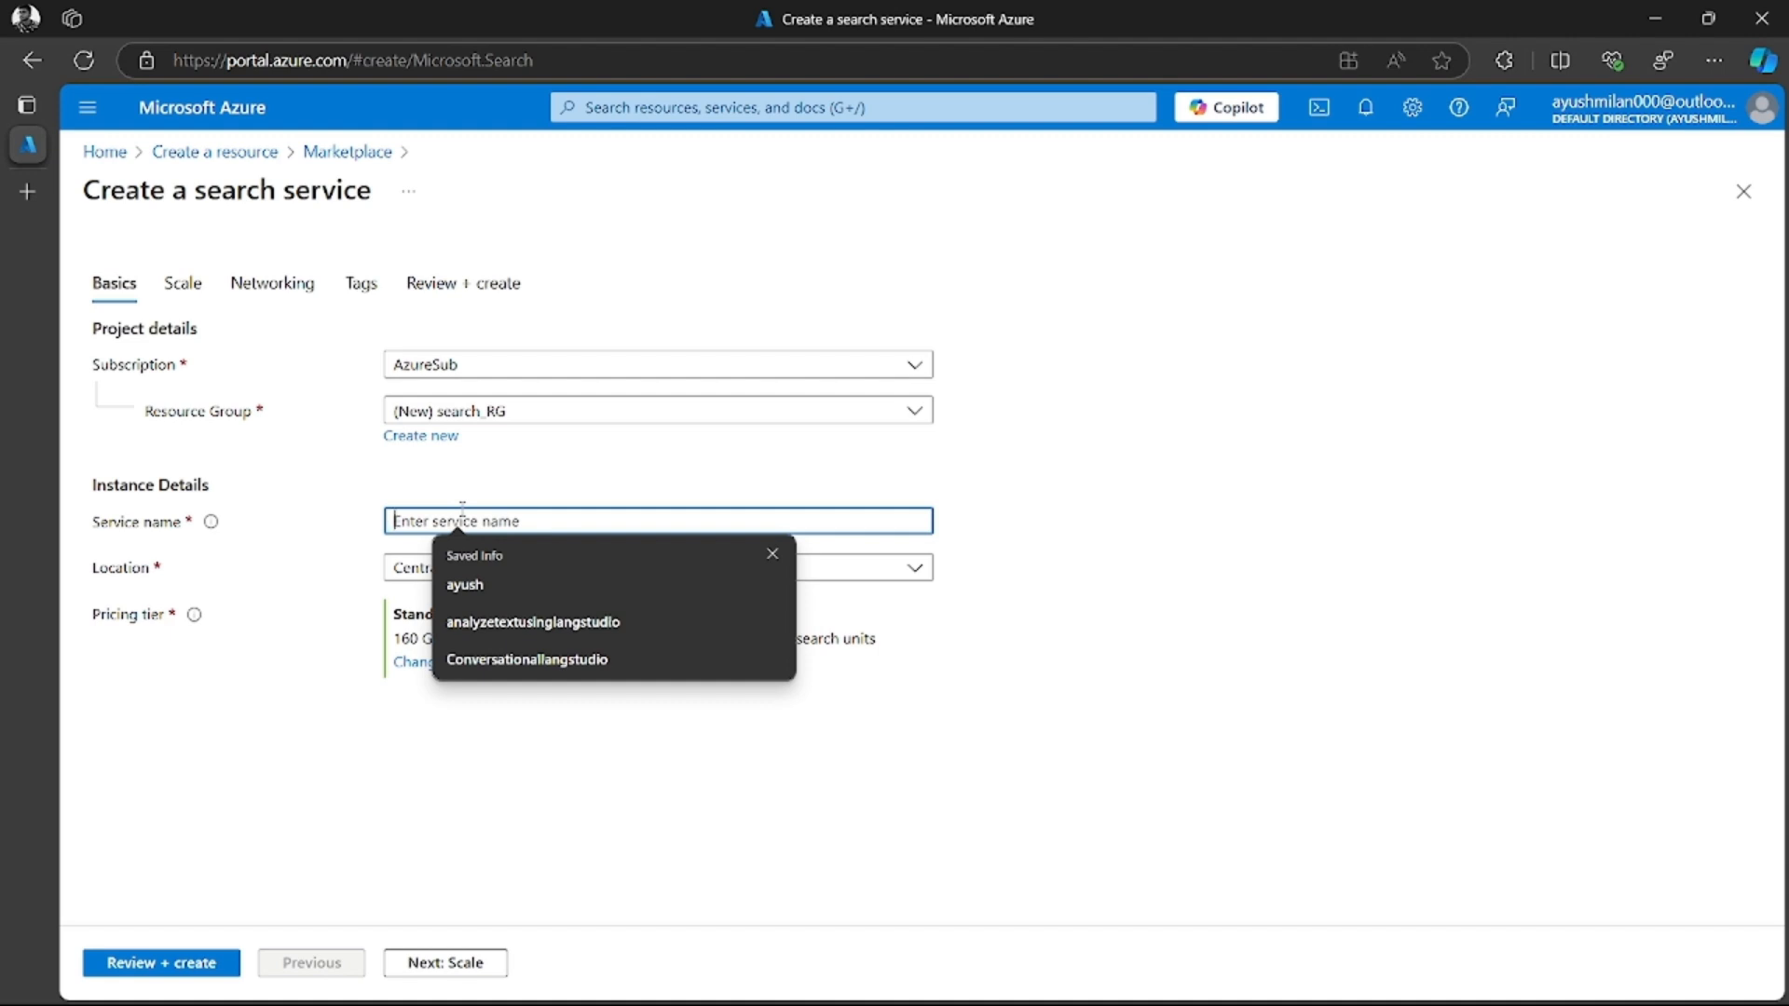
pyautogui.write('Searchservice')
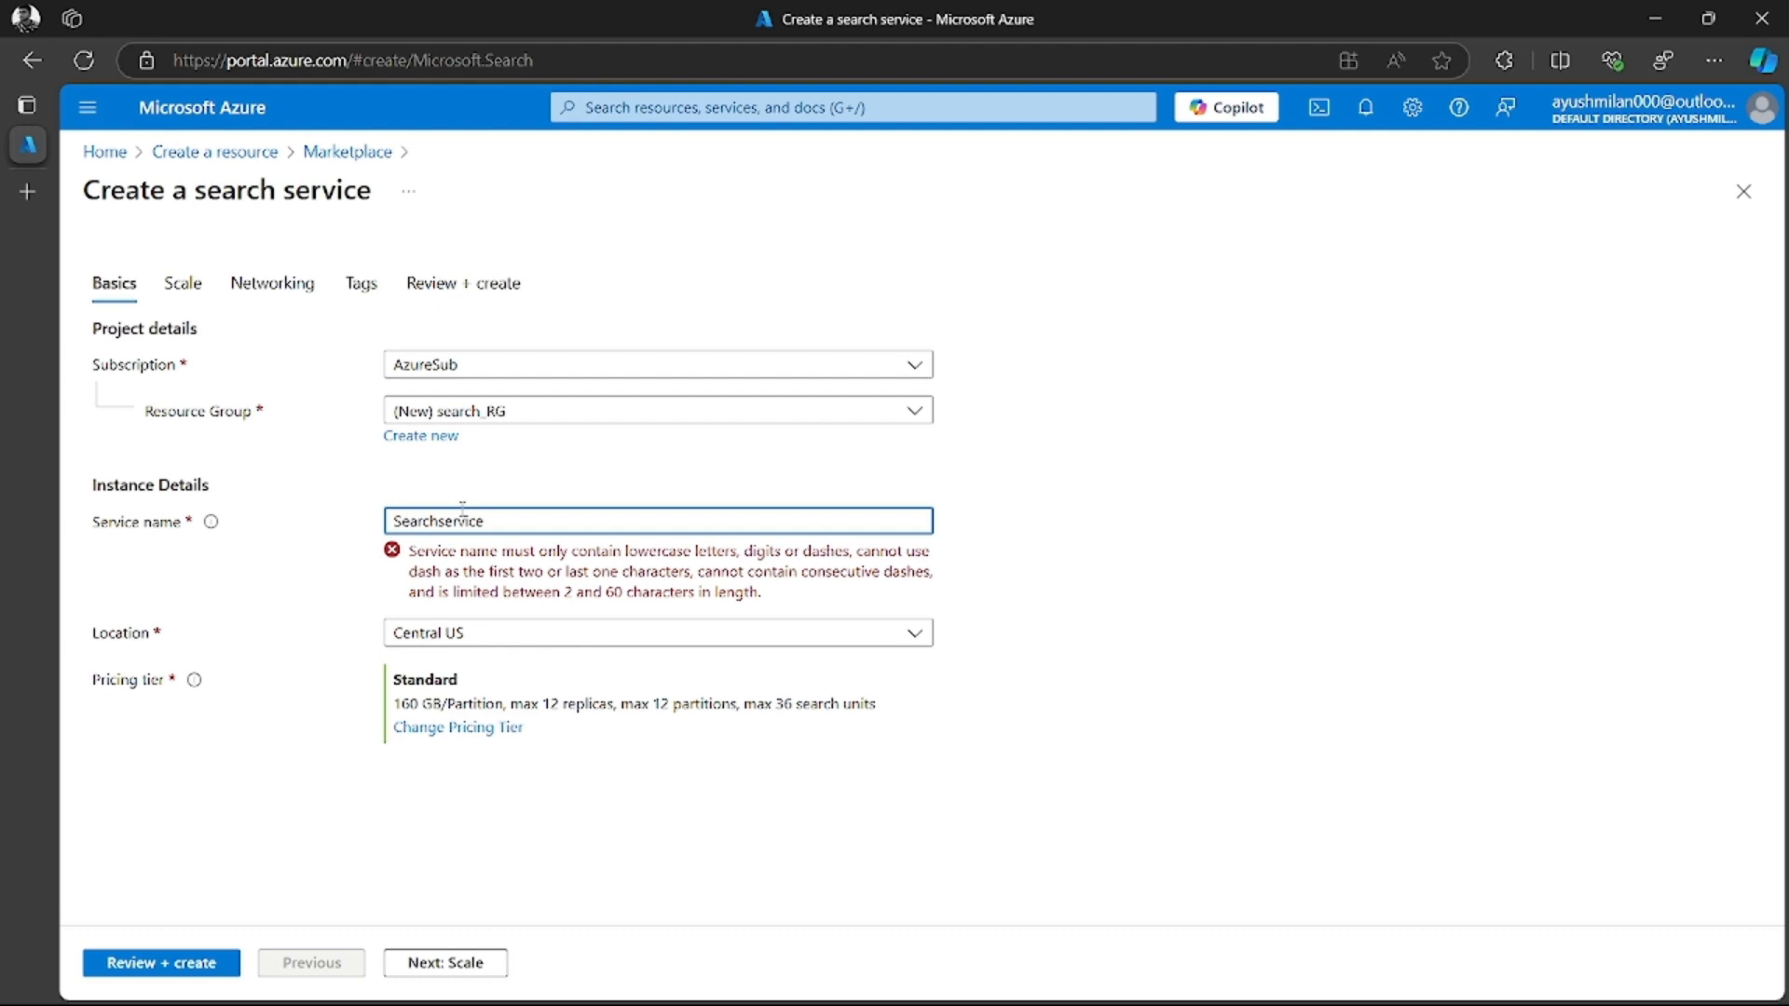
pyautogui.press('BackSpace')
pyautogui.write('s')
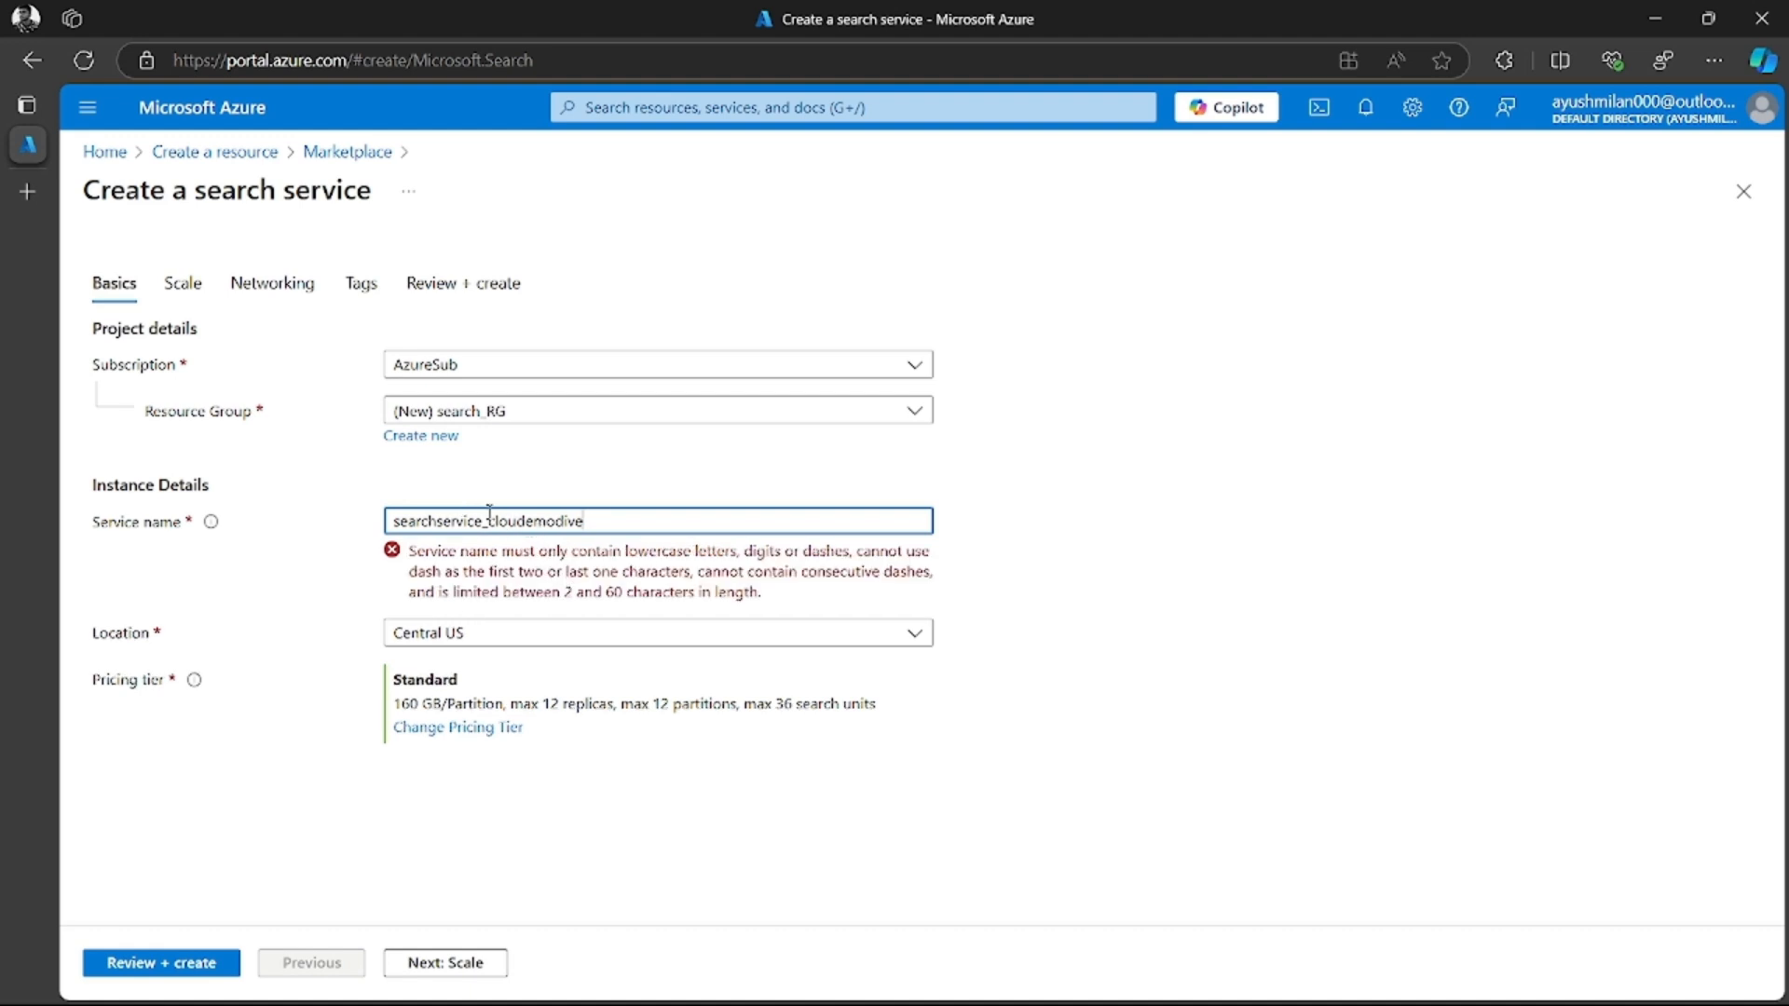
pyautogui.press('BackSpace')
pyautogui.write('-')
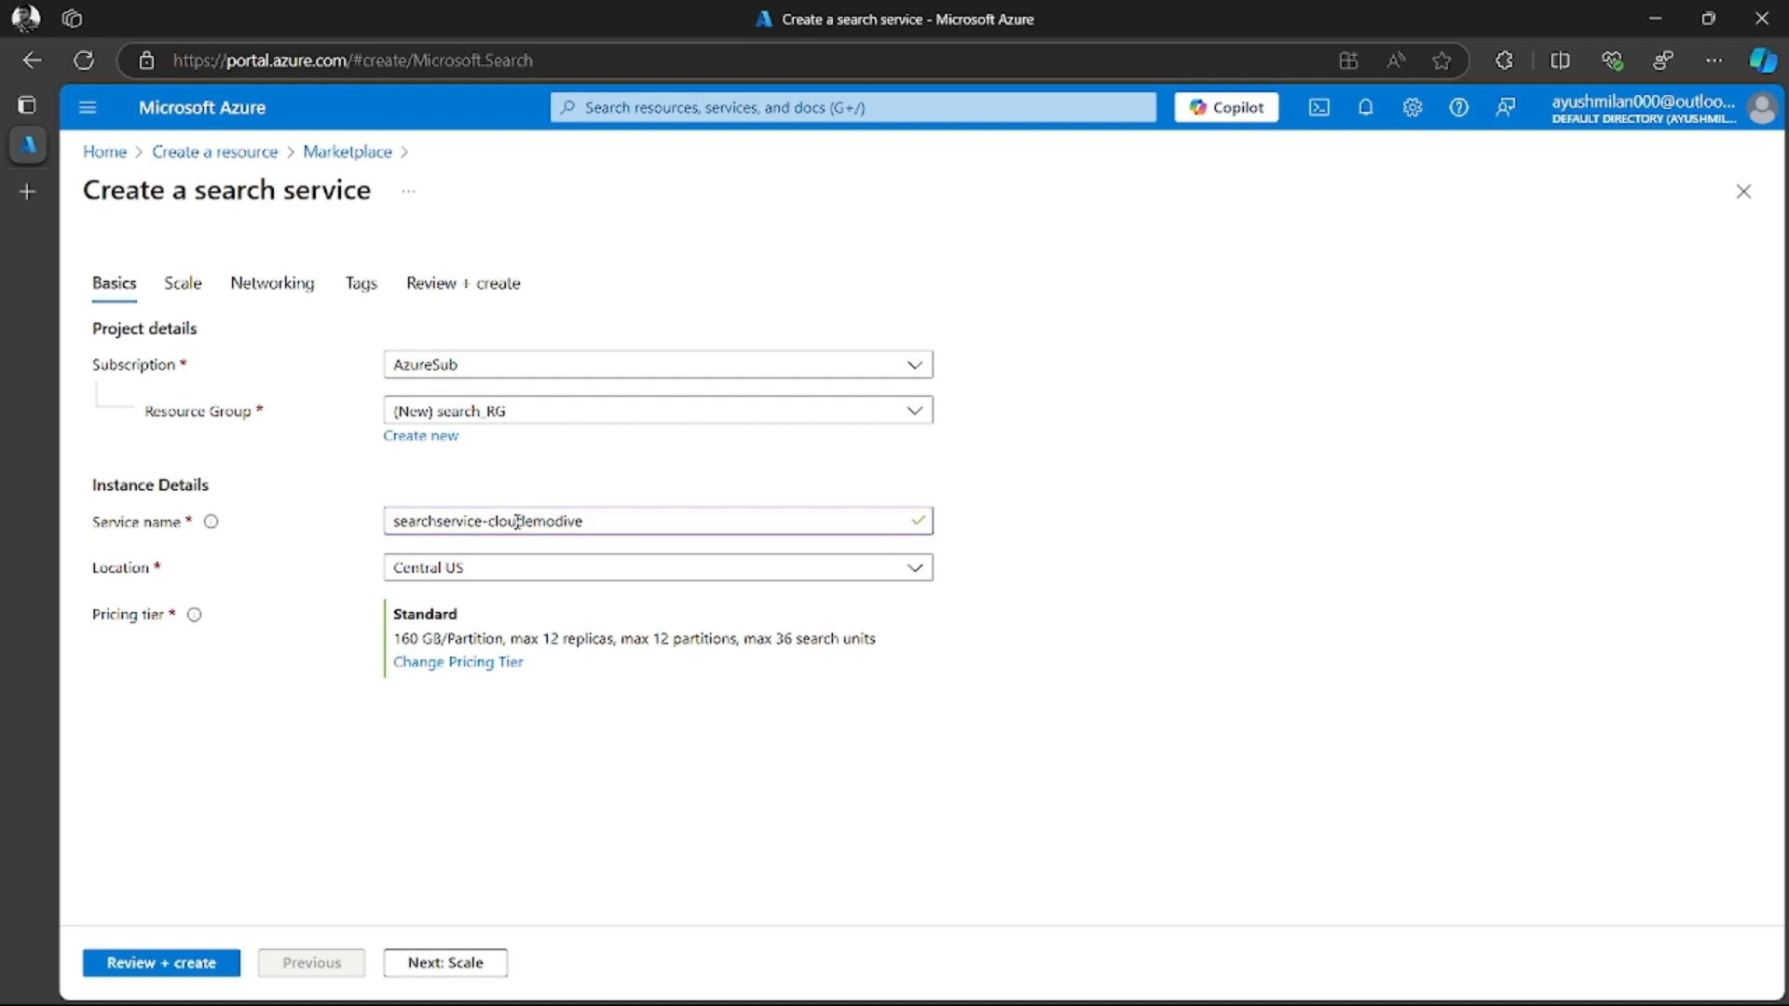
# Set the search service's location to East US 2
pyautogui.click(480, 566)
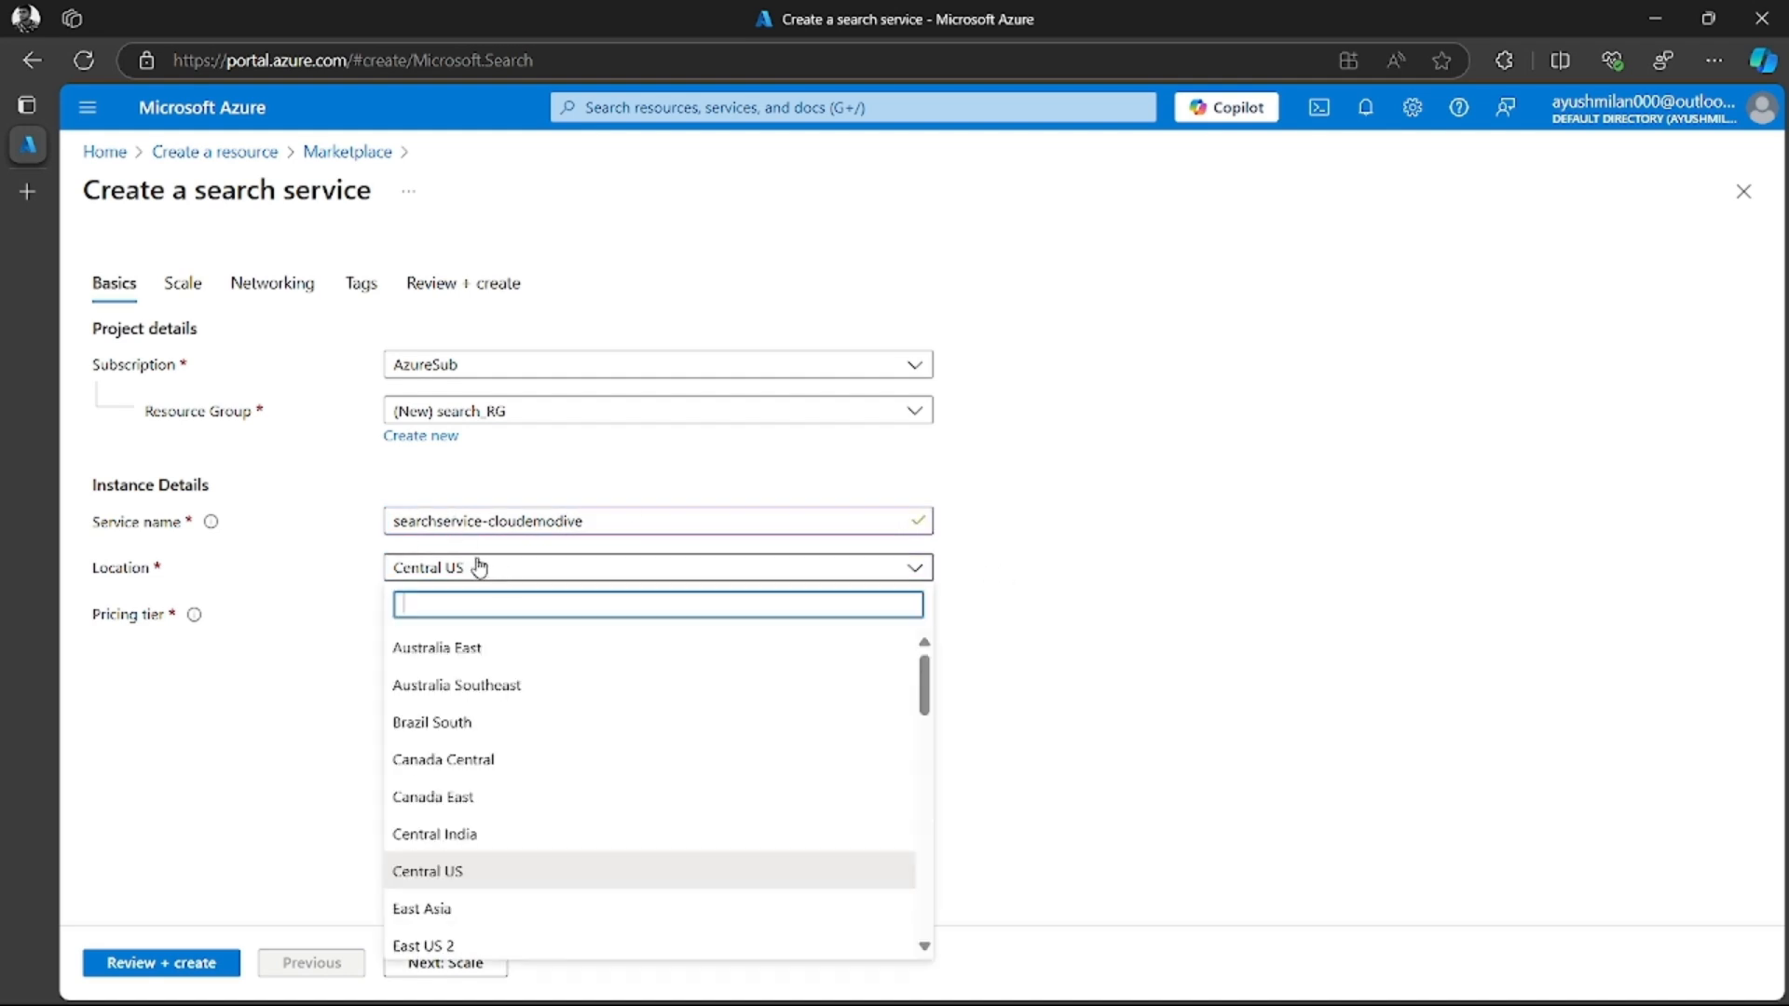
pyautogui.scroll(-2, 451, 853)
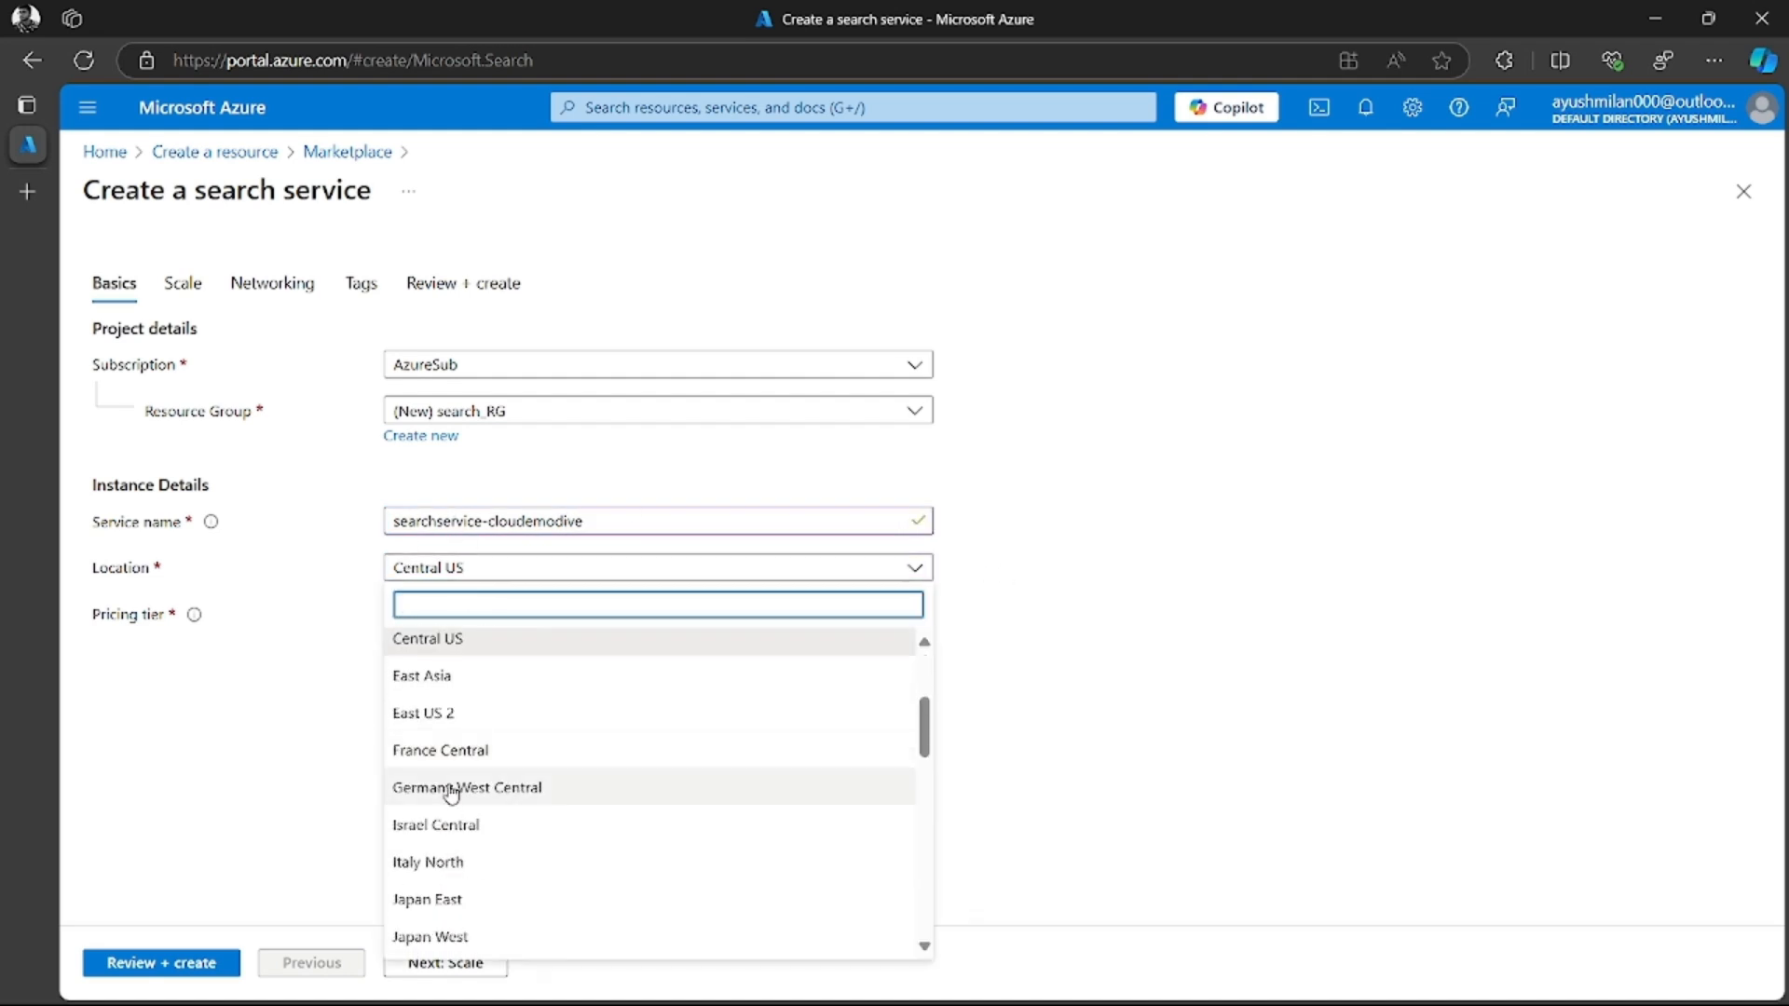
pyautogui.click(444, 720)
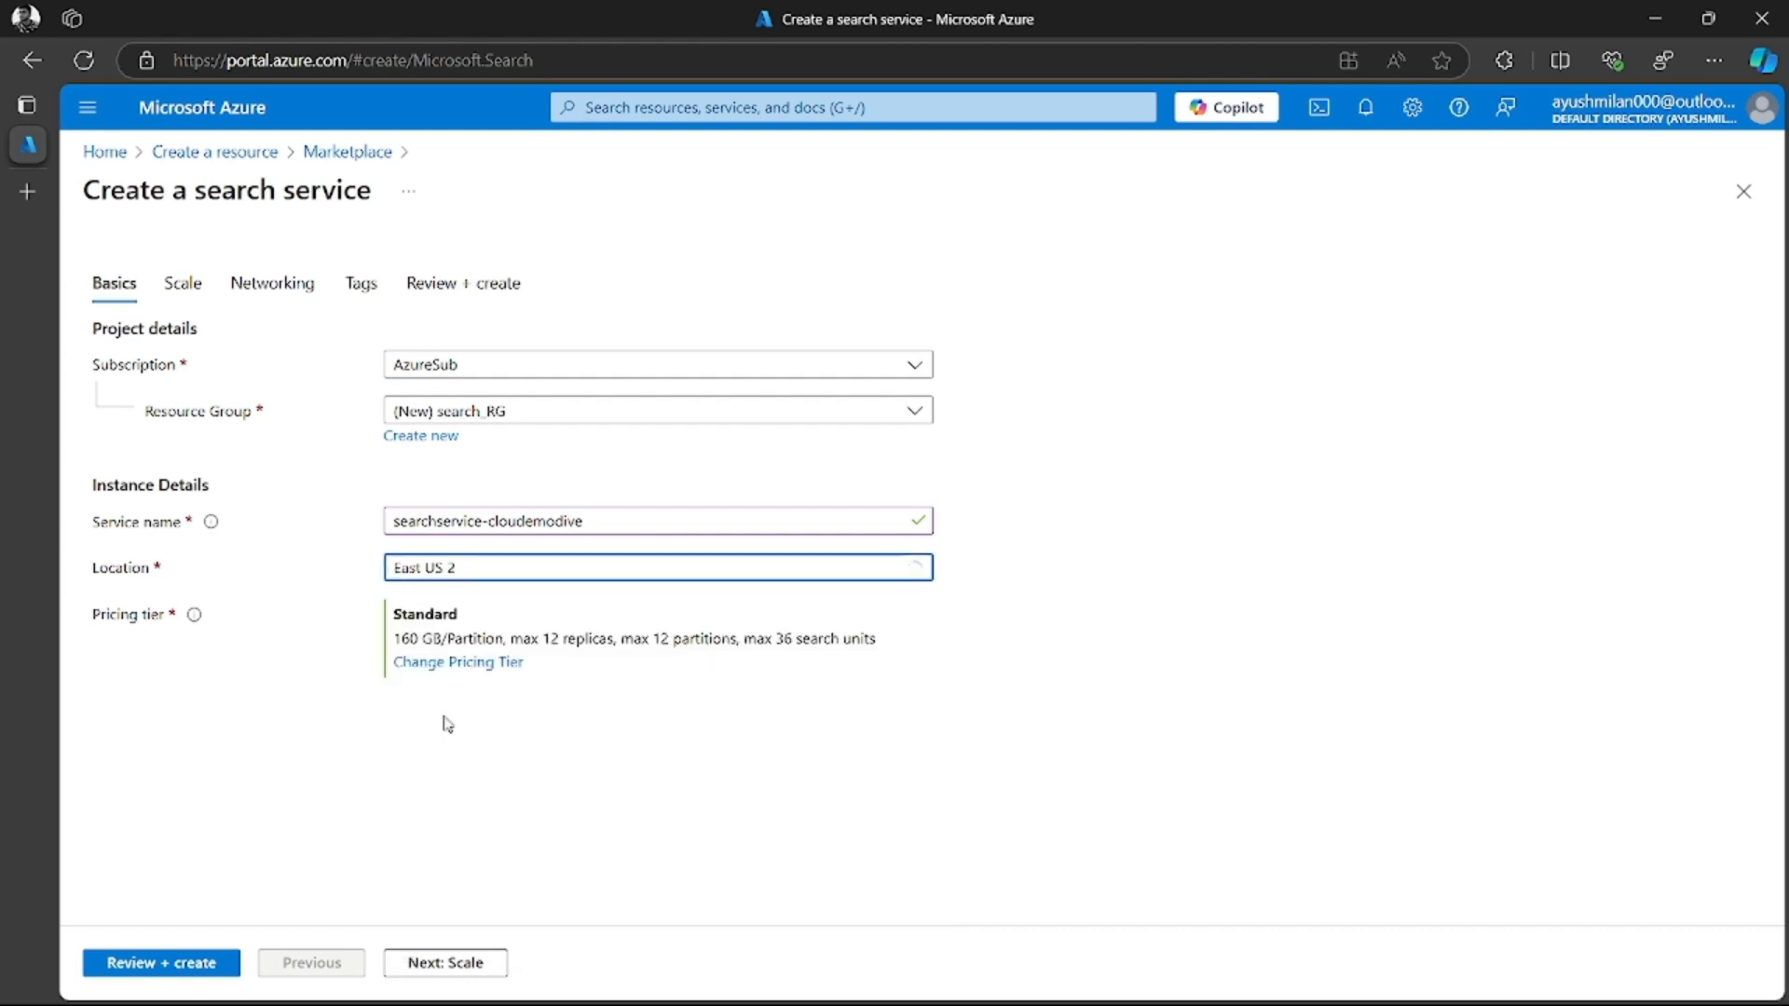
# Change the search service's pricing tier to Basic
pyautogui.click(466, 663)
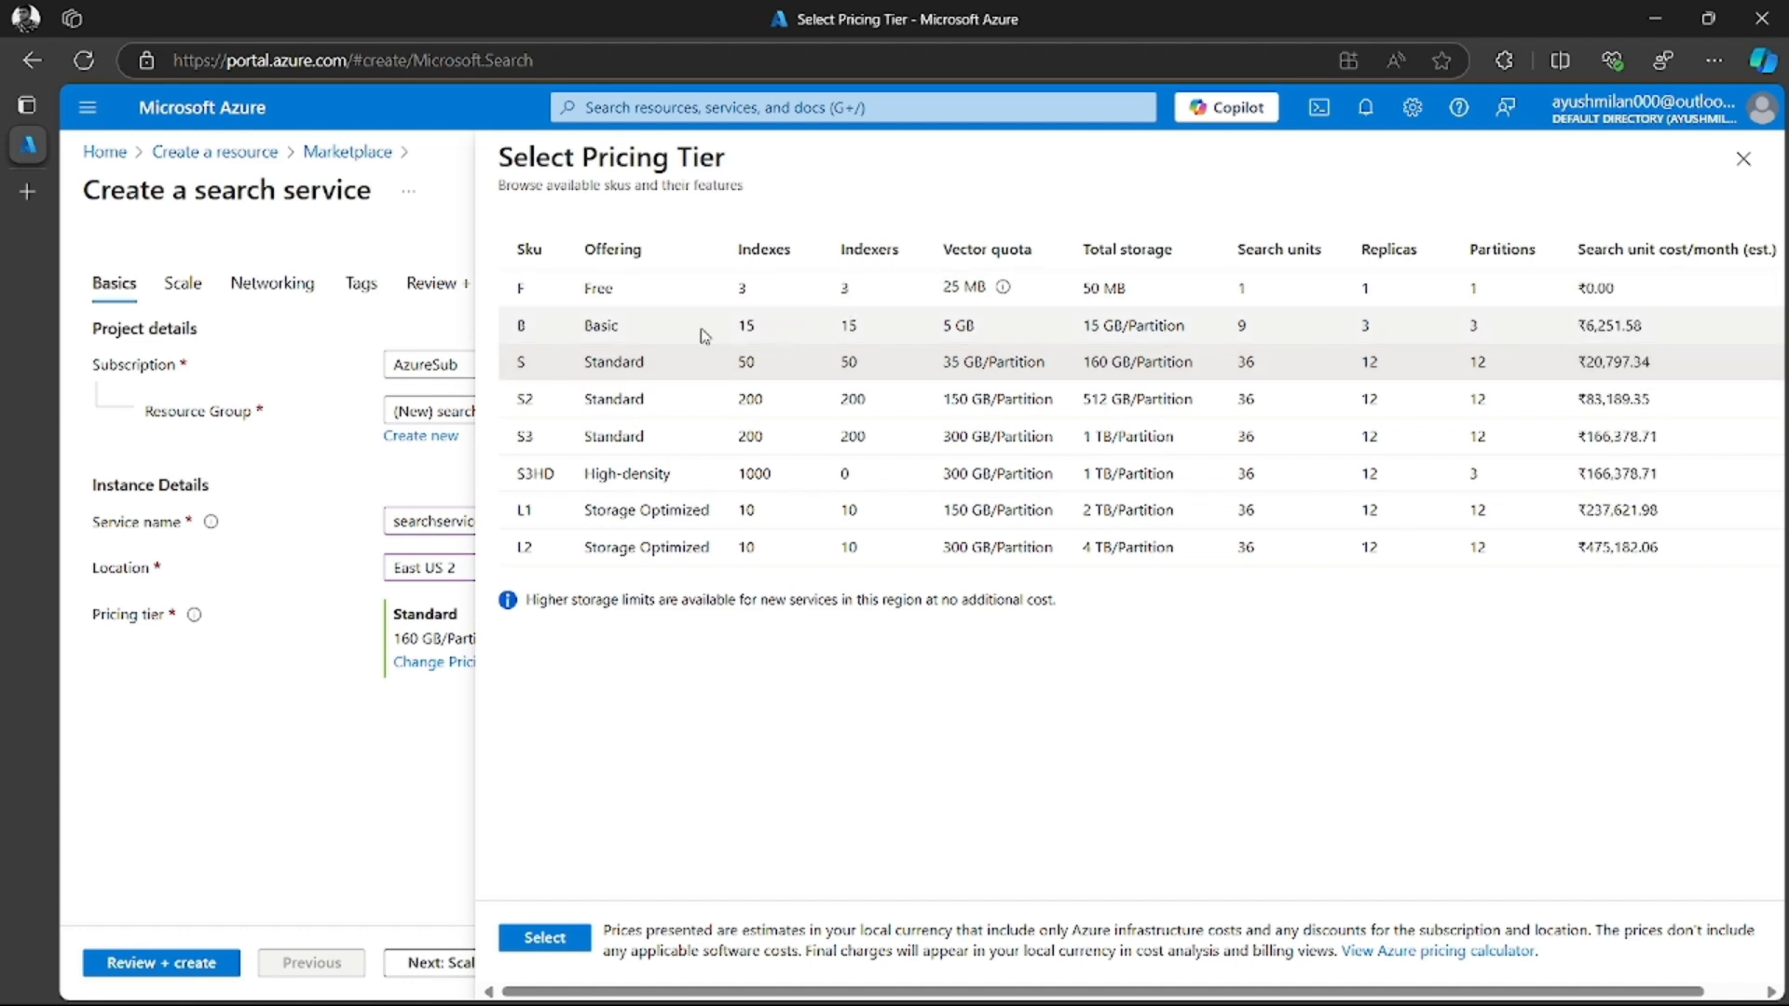
pyautogui.click(641, 334)
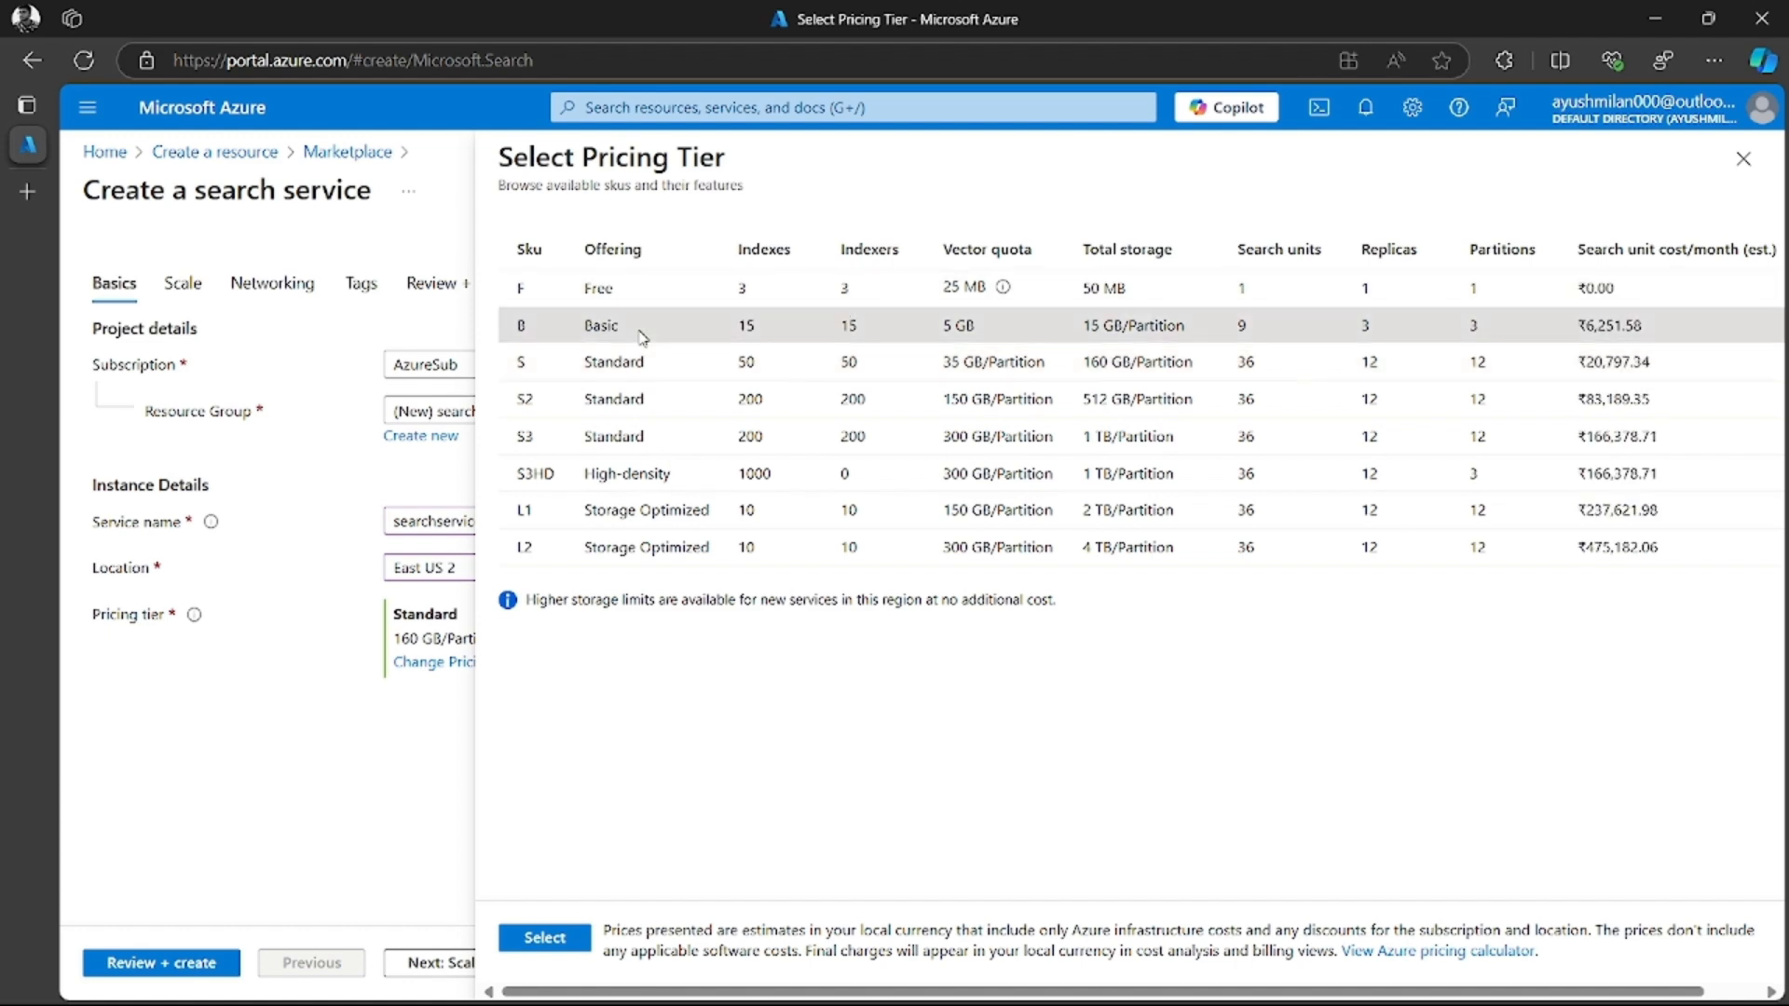
pyautogui.click(554, 940)
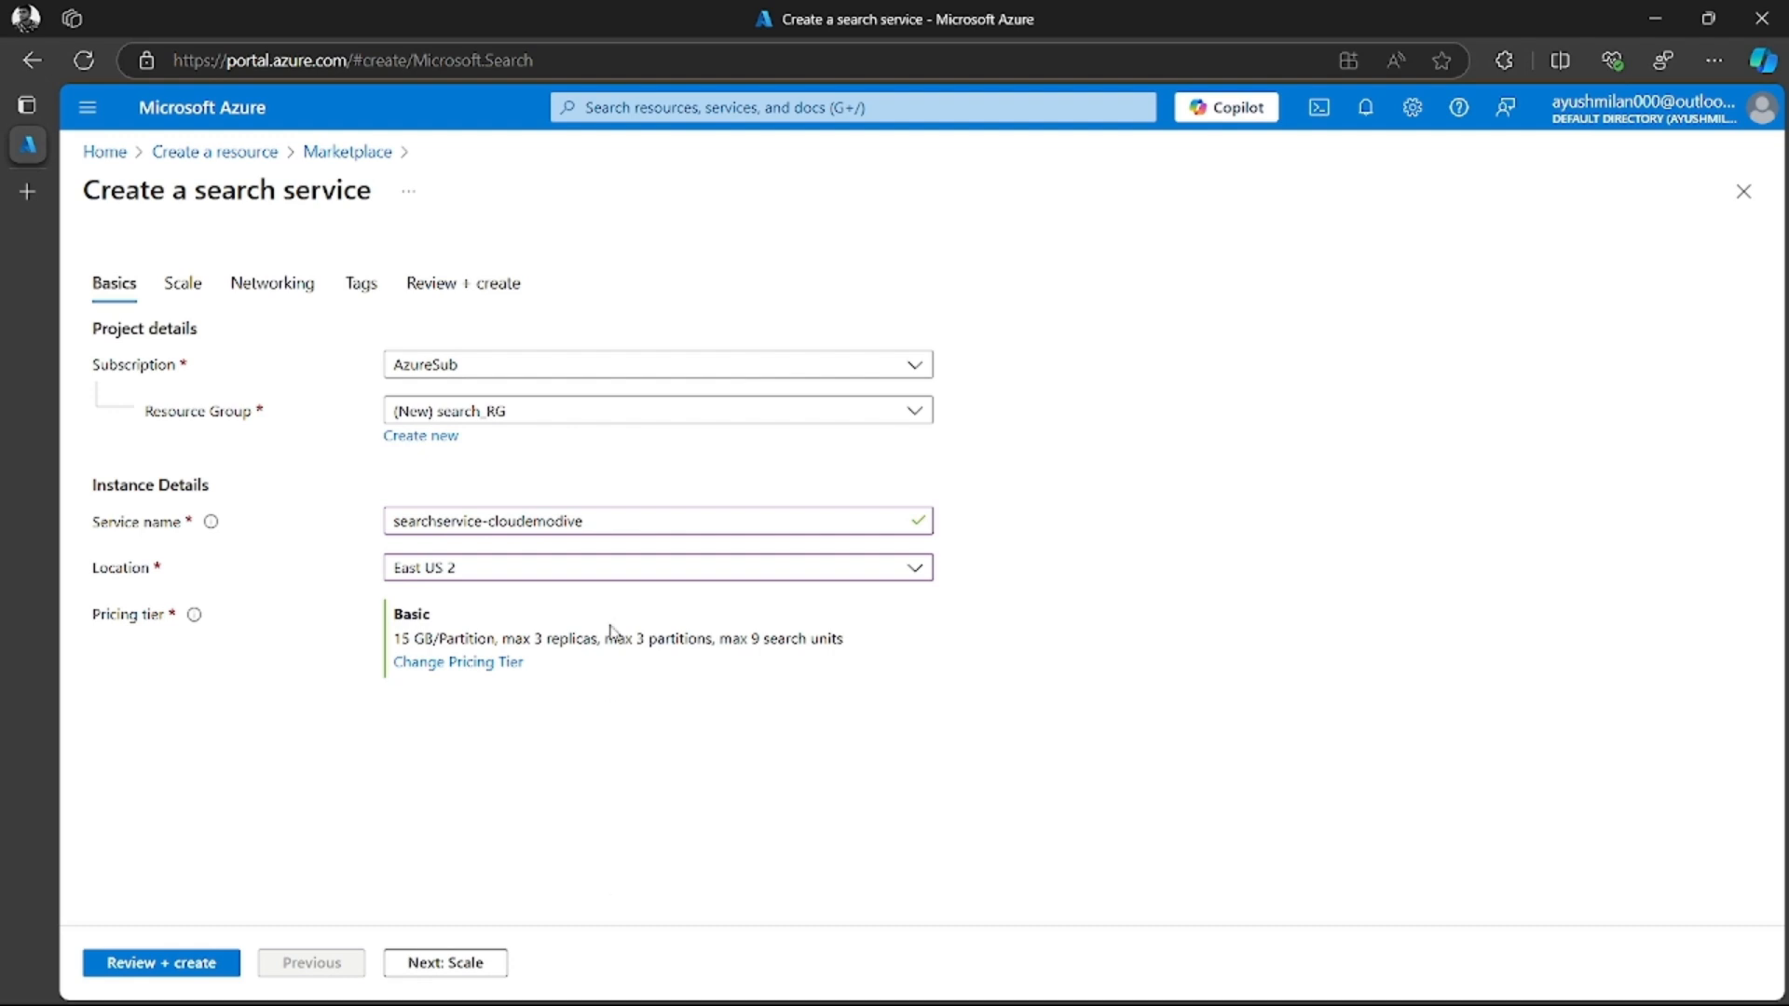
# Compare the Basic and Standard offerings and set the search service's pricing tier to Standard (S)
pyautogui.click(406, 663)
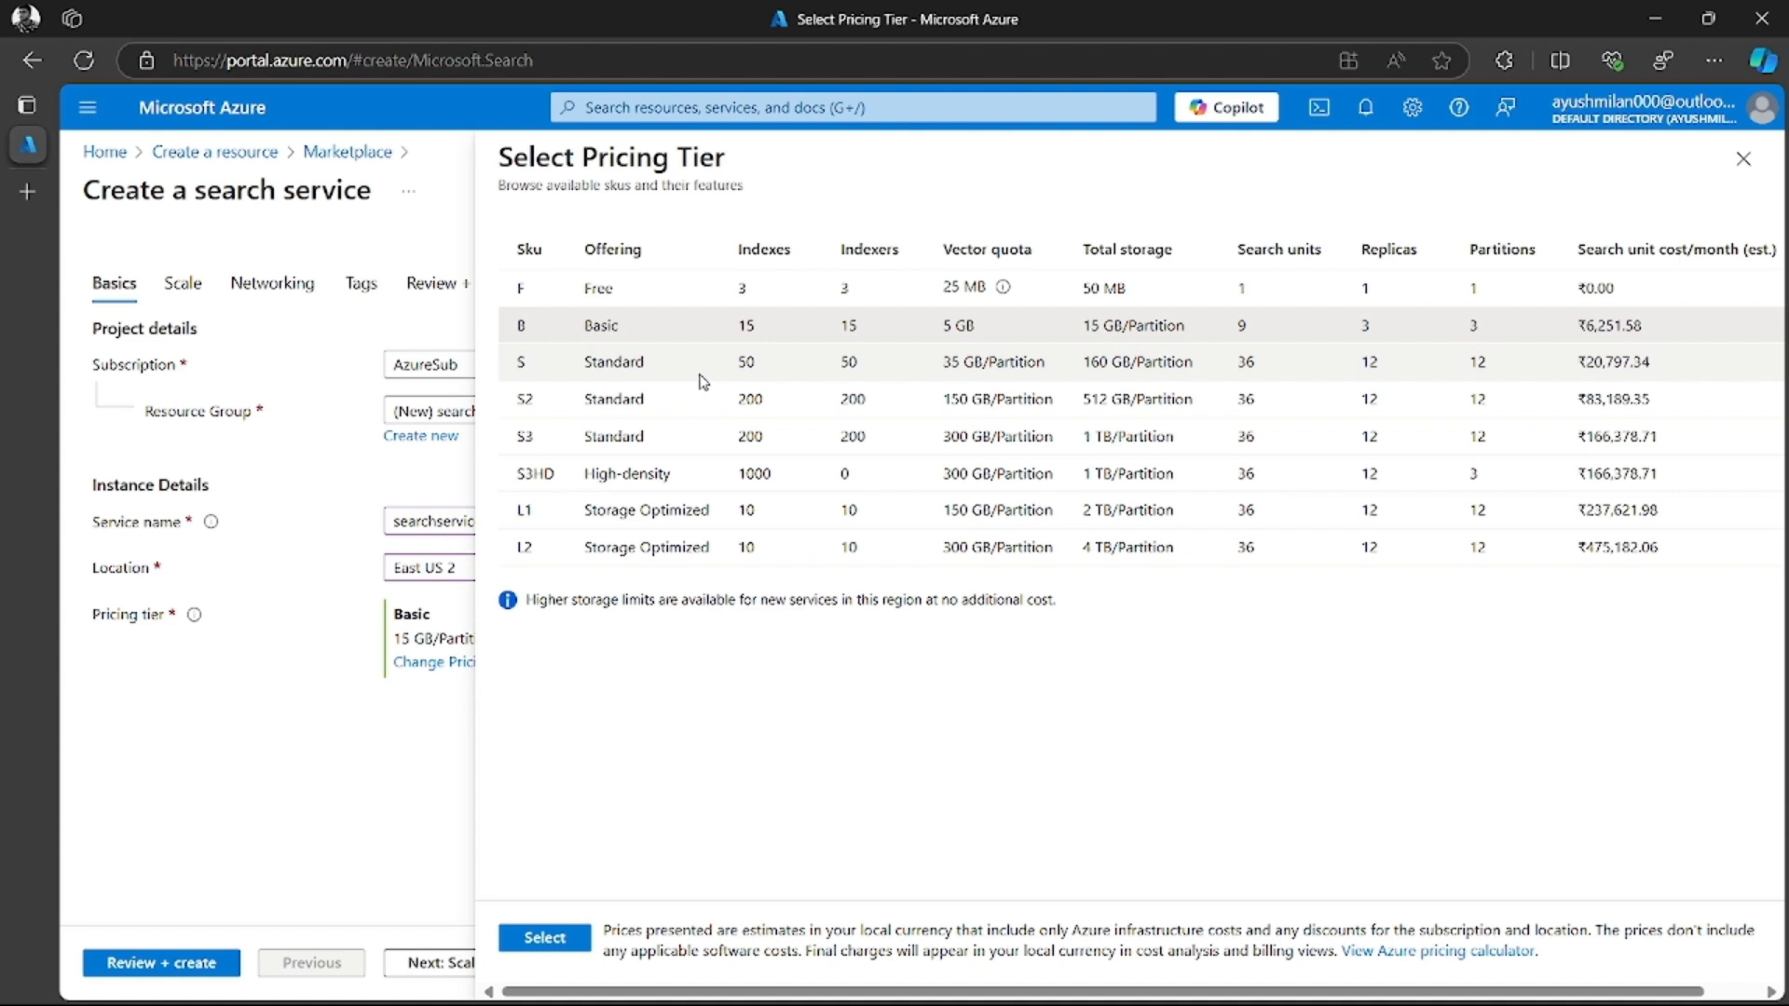
pyautogui.click(637, 360)
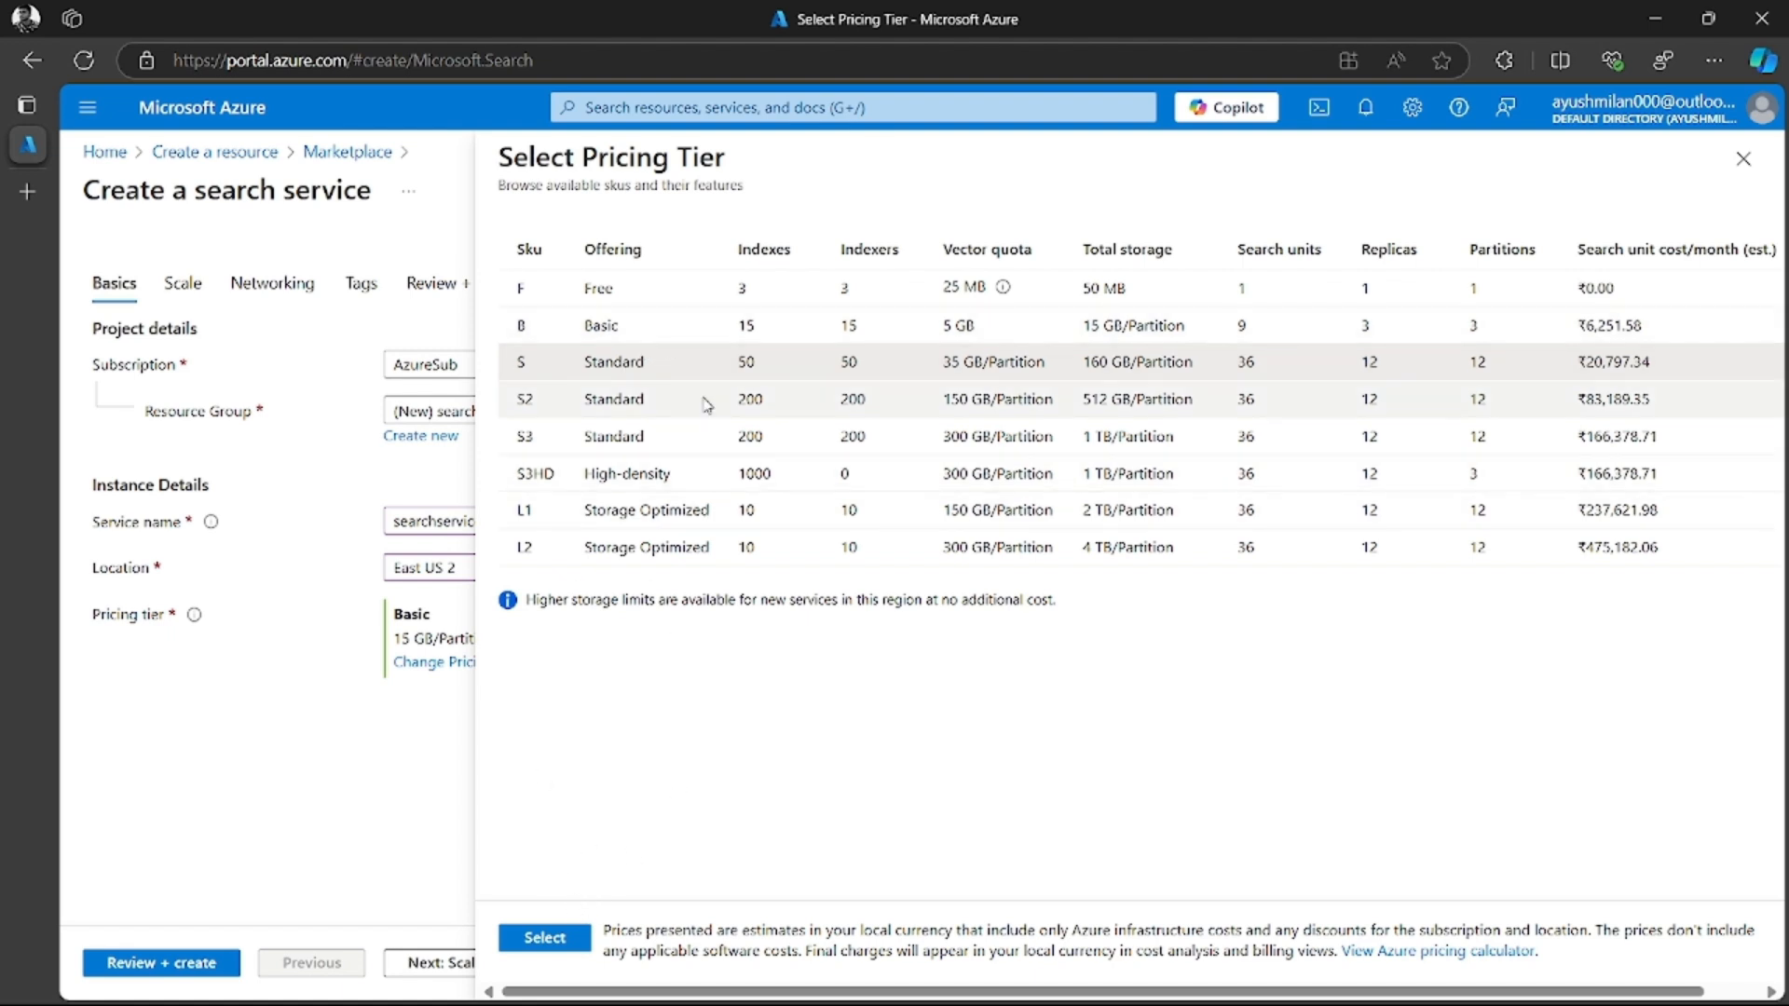
pyautogui.click(694, 333)
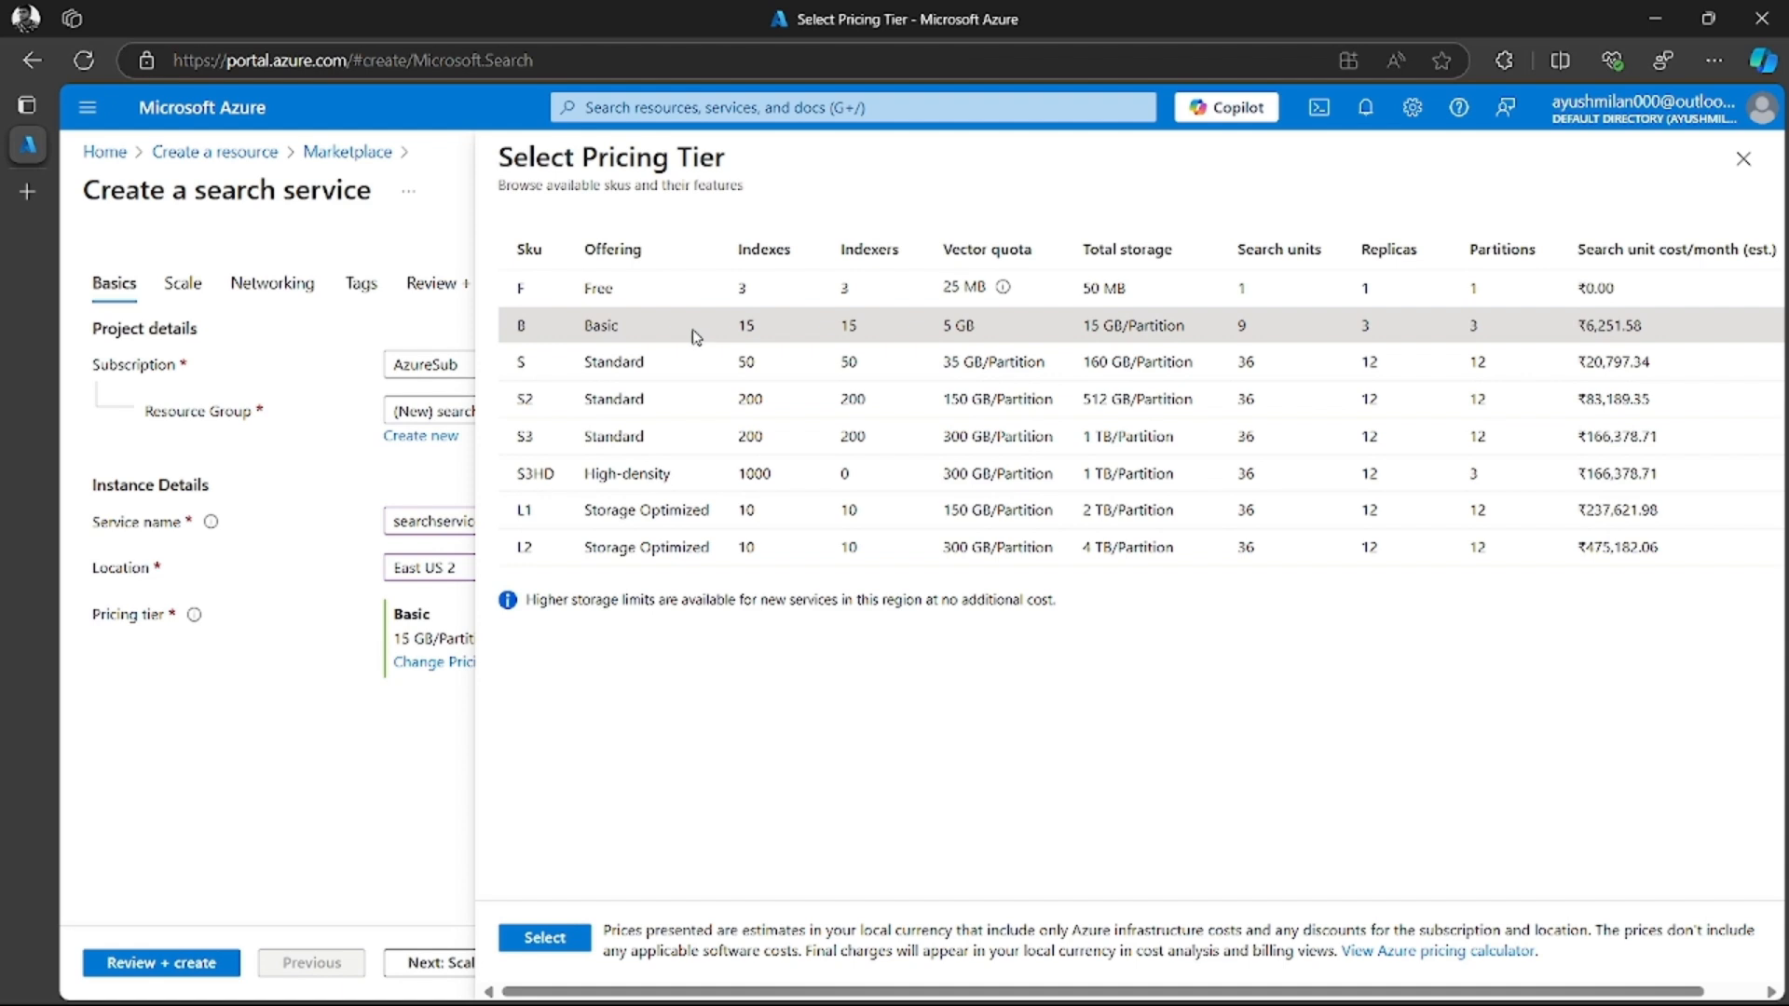
pyautogui.click(650, 368)
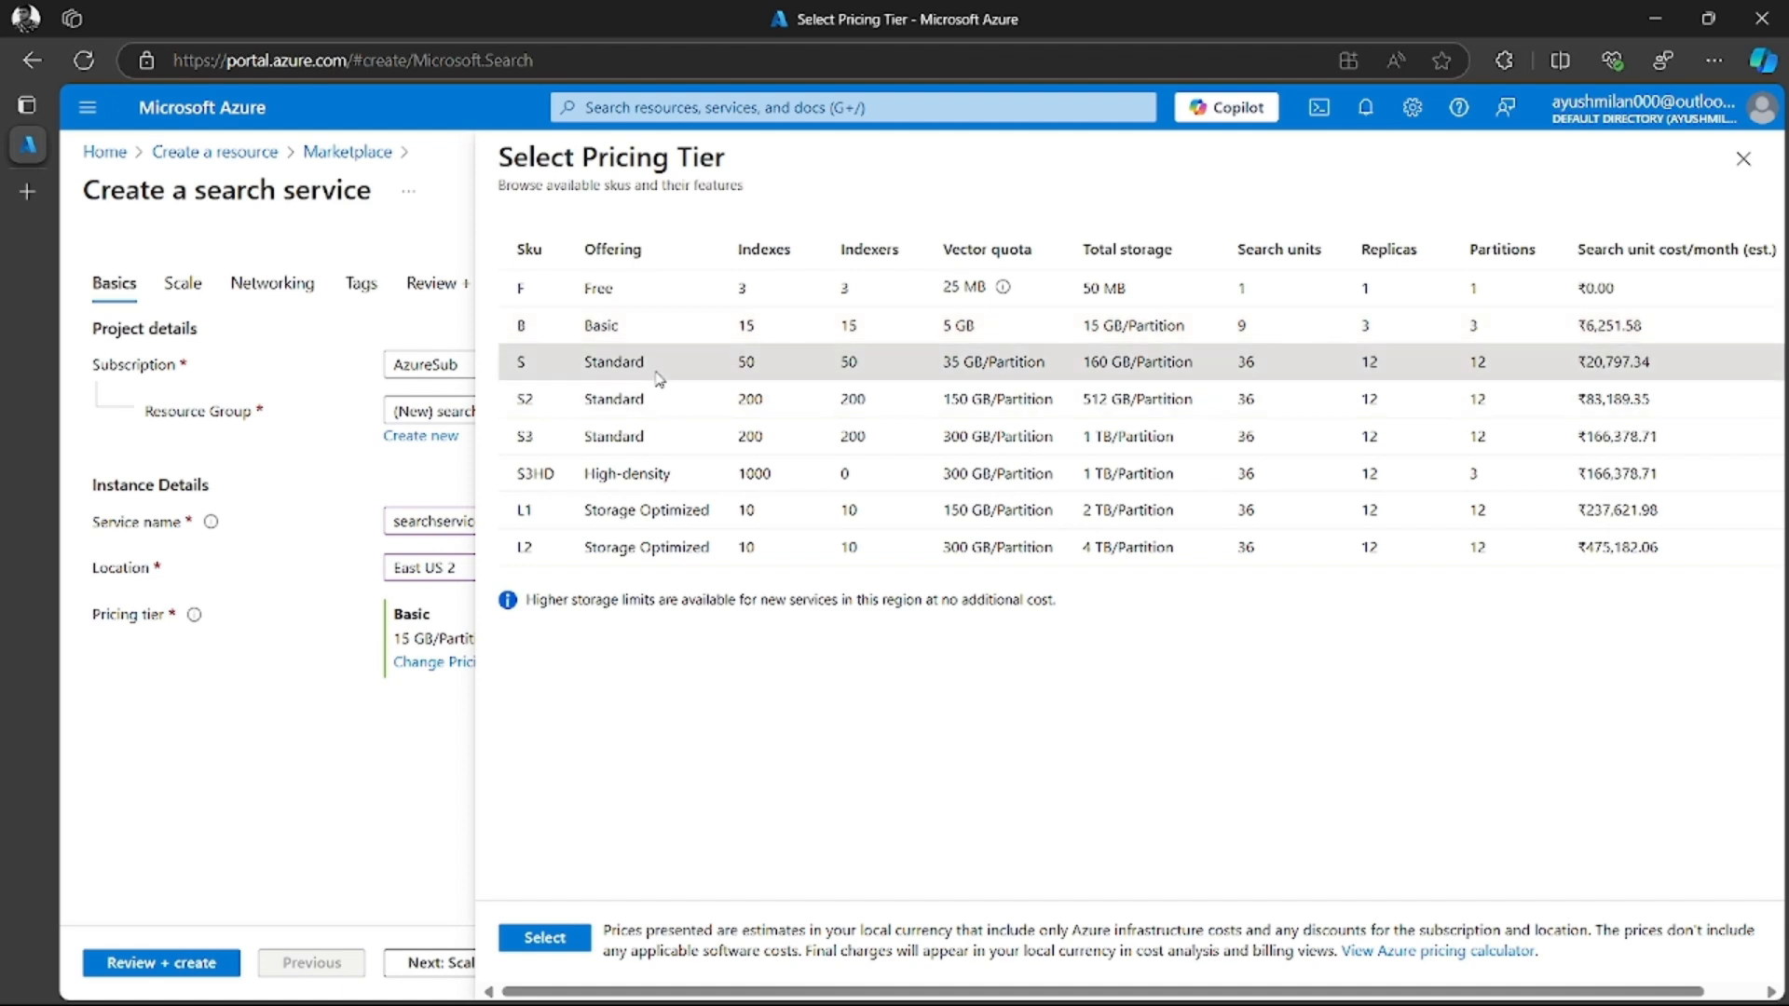
pyautogui.click(543, 938)
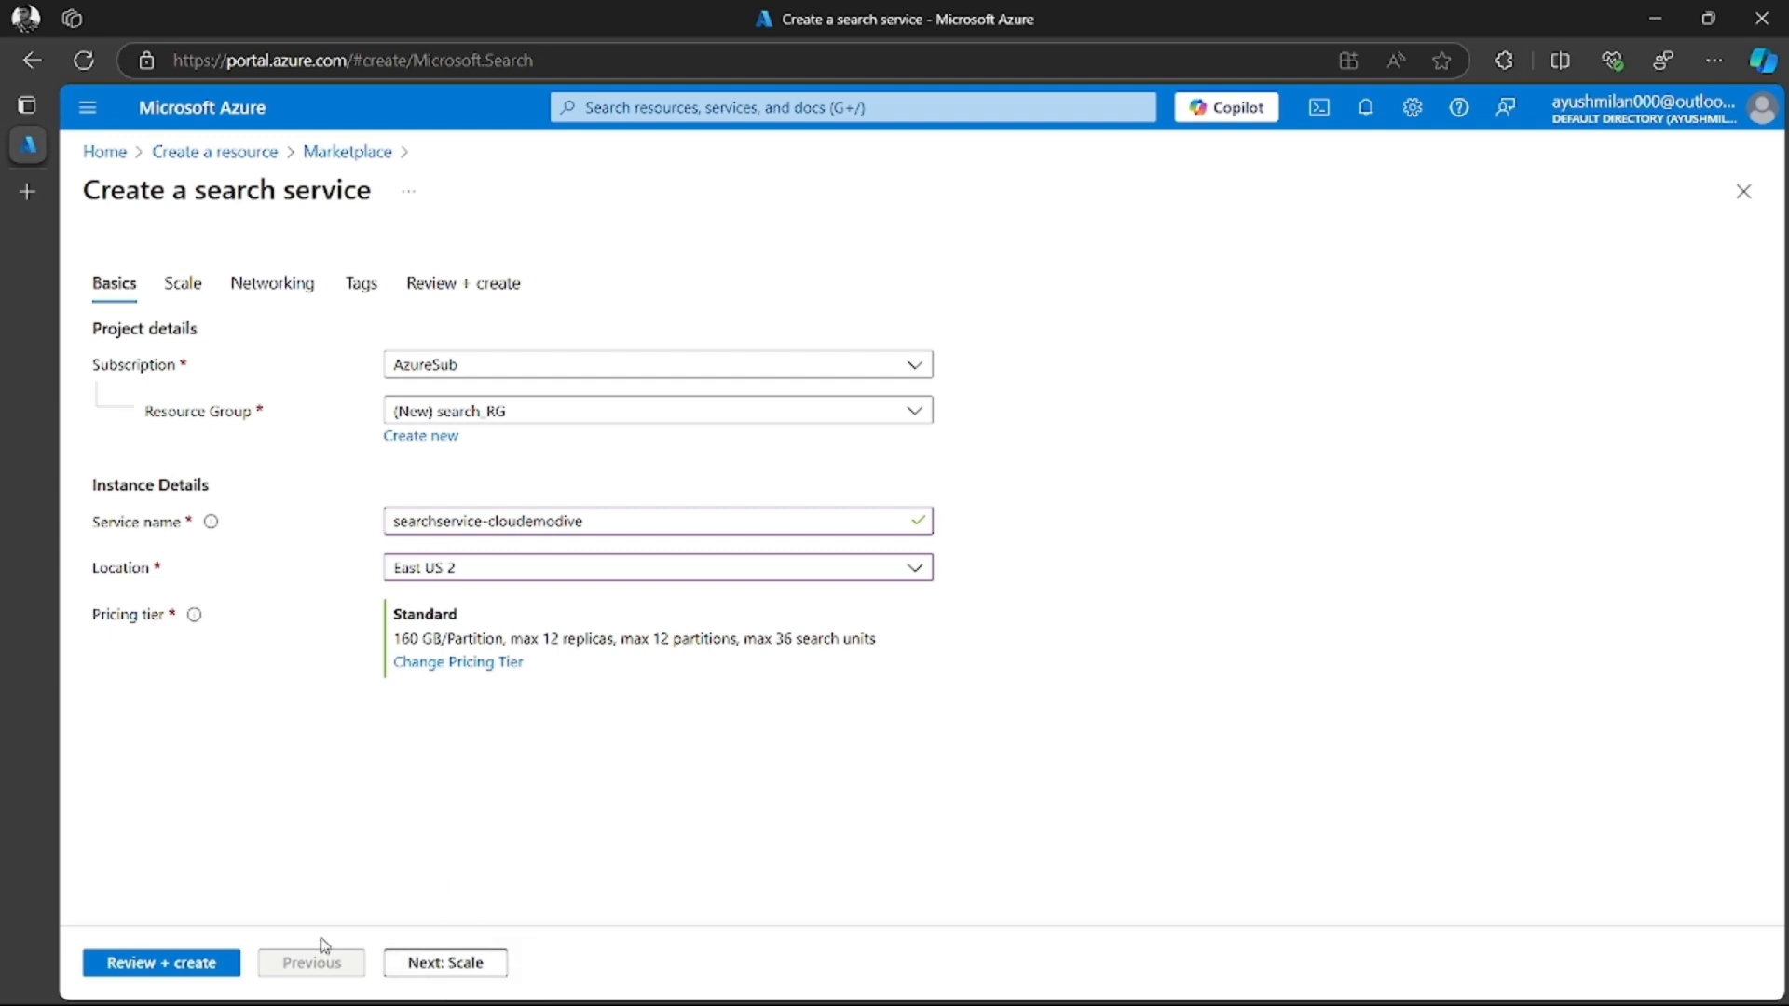
# Validate and create the search service, and open the deployed resource
pyautogui.click(189, 964)
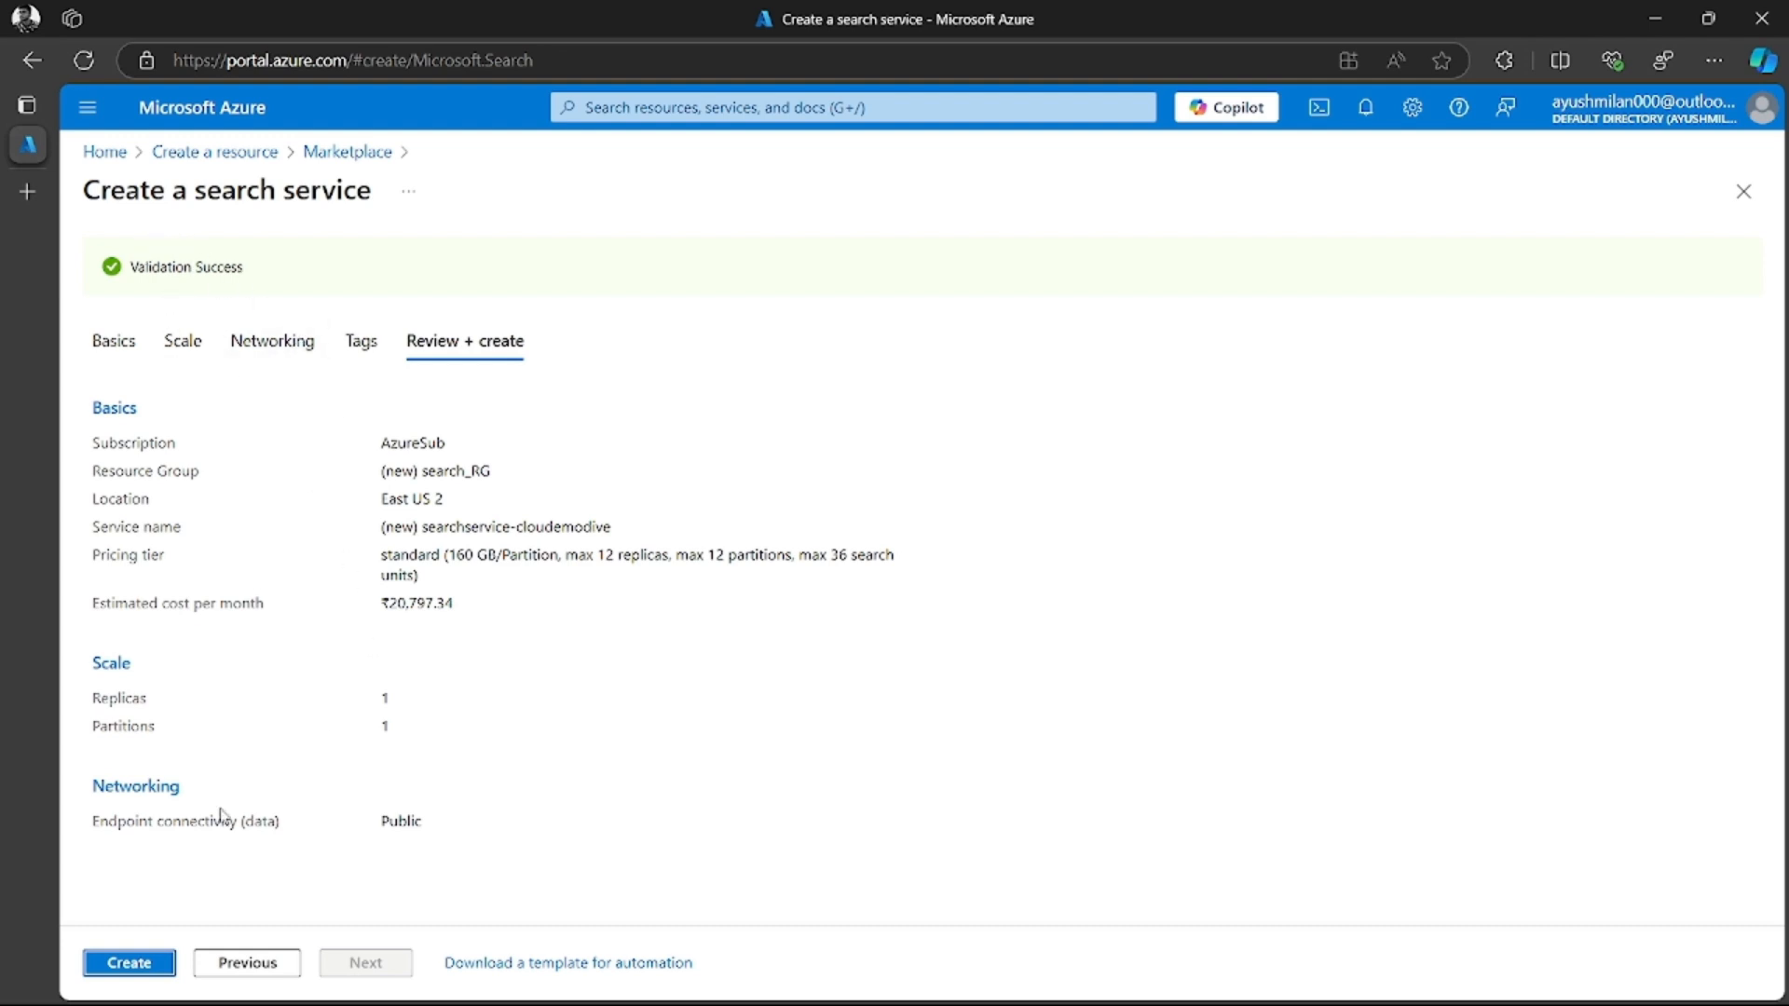
pyautogui.click(130, 961)
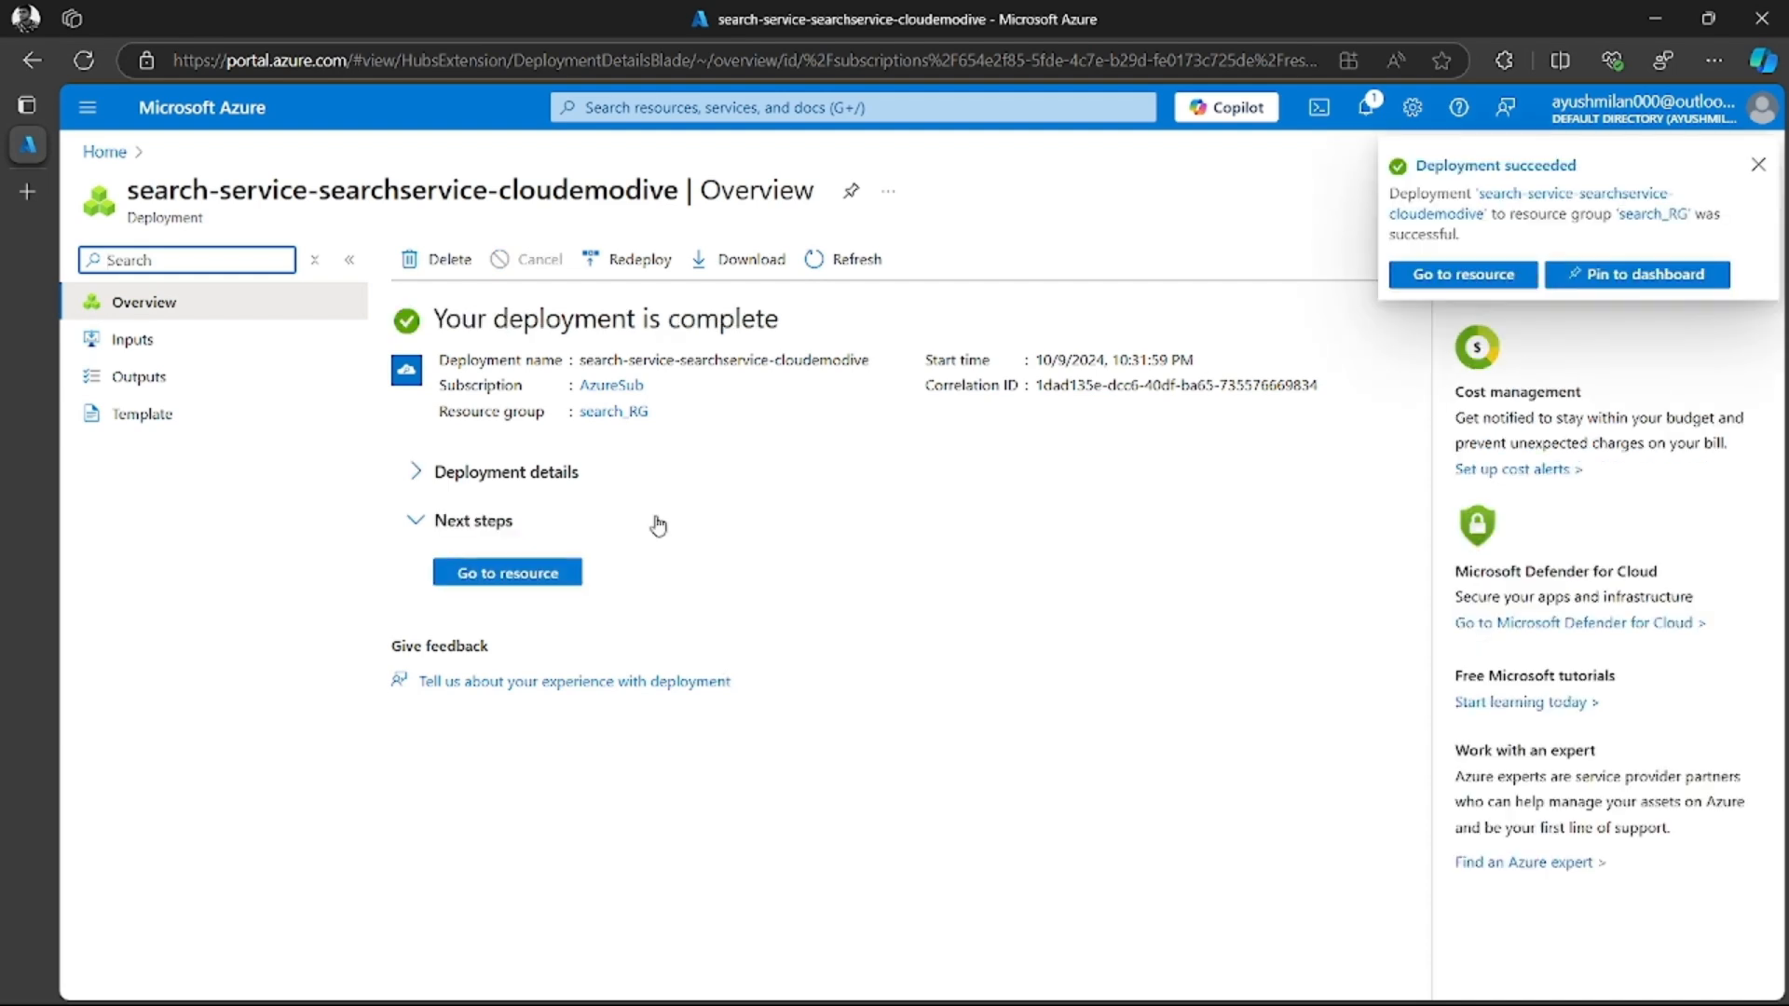
pyautogui.click(491, 574)
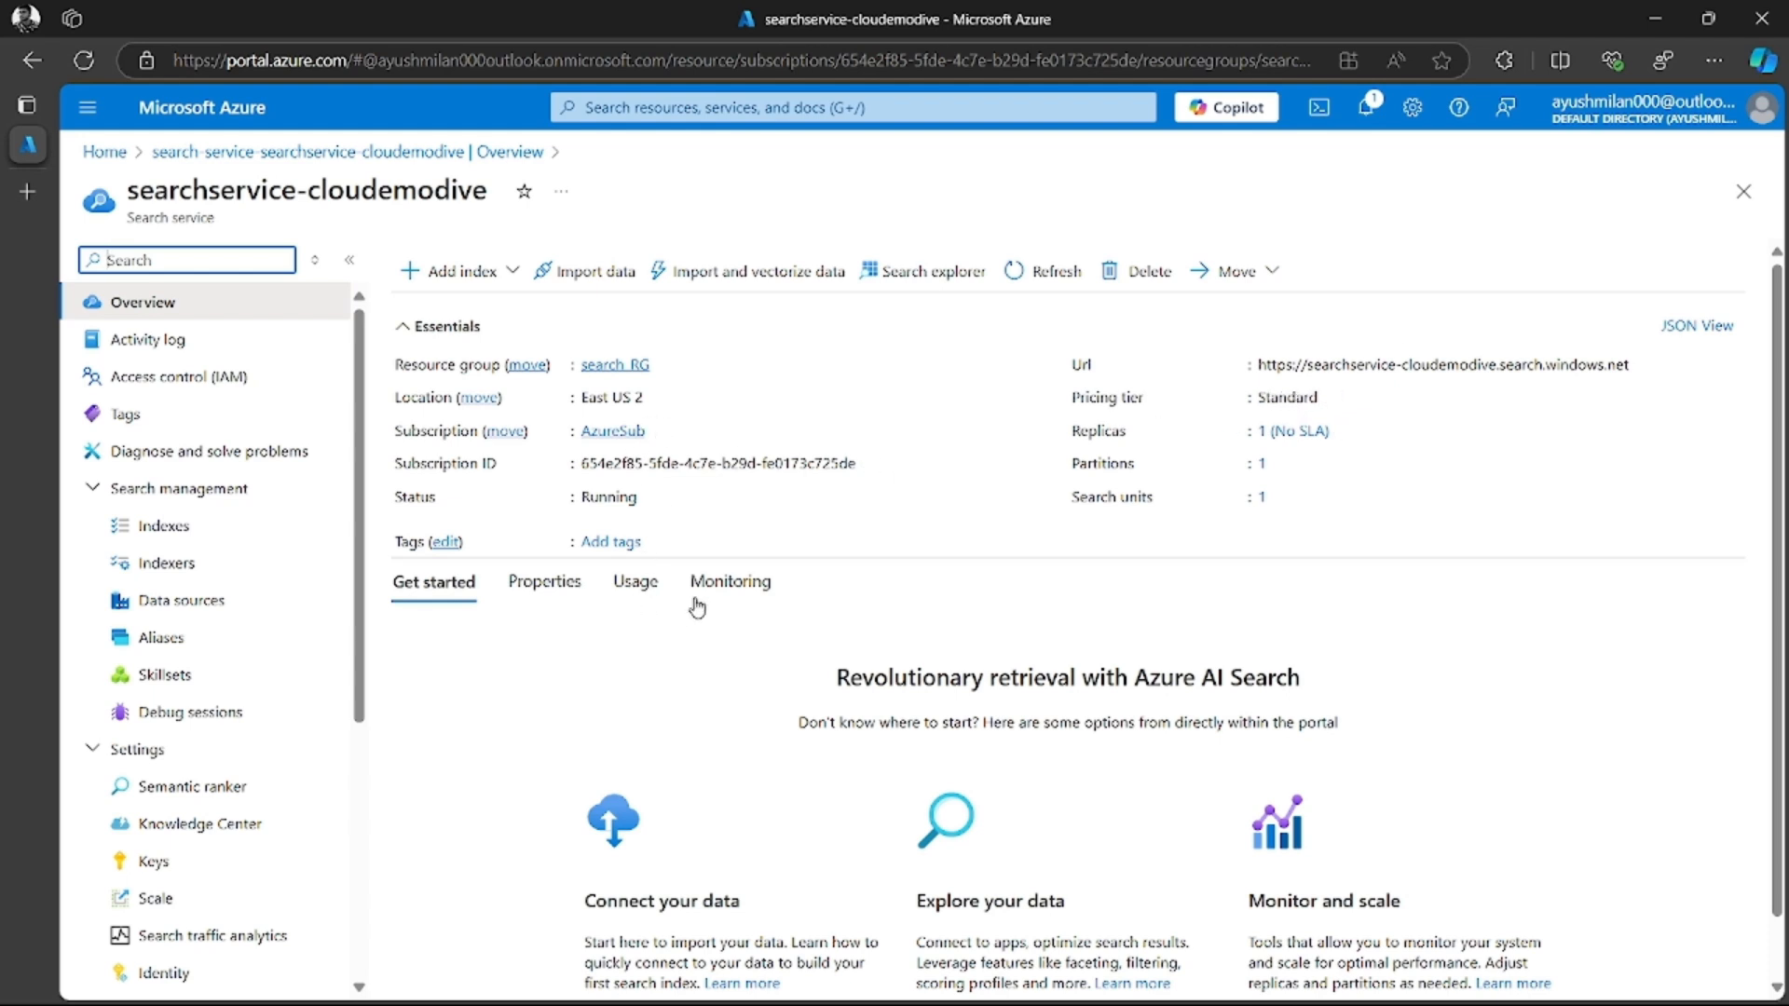
# Return to the portal home, start creating another resource and search the marketplace for "ai services"
pyautogui.click(221, 113)
pyautogui.click(359, 263)
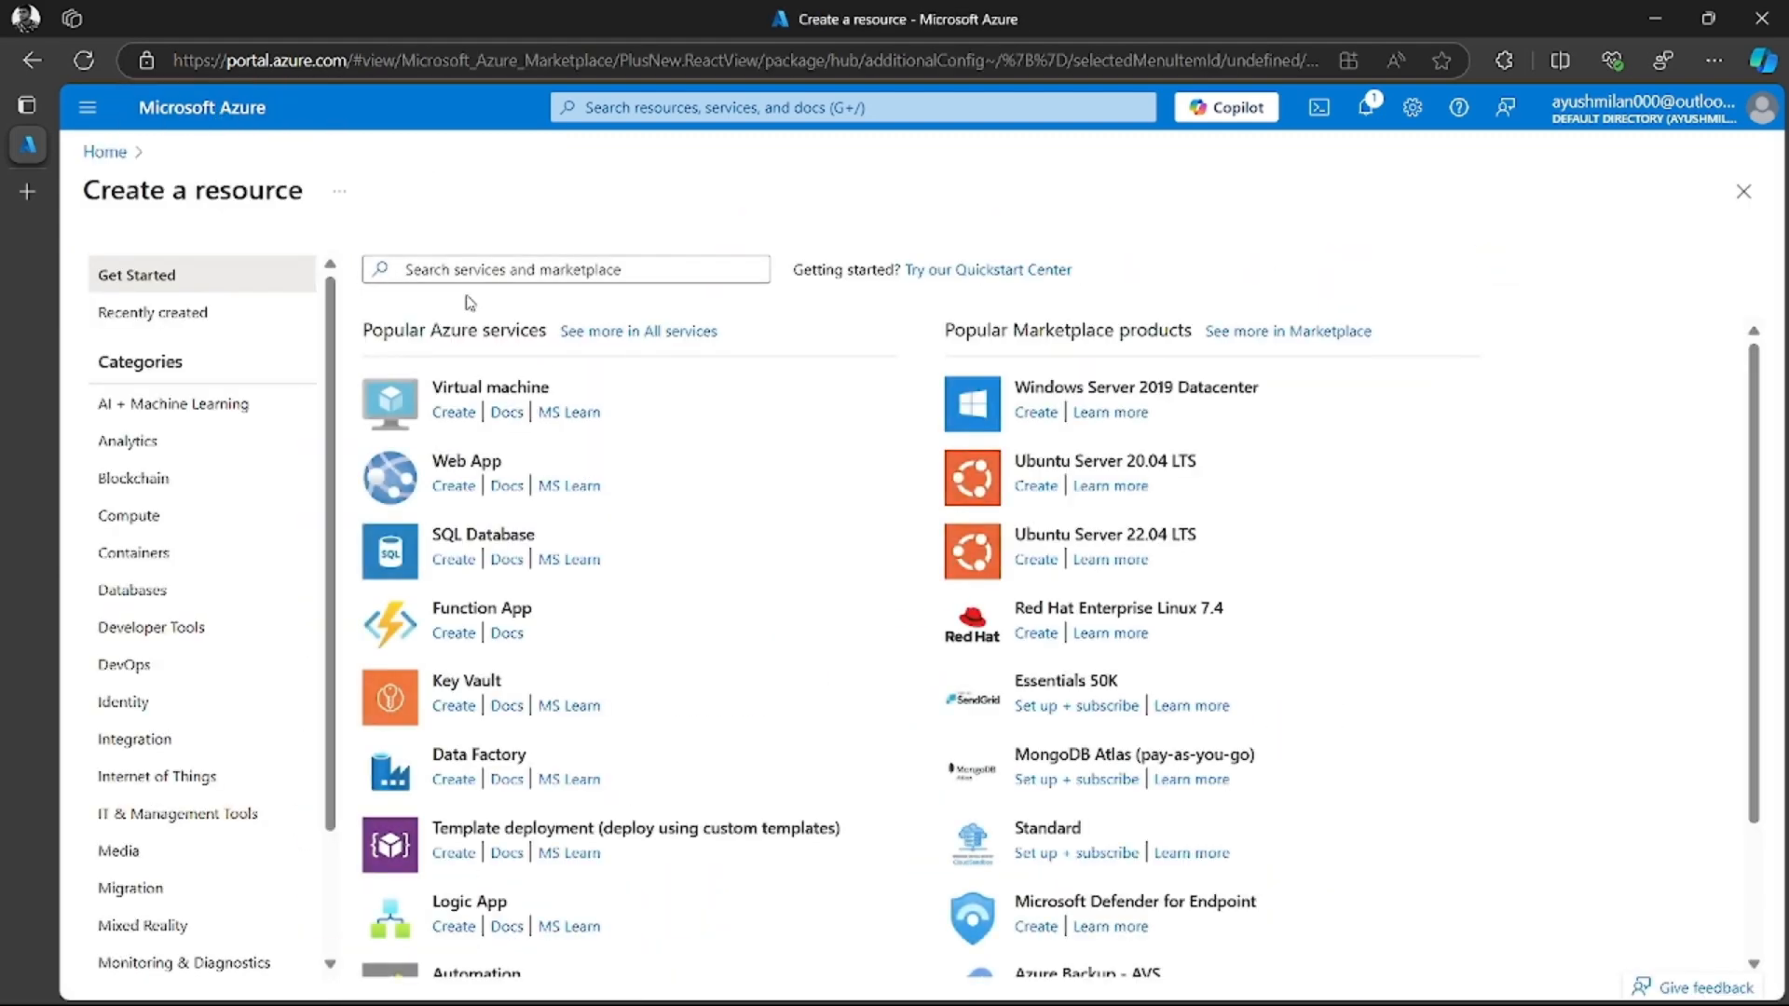
pyautogui.click(521, 260)
pyautogui.write('a')
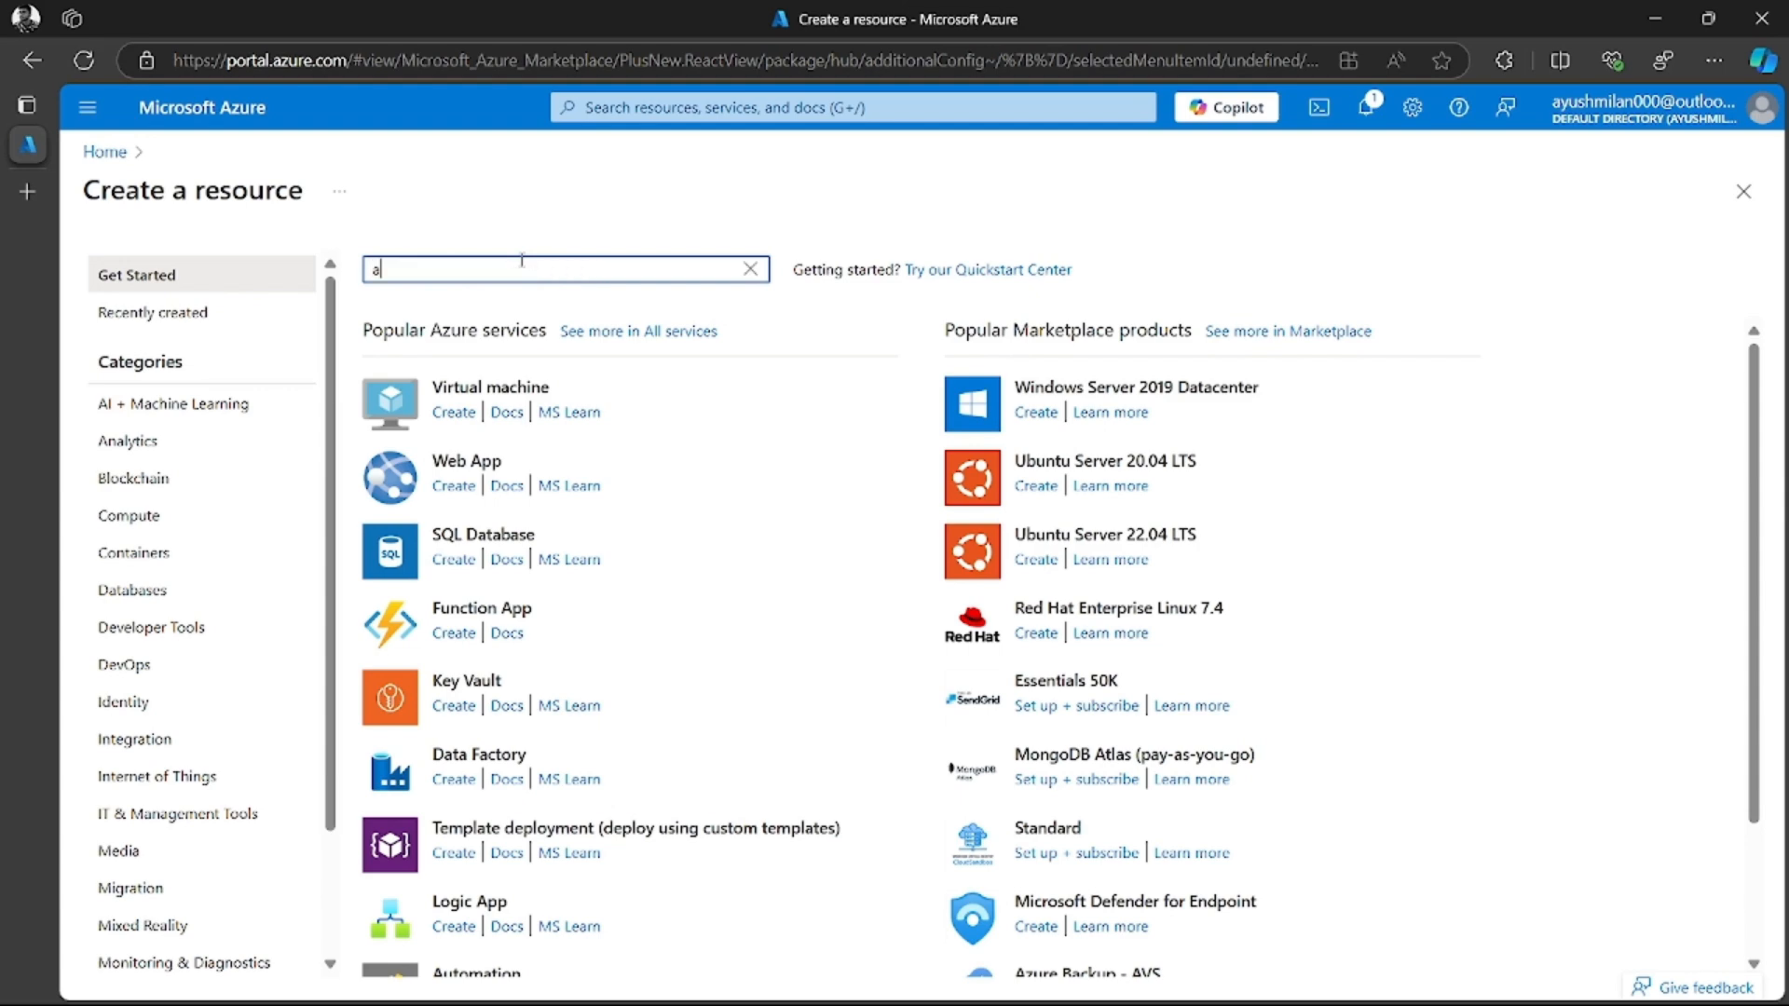
pyautogui.write('i se')
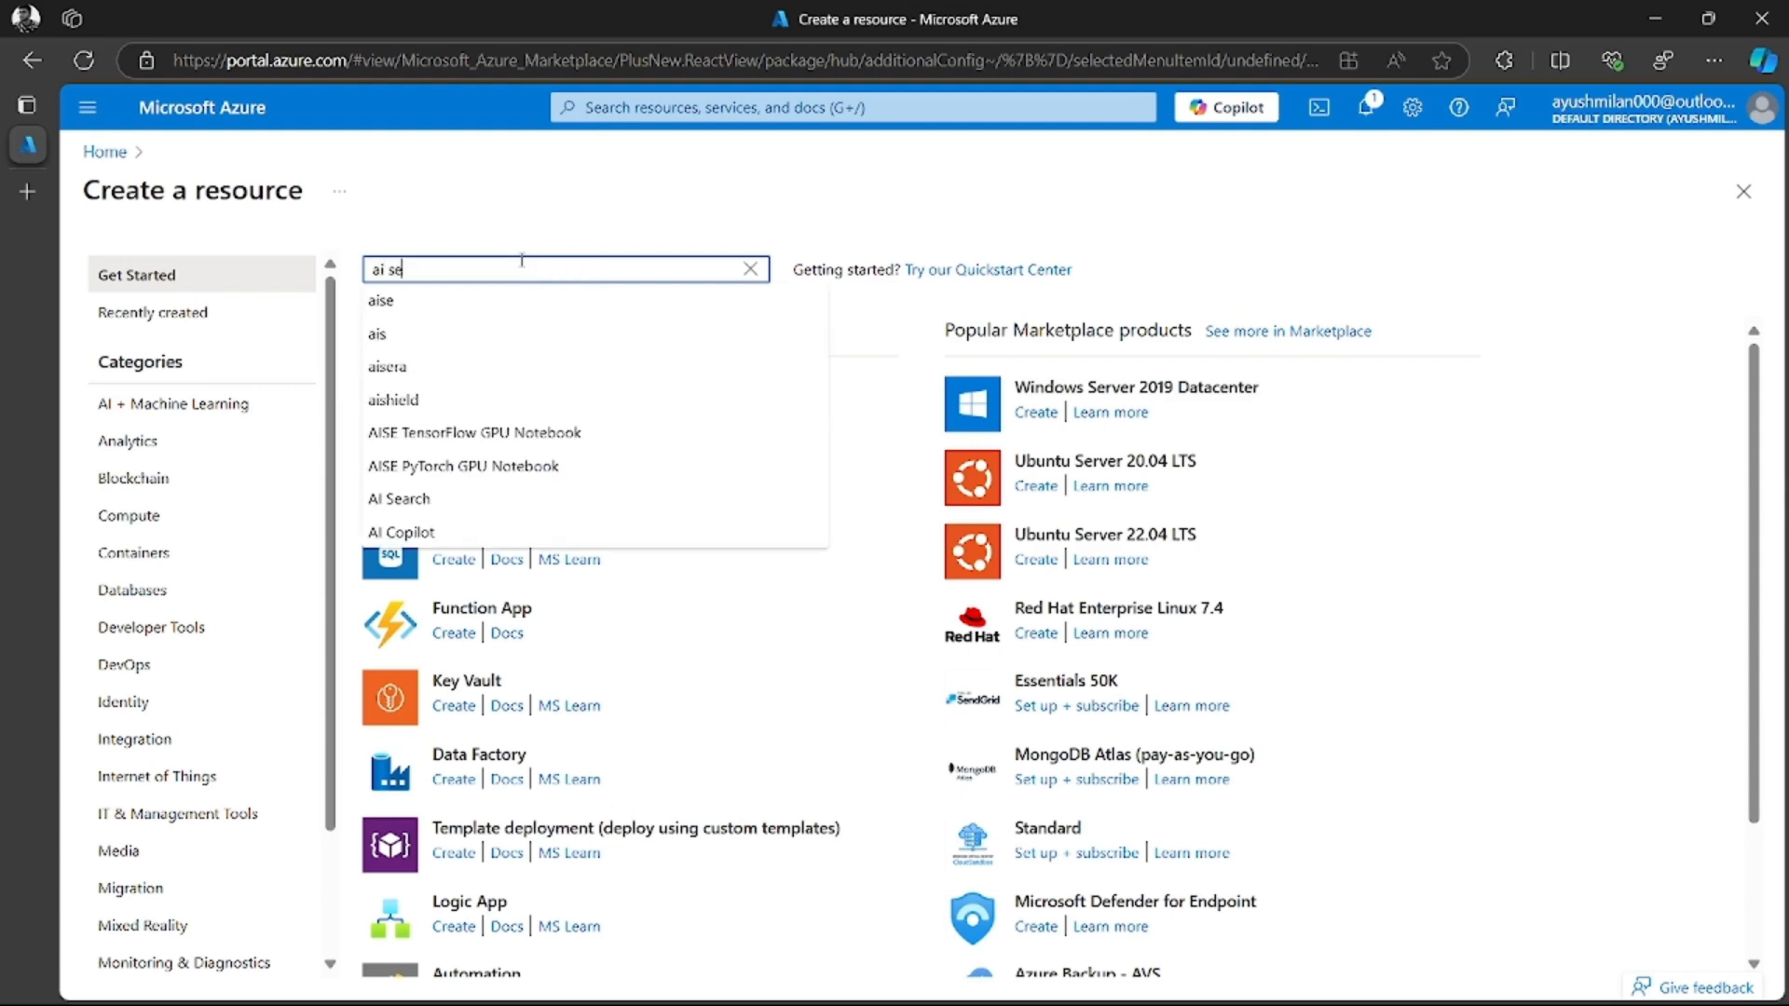
pyautogui.click(451, 328)
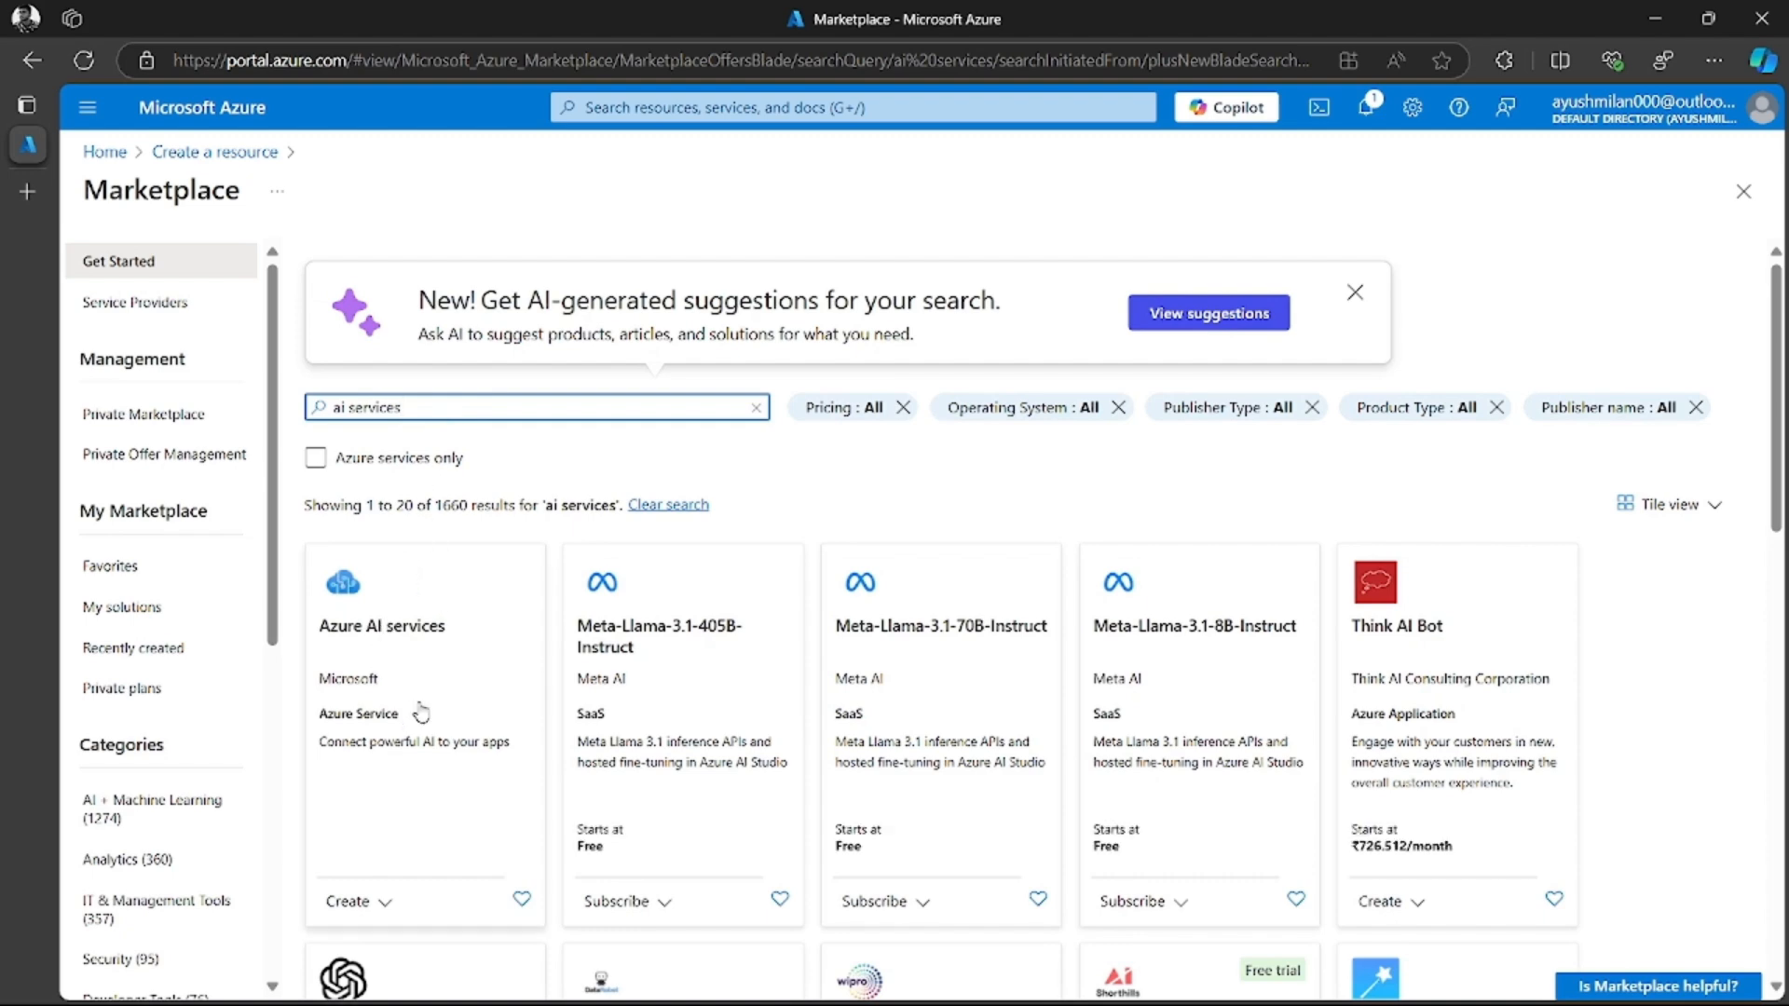
# Start creating an Azure AI services resource from the first Microsoft offer in the marketplace results
pyautogui.scroll(-1, 457, 776)
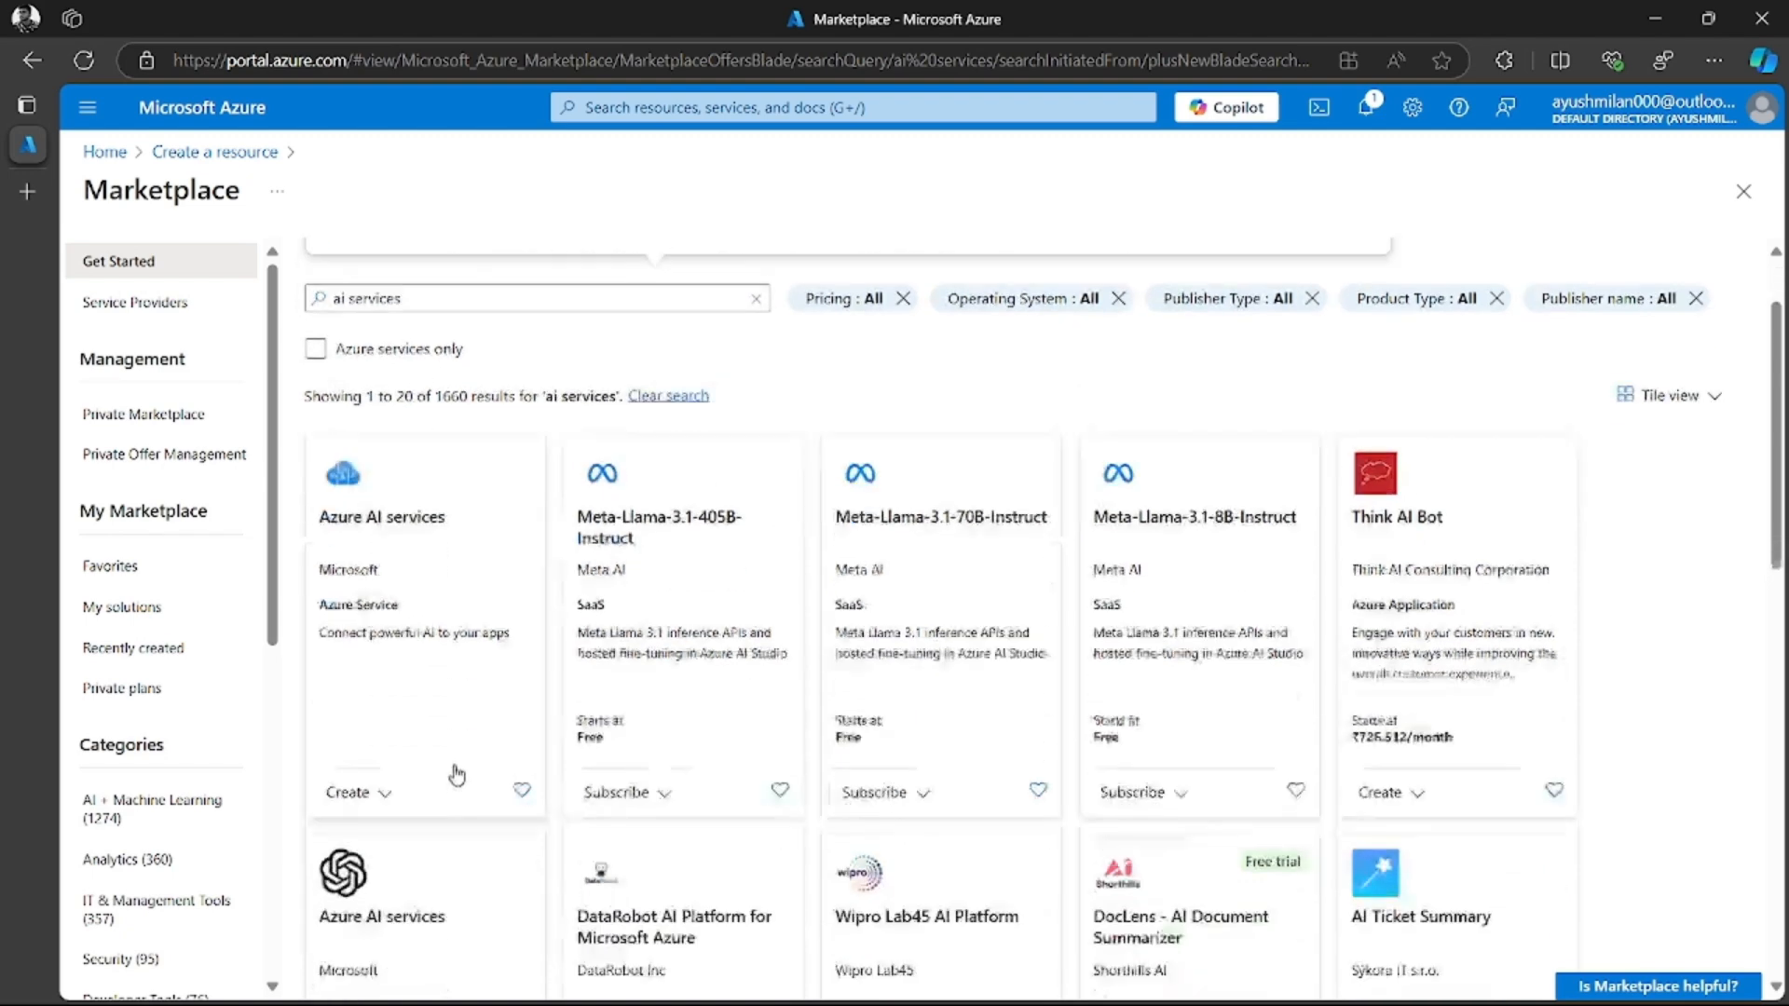
pyautogui.scroll(-1, 456, 775)
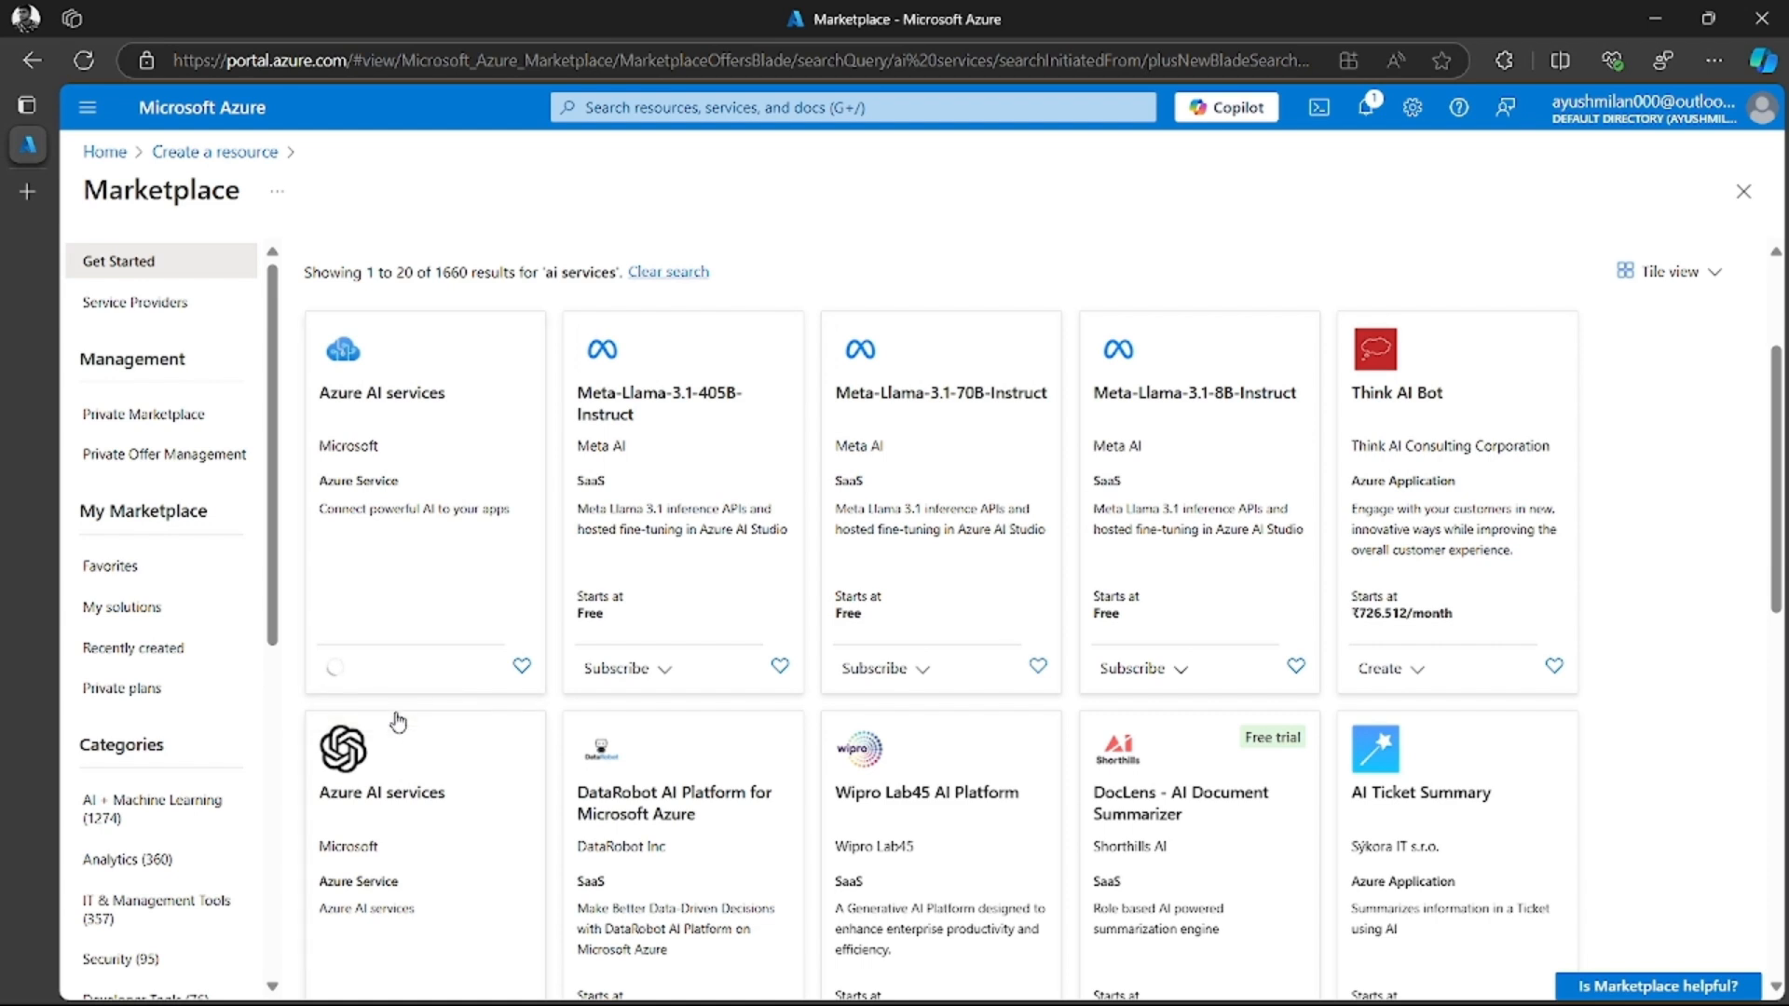
pyautogui.click(398, 722)
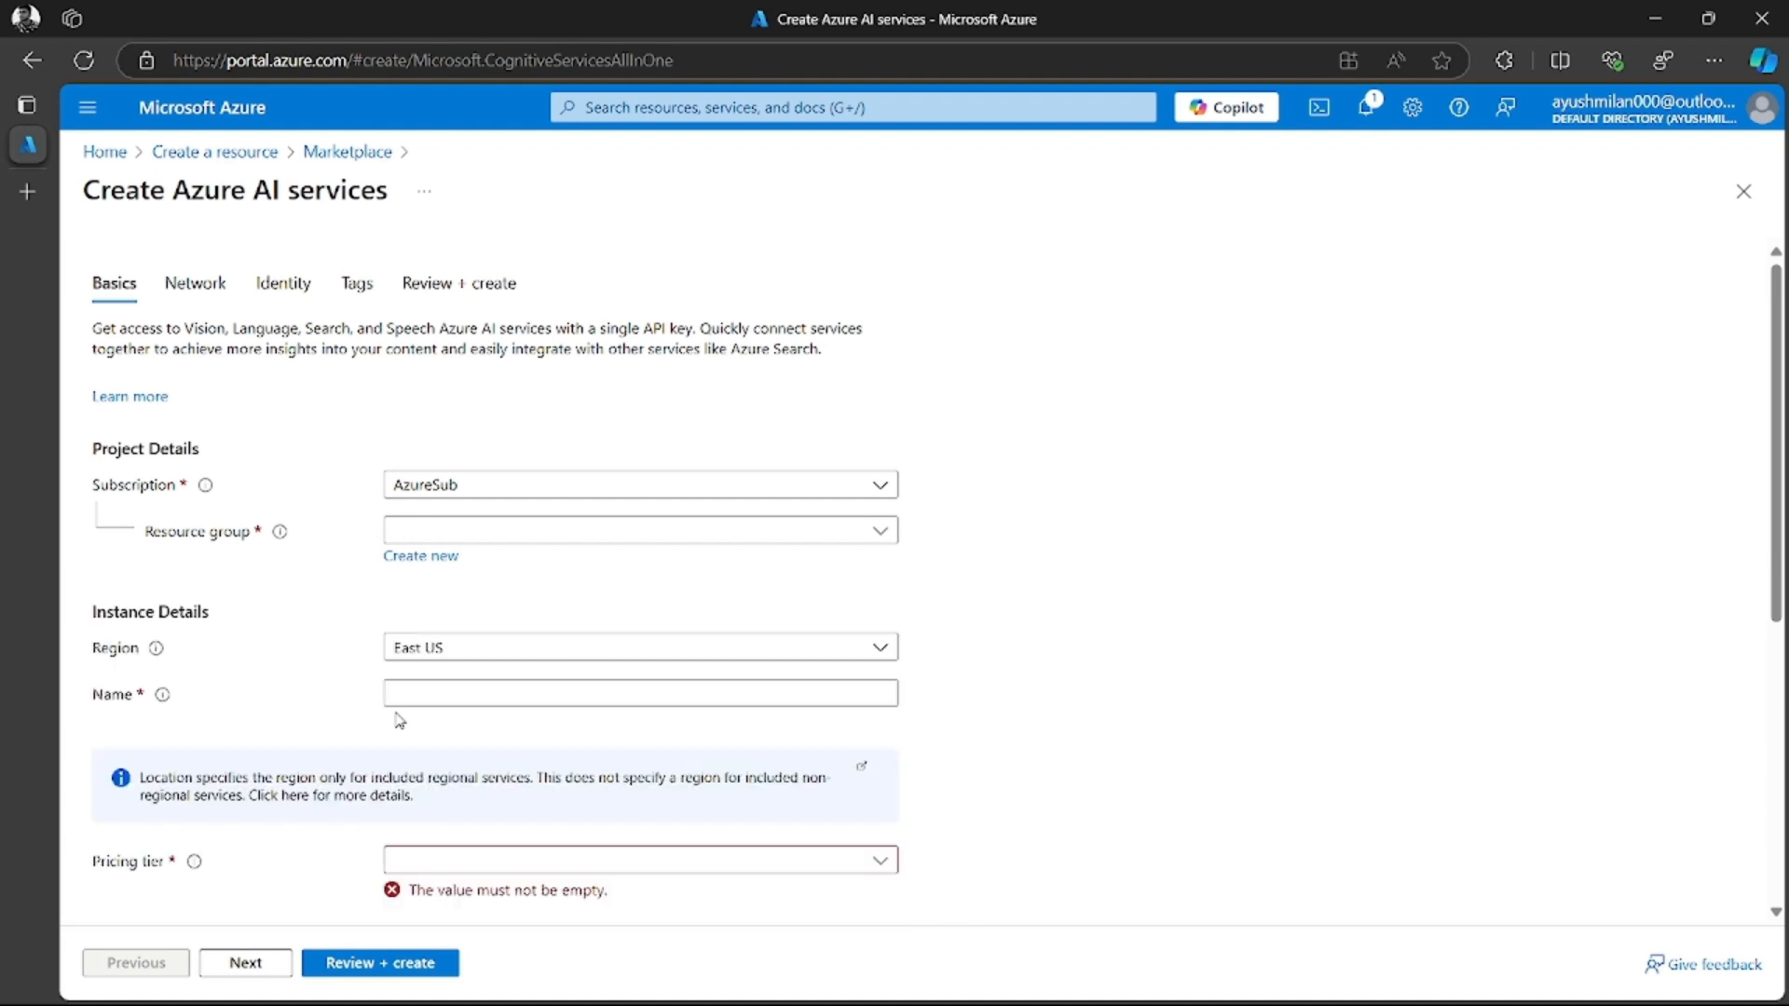
pyautogui.moveTo(175, 191); pyautogui.dragTo(348, 214)
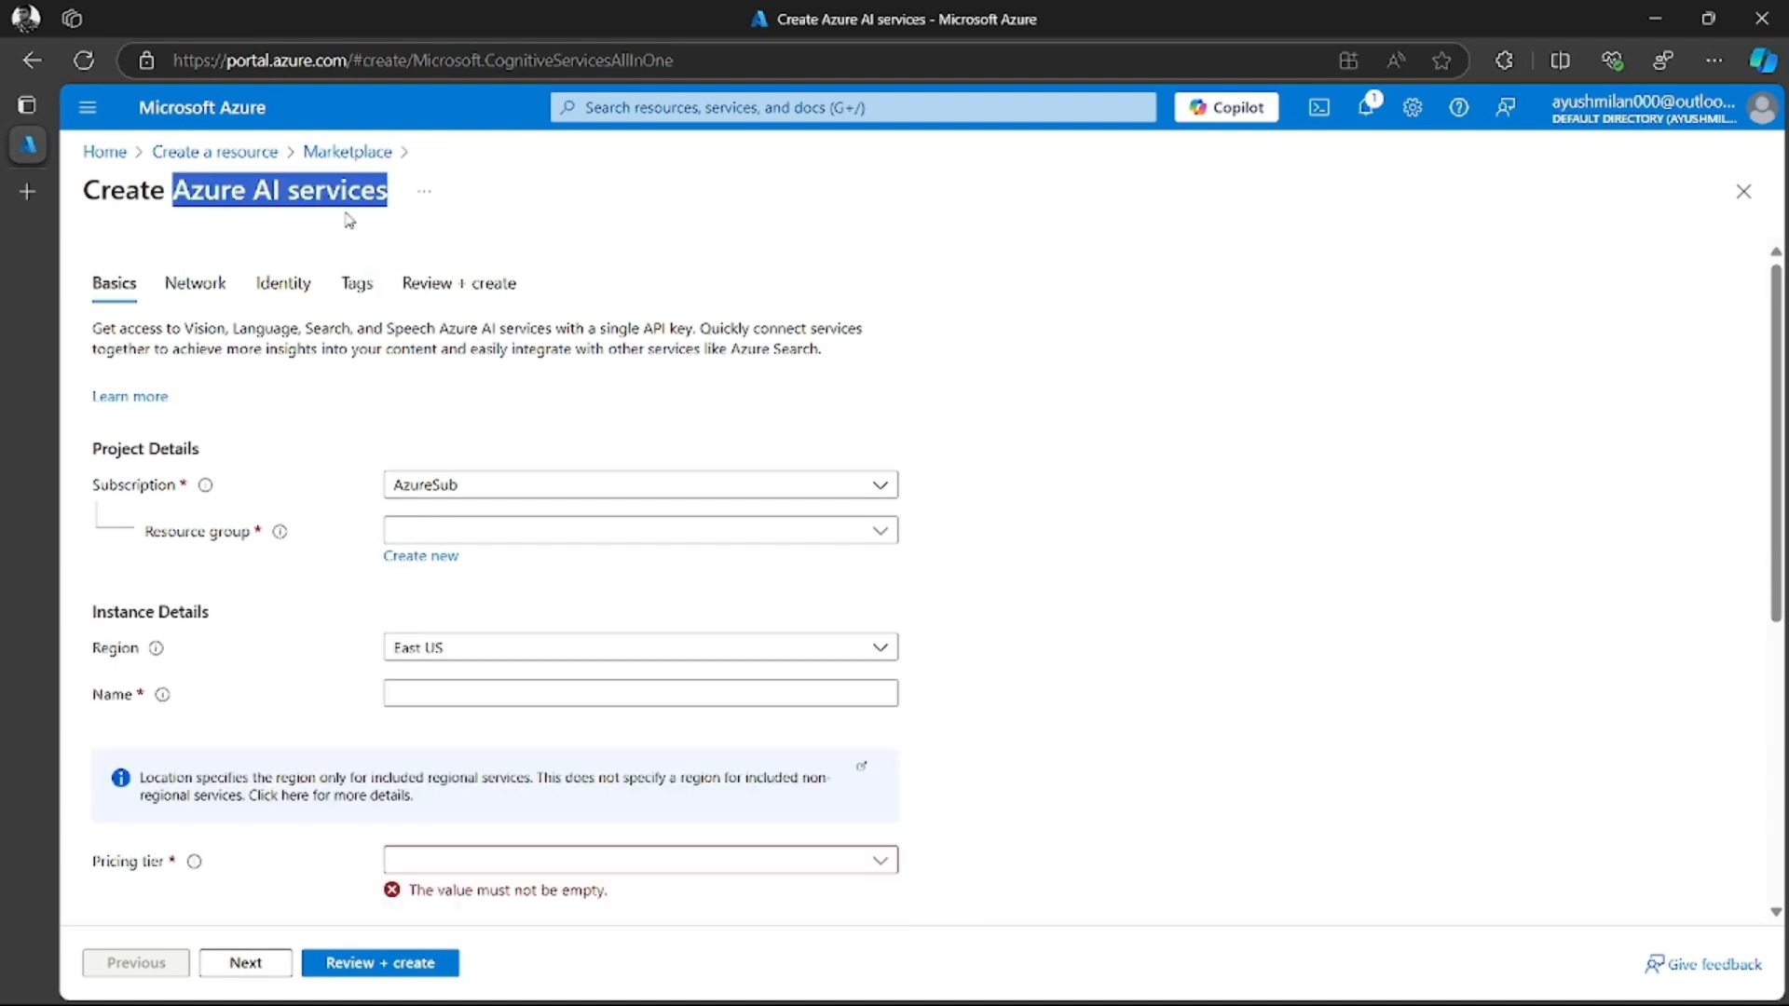
pyautogui.click(319, 294)
# Assign the Azure AI services resource to the AzureSub subscription and the search_RG resource group
pyautogui.click(480, 482)
pyautogui.click(466, 564)
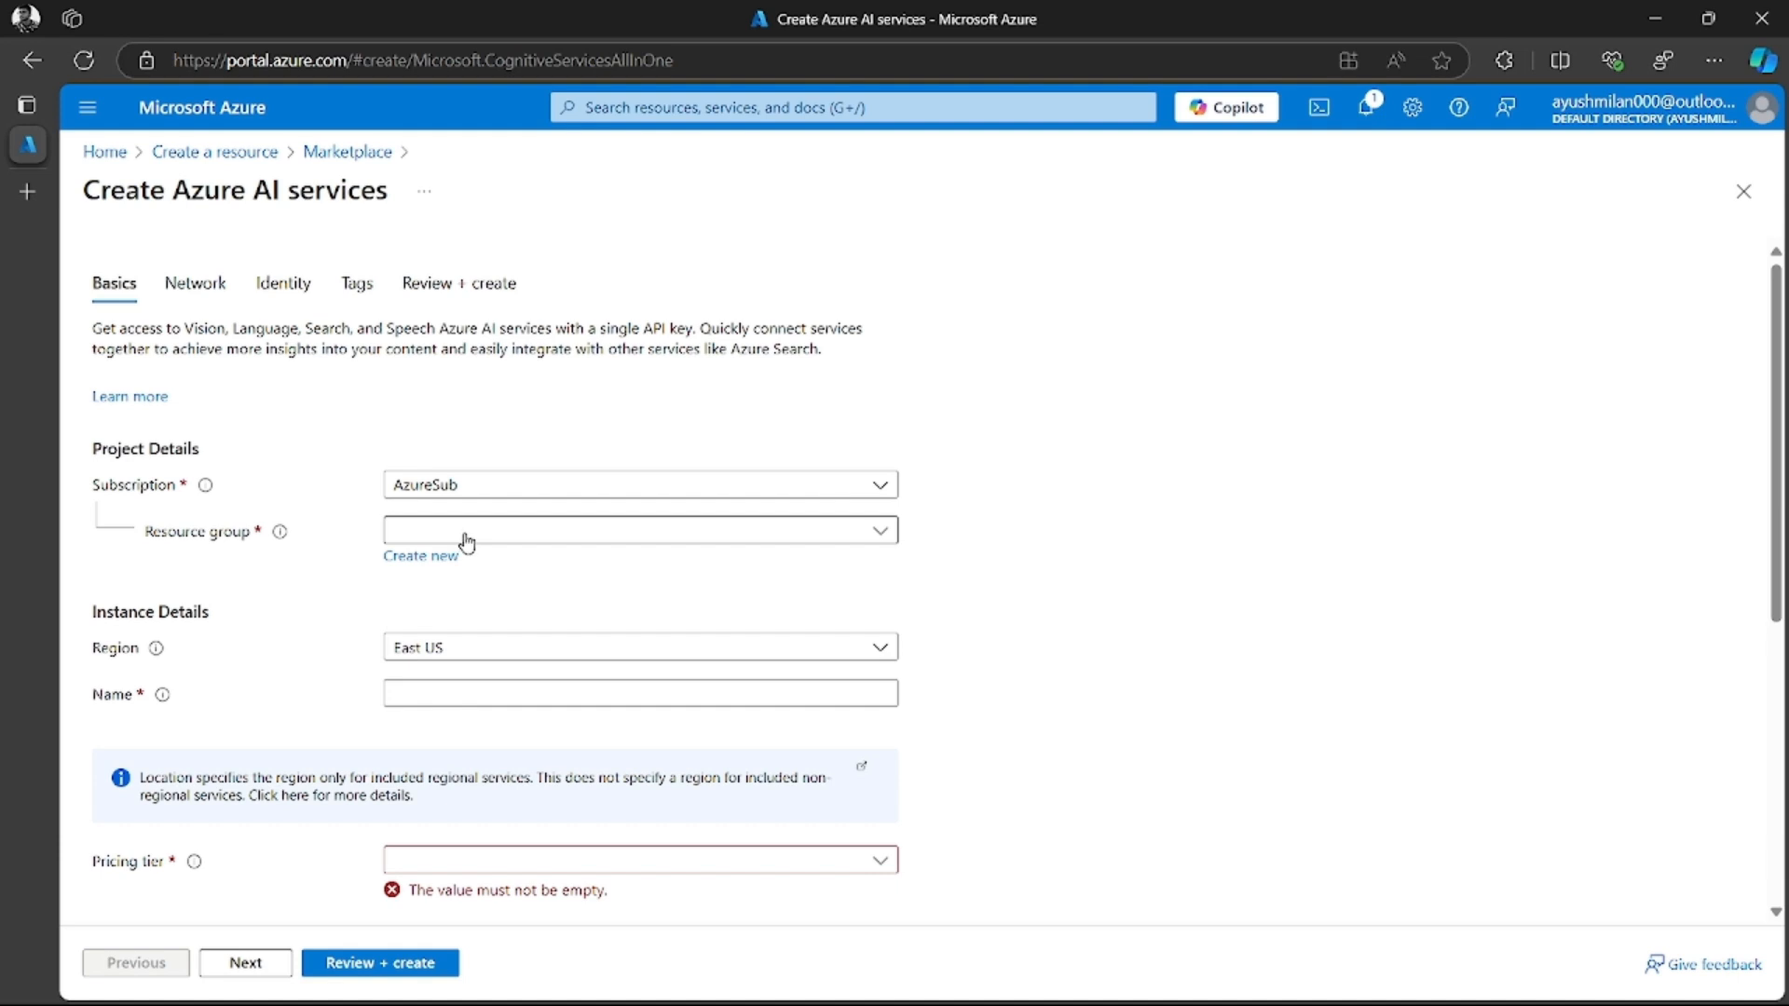
pyautogui.click(463, 533)
pyautogui.click(441, 608)
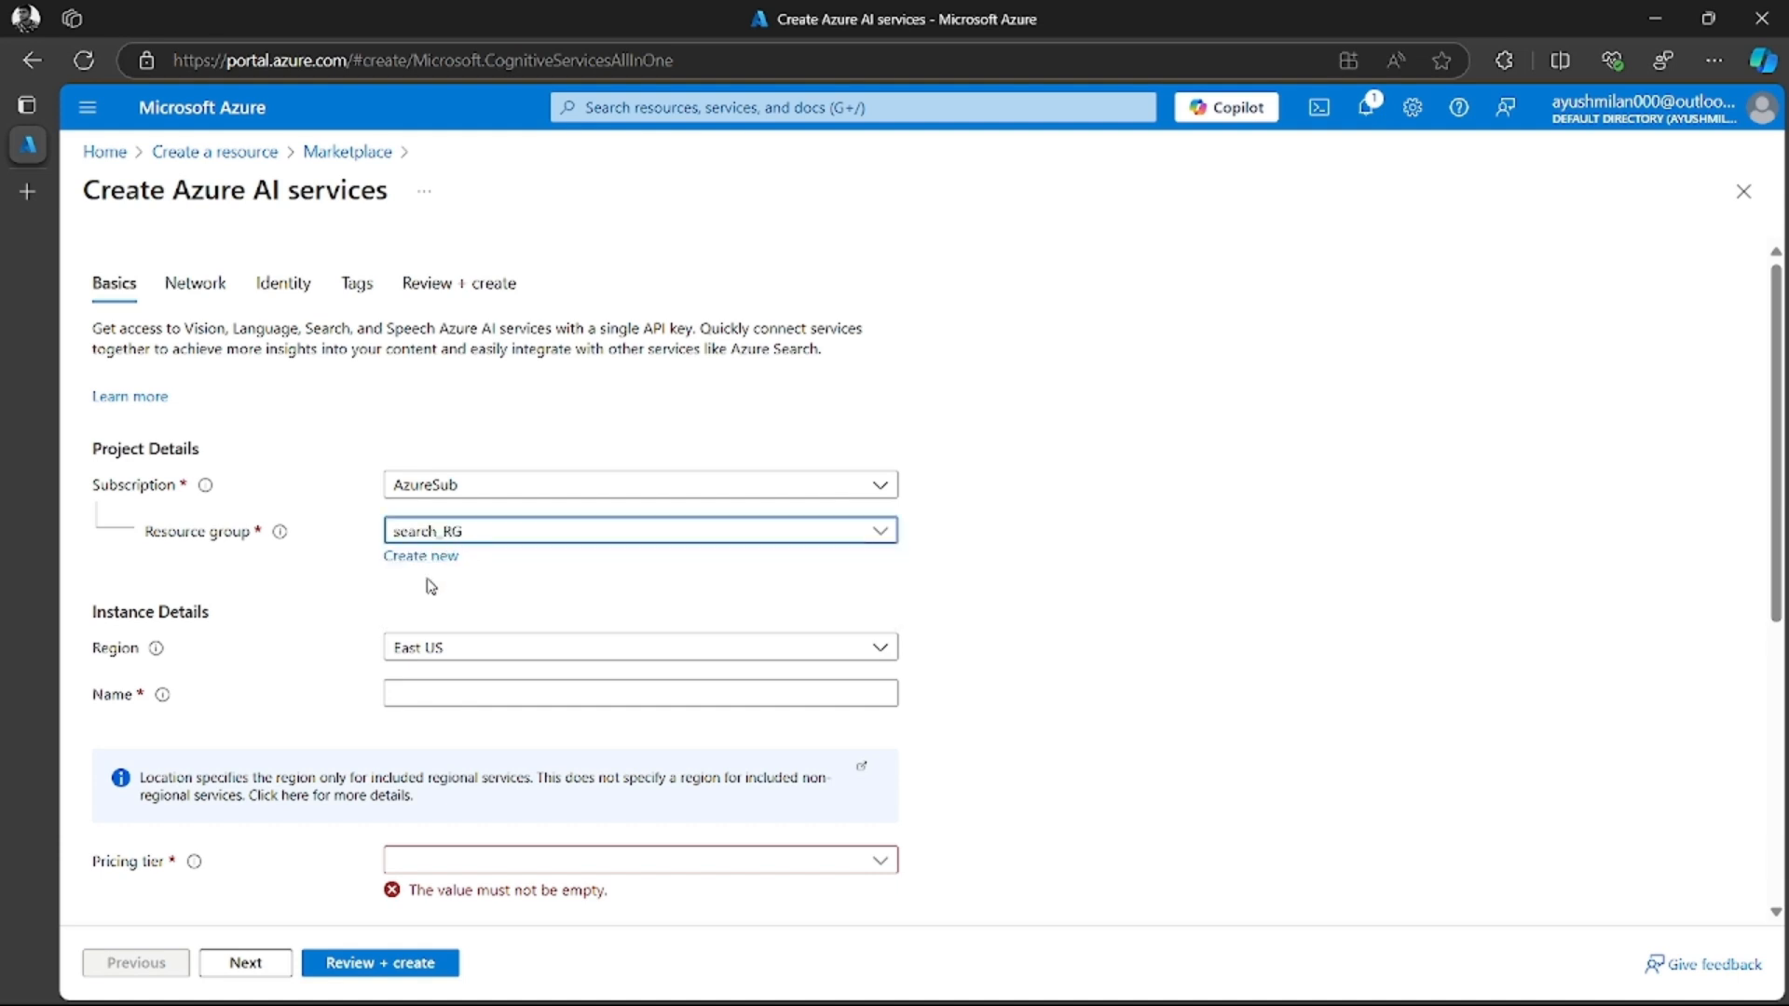
# Set the AI services region to East US 2 and name the instance searchindex-clouddemodive
pyautogui.click(454, 651)
pyautogui.click(454, 650)
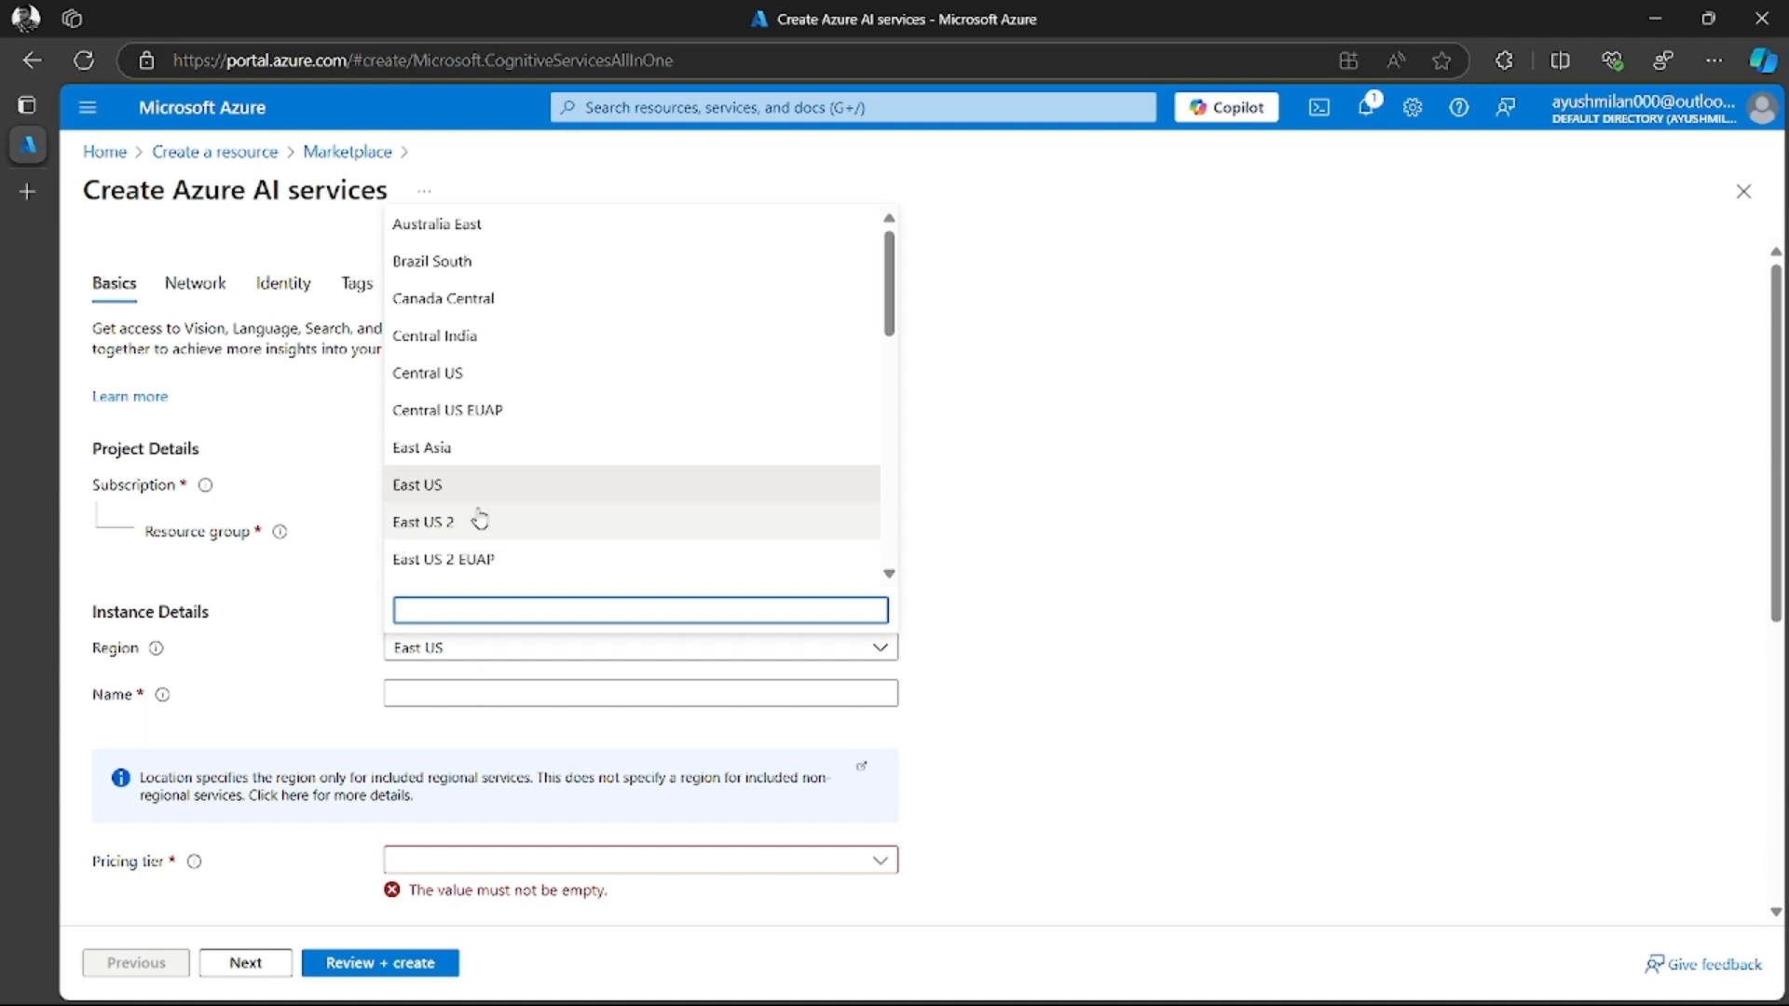
pyautogui.click(477, 522)
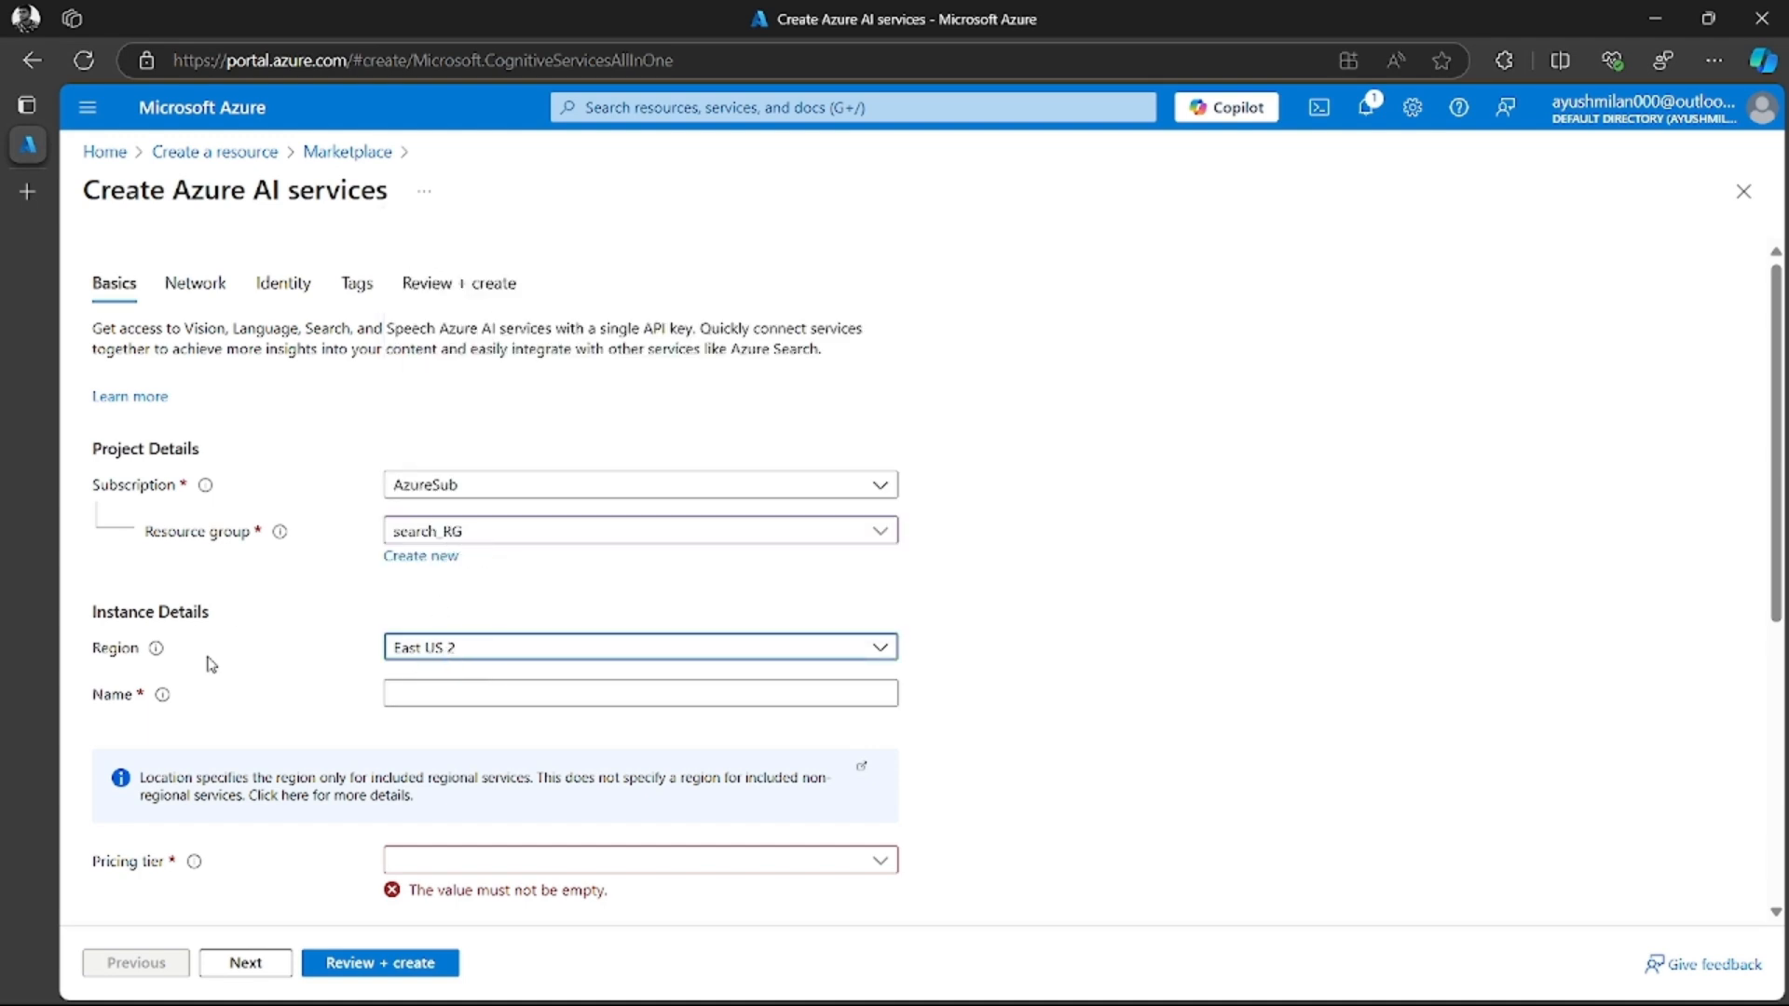
pyautogui.click(476, 695)
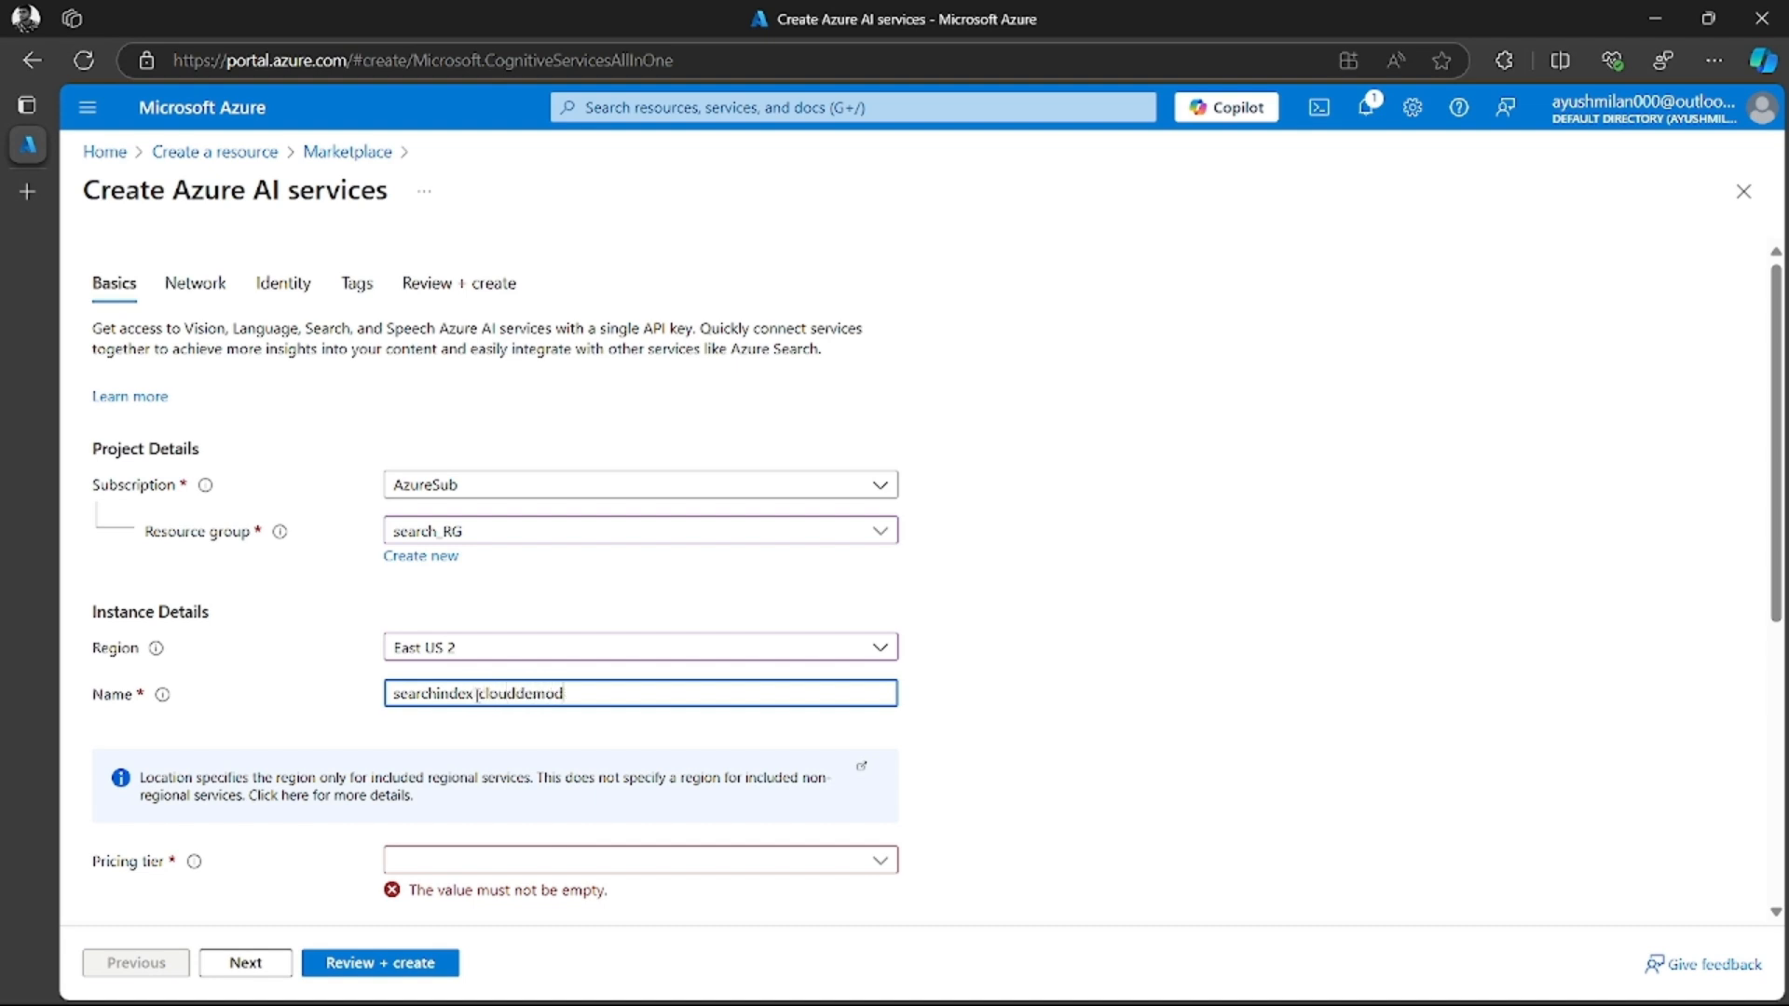
pyautogui.click(1071, 742)
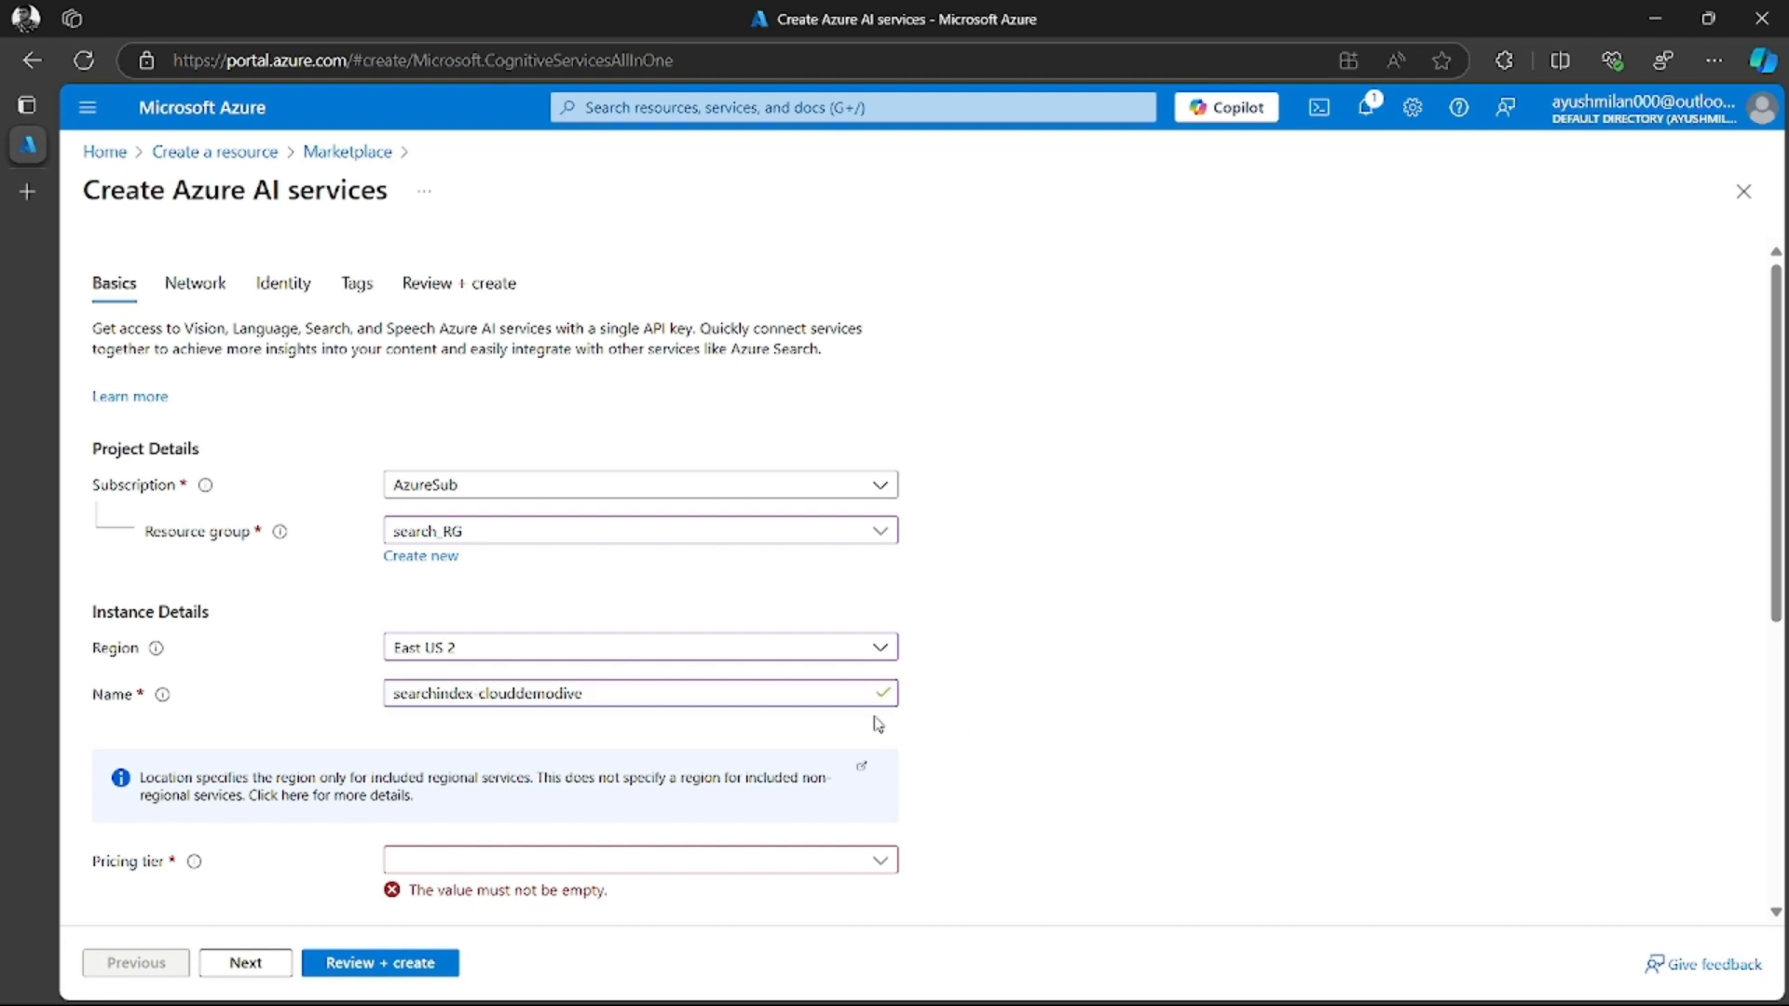
# Choose the Standard S0 pricing tier for the AI services resource and acknowledge its terms
pyautogui.scroll(-2, 820, 706)
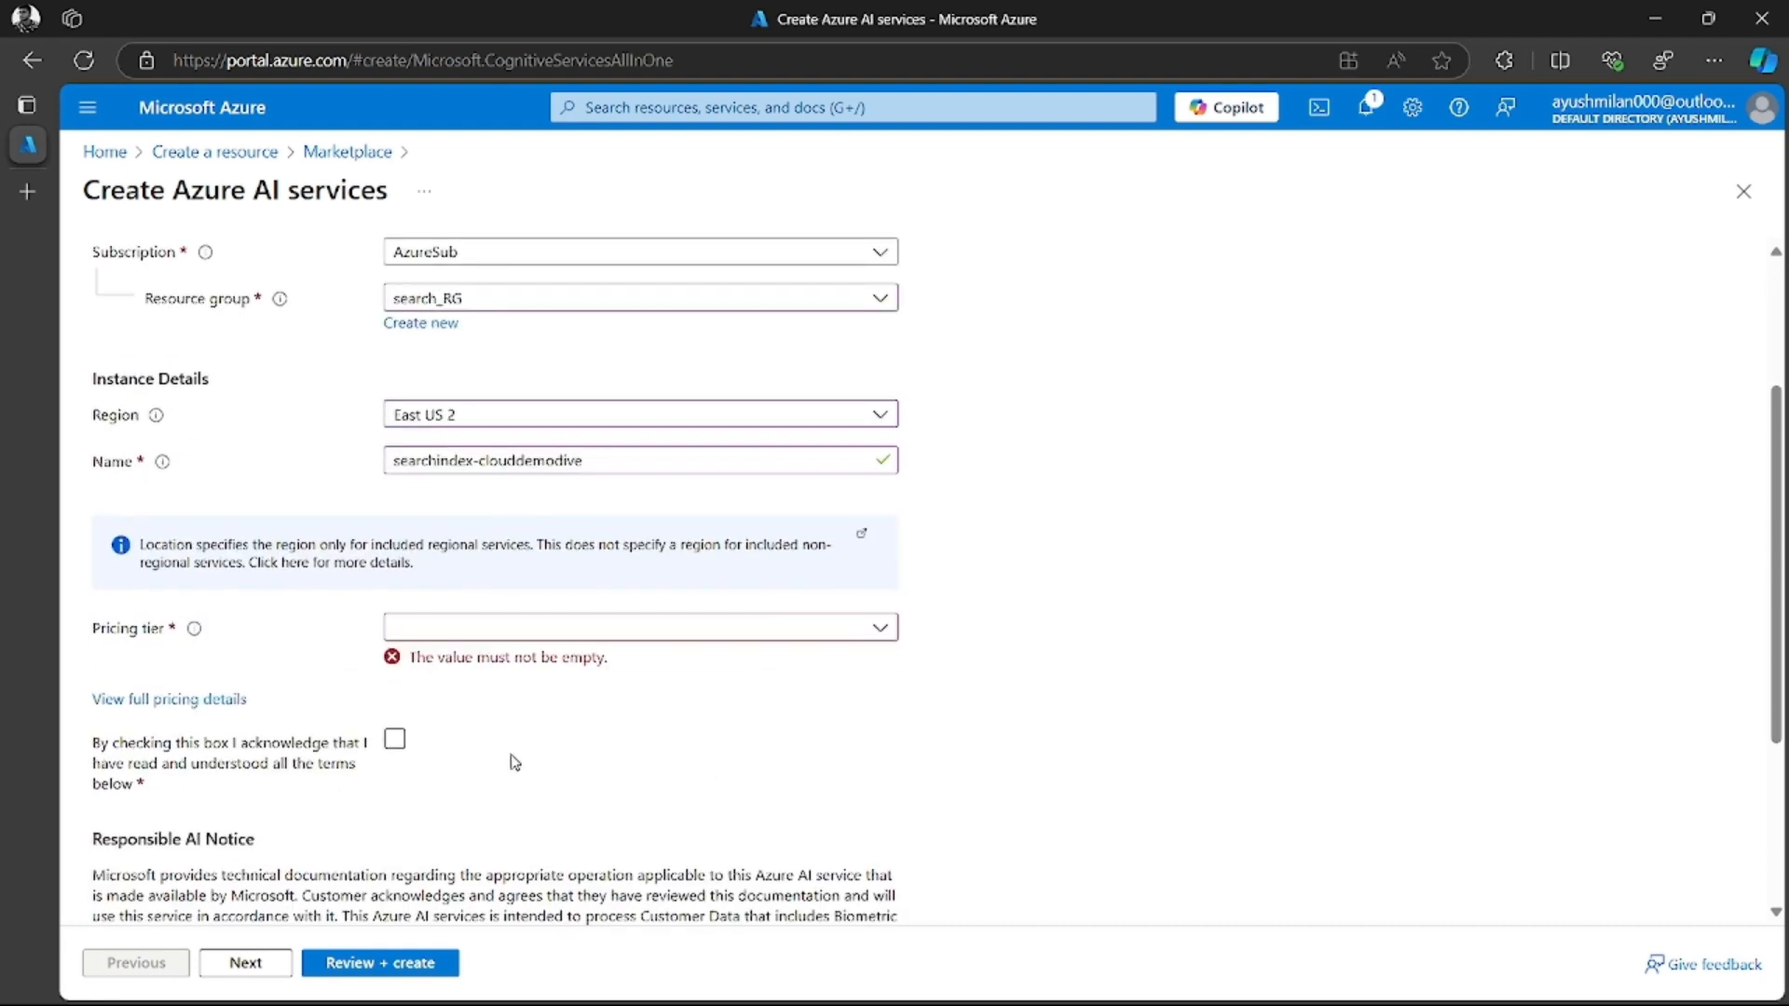
pyautogui.click(636, 634)
pyautogui.click(471, 662)
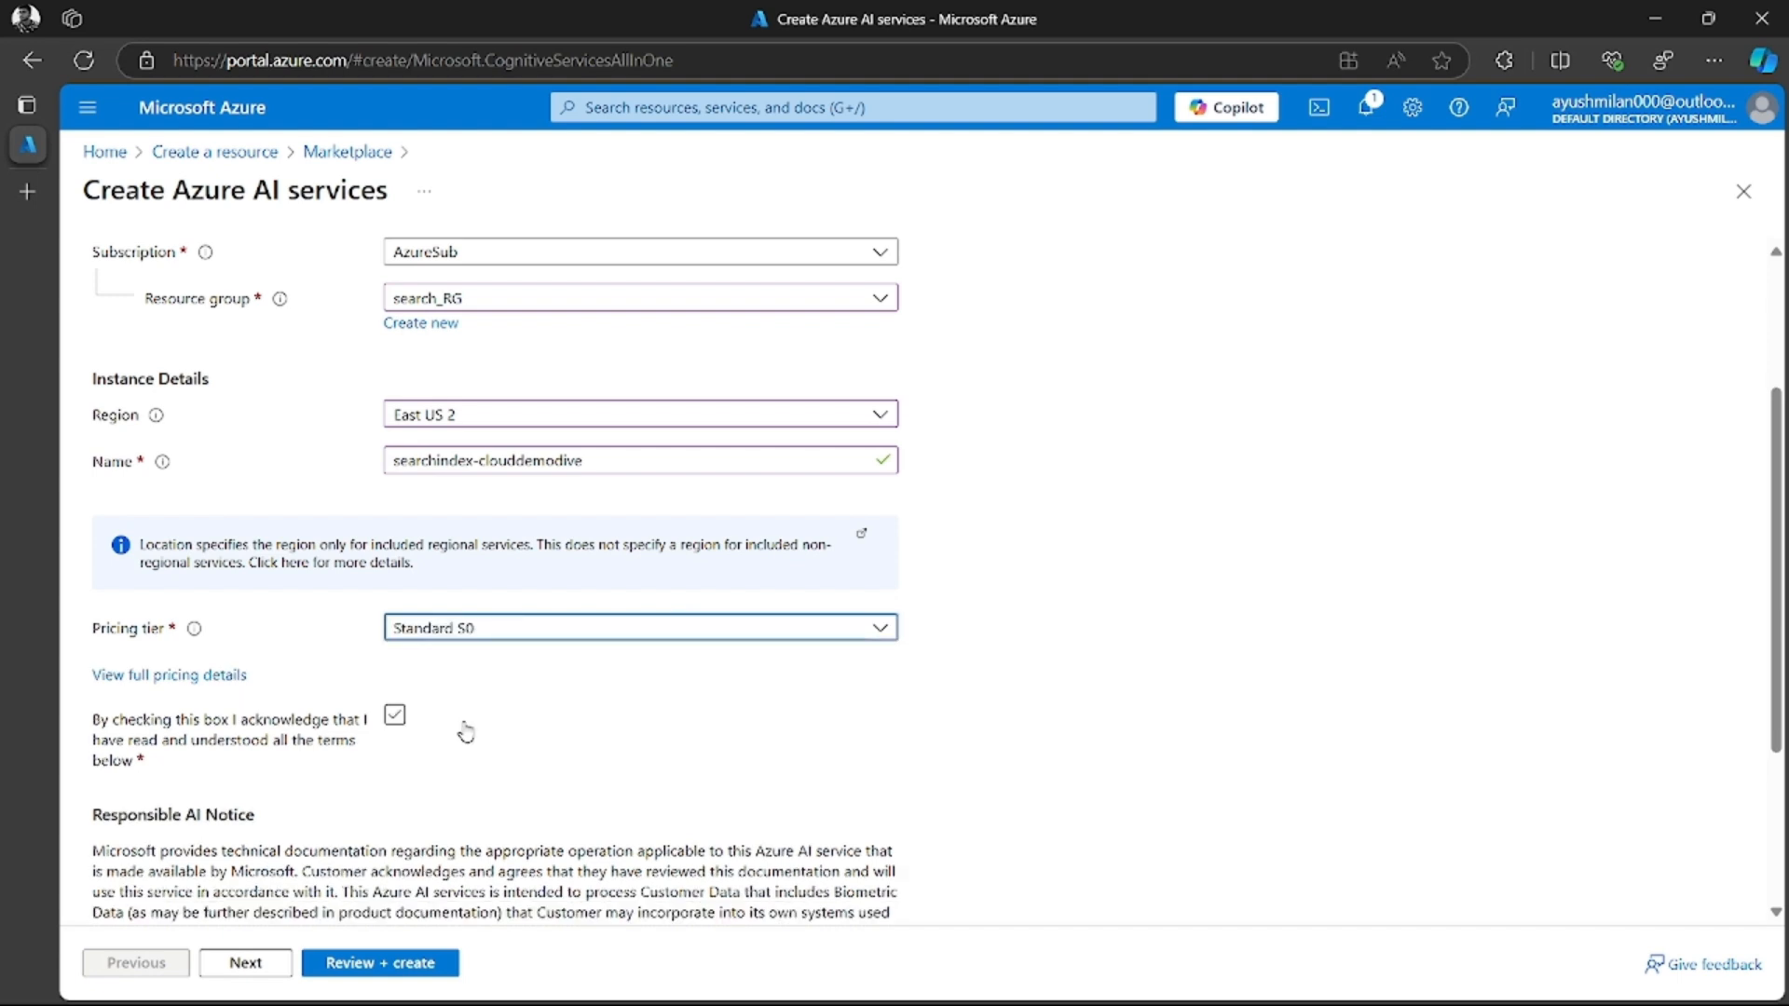
pyautogui.moveTo(127, 720); pyautogui.dragTo(321, 728)
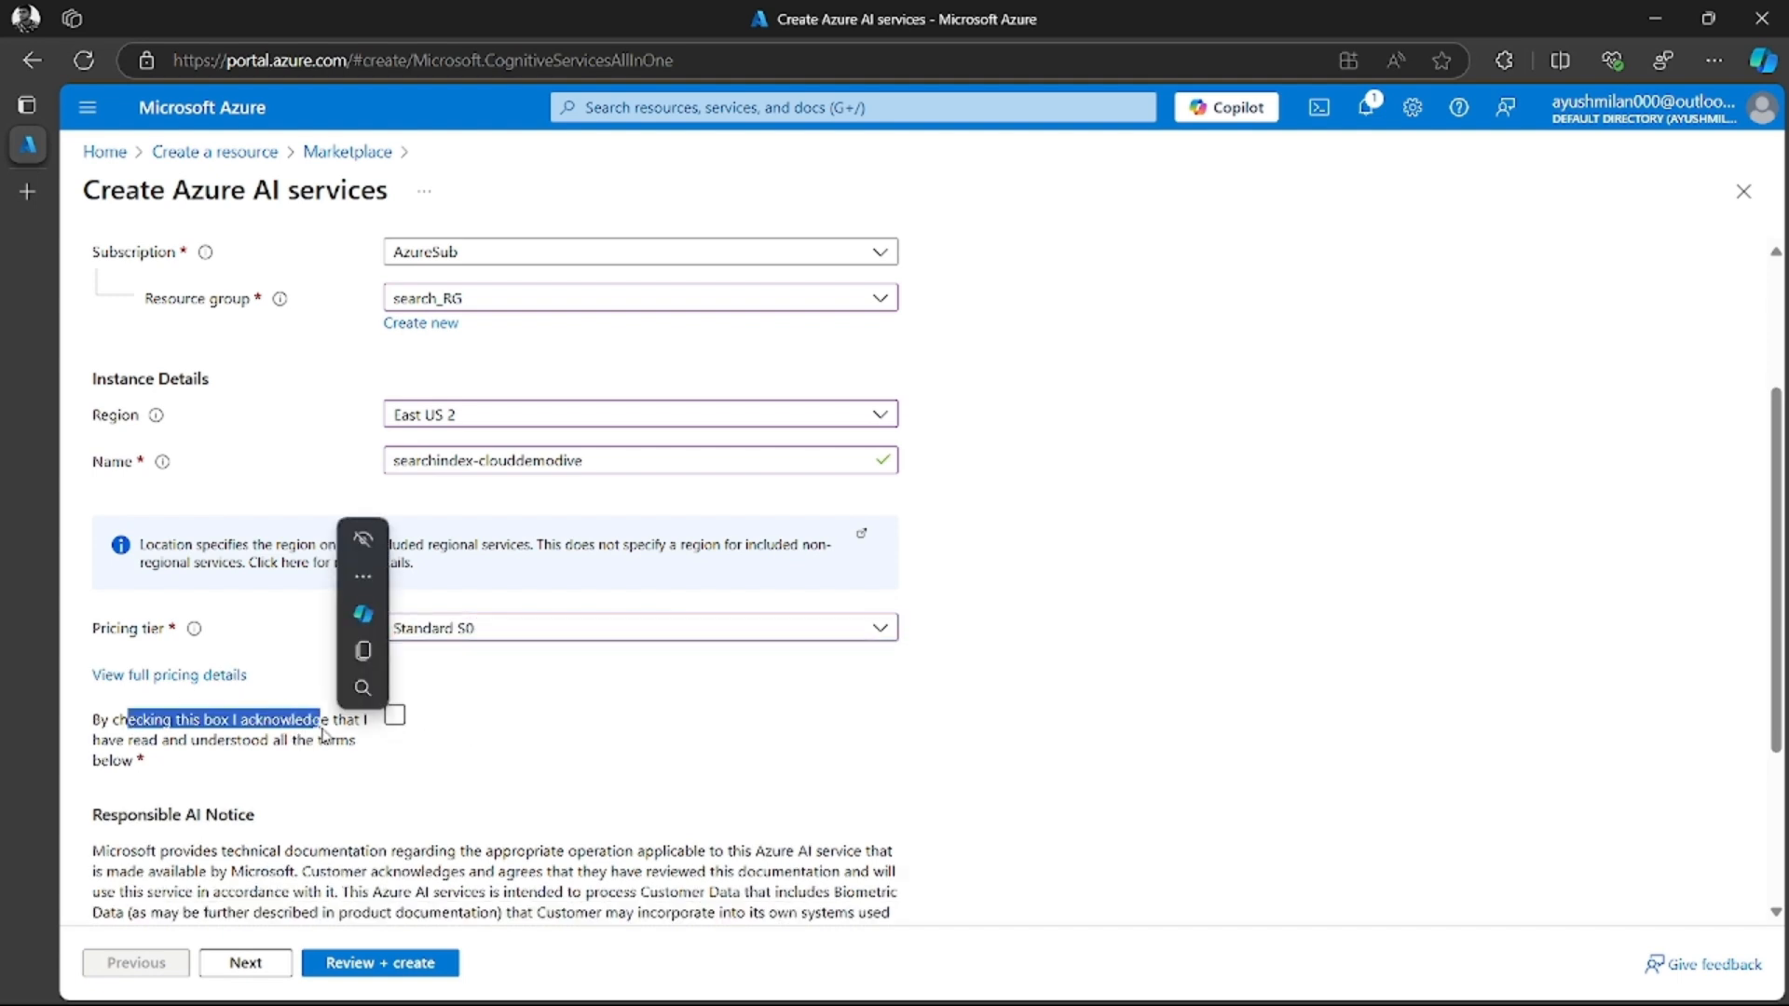
pyautogui.click(393, 718)
pyautogui.click(393, 717)
pyautogui.click(395, 715)
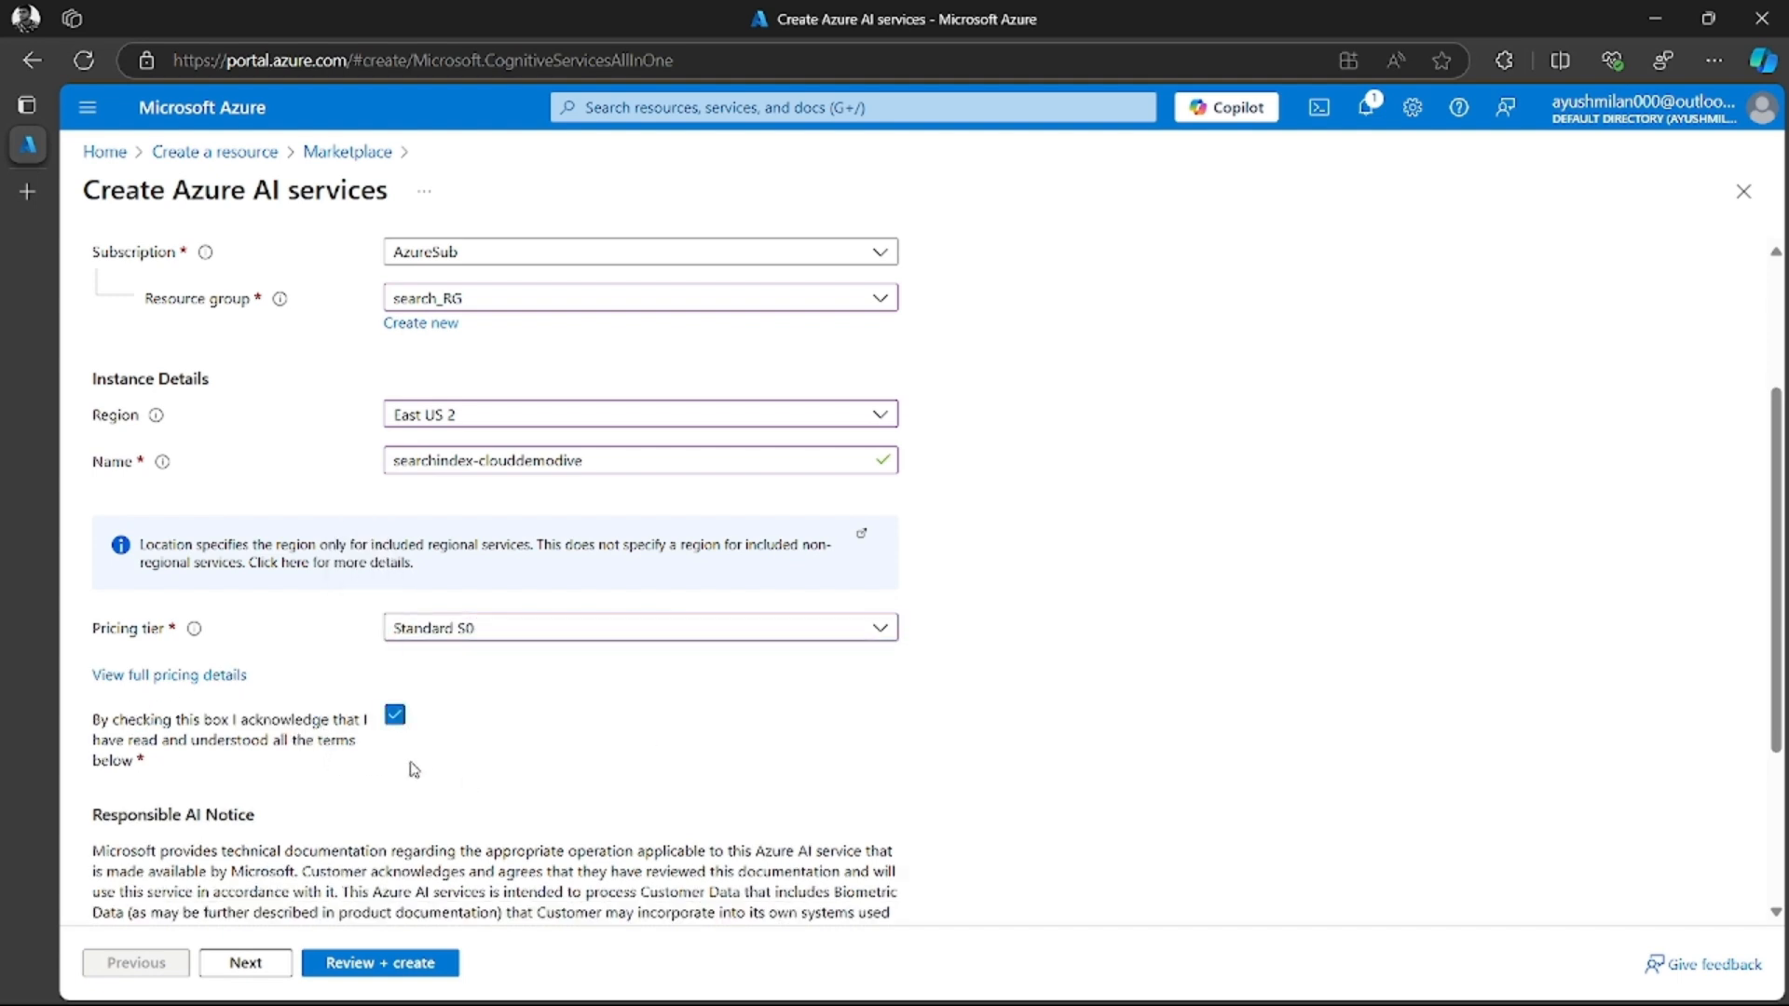
# Validate and create the Azure AI services resource, and open it once deployed
pyautogui.scroll(-1, 316, 769)
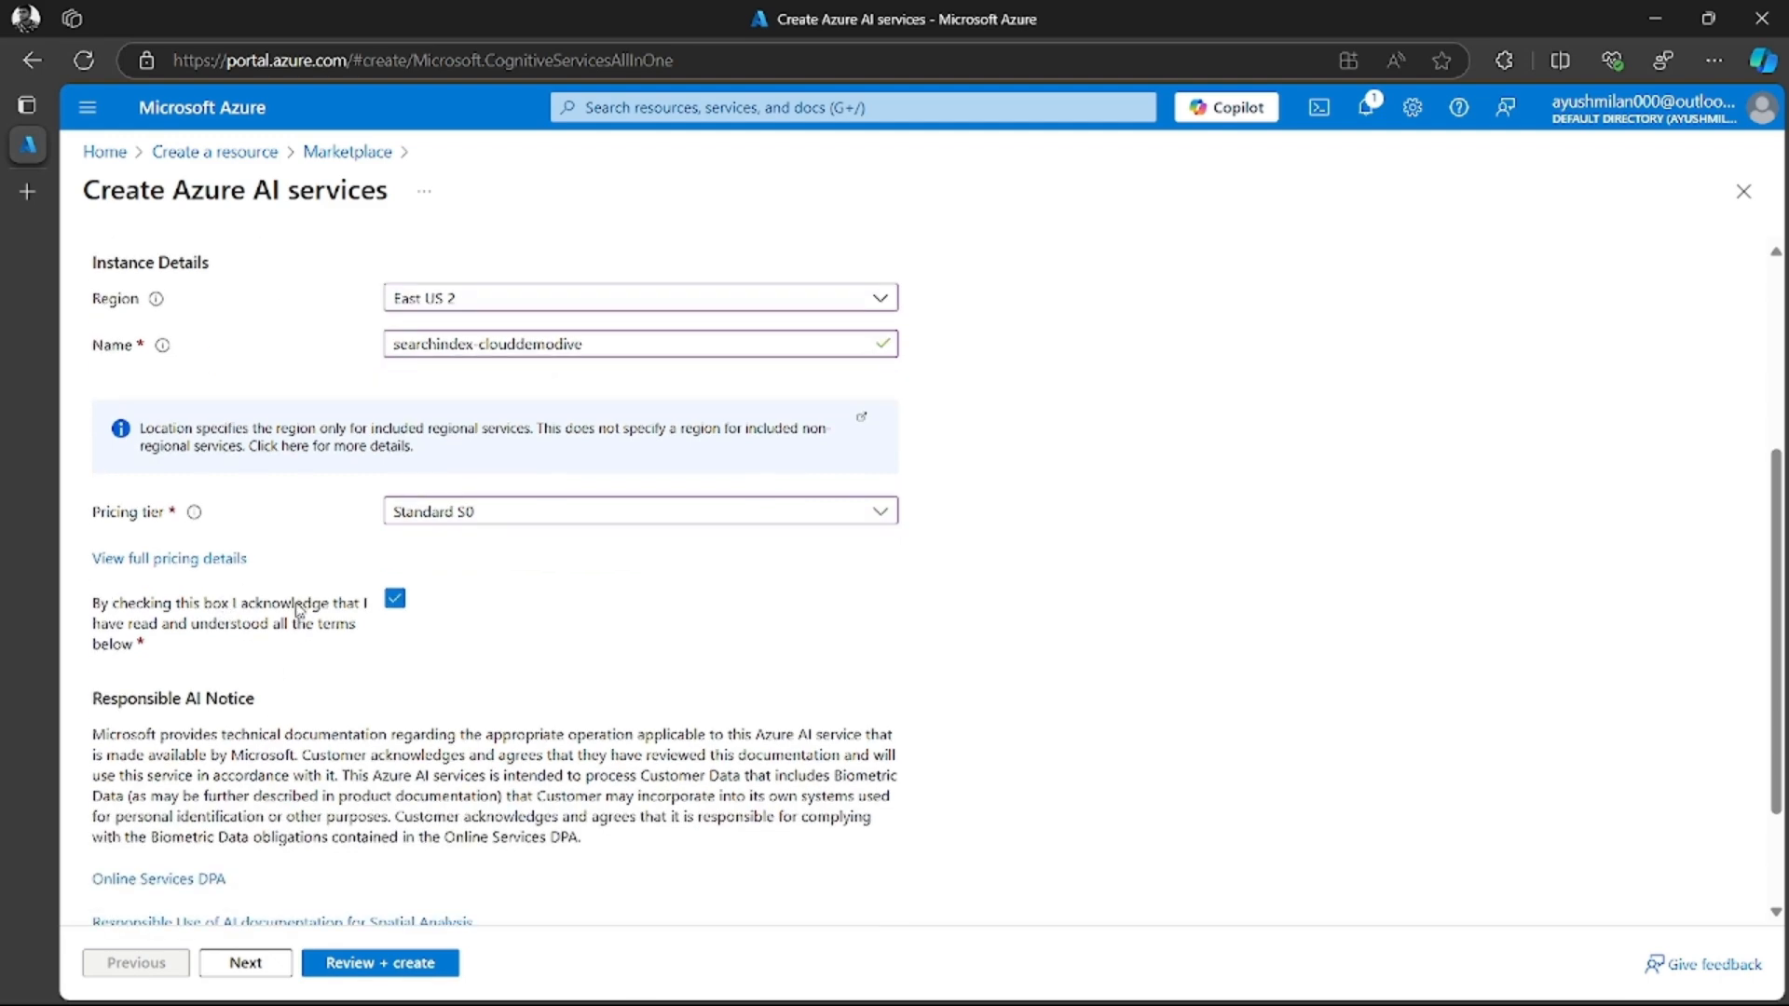
pyautogui.scroll(-2, 299, 610)
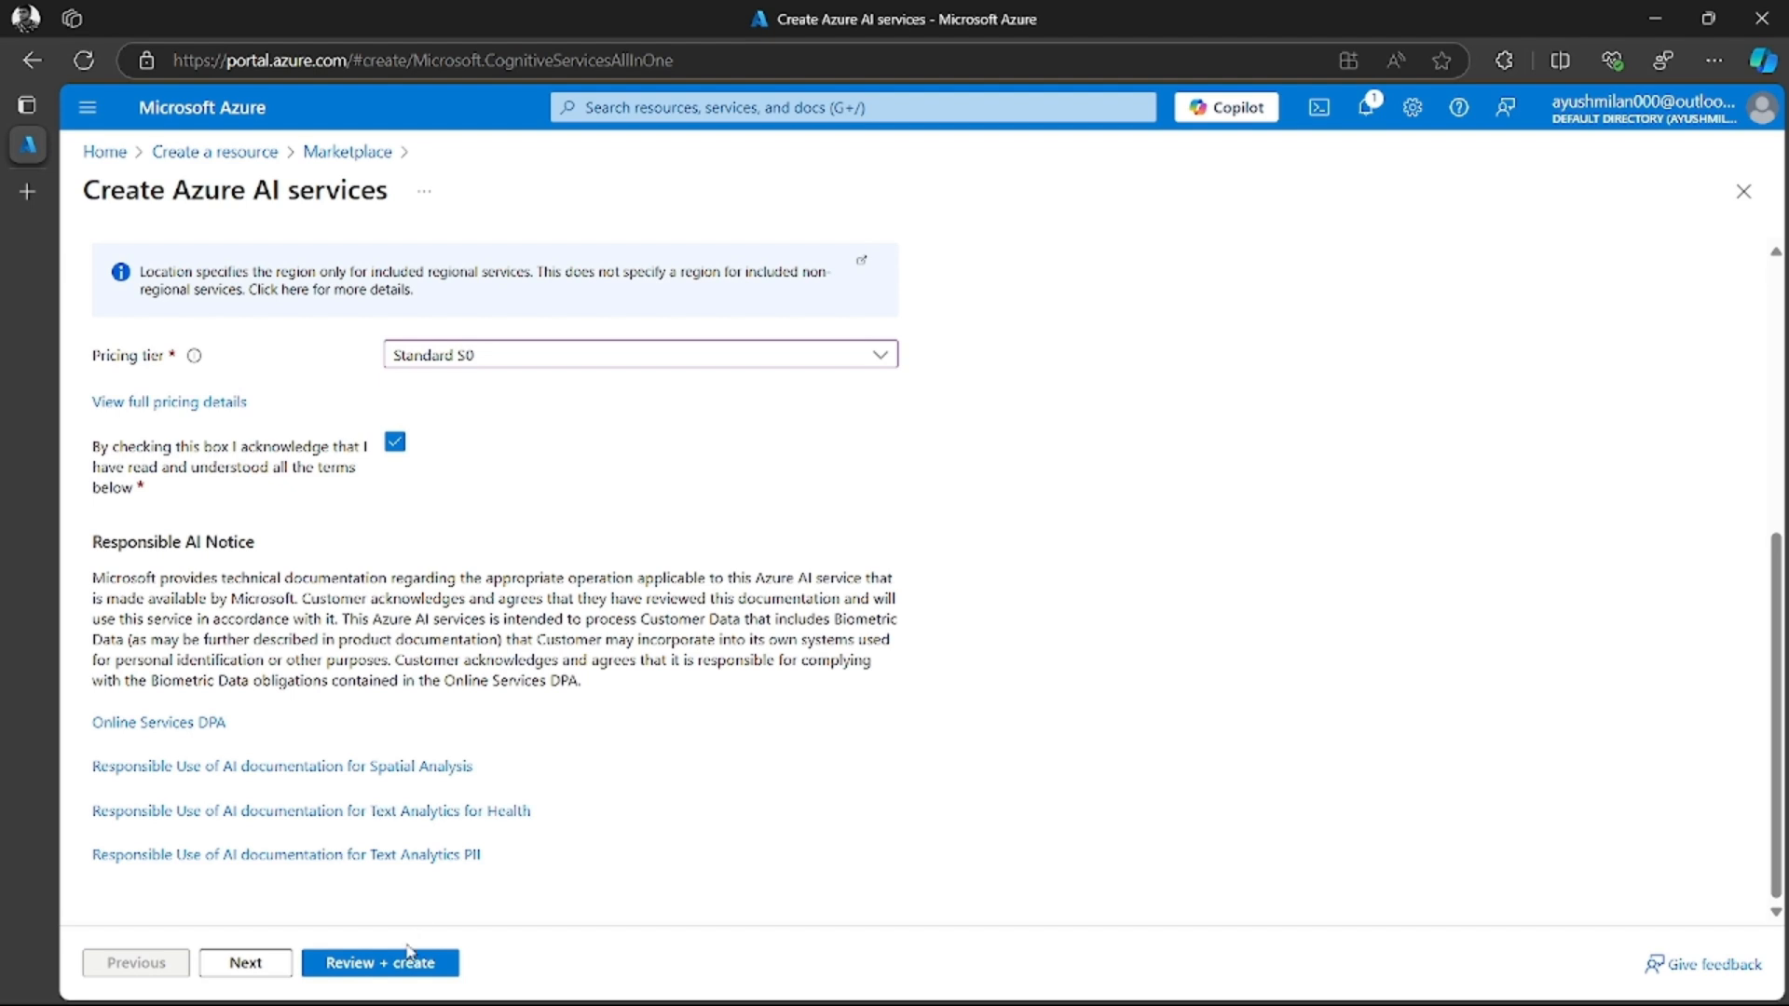
pyautogui.click(382, 966)
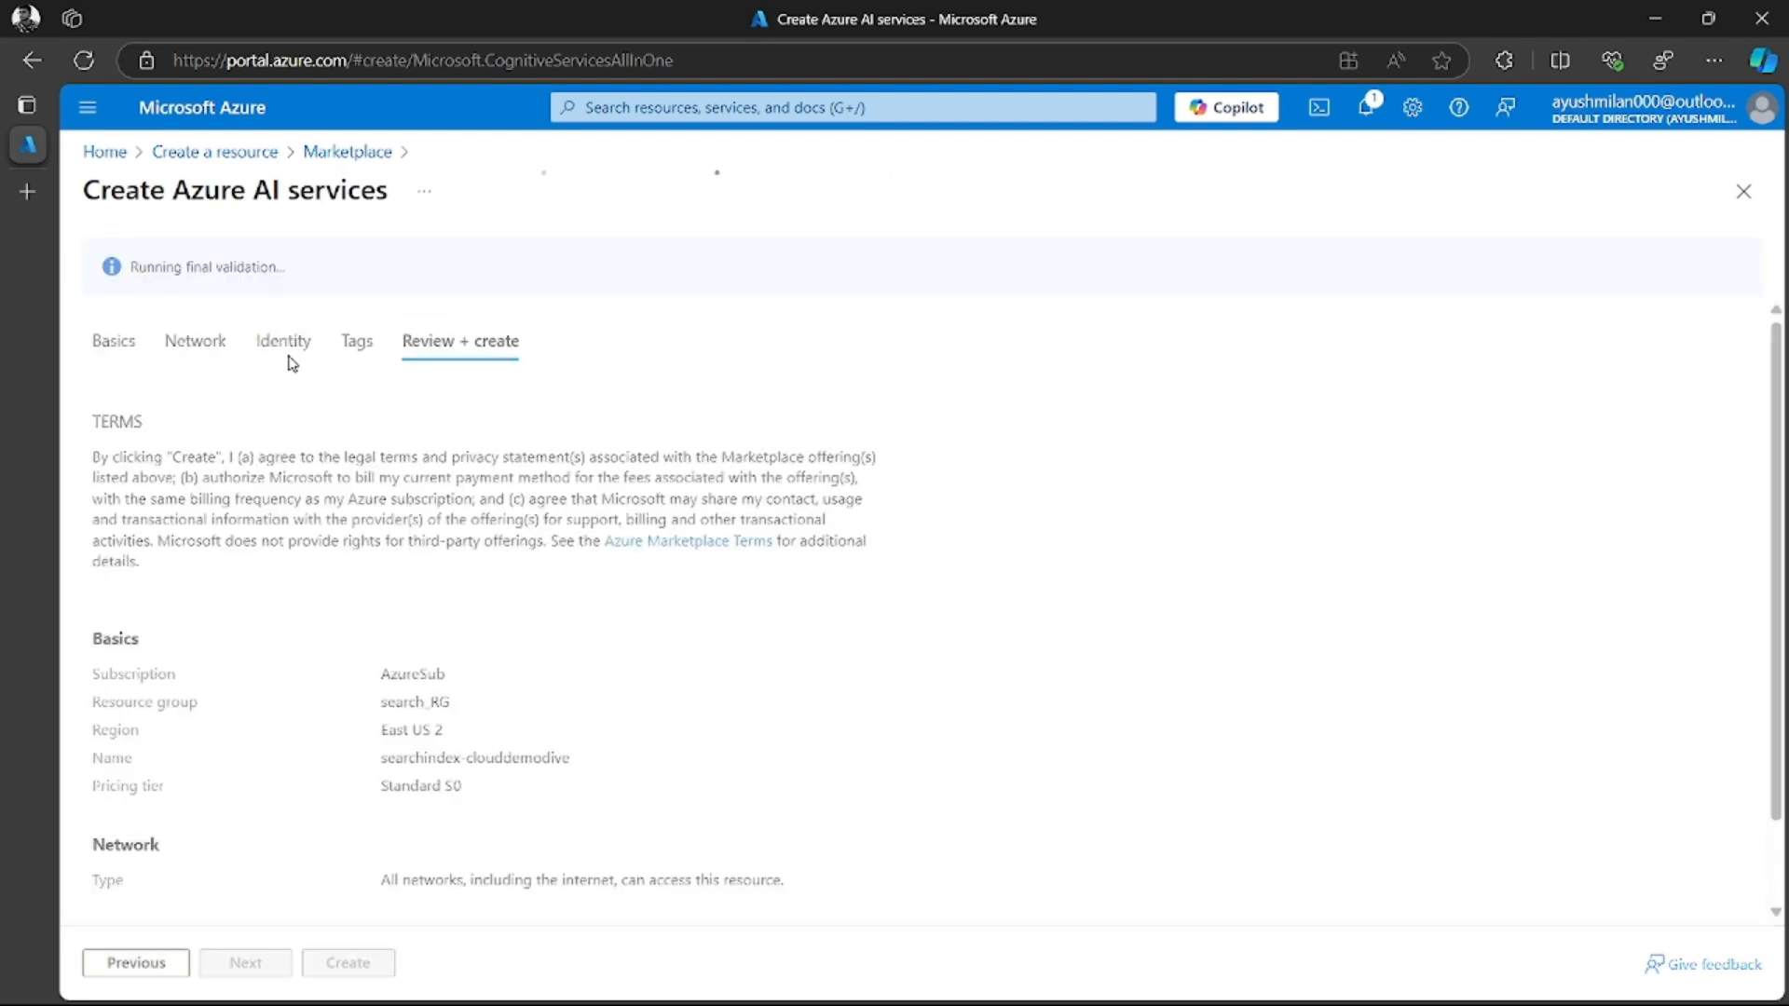
pyautogui.scroll(-1, 409, 781)
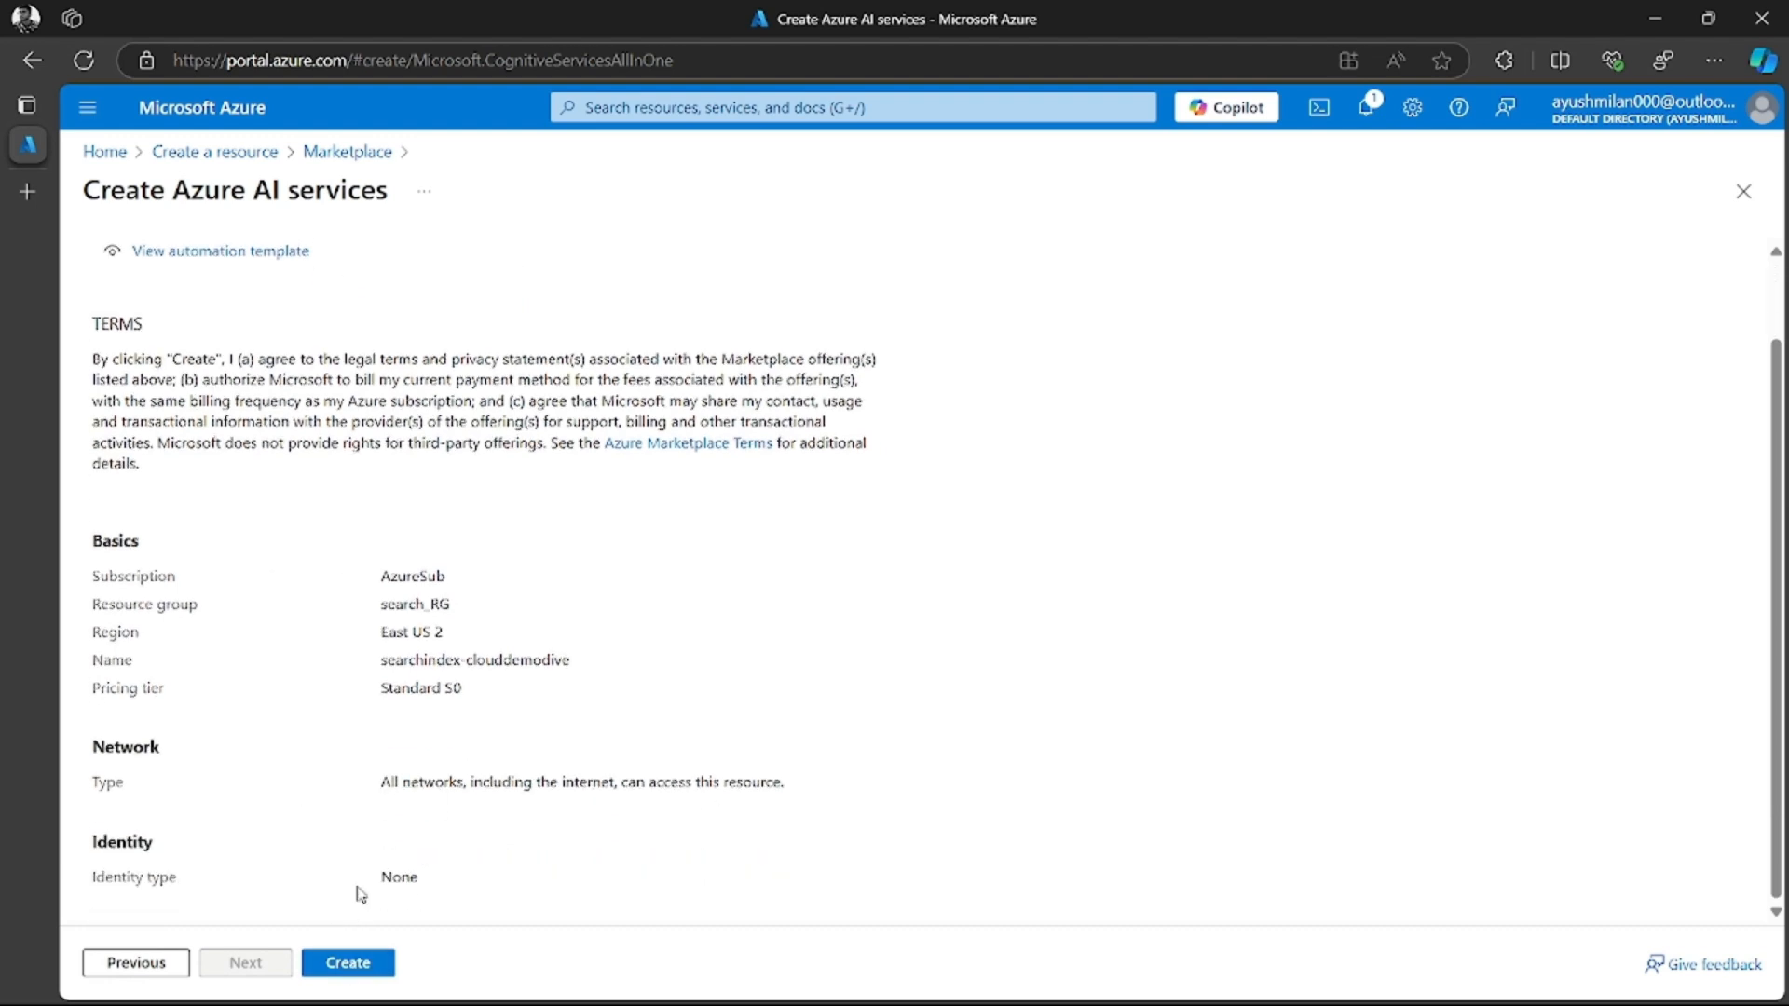
pyautogui.click(373, 973)
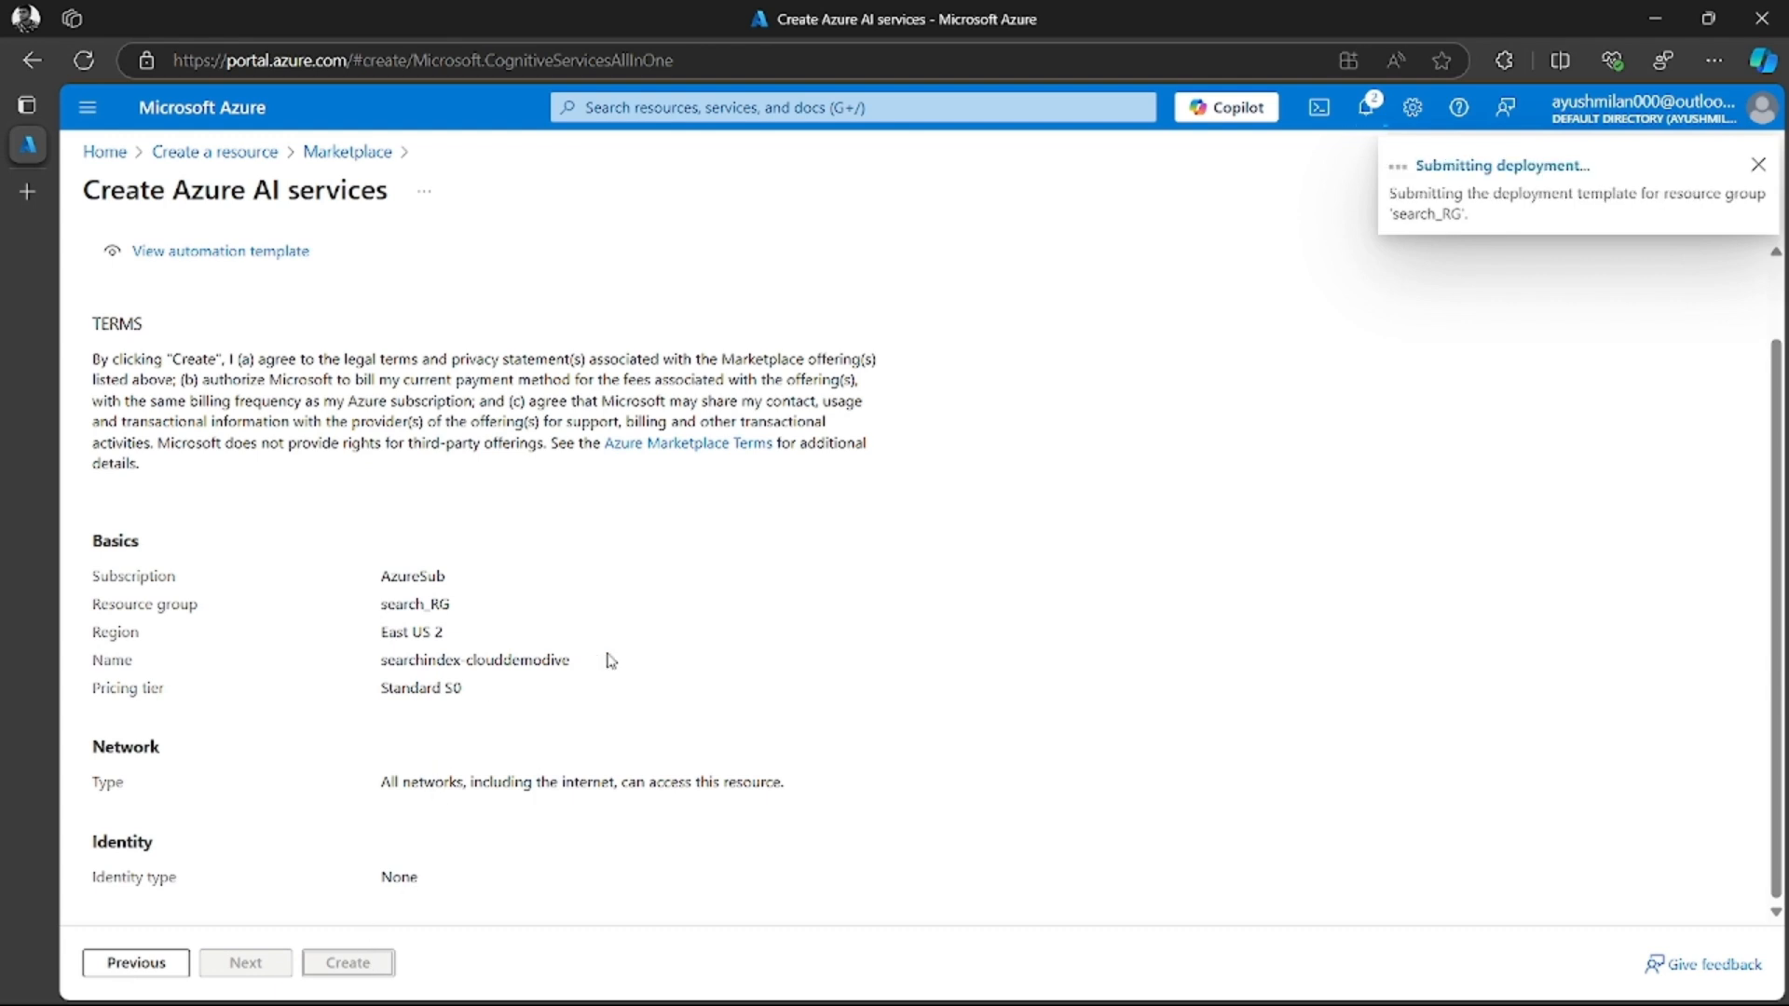
pyautogui.scroll(1, 611, 659)
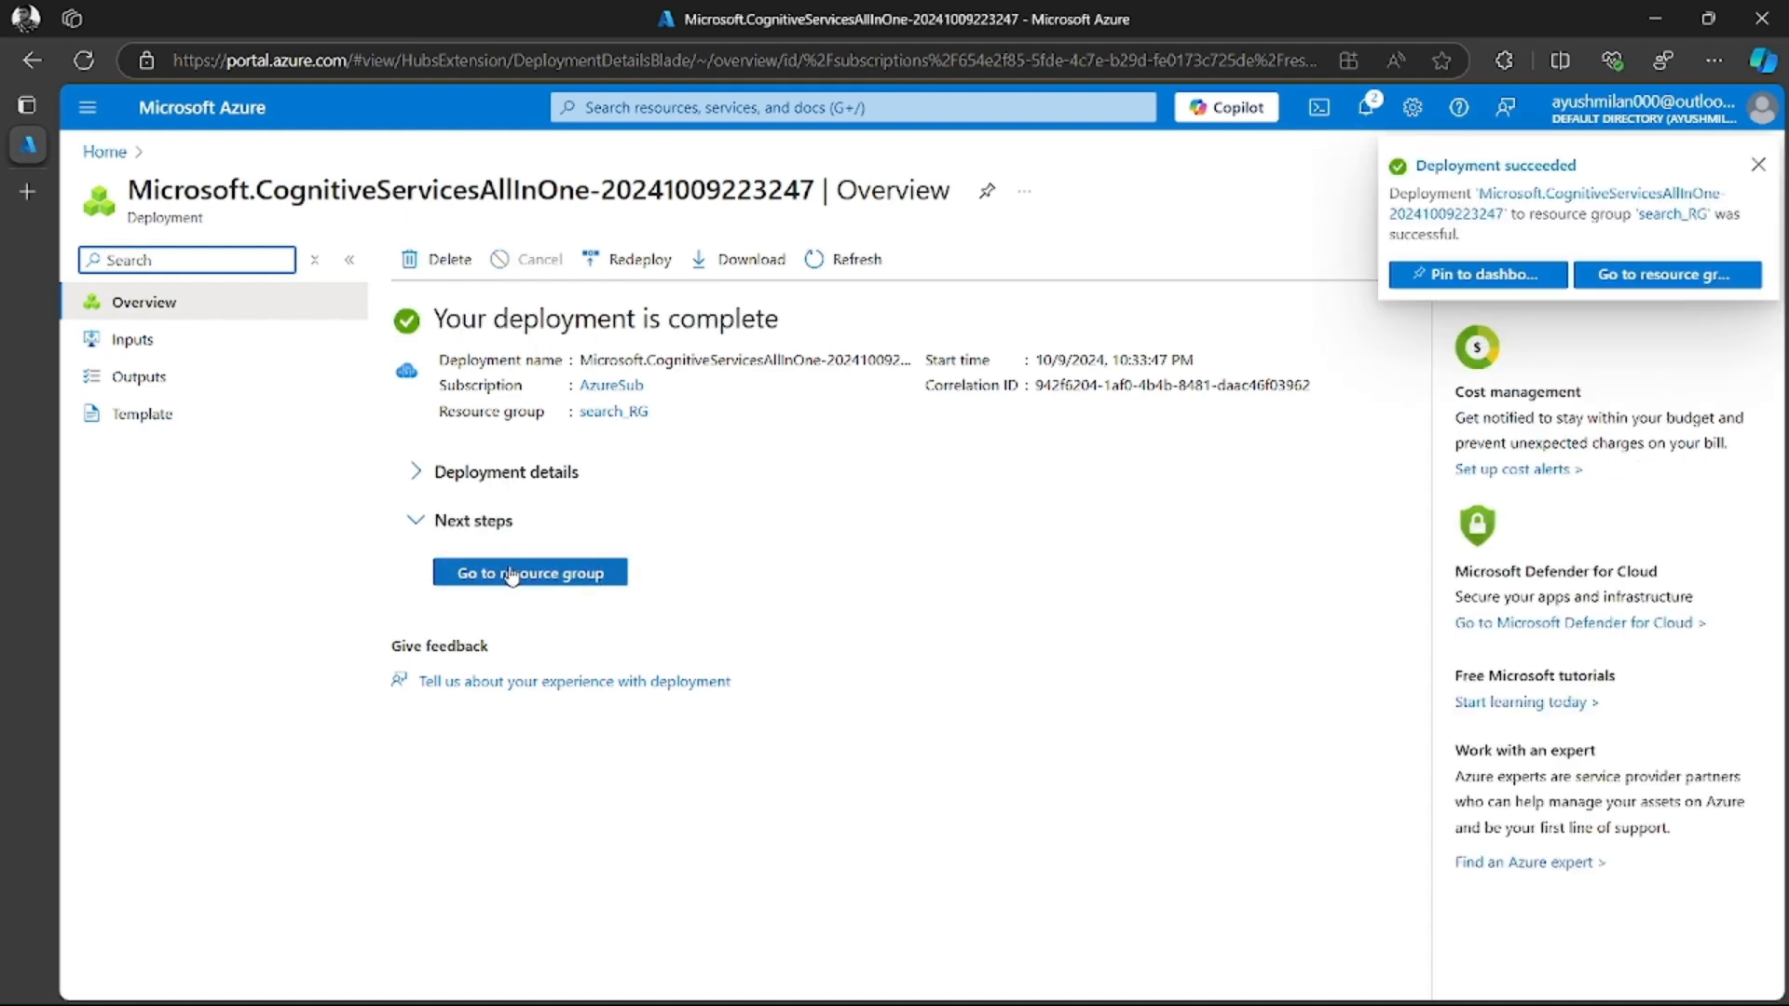
pyautogui.click(519, 575)
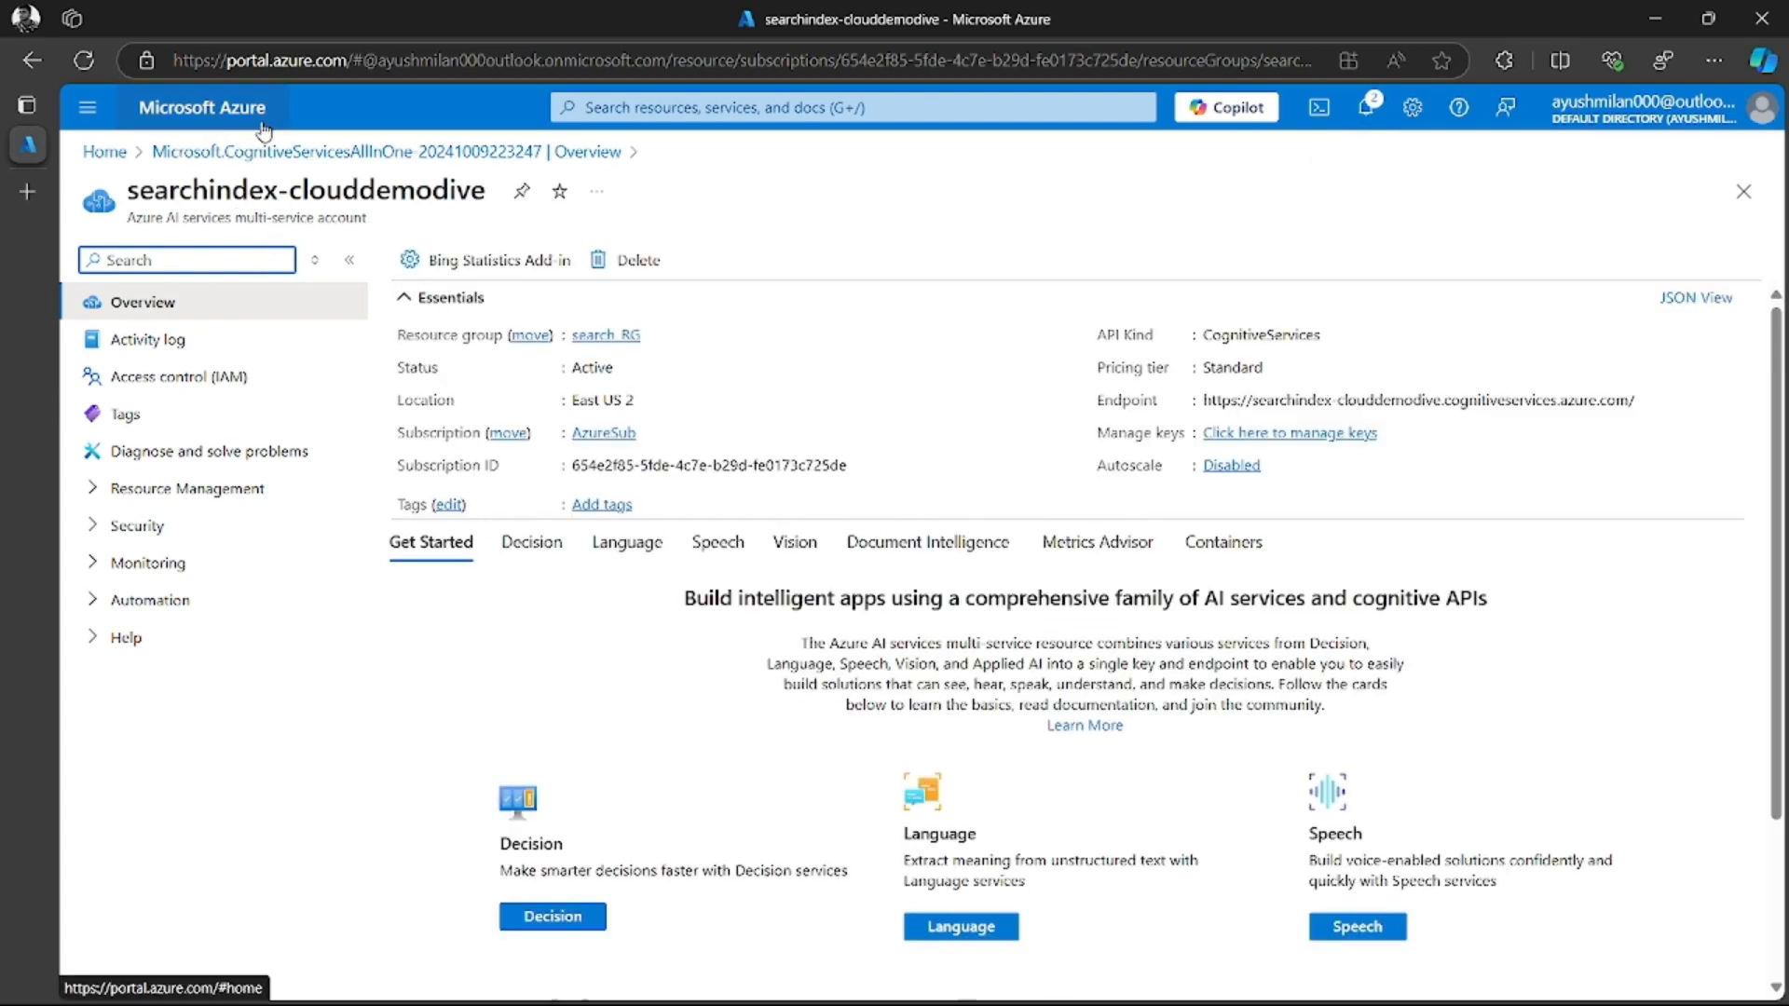
# Return to the portal home, start creating another resource and search the marketplace for "storage account"
pyautogui.click(213, 110)
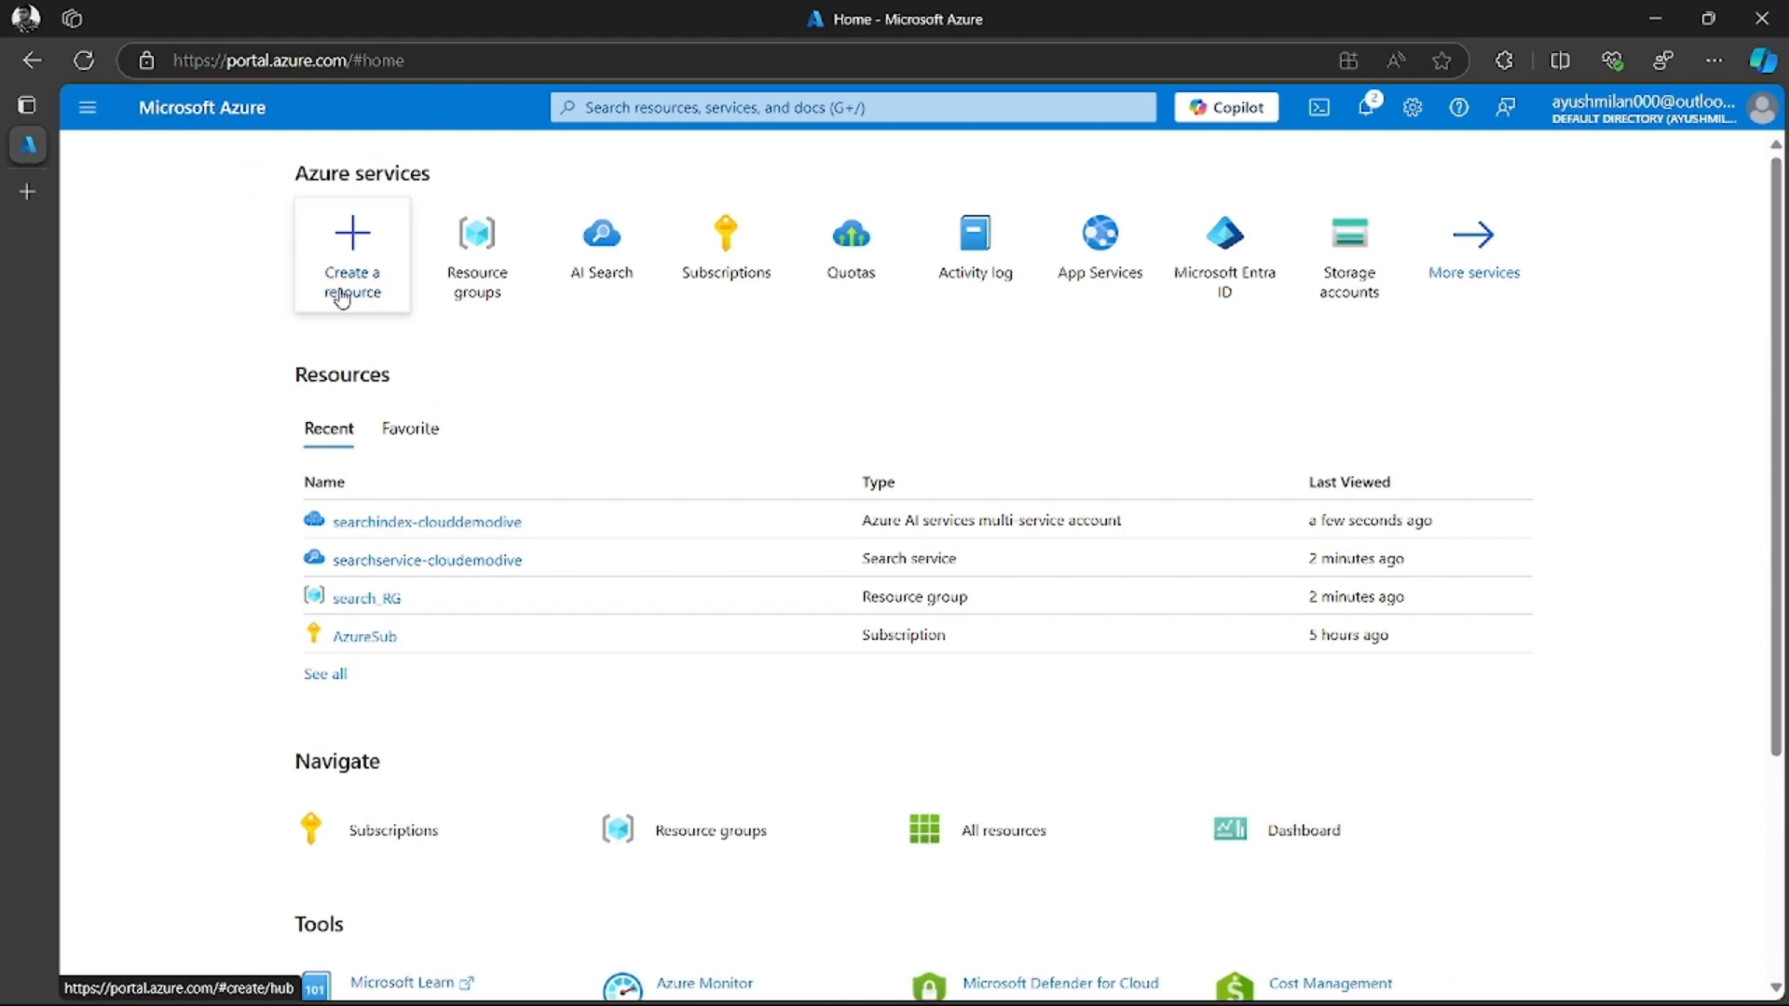
pyautogui.click(350, 272)
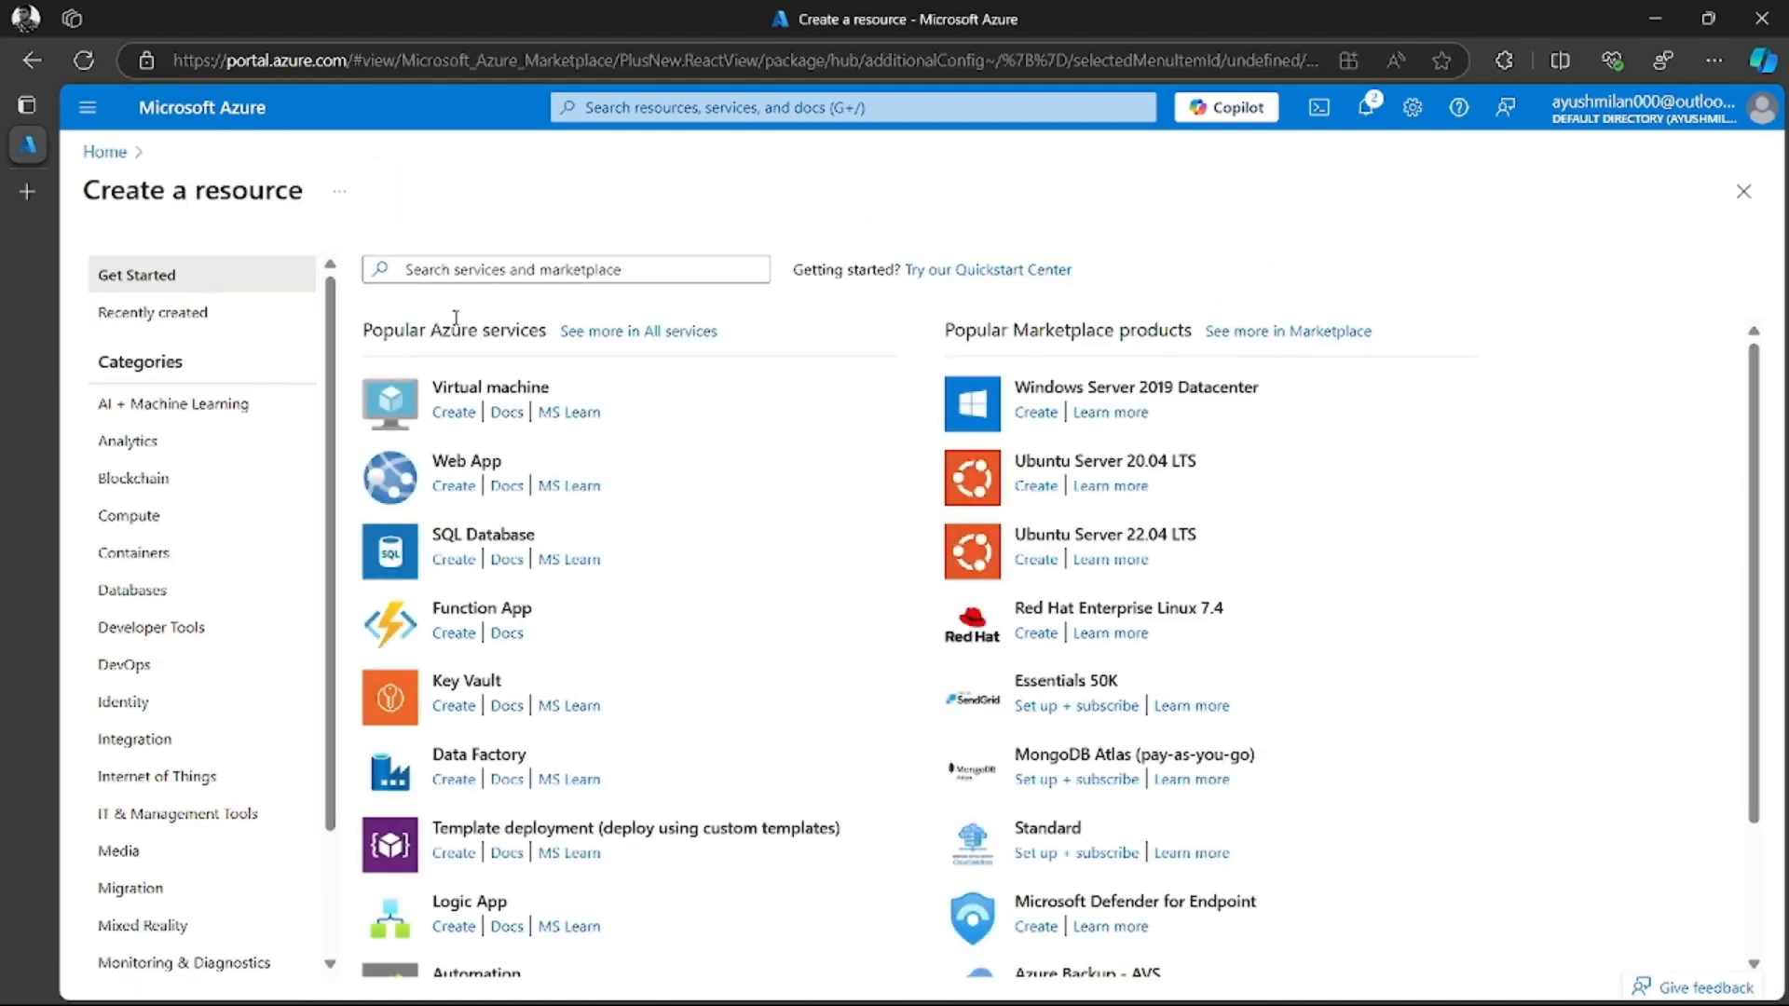
pyautogui.write('s')
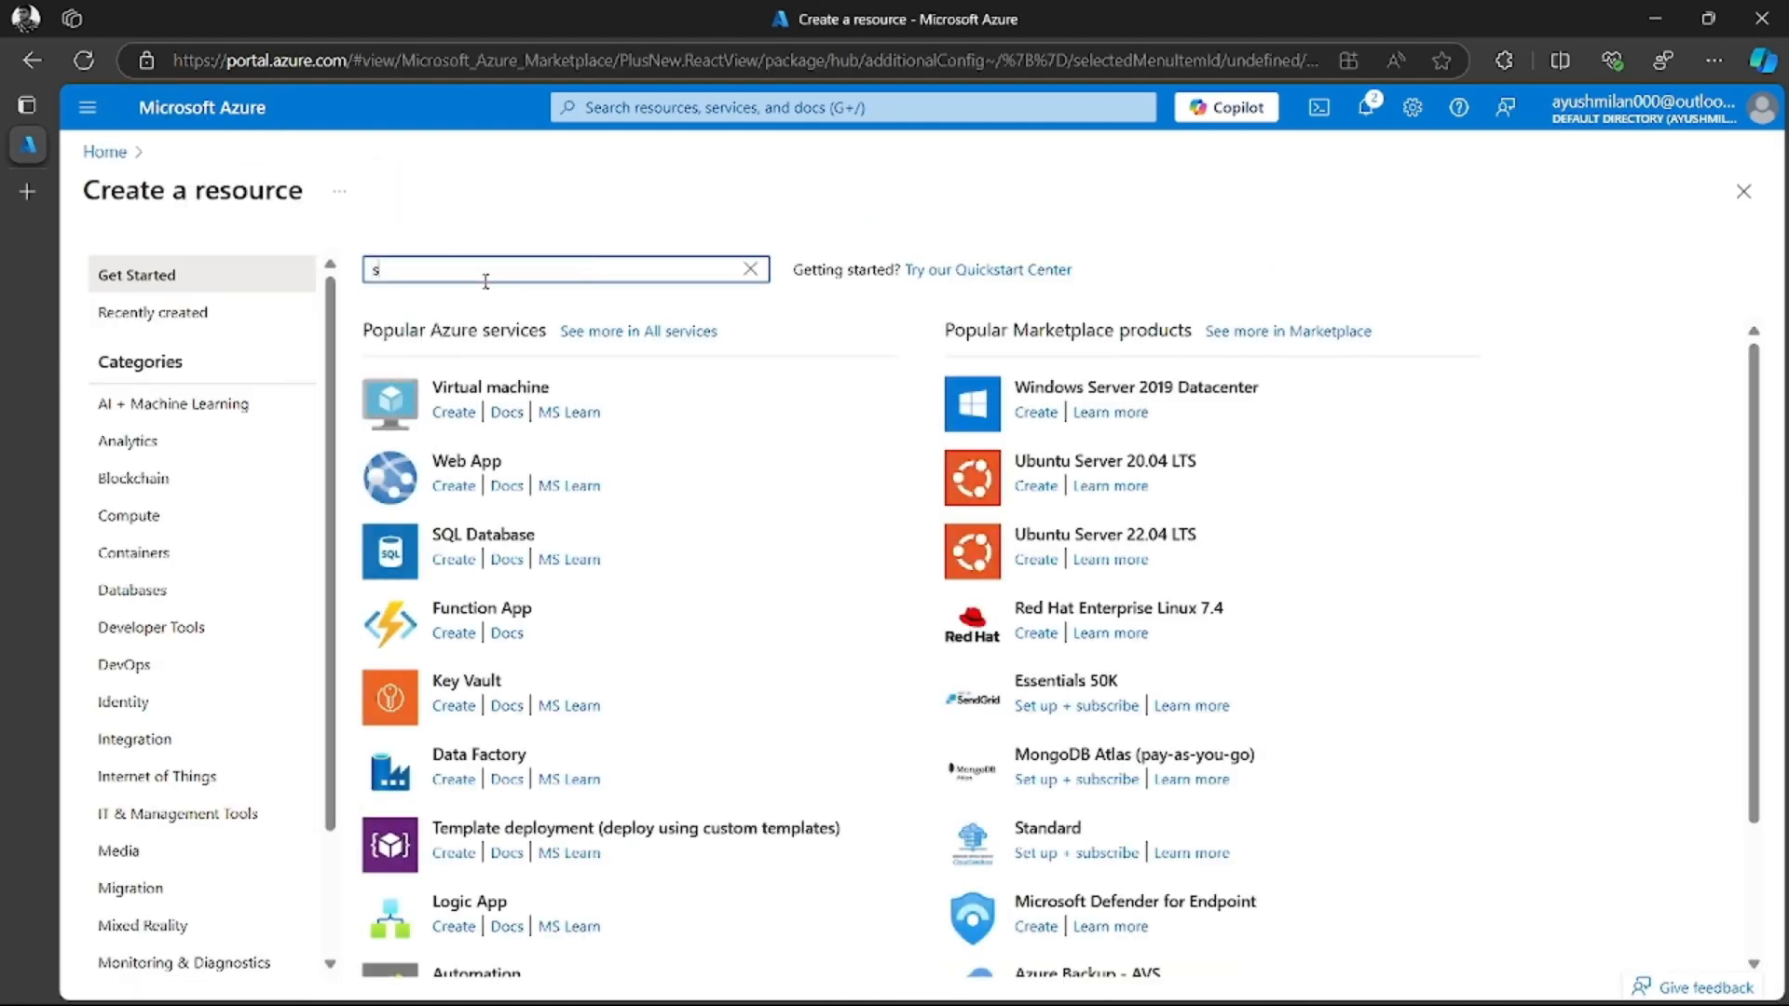
pyautogui.write('to')
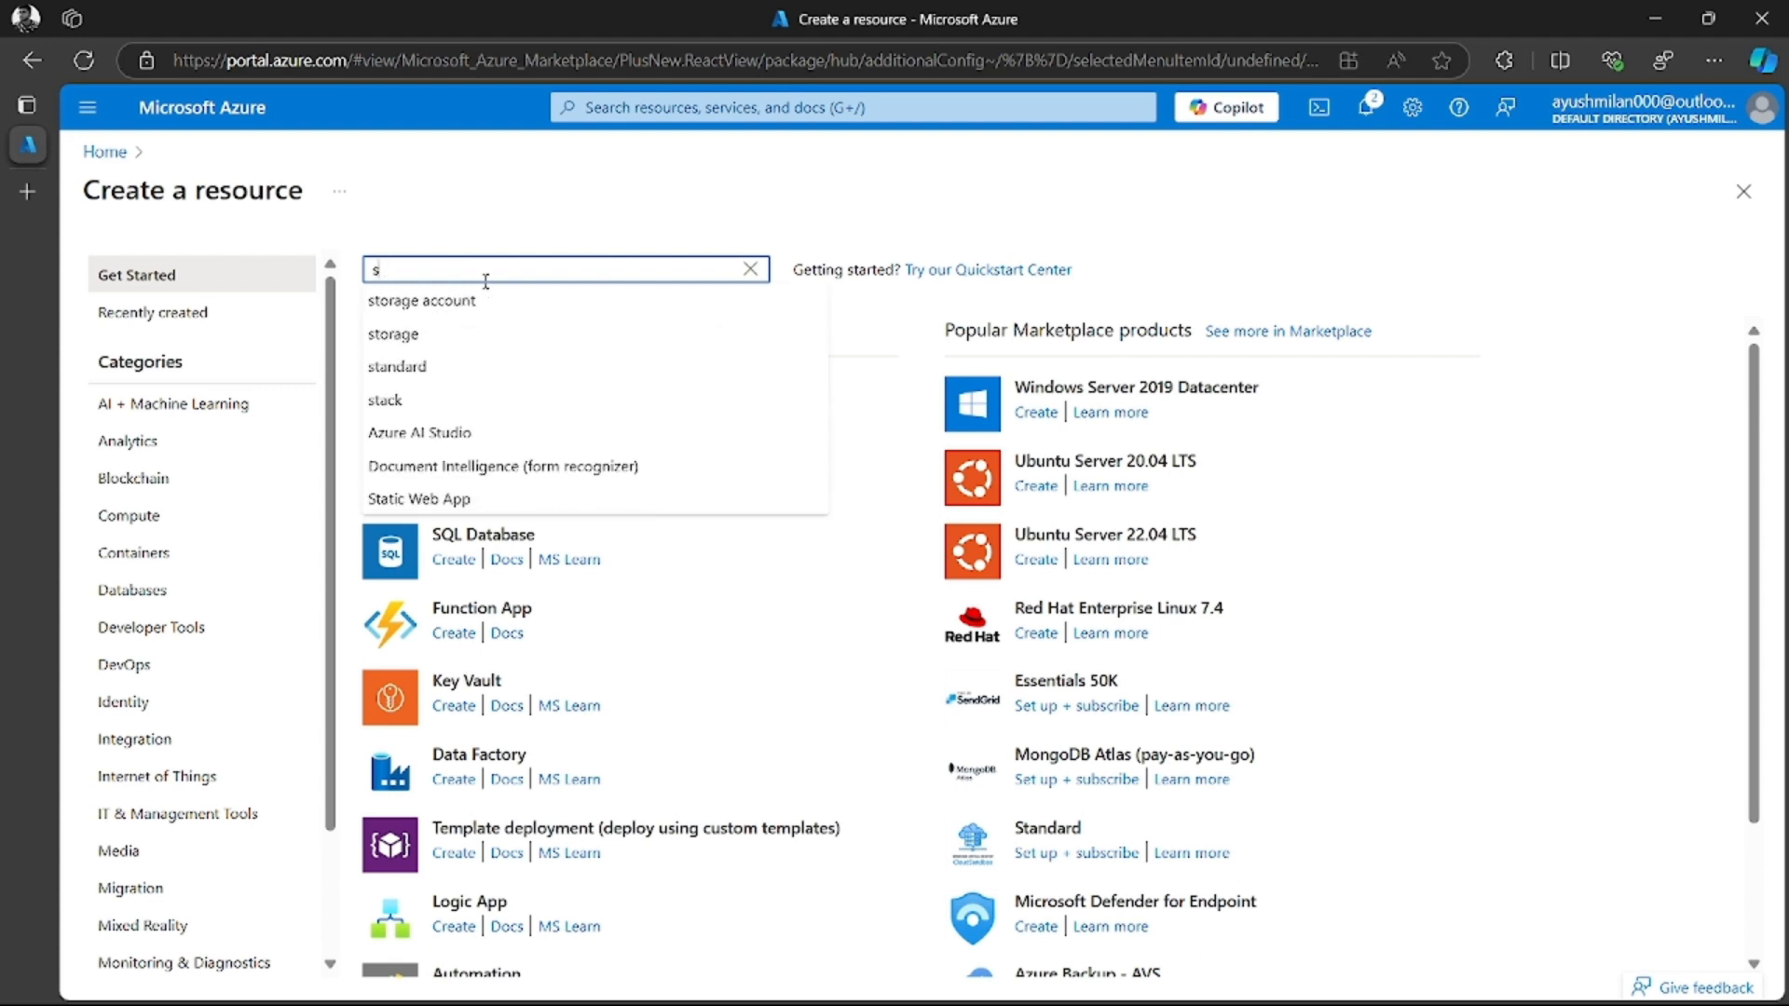
pyautogui.write('rage')
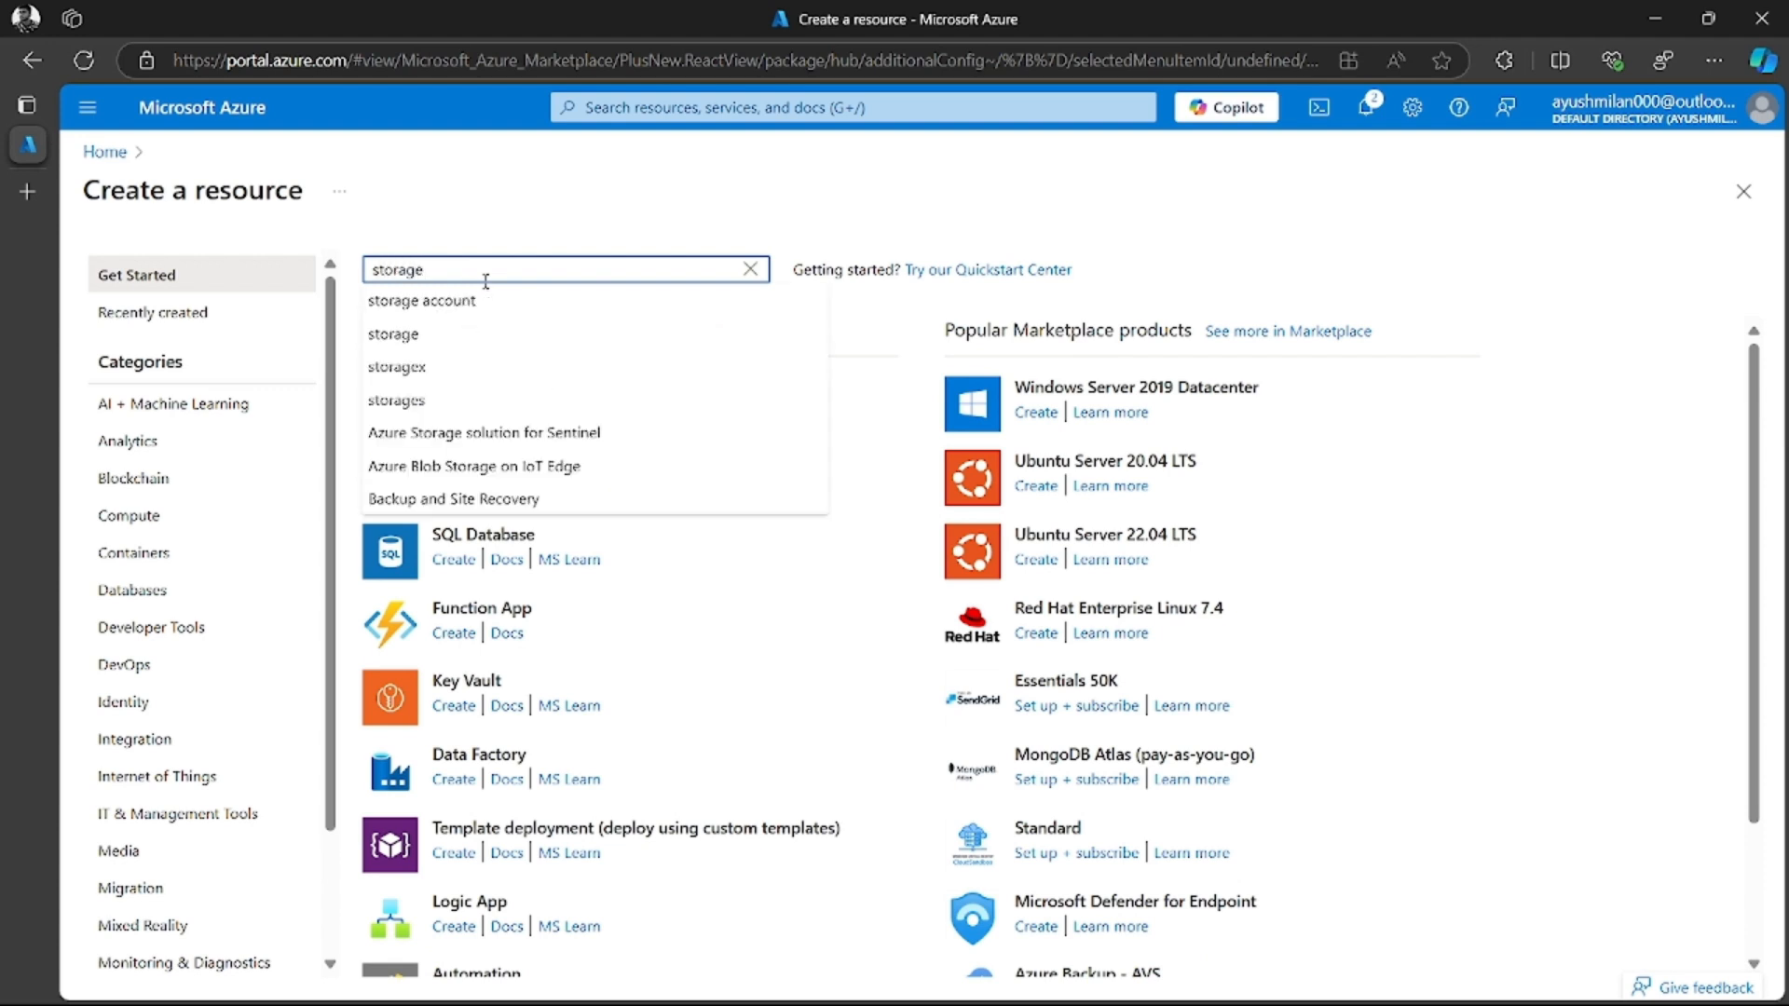
pyautogui.click(466, 300)
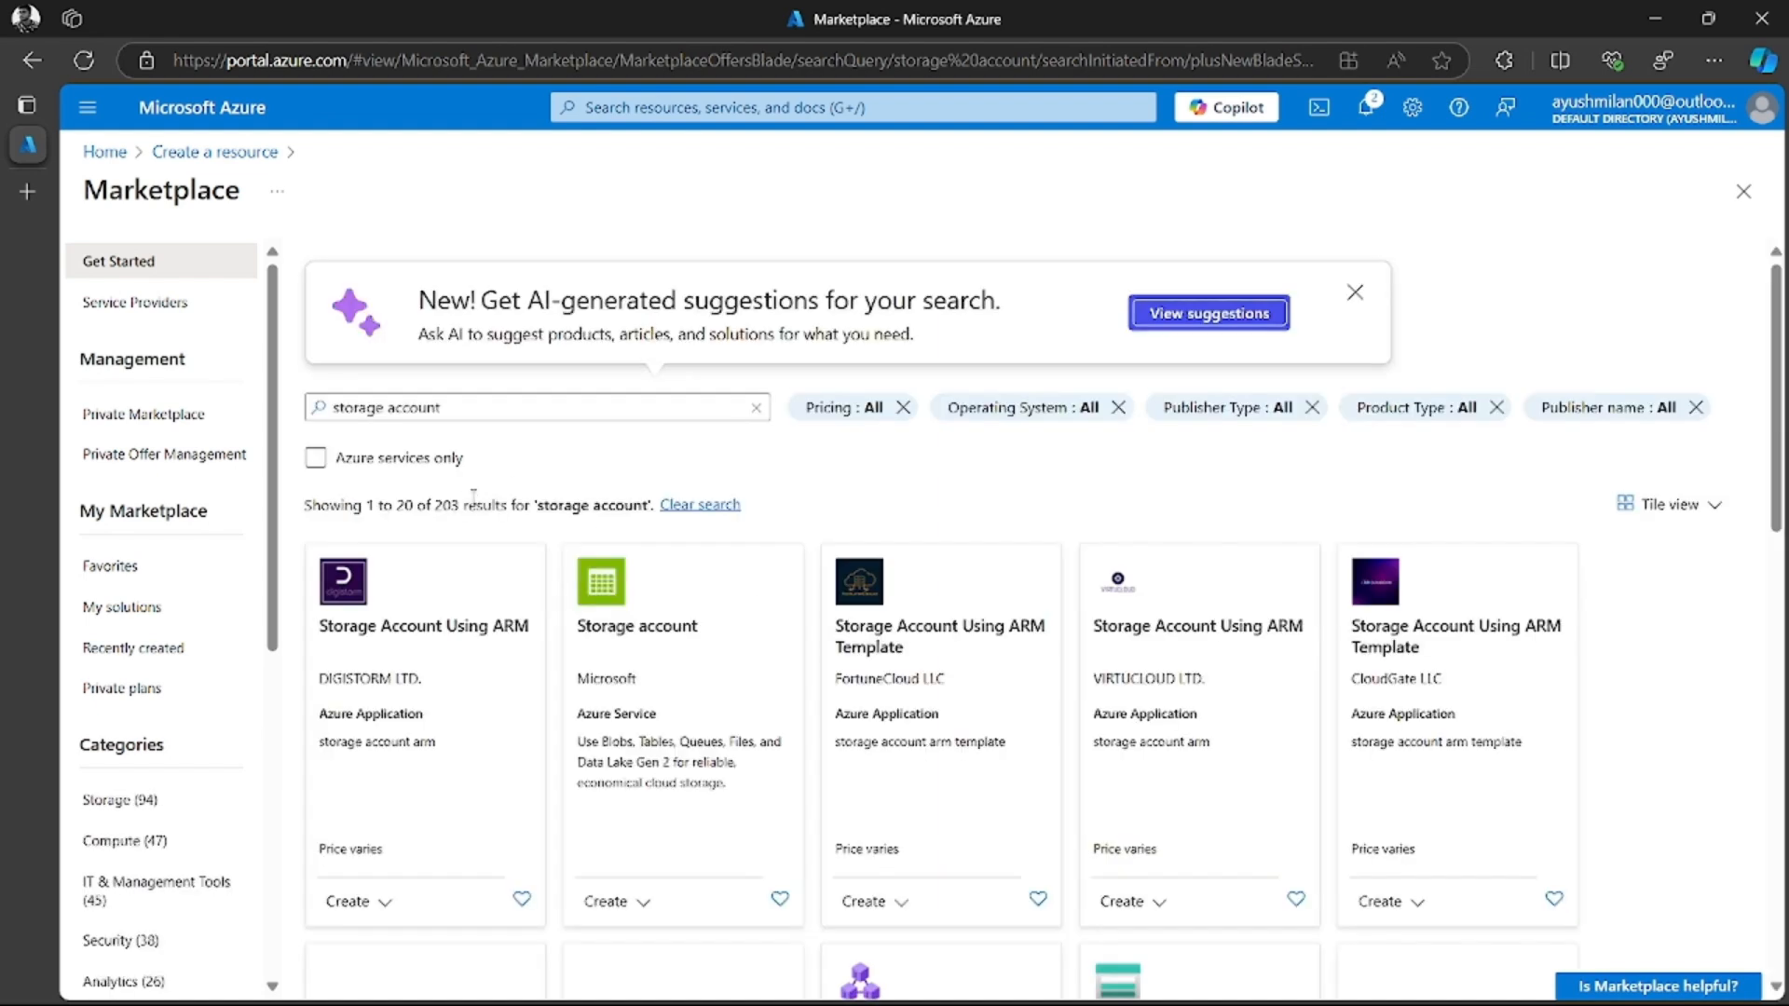
# Limit the marketplace results to Azure services only and start creating Microsoft's Storage account
pyautogui.click(316, 458)
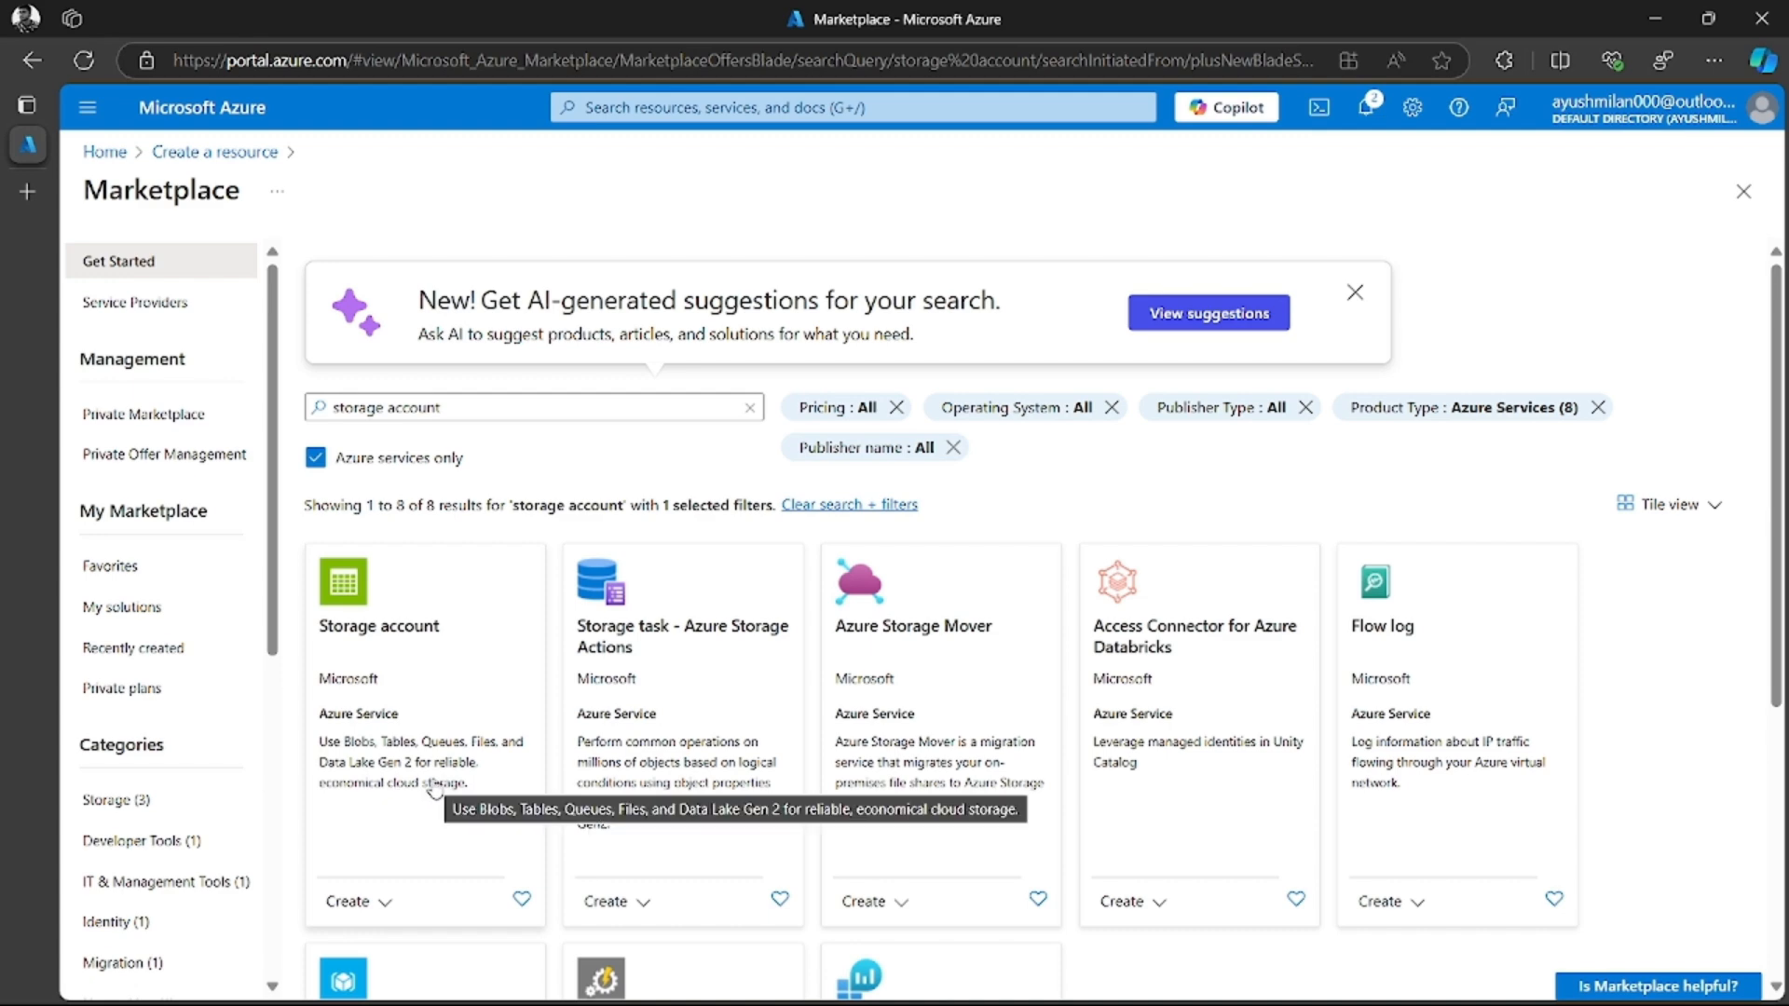
pyautogui.scroll(-2, 443, 746)
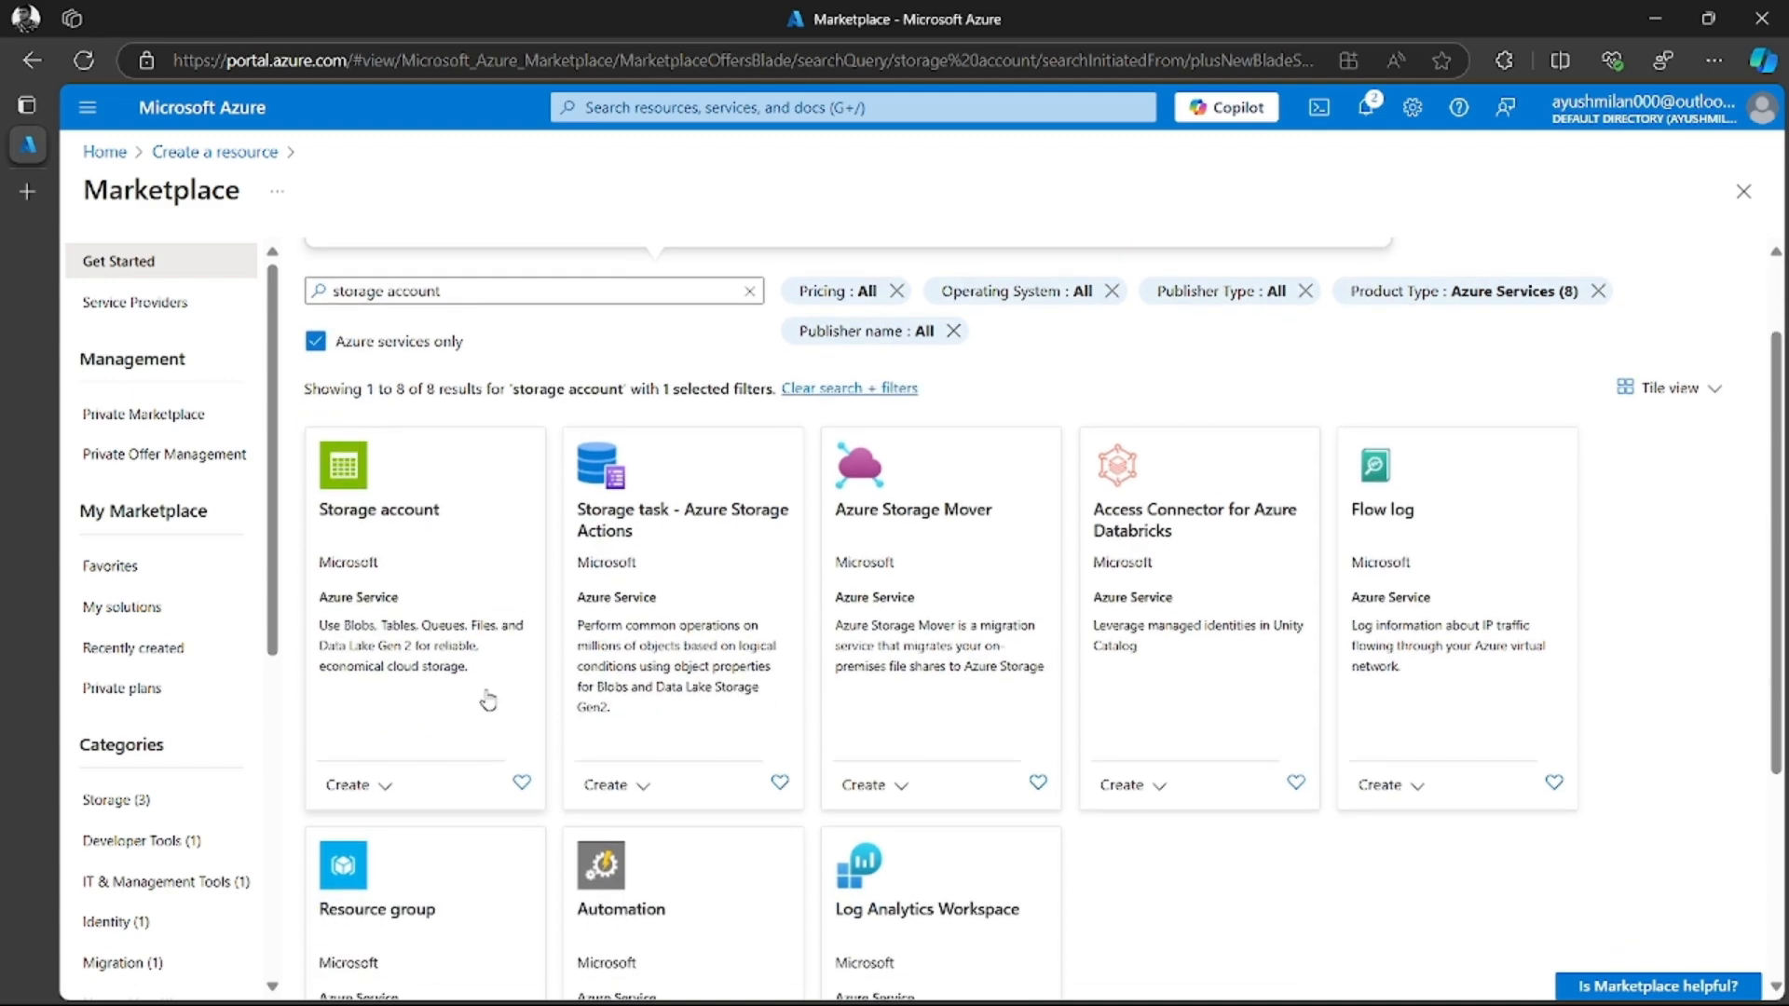
pyautogui.scroll(-1, 410, 764)
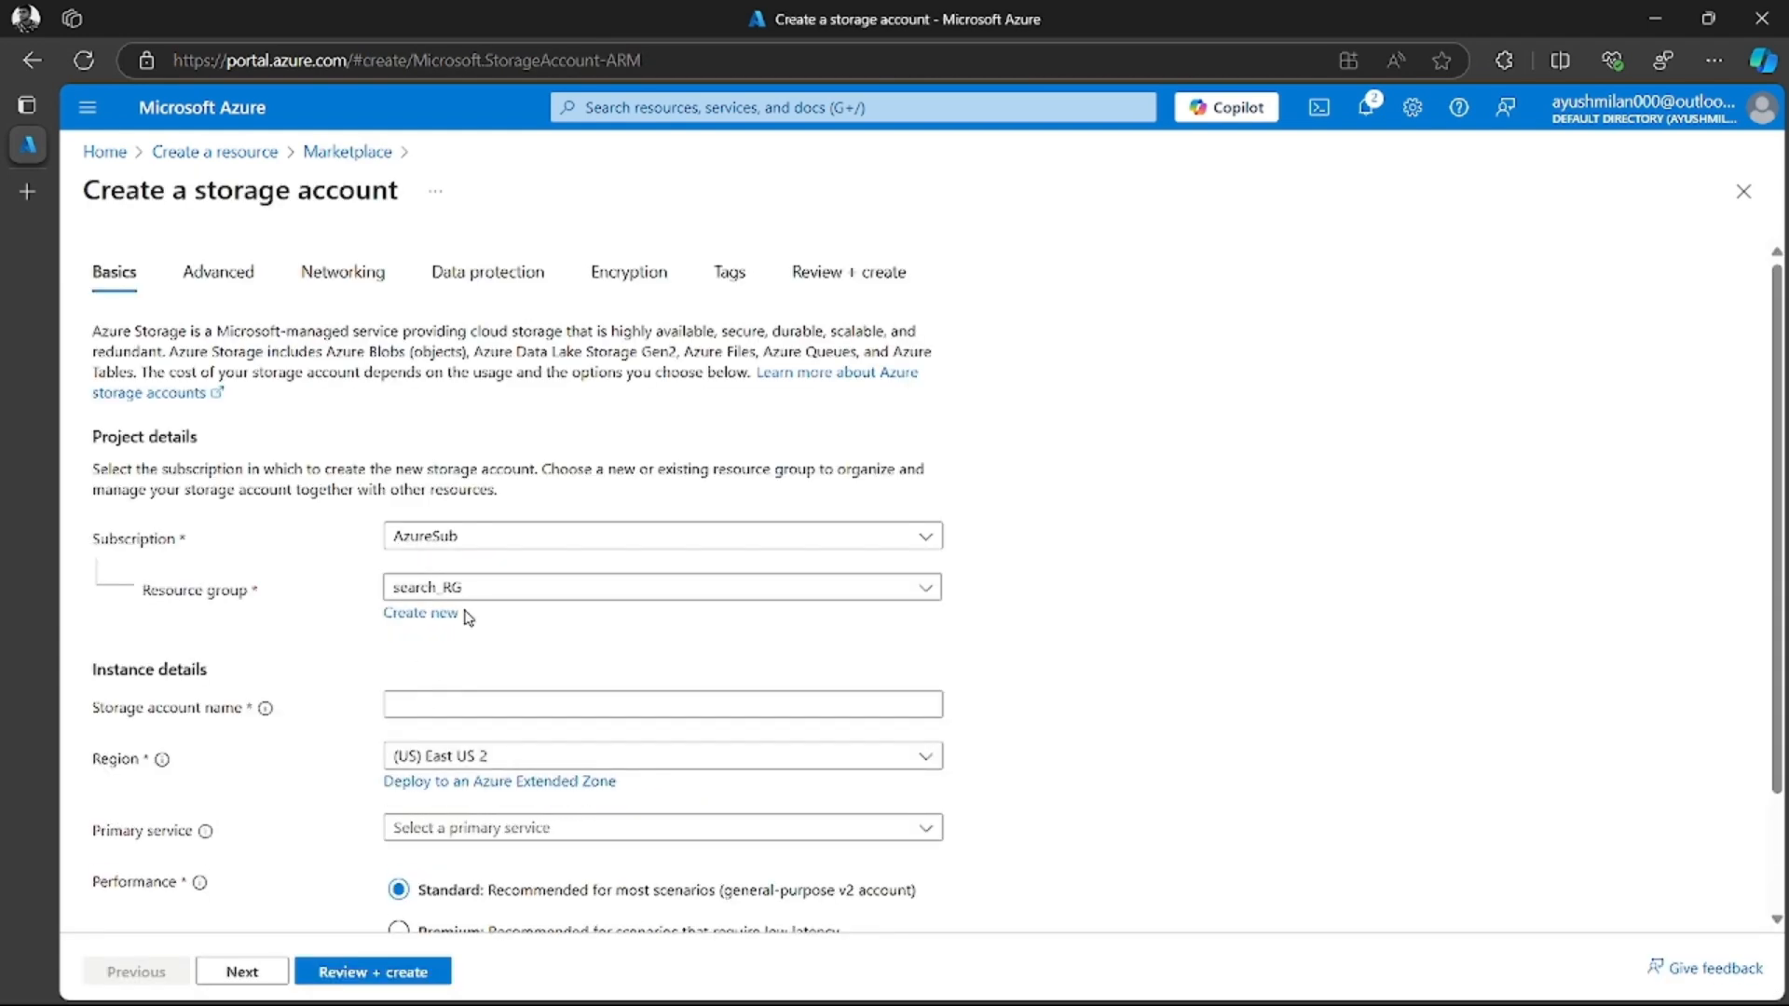
# Select the AzureSub subscription and the search_RG resource group for the storage account
pyautogui.click(511, 538)
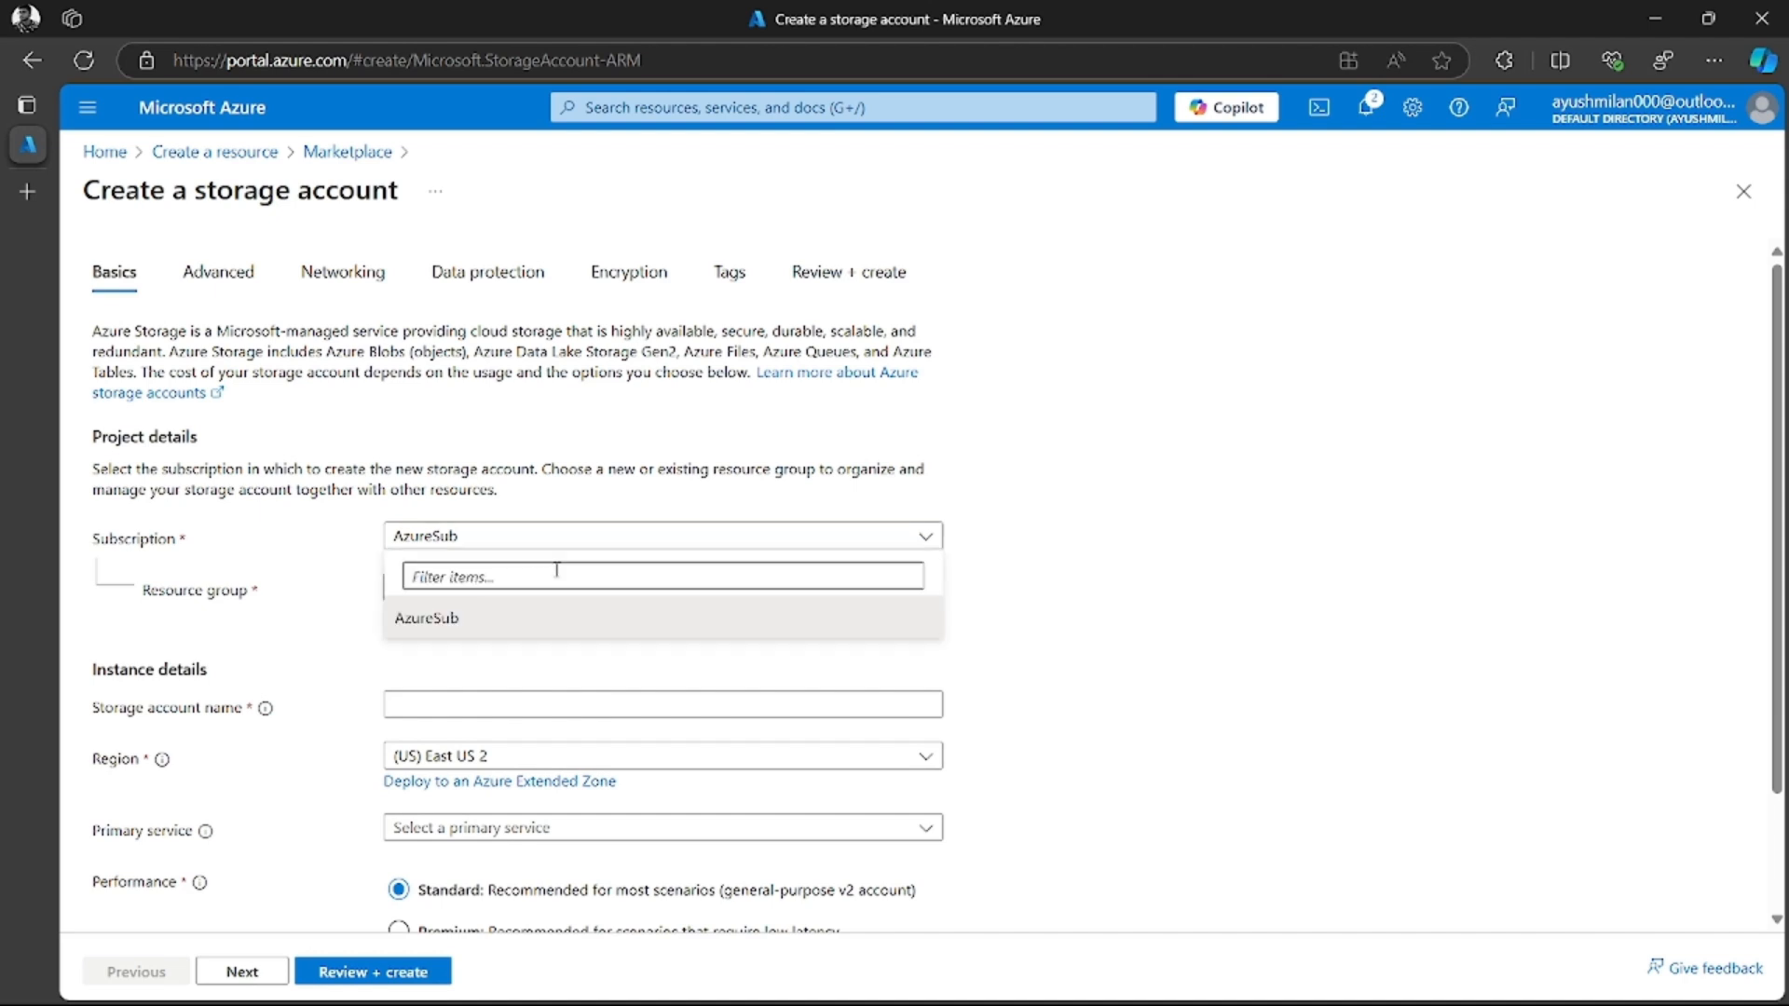
pyautogui.click(443, 624)
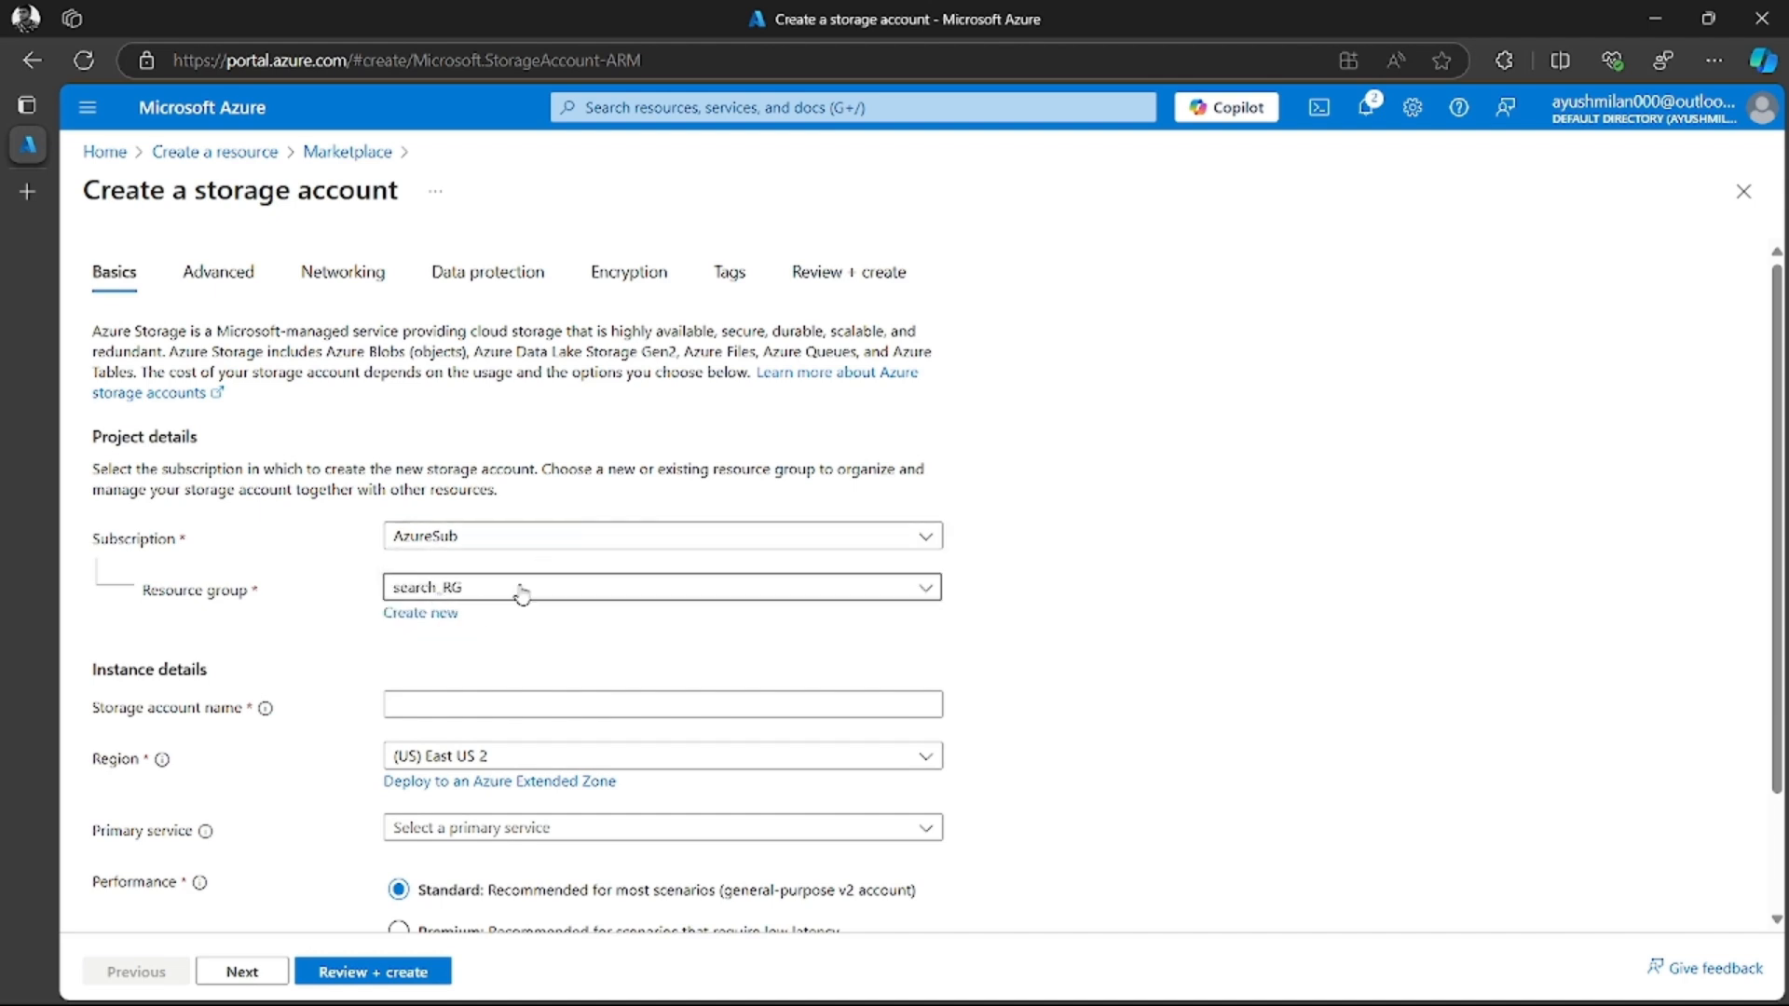
pyautogui.click(518, 589)
pyautogui.click(510, 663)
# Name the storage account demosearchindex
pyautogui.click(469, 706)
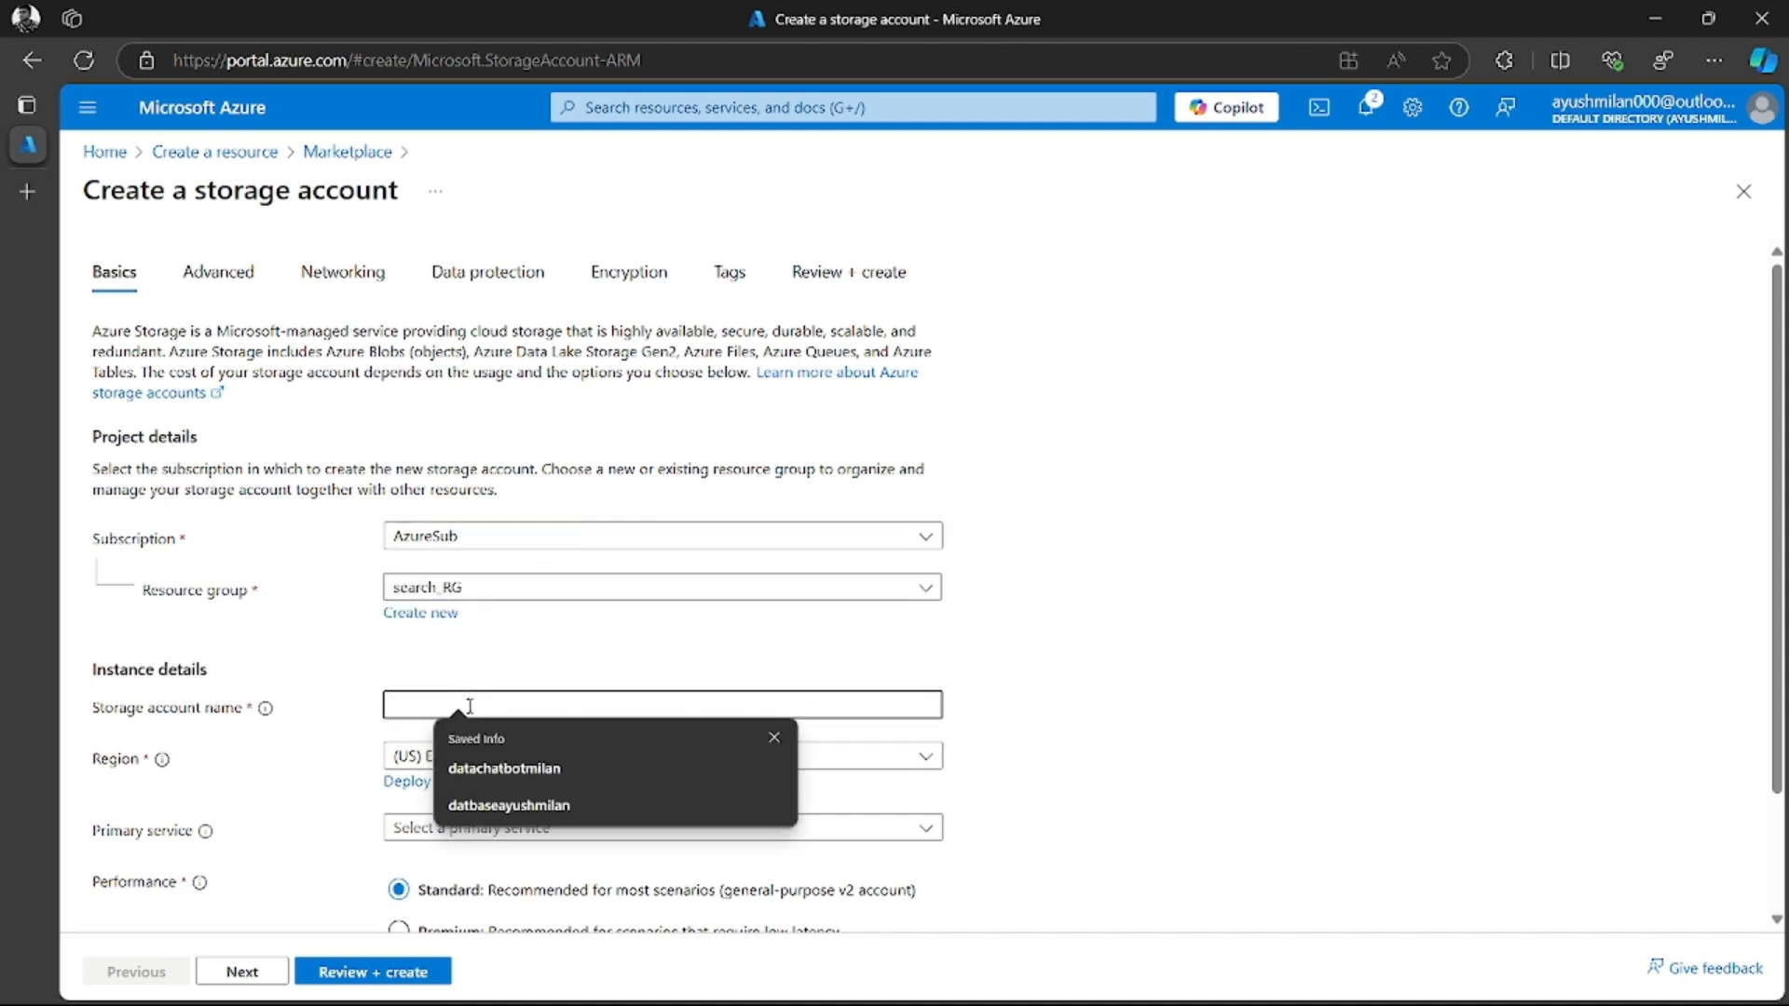
pyautogui.write('demo')
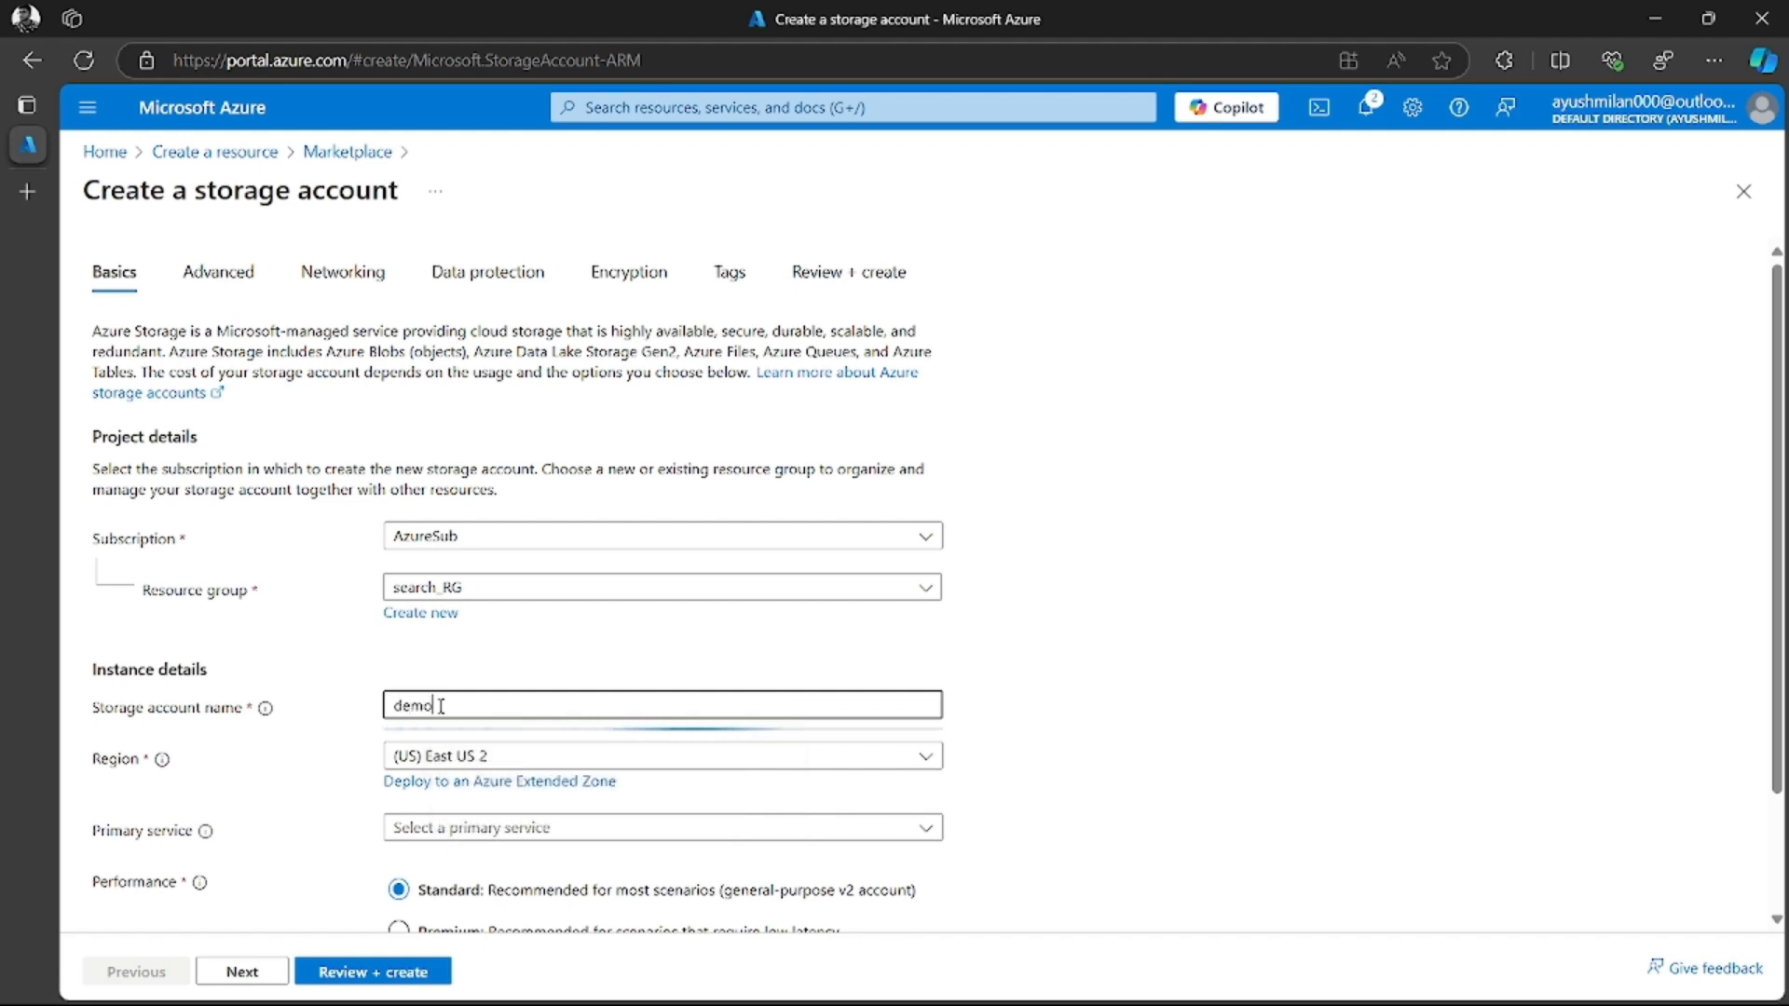
pyautogui.write('search')
pyautogui.write('h')
pyautogui.write('ind')
pyautogui.write('ex')
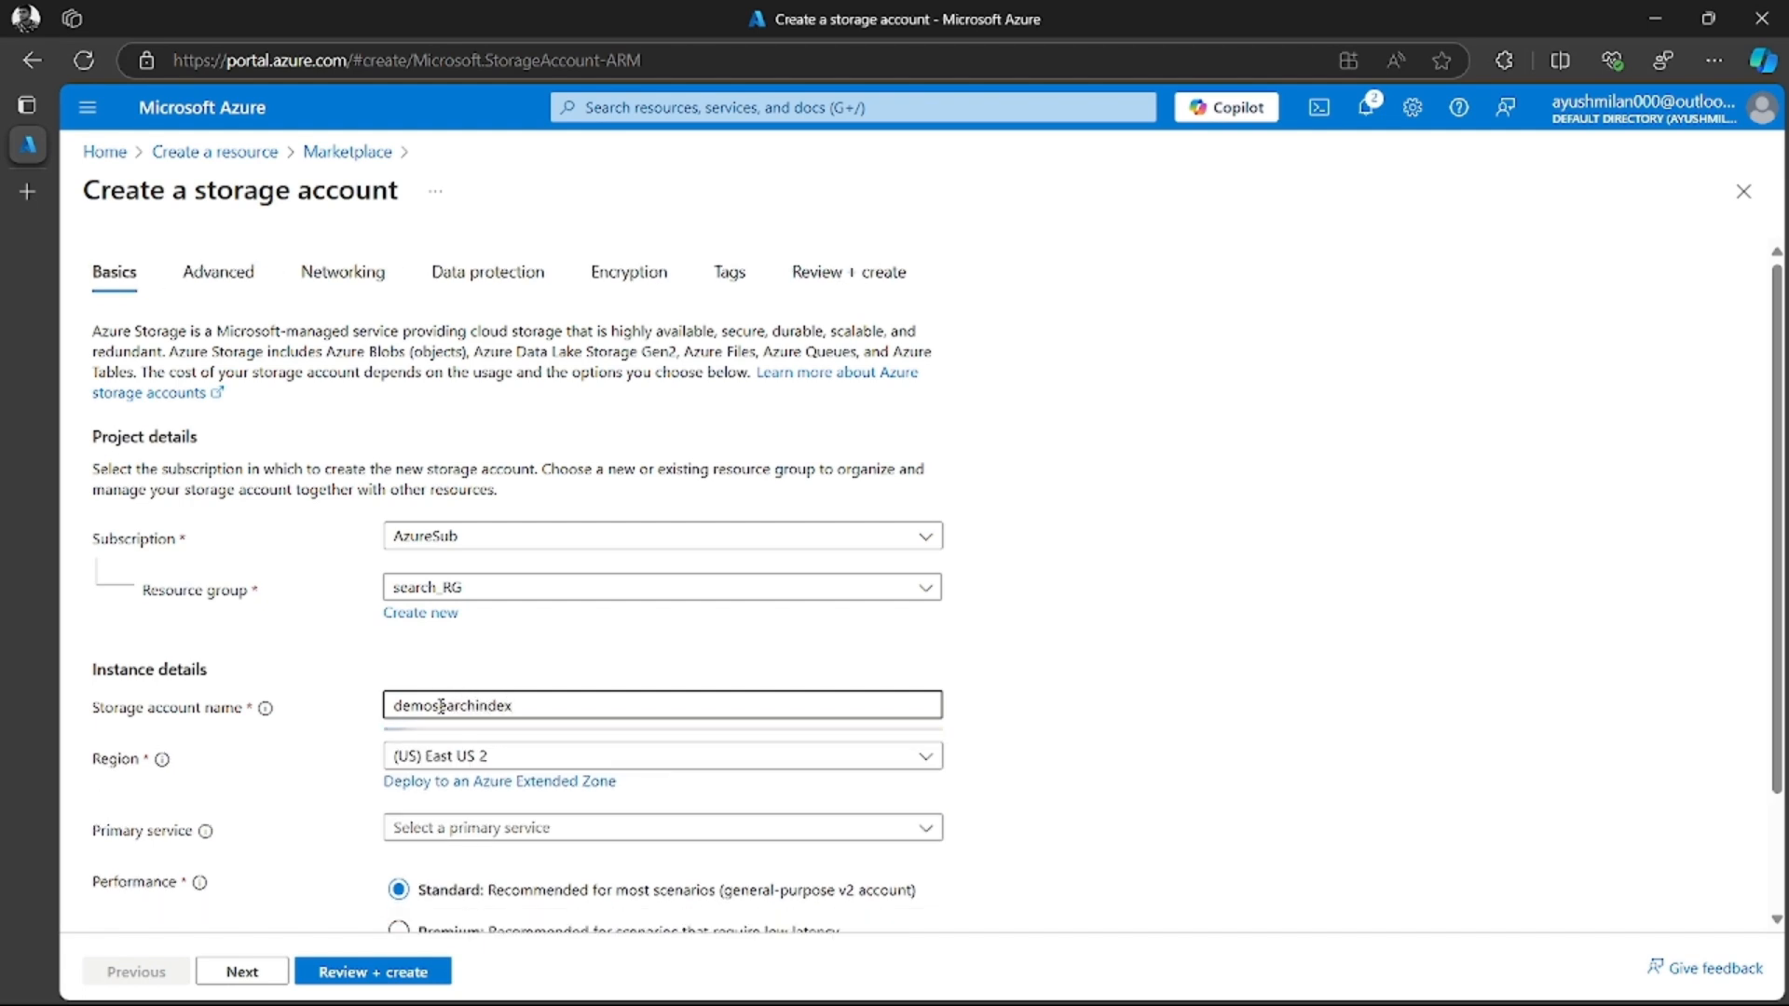
# Examine the region and primary service options for the storage account
pyautogui.click(1025, 724)
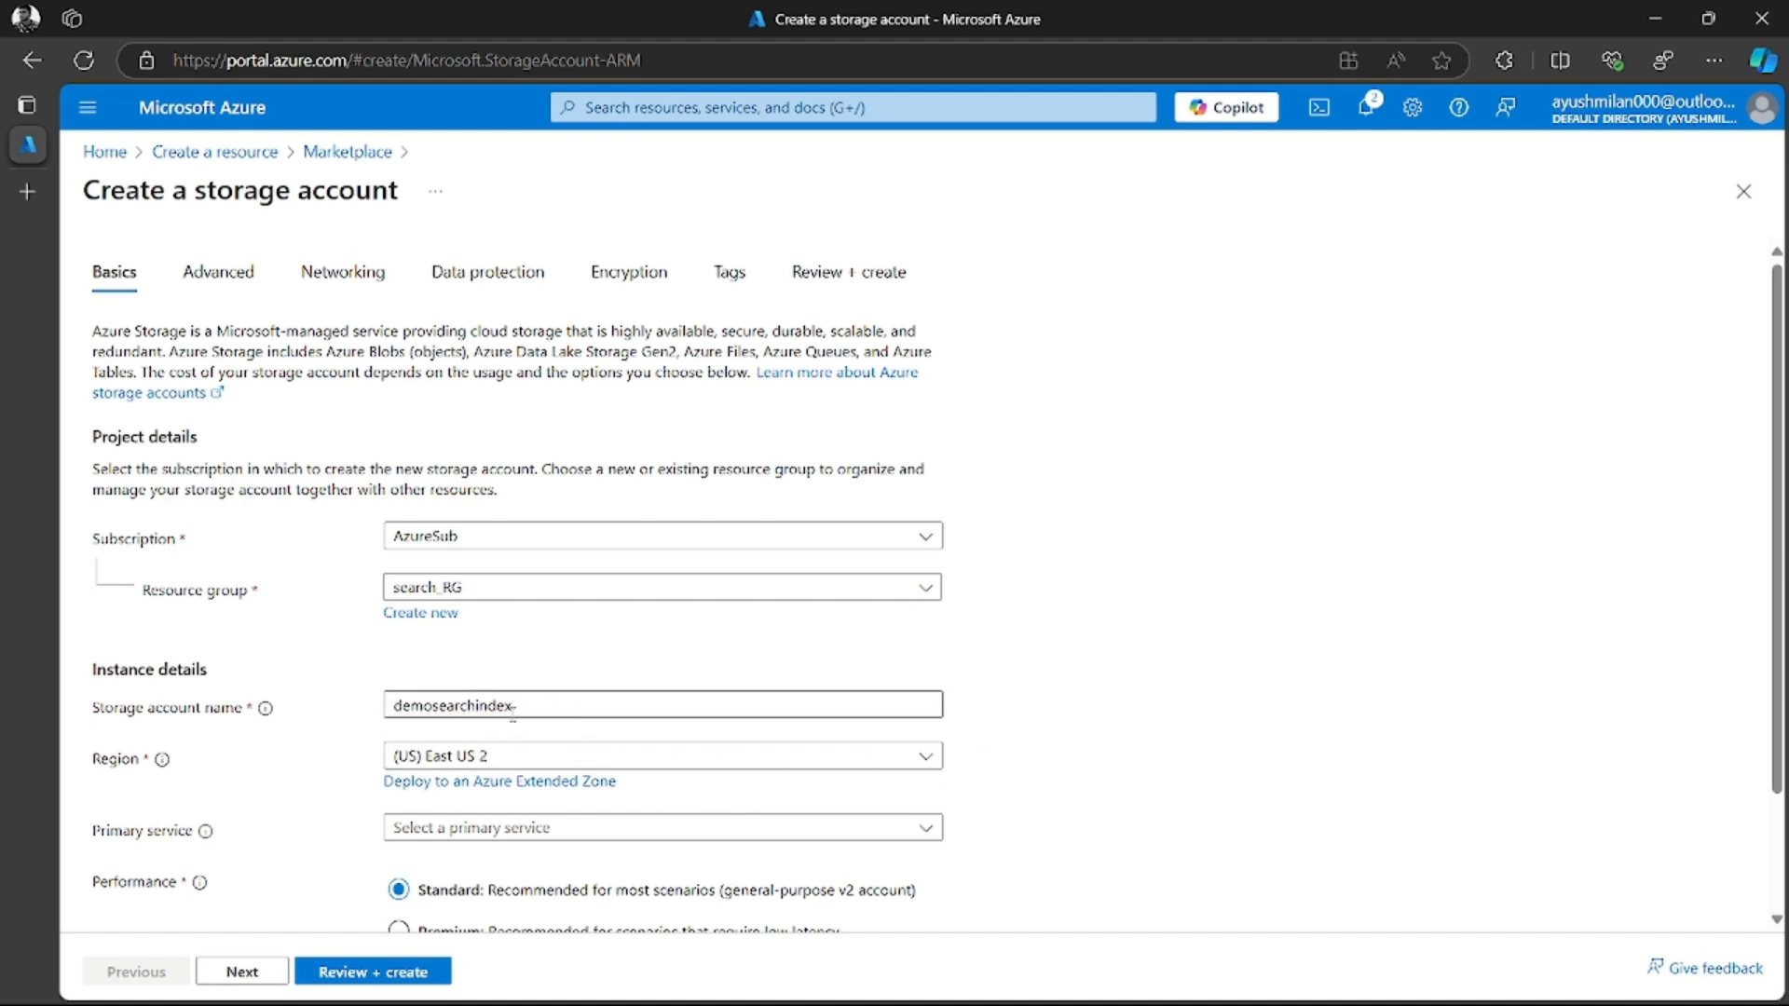
pyautogui.click(464, 755)
pyautogui.click(1032, 850)
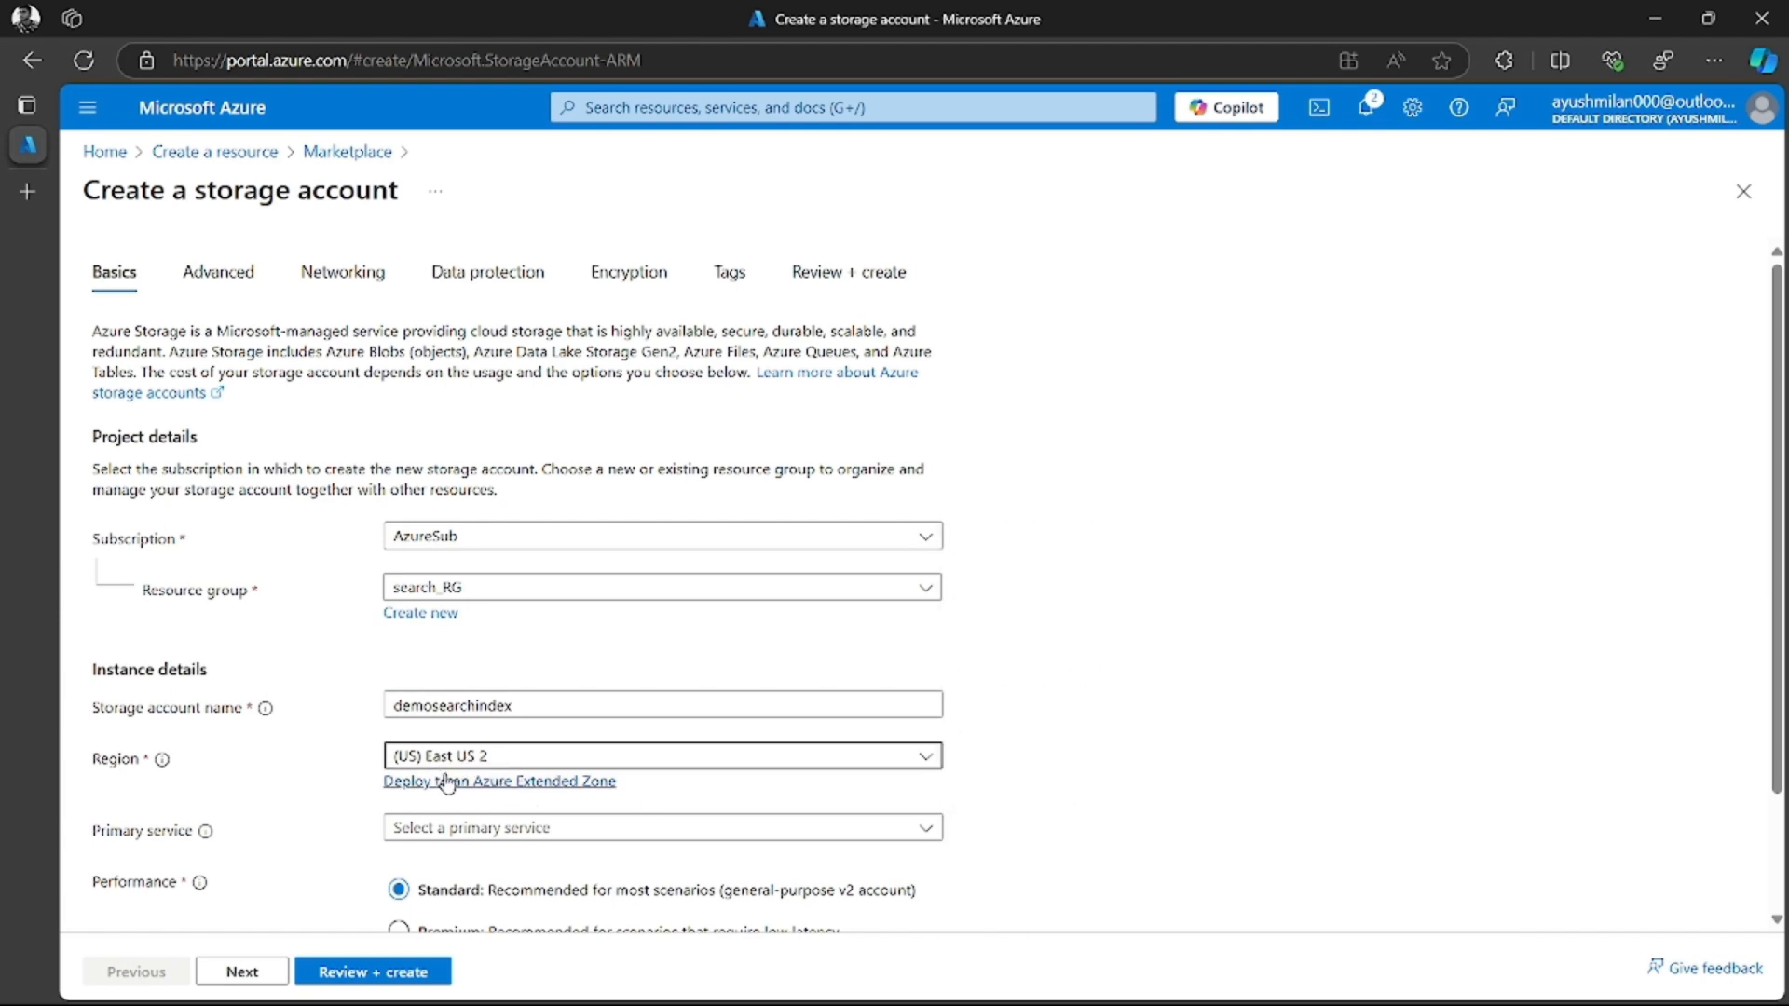
pyautogui.click(582, 827)
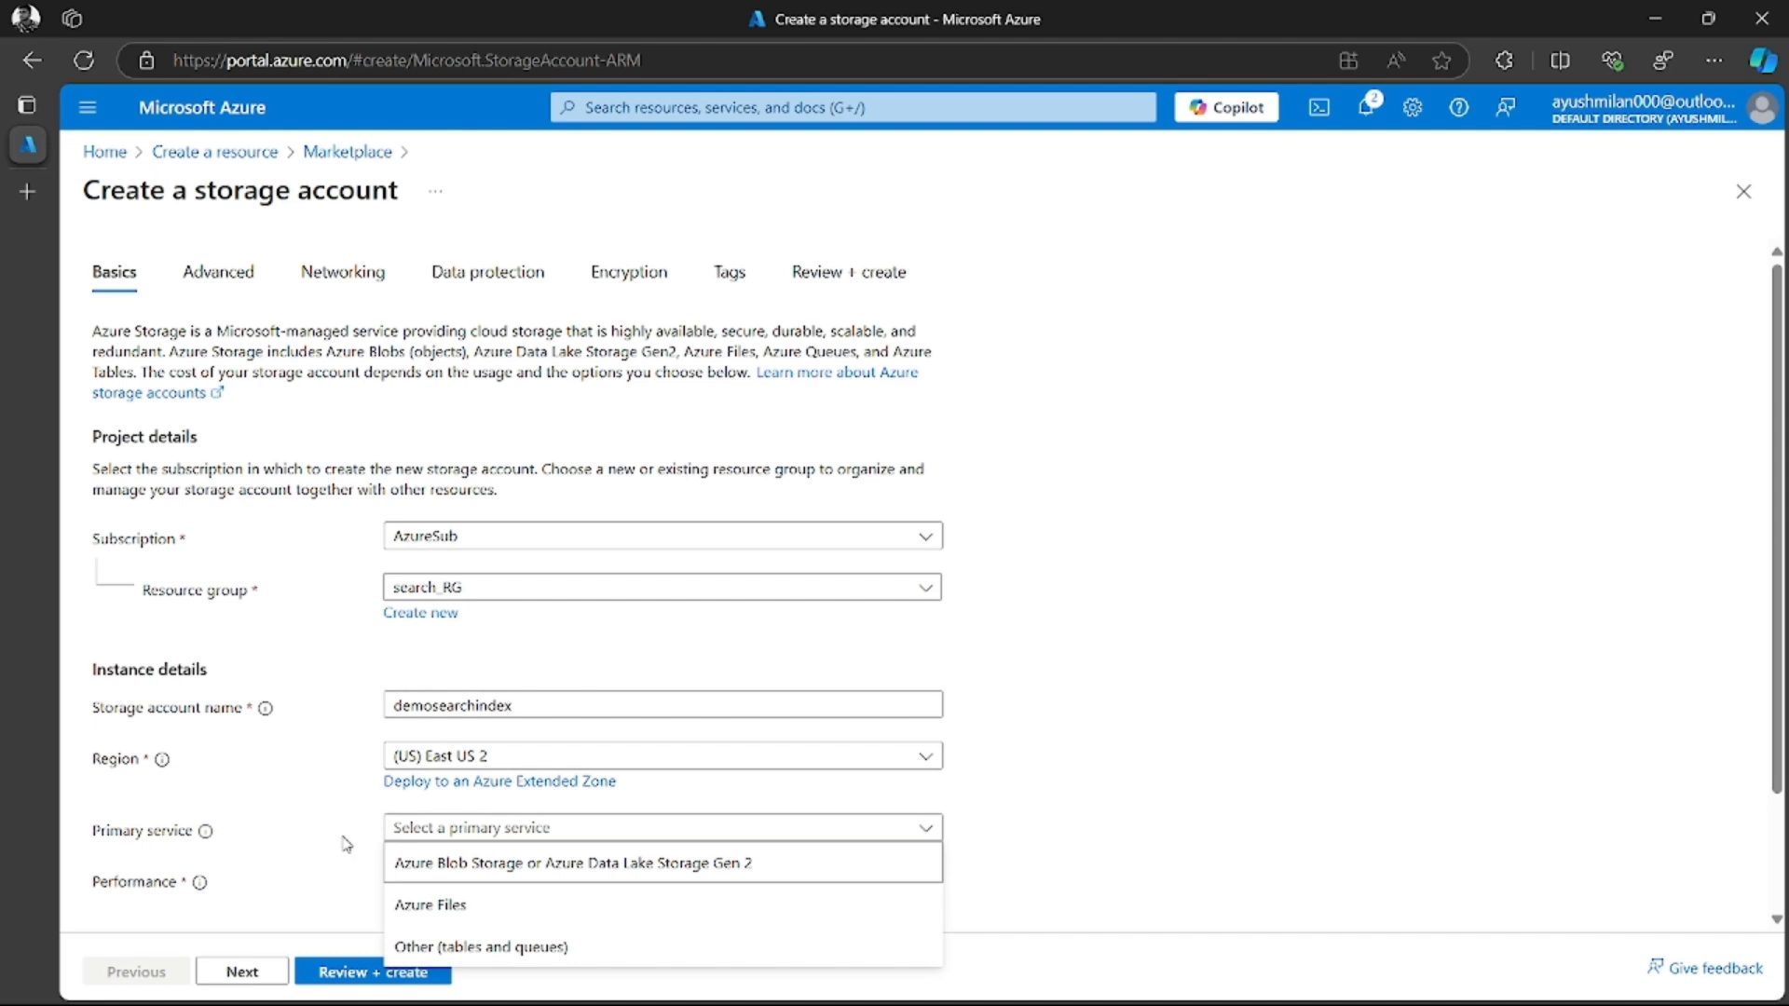
pyautogui.click(314, 849)
pyautogui.scroll(-1, 427, 855)
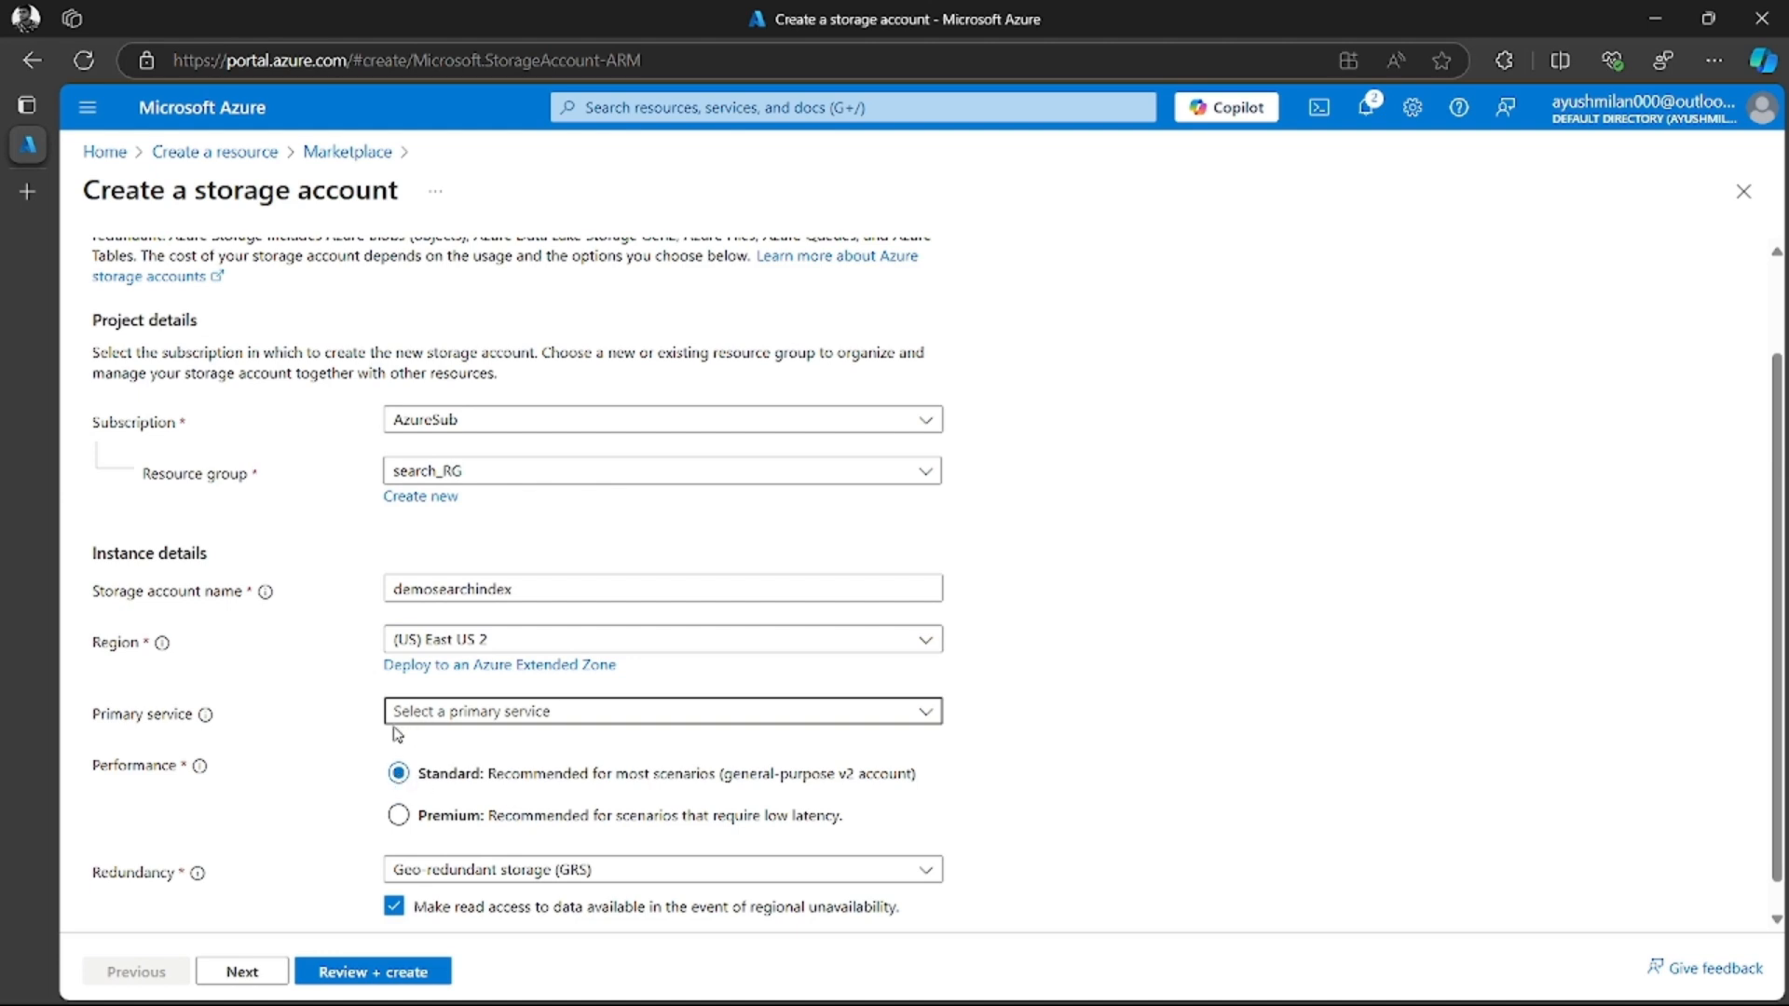
pyautogui.click(464, 716)
pyautogui.click(629, 719)
# Set the storage account's redundancy to Locally-redundant storage (LRS) and proceed to the review of its configuration
pyautogui.click(453, 885)
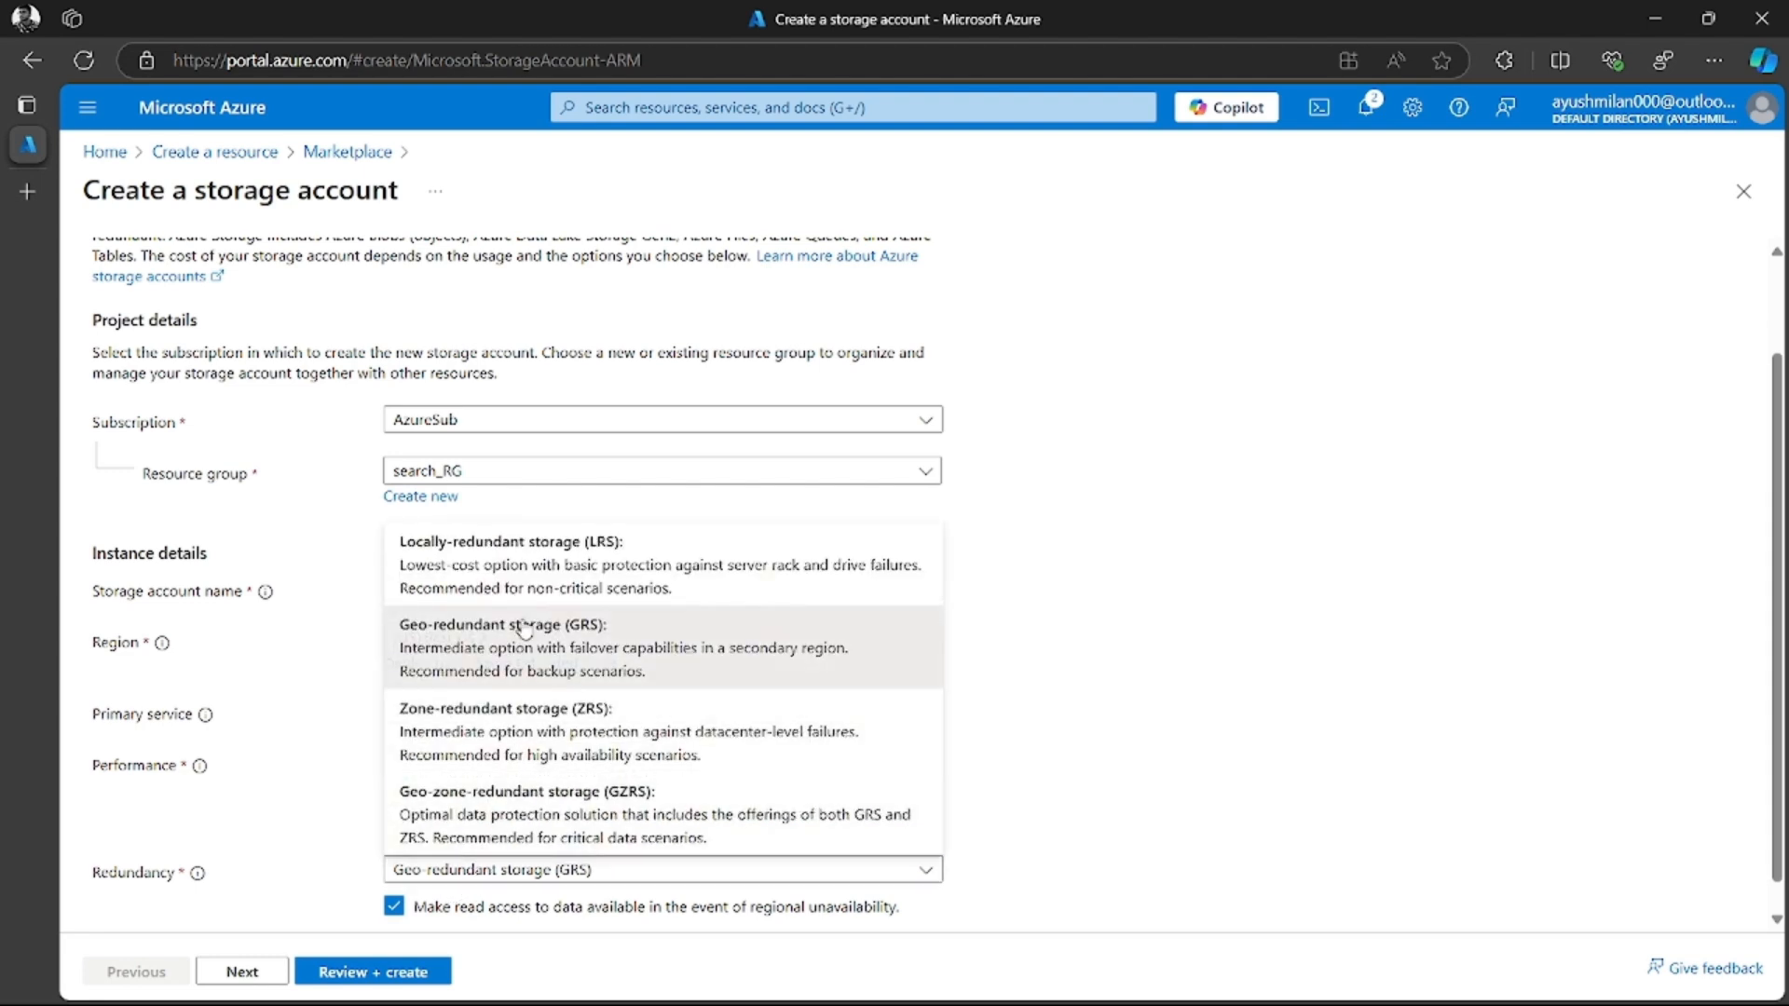
pyautogui.click(508, 573)
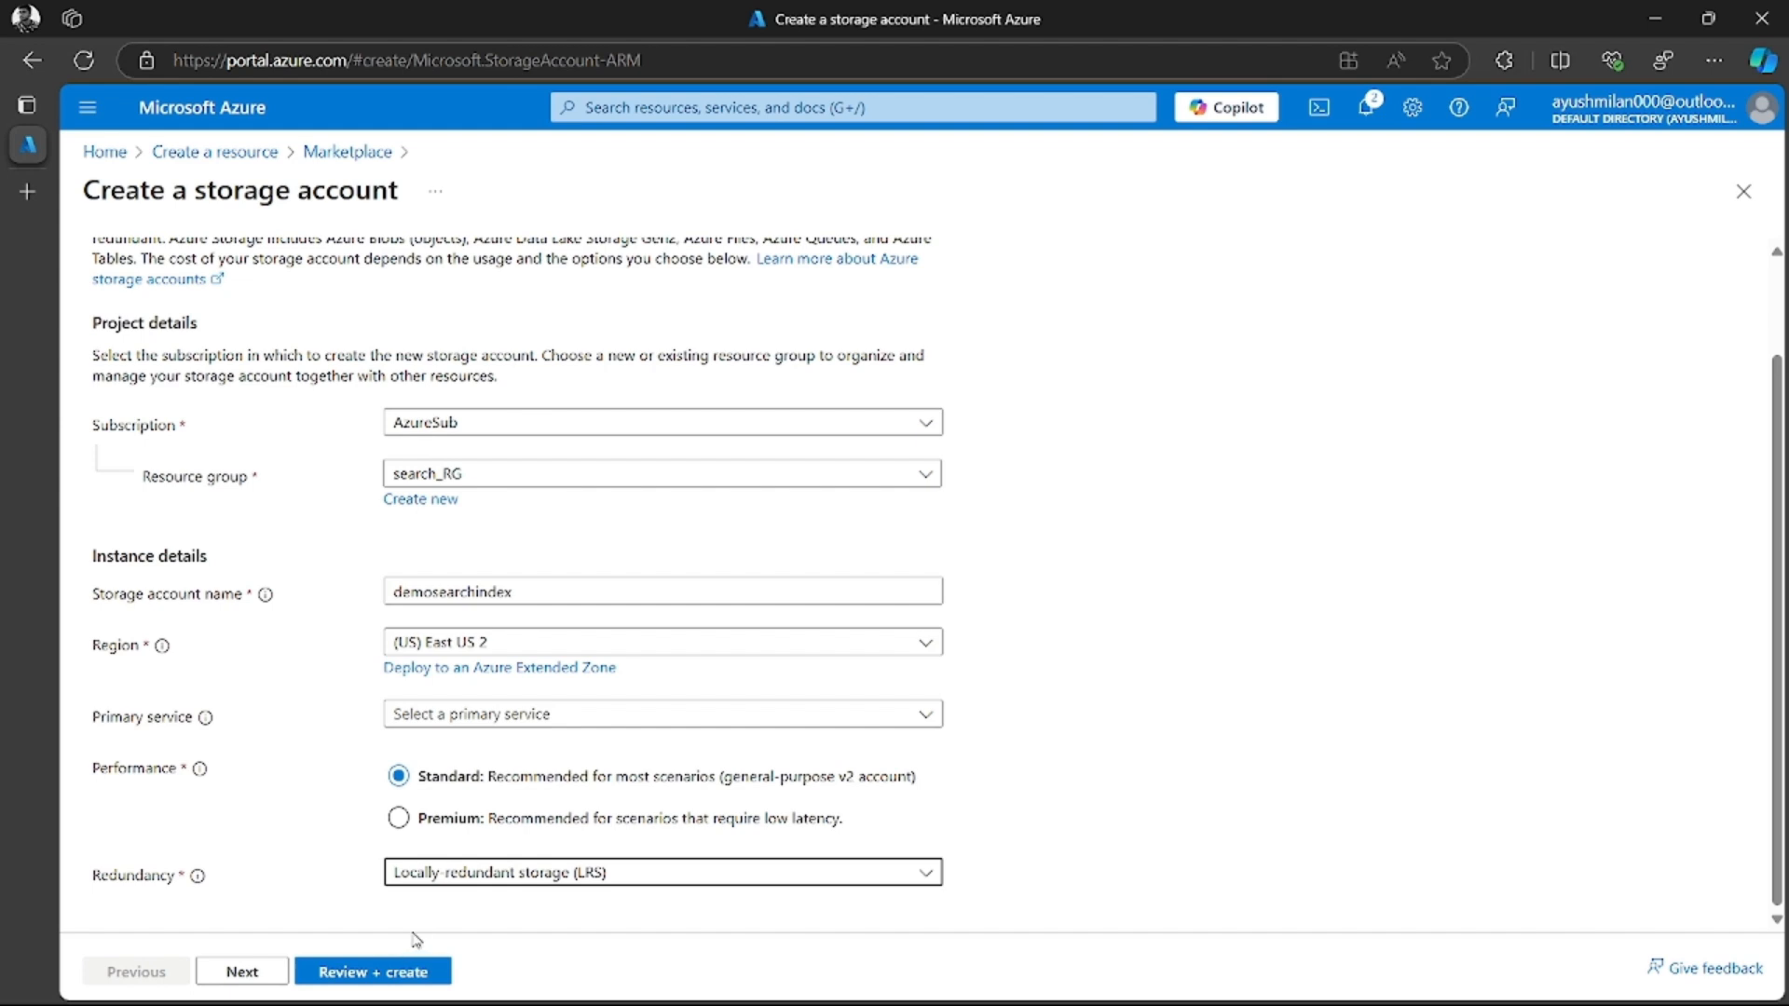
pyautogui.click(375, 972)
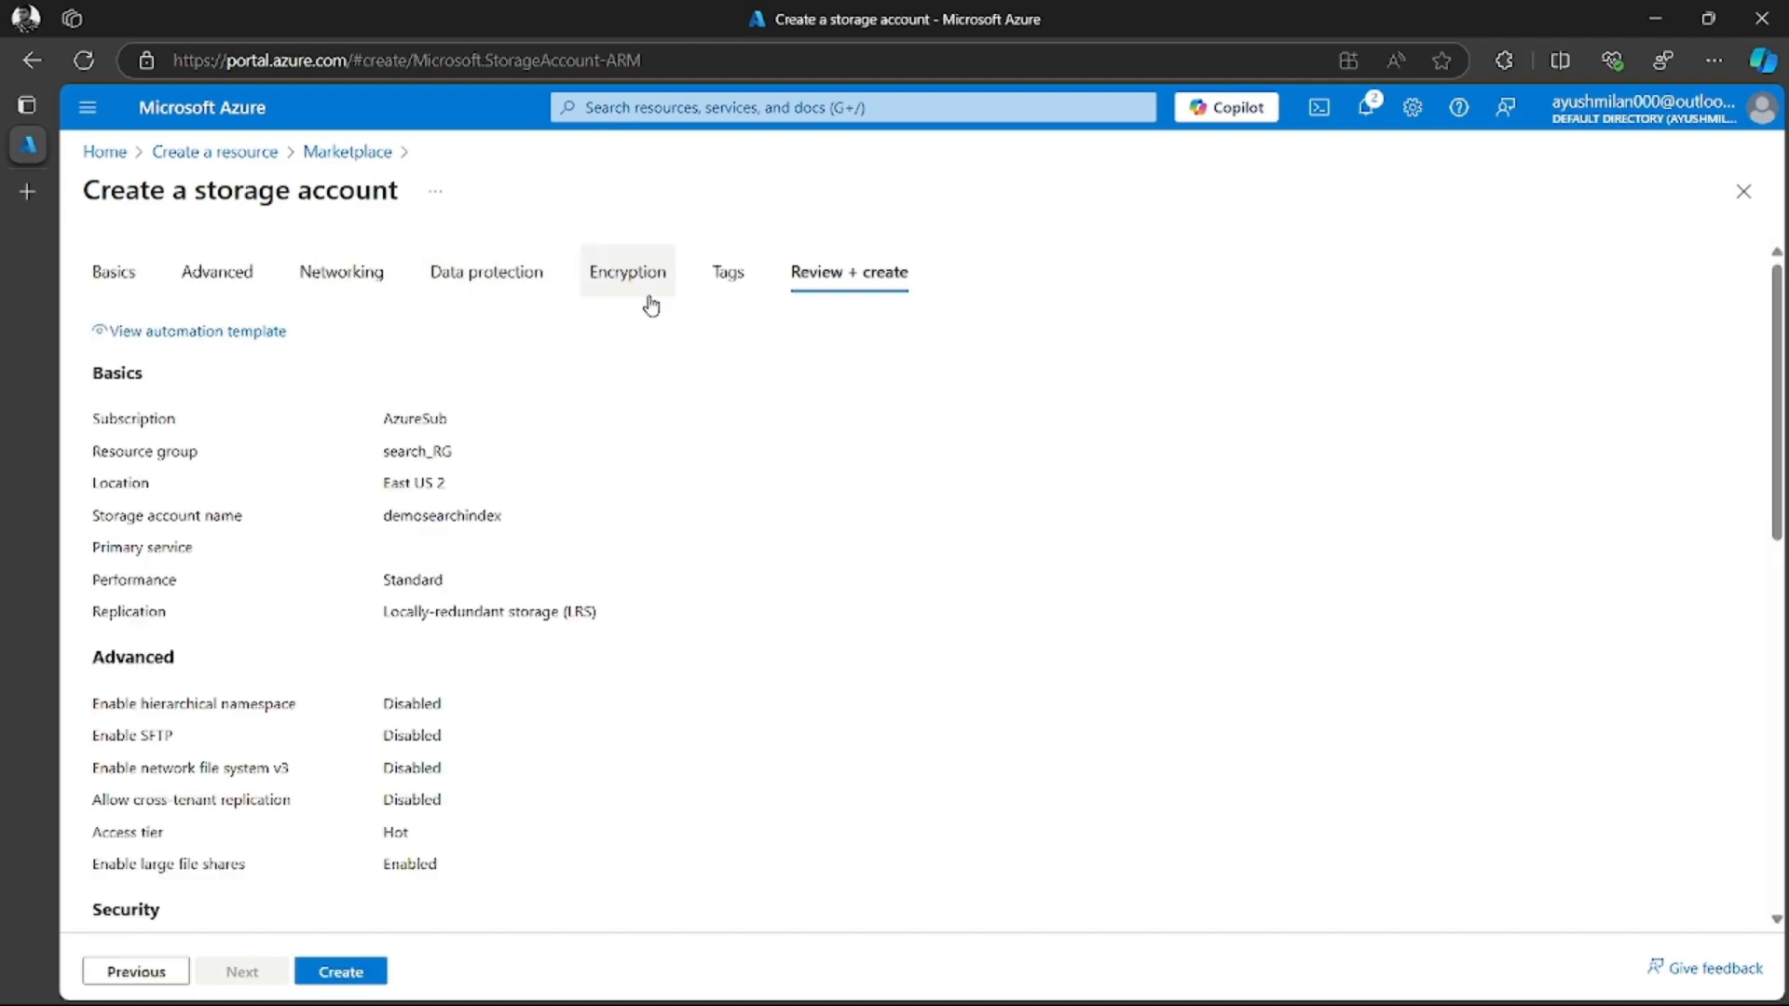
# Look through the storage account's configuration summary, create the account and follow its deployment until it is complete
pyautogui.scroll(-4, 360, 591)
pyautogui.scroll(4, 365, 571)
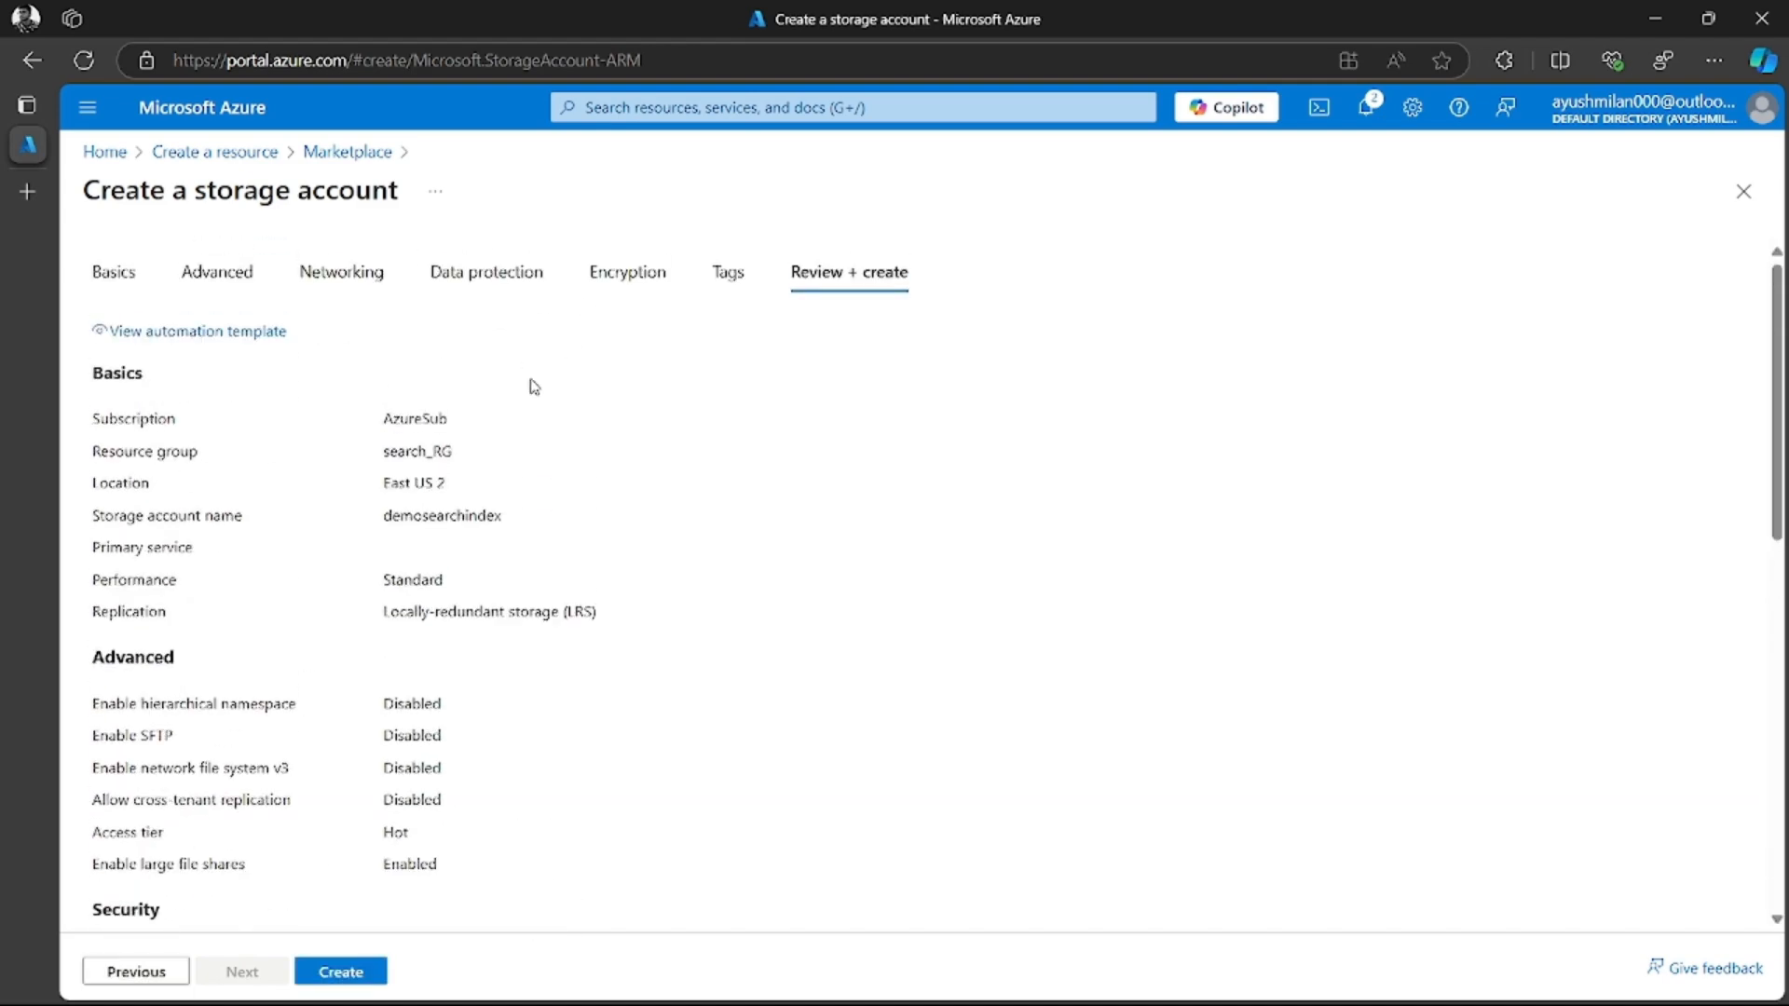
pyautogui.scroll(-10, 467, 611)
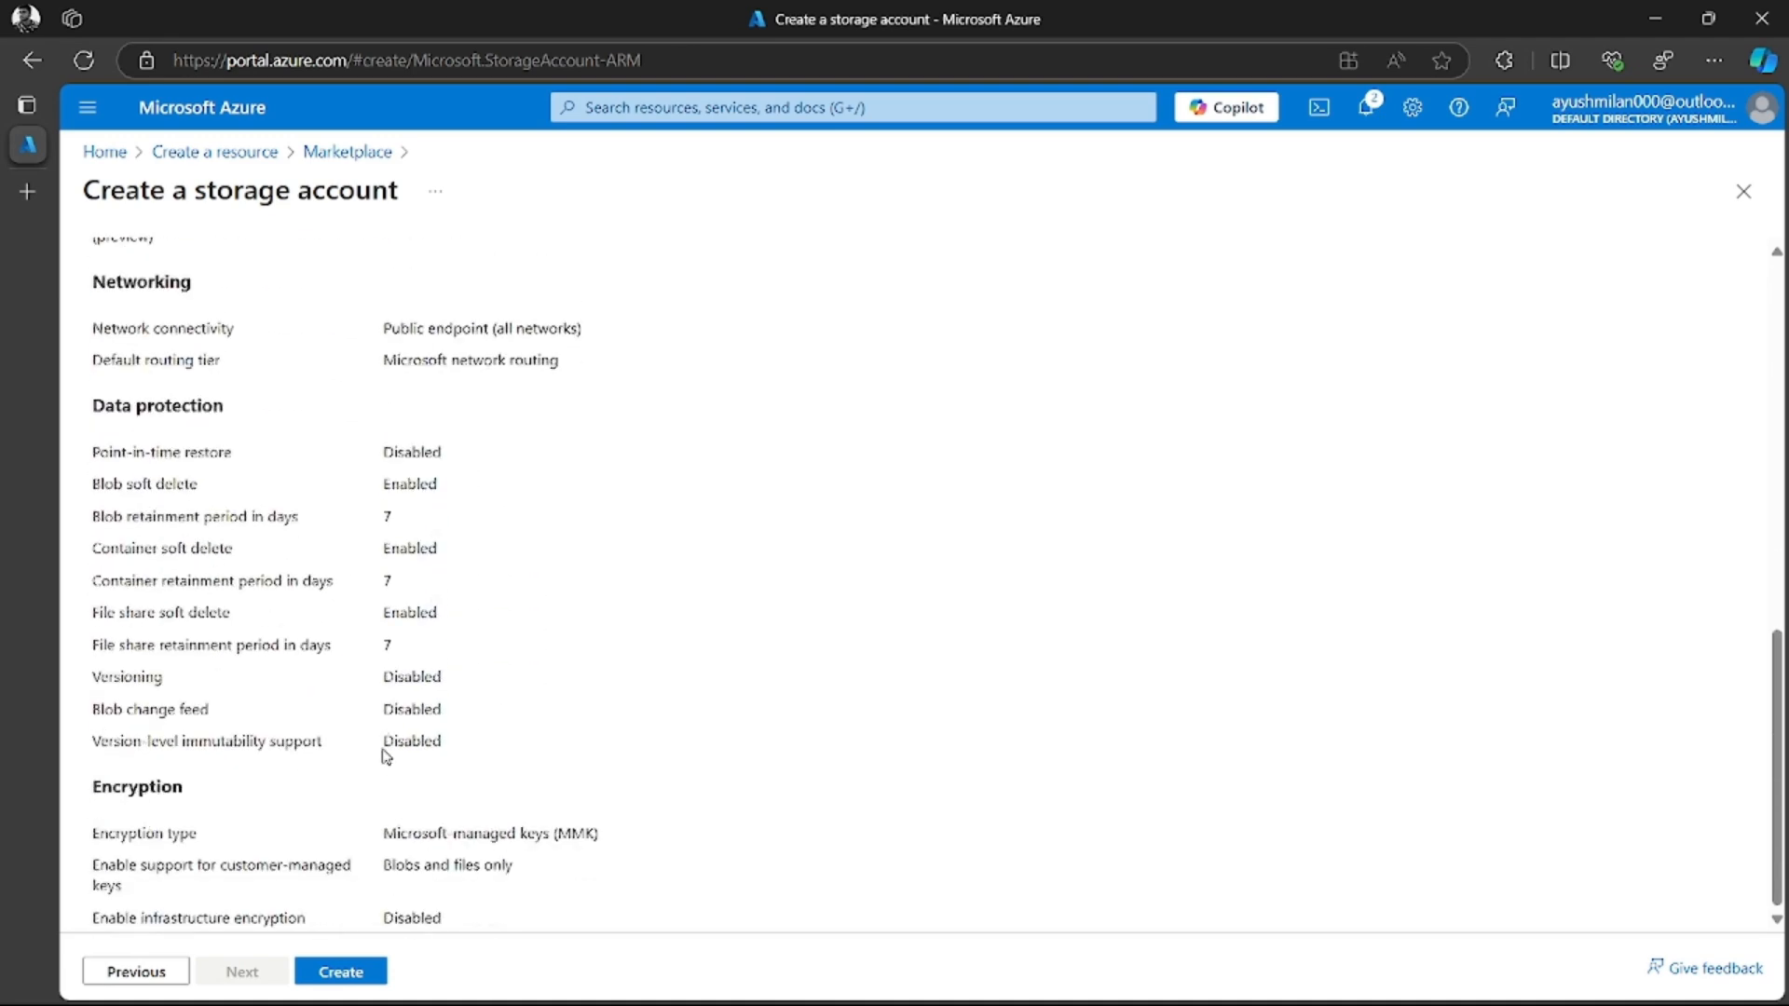
pyautogui.click(335, 973)
pyautogui.scroll(10, 508, 623)
pyautogui.scroll(-4, 395, 827)
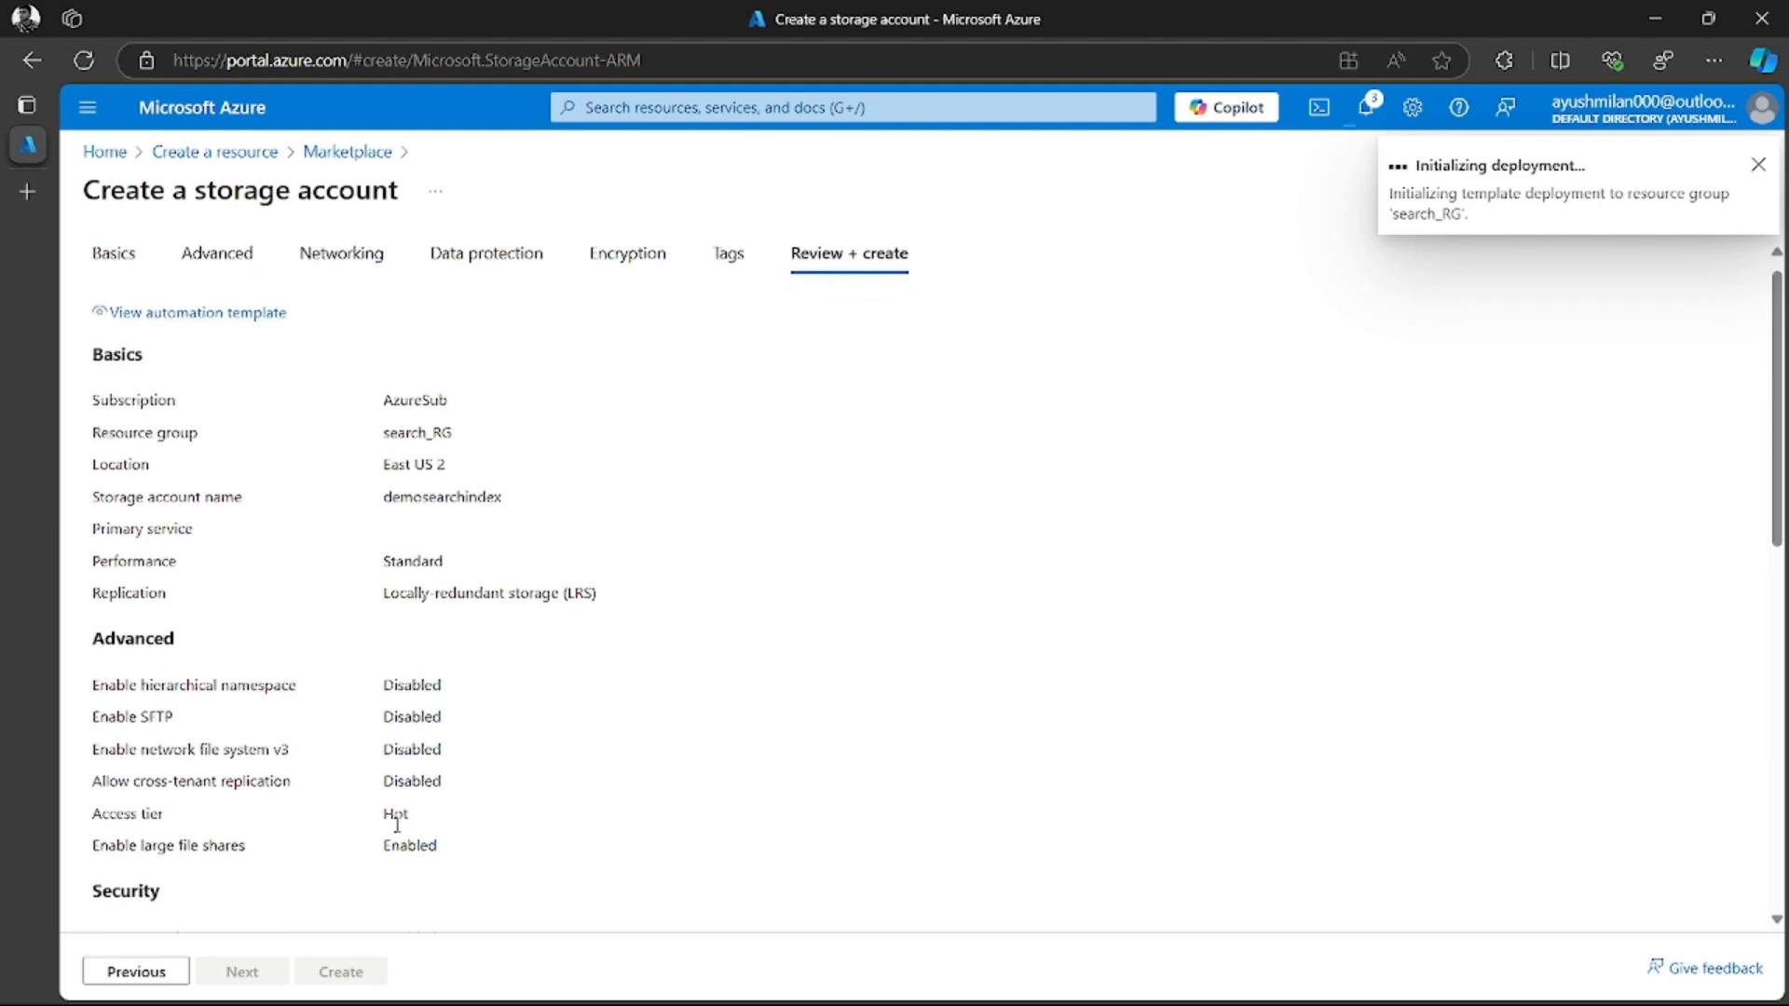
pyautogui.scroll(4, 522, 797)
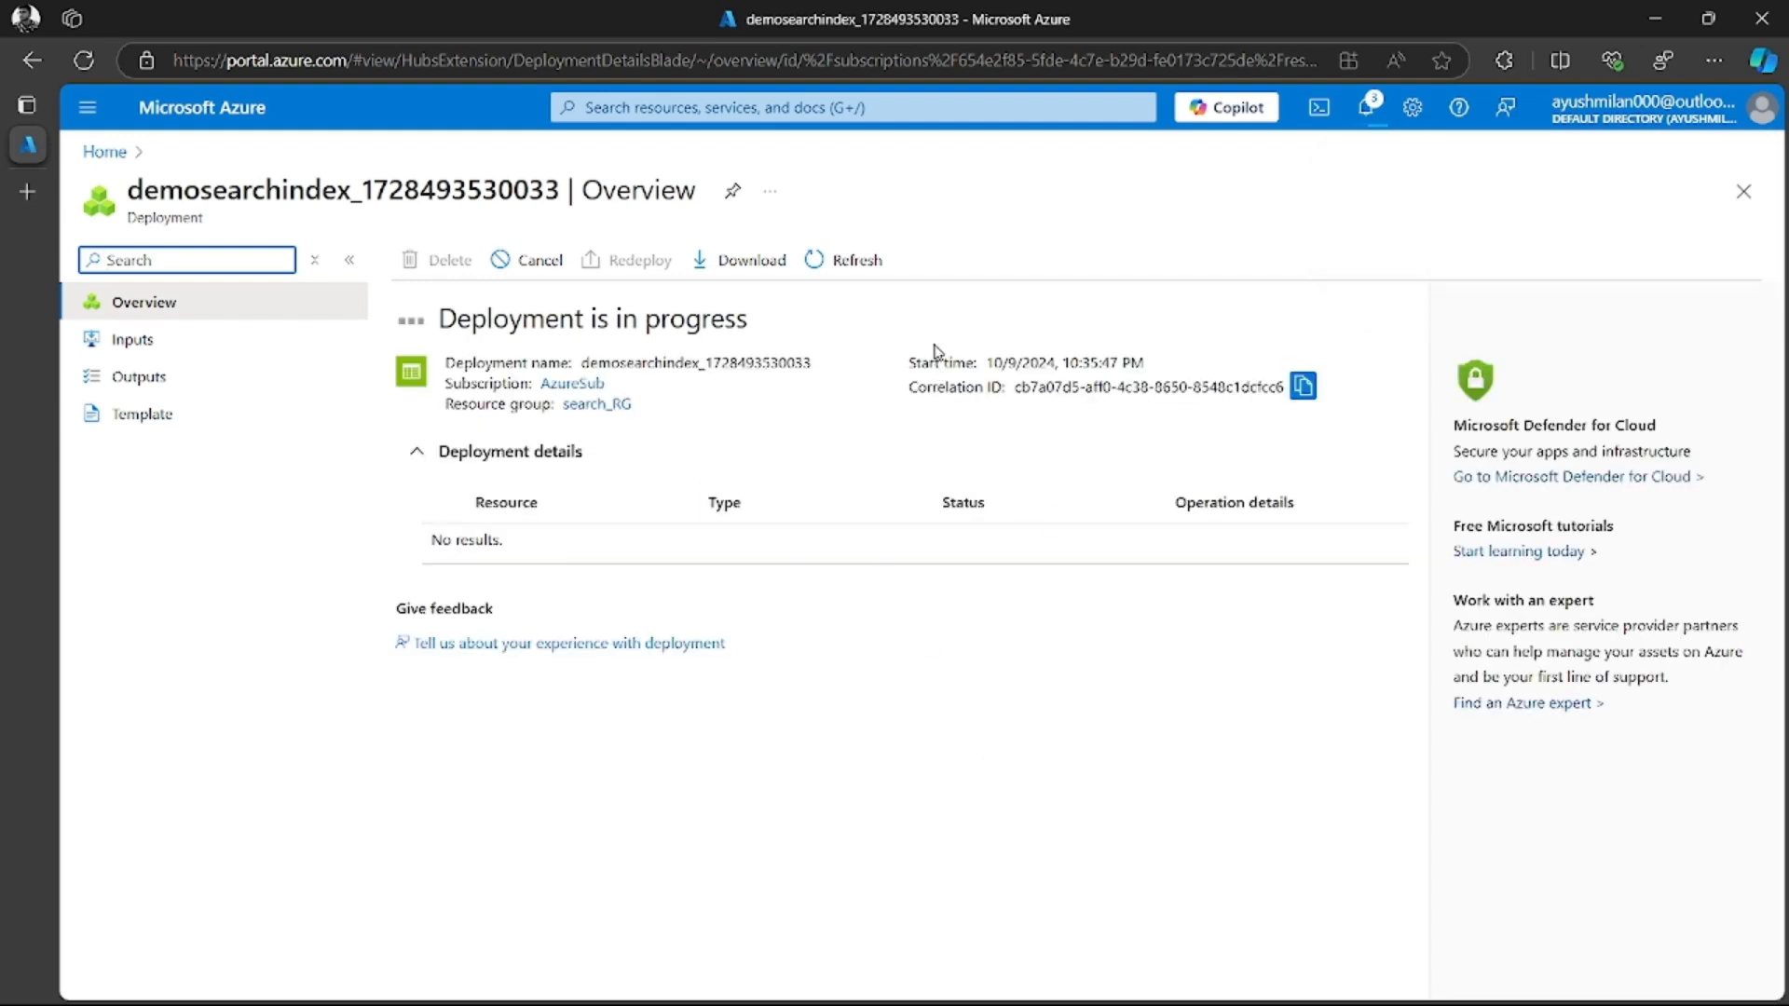
pyautogui.click(874, 270)
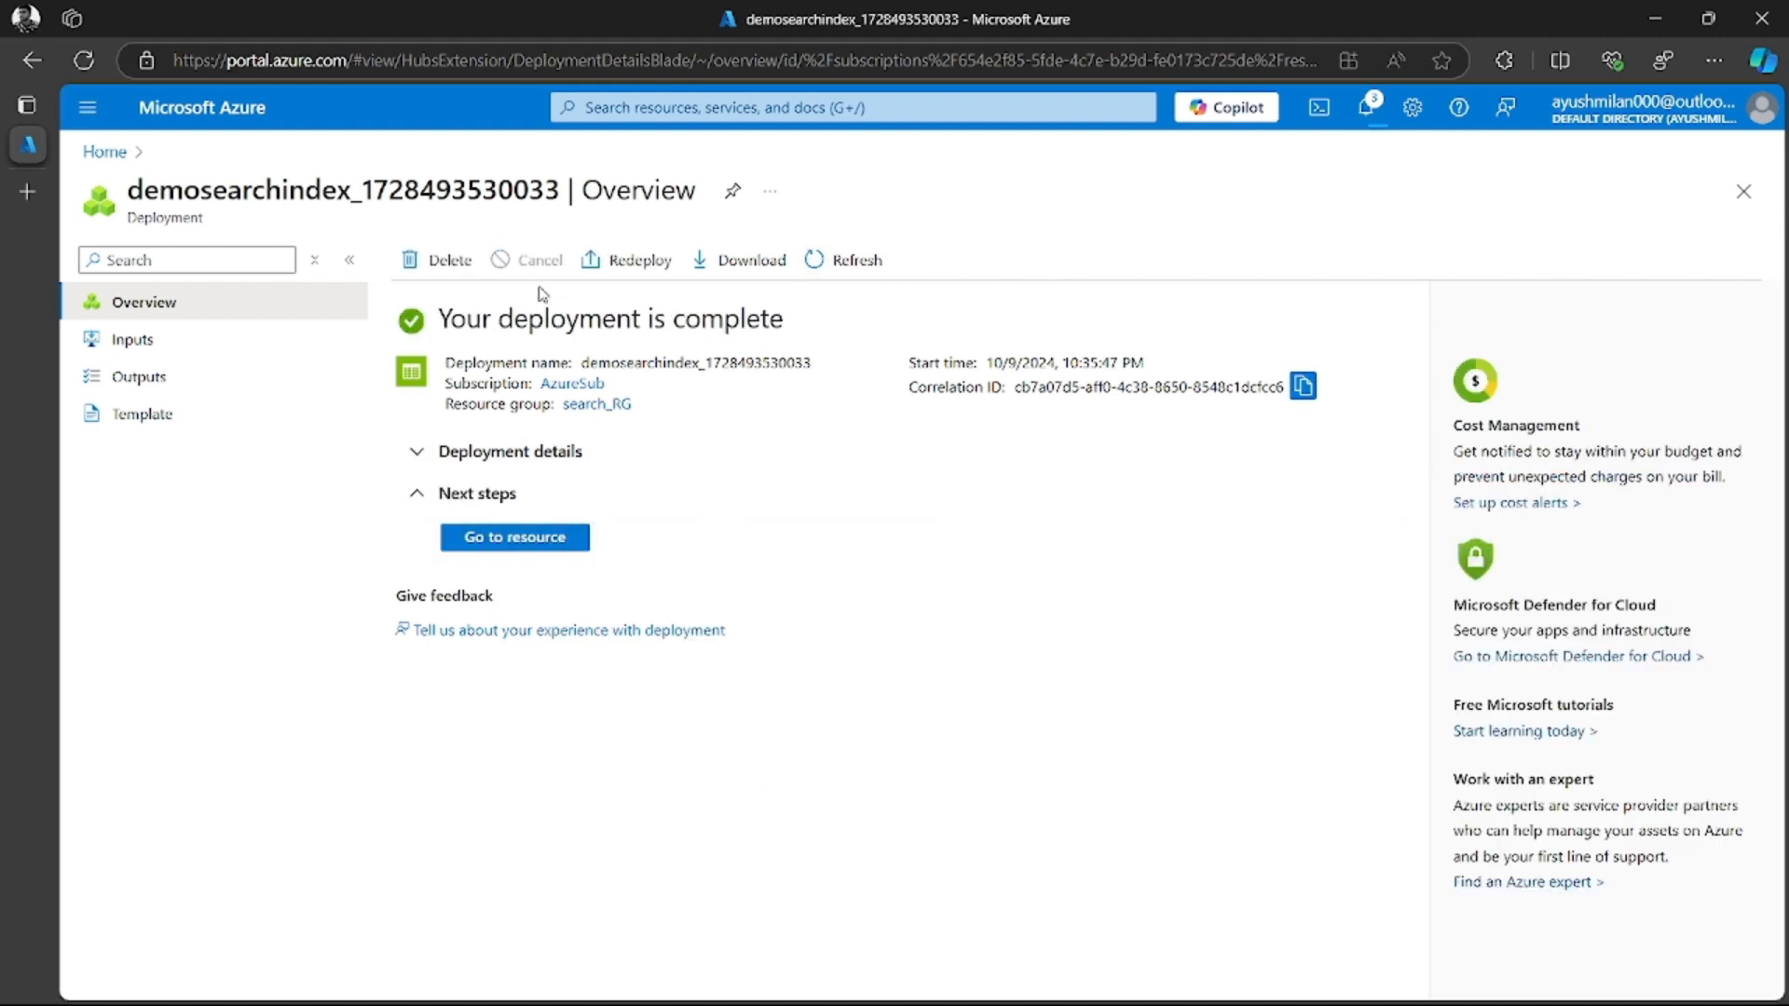
# Open the deployed storage account, enable Allow Blob anonymous access in its configuration and save the change
pyautogui.click(531, 540)
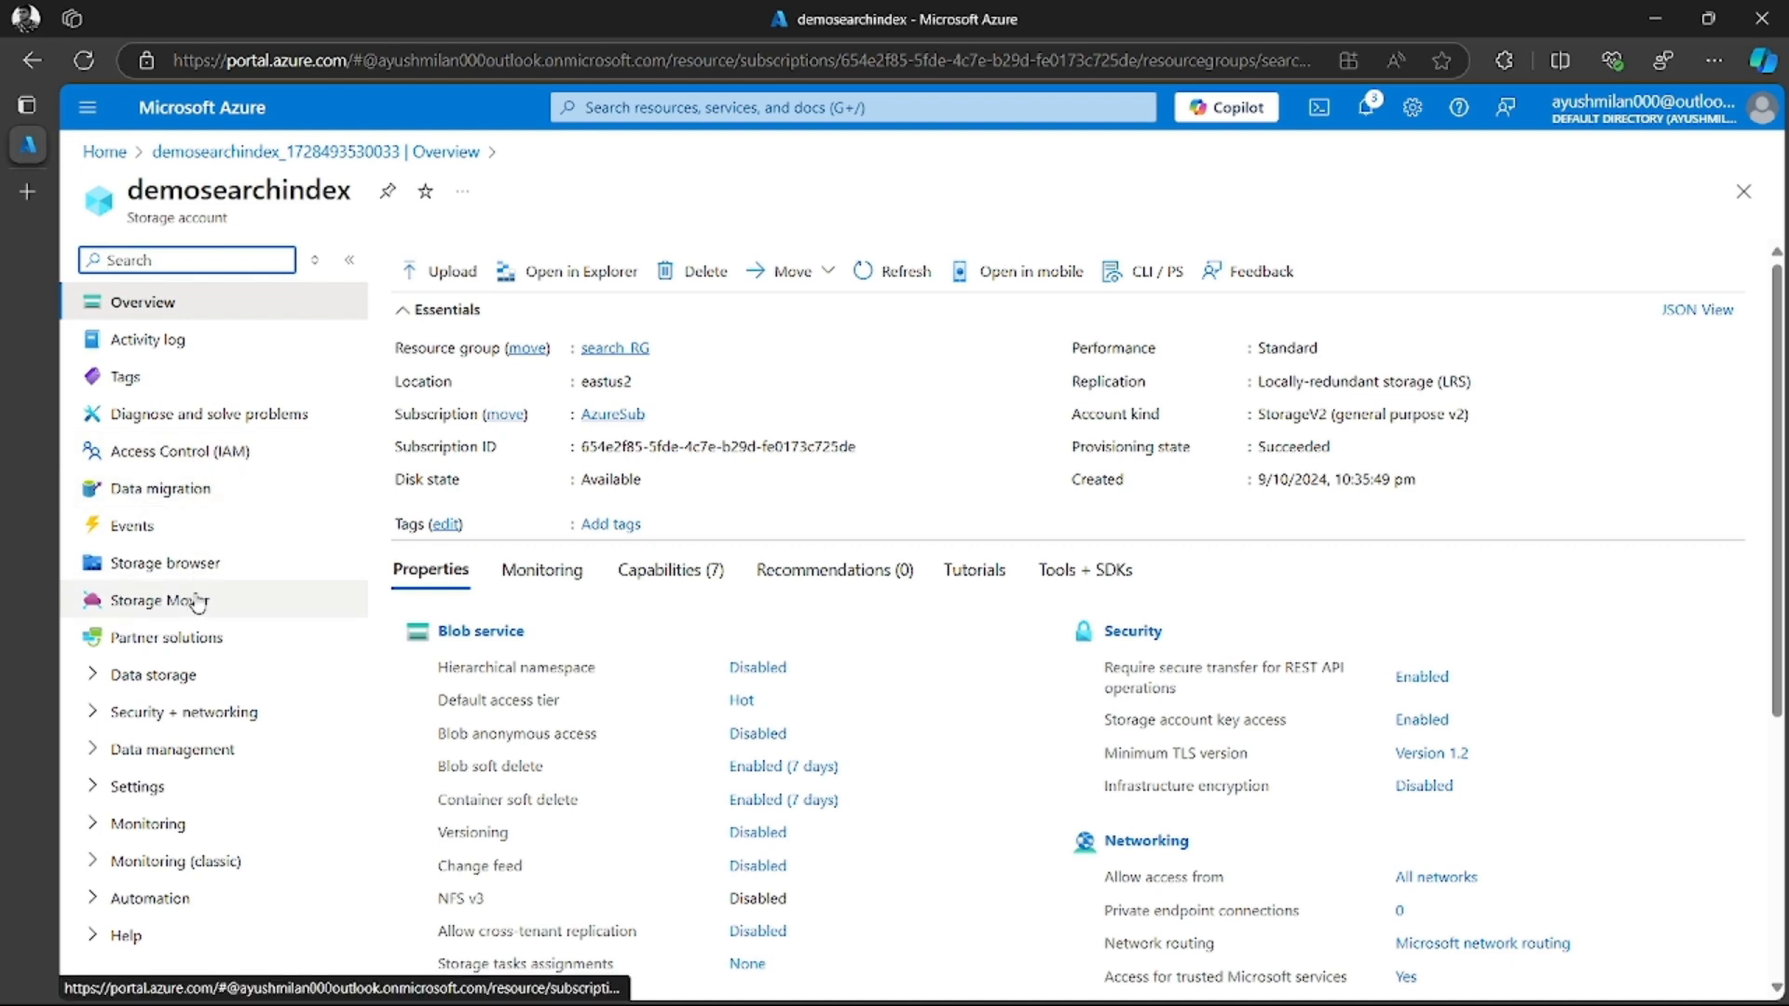
pyautogui.click(138, 788)
pyautogui.click(171, 715)
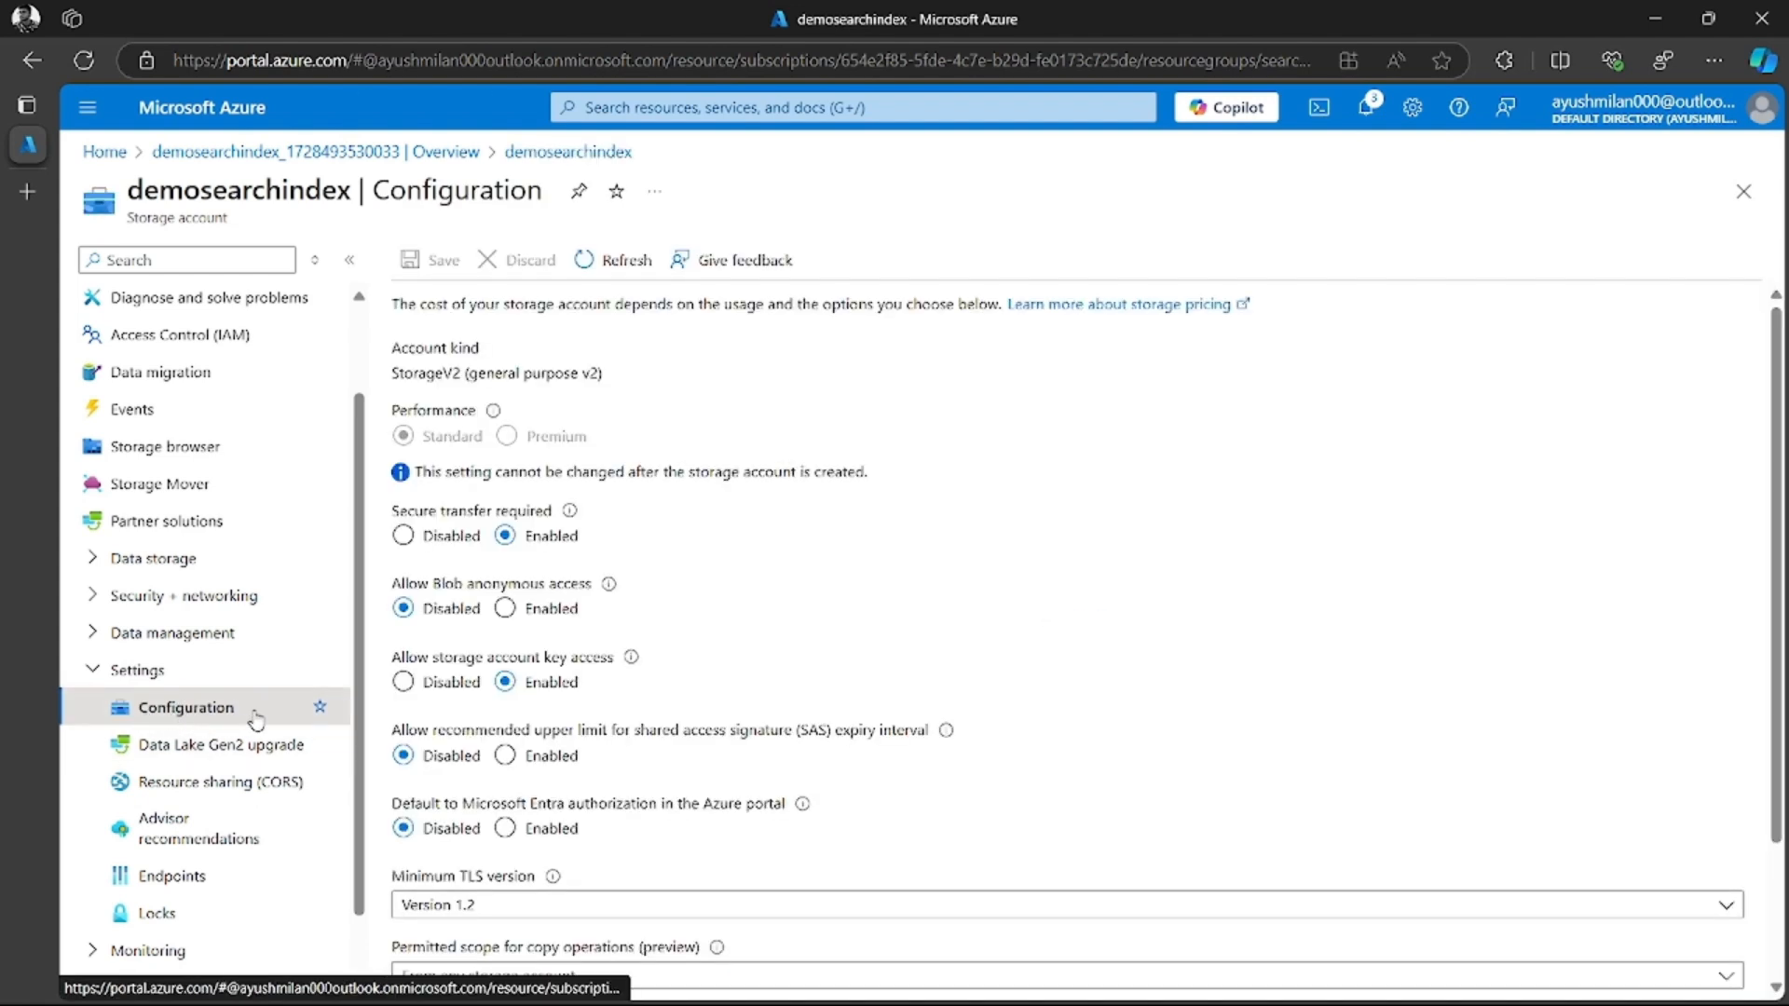
pyautogui.click(504, 610)
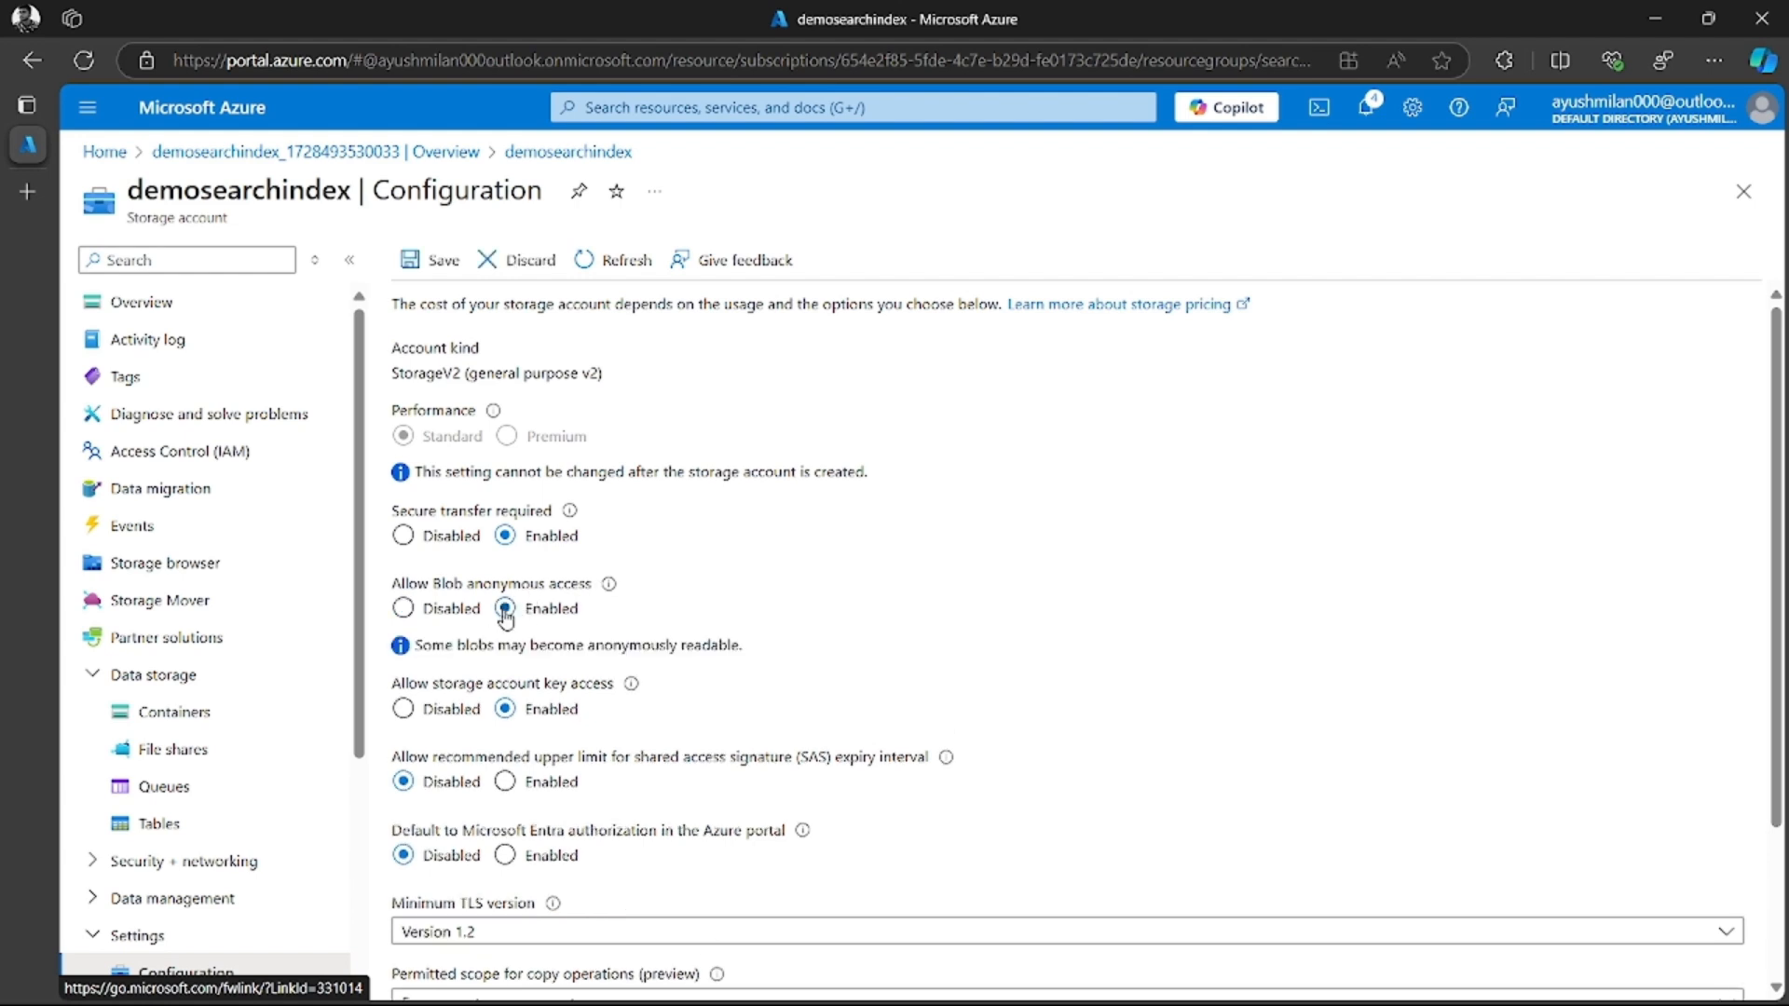
pyautogui.click(431, 260)
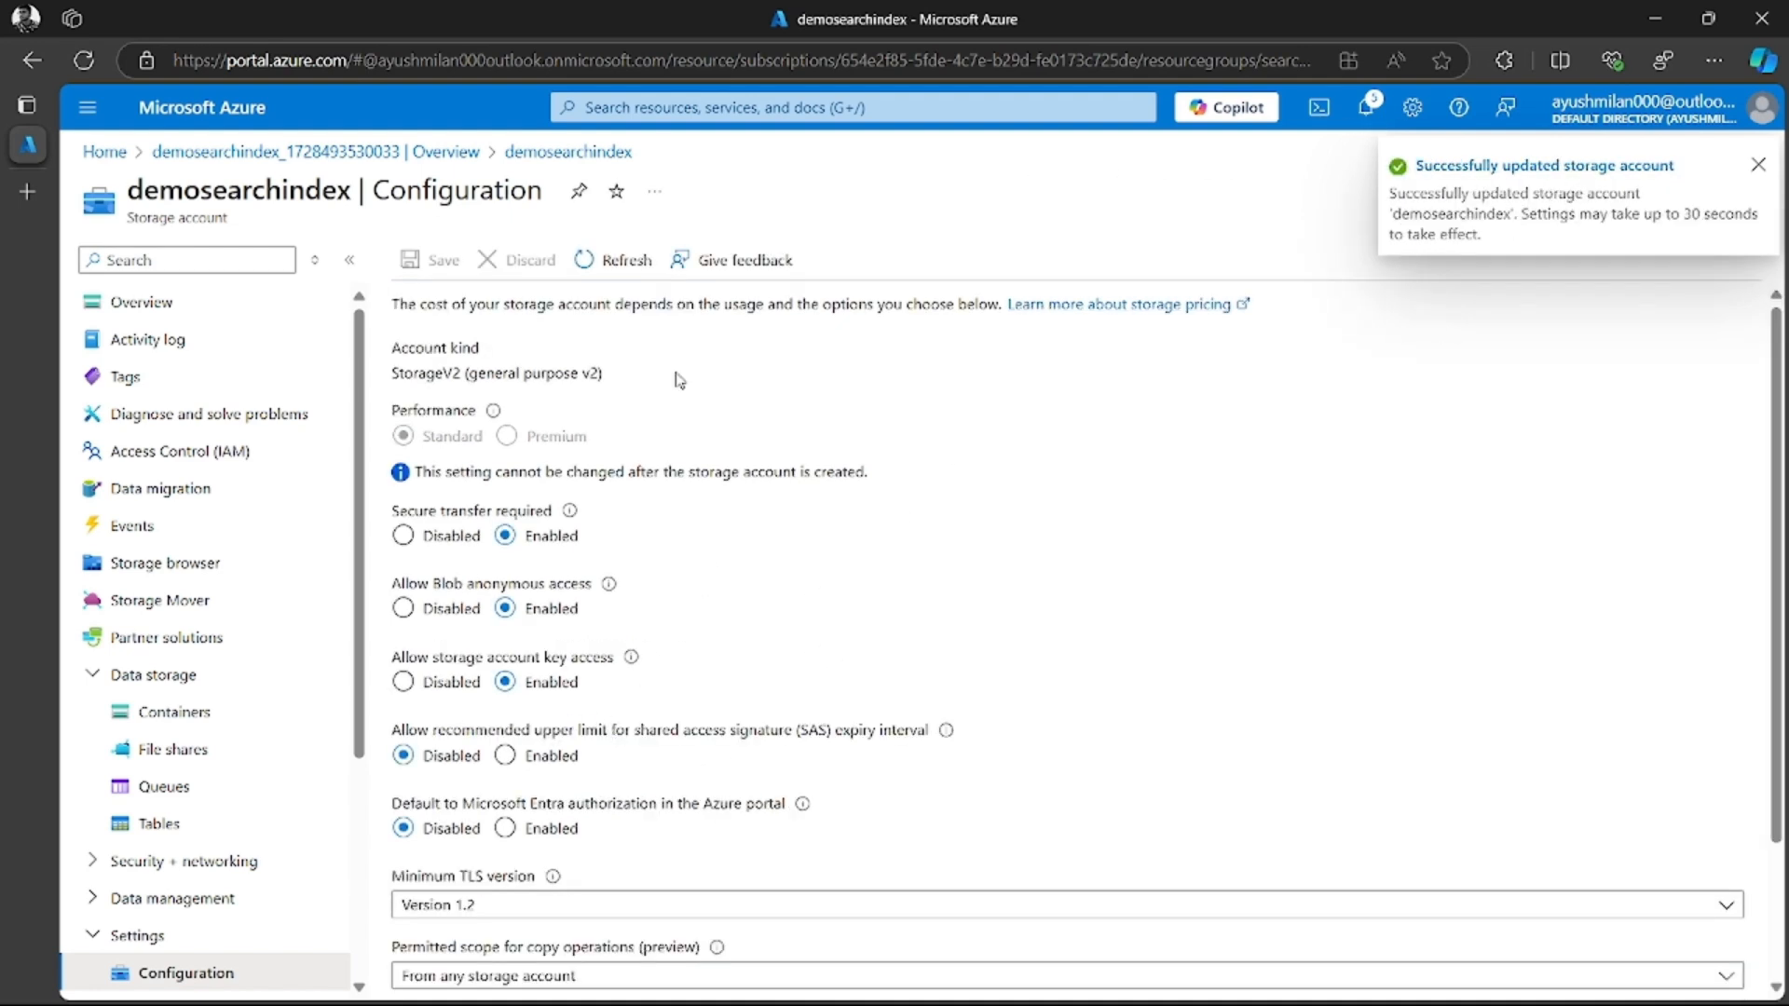
# Open the list of blob containers in the demosearchindex storage account
pyautogui.click(154, 675)
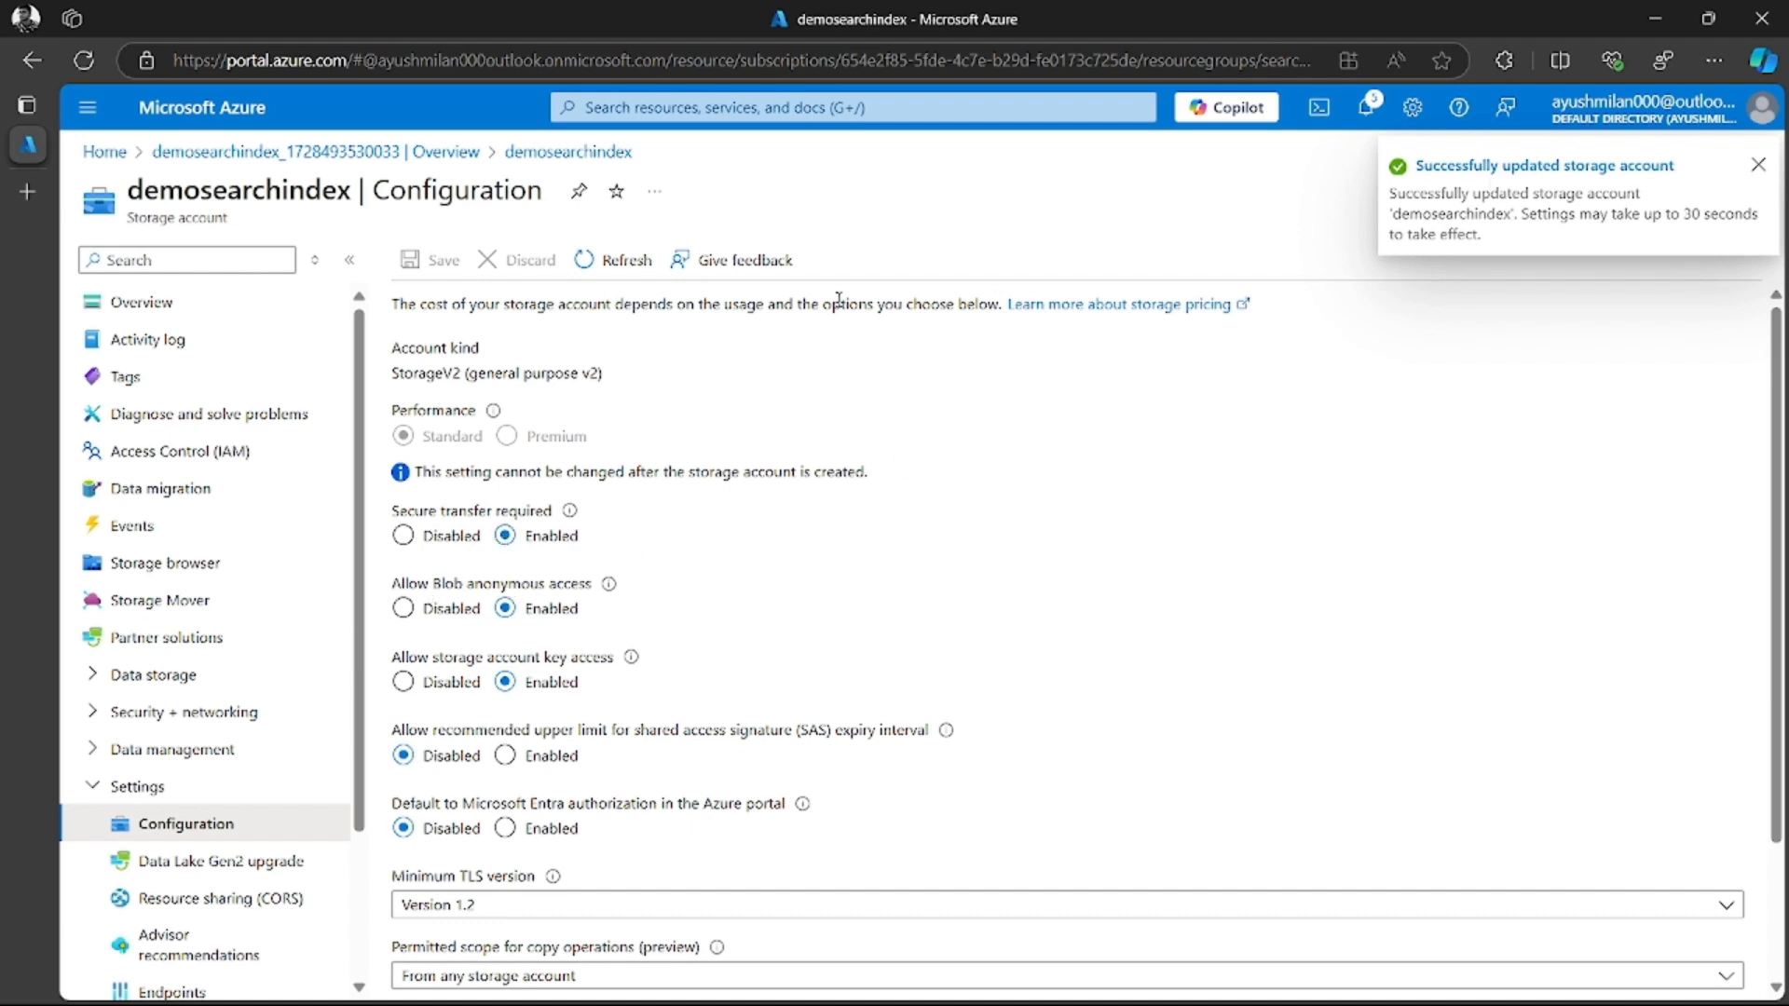
pyautogui.click(635, 268)
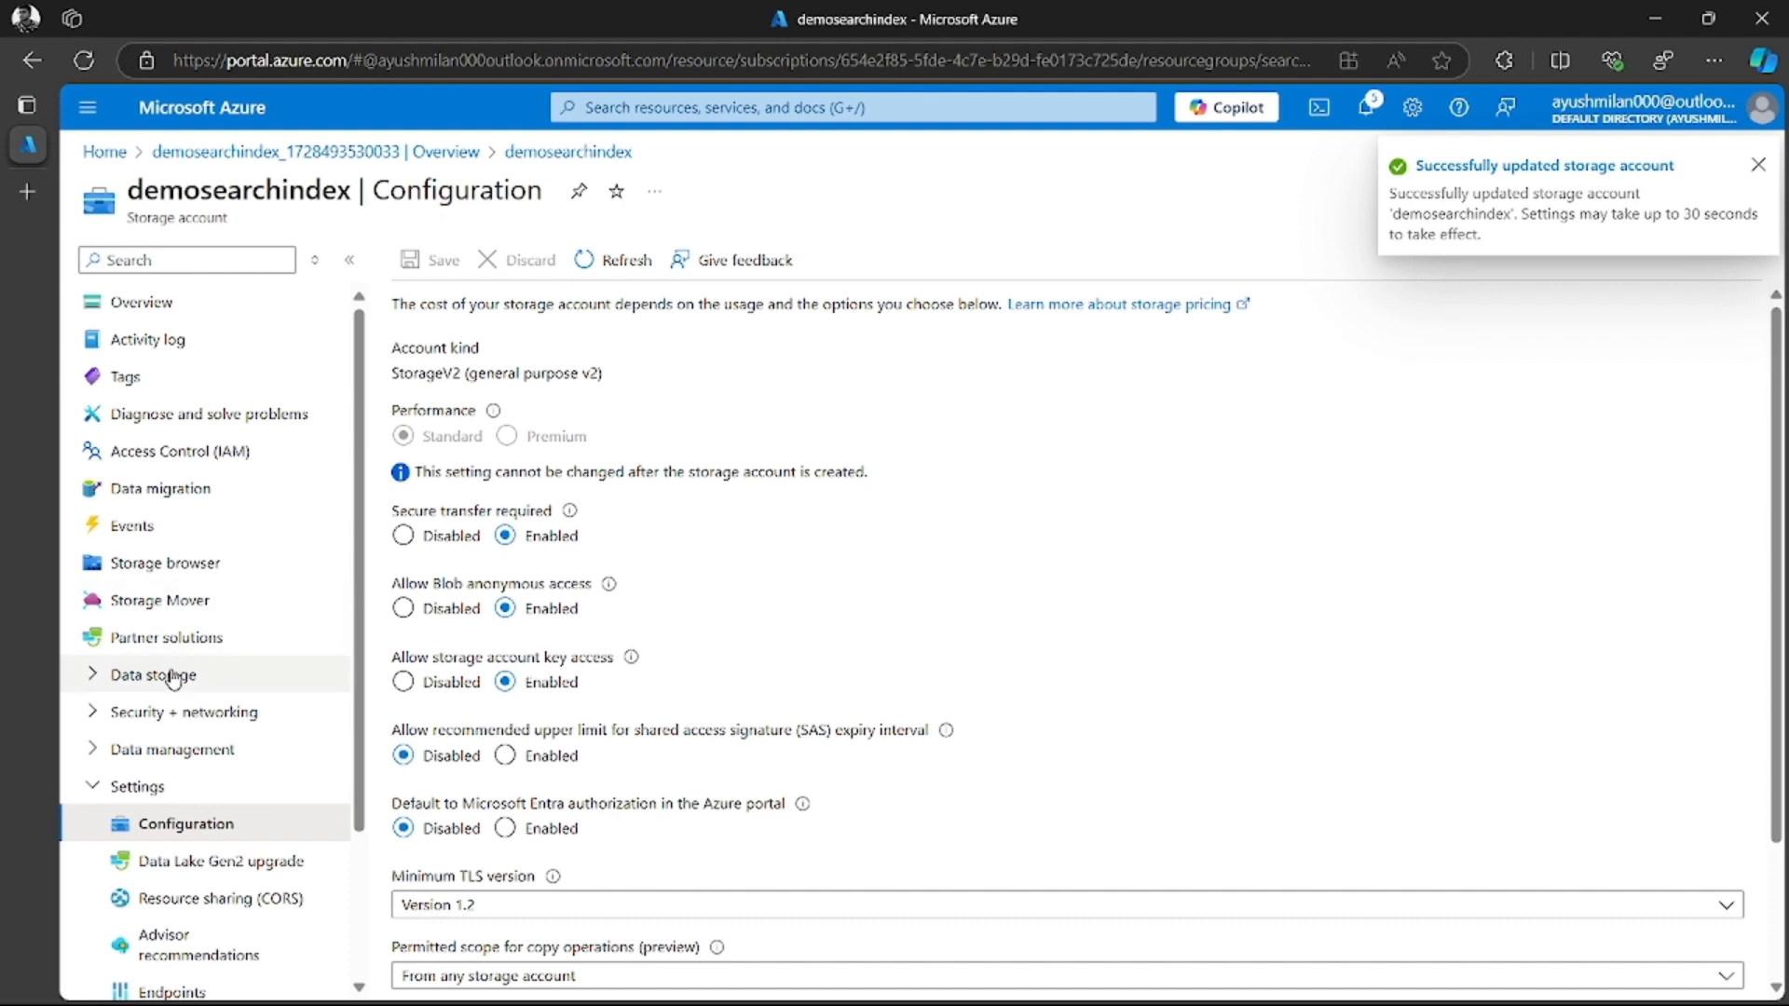
pyautogui.click(108, 795)
pyautogui.click(103, 676)
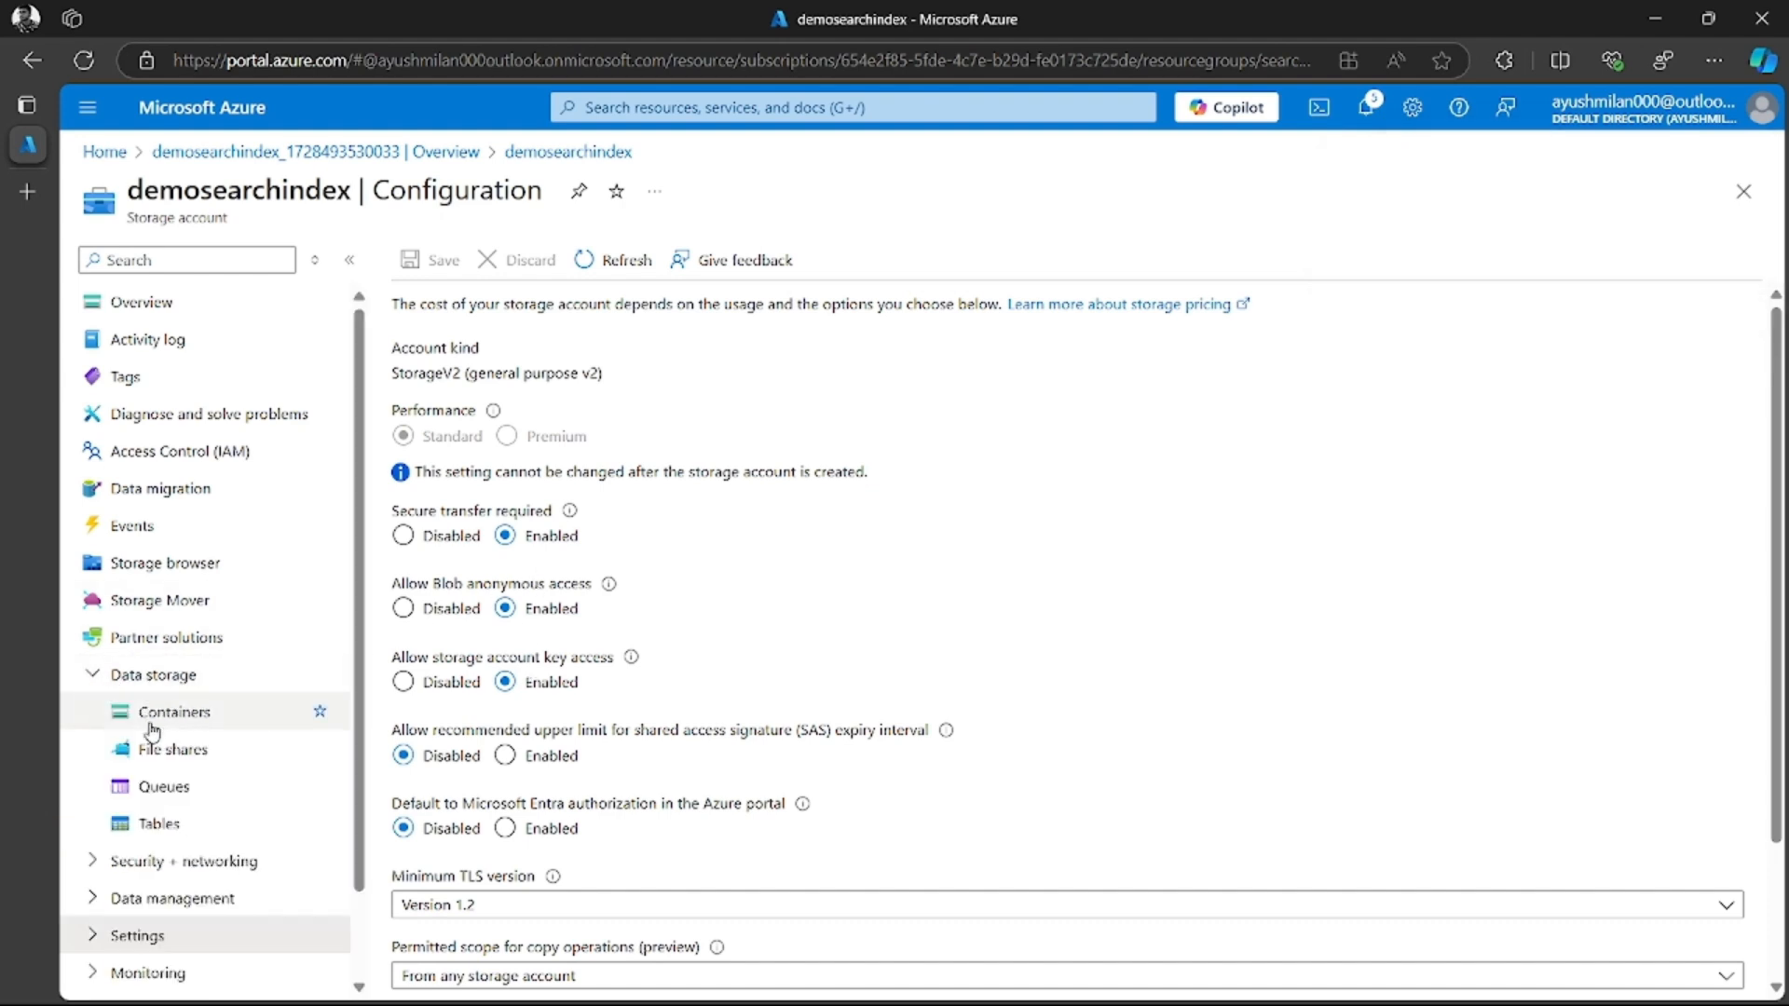
pyautogui.click(204, 723)
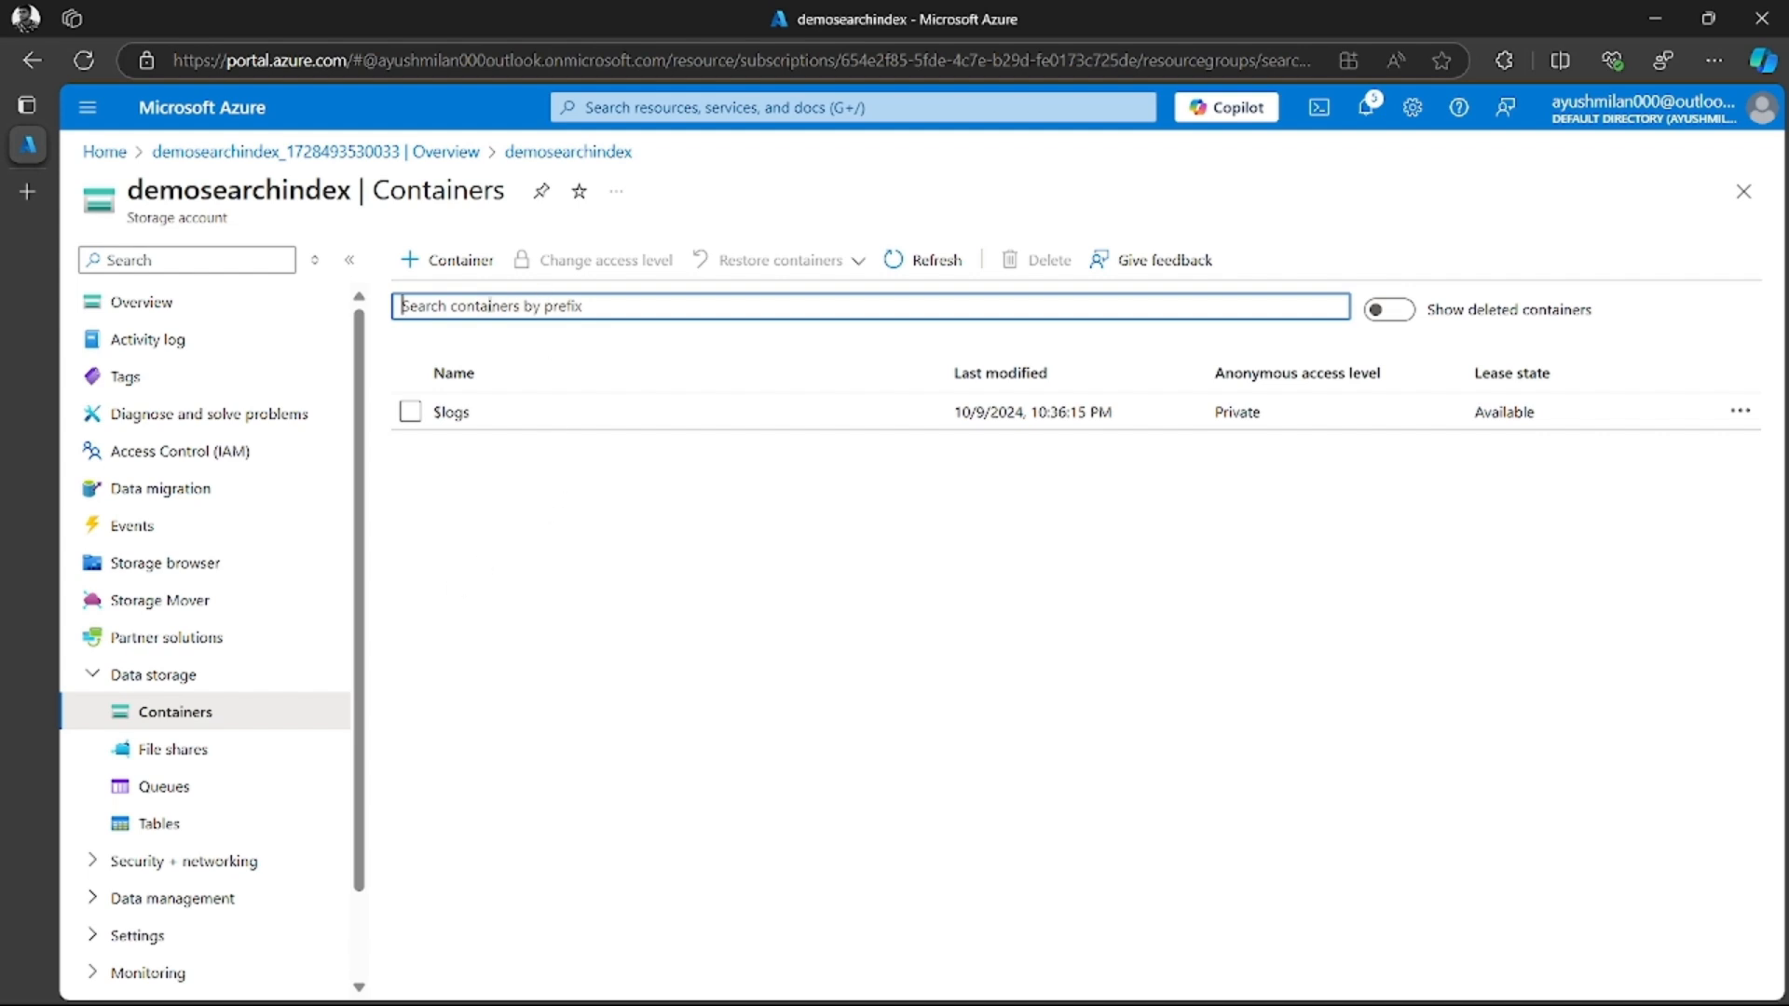
# Create a container named cofffee-reviews with the anonymous access level Container (anonymous read access for containers and blobs)
pyautogui.click(436, 264)
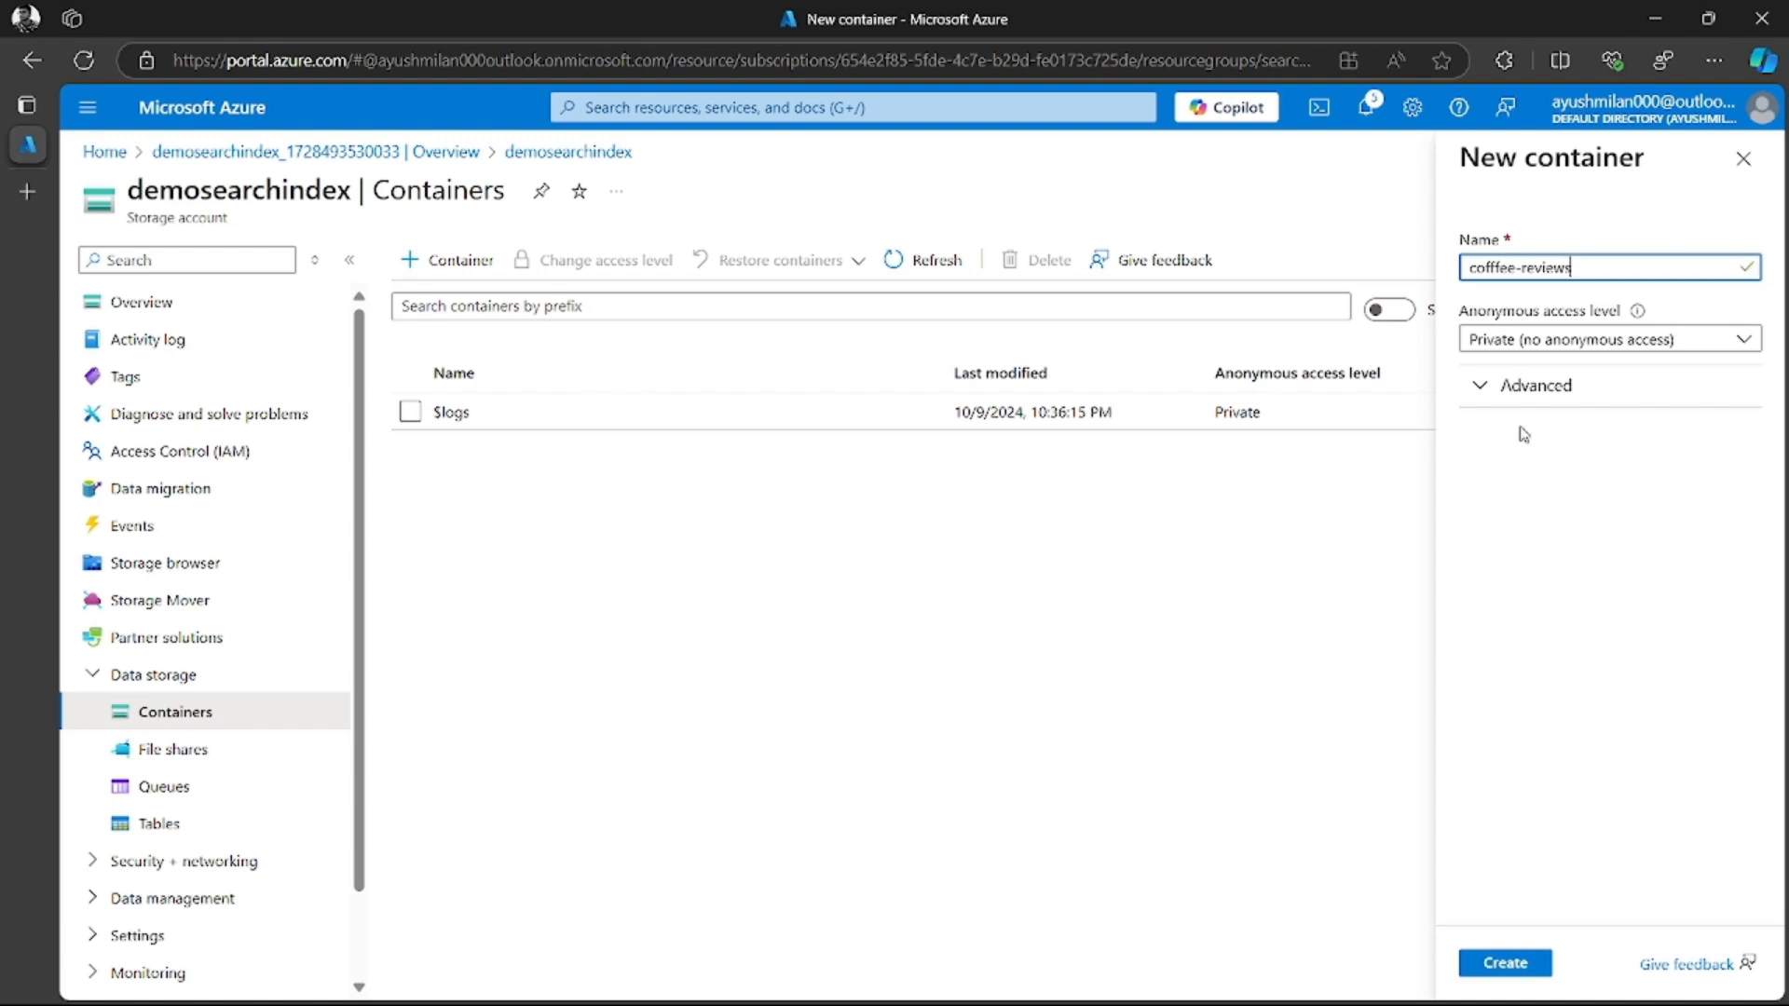
pyautogui.click(1595, 347)
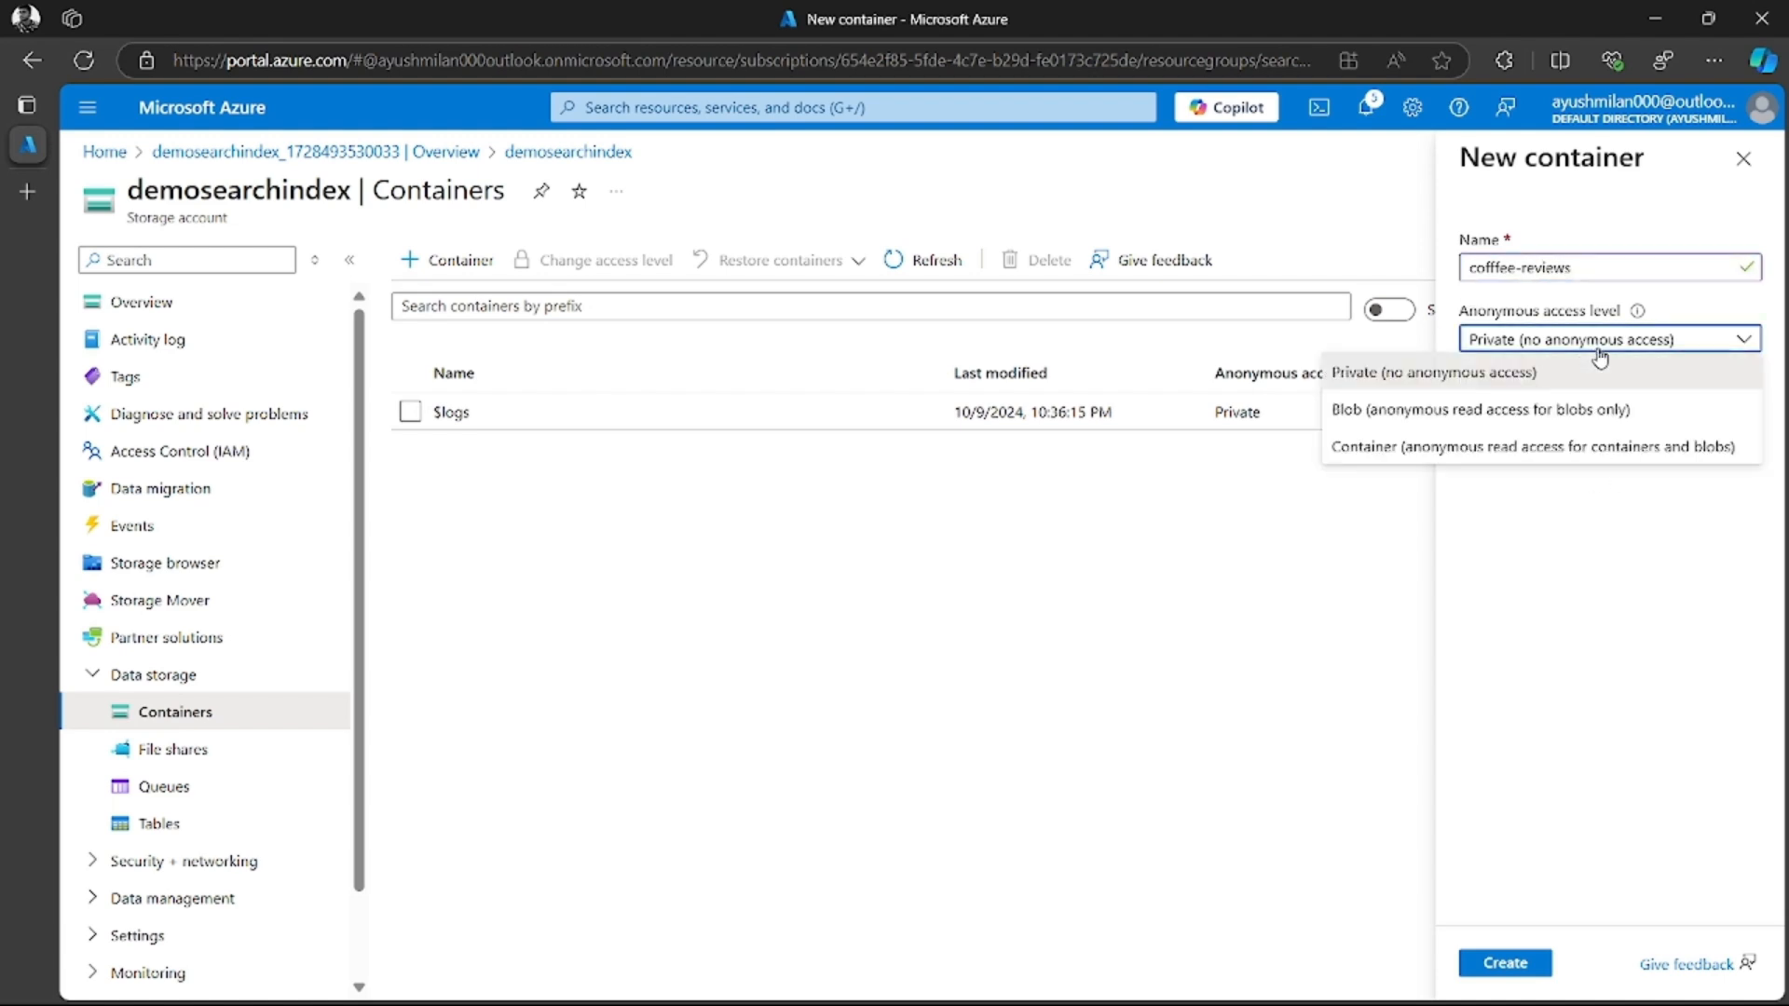
pyautogui.click(1516, 414)
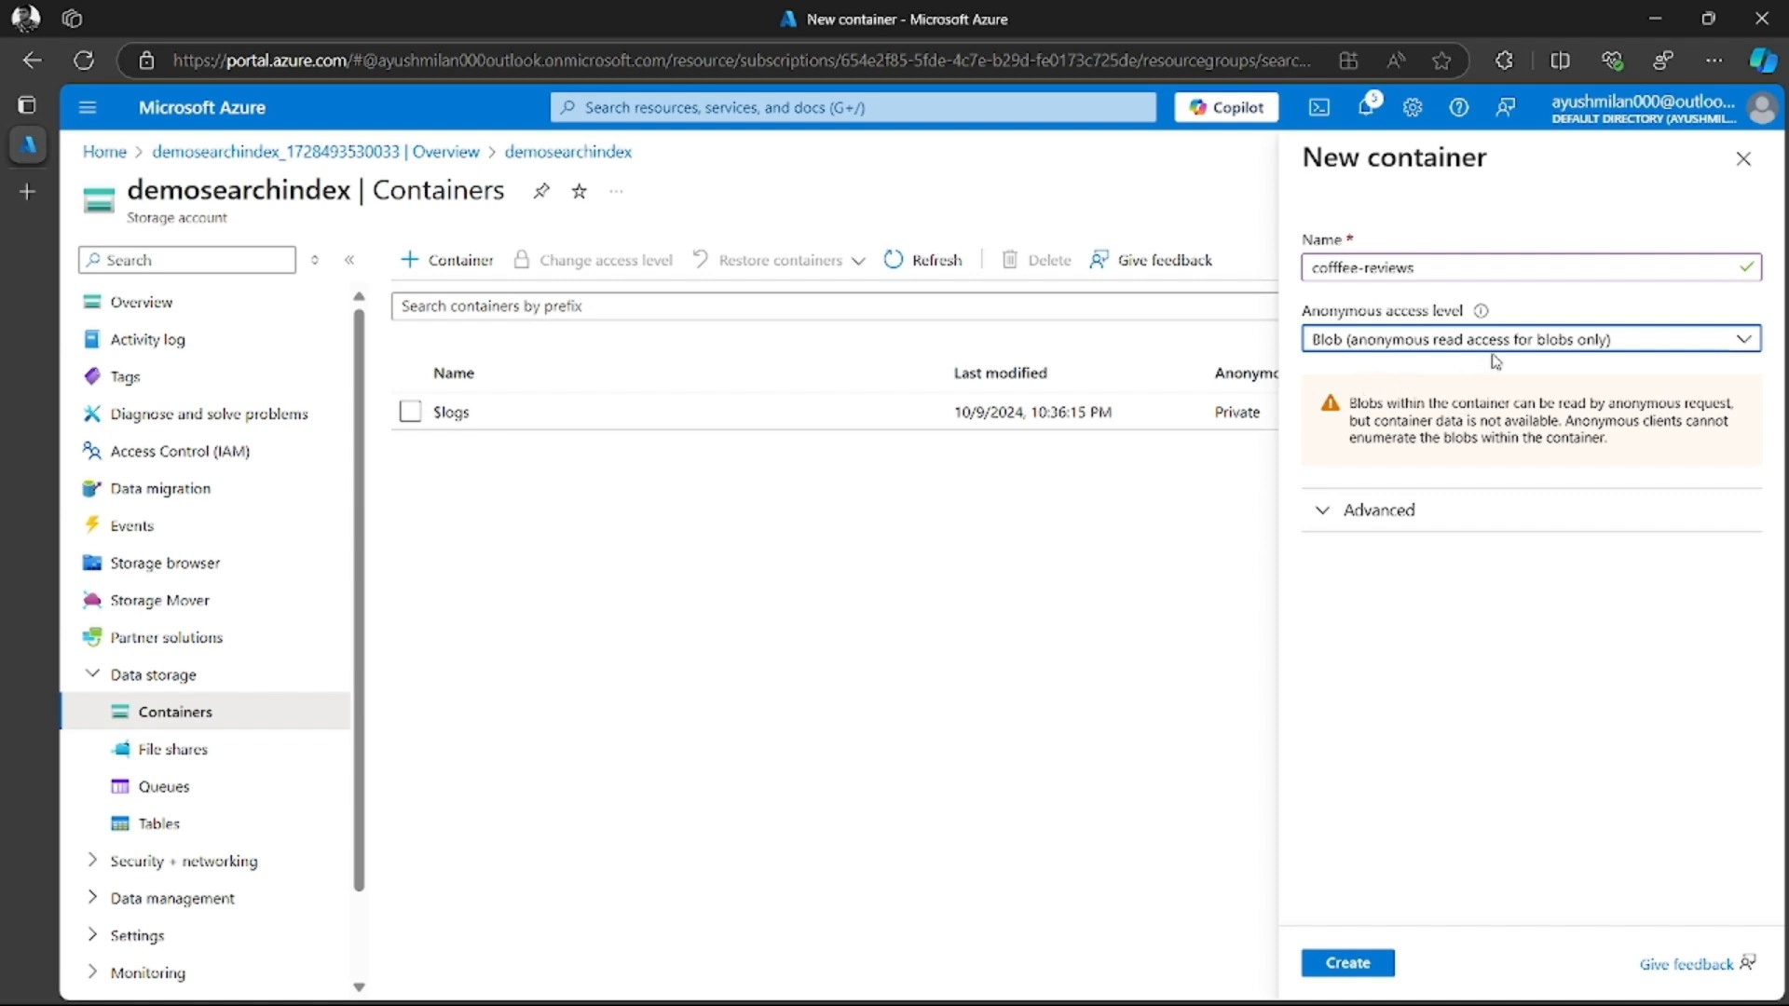
pyautogui.click(1539, 341)
pyautogui.click(1421, 451)
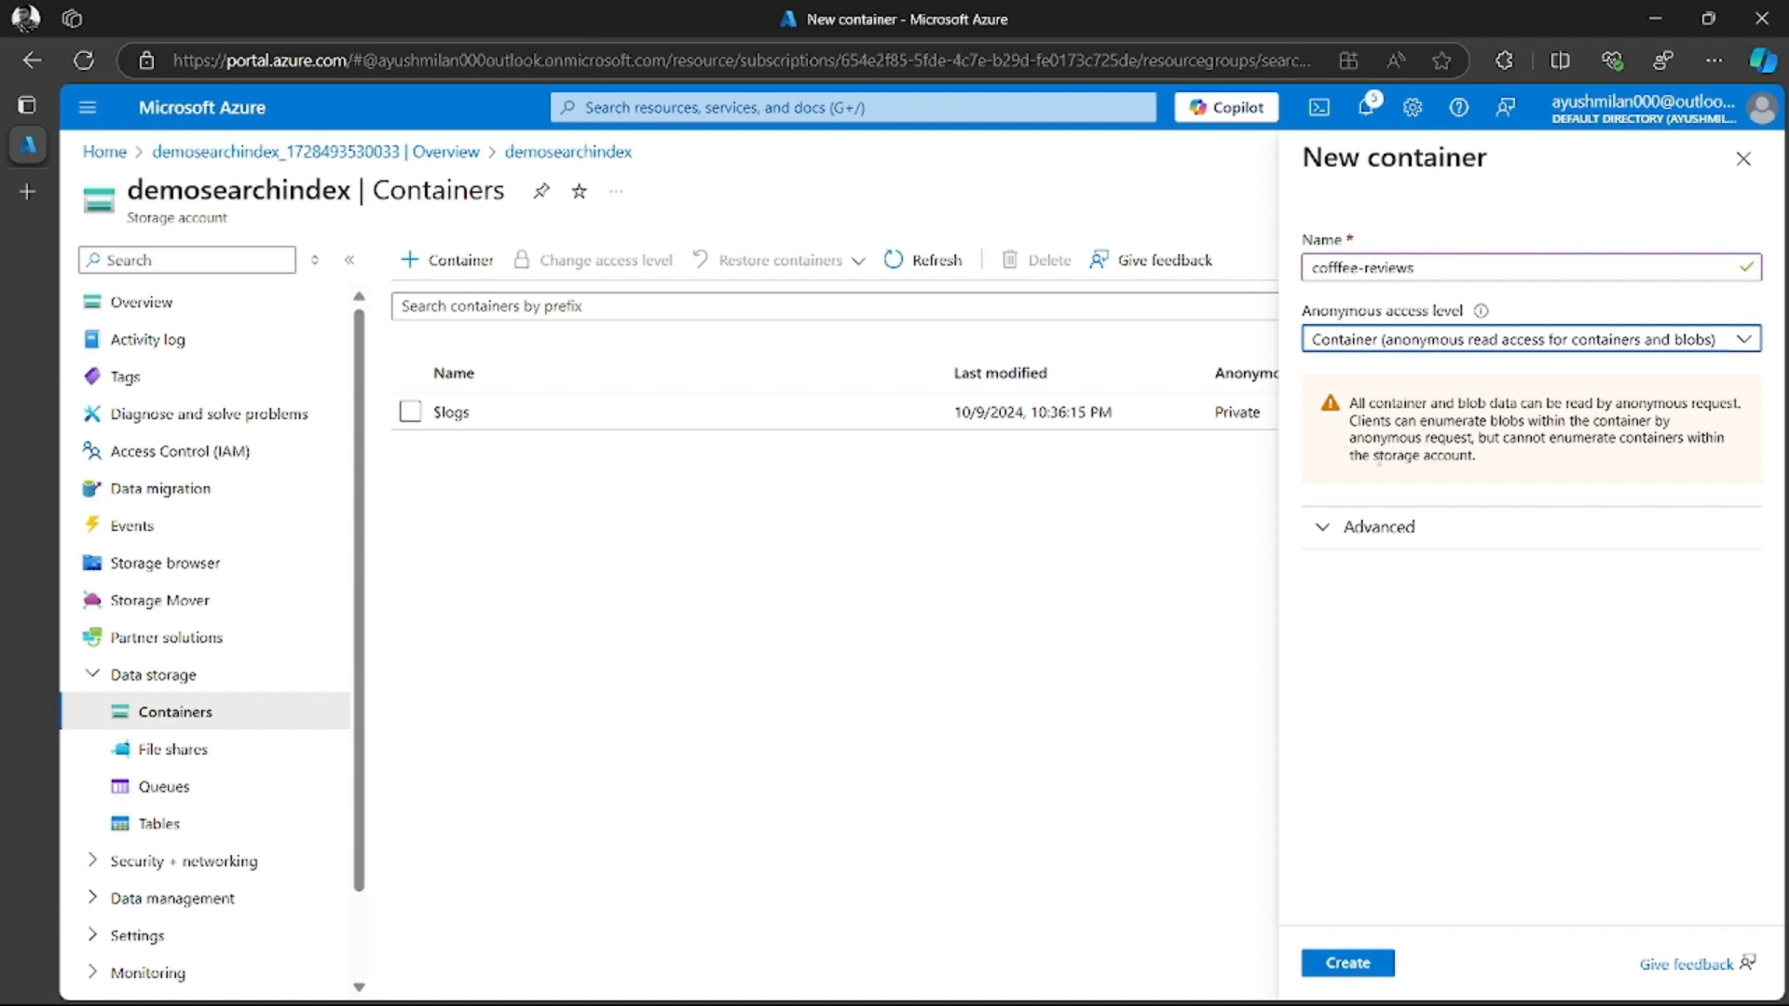
pyautogui.click(1368, 964)
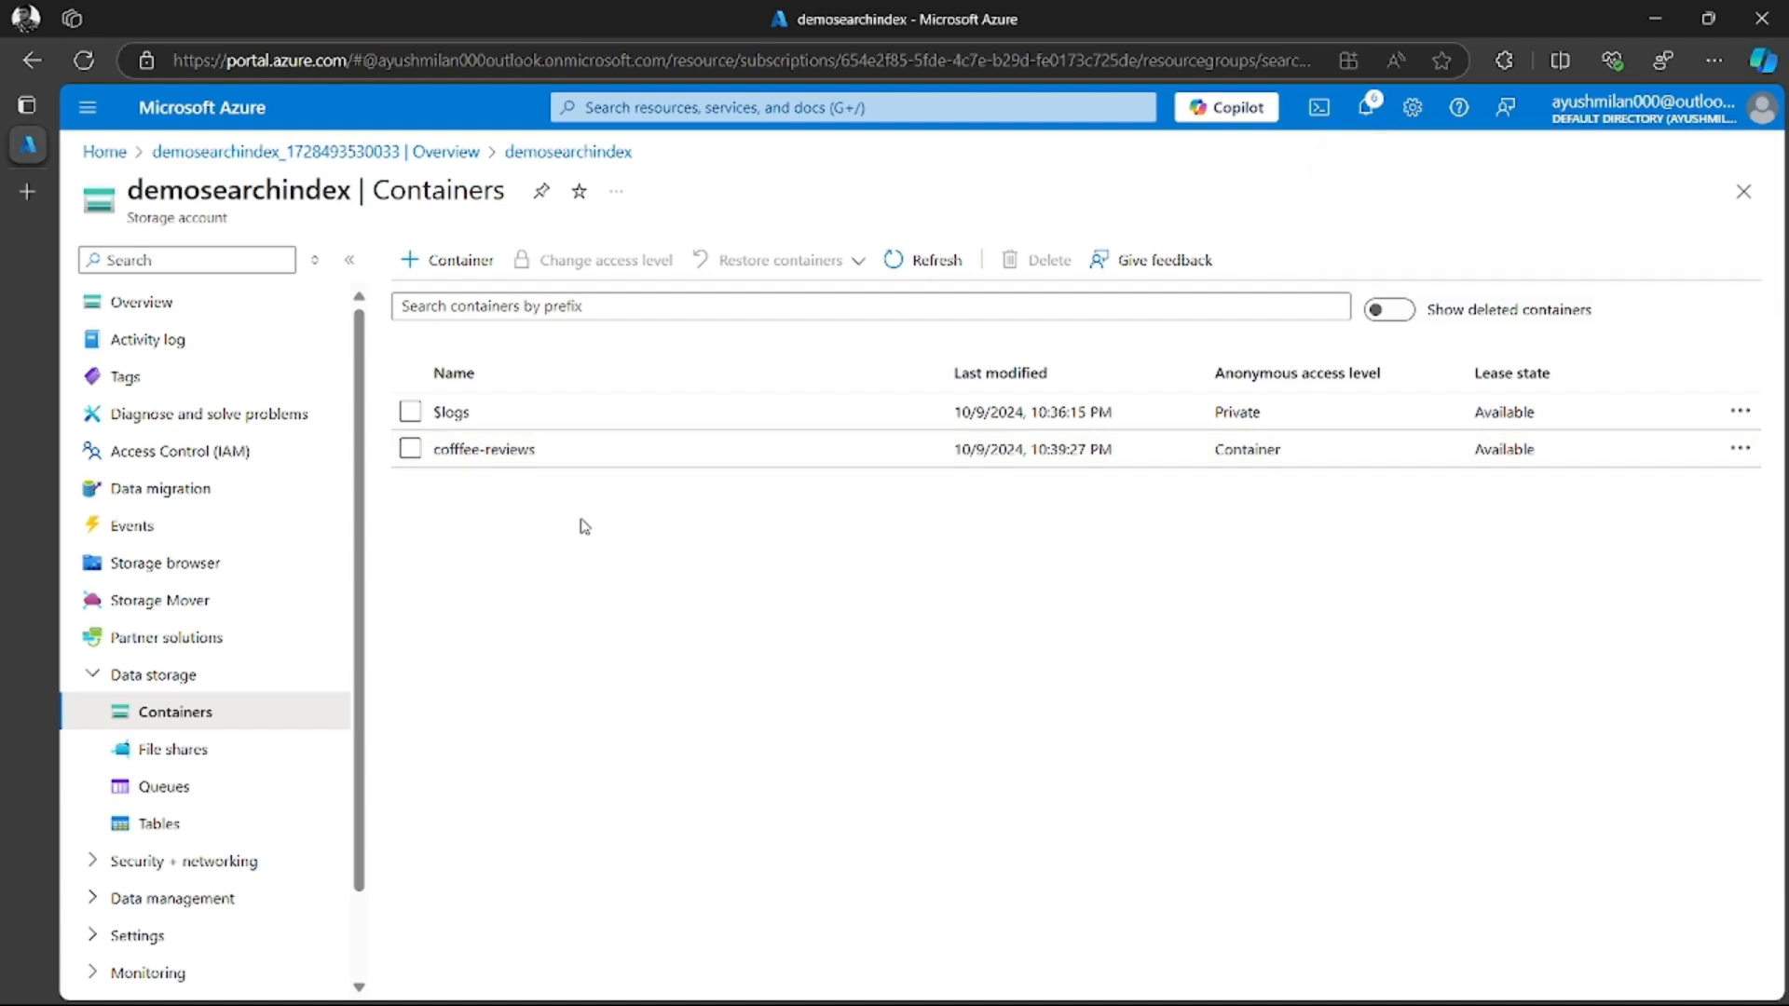
# Open the cofffee-reviews container and choose all nine review documents from the Downloads\review folder for upload
pyautogui.click(486, 451)
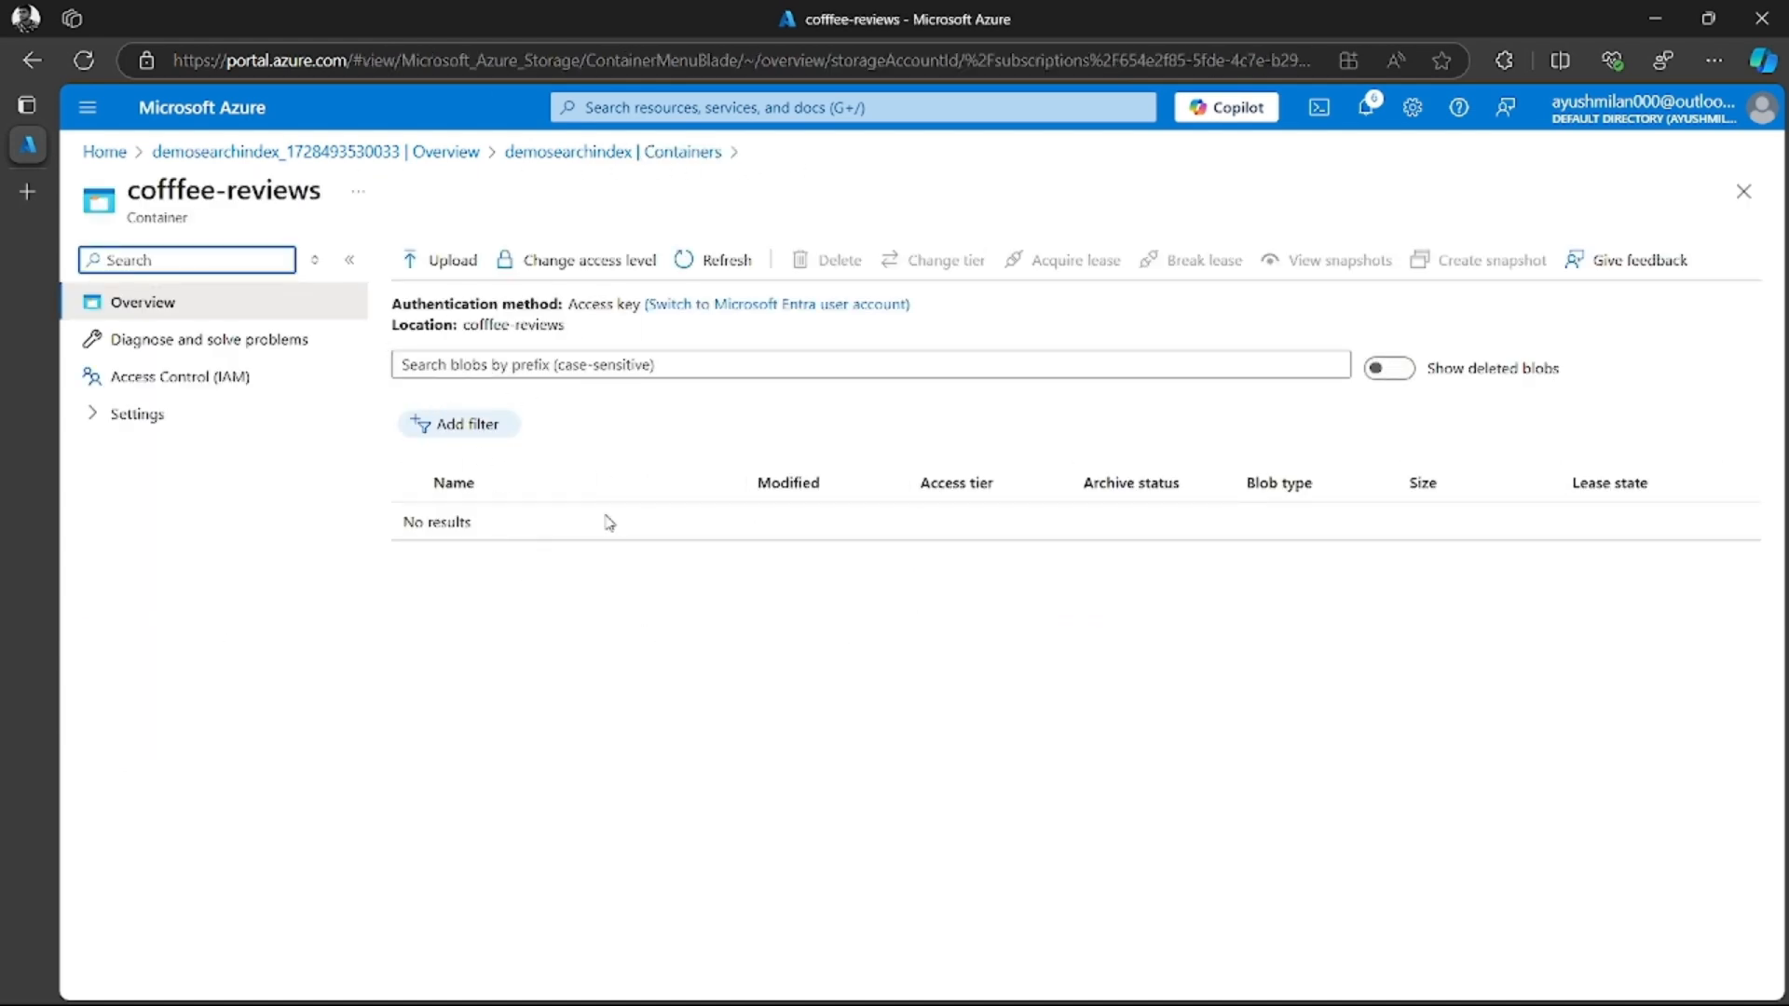
pyautogui.click(446, 265)
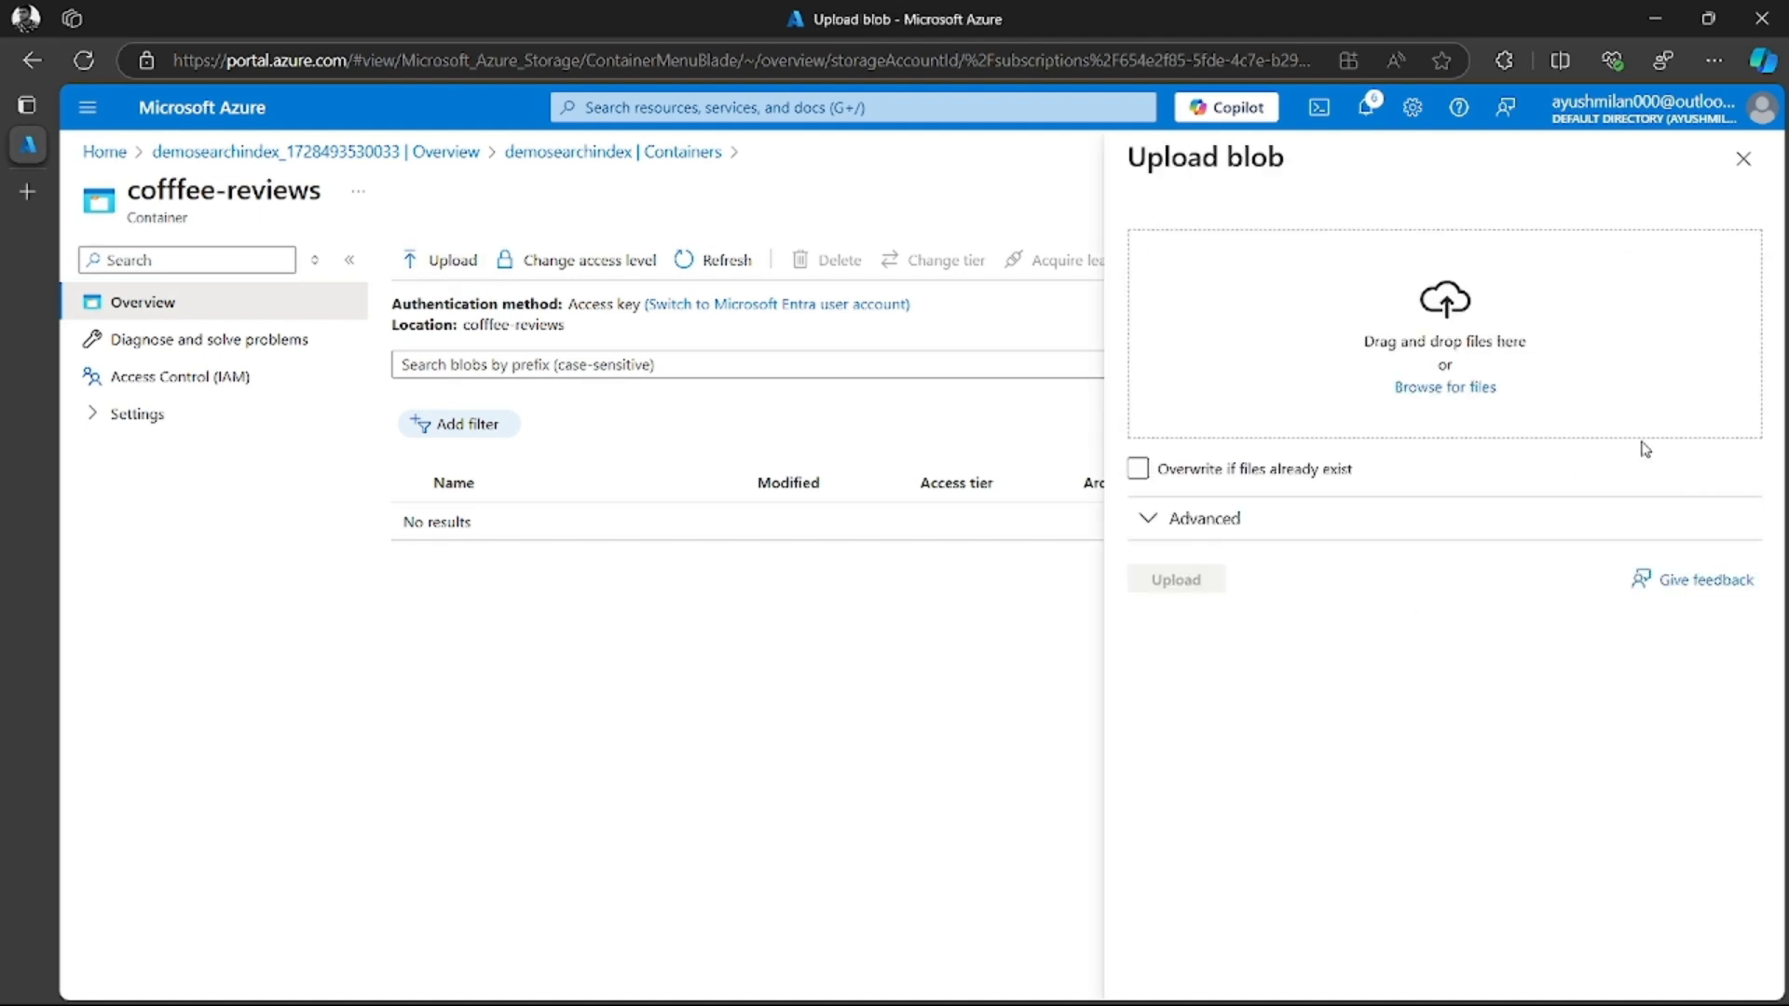
pyautogui.click(1445, 387)
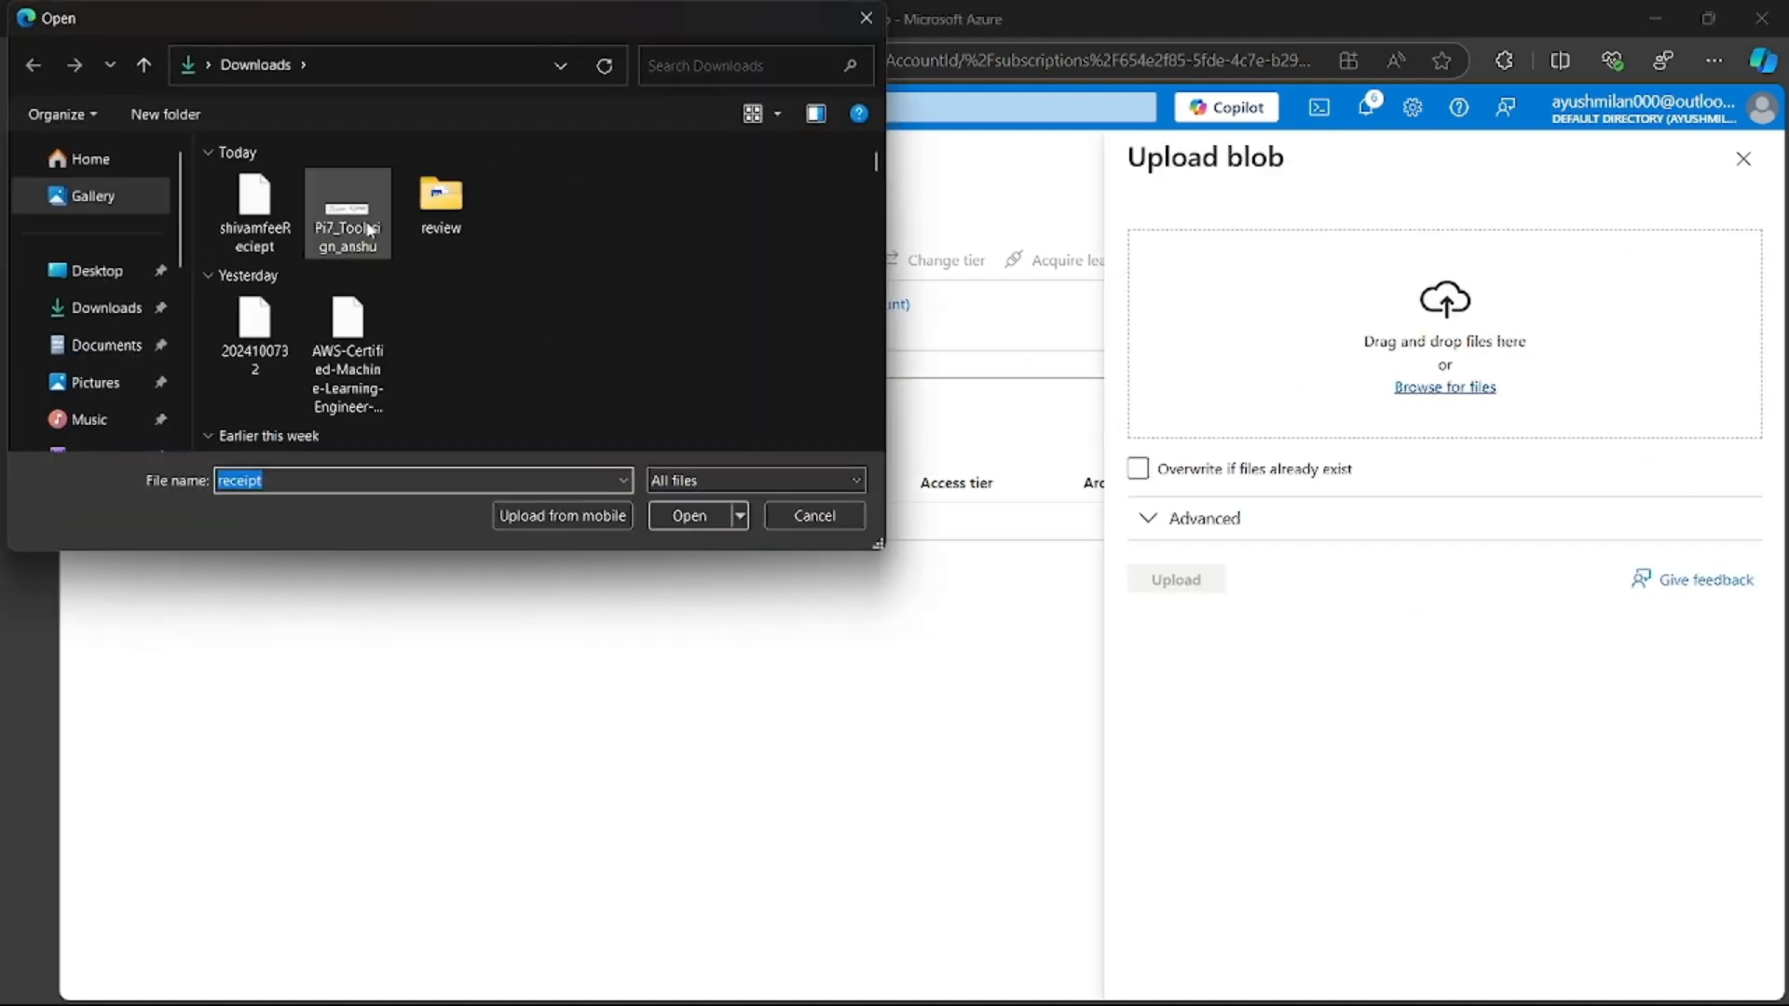
pyautogui.doubleClick(447, 210)
pyautogui.scroll(1, 360, 311)
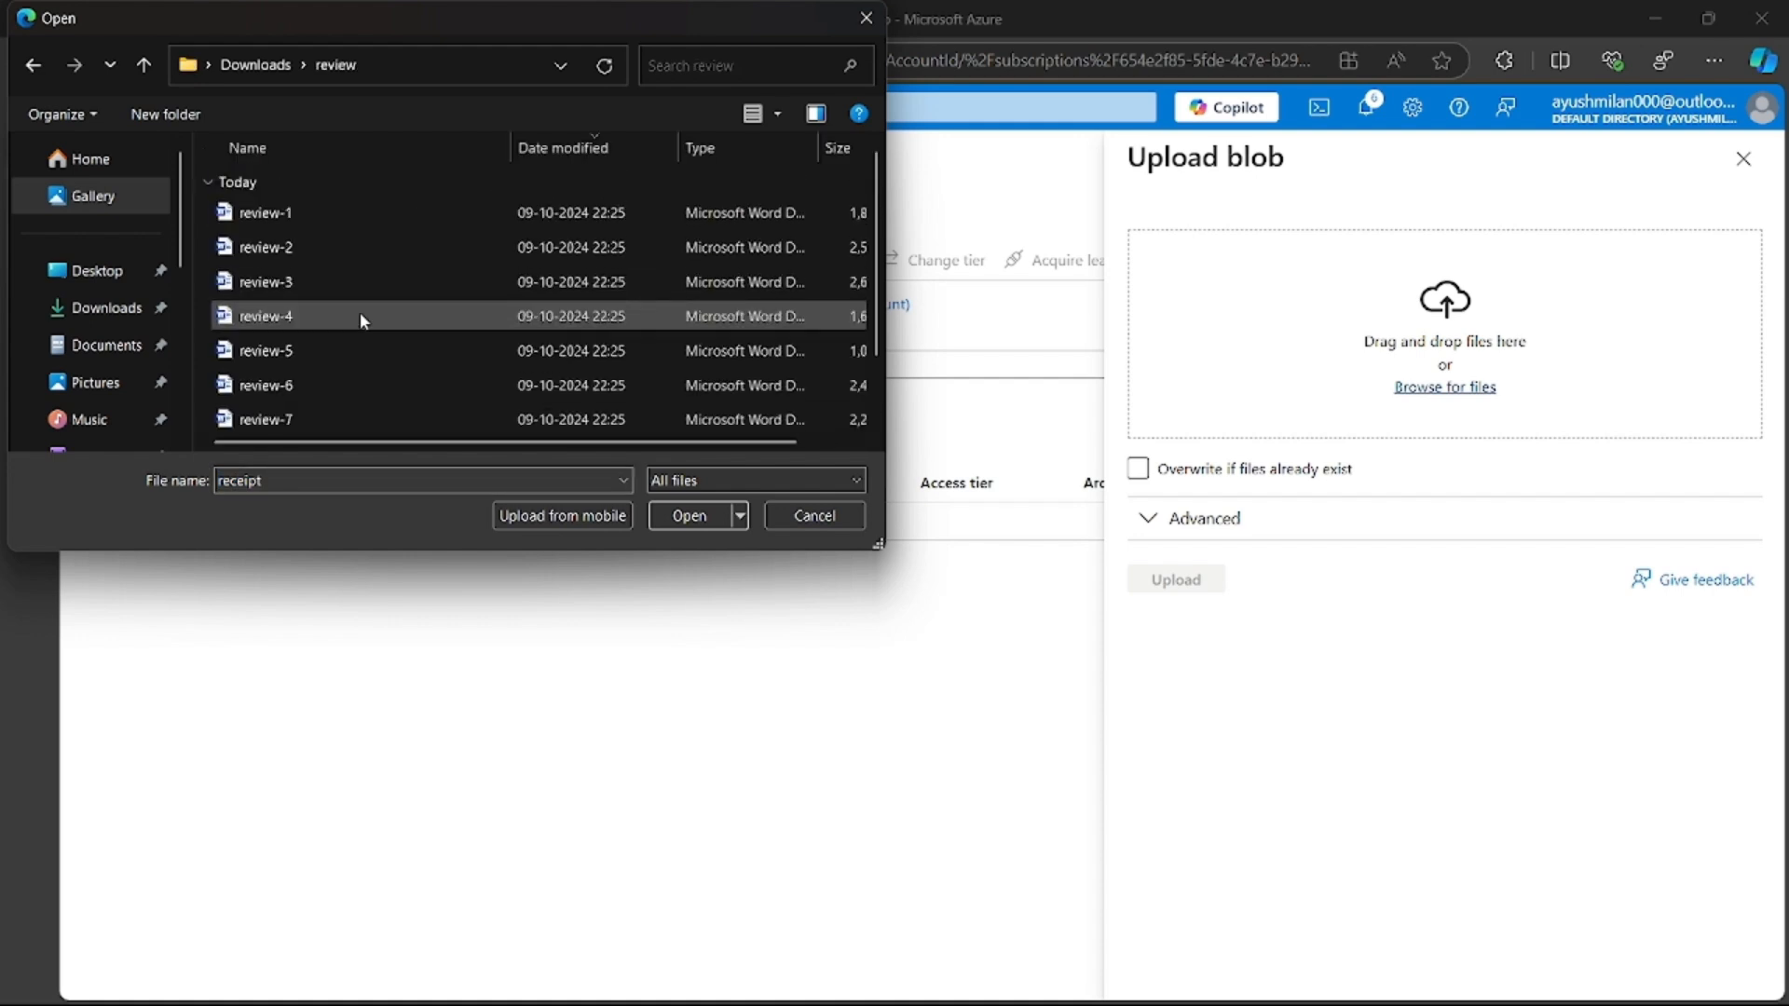
pyautogui.scroll(-1, 347, 391)
pyautogui.scroll(1, 331, 378)
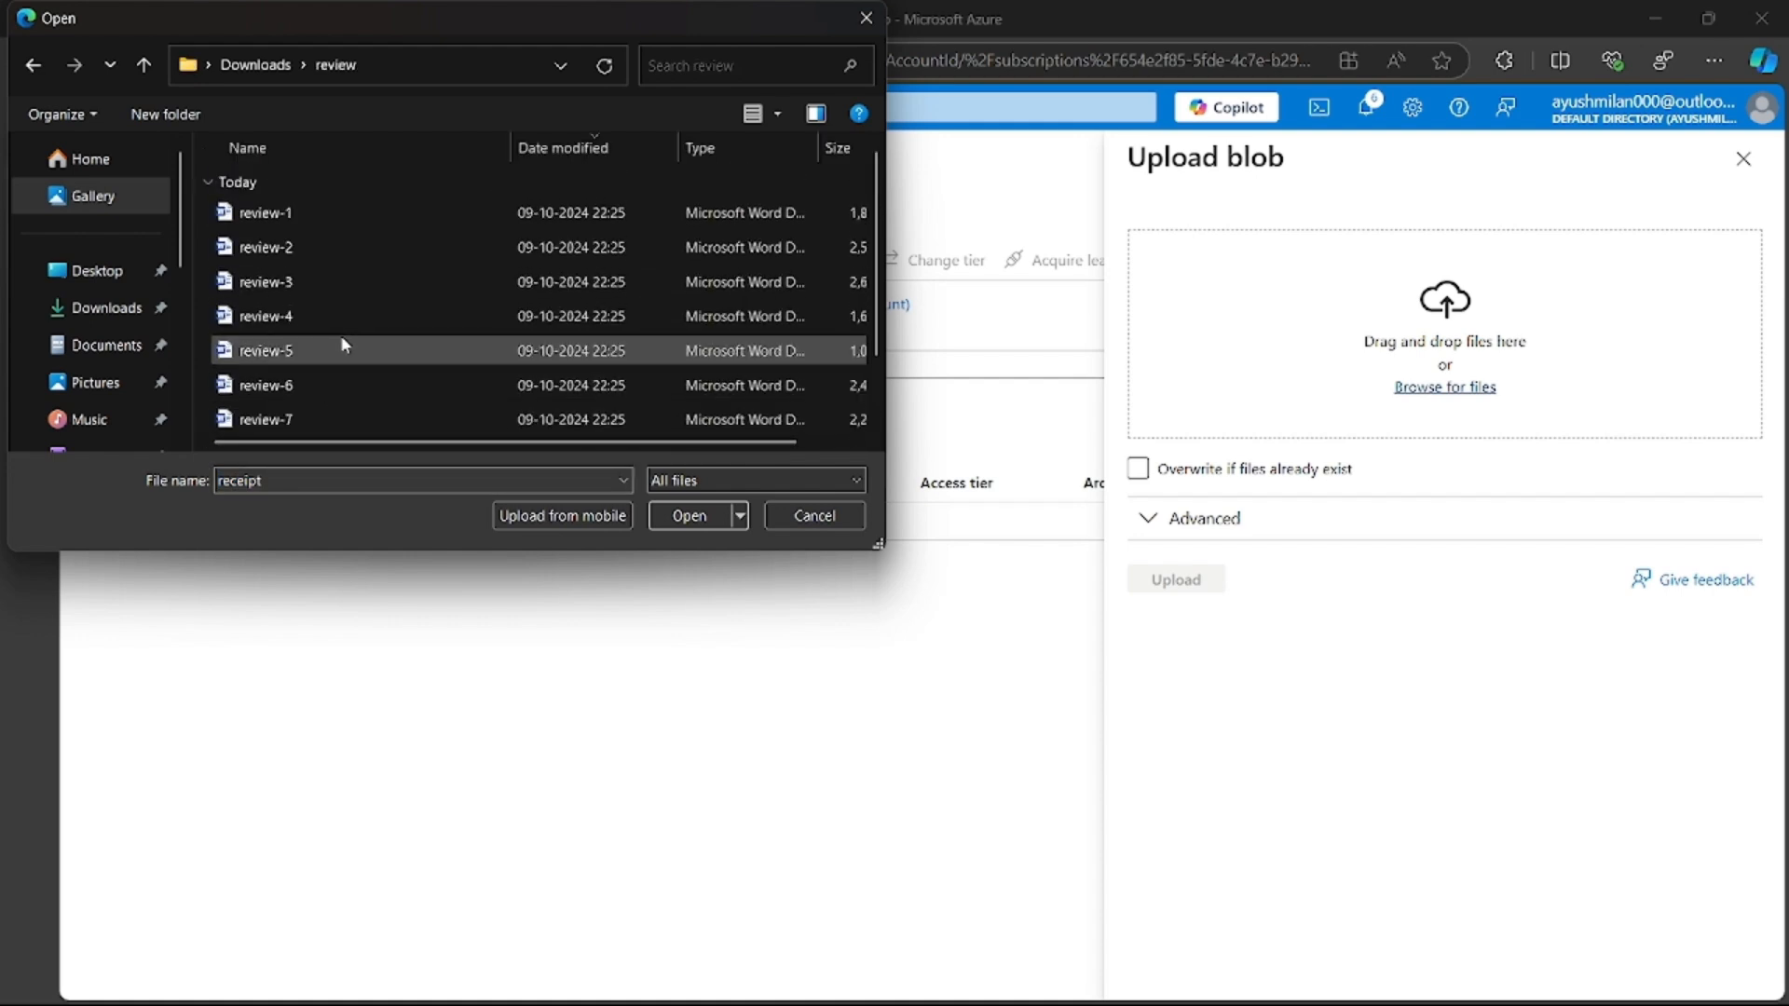
pyautogui.hotkey('ctrl', 'a')
pyautogui.click(690, 516)
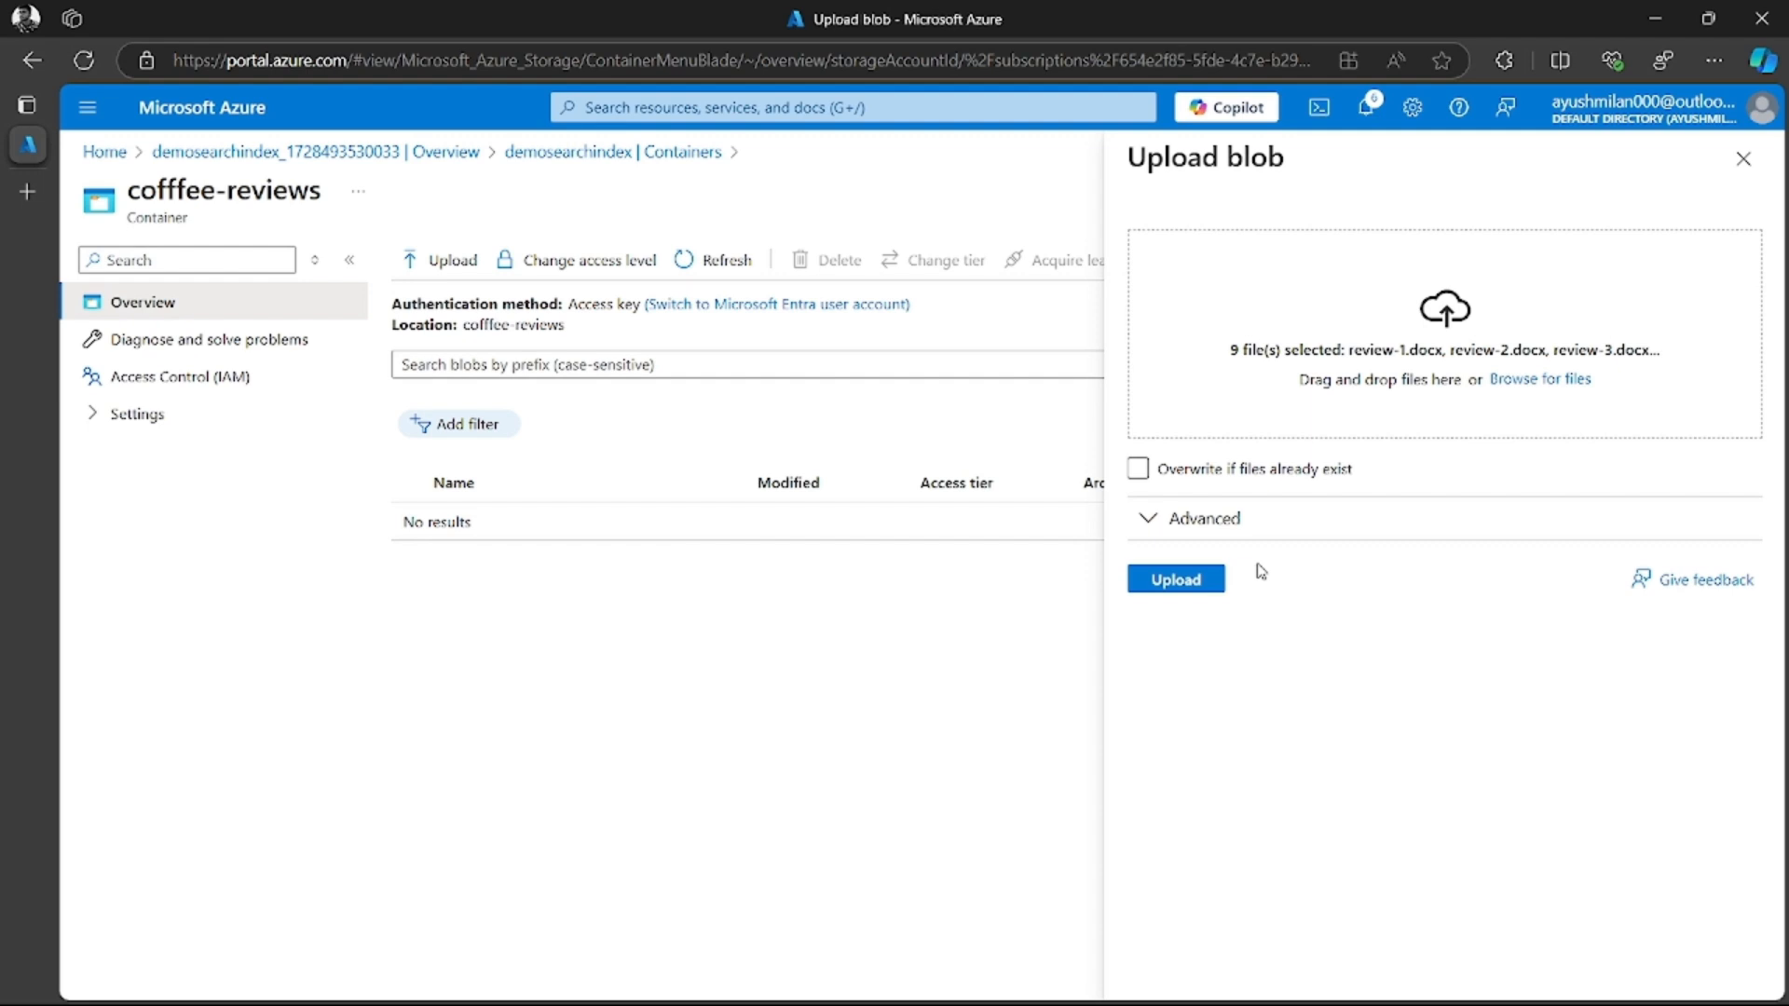
# Upload the nine selected review documents to the container and dismiss the completion notification
pyautogui.click(1178, 583)
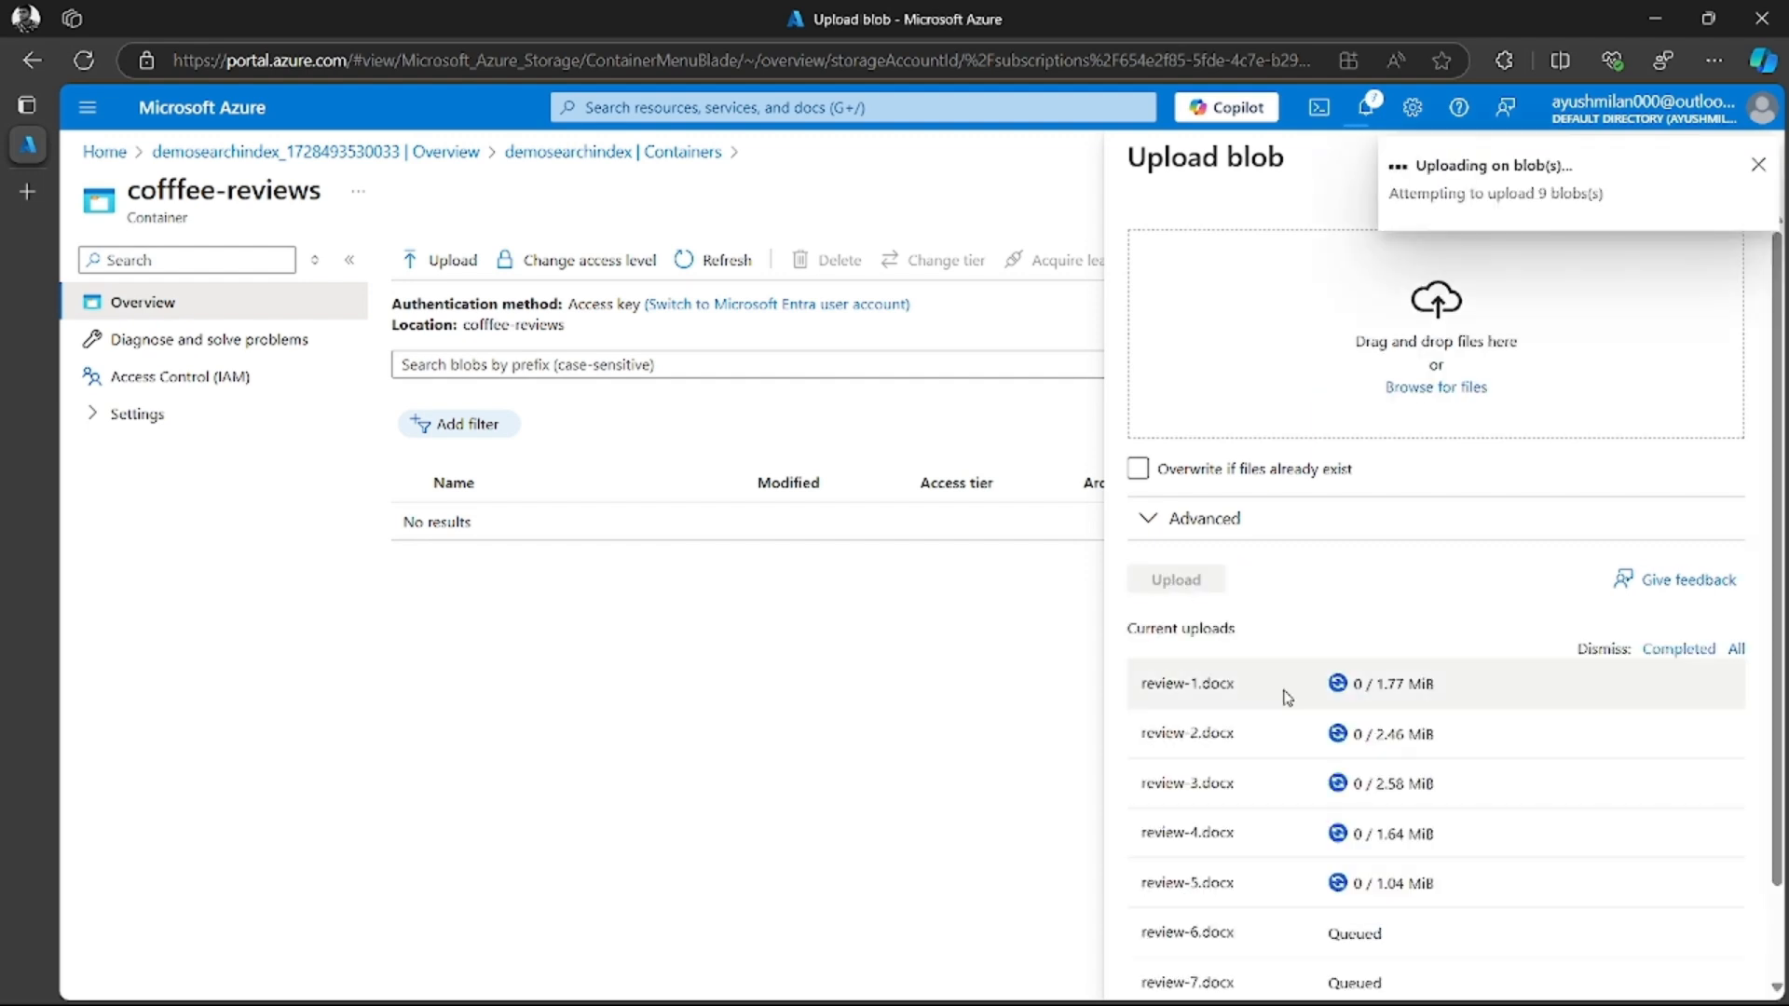
pyautogui.scroll(-1, 1288, 713)
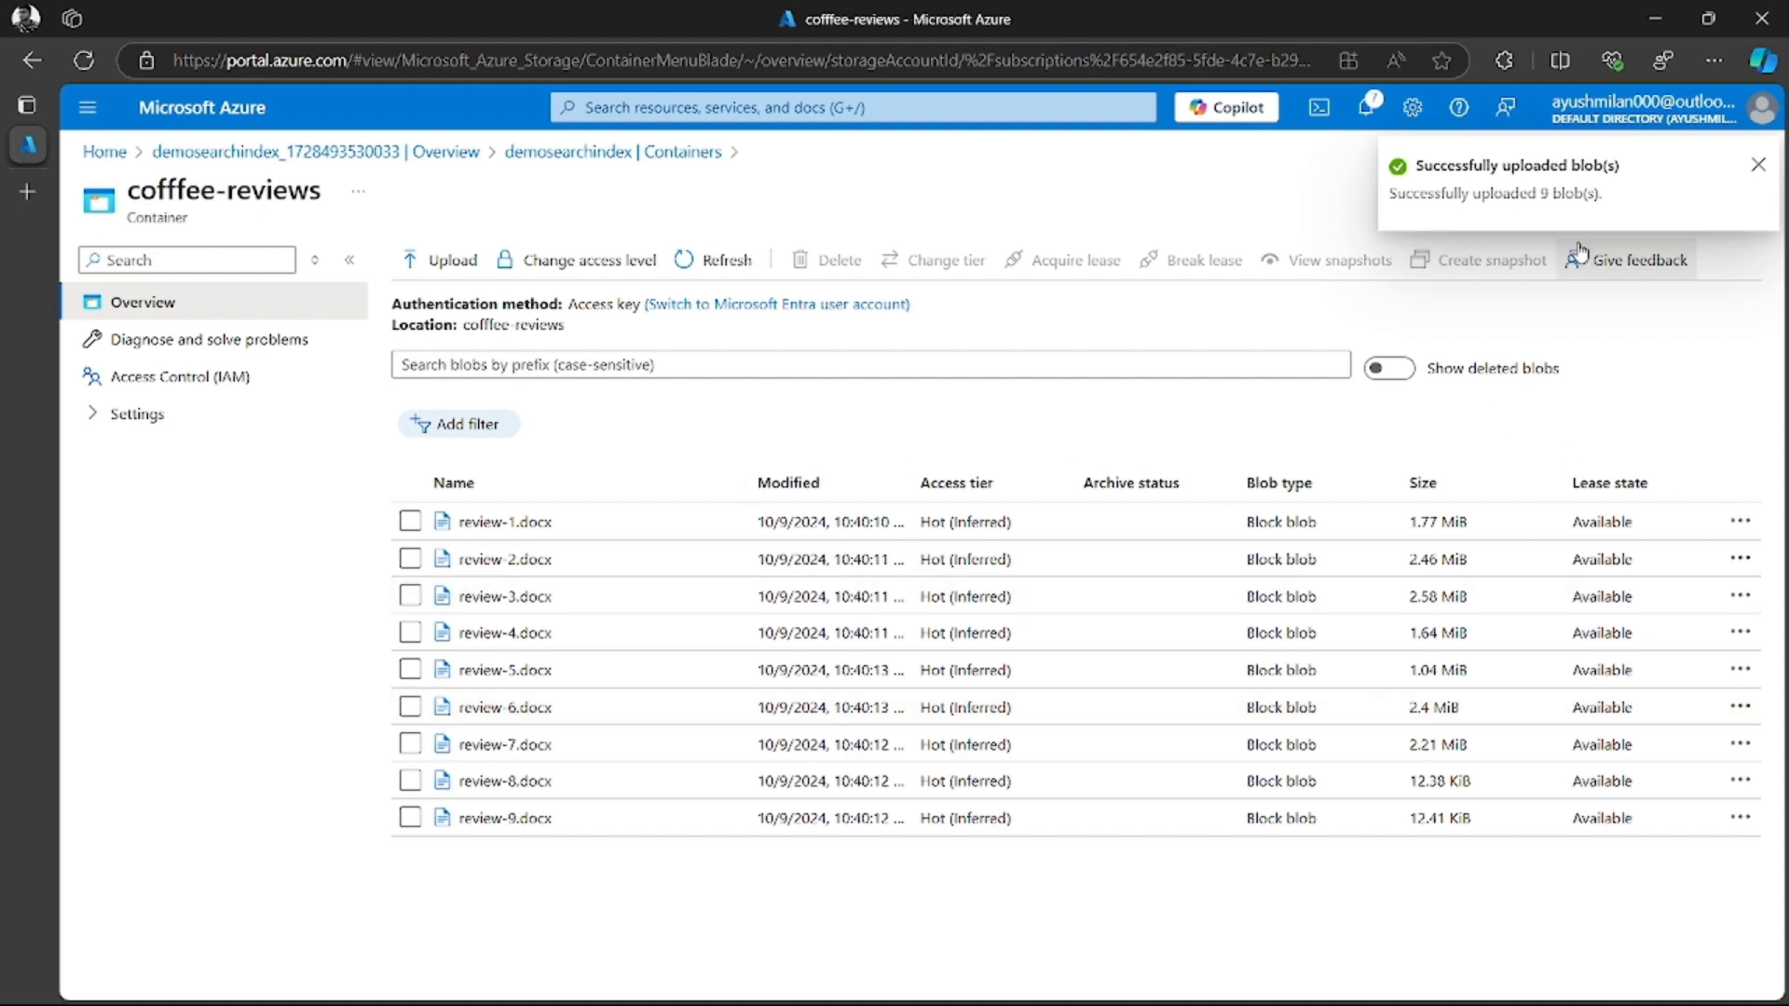
pyautogui.click(1758, 165)
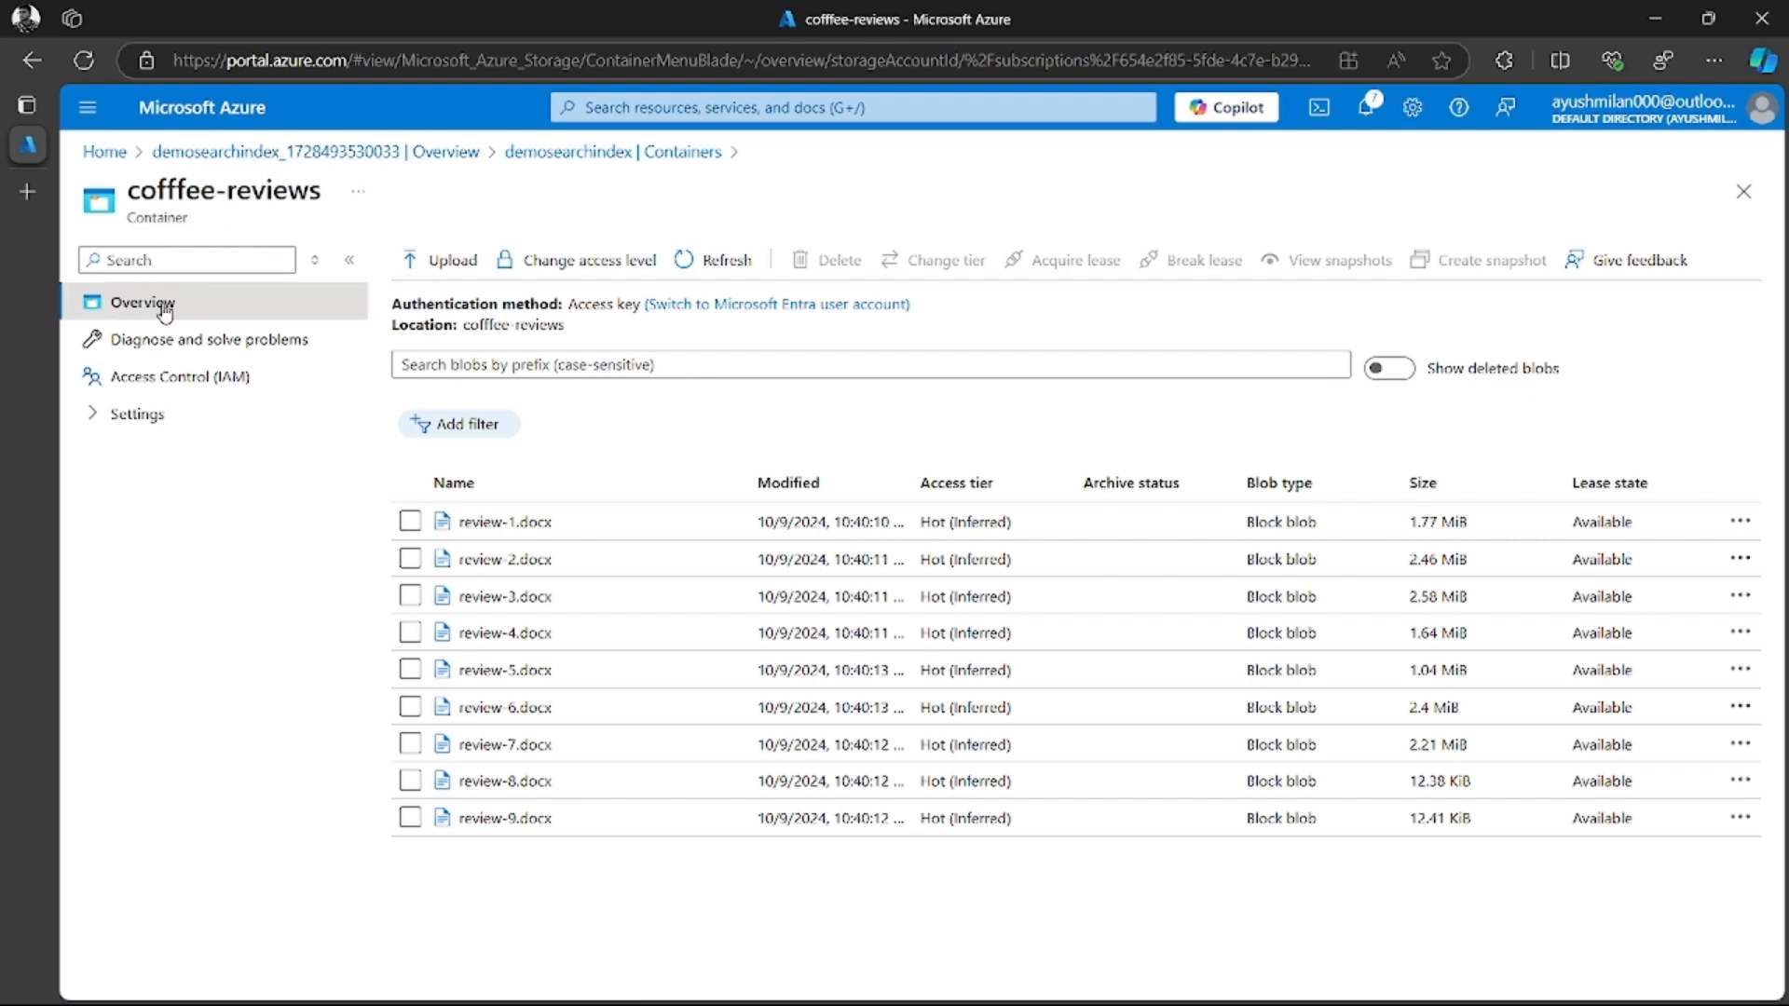
# Return to the portal home page and open the search_RG resource group
pyautogui.click(289, 160)
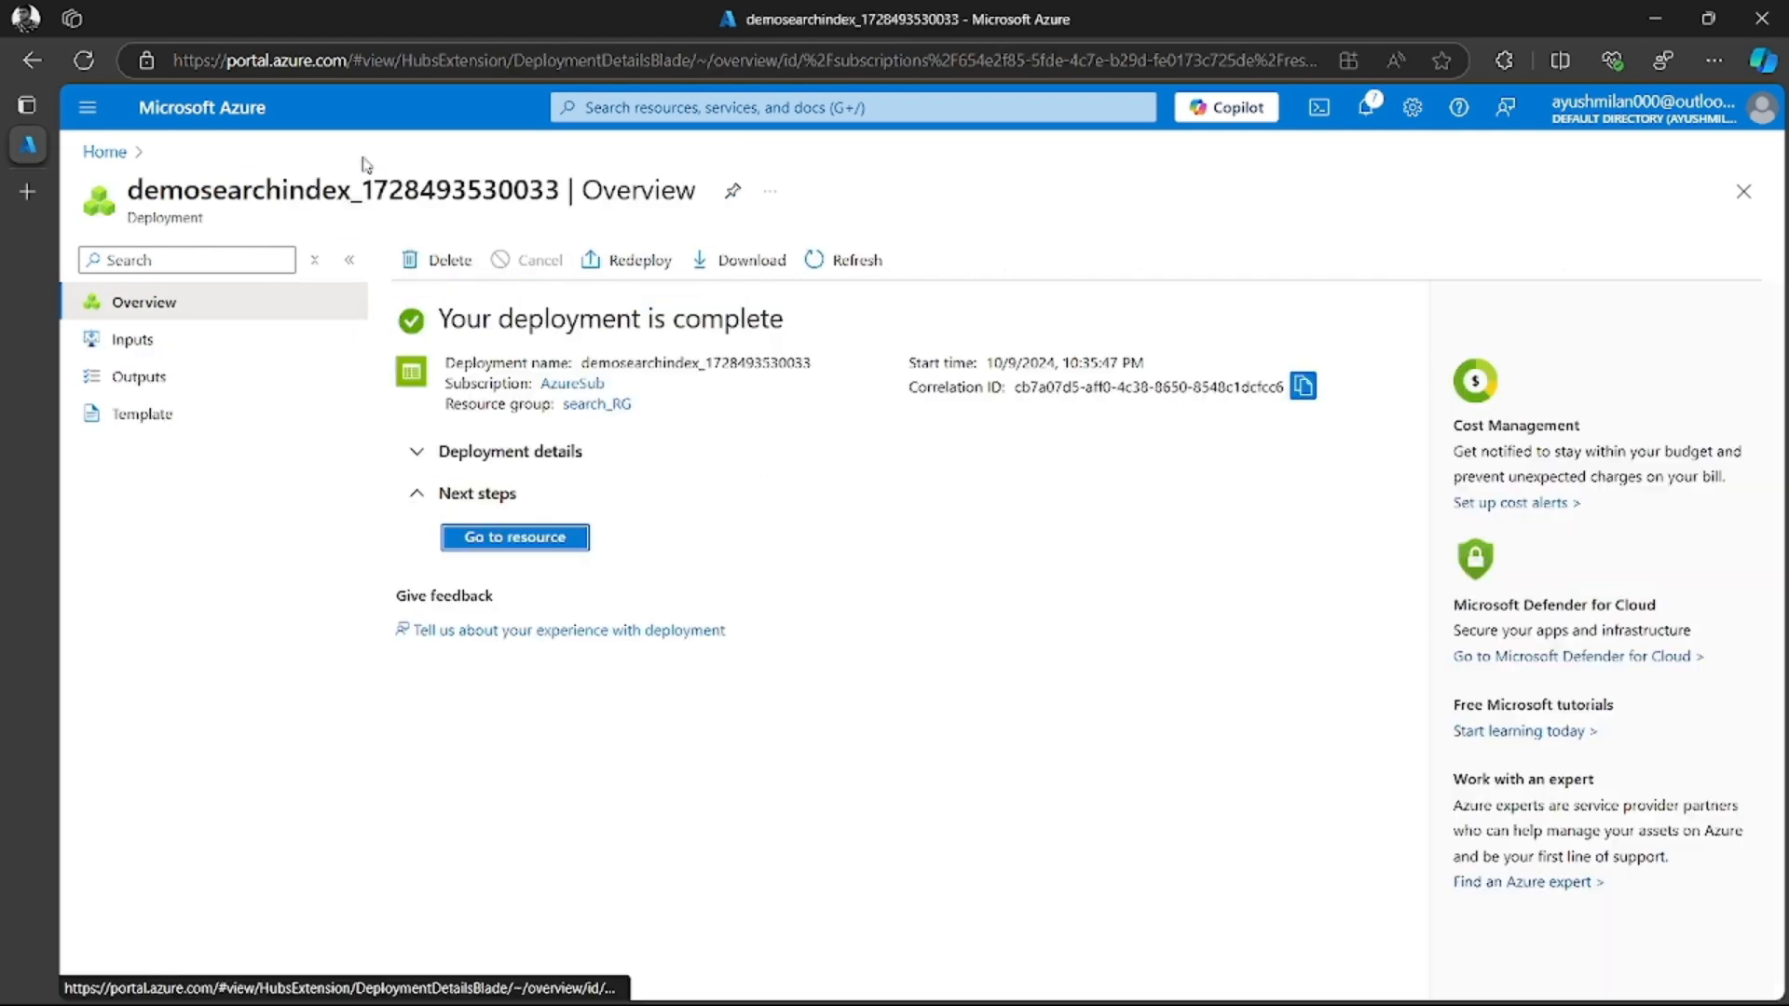
pyautogui.click(546, 546)
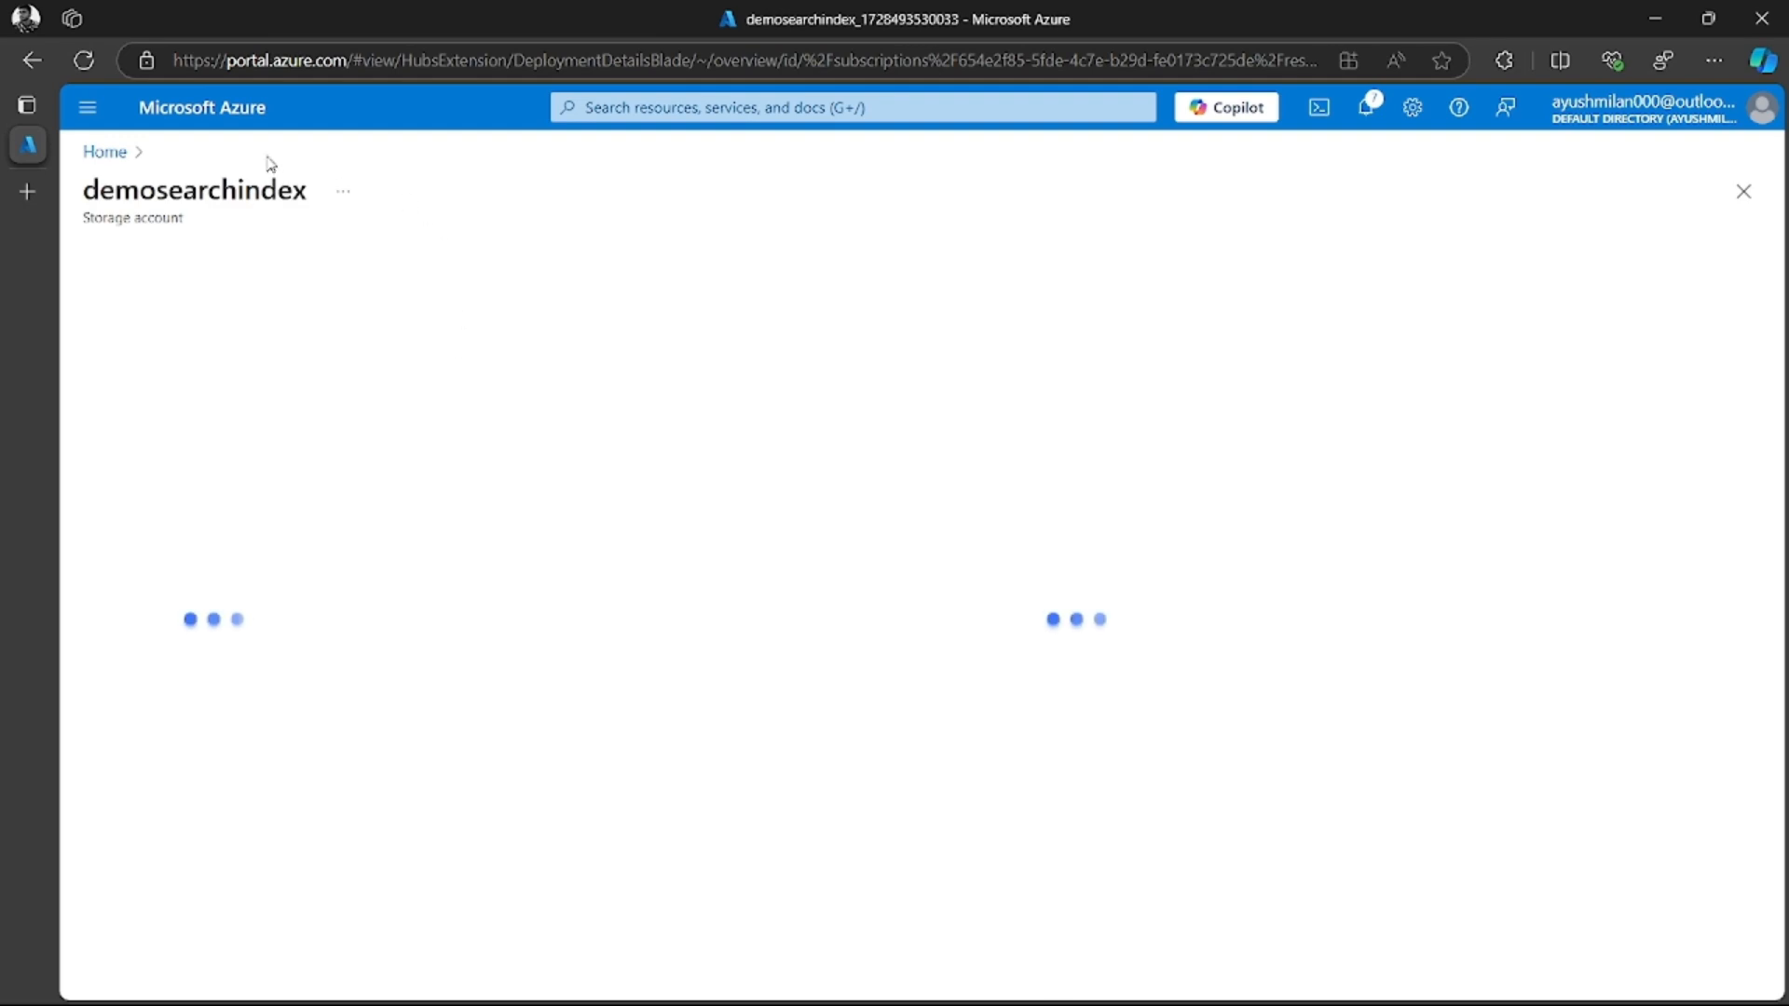
pyautogui.click(206, 109)
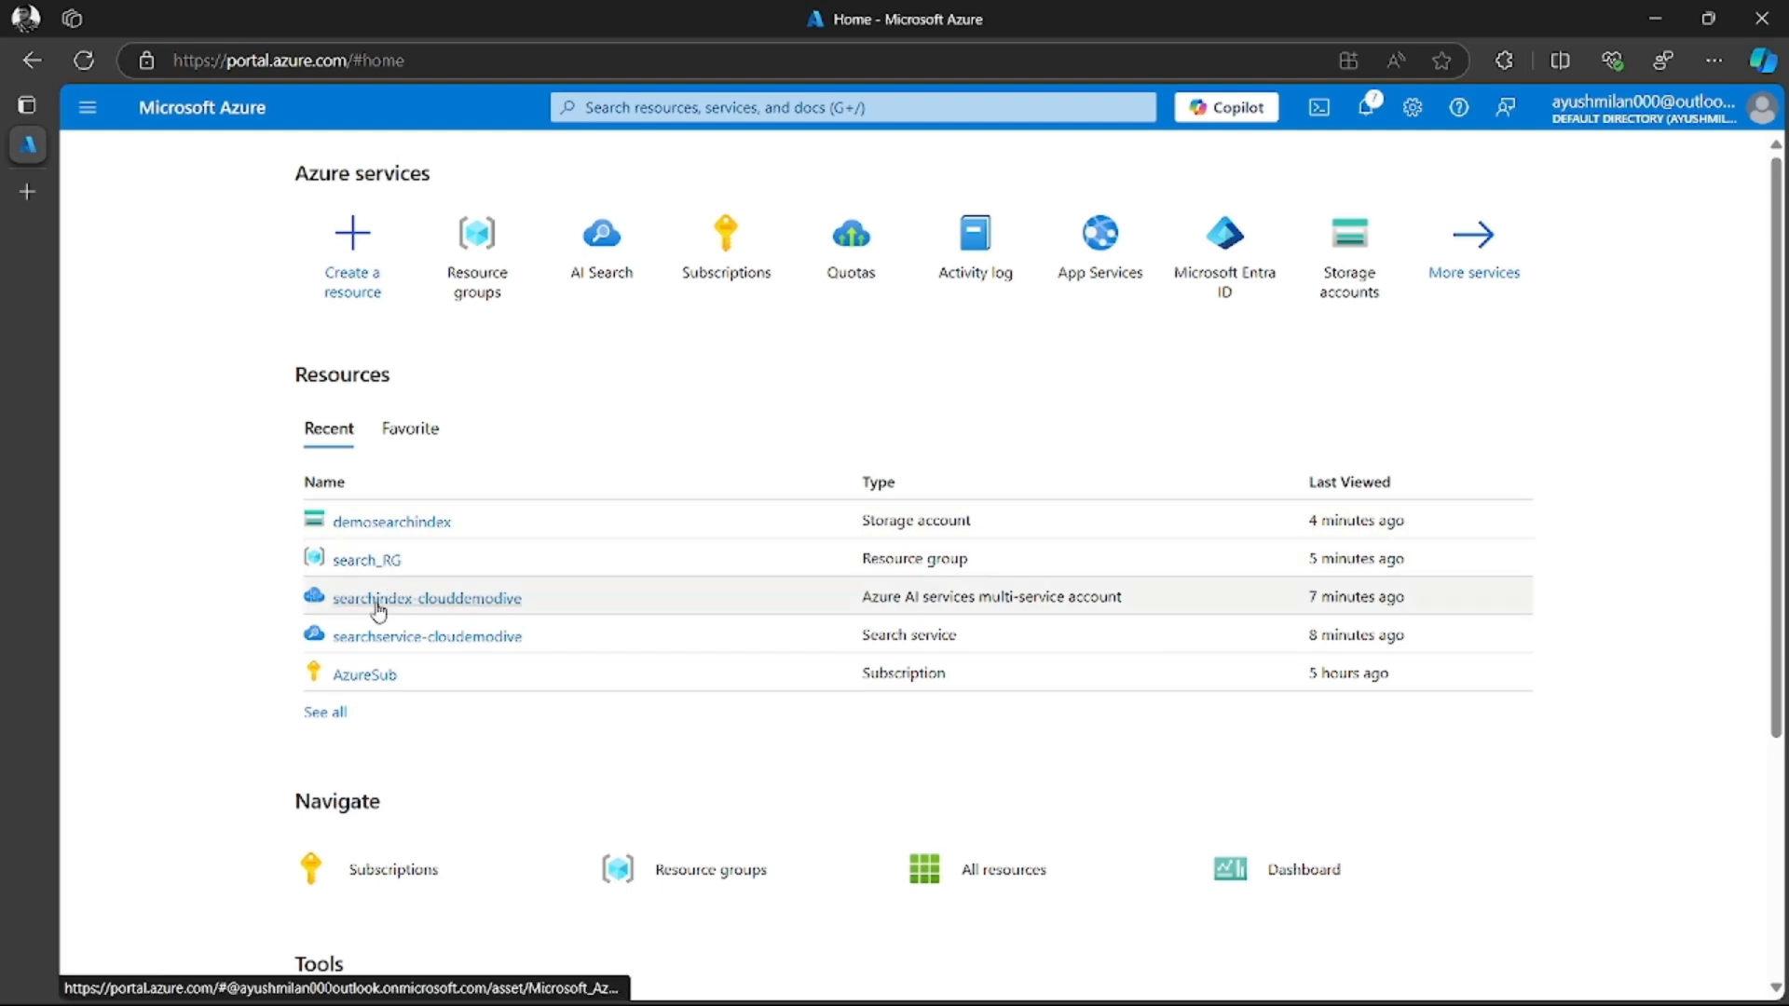
pyautogui.moveTo(363, 605)
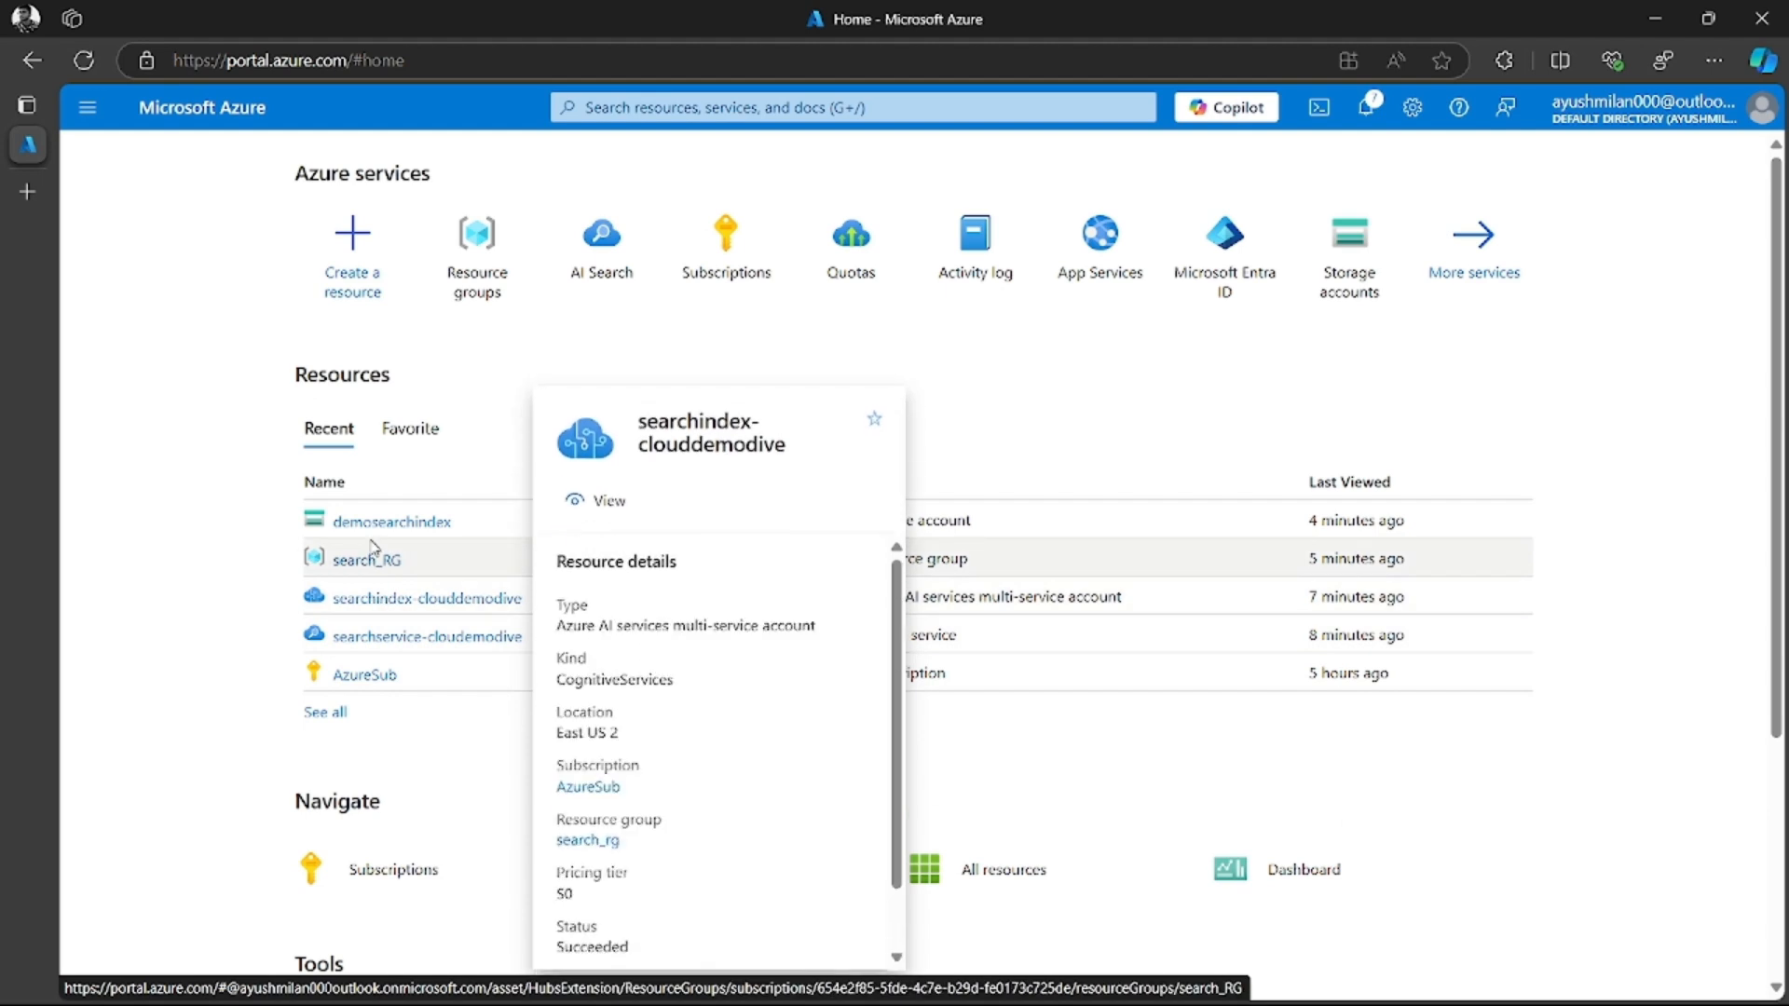
pyautogui.click(364, 562)
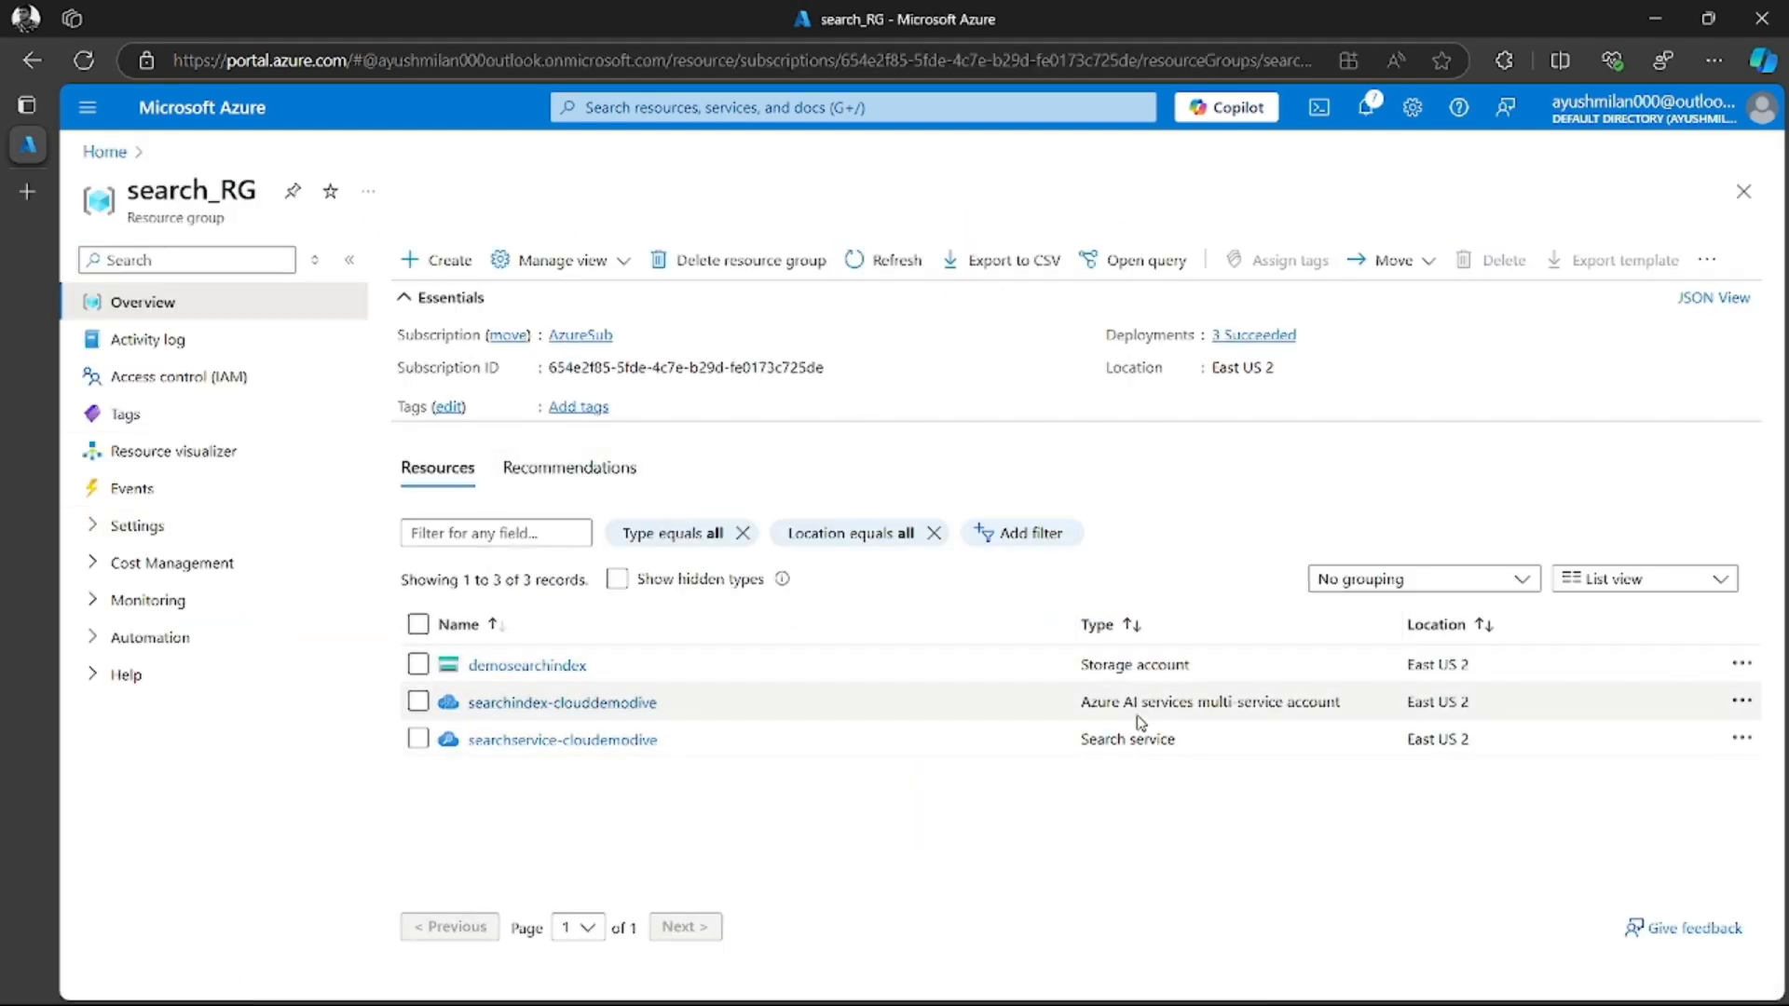
# Open the searchservice-cloudemodive search service and start importing data into it
pyautogui.tripleClick(1091, 741)
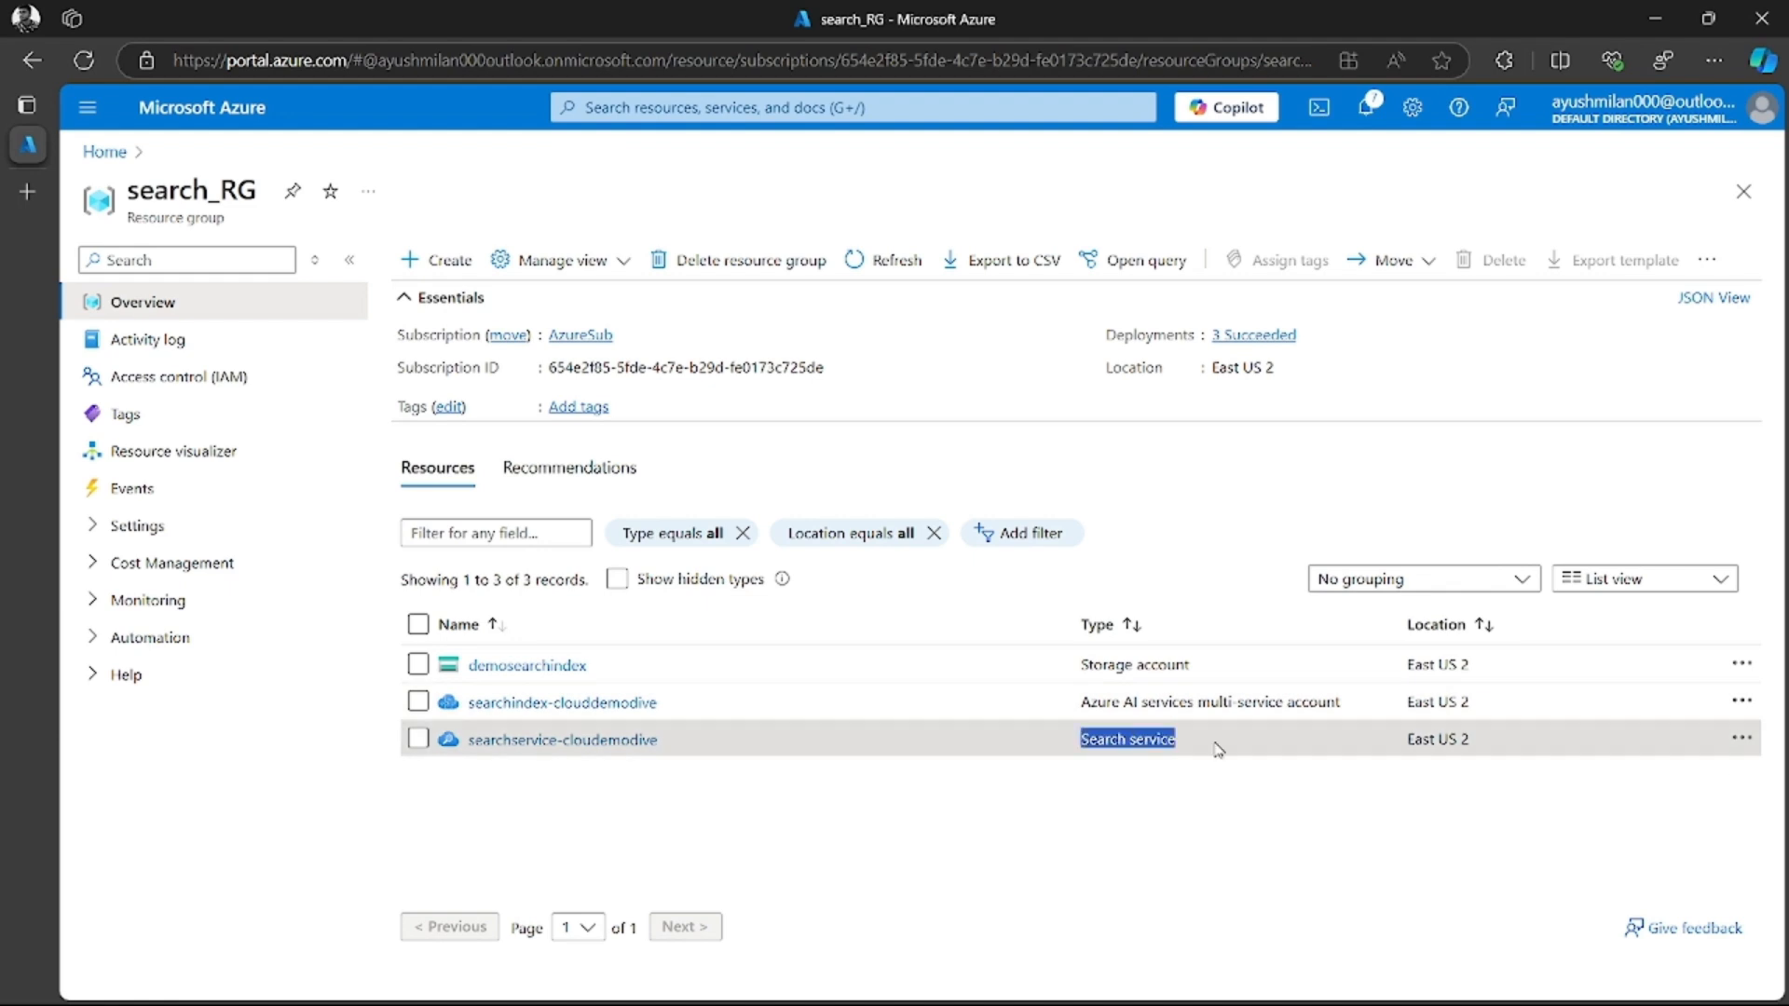
pyautogui.click(1012, 808)
pyautogui.click(553, 742)
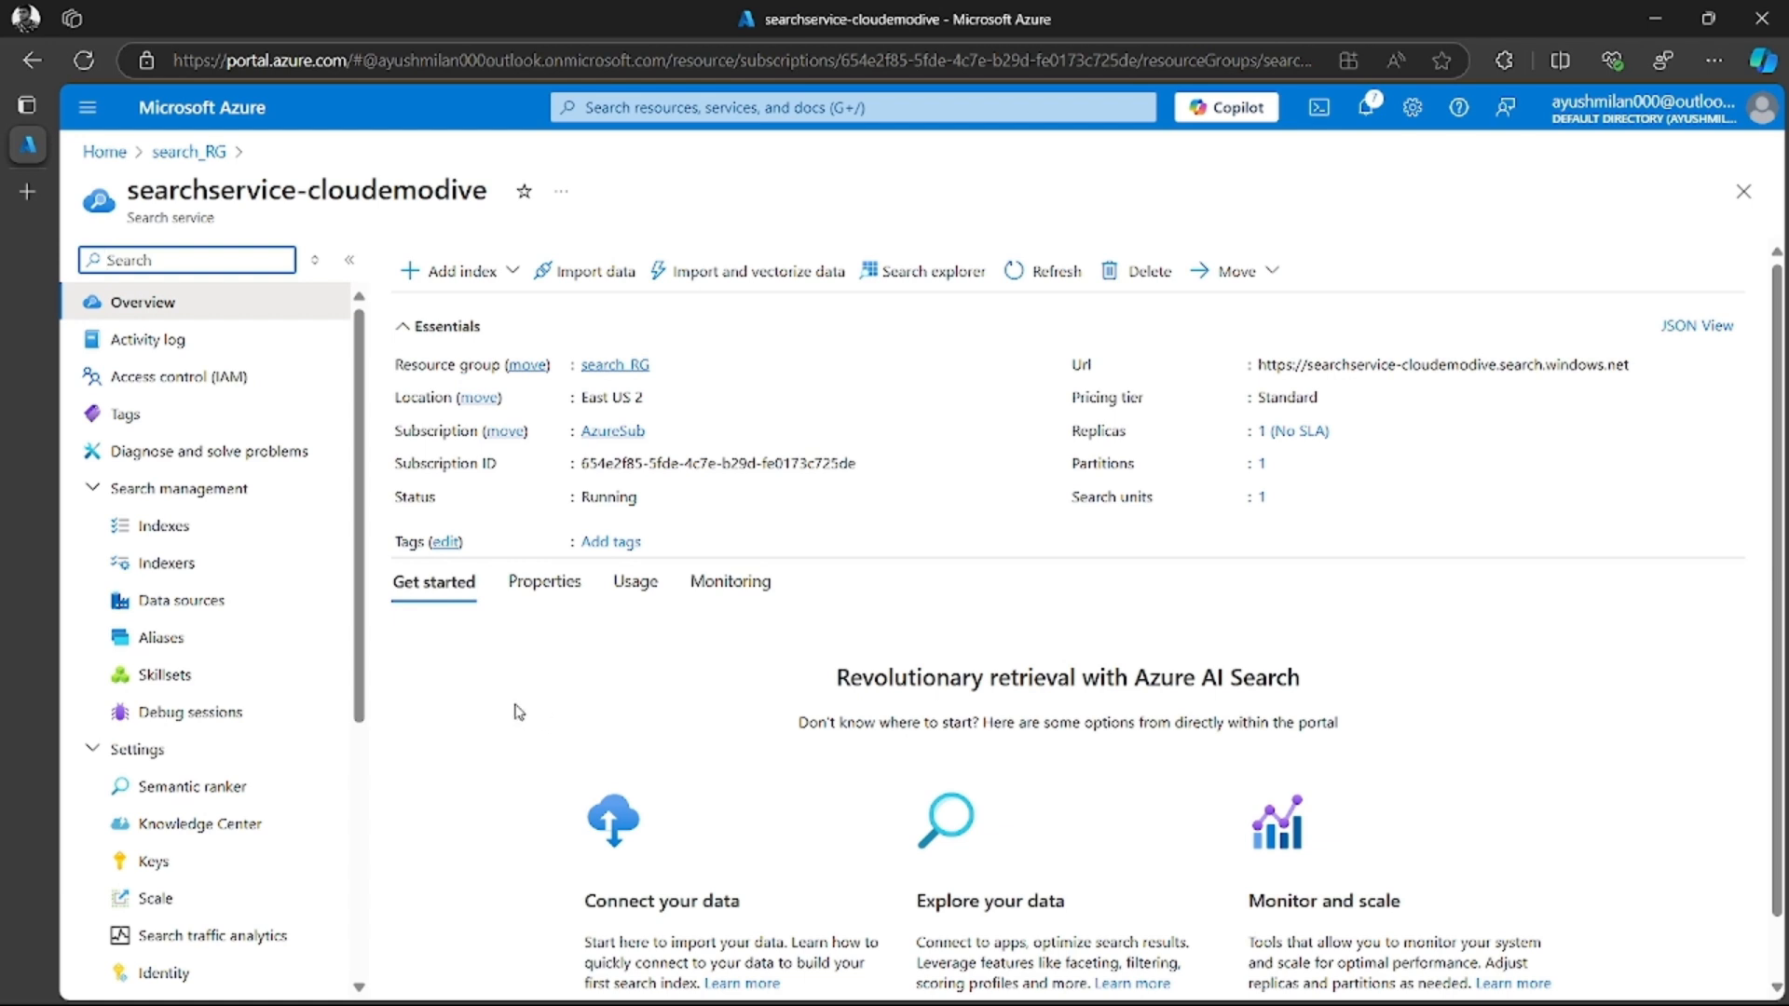
pyautogui.click(577, 272)
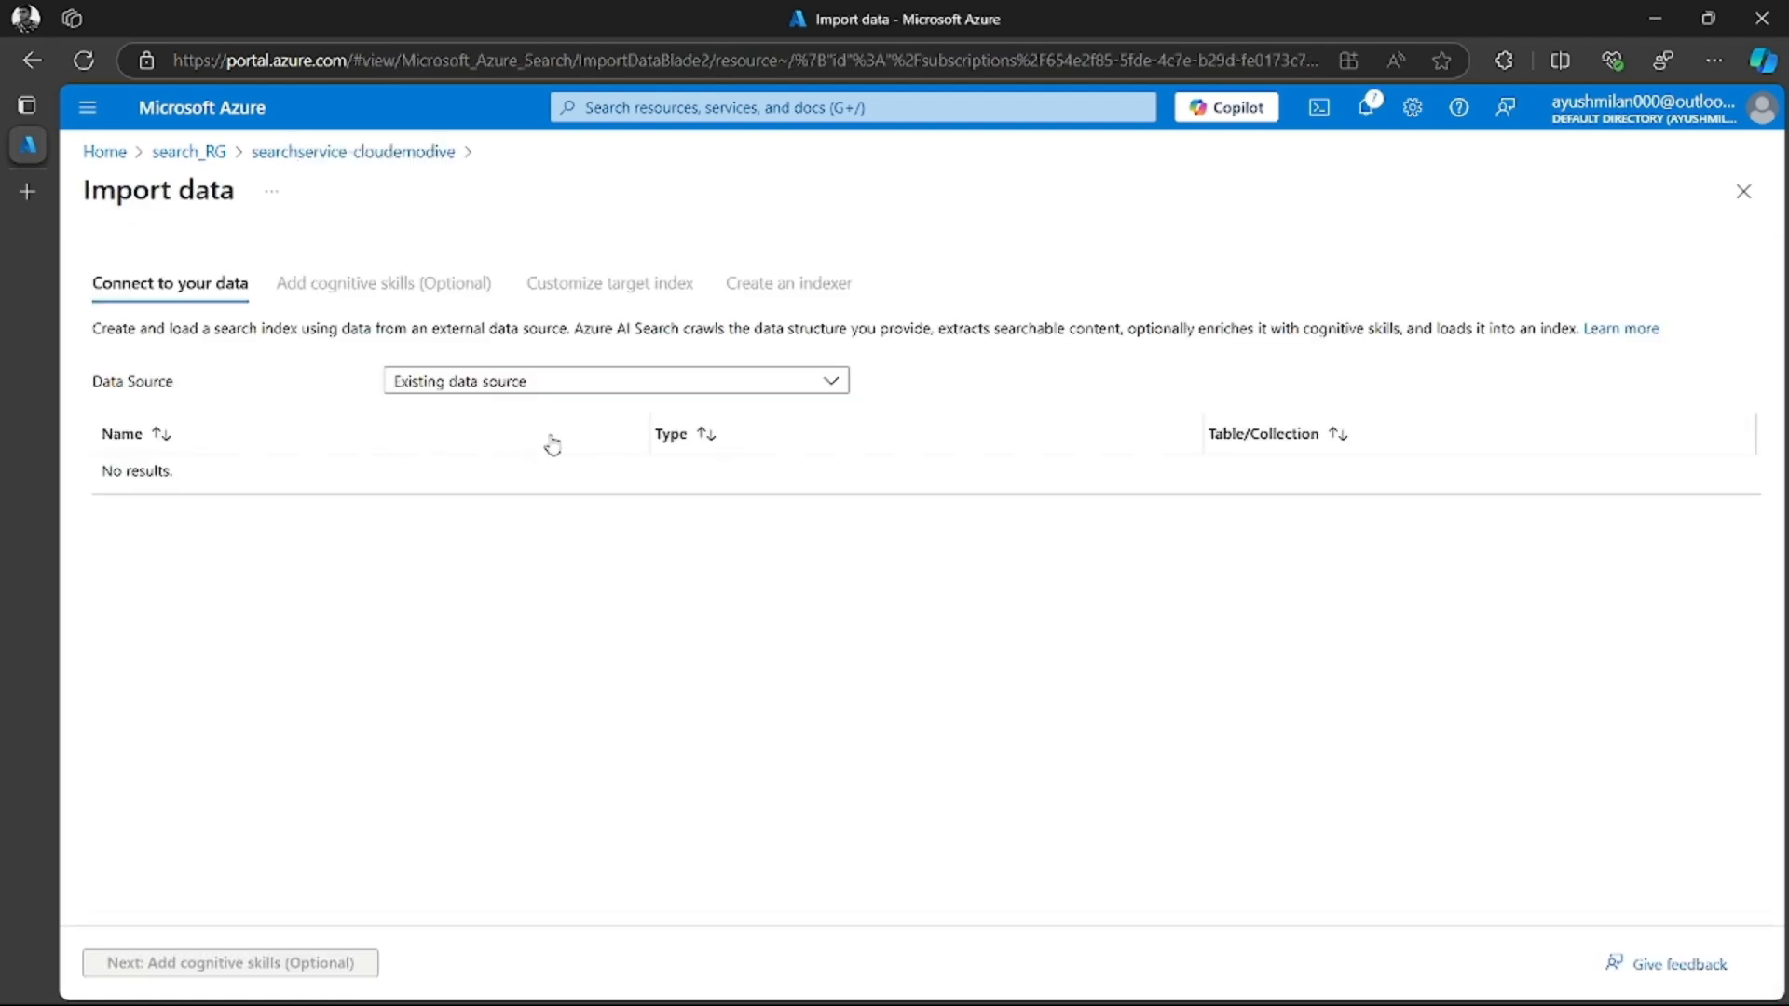
# Choose Azure Blob Storage as the data source and name it coffee-customer-data
pyautogui.click(607, 385)
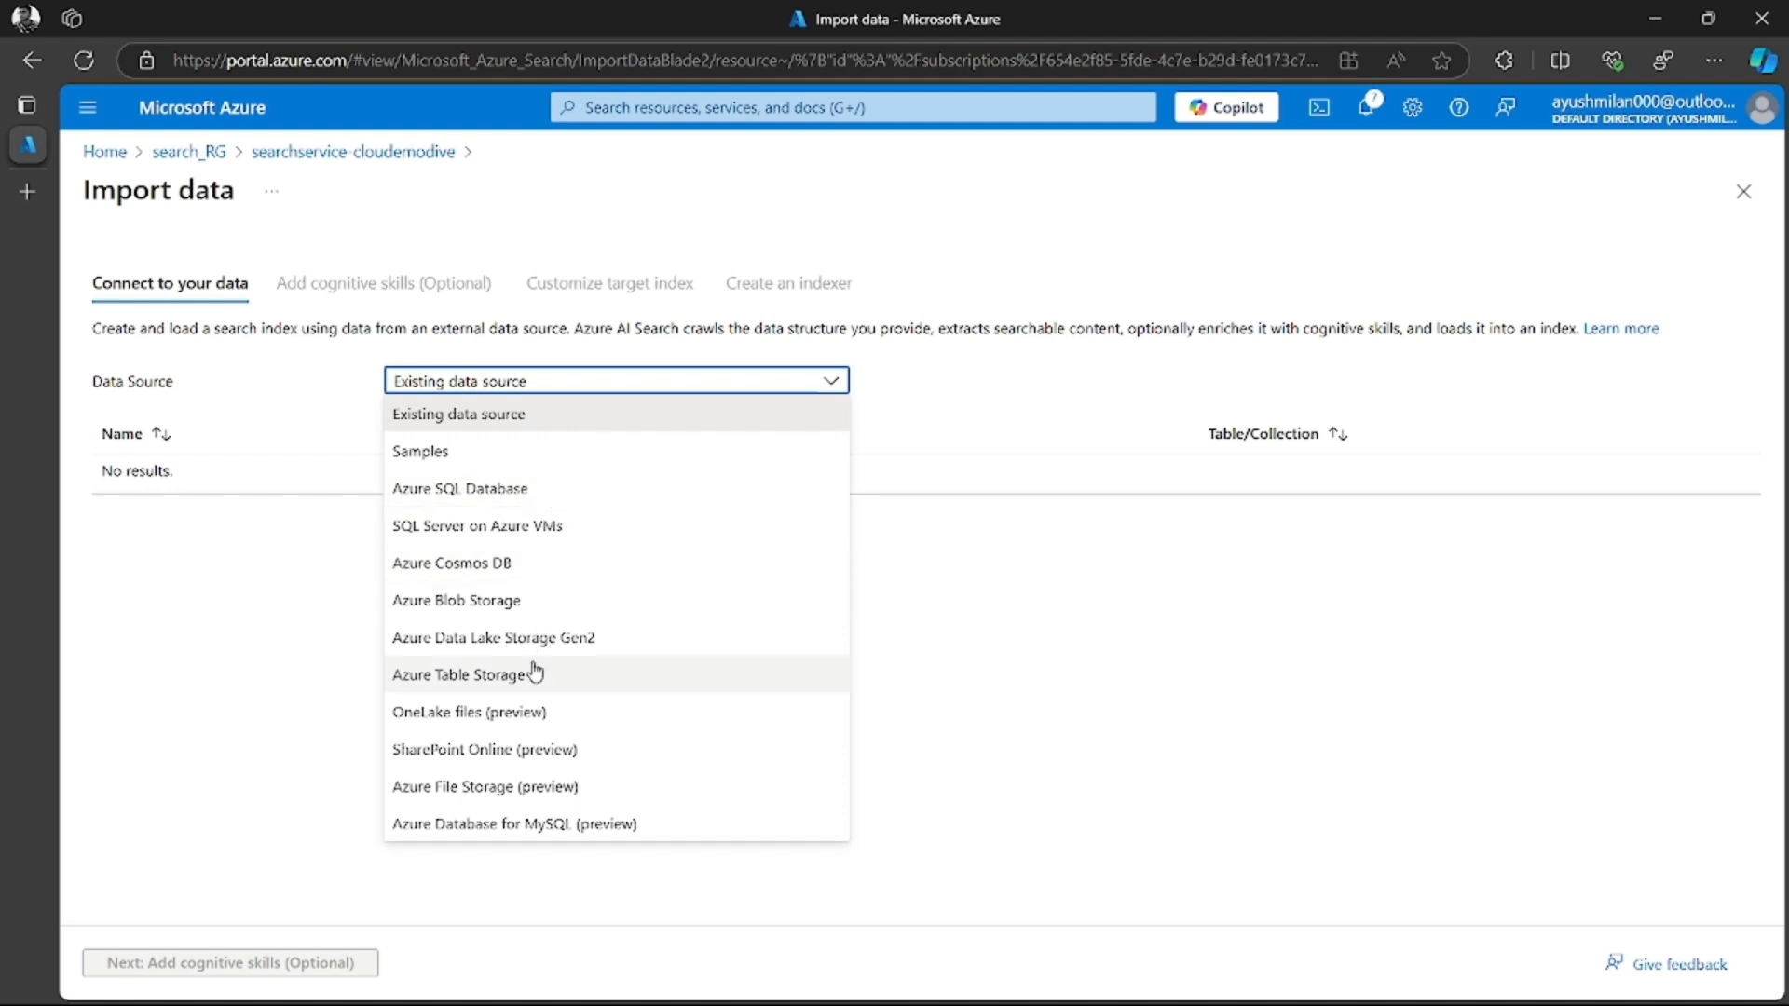
pyautogui.click(492, 601)
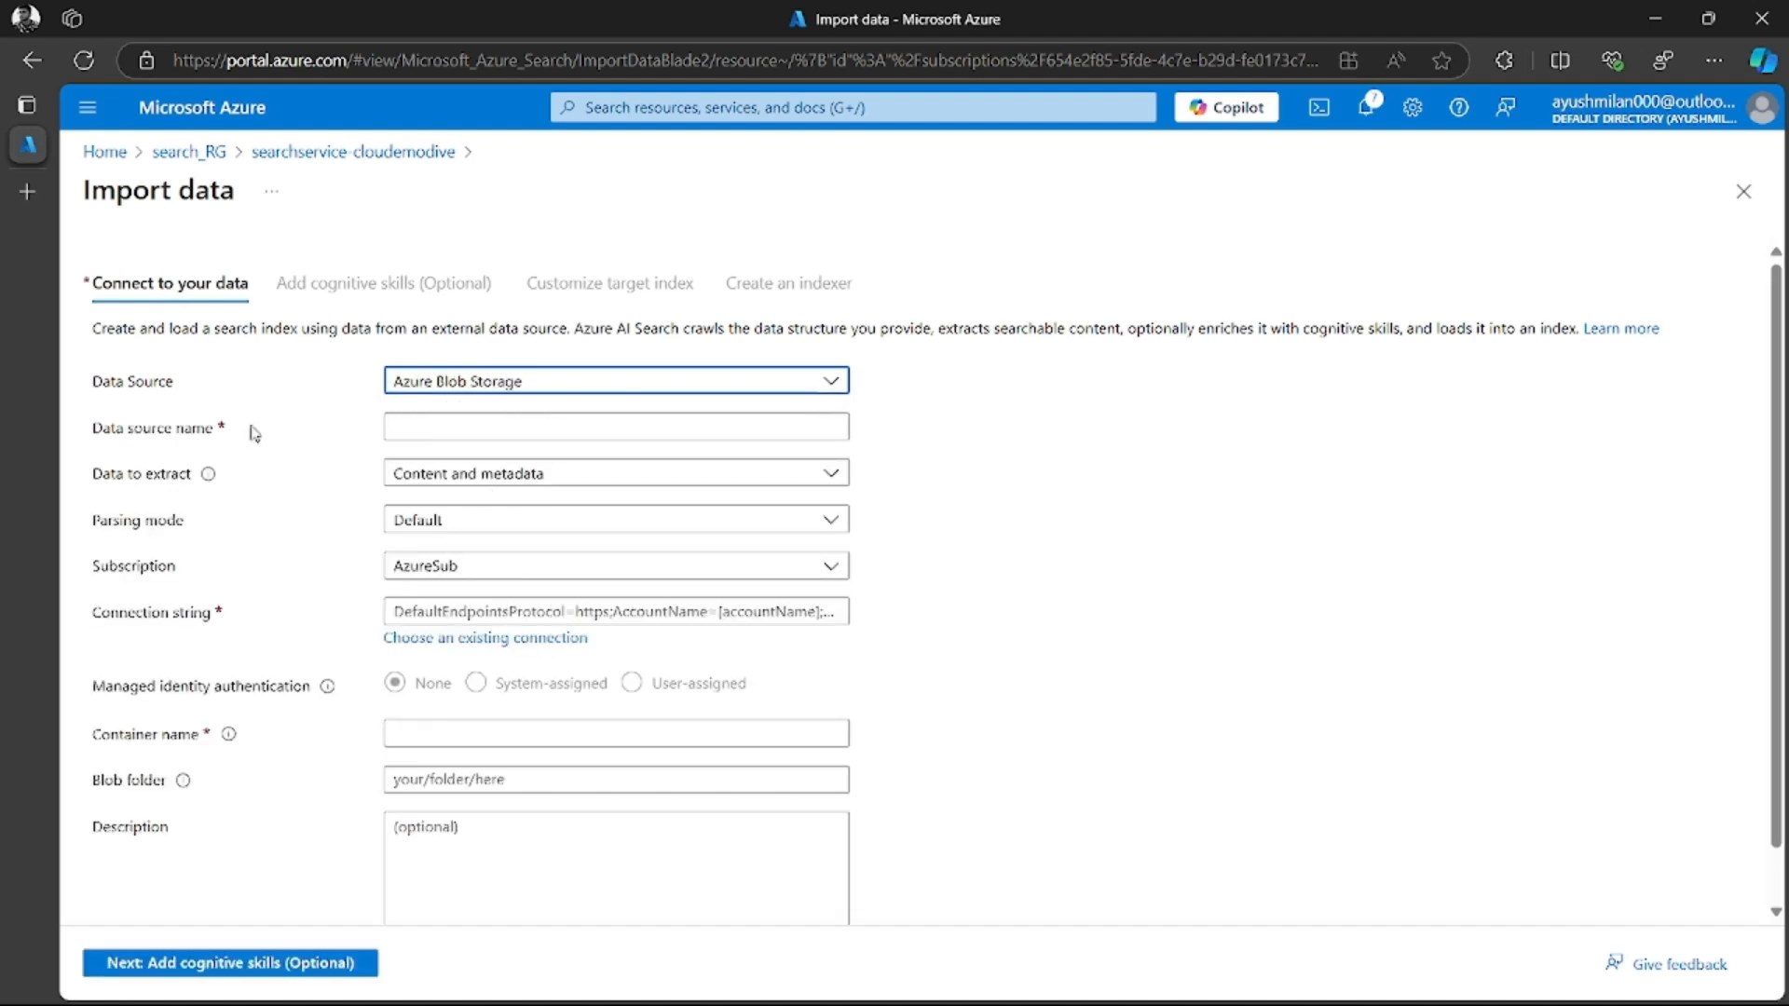
pyautogui.click(475, 428)
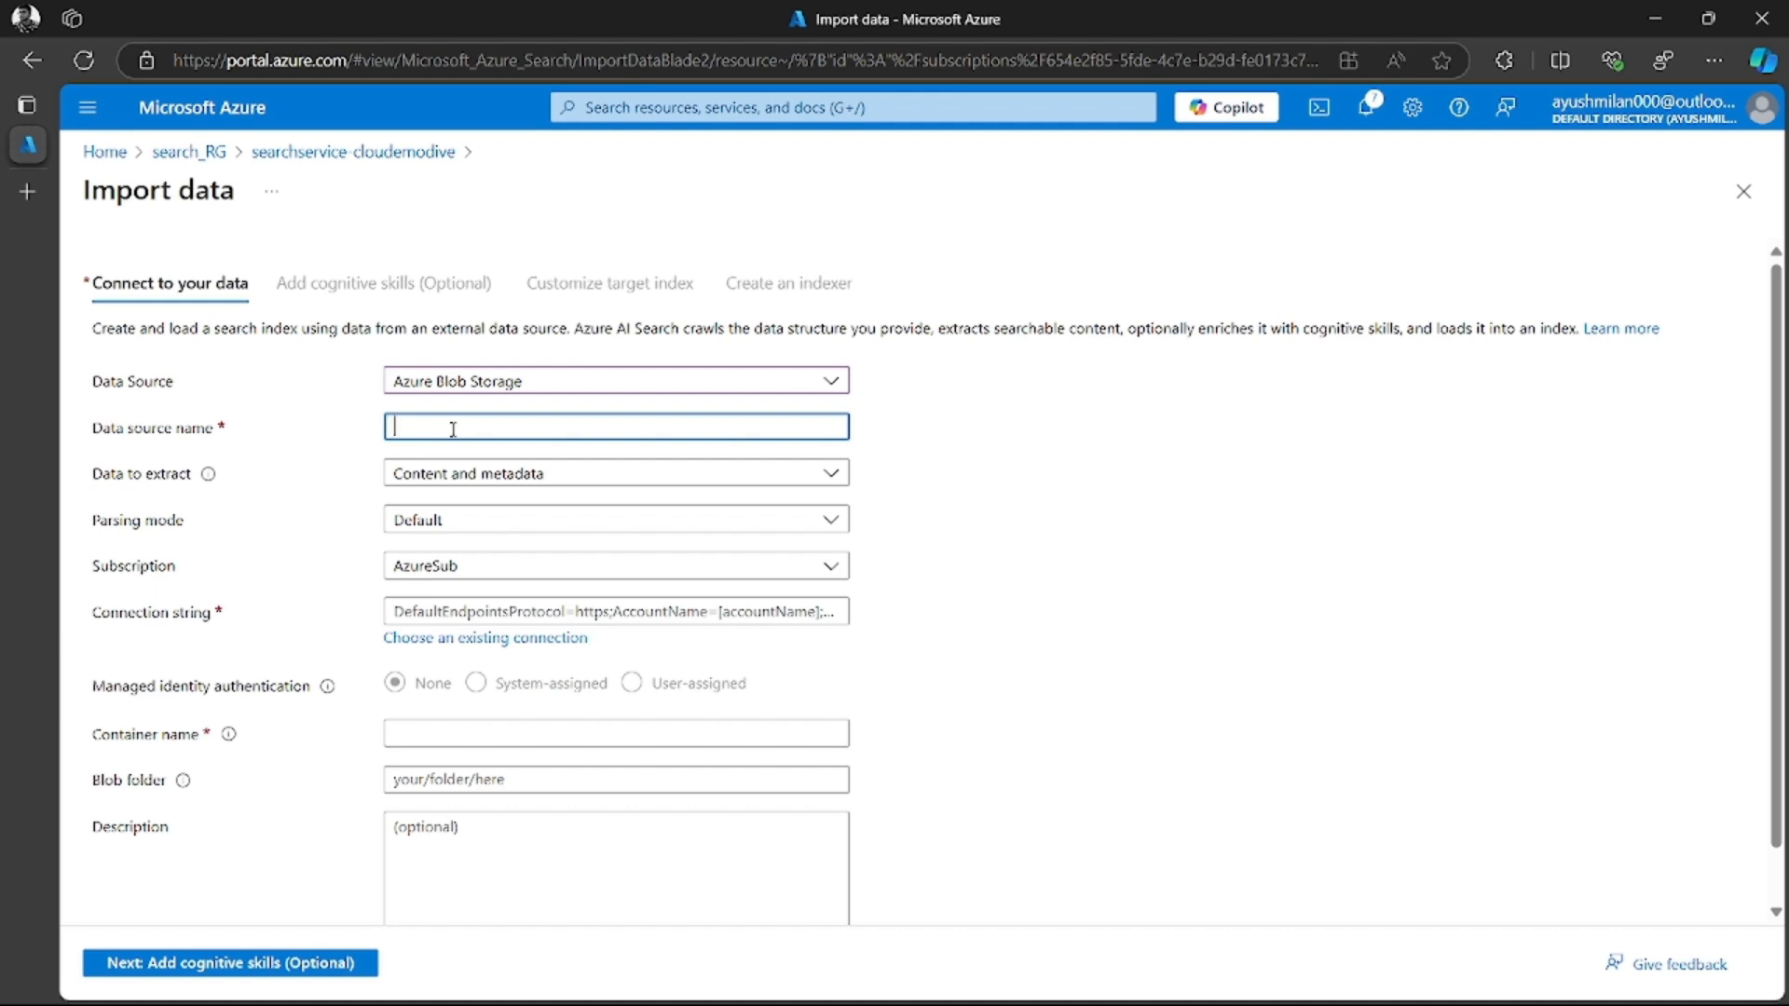
pyautogui.write('coffee')
pyautogui.write('-cut')
pyautogui.write('tomer')
pyautogui.write('-data')
# Choose Content and metadata as the data to extract and AzureSub as the data source's subscription
pyautogui.click(580, 469)
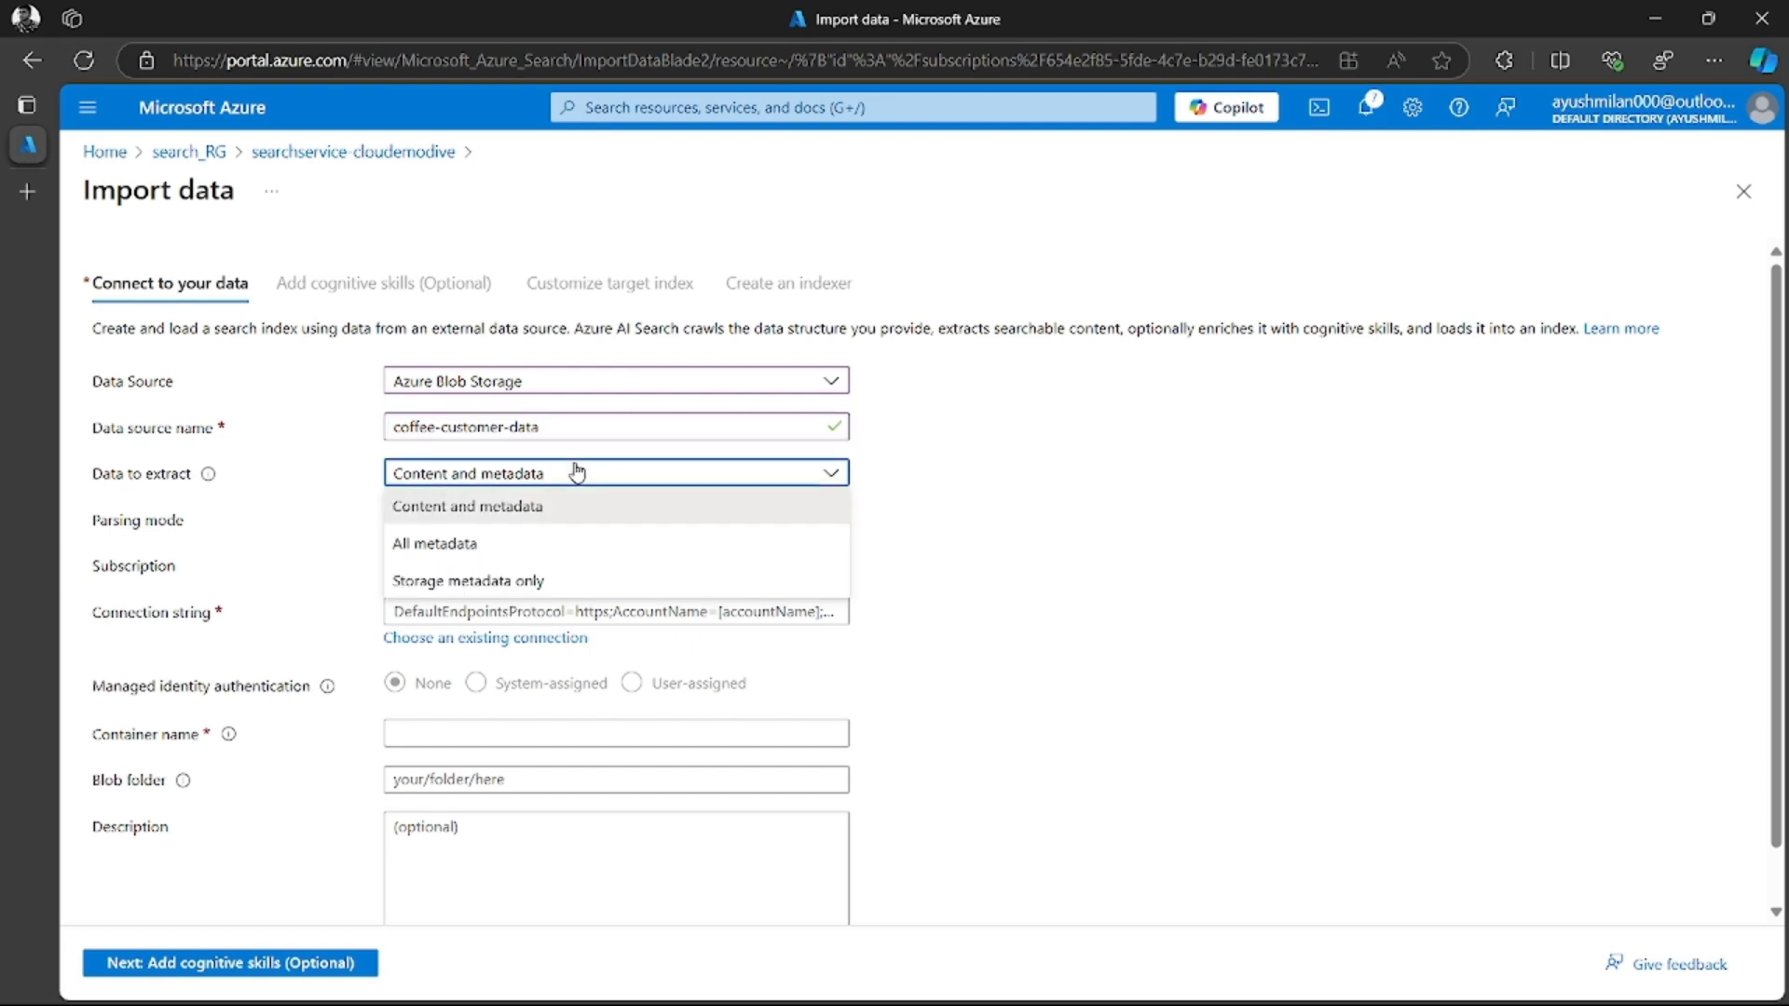
pyautogui.click(572, 510)
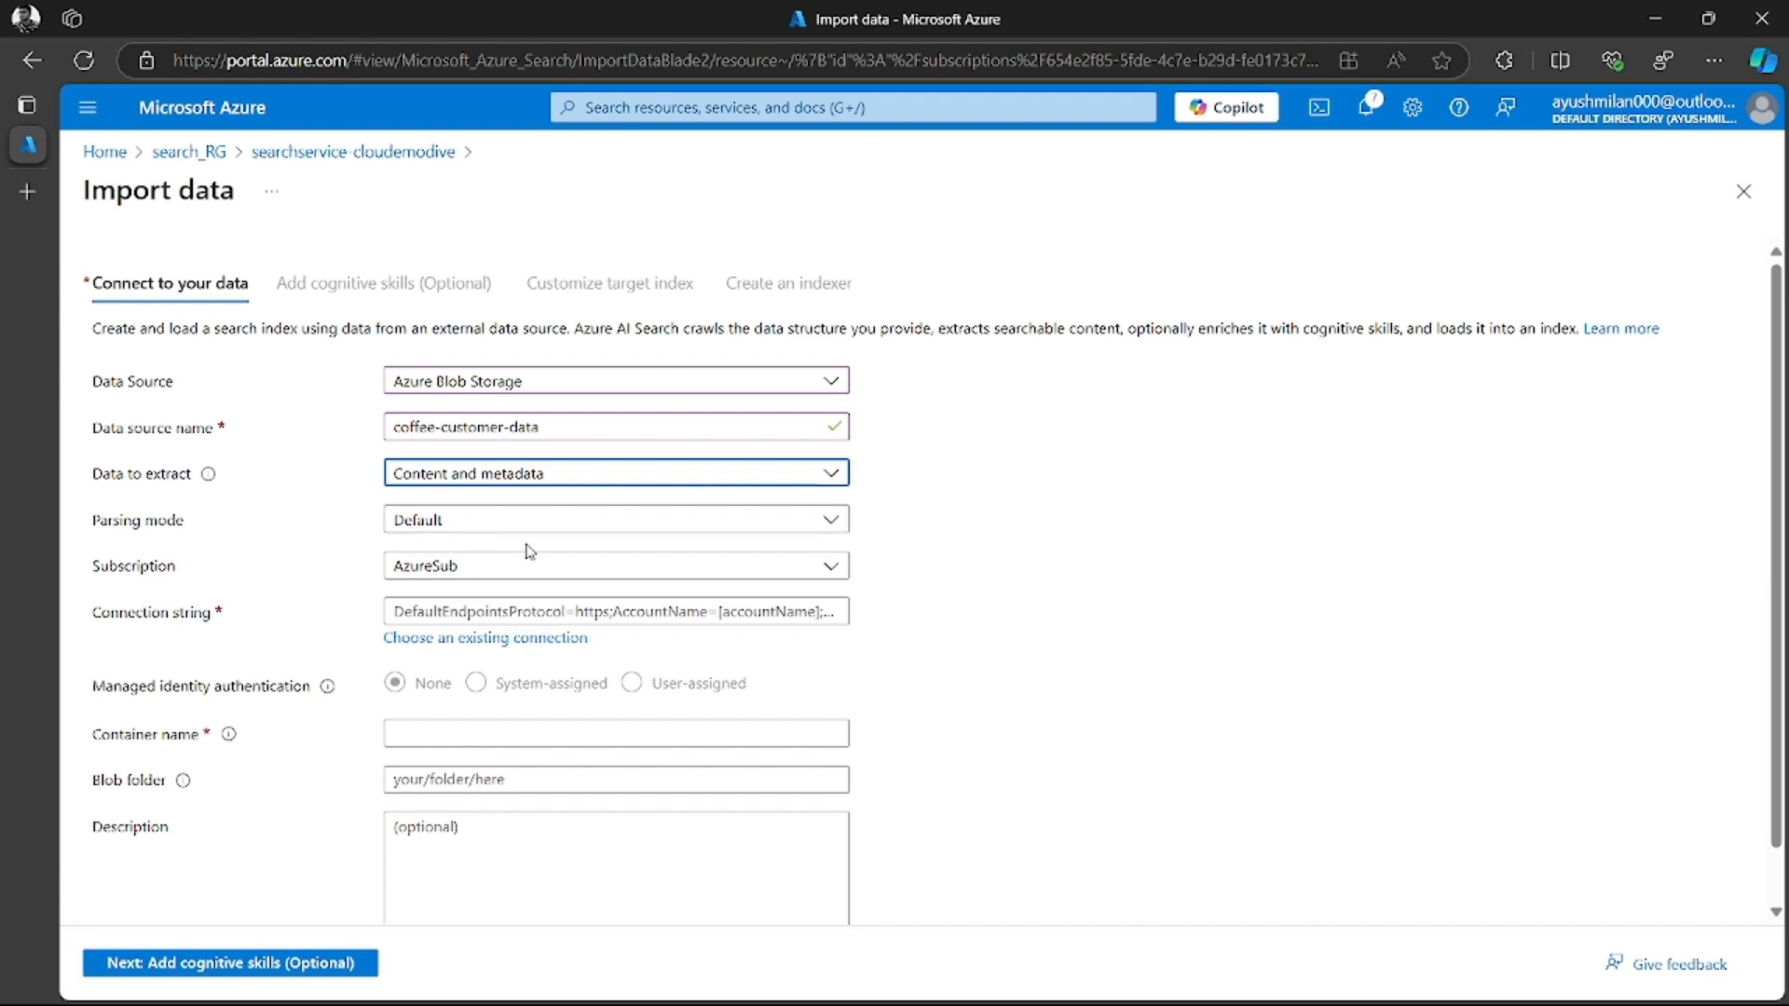
pyautogui.click(391, 564)
pyautogui.click(472, 636)
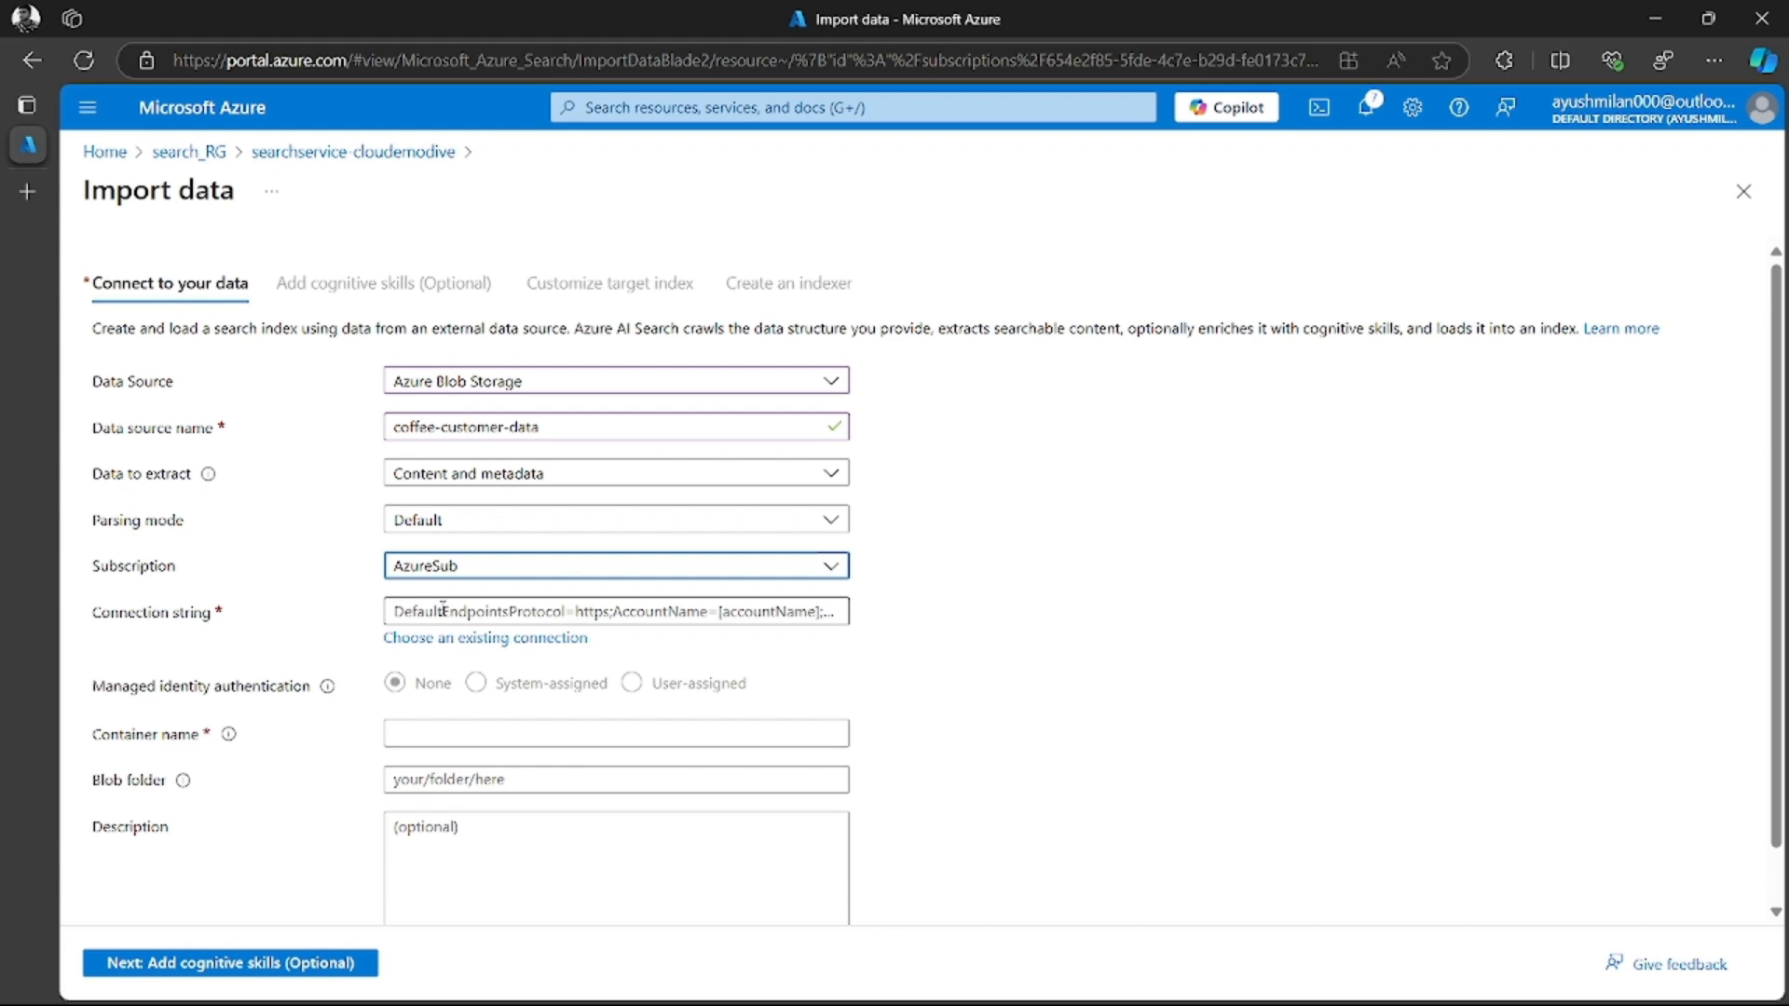
# Connect the data source to the existing cofffee-reviews container in the demosearchindex storage account
pyautogui.click(531, 641)
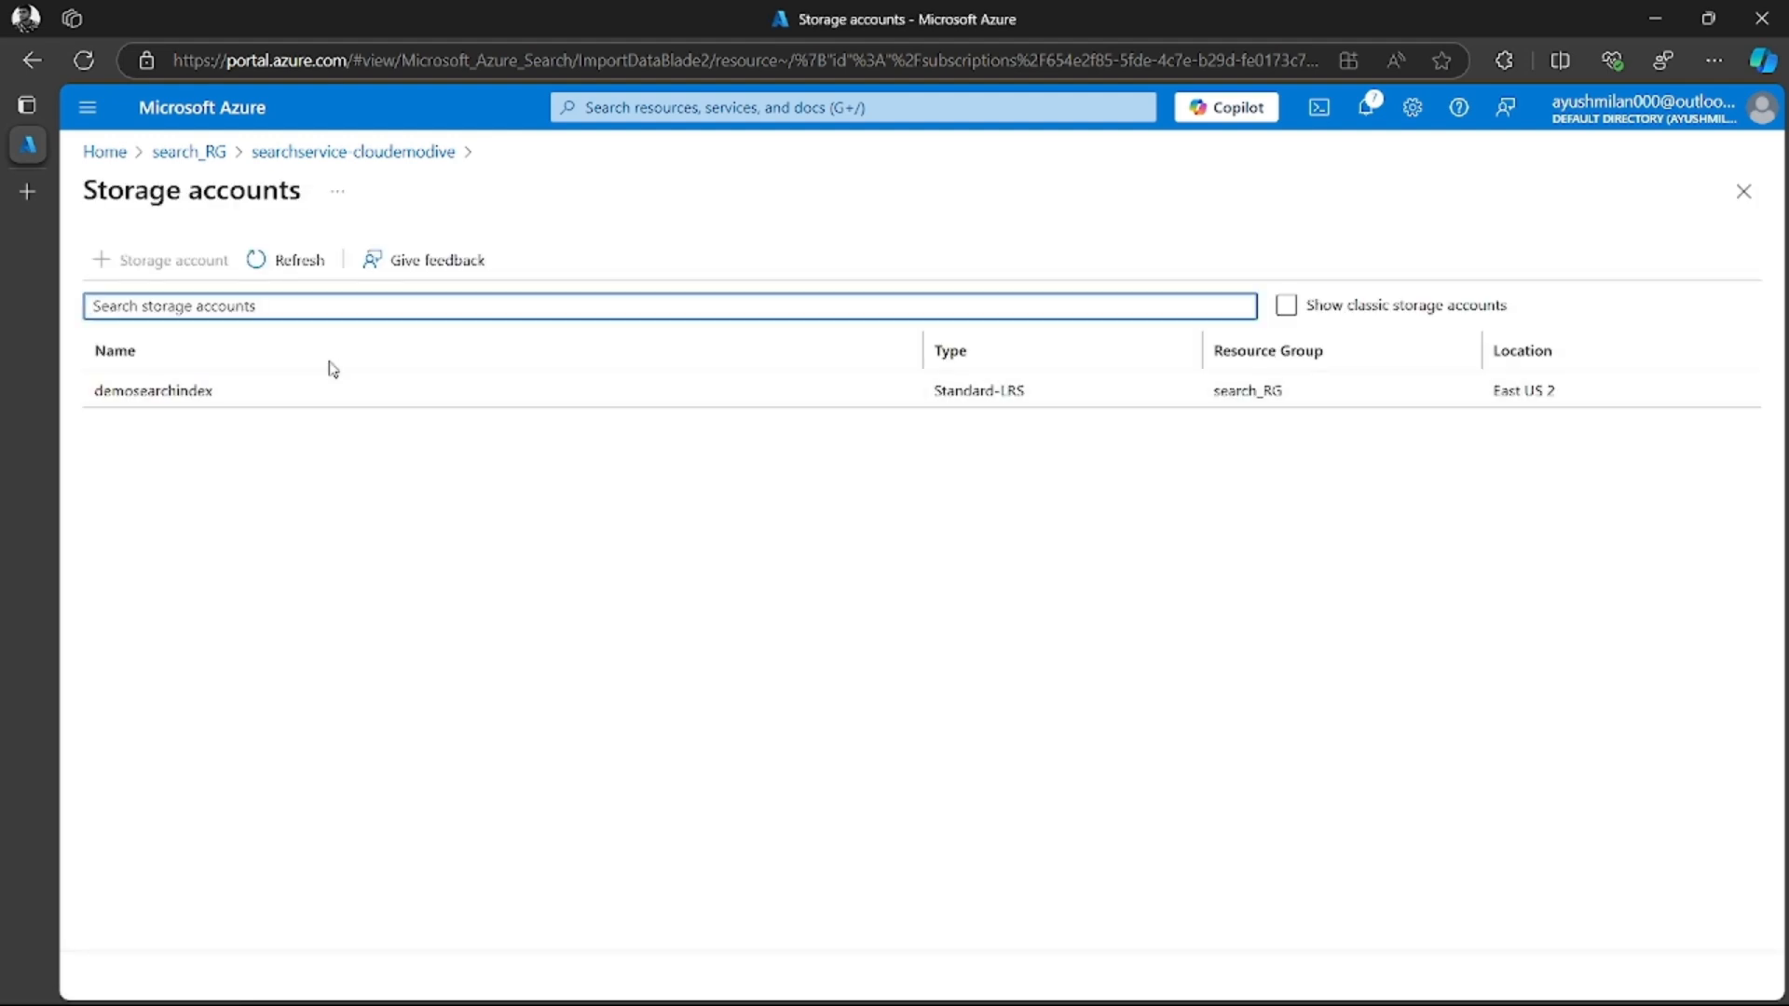
pyautogui.click(297, 261)
pyautogui.click(169, 391)
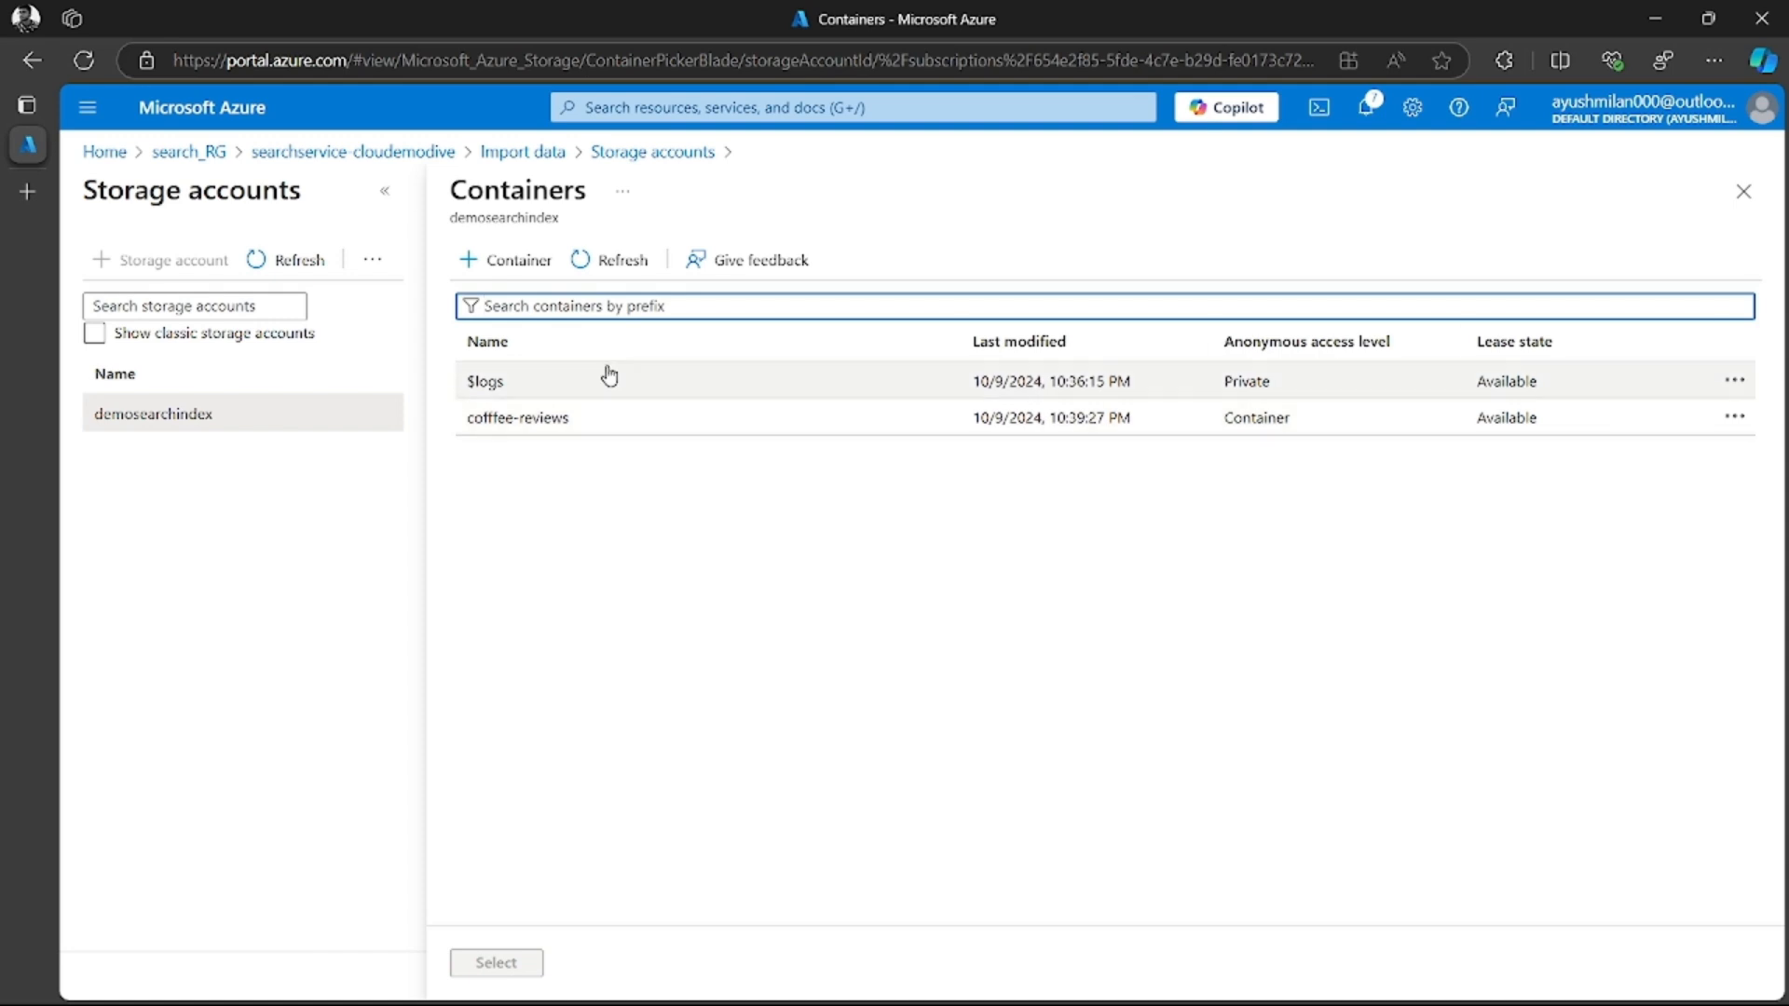
pyautogui.click(528, 432)
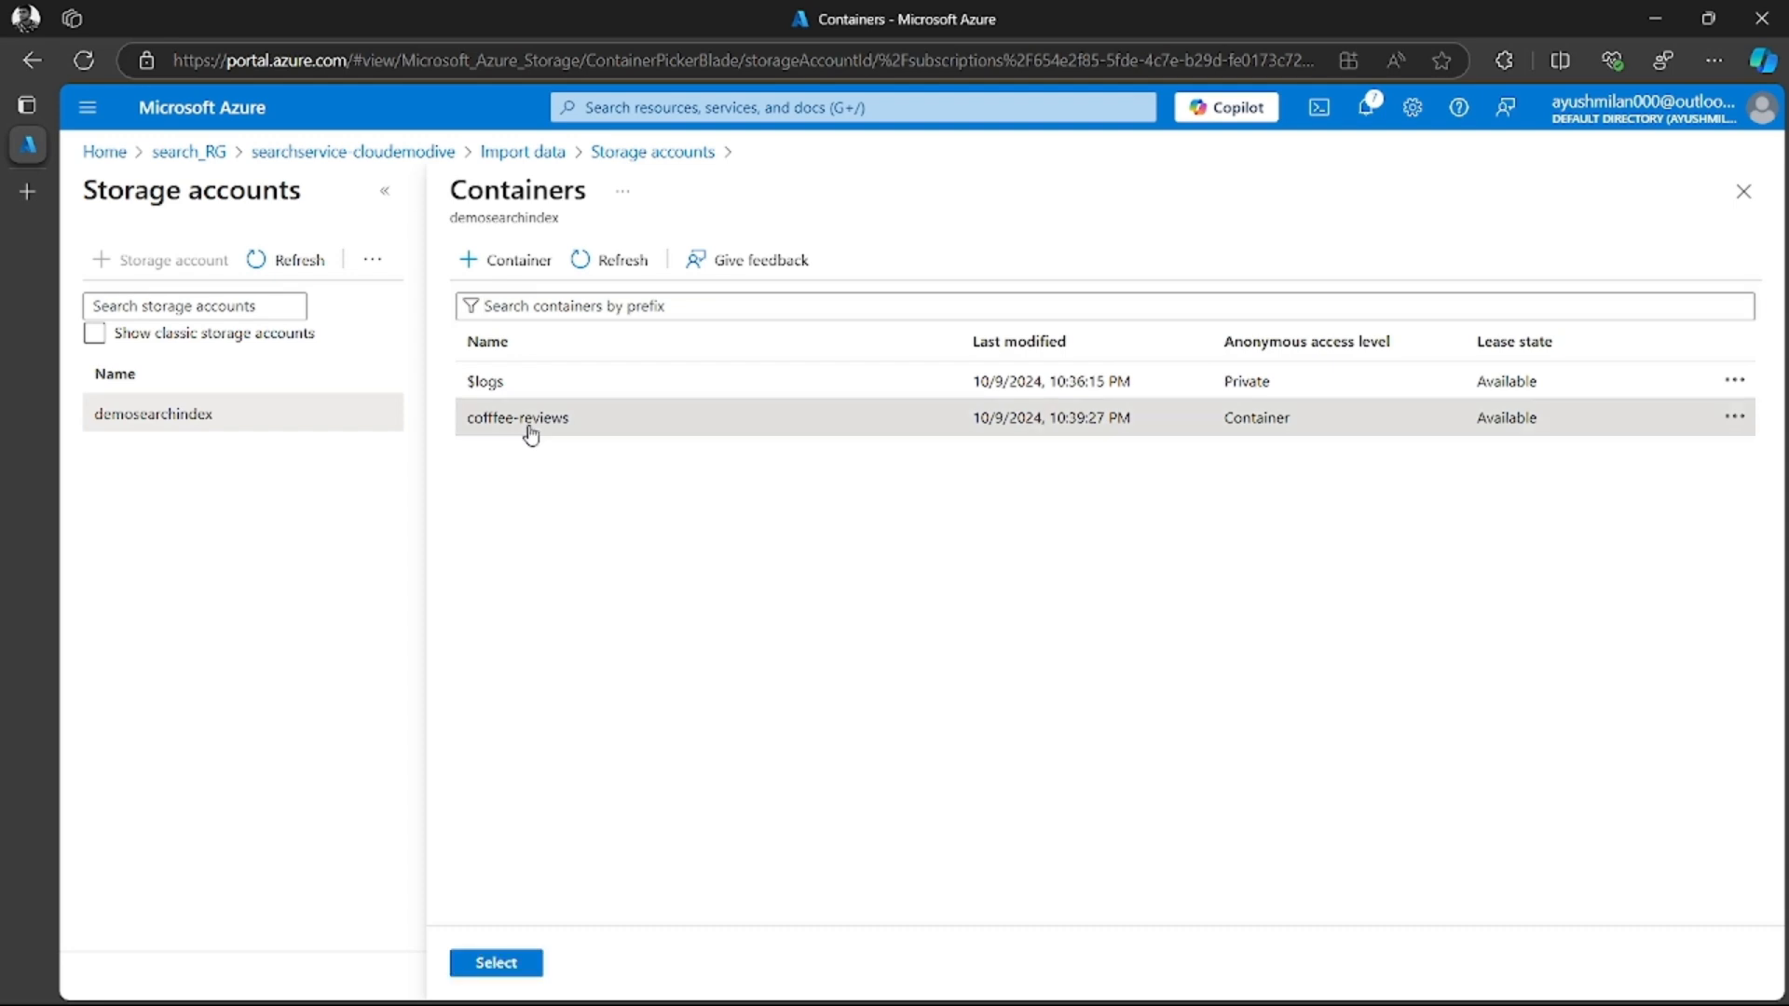
pyautogui.click(497, 964)
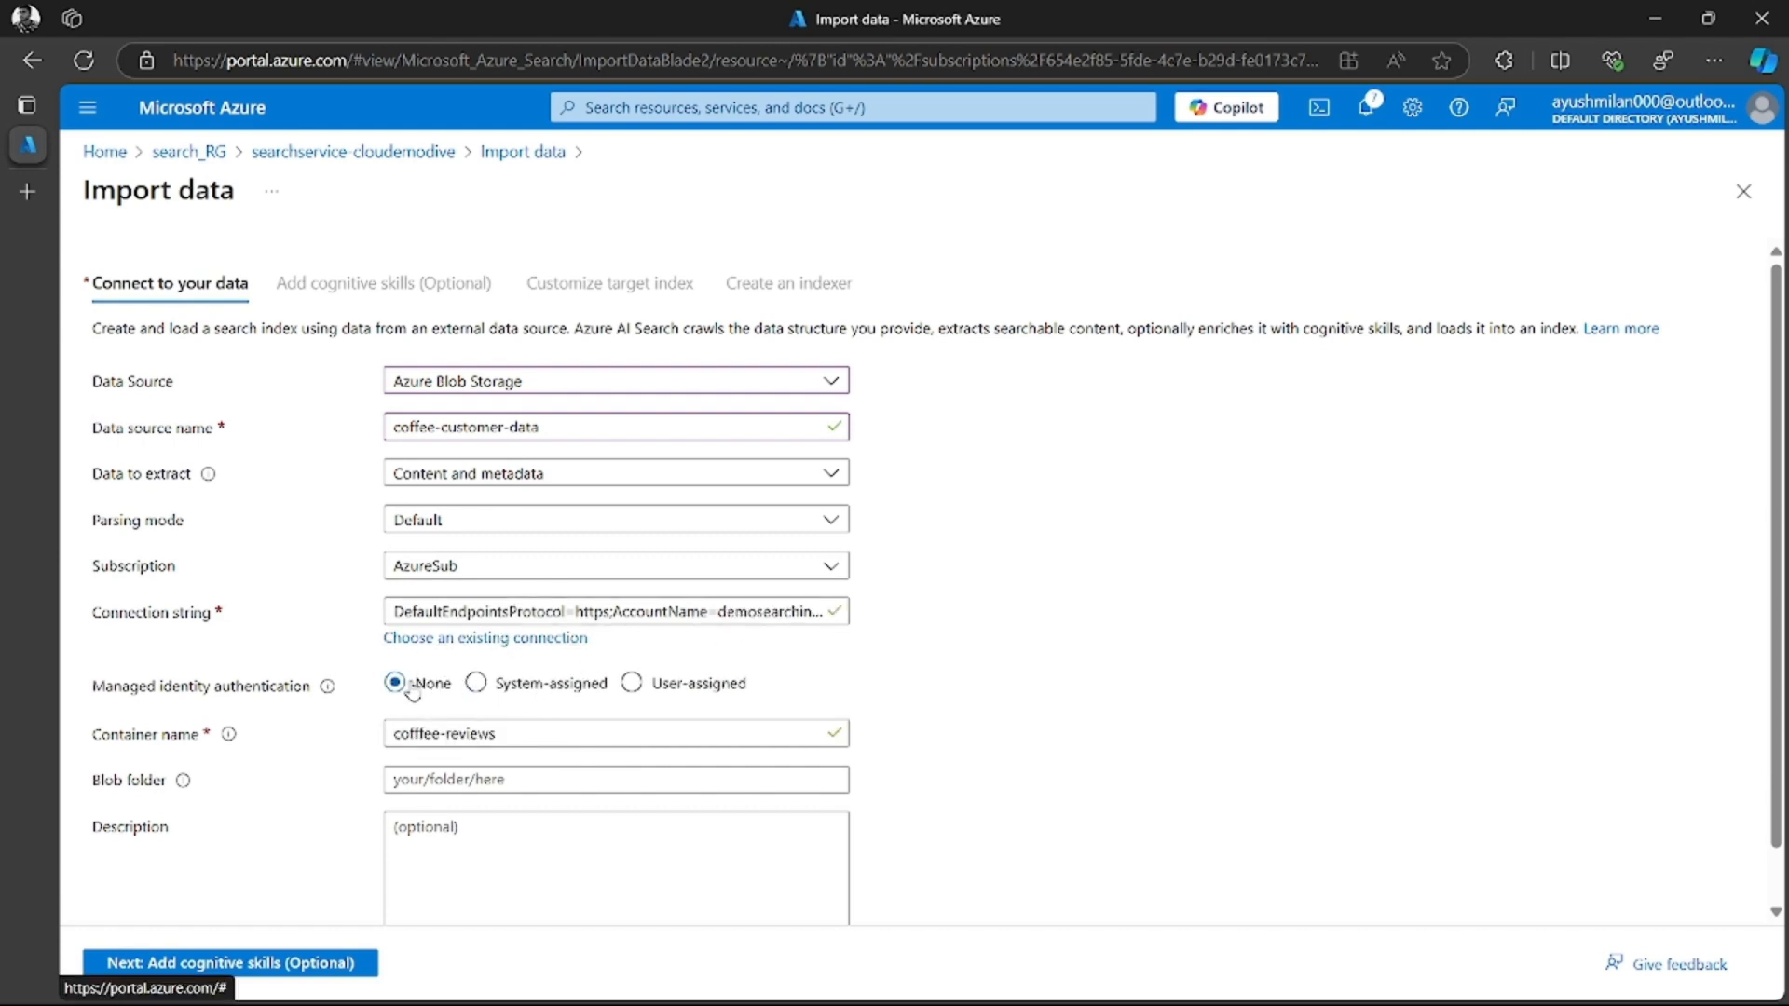
# Enter "reviews of my coffee shop" as the data source's description
pyautogui.scroll(-1, 414, 690)
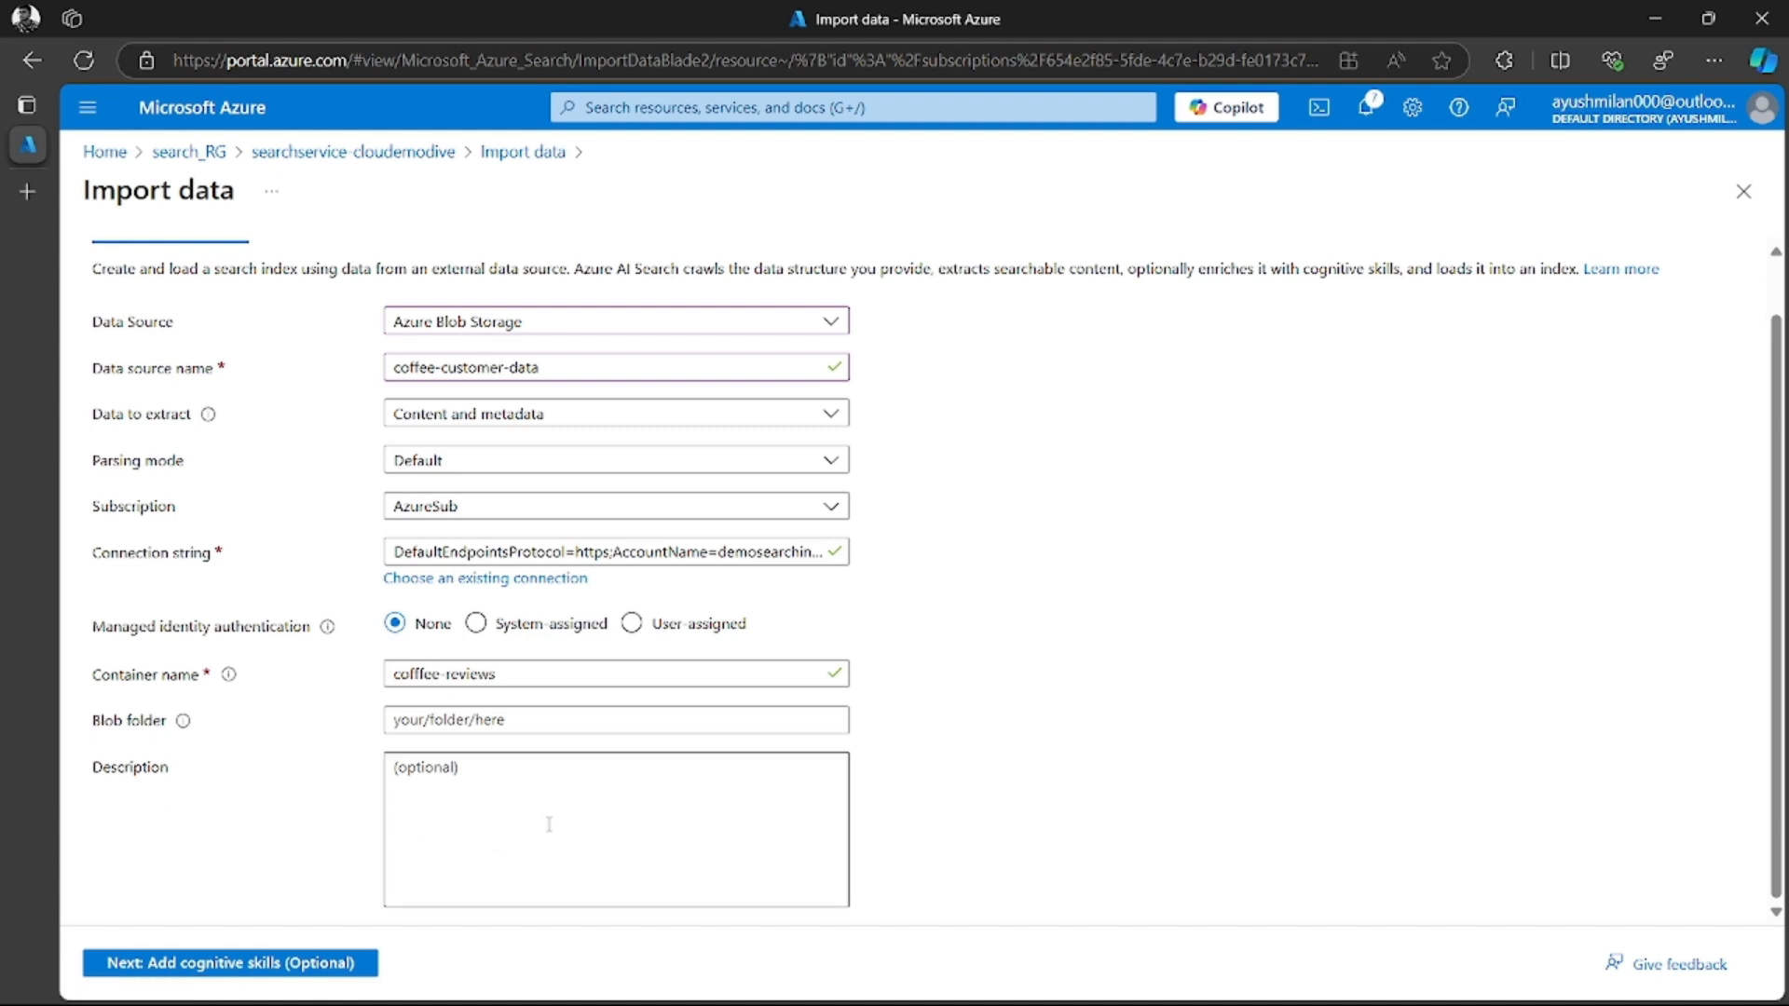
pyautogui.click(571, 788)
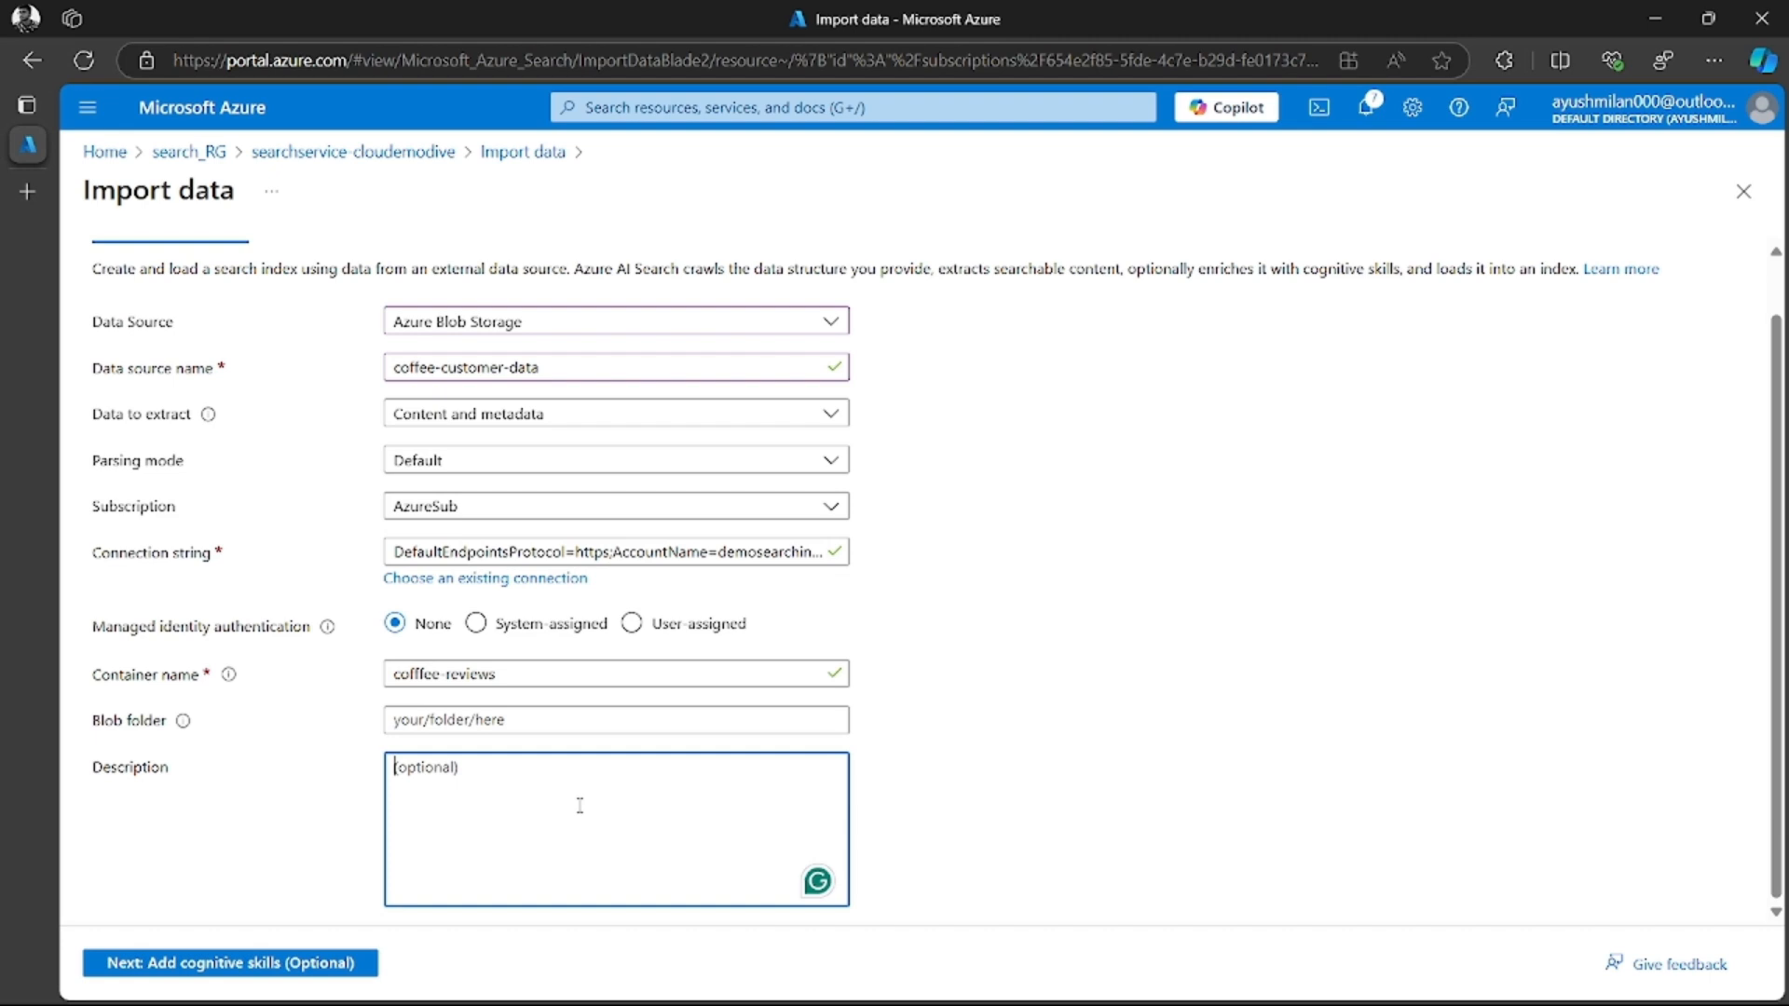
pyautogui.write('reviews')
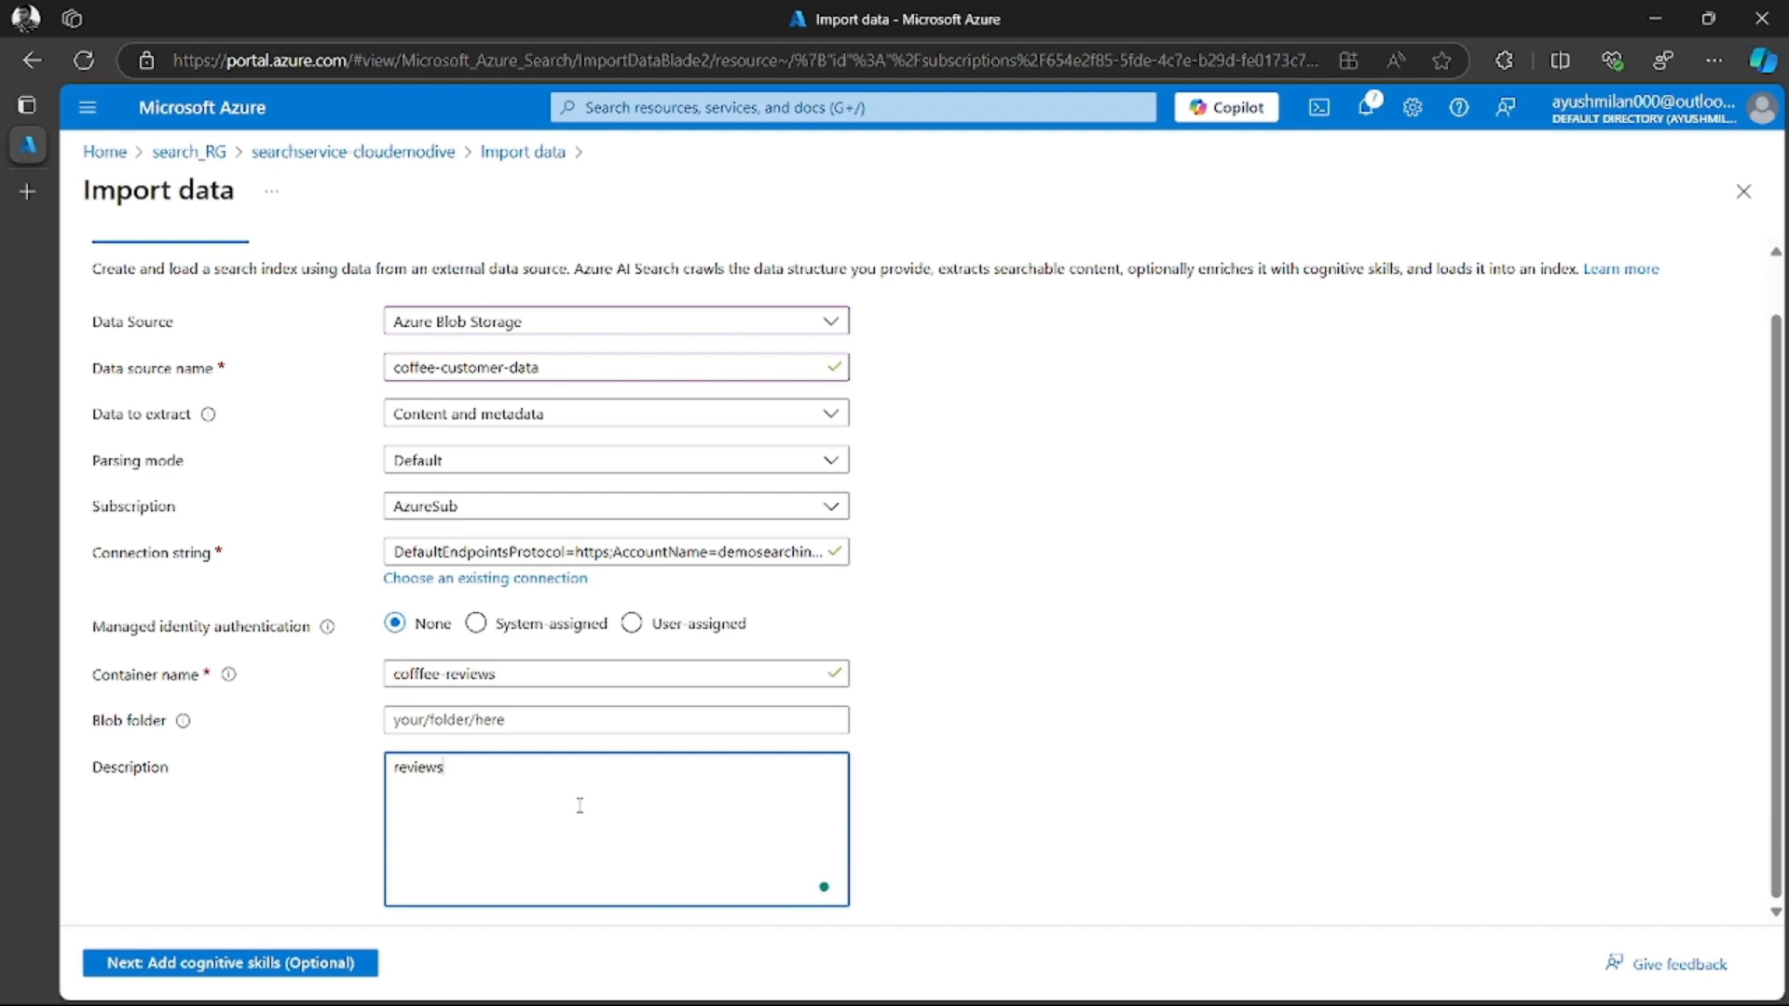
pyautogui.write(' for')
pyautogui.write(' co')
pyautogui.press('BackSpace')
pyautogui.press('BackSpace')
pyautogui.press('BackSpace')
pyautogui.write('my co')
pyautogui.write('ffee d')
pyautogui.press('BackSpace')
pyautogui.write('shop')
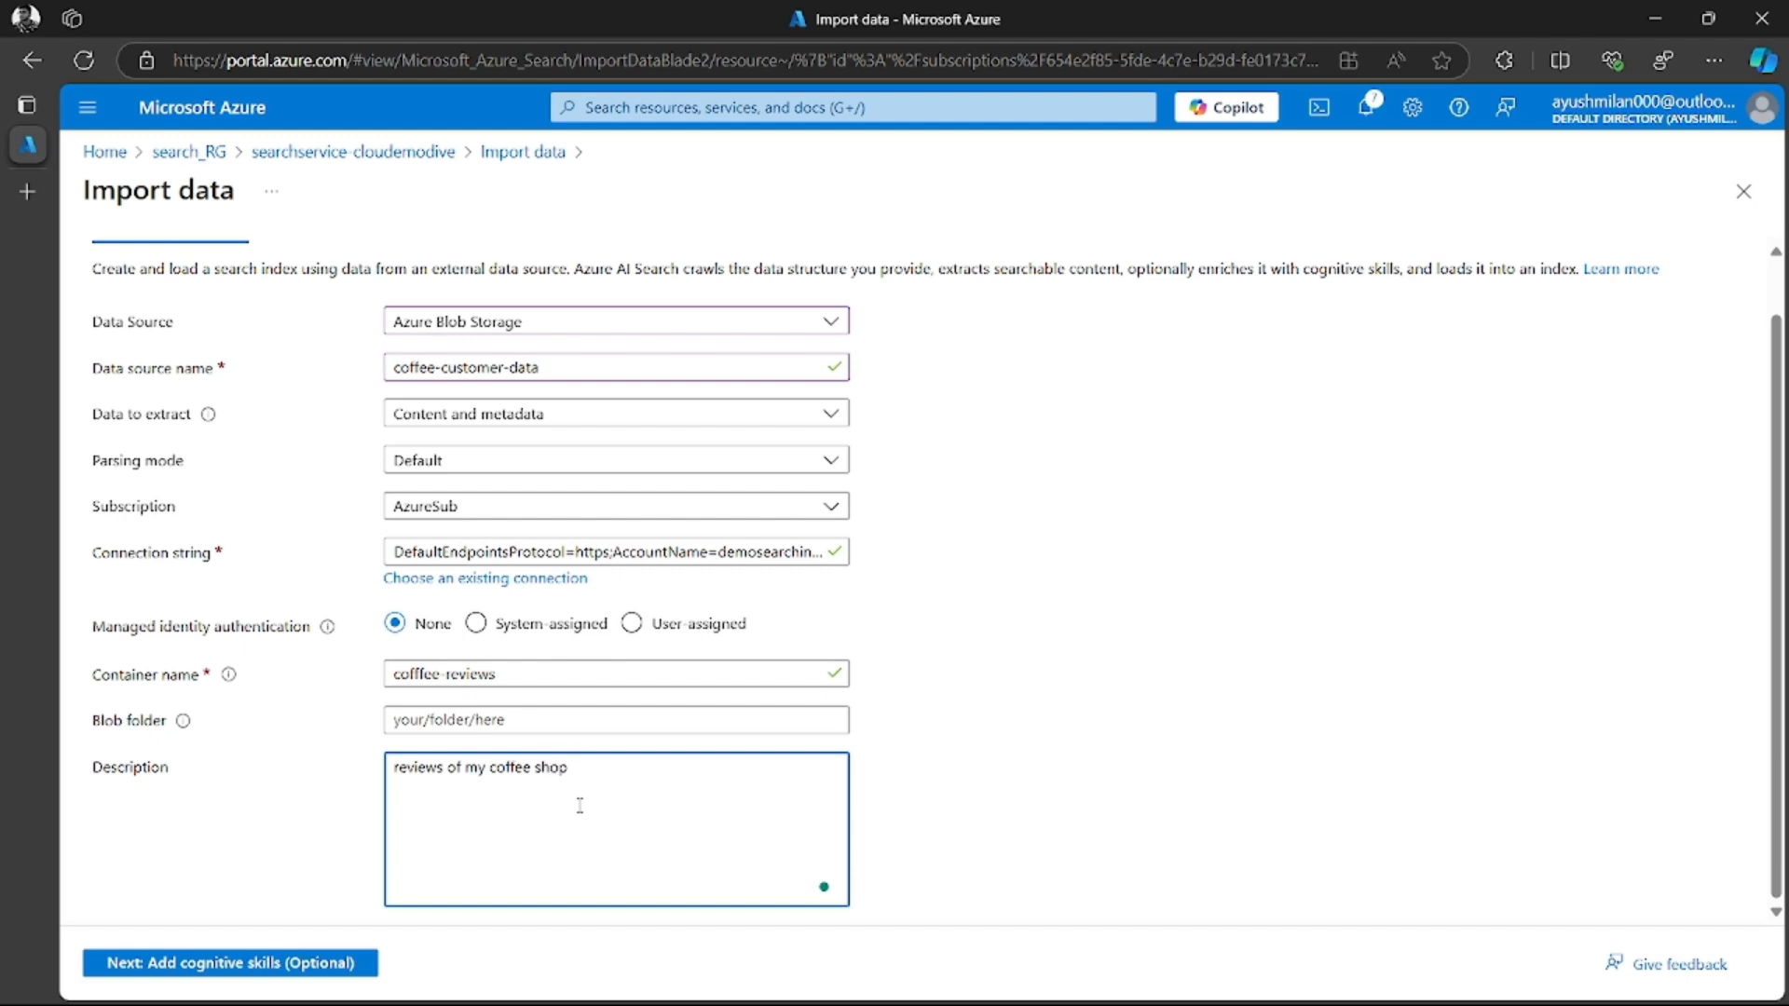
# Proceed to the cognitive skills stage and attach the searchindex-clouddemodive AI Services resource
pyautogui.click(279, 965)
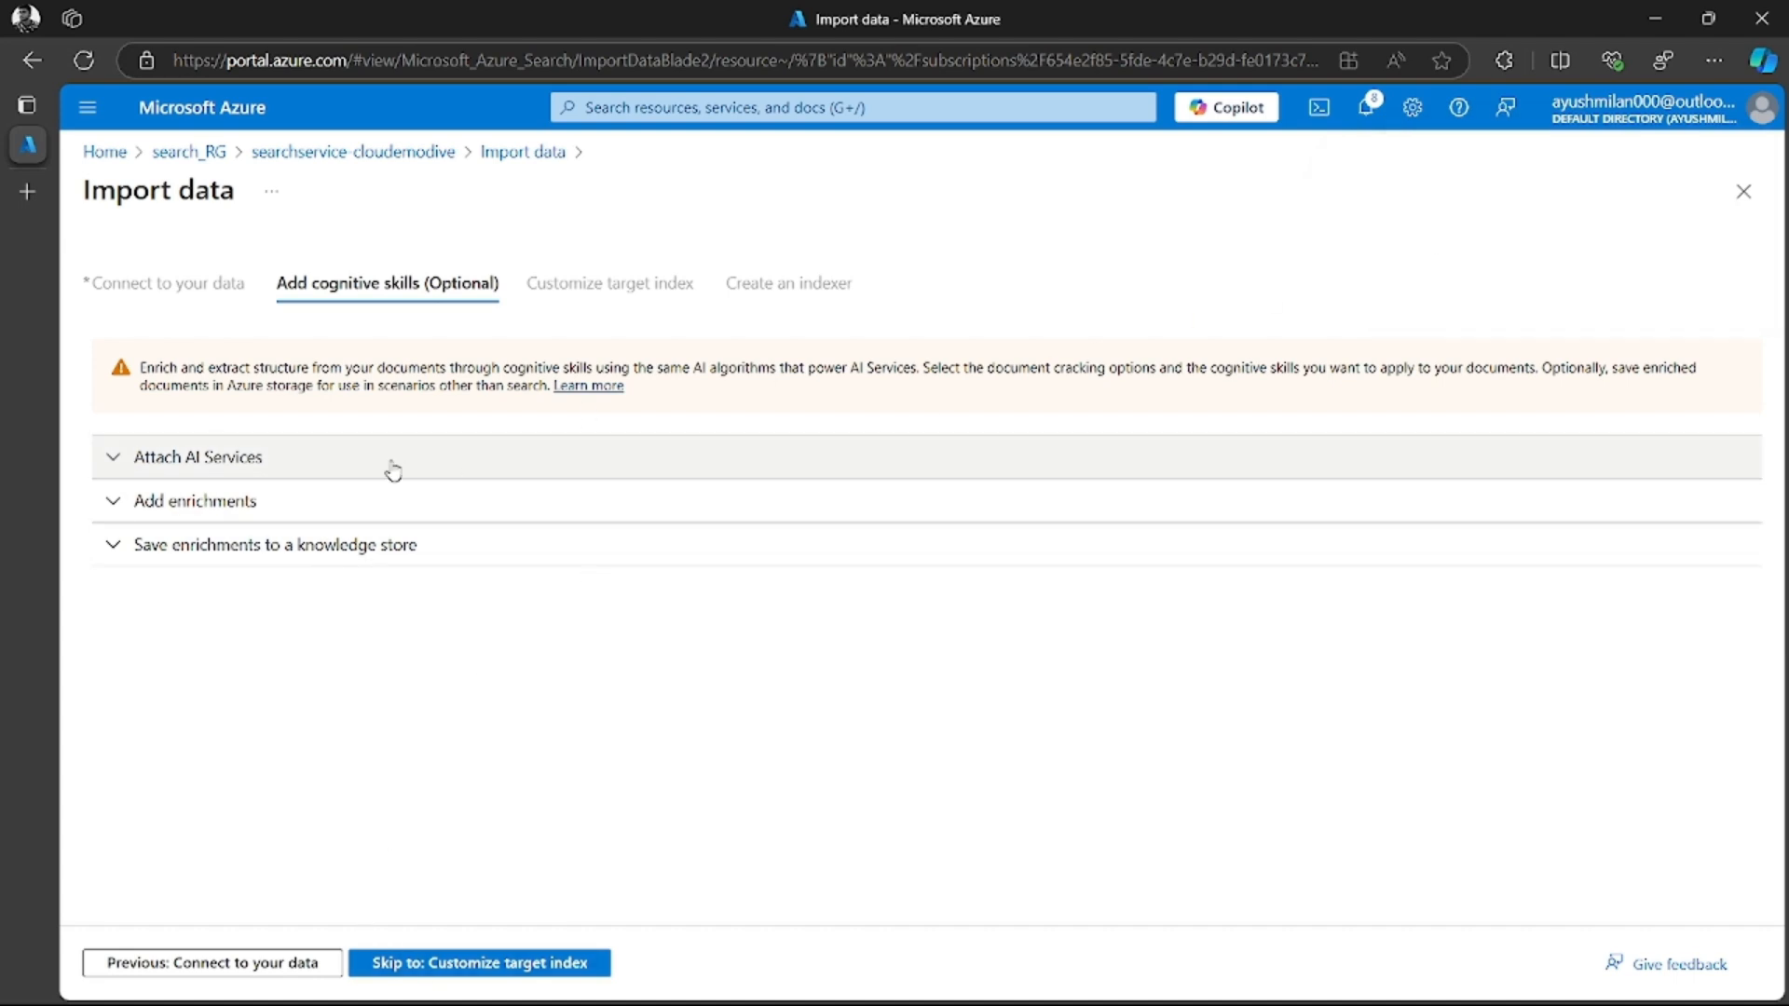
pyautogui.click(116, 456)
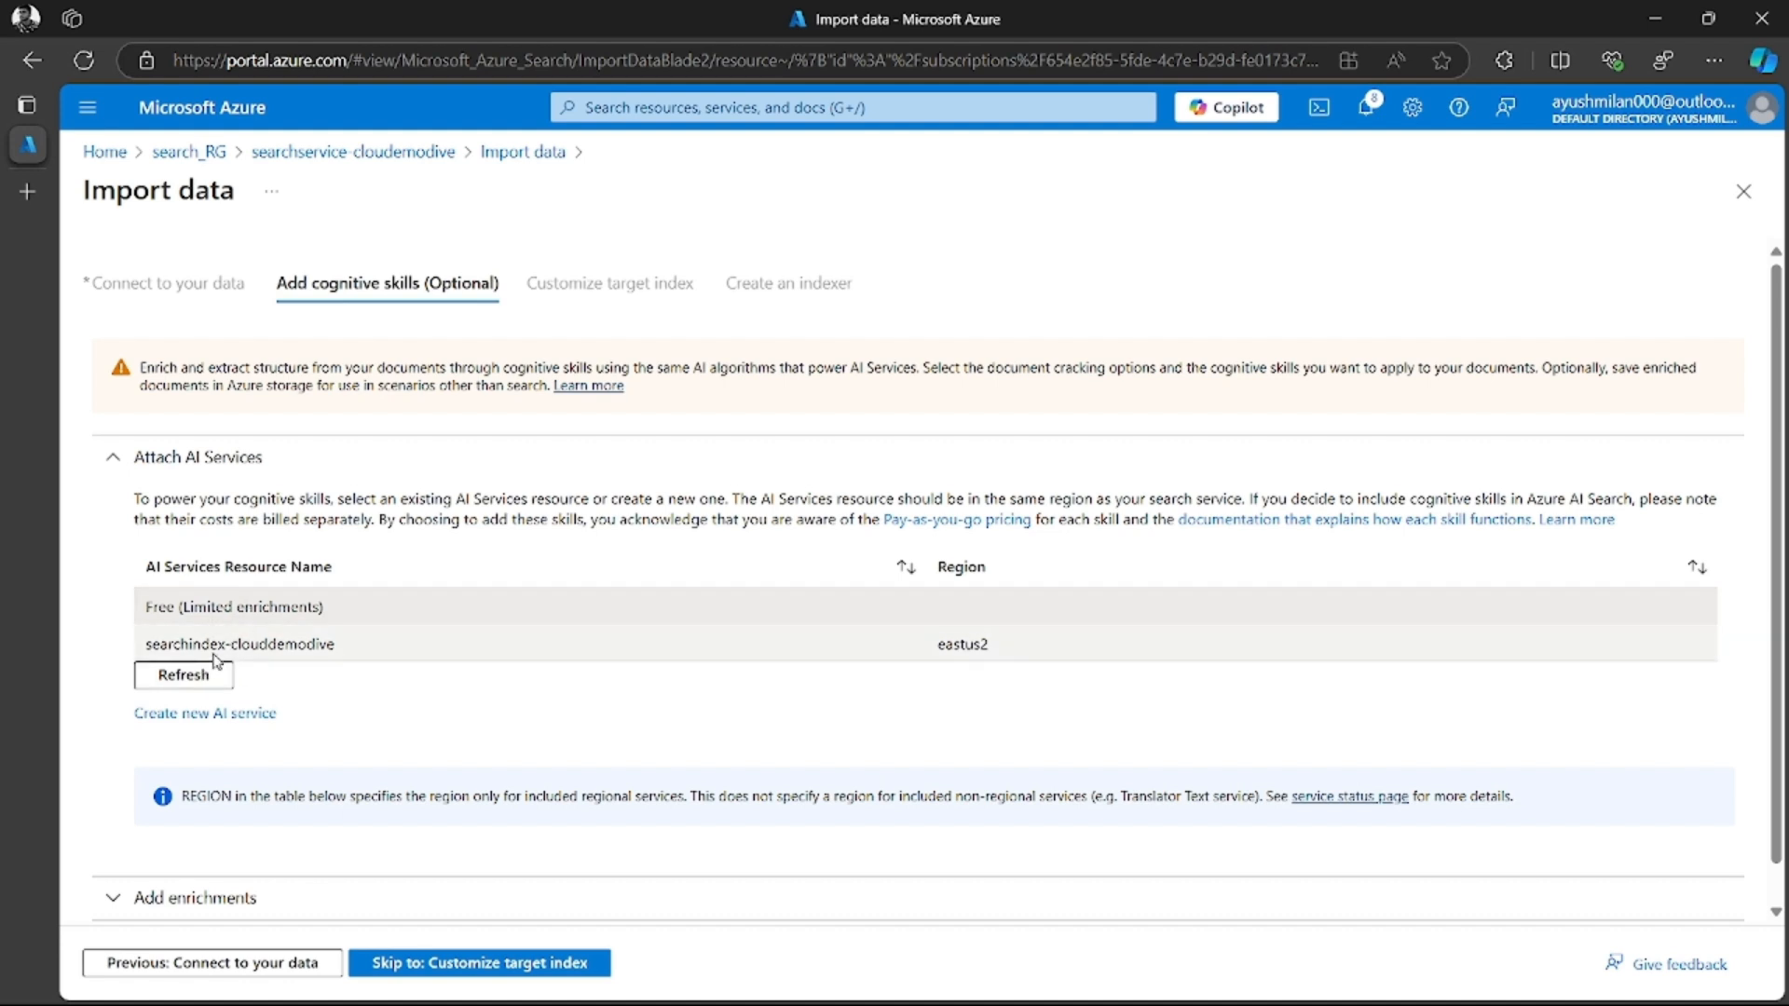
pyautogui.click(282, 646)
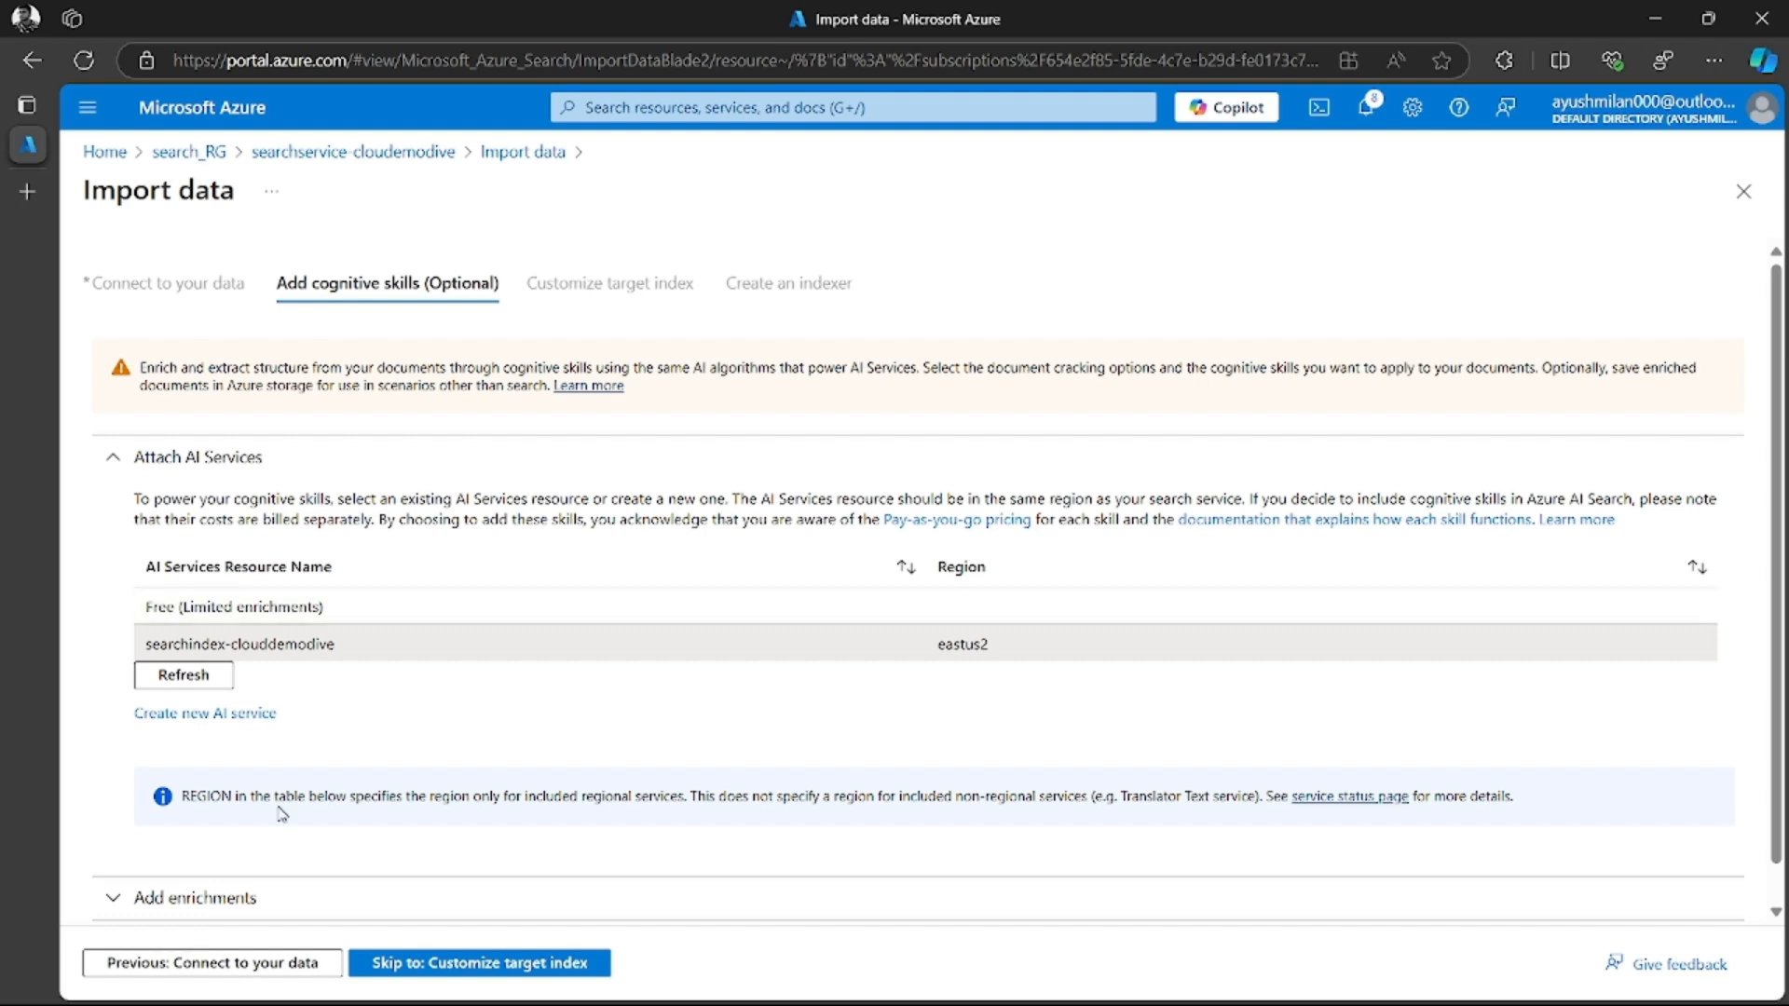
# Name the enrichment skillset cofffee-skillset and enable OCR with all text merged into the merged_content field
pyautogui.scroll(-1, 371, 829)
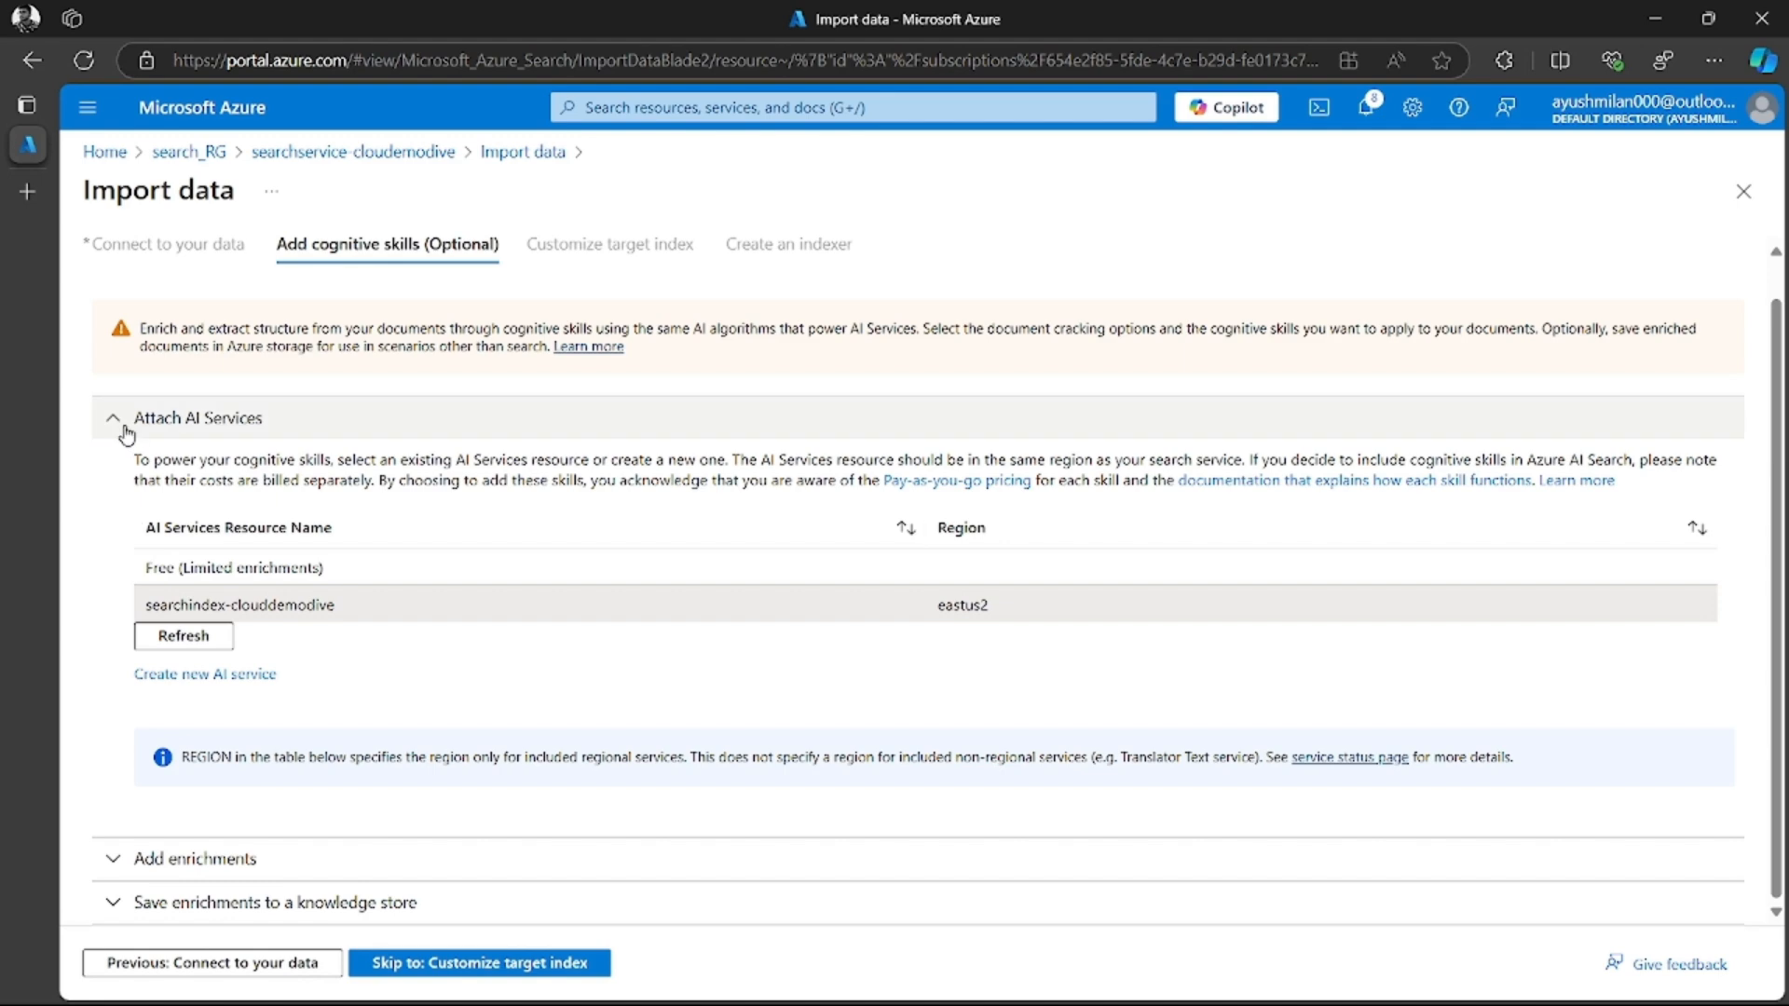
pyautogui.click(117, 863)
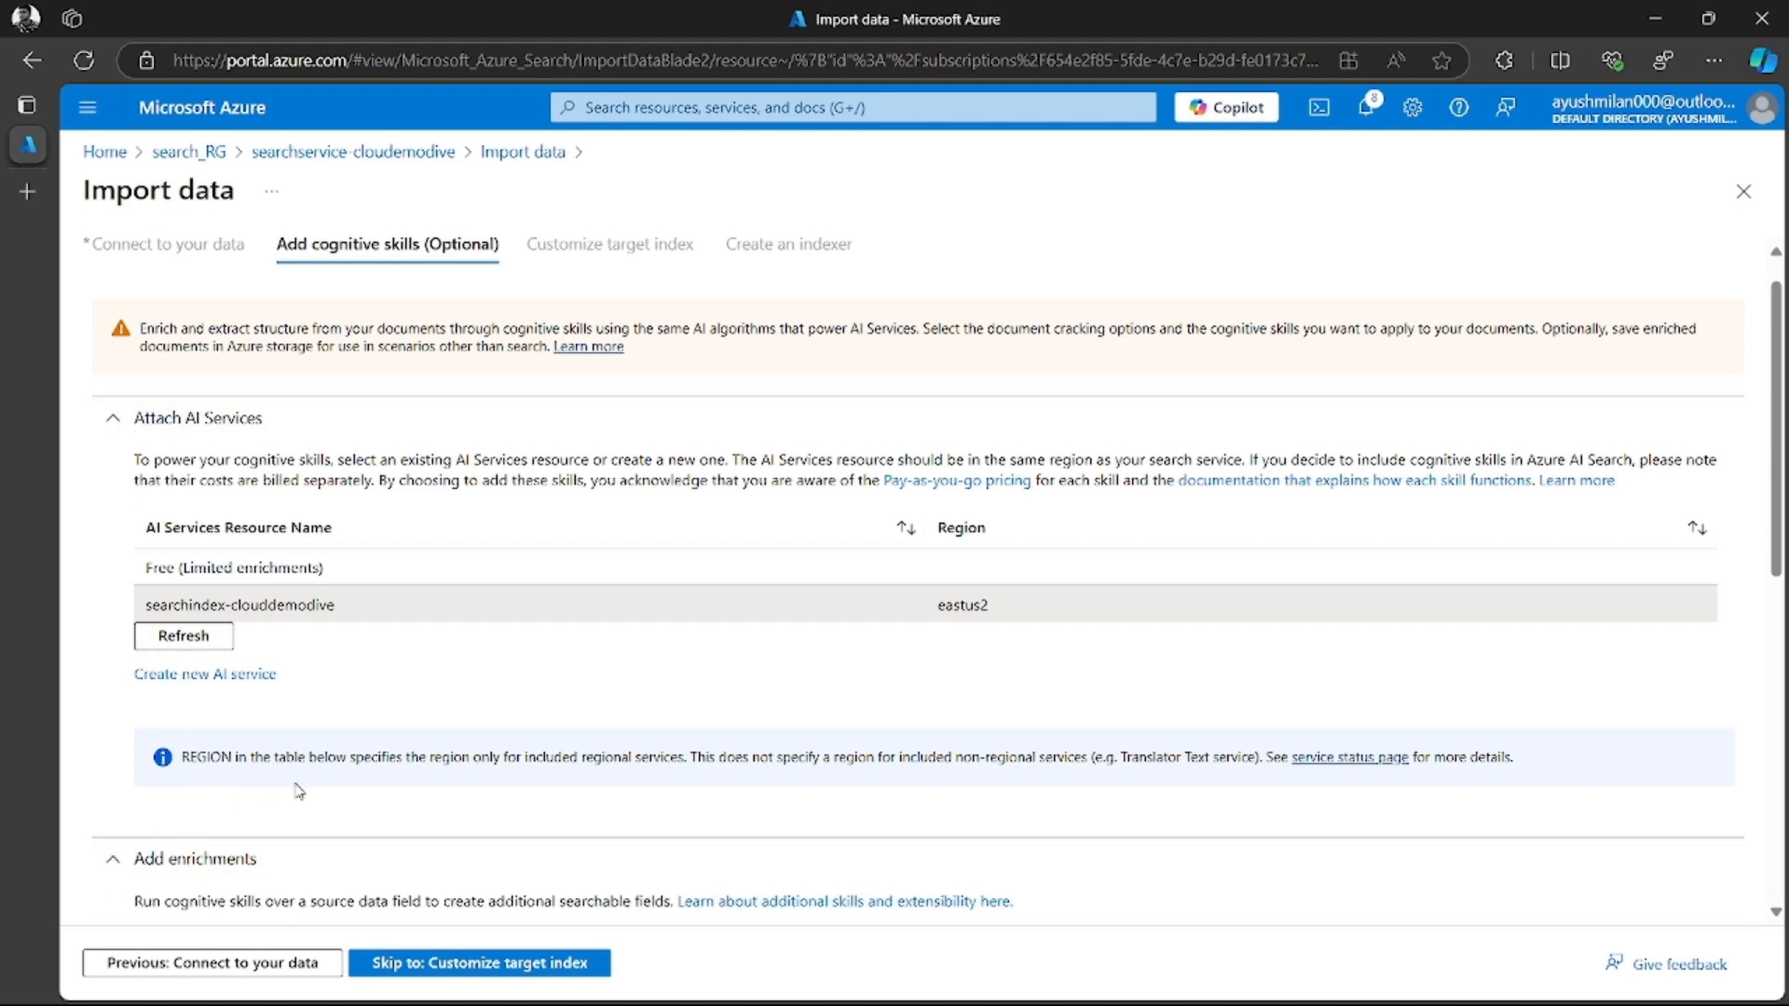
pyautogui.scroll(-3, 280, 783)
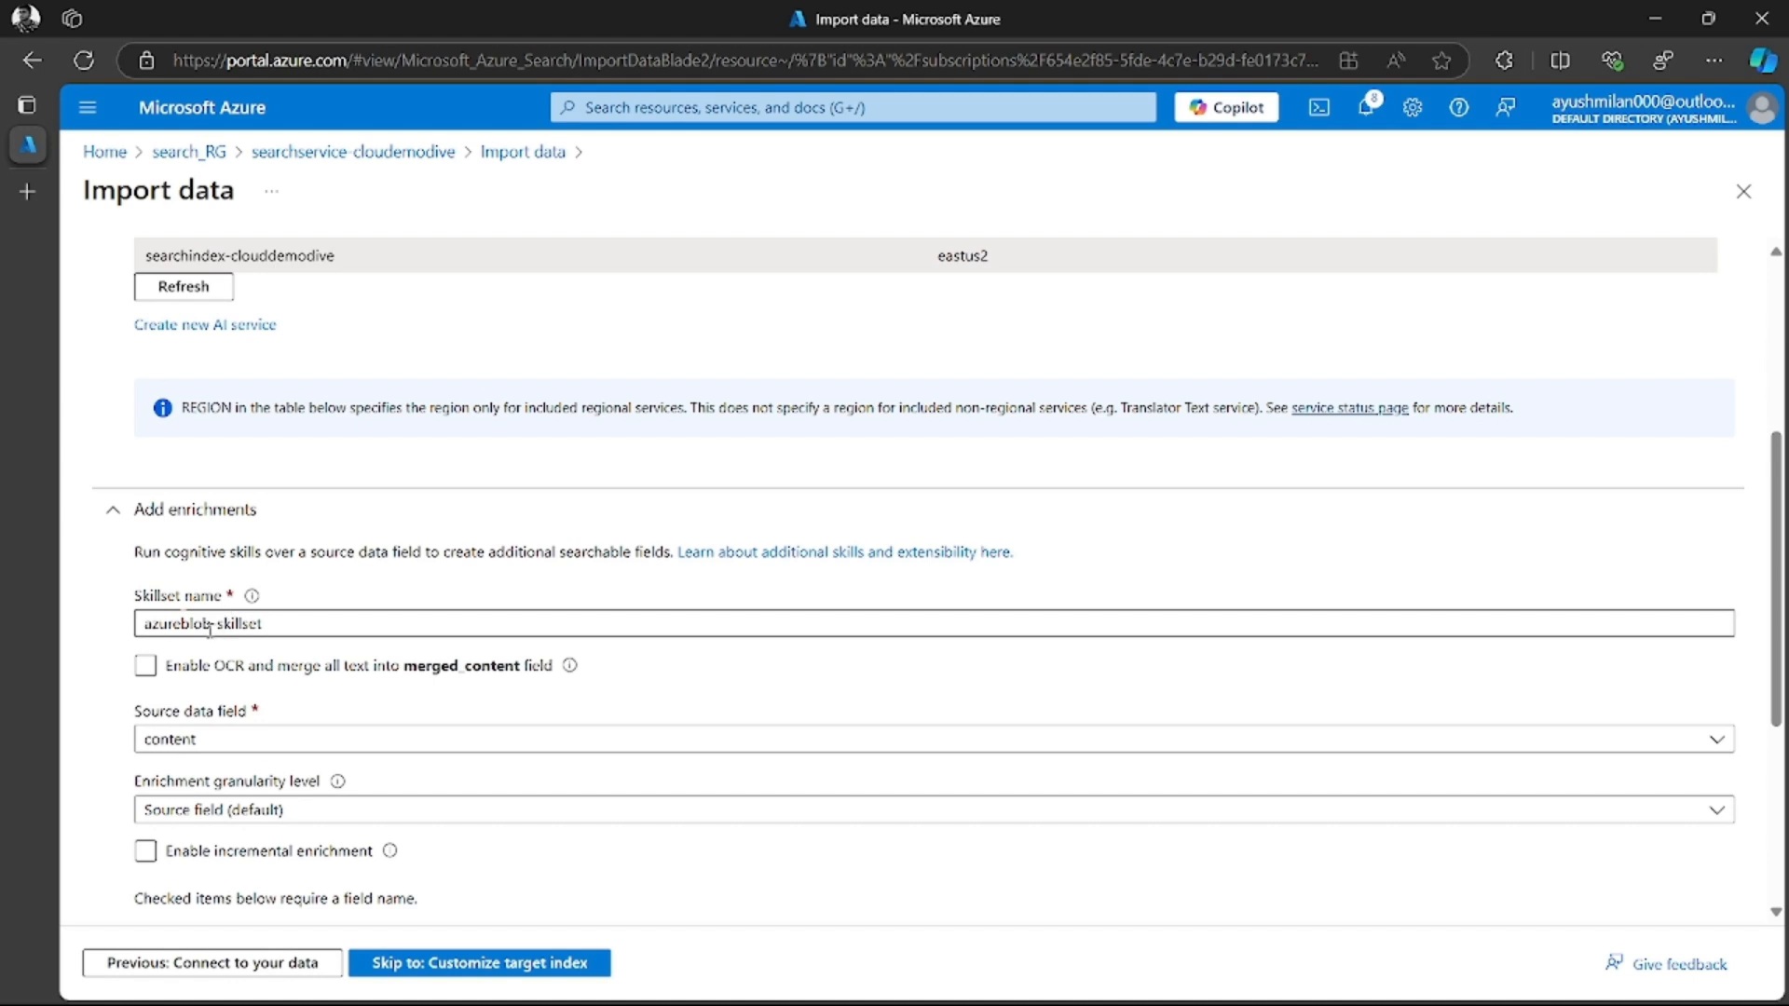
pyautogui.moveTo(212, 626); pyautogui.dragTo(98, 630)
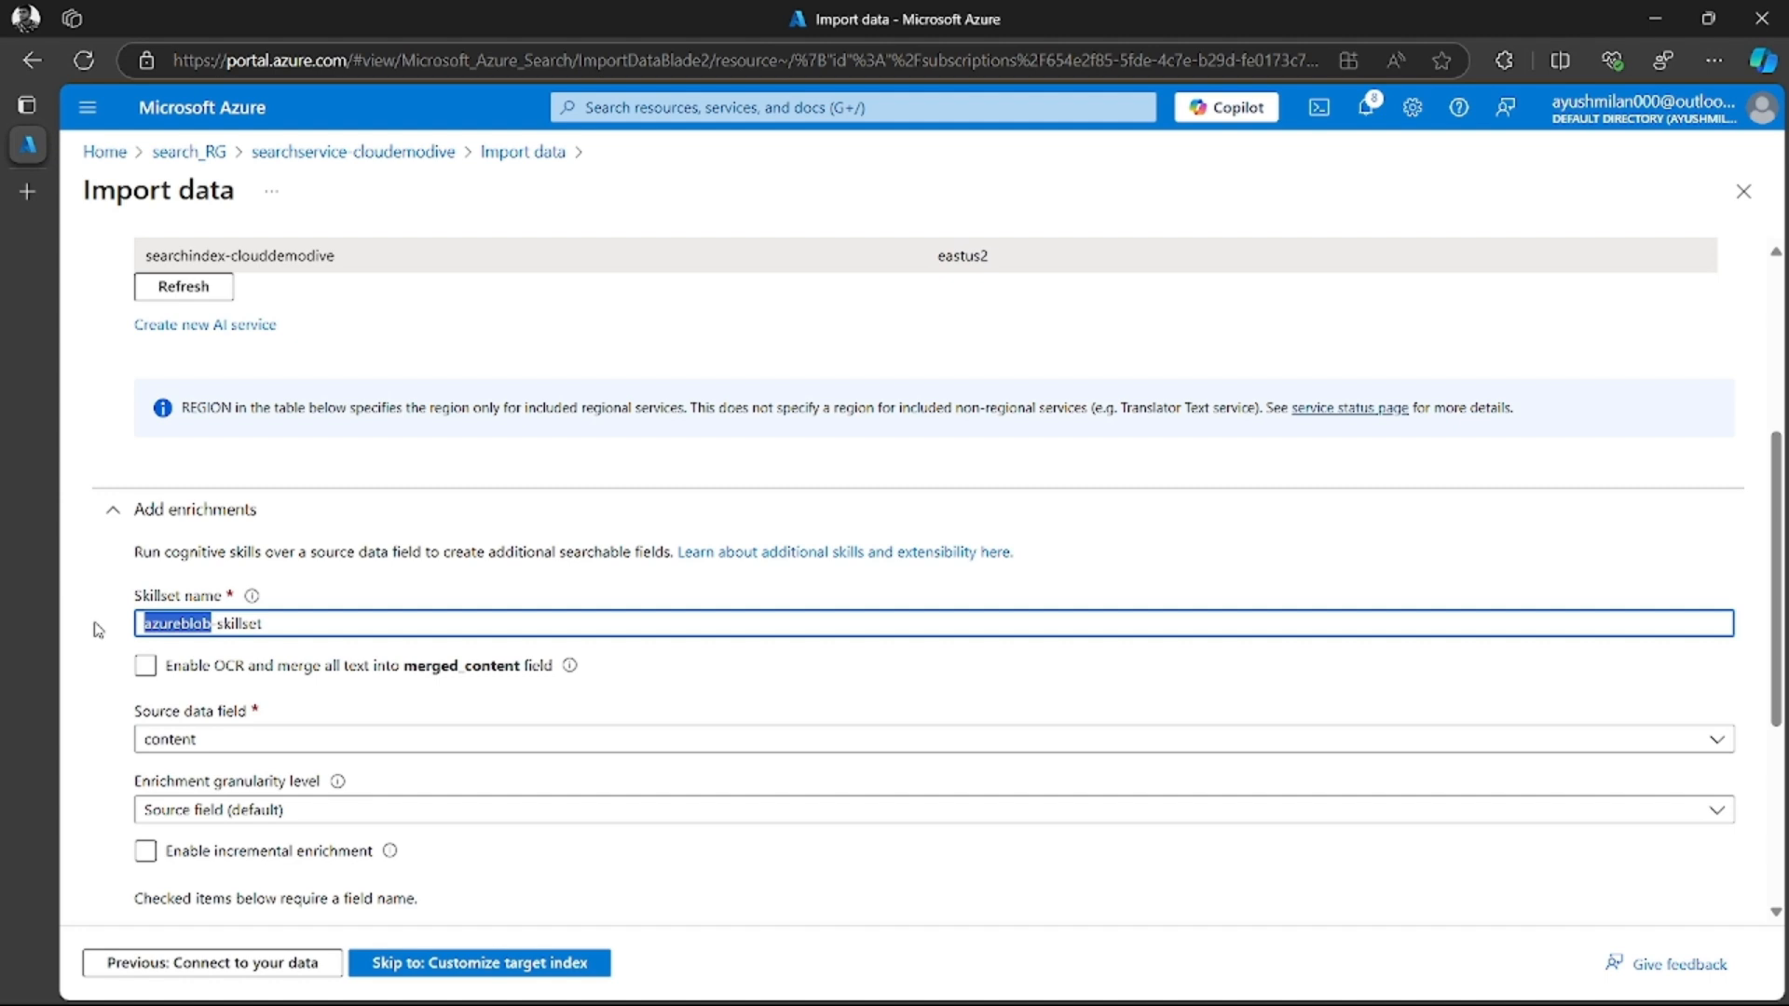
pyautogui.write('co')
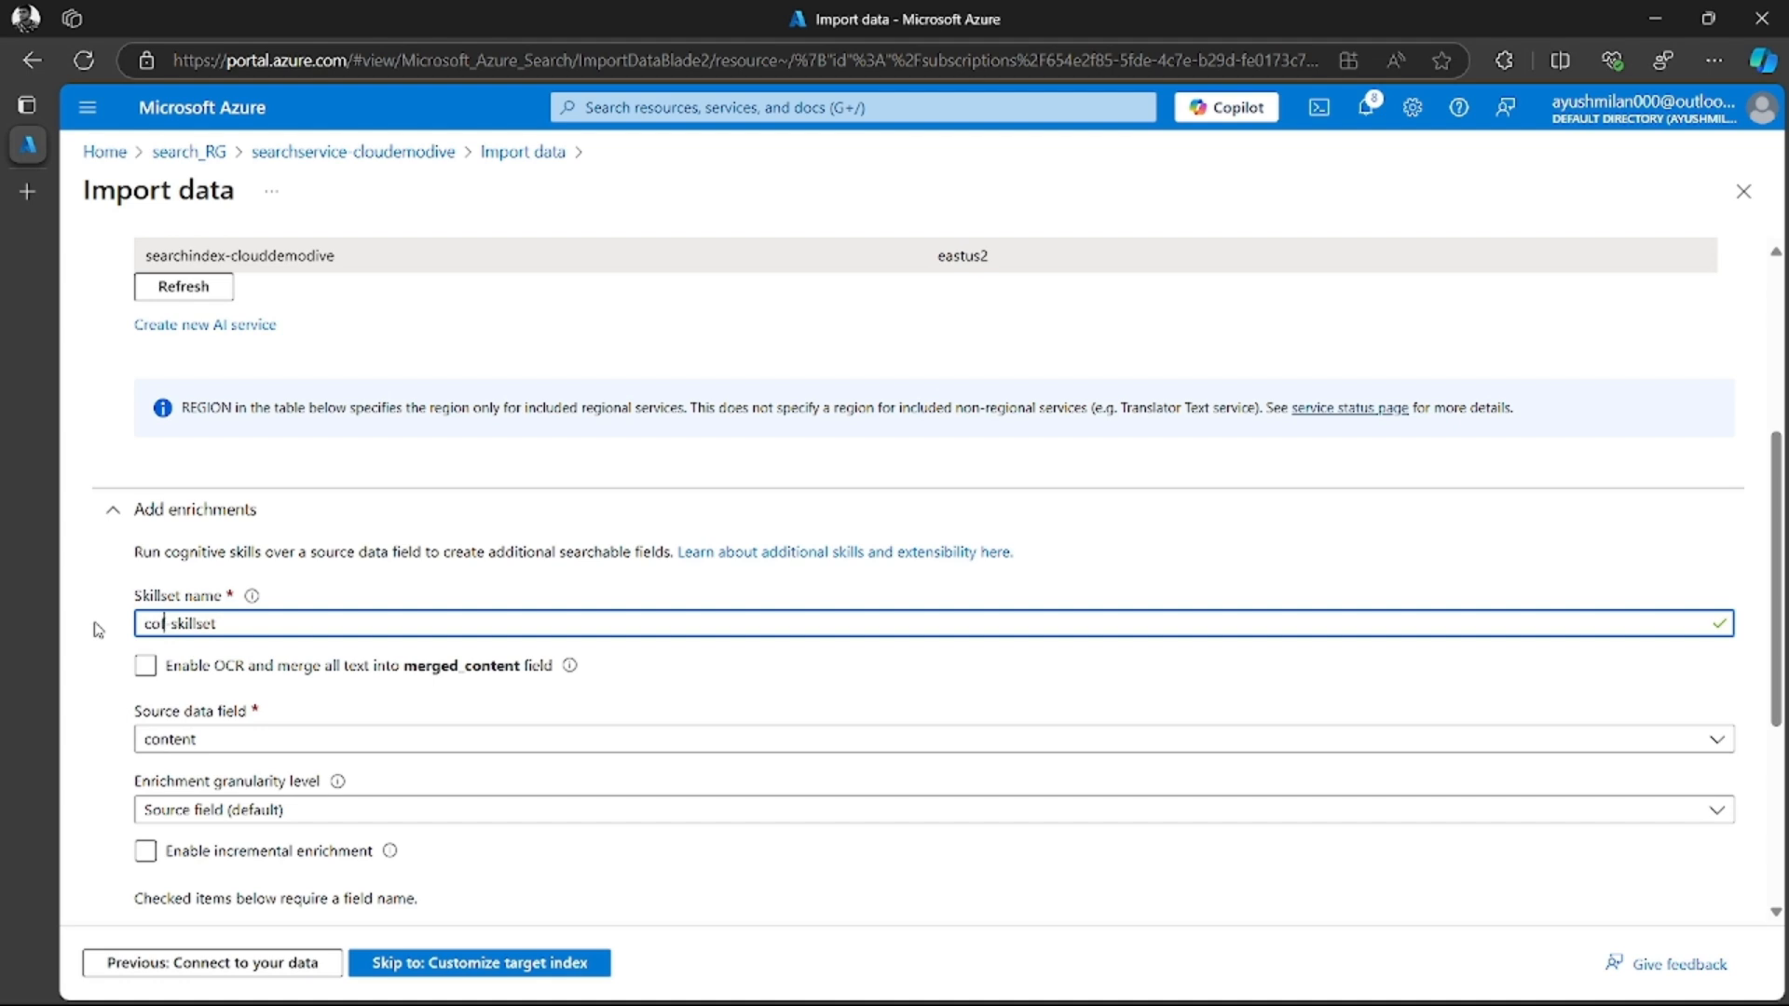
pyautogui.write('fffee')
pyautogui.click(354, 667)
pyautogui.click(146, 665)
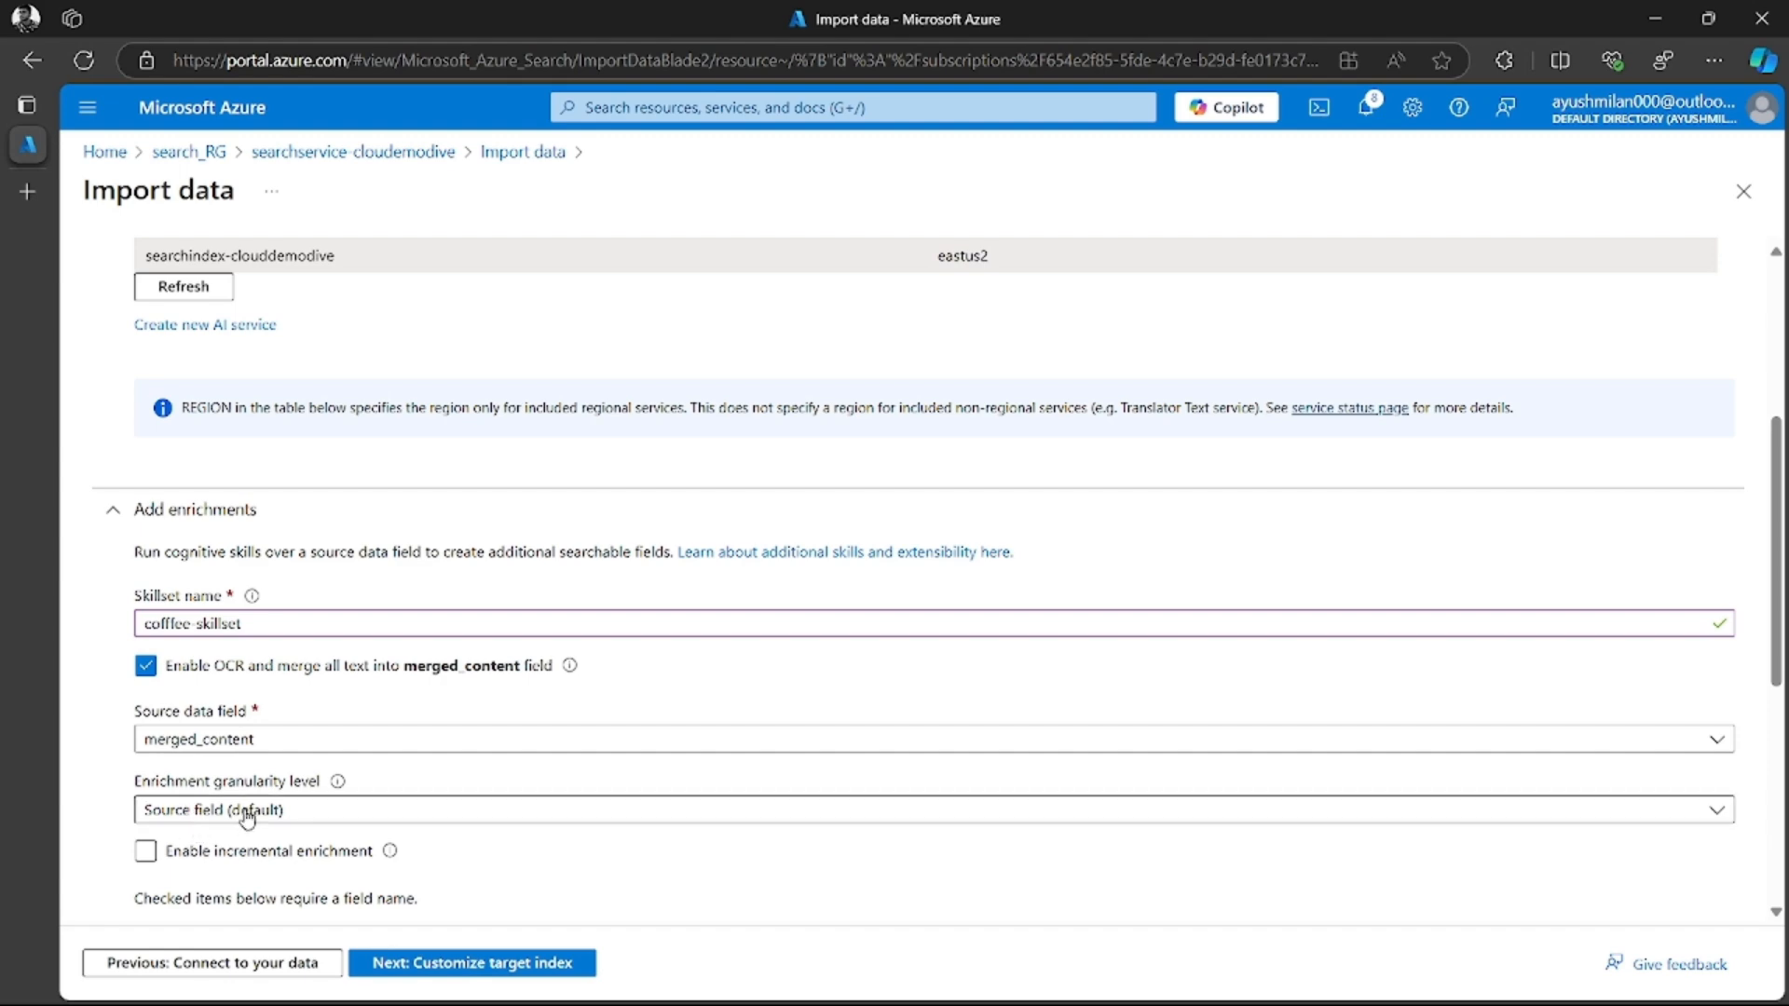
# Set the skillset's enrichment granularity level to Pages (5000 characters chunks)
pyautogui.scroll(-3, 252, 801)
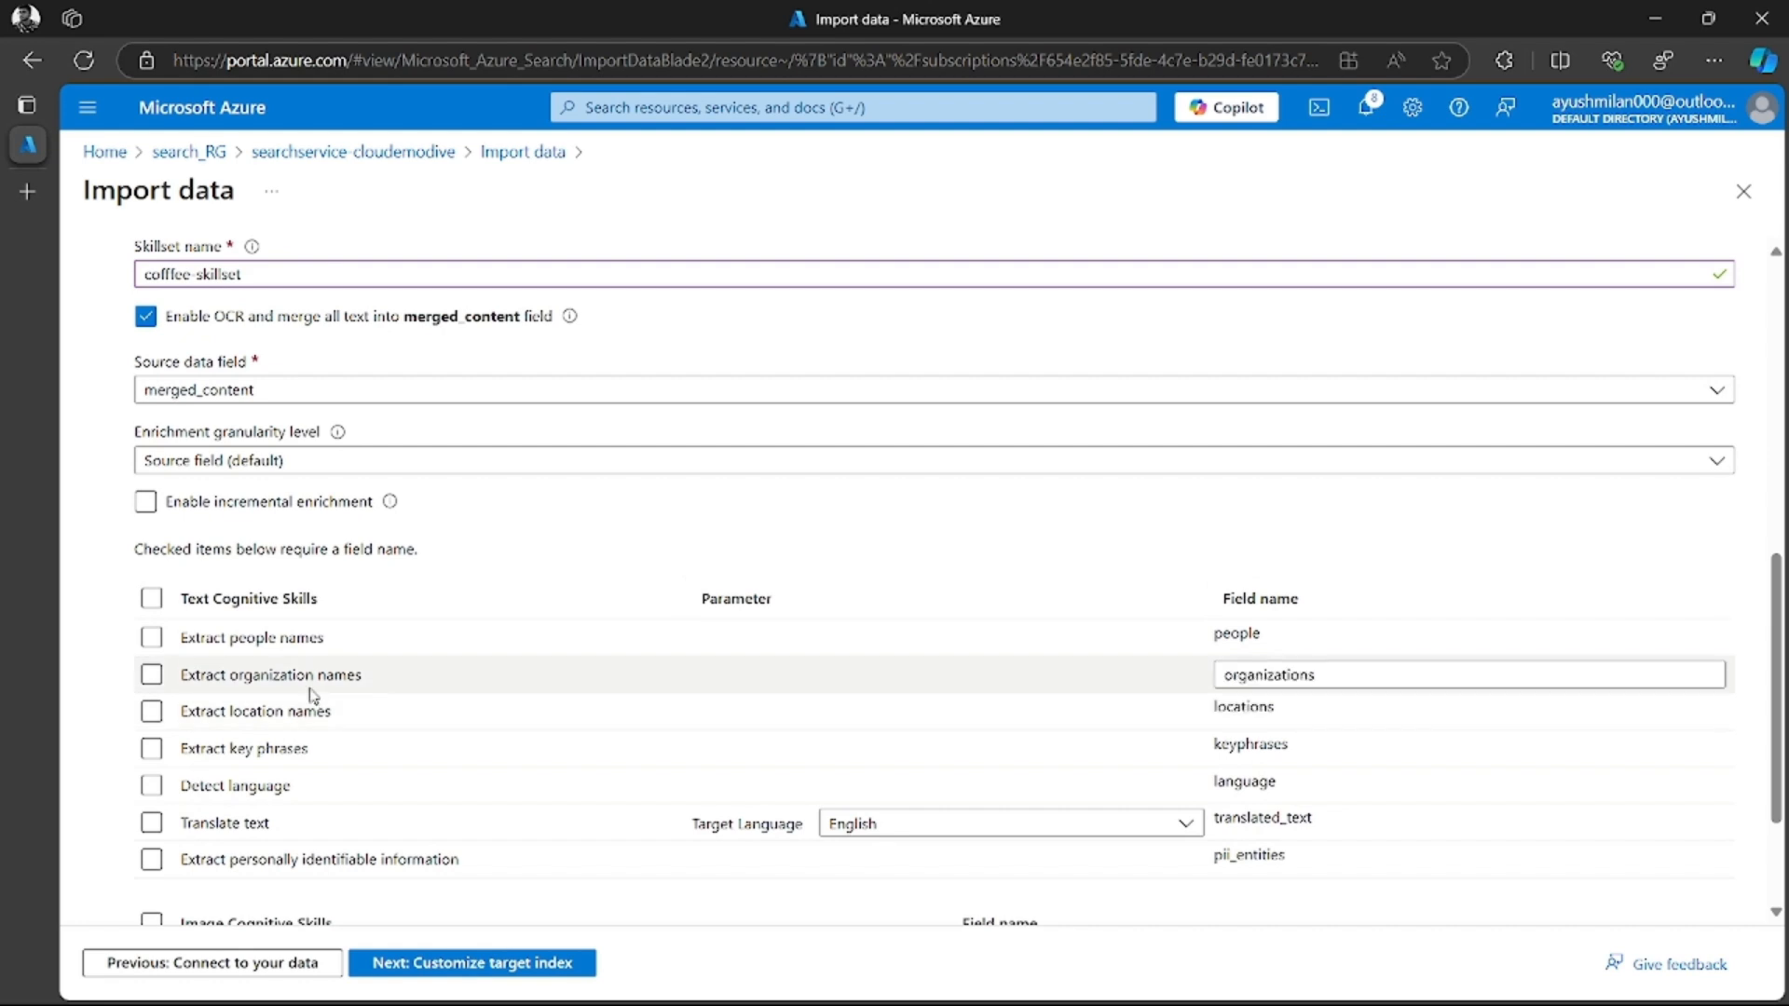
pyautogui.click(284, 466)
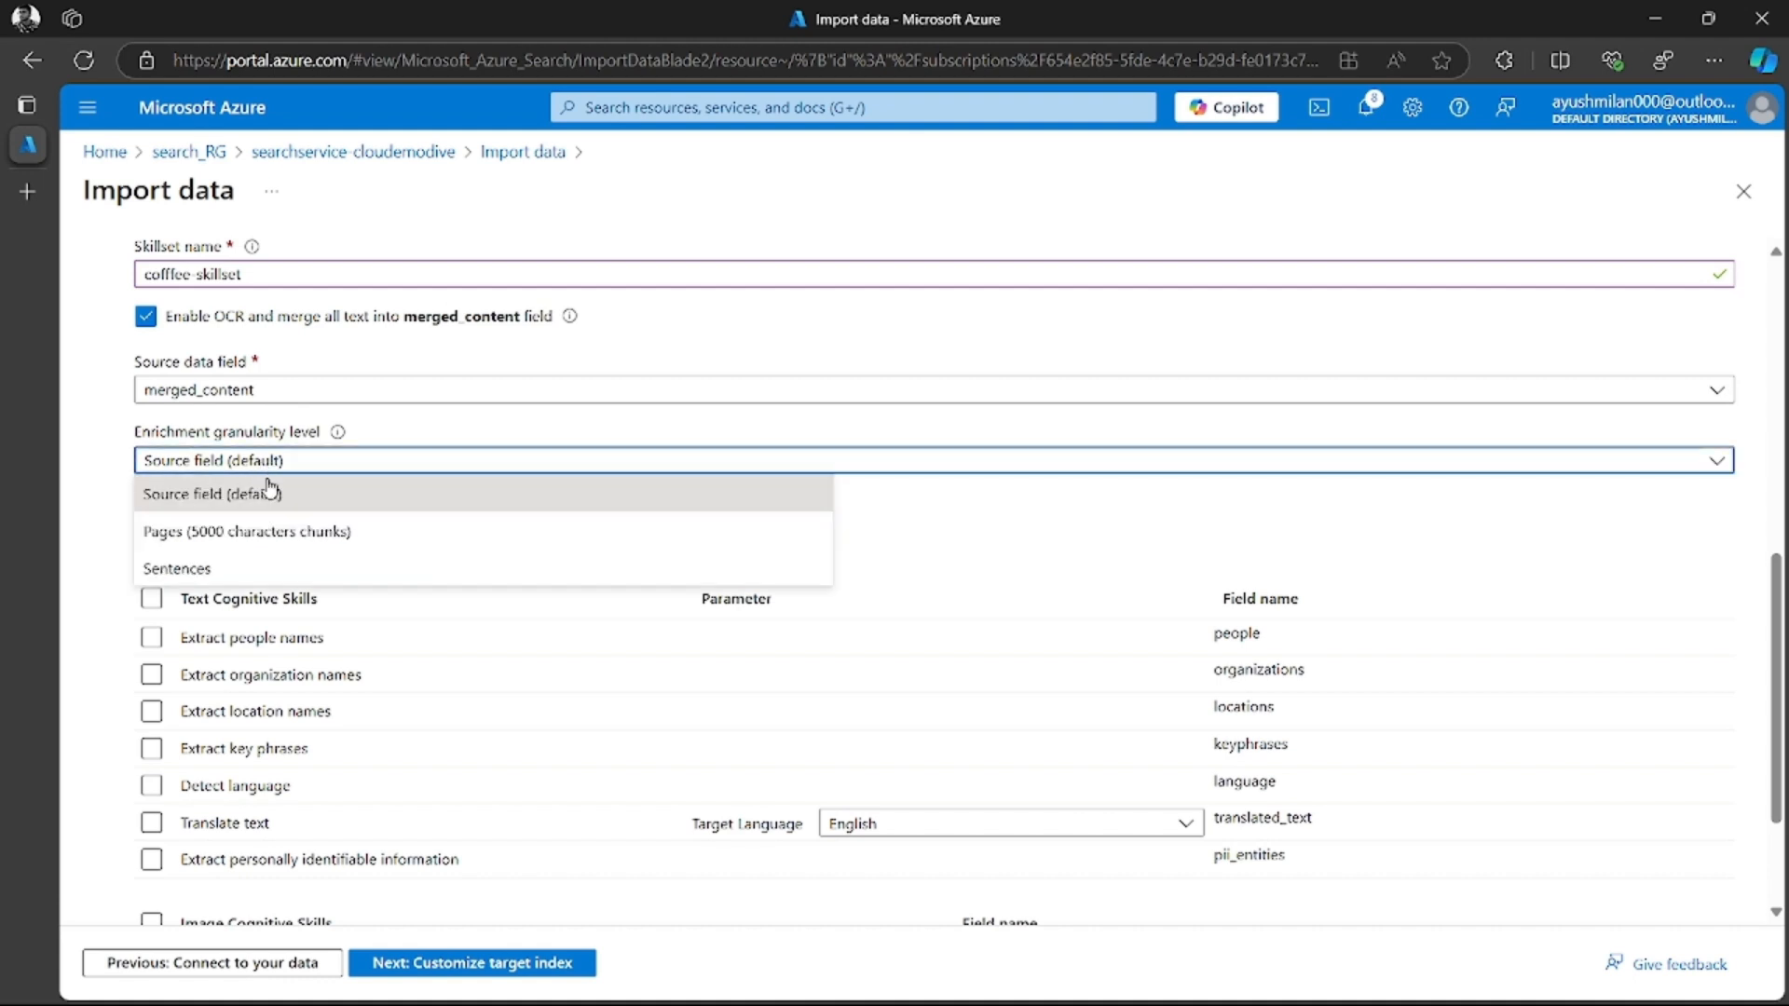
pyautogui.click(270, 492)
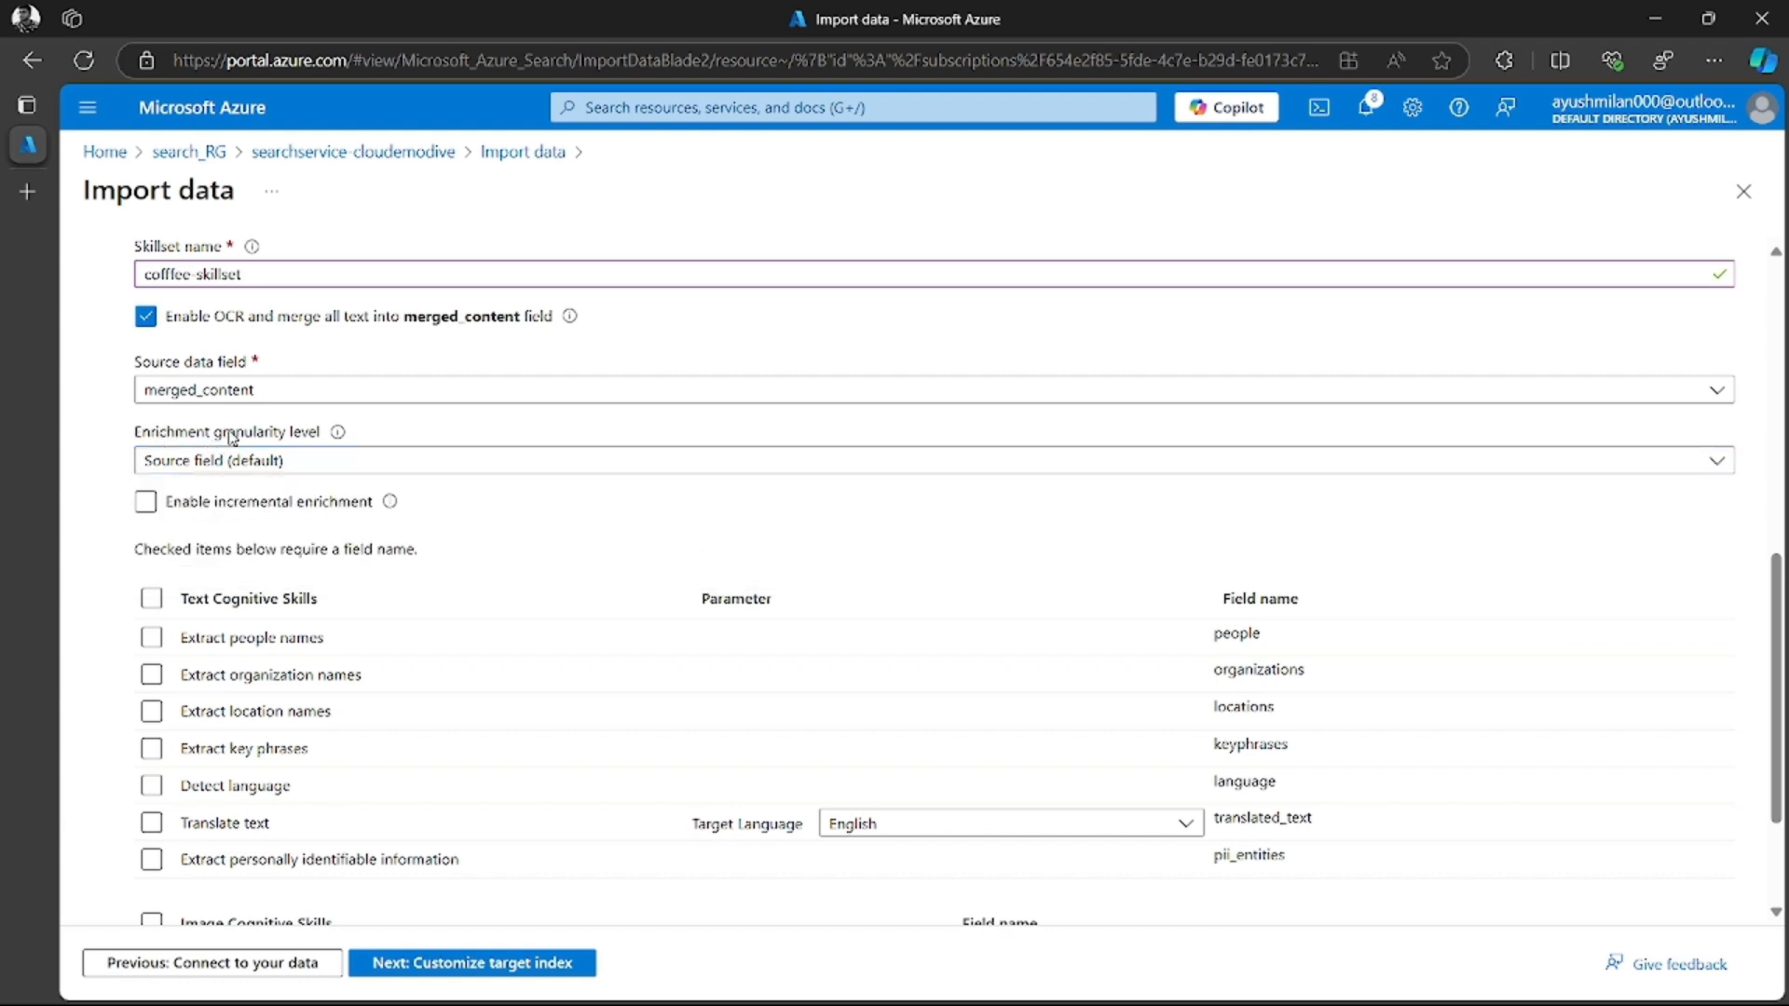
pyautogui.click(276, 464)
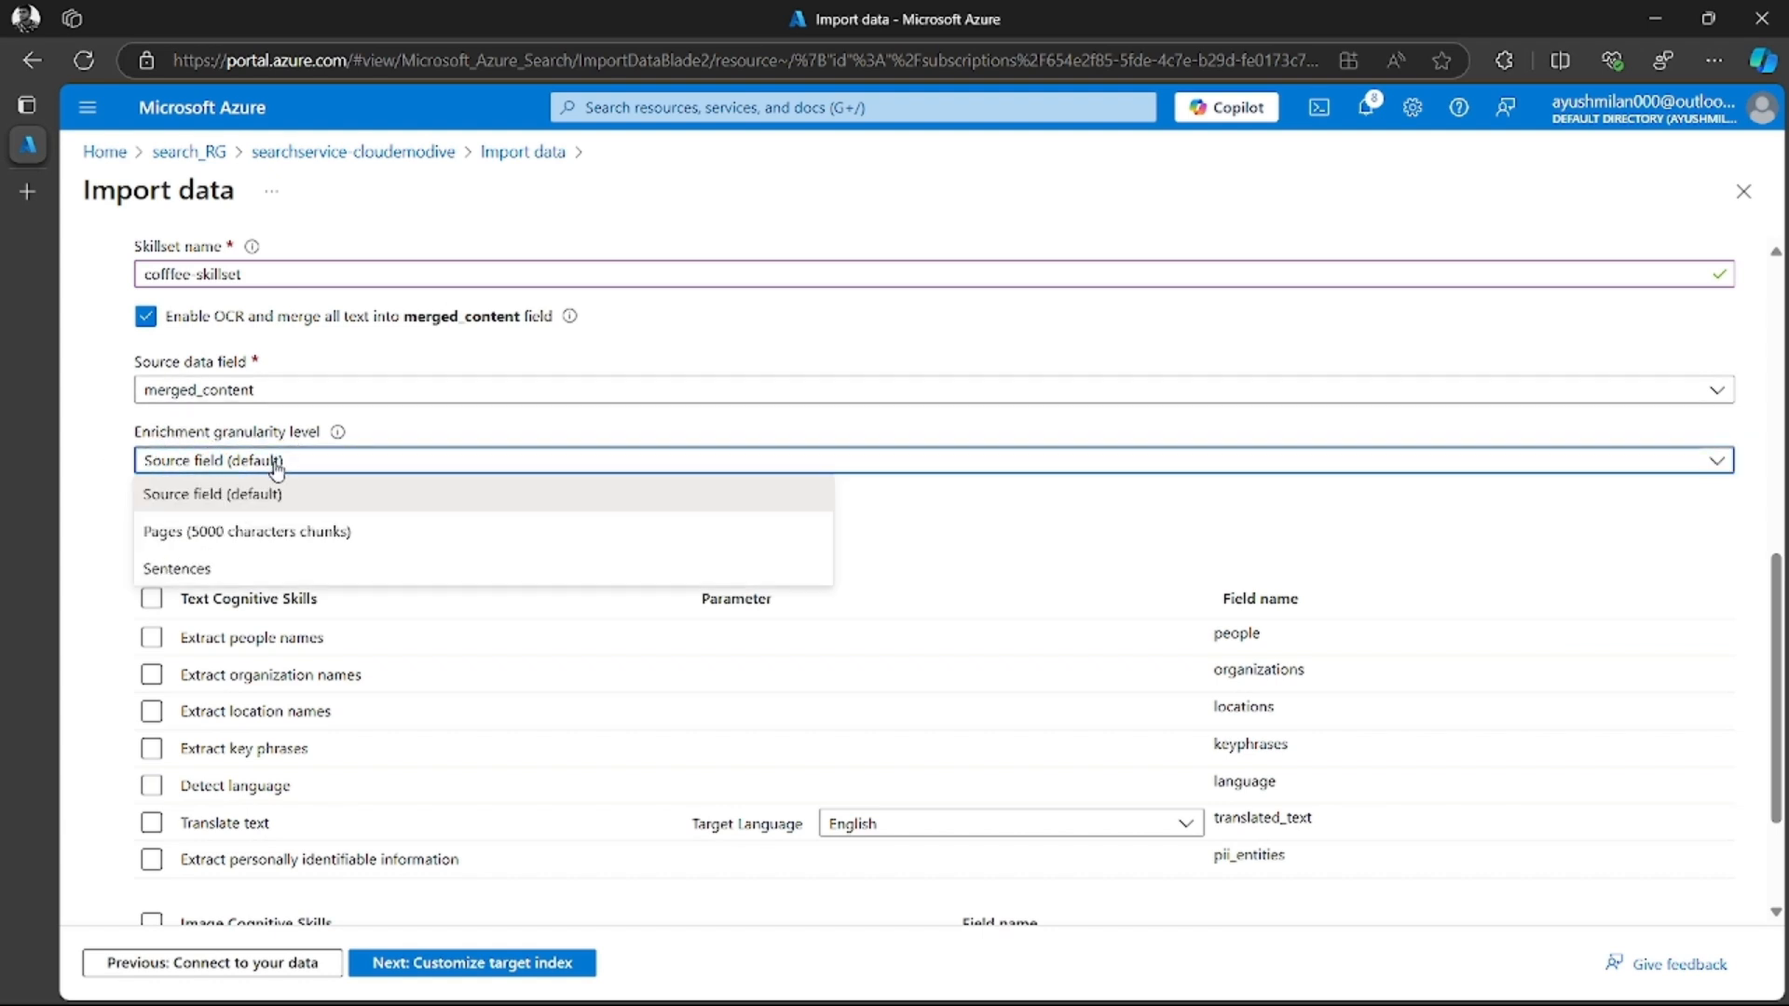
pyautogui.click(344, 545)
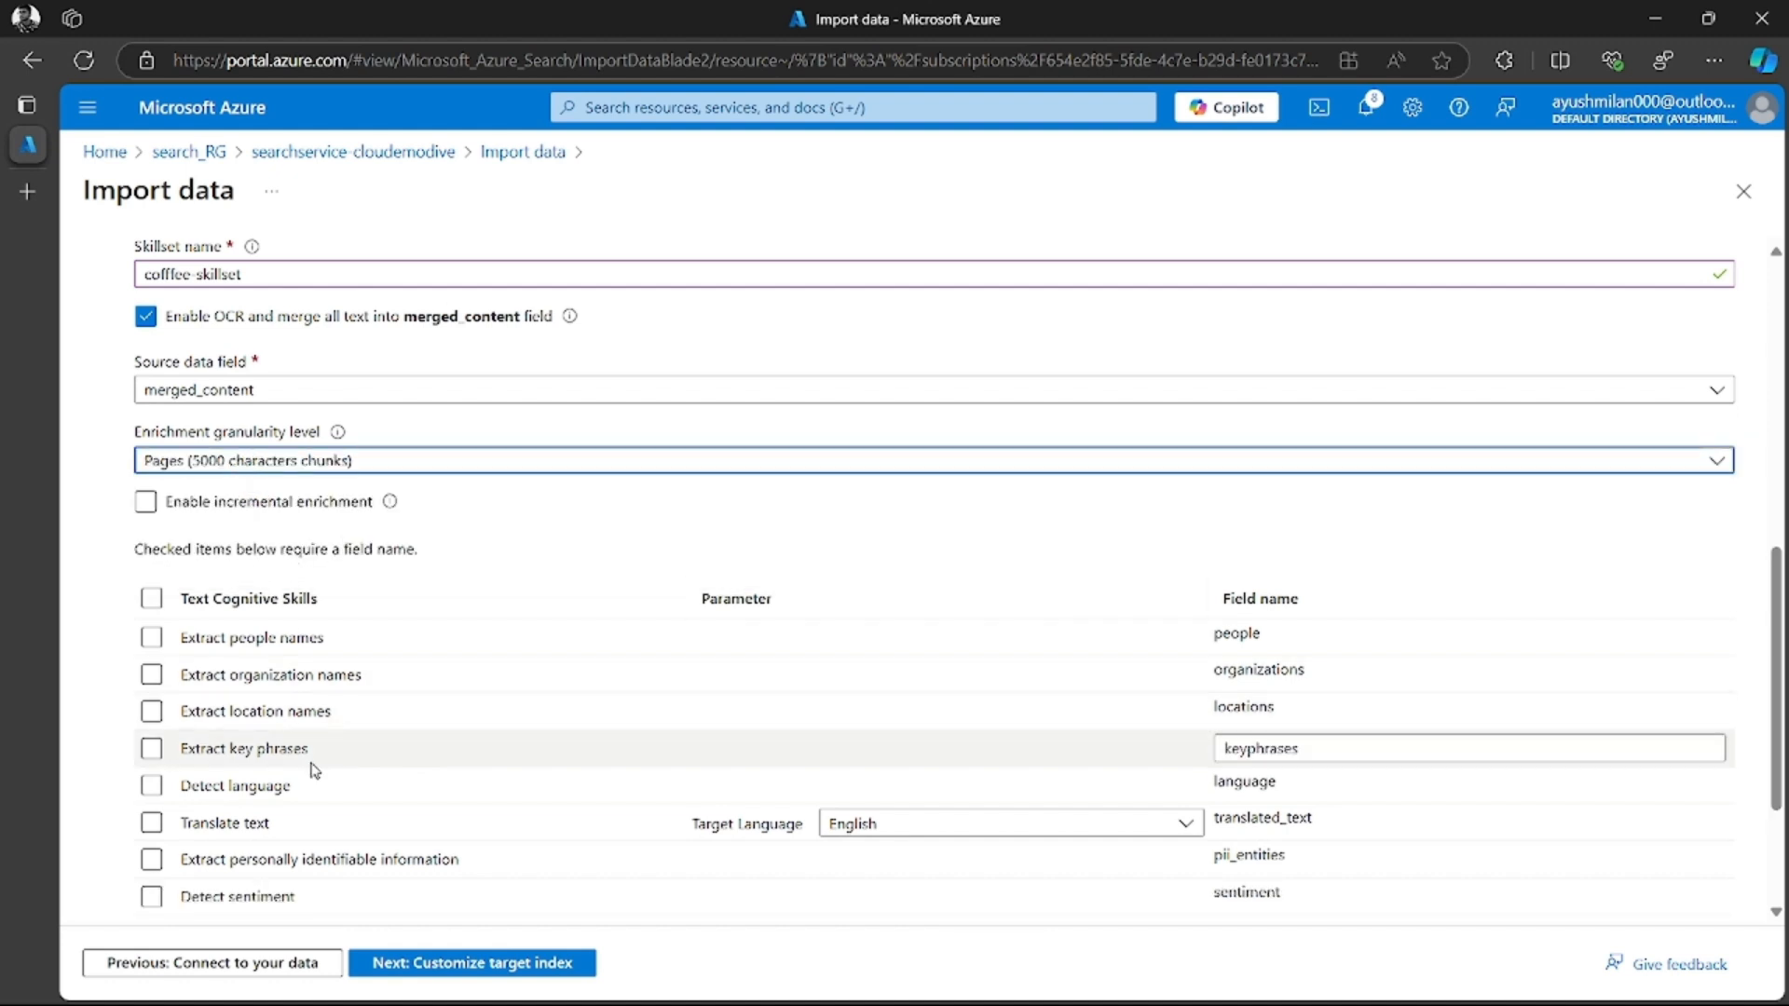
pyautogui.click(148, 505)
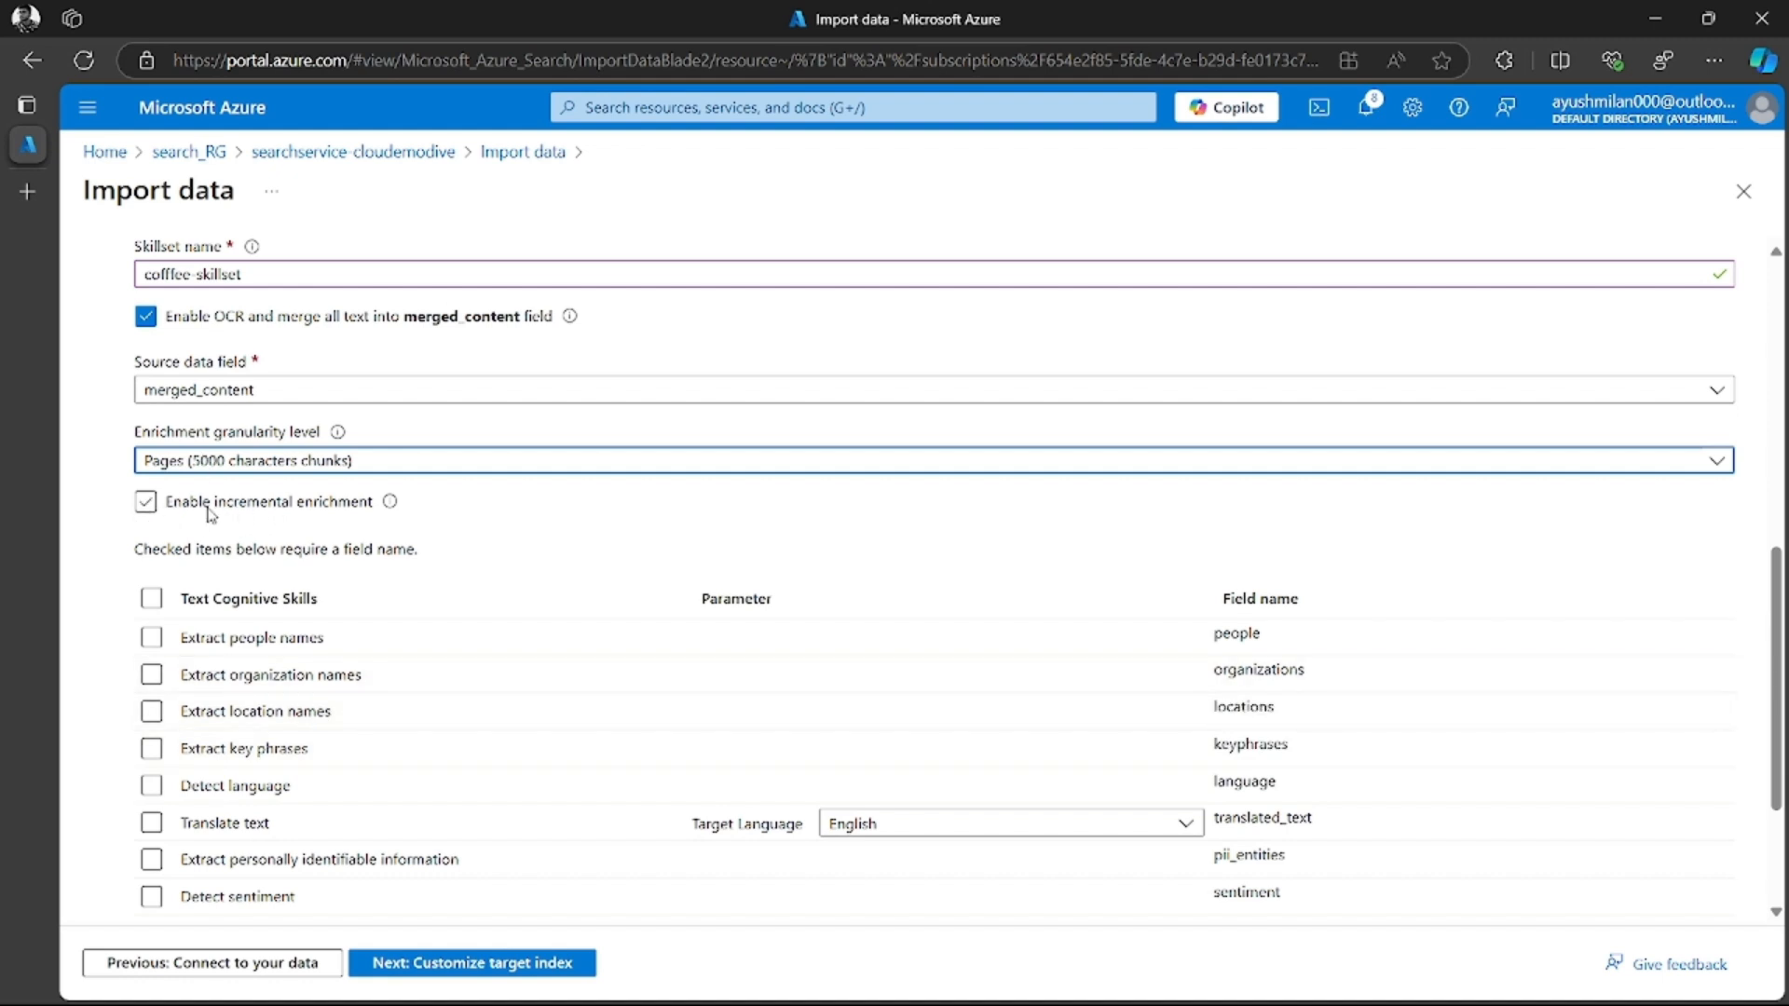
pyautogui.moveTo(389, 513)
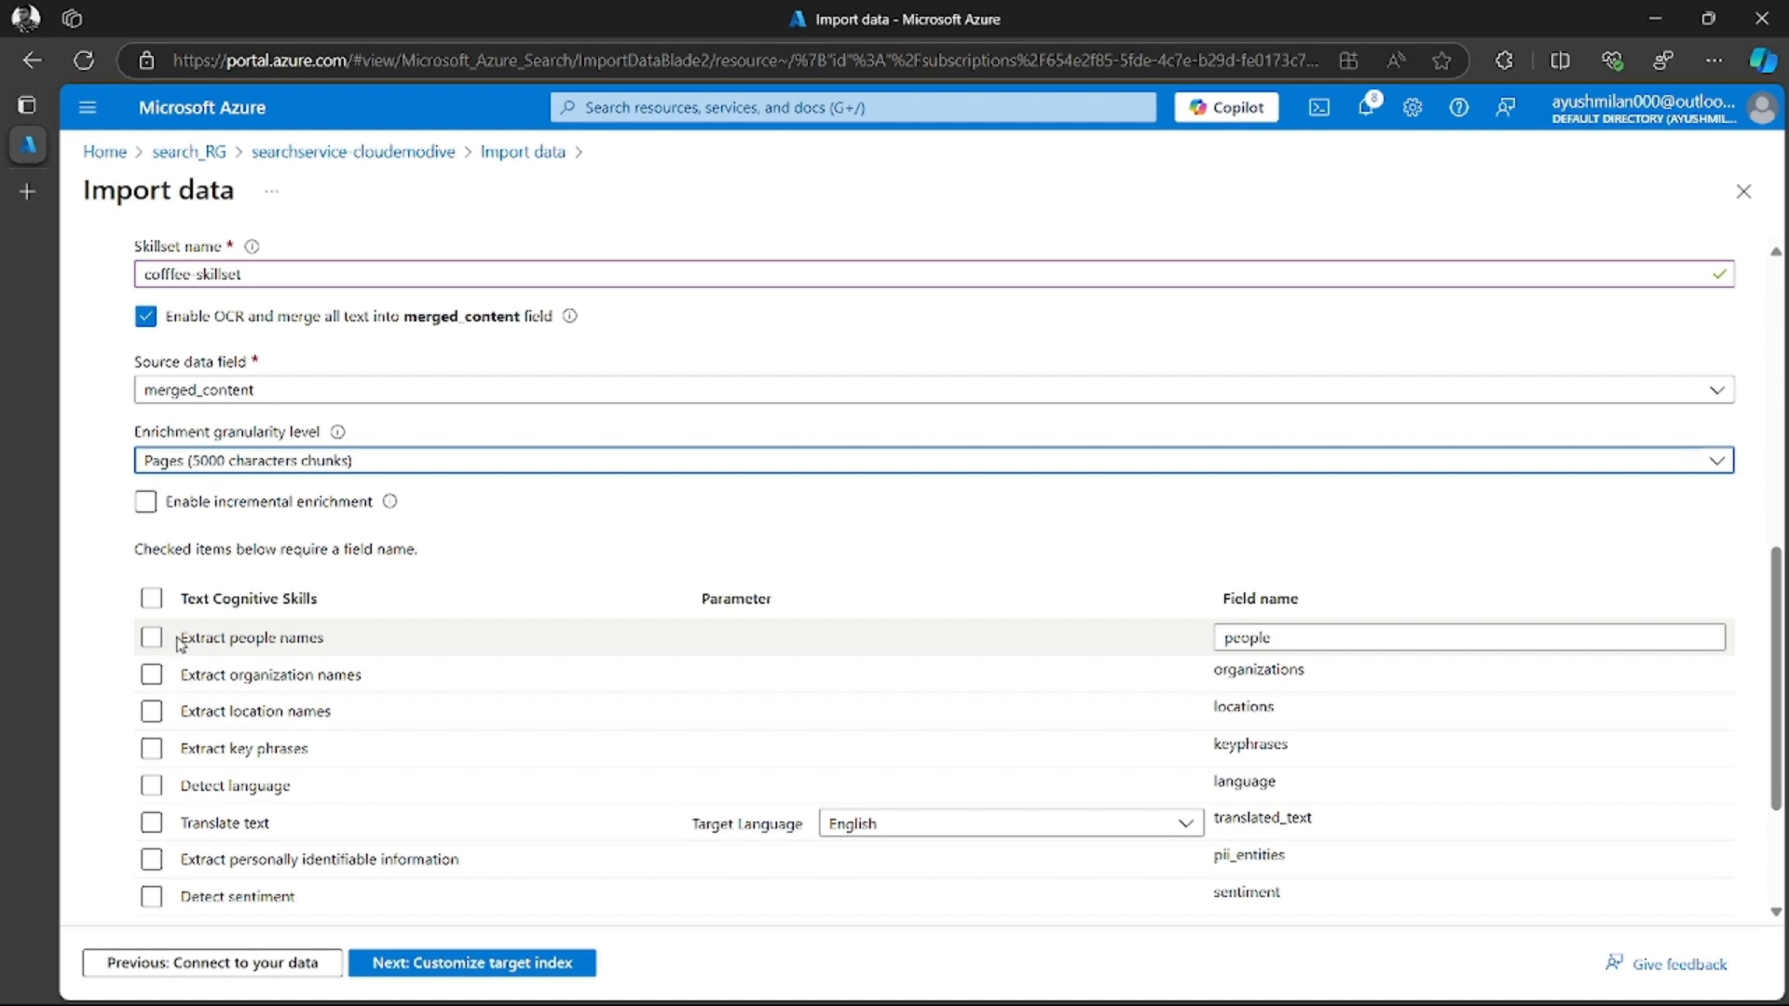
# Enable the text cognitive skills for extracting location names, extracting key phrases and detecting sentiment
pyautogui.scroll(-1, 745, 758)
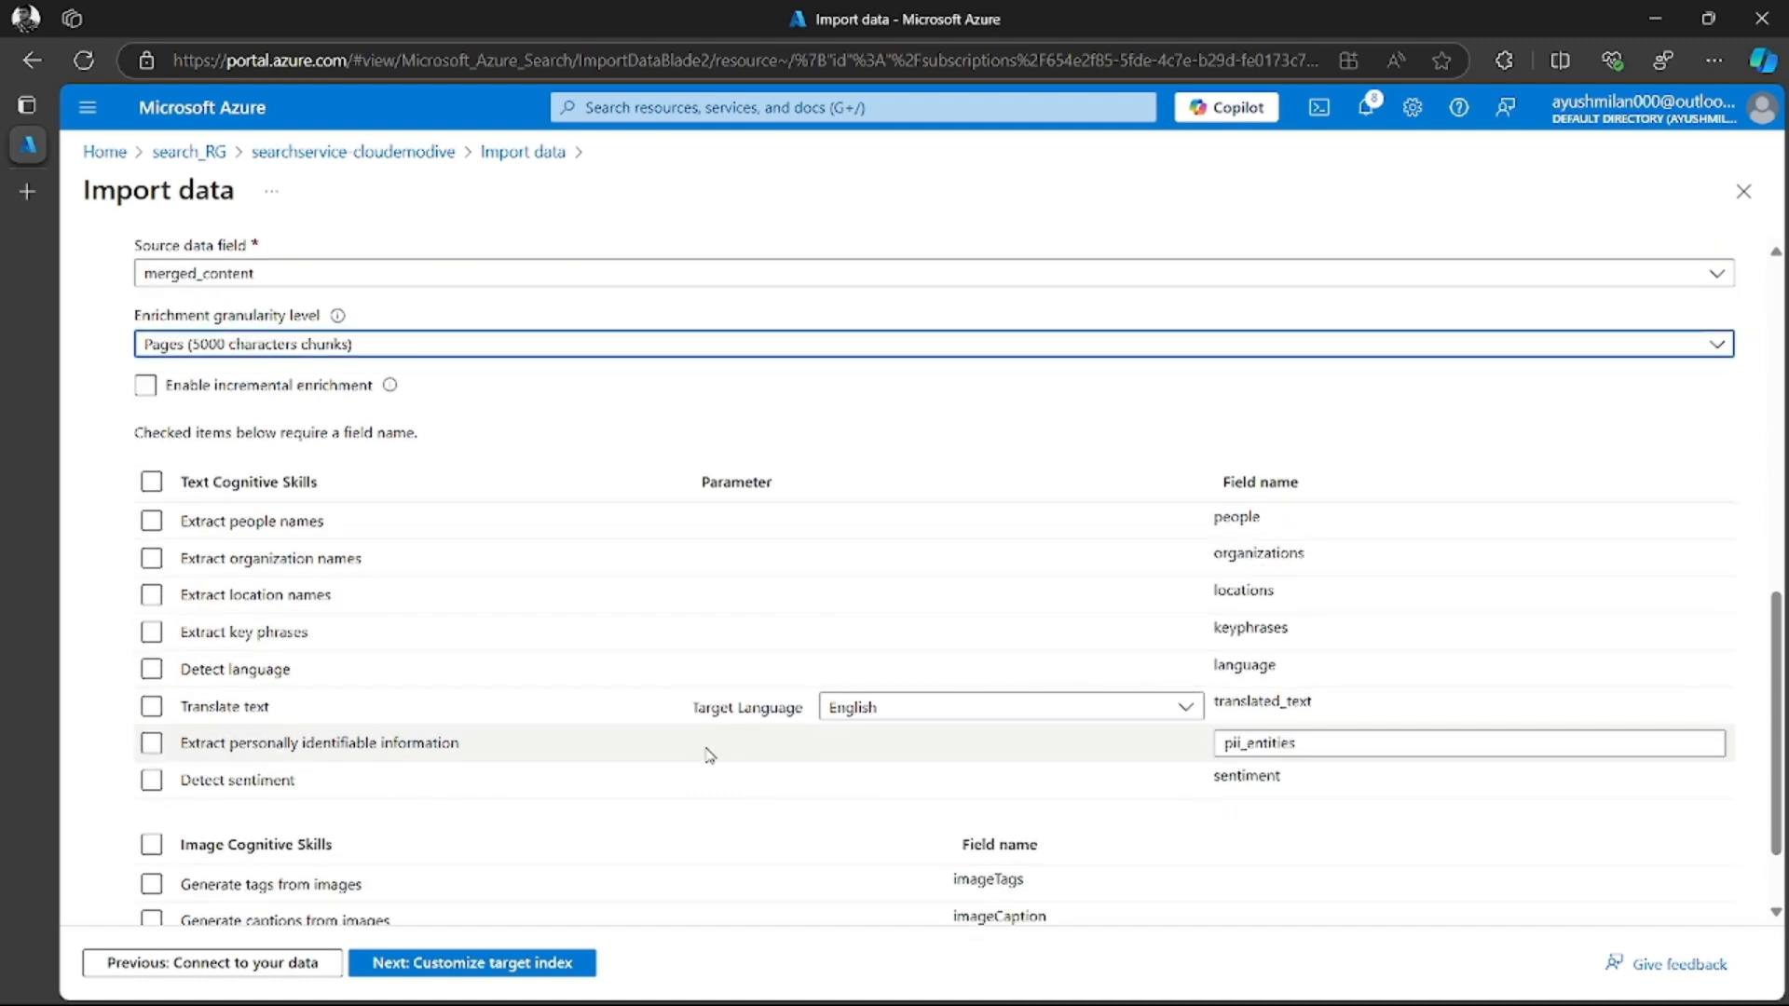
pyautogui.click(152, 597)
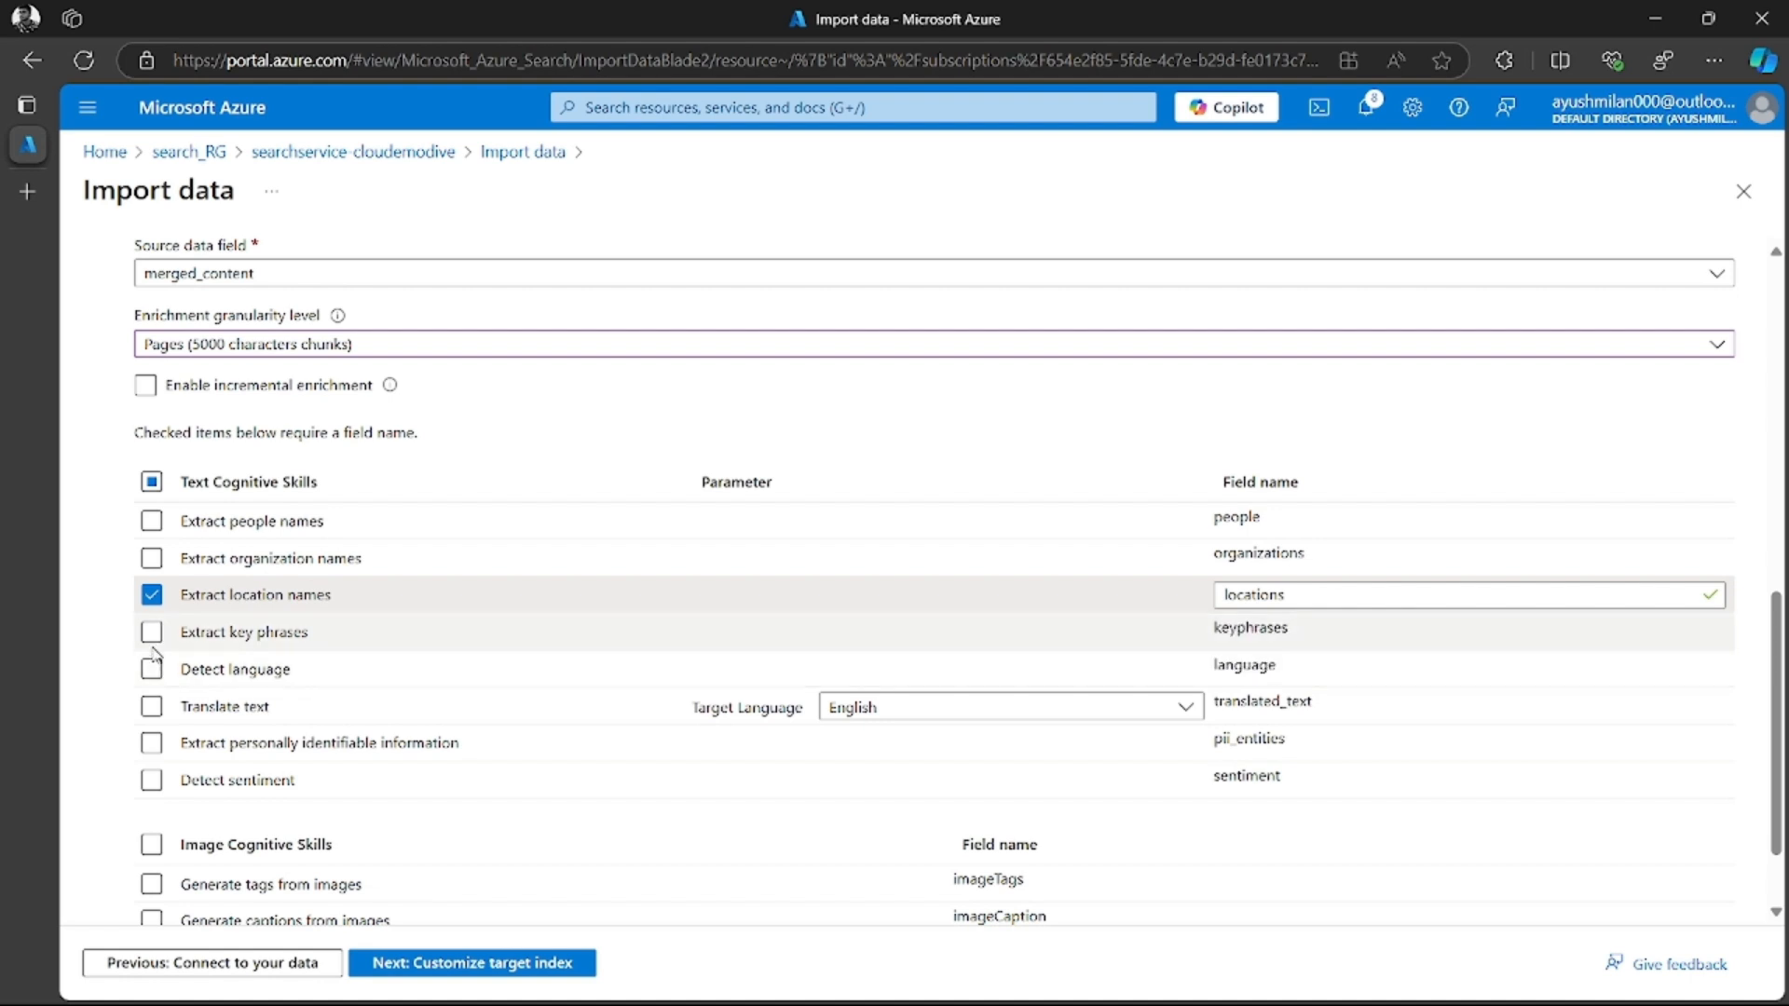
pyautogui.click(152, 633)
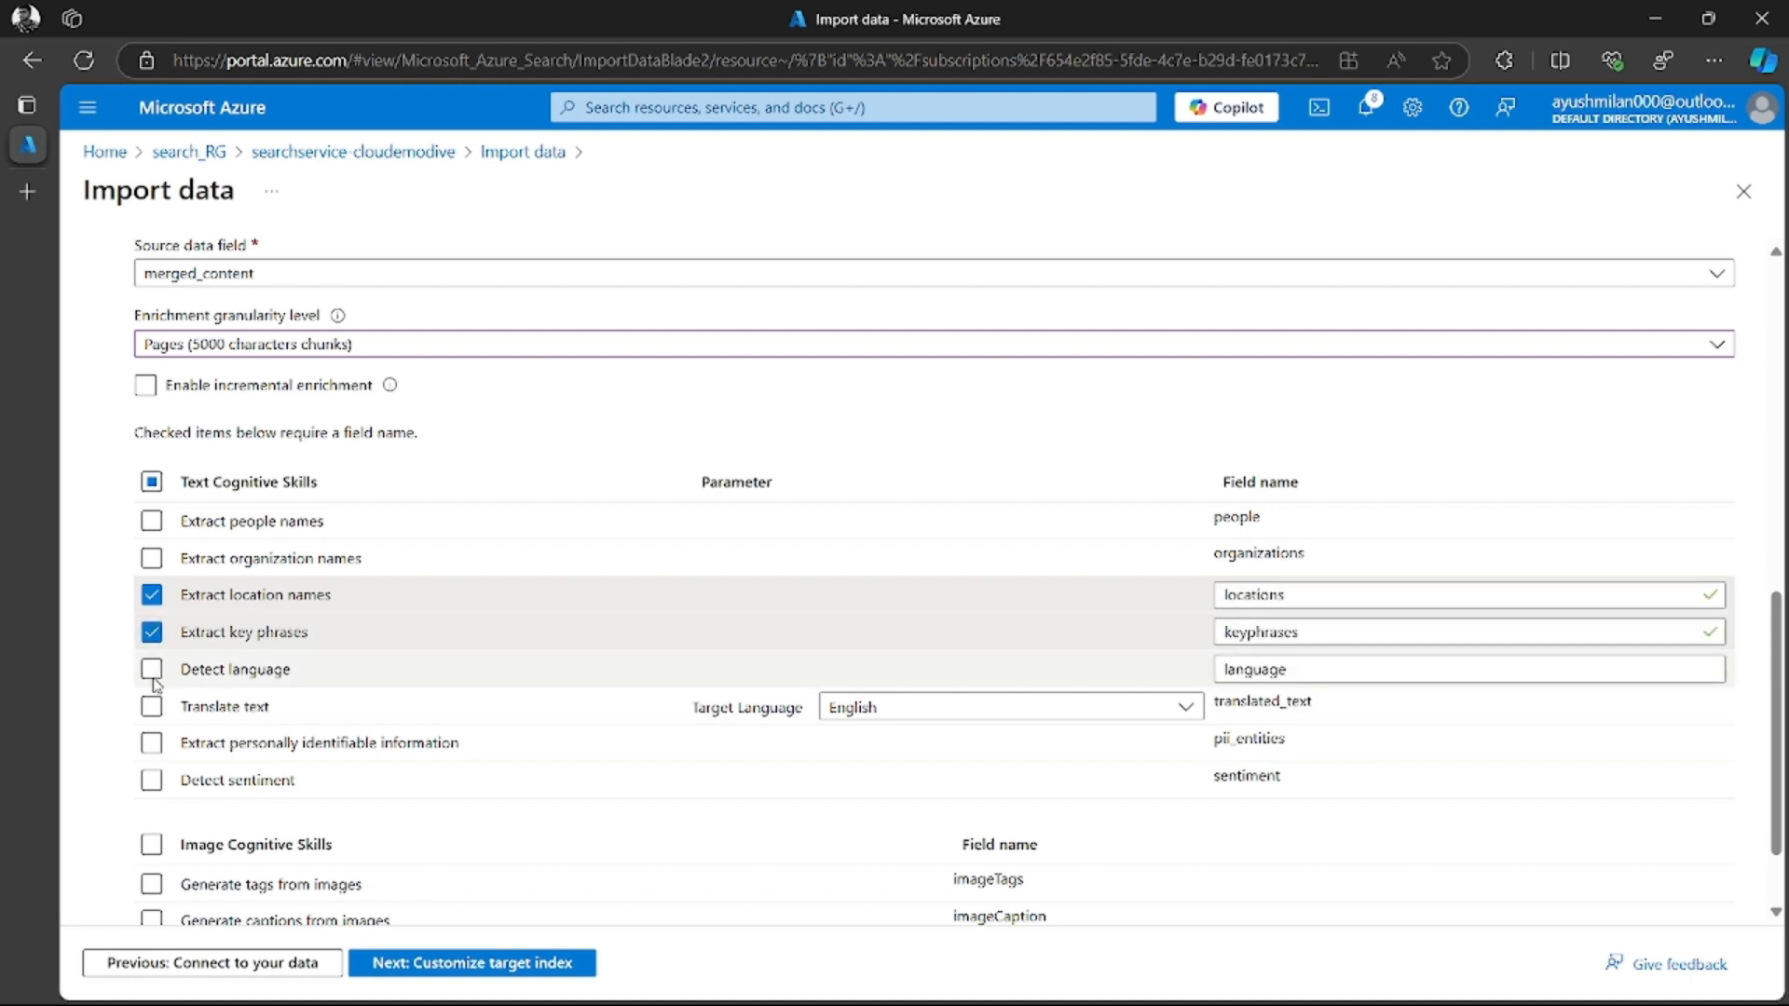
pyautogui.click(270, 779)
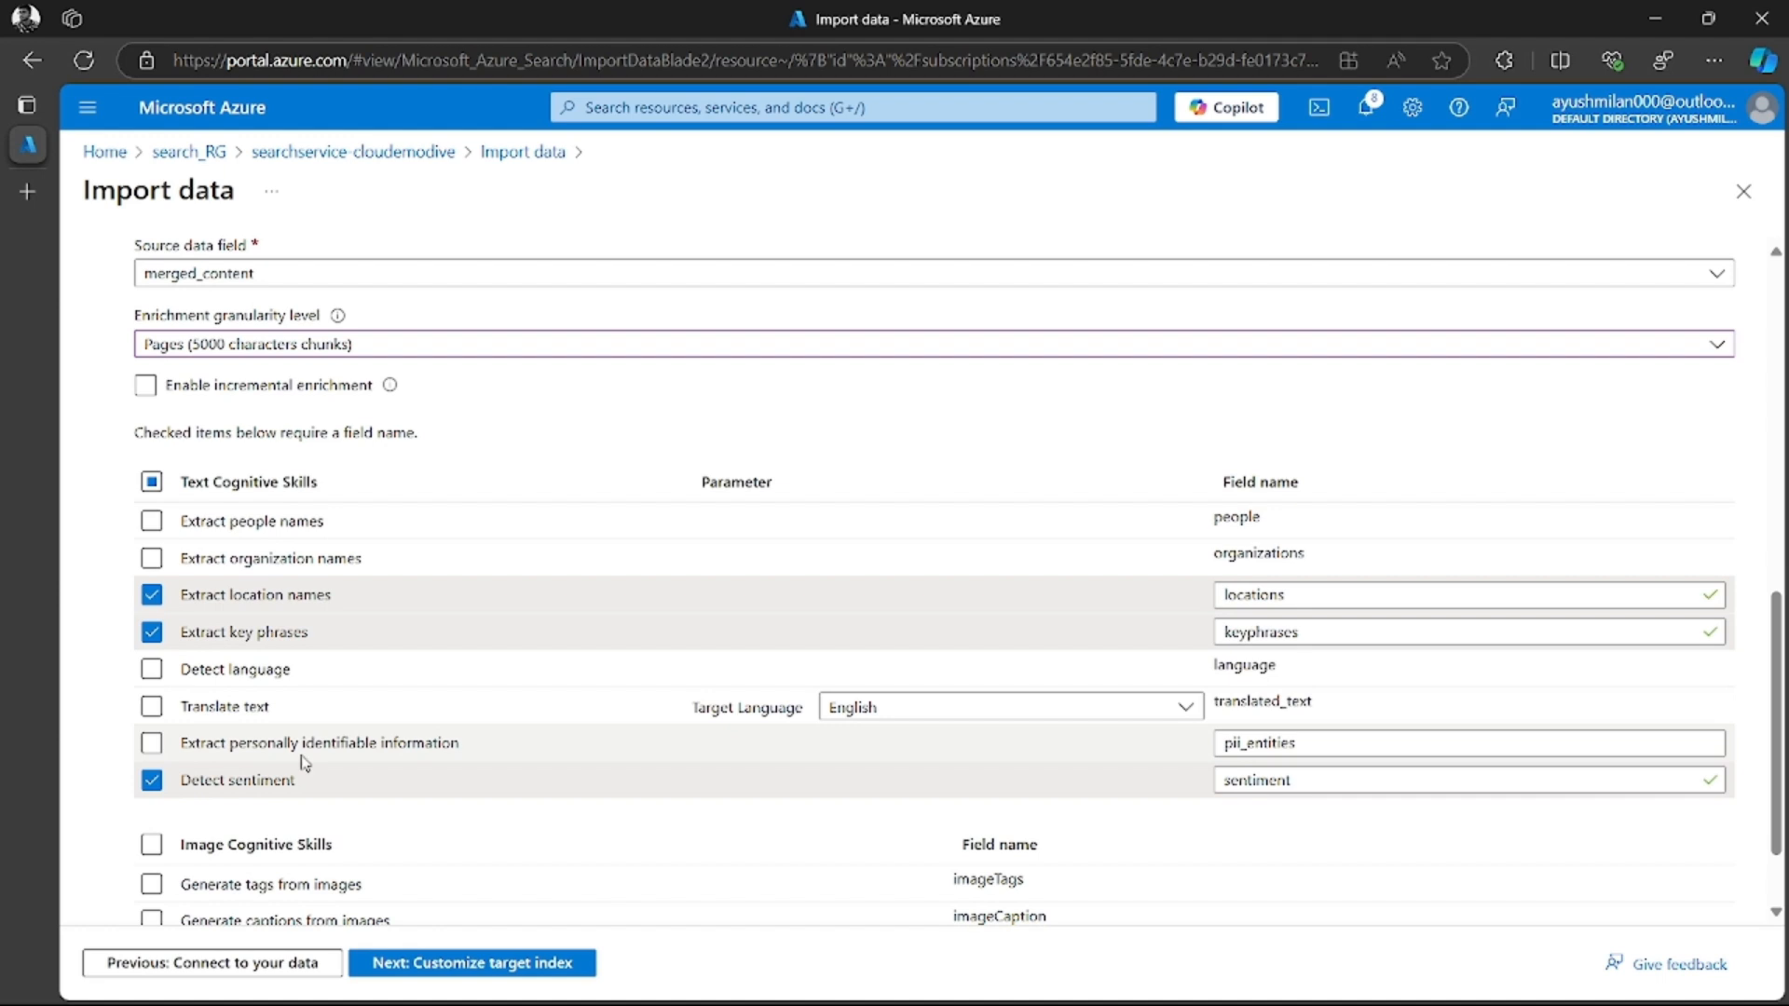
# Enable both image cognitive skills, generating tags and captions from images
pyautogui.scroll(-1, 354, 736)
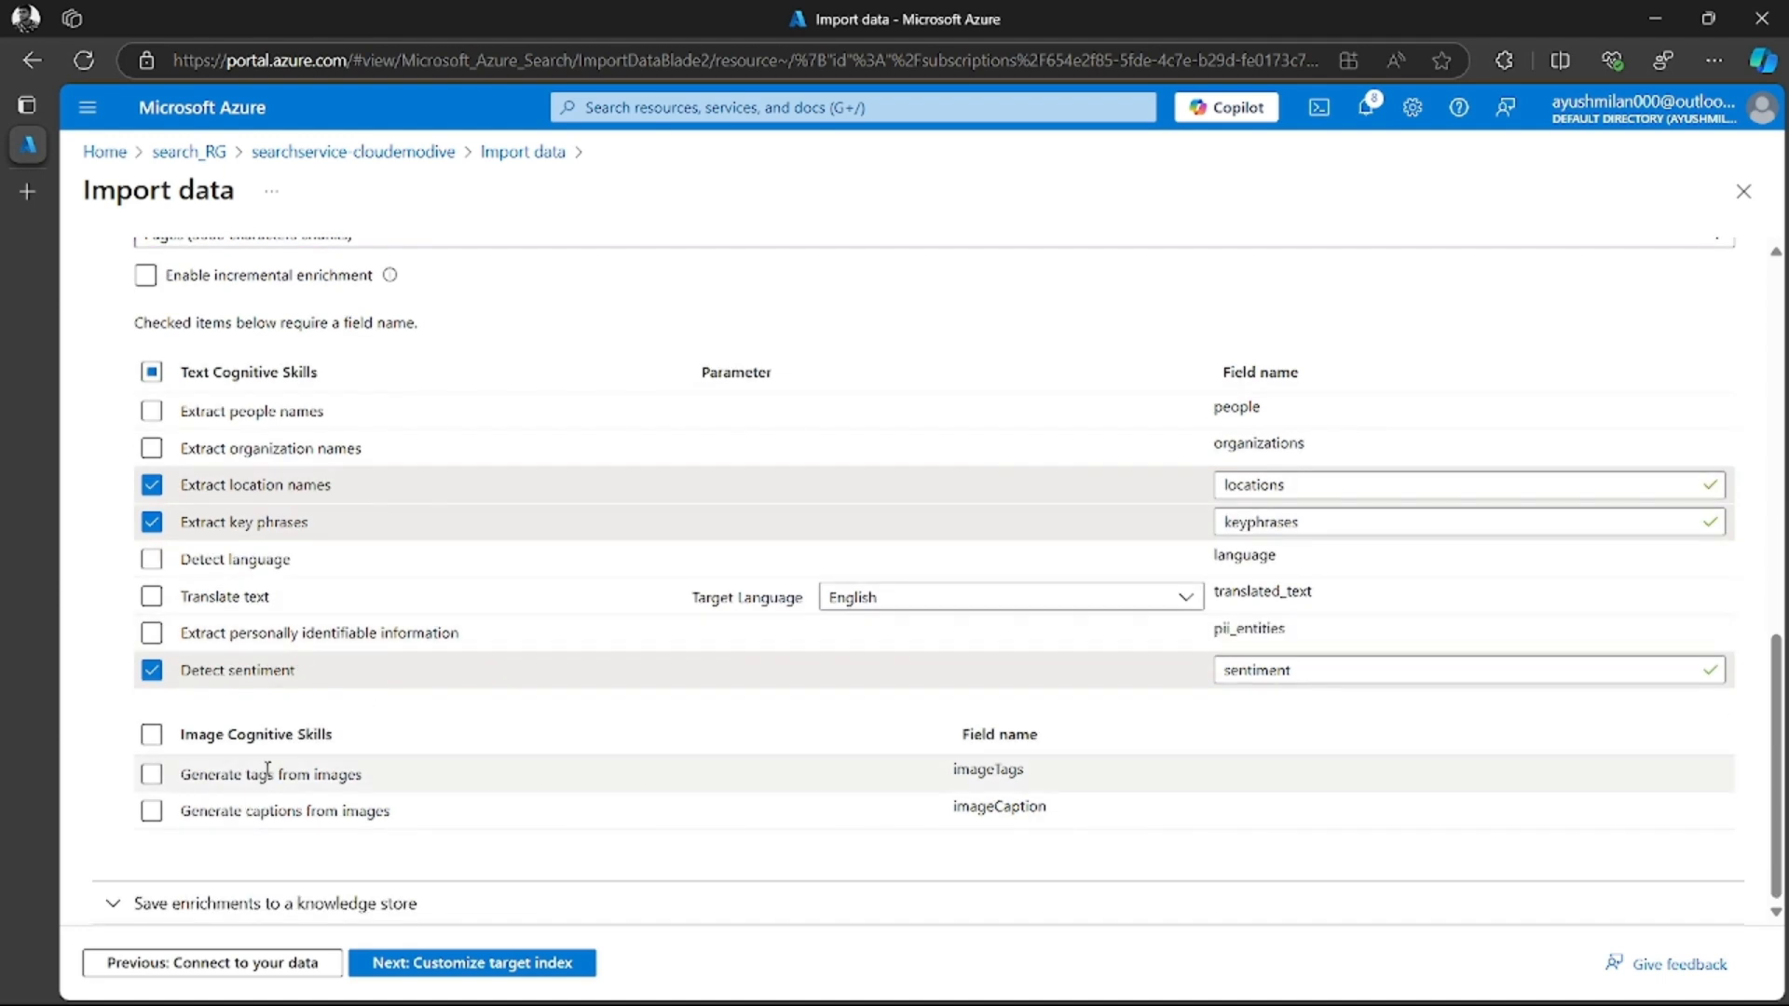
pyautogui.click(154, 779)
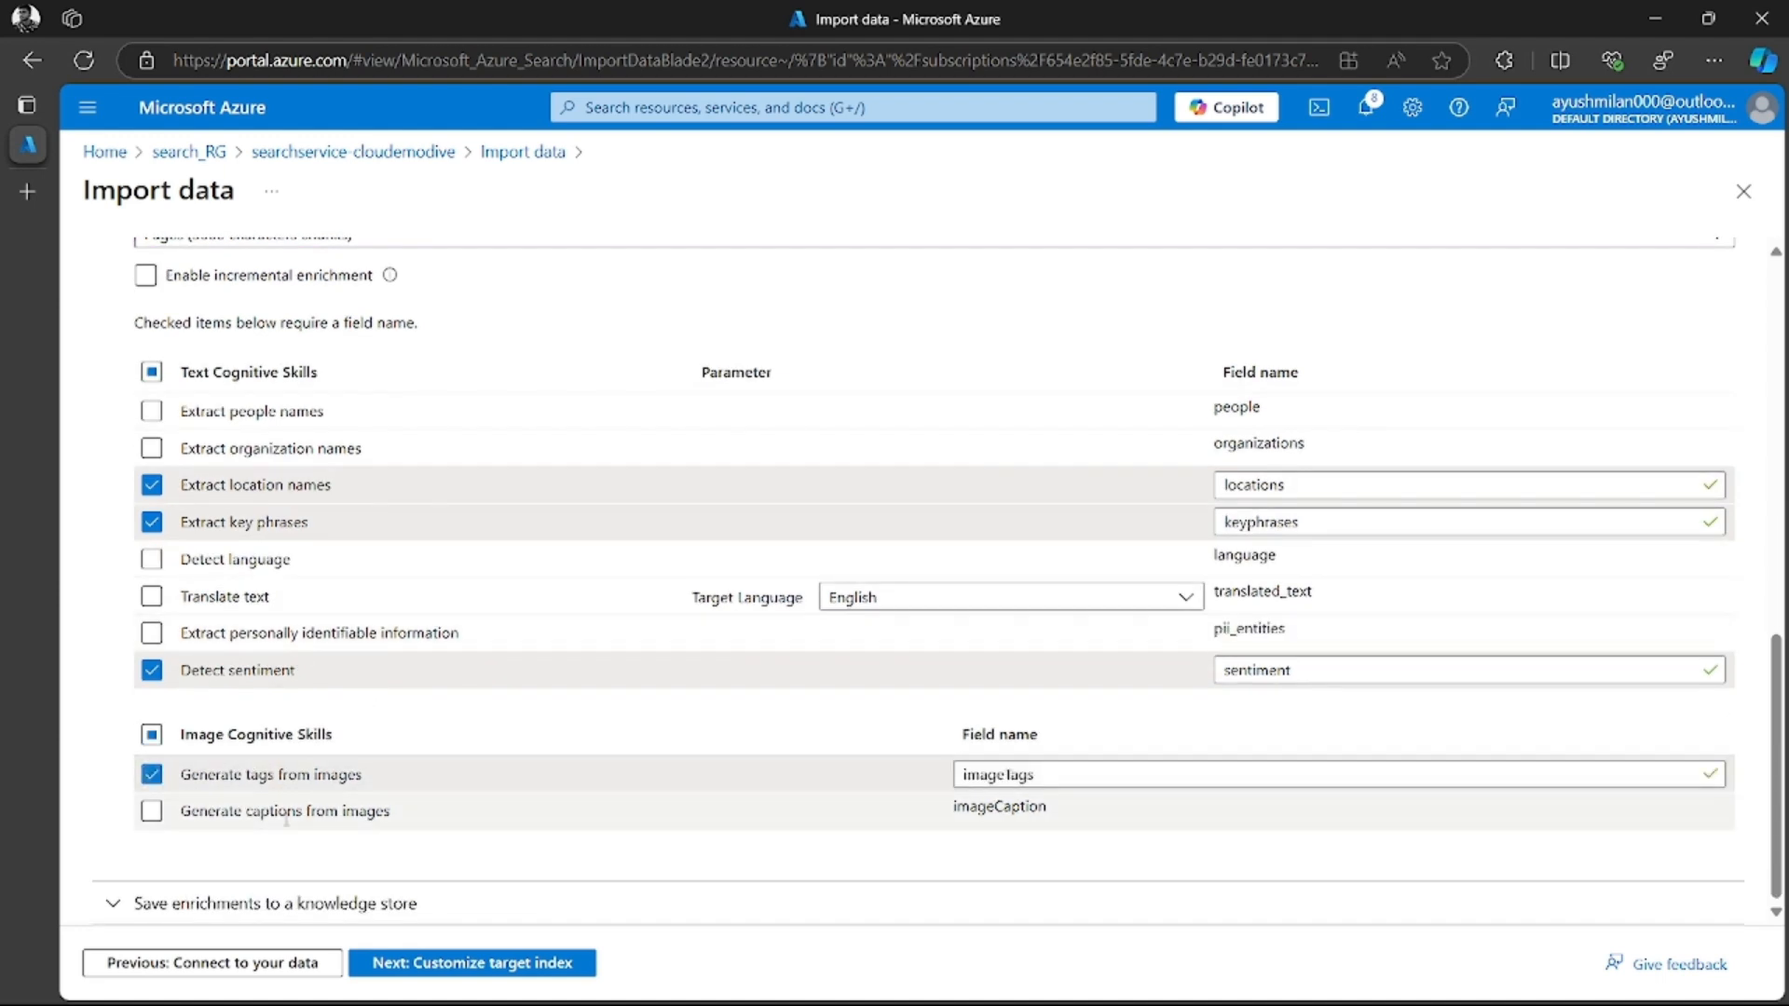
pyautogui.click(152, 811)
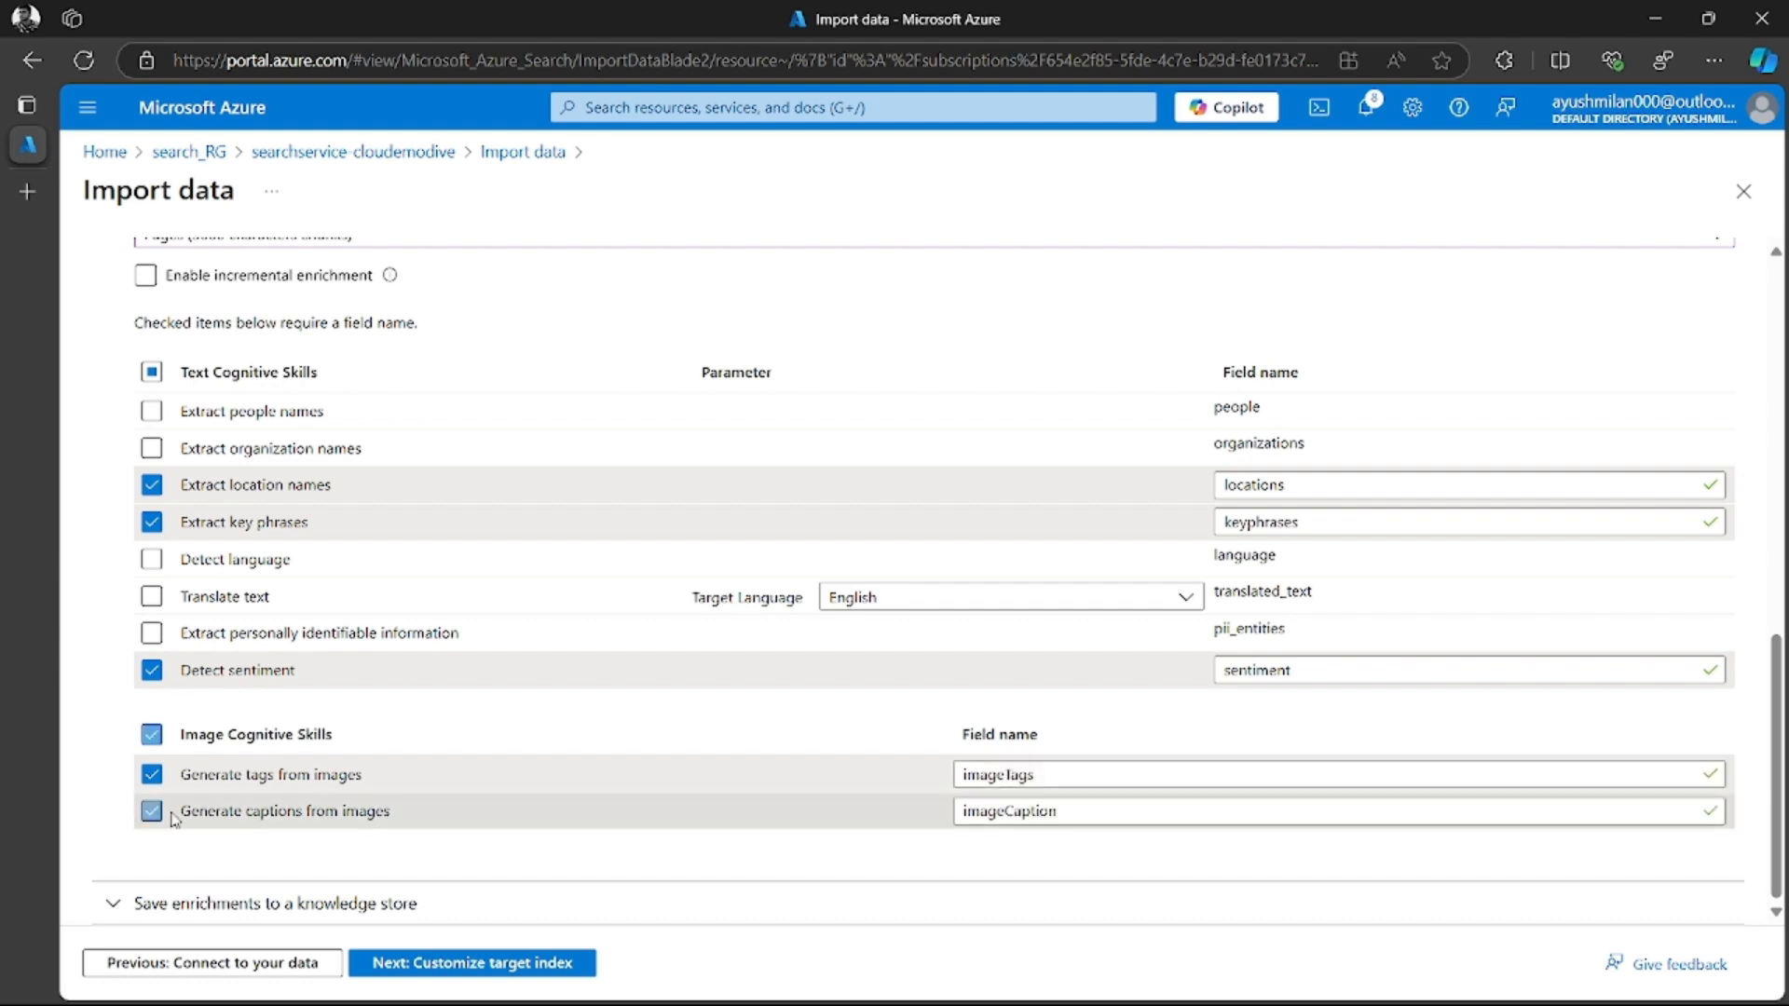
pyautogui.scroll(1, 451, 791)
pyautogui.scroll(-1, 601, 774)
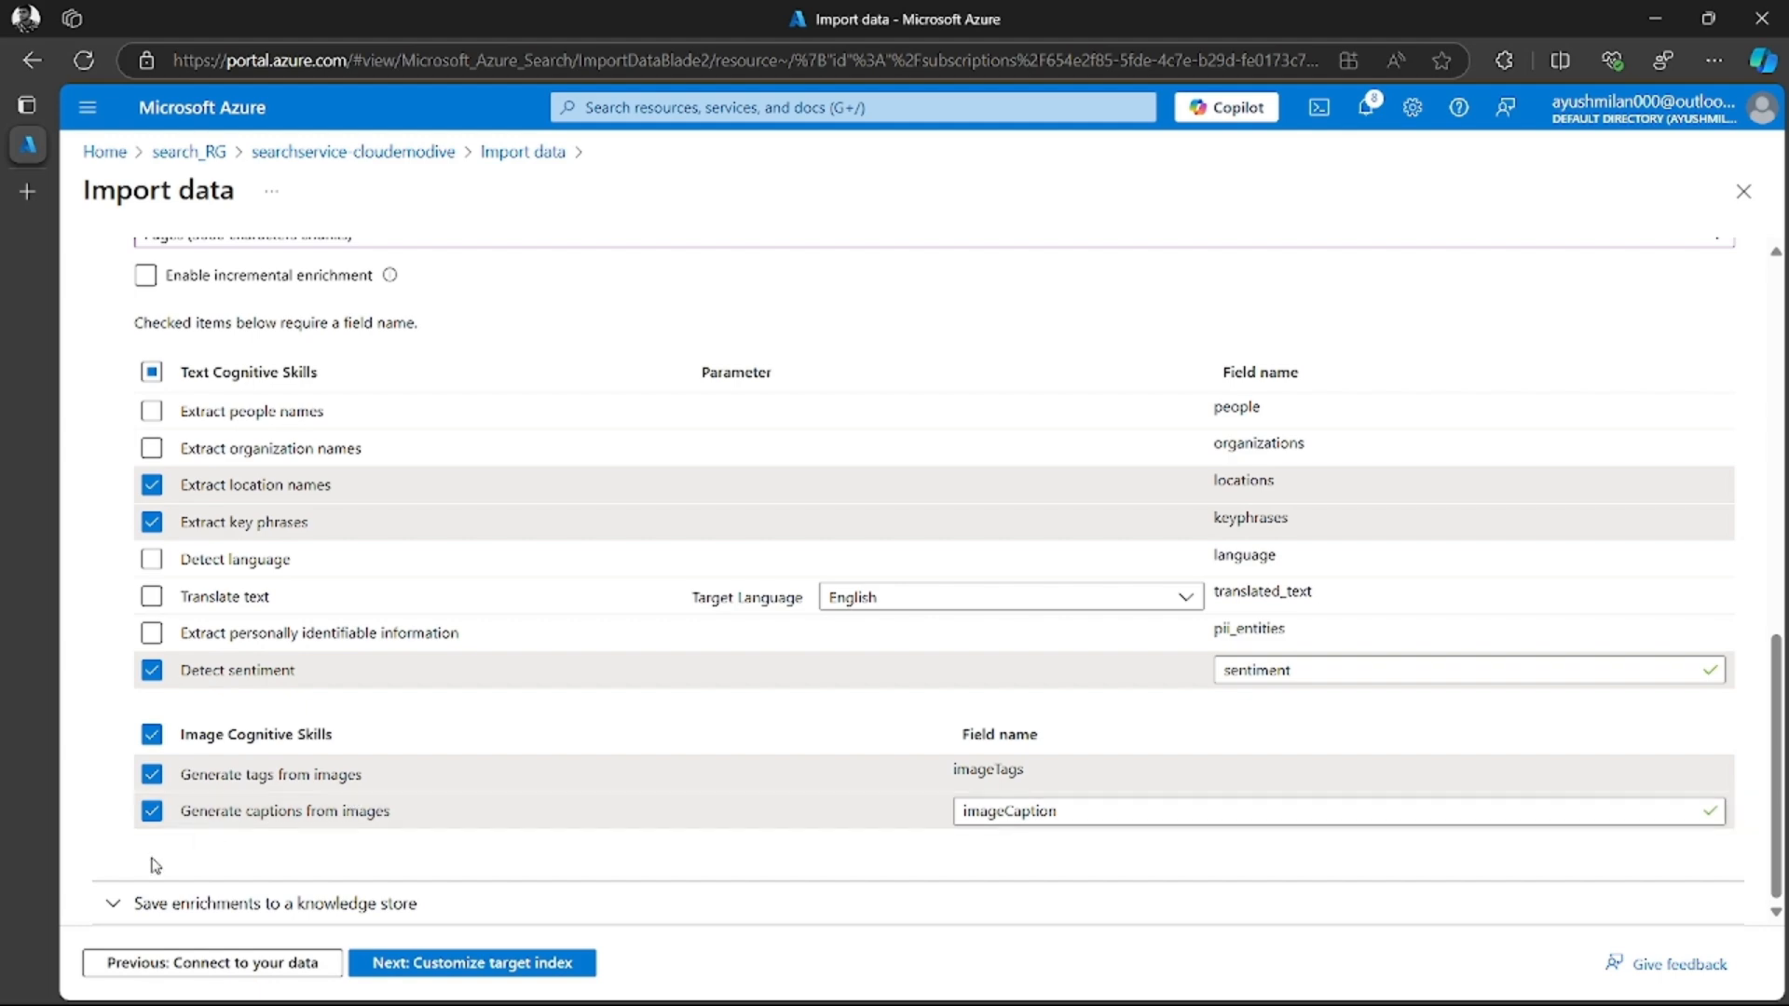
# Turn on image projections in the settings for saving enrichments to a knowledge store
pyautogui.click(115, 903)
pyautogui.scroll(-3, 317, 805)
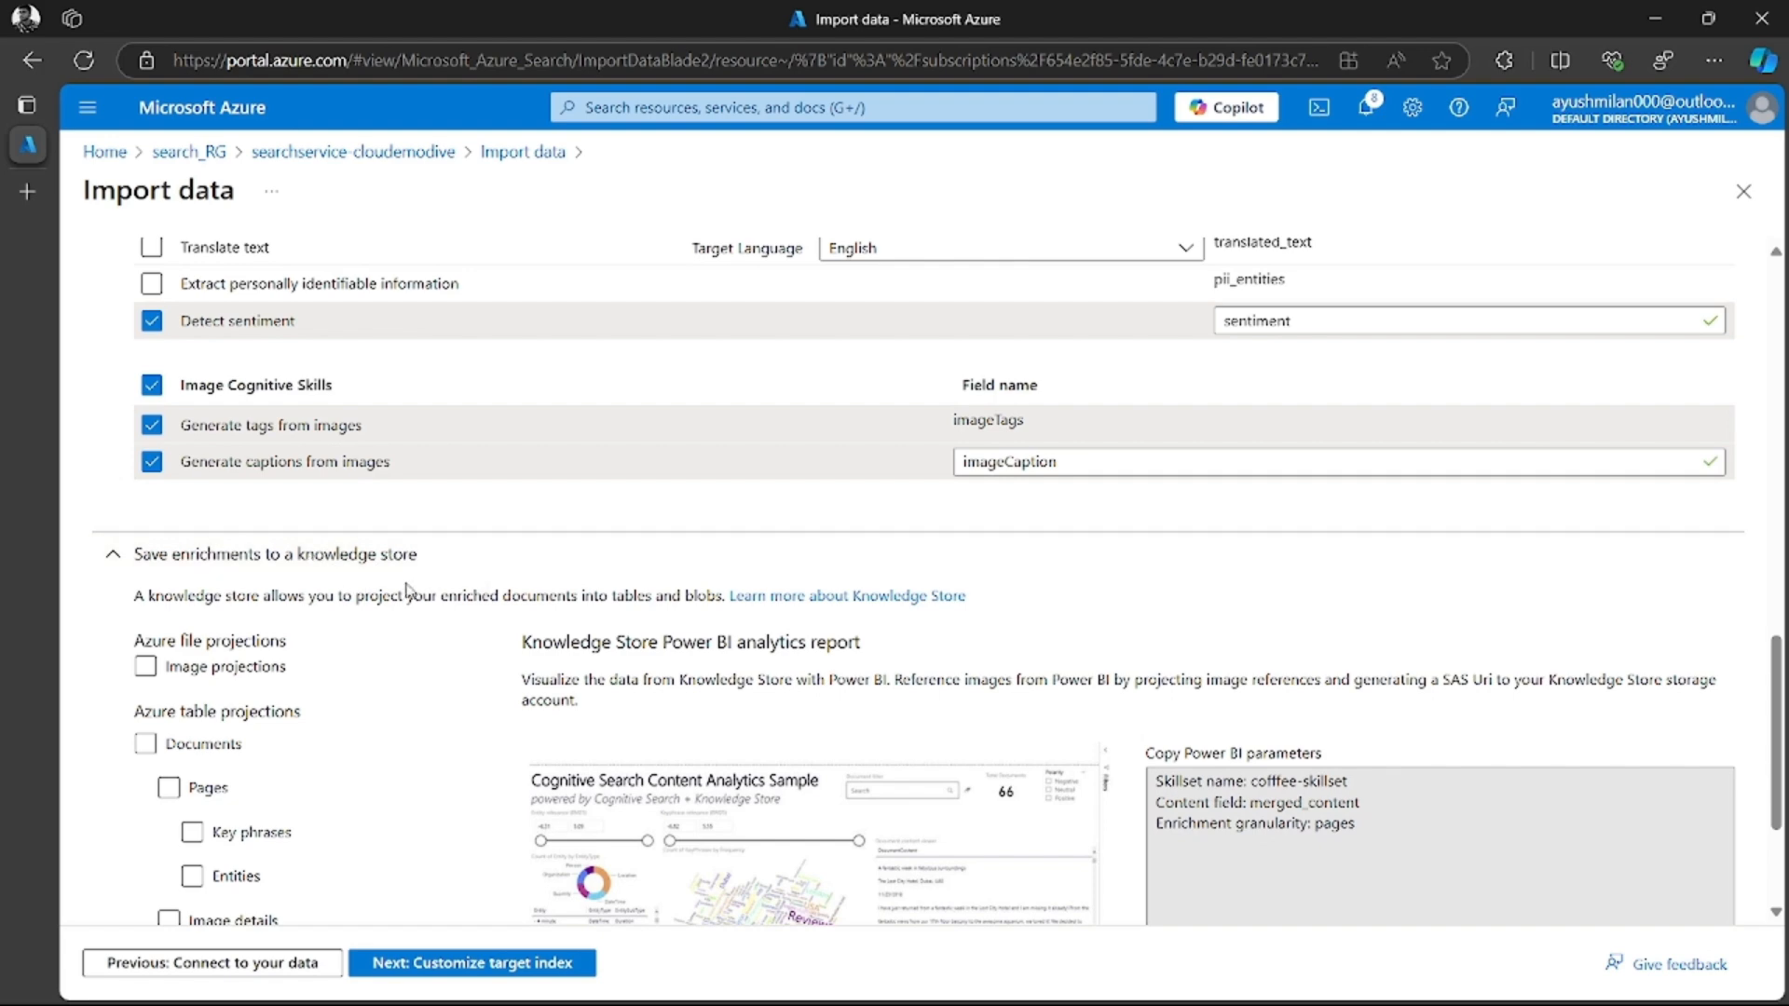
pyautogui.click(148, 669)
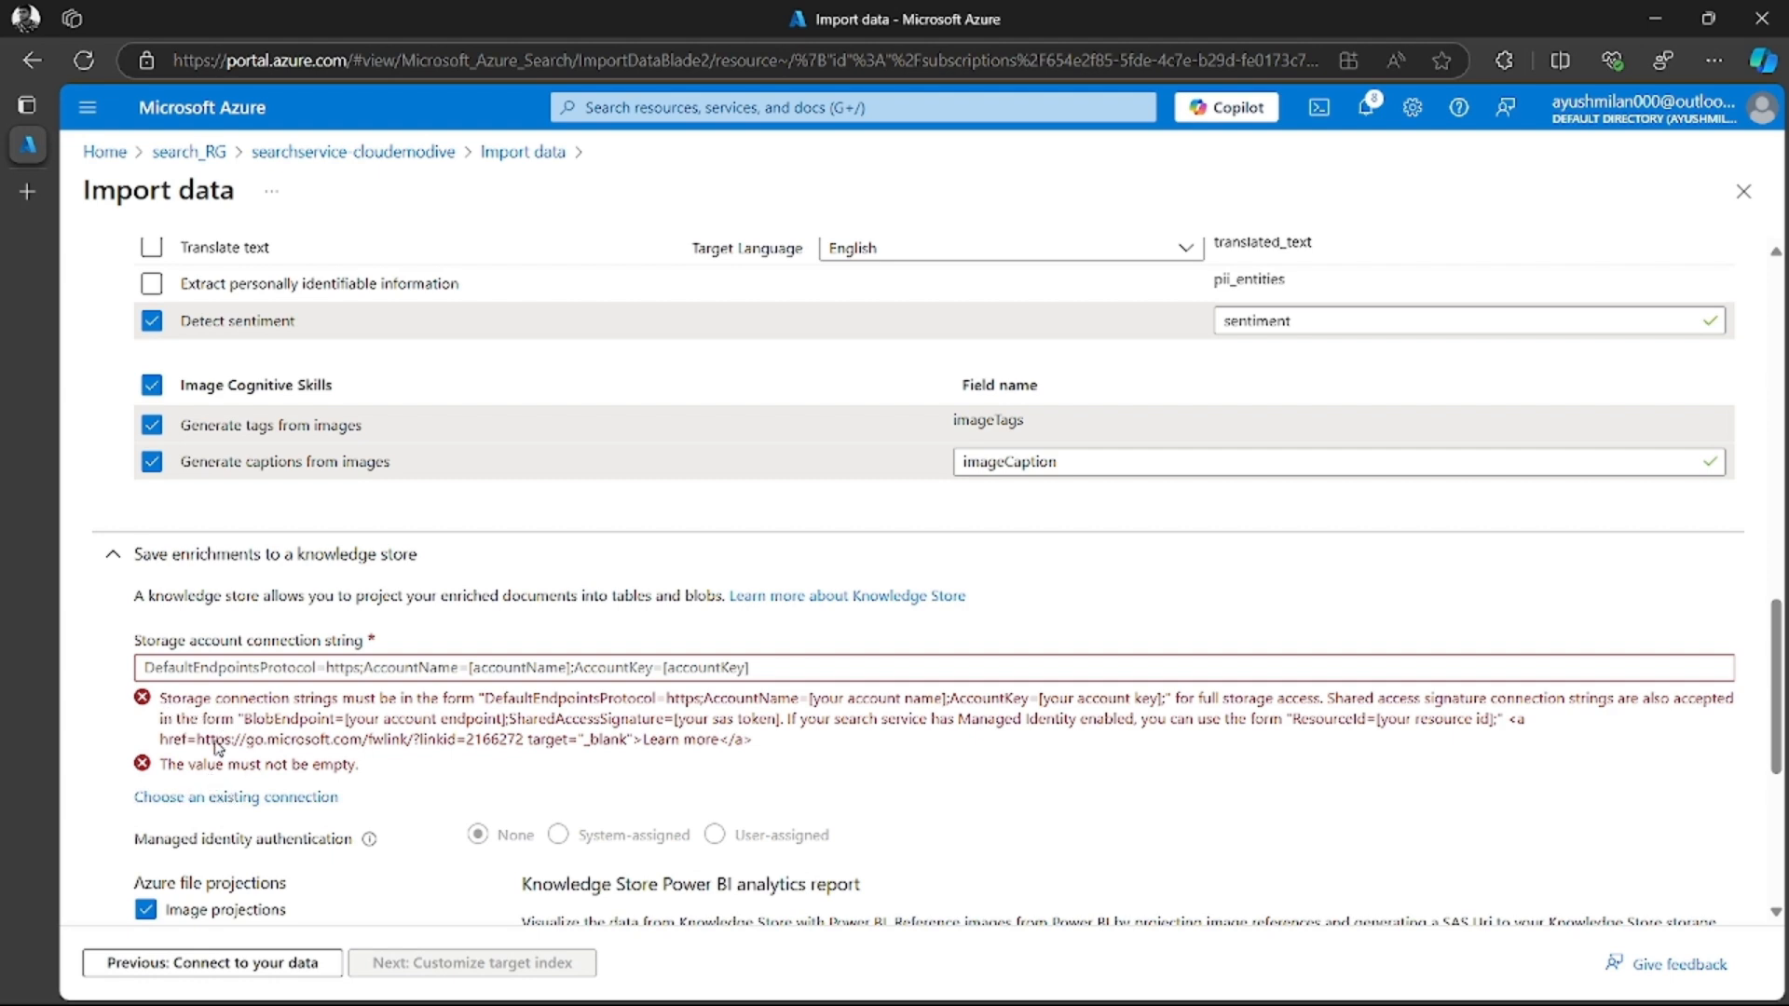
# Create a private container named knowledge-store in the demosearchindex storage account and select it as the knowledge store's connection
pyautogui.click(260, 797)
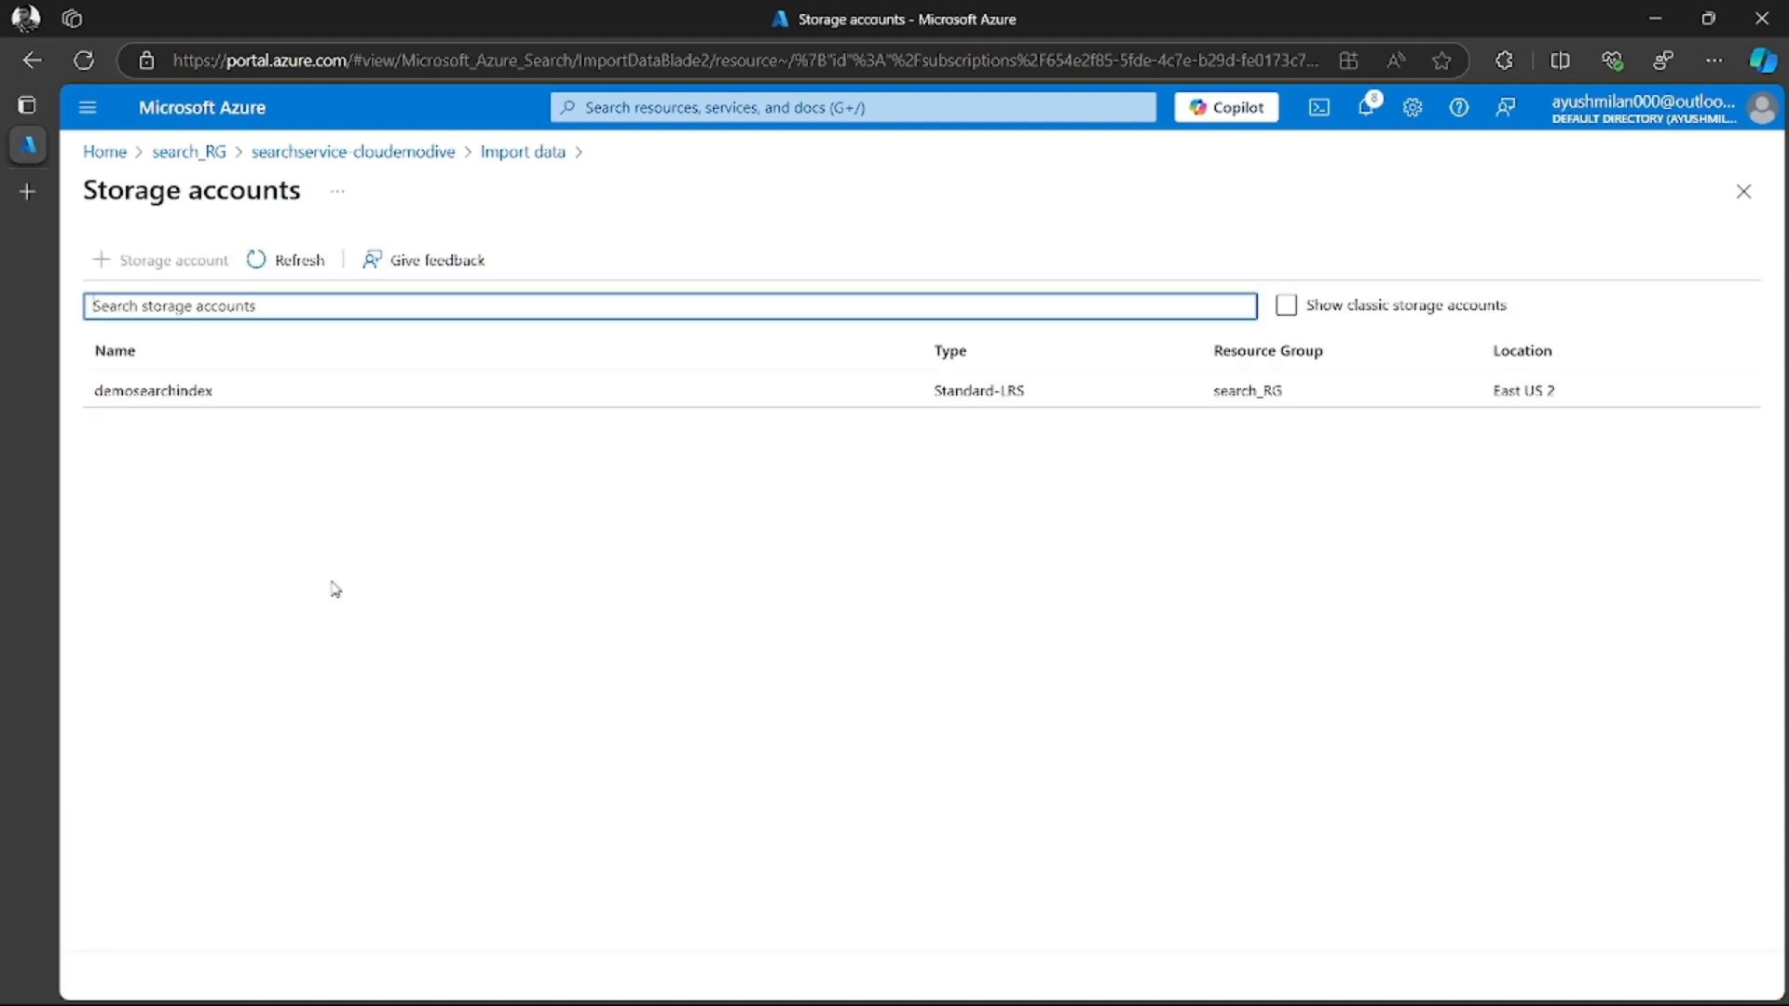
pyautogui.click(149, 391)
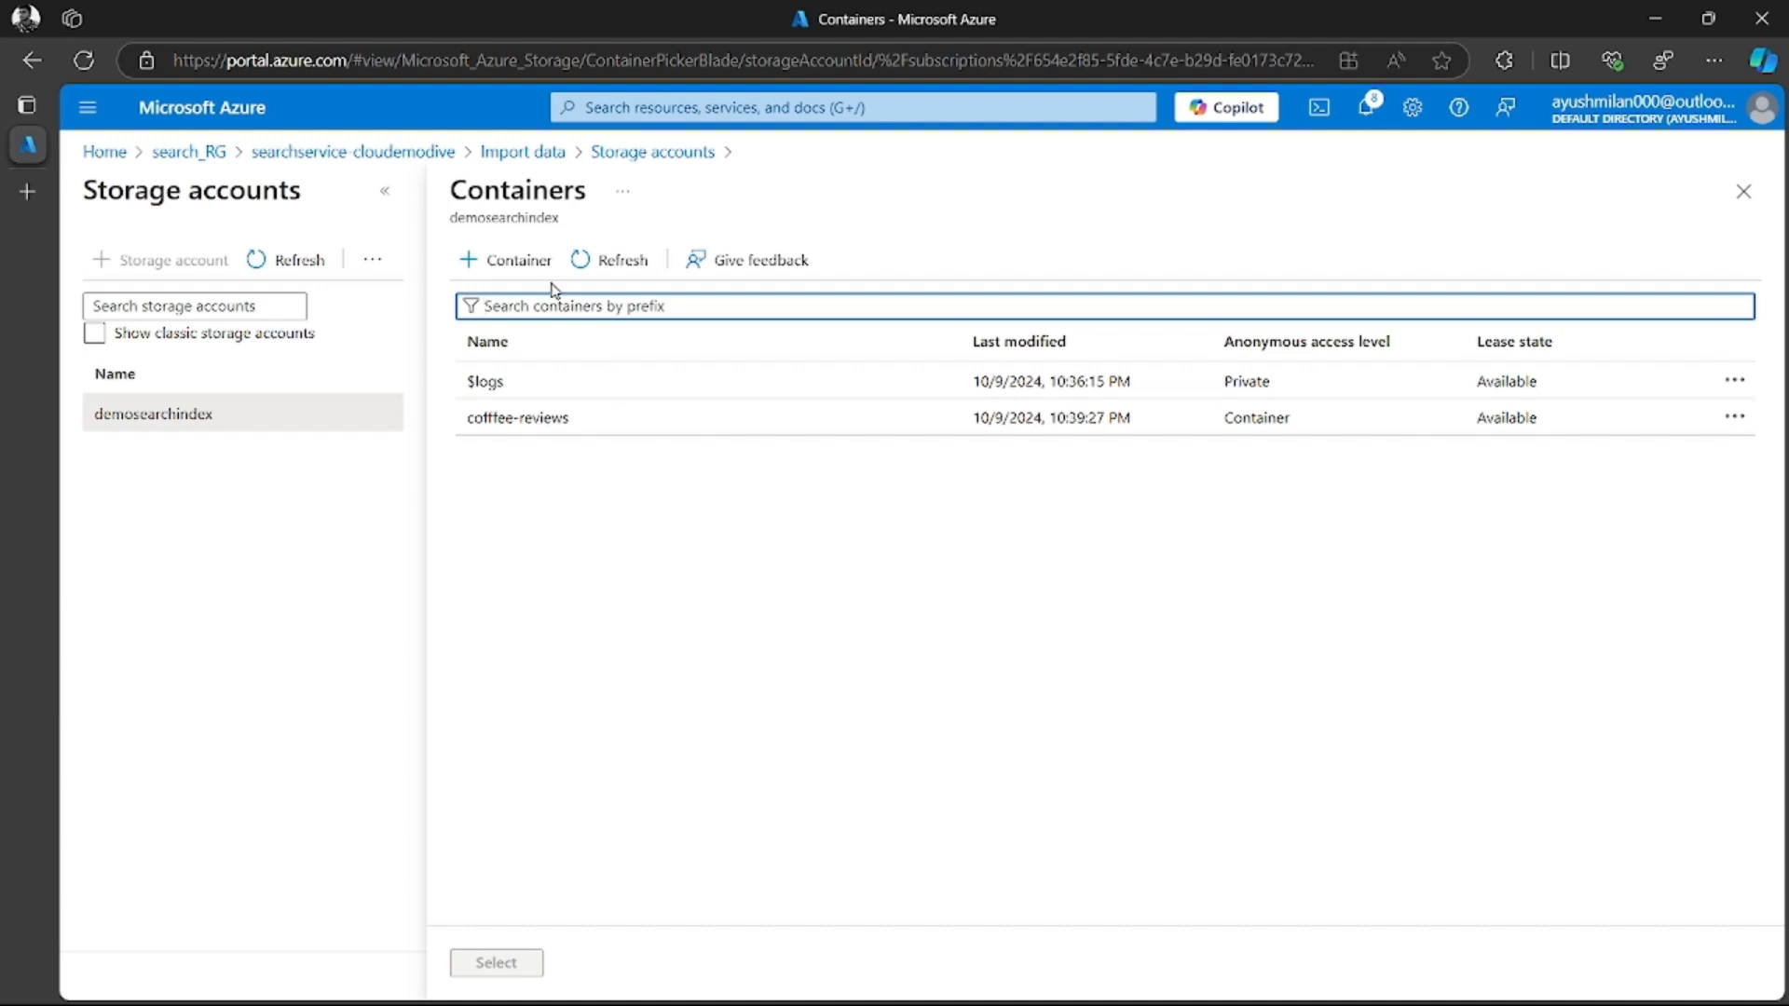
pyautogui.click(515, 260)
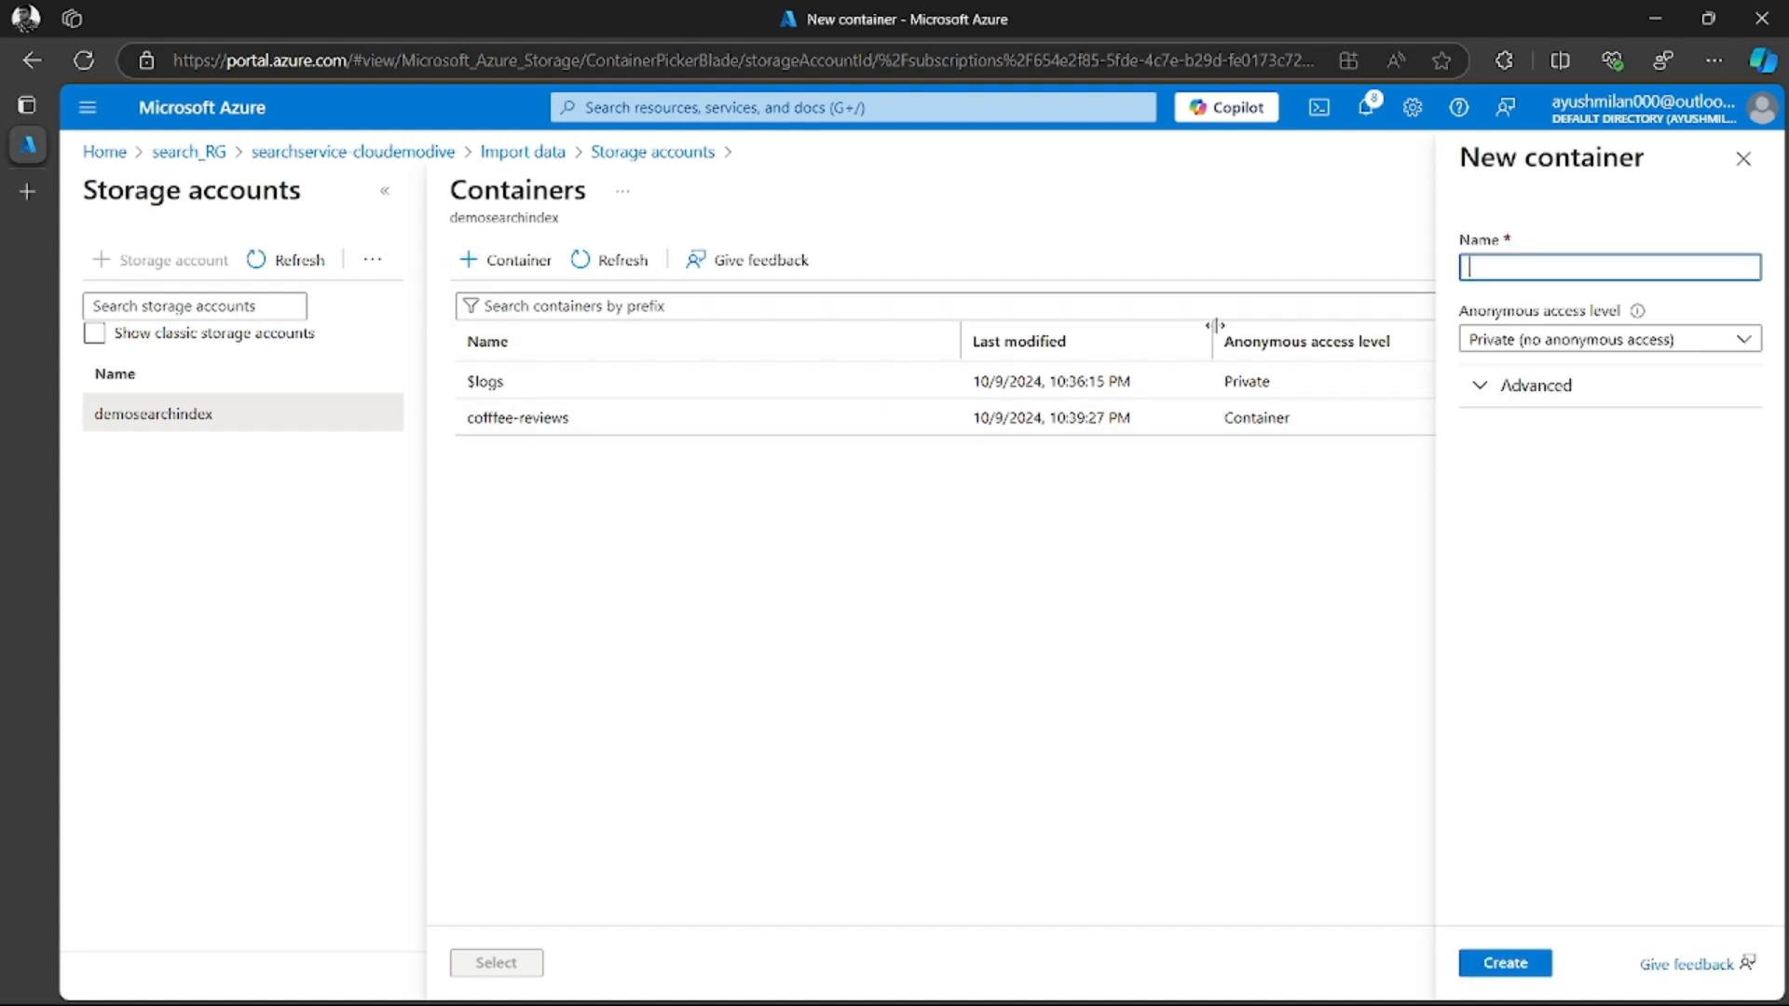
pyautogui.write('knowledge-store')
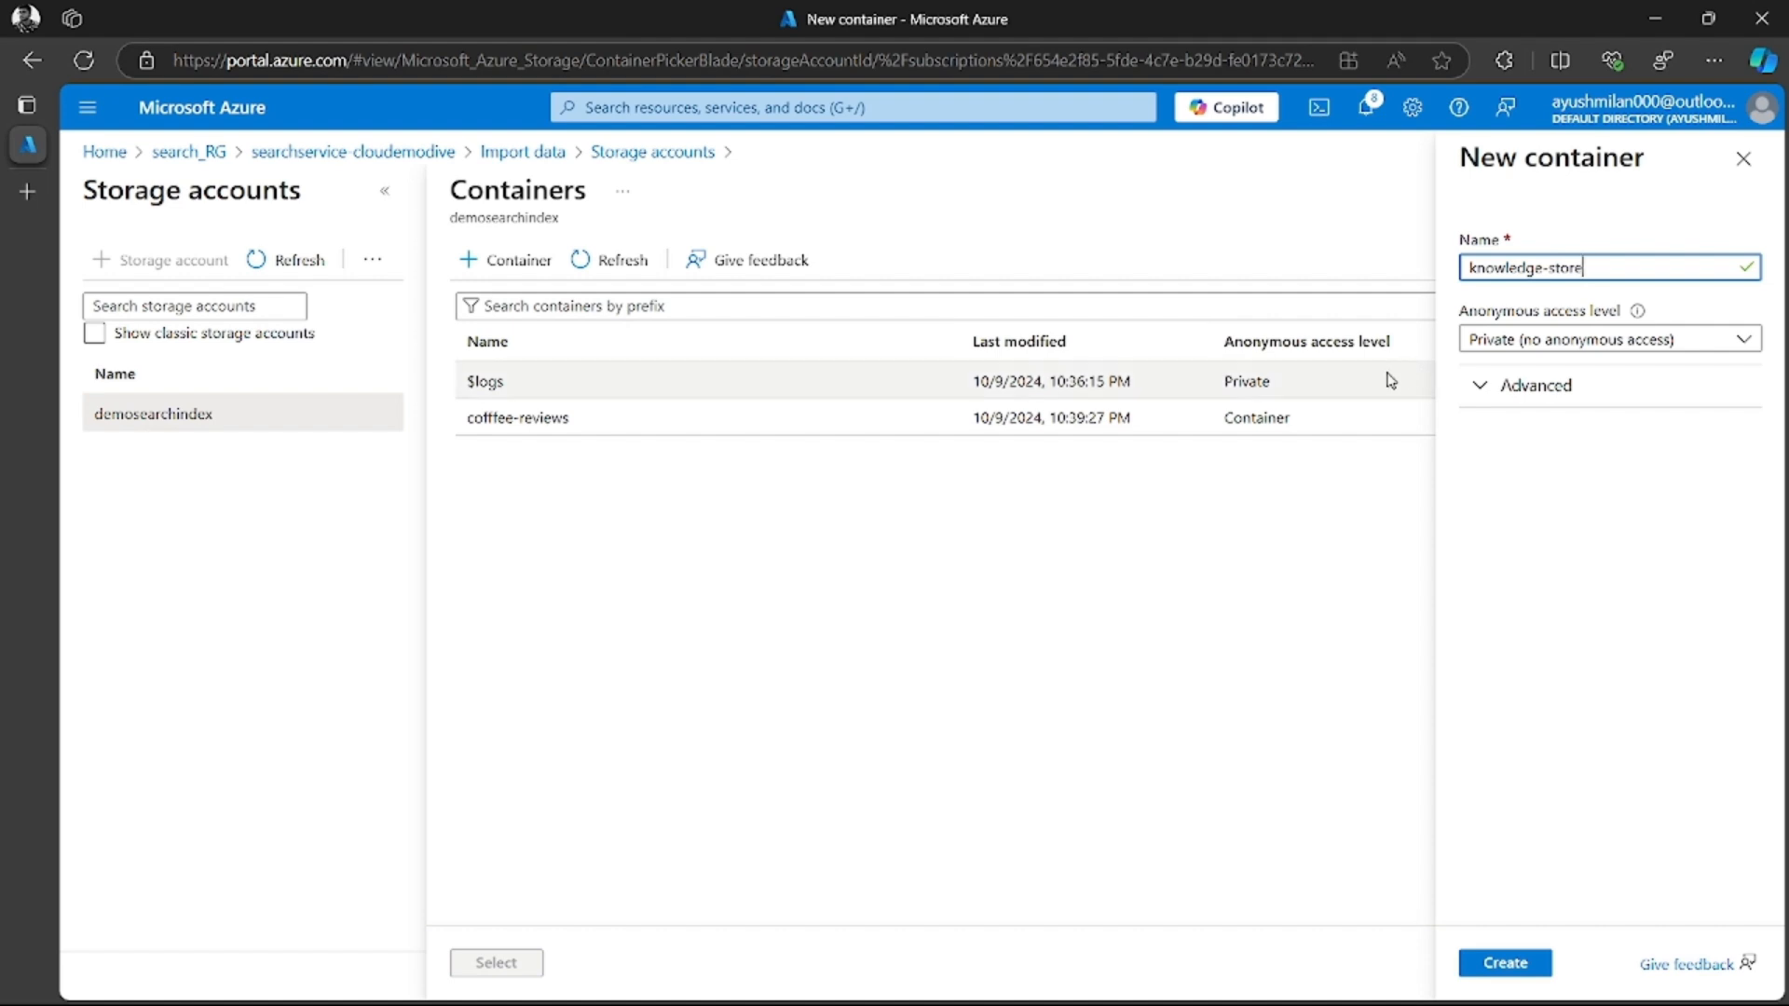
pyautogui.click(1500, 343)
pyautogui.click(1469, 375)
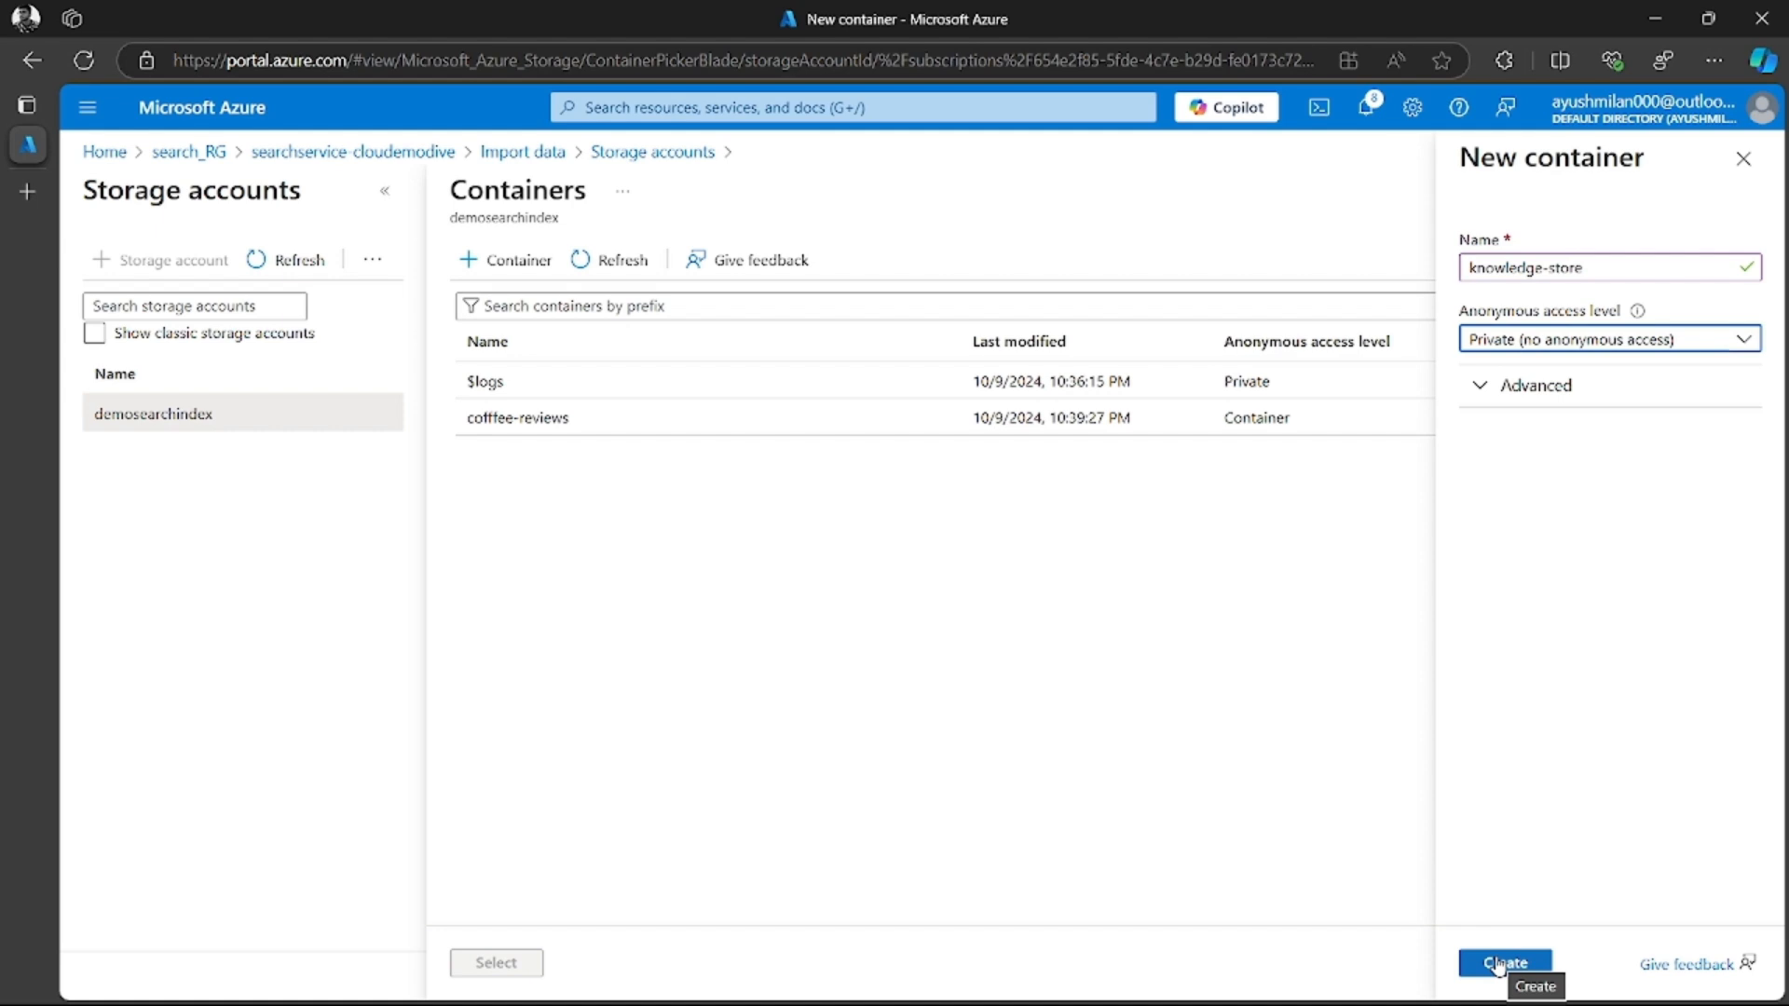
pyautogui.click(1500, 964)
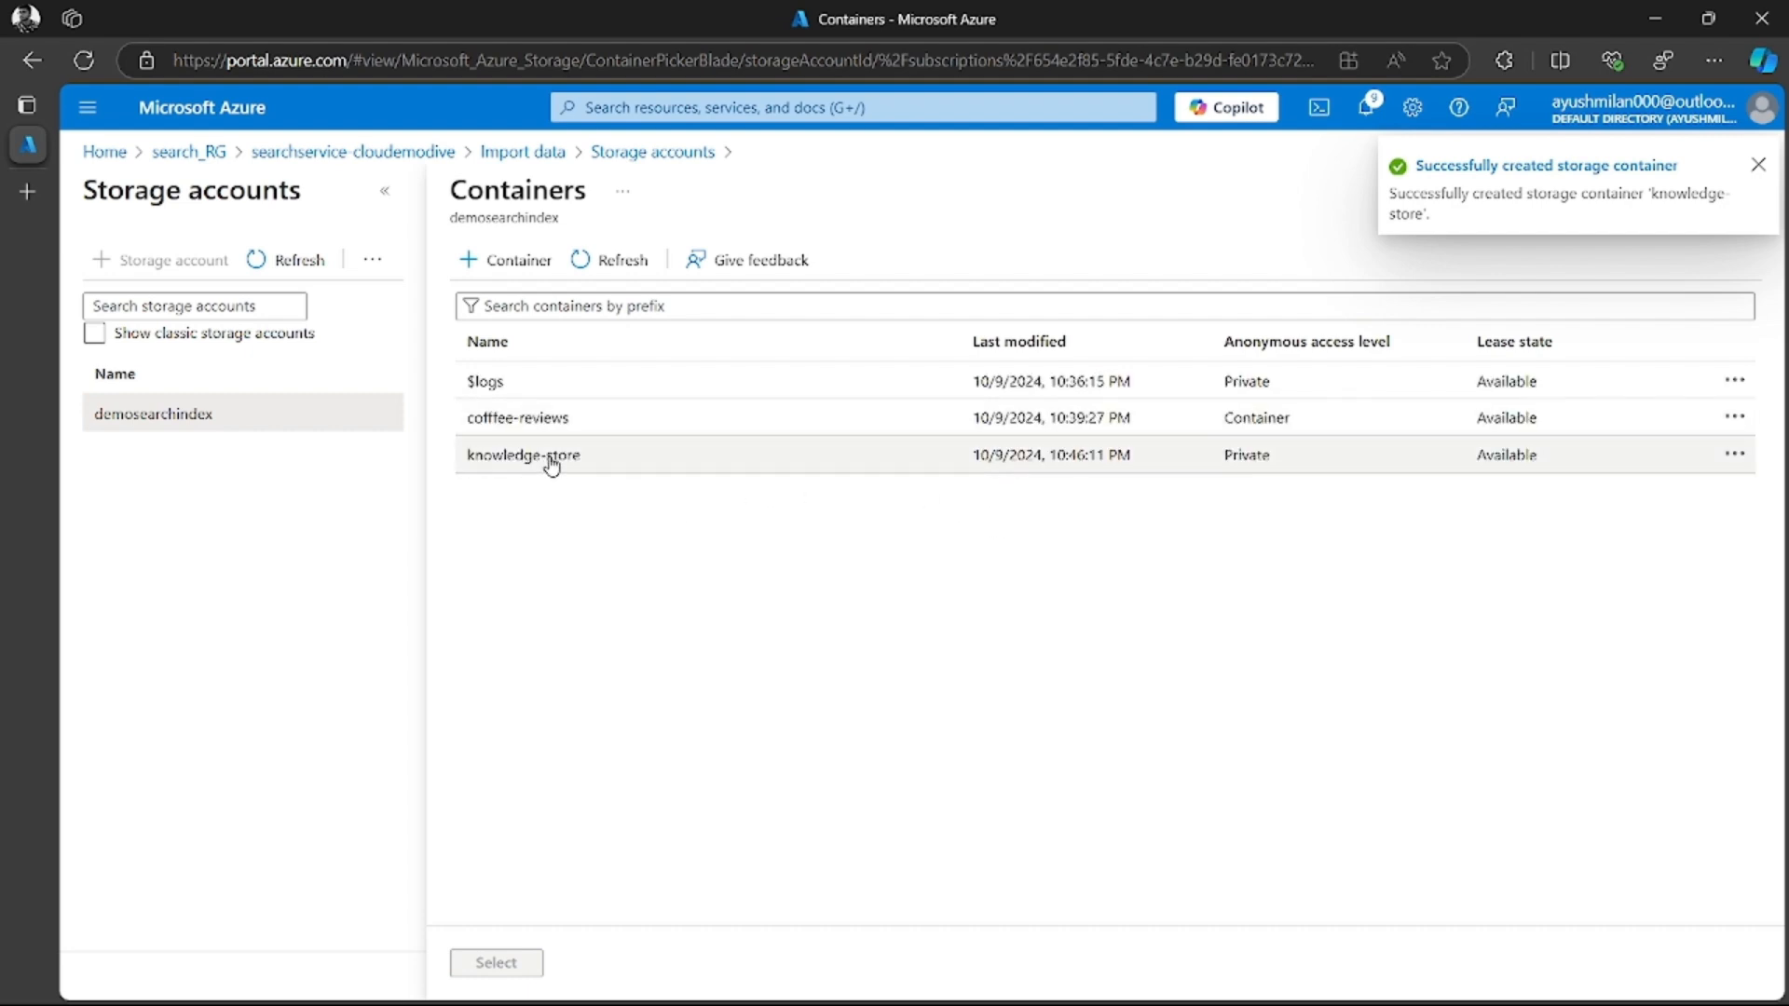
pyautogui.click(552, 465)
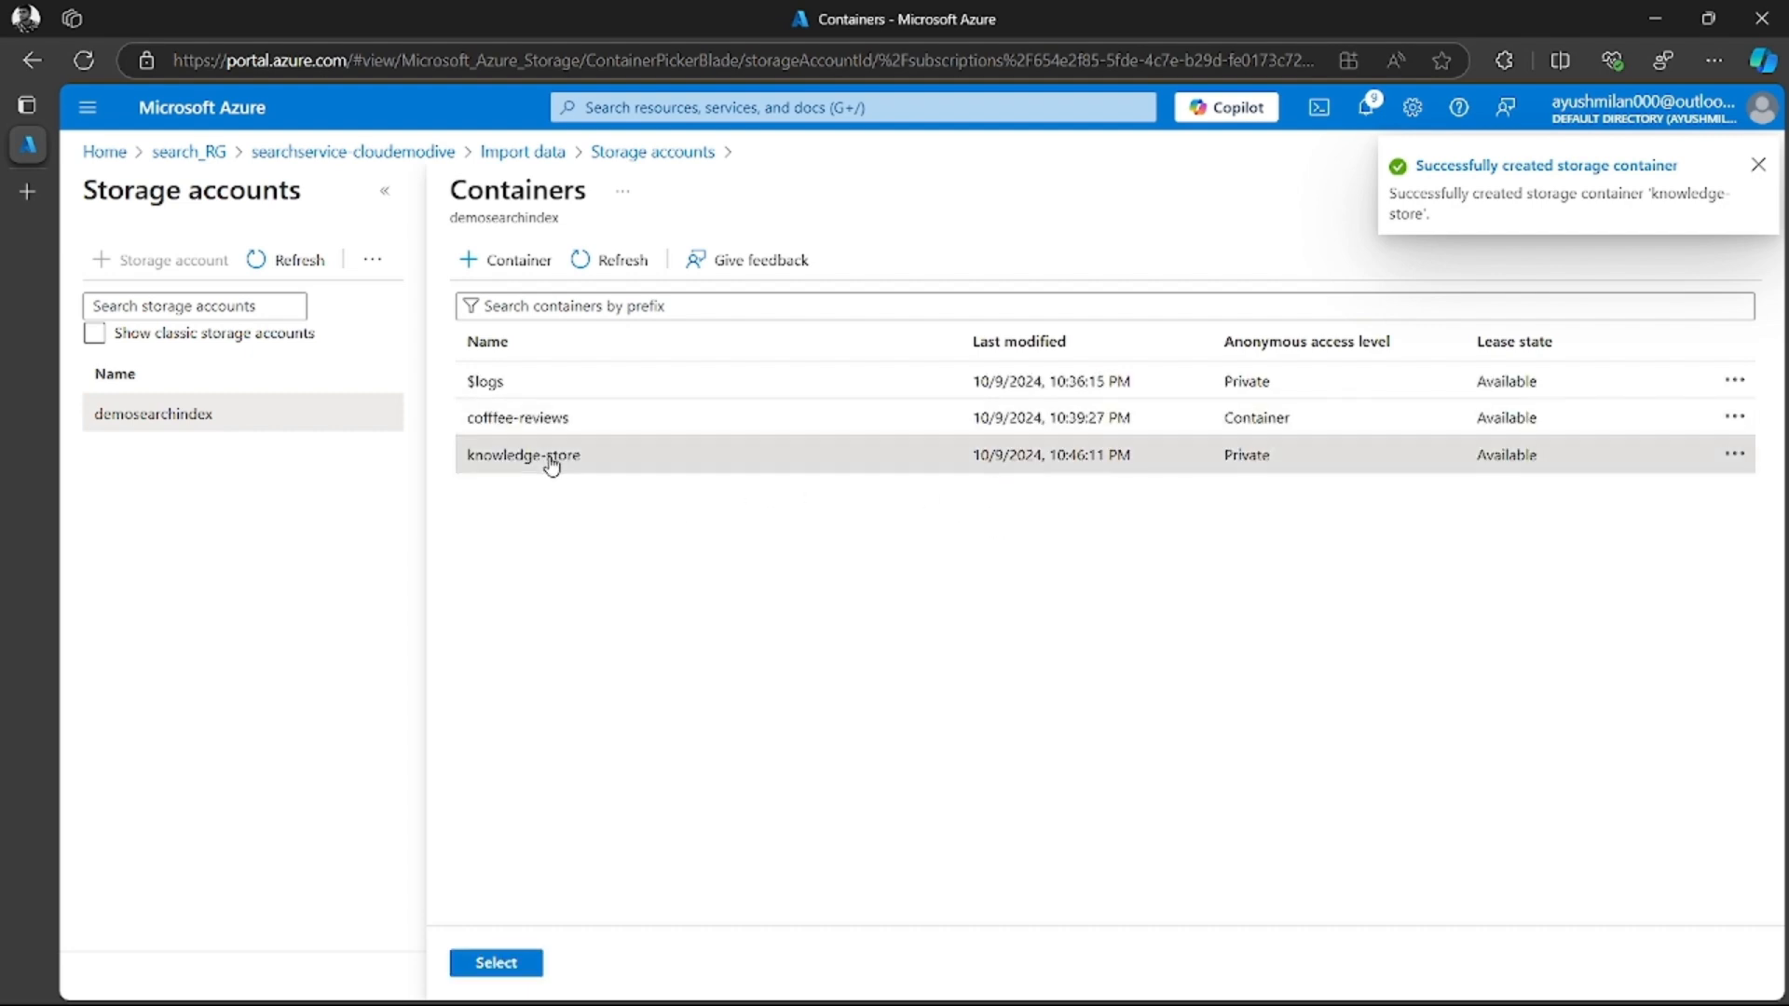
pyautogui.click(510, 963)
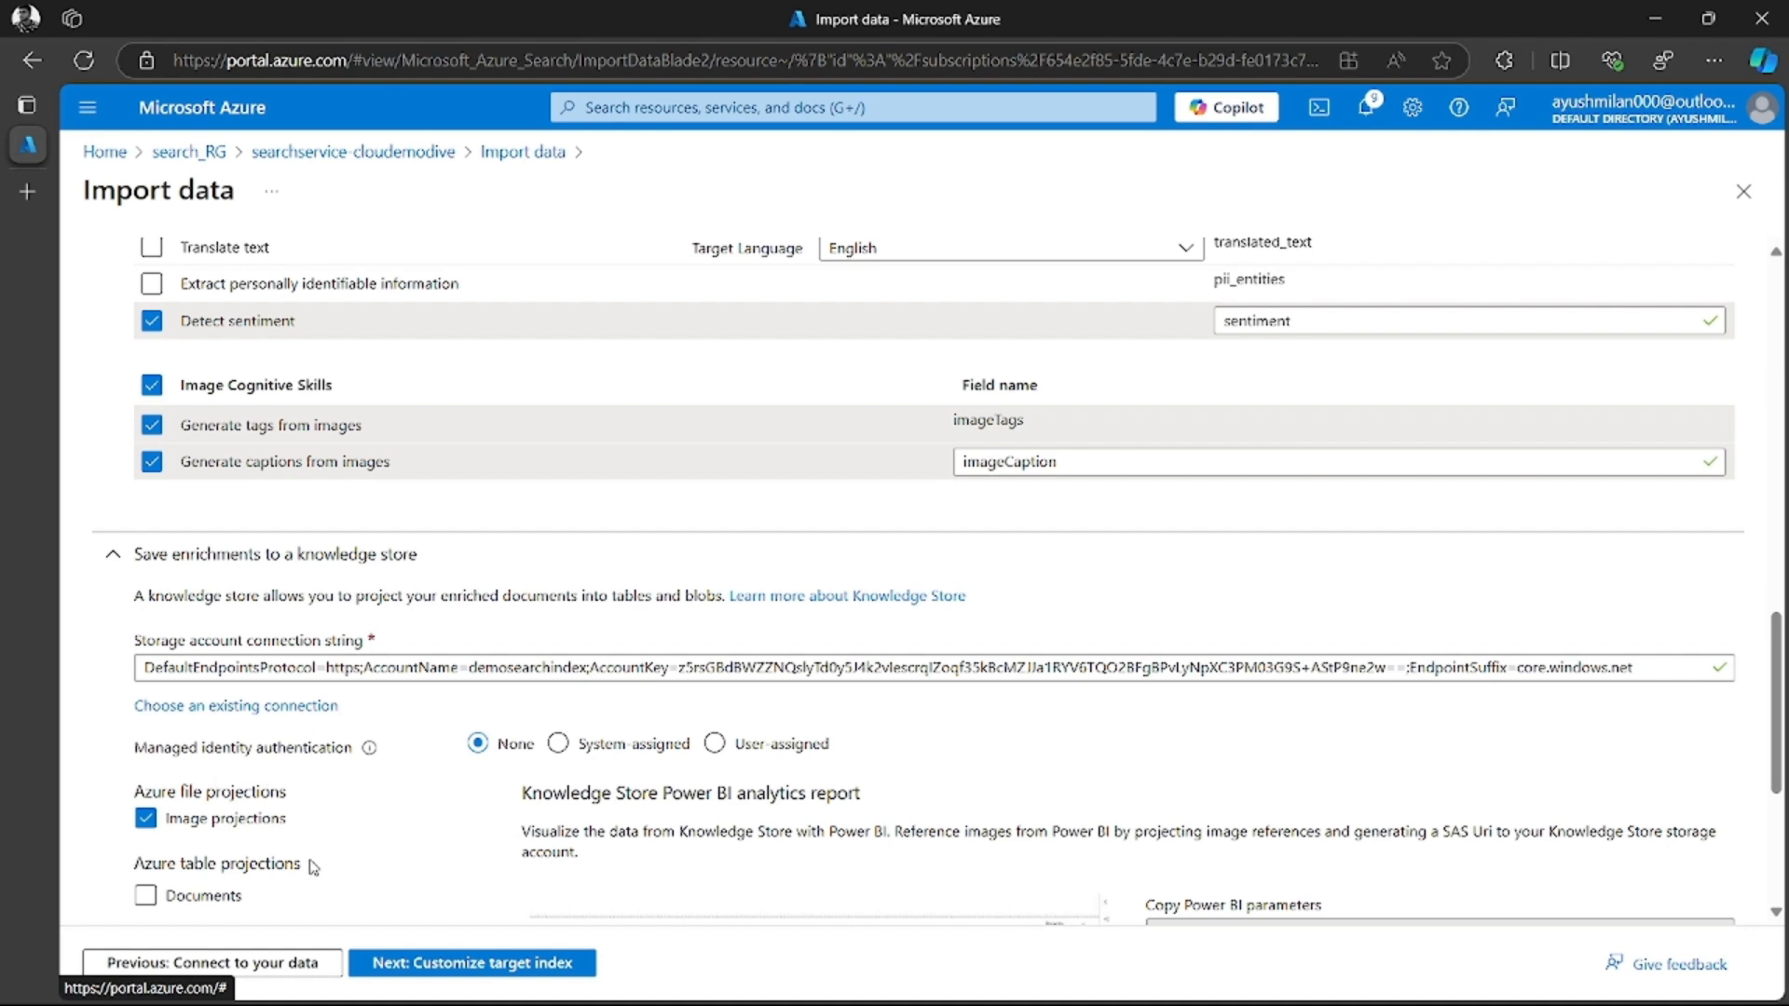
# Enable the Documents table projections, including pages, key phrases, entities, image details and image references
pyautogui.scroll(-1, 220, 836)
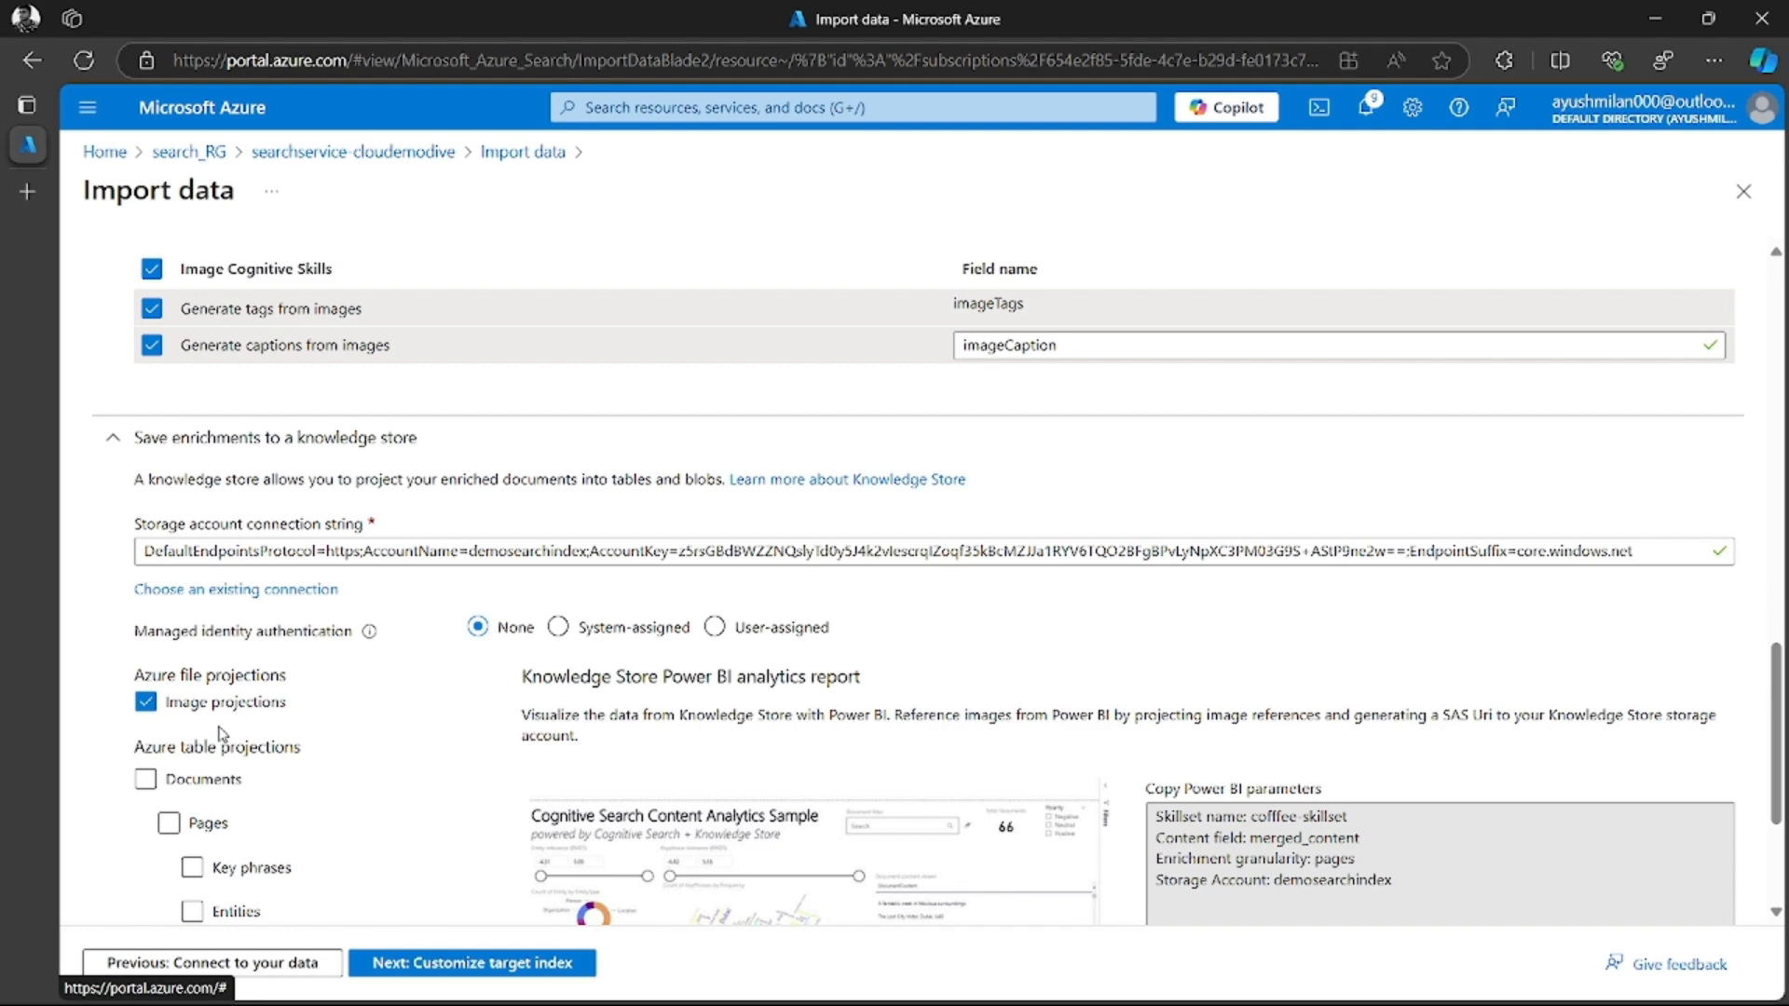
pyautogui.scroll(-1, 215, 736)
pyautogui.click(146, 663)
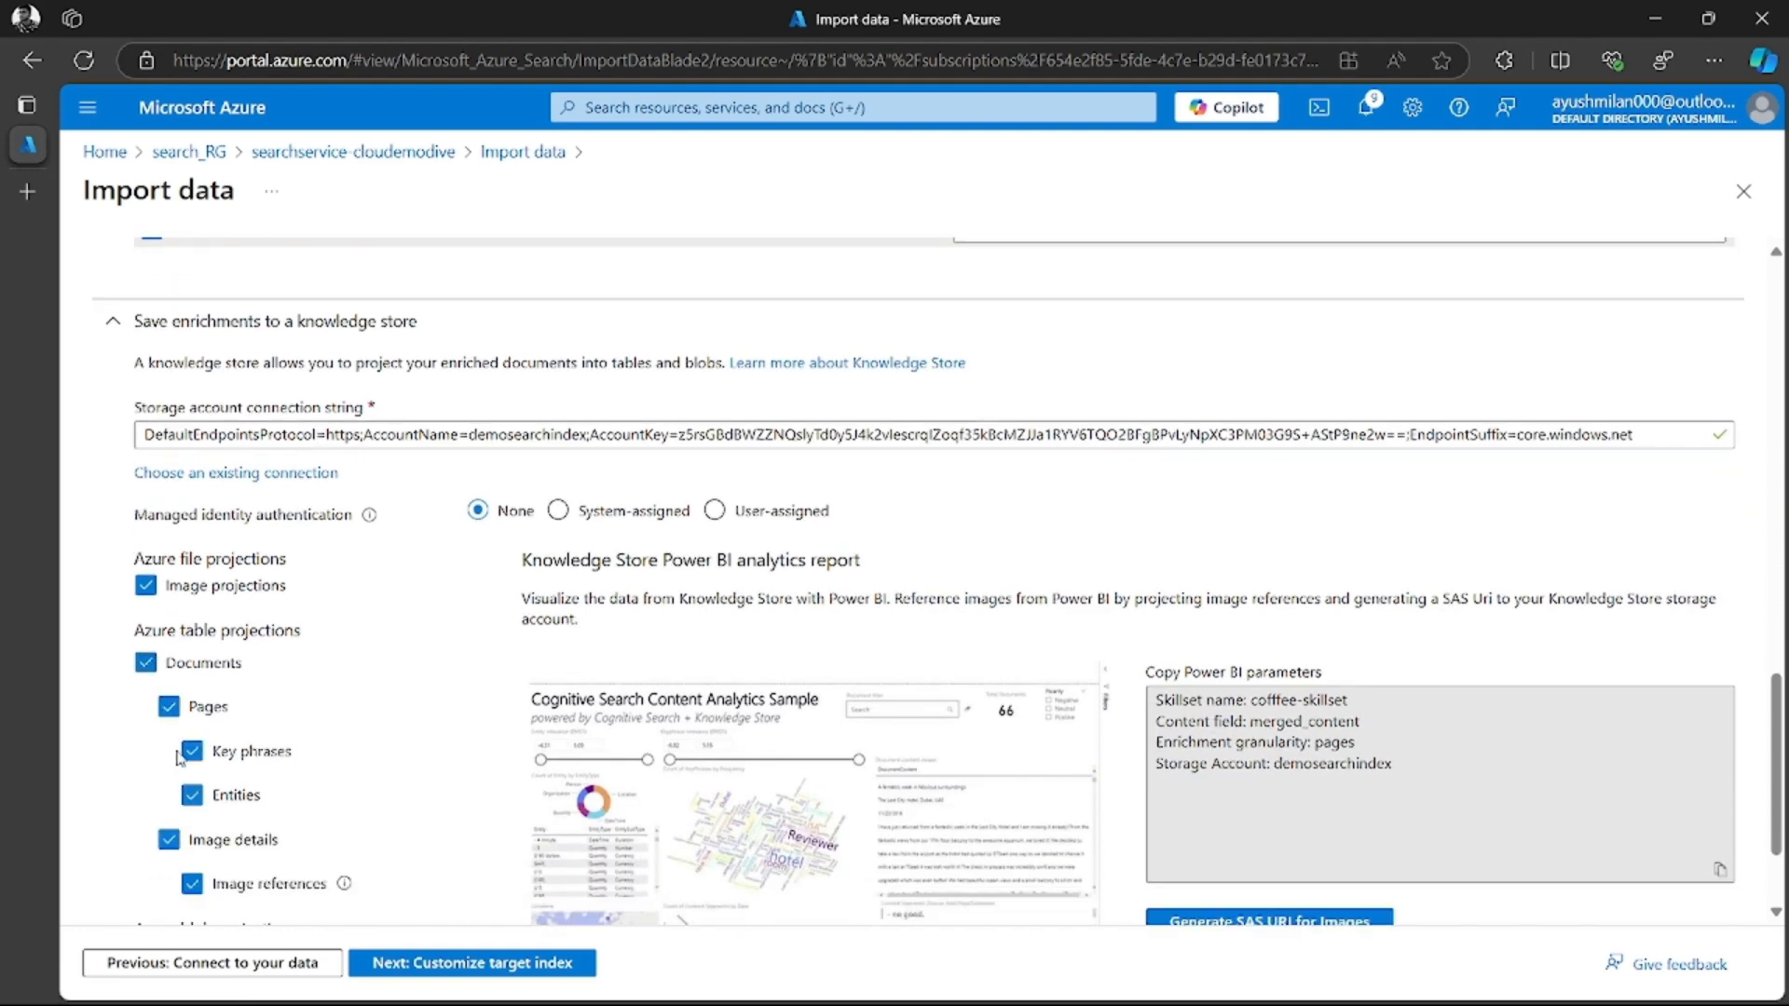
pyautogui.scroll(-2, 228, 820)
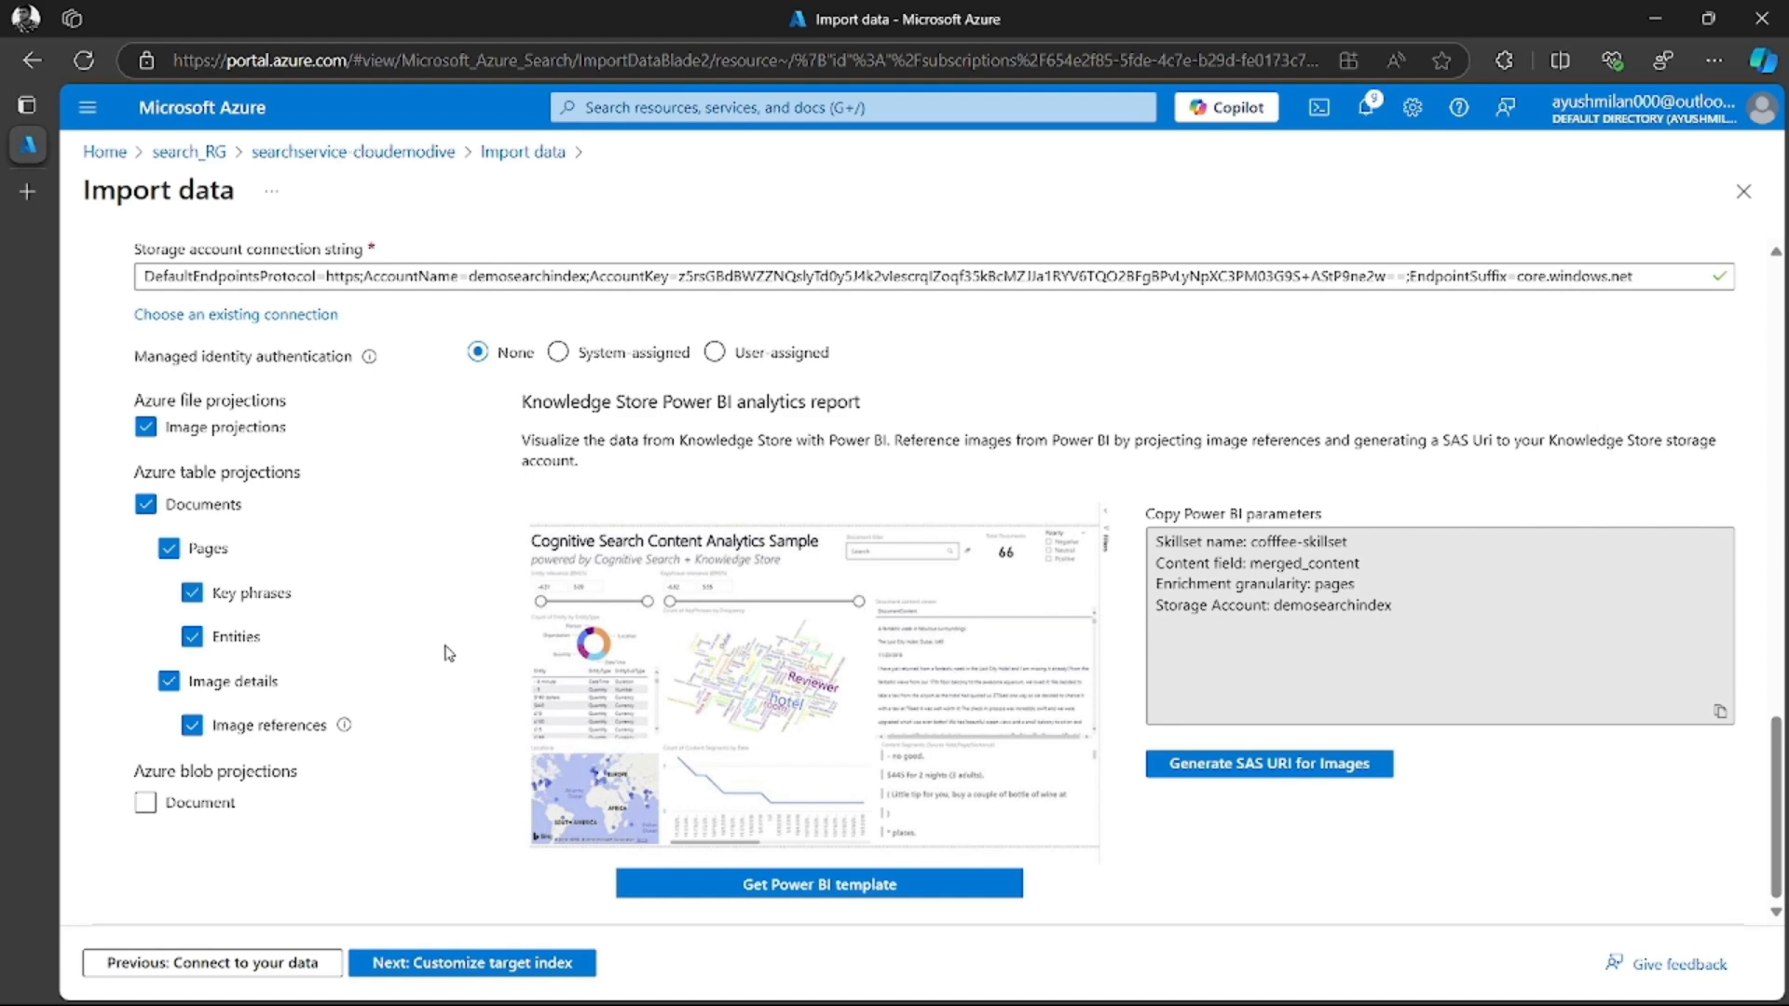
# Proceed to customizing the target index and name it coffee-index
pyautogui.click(453, 969)
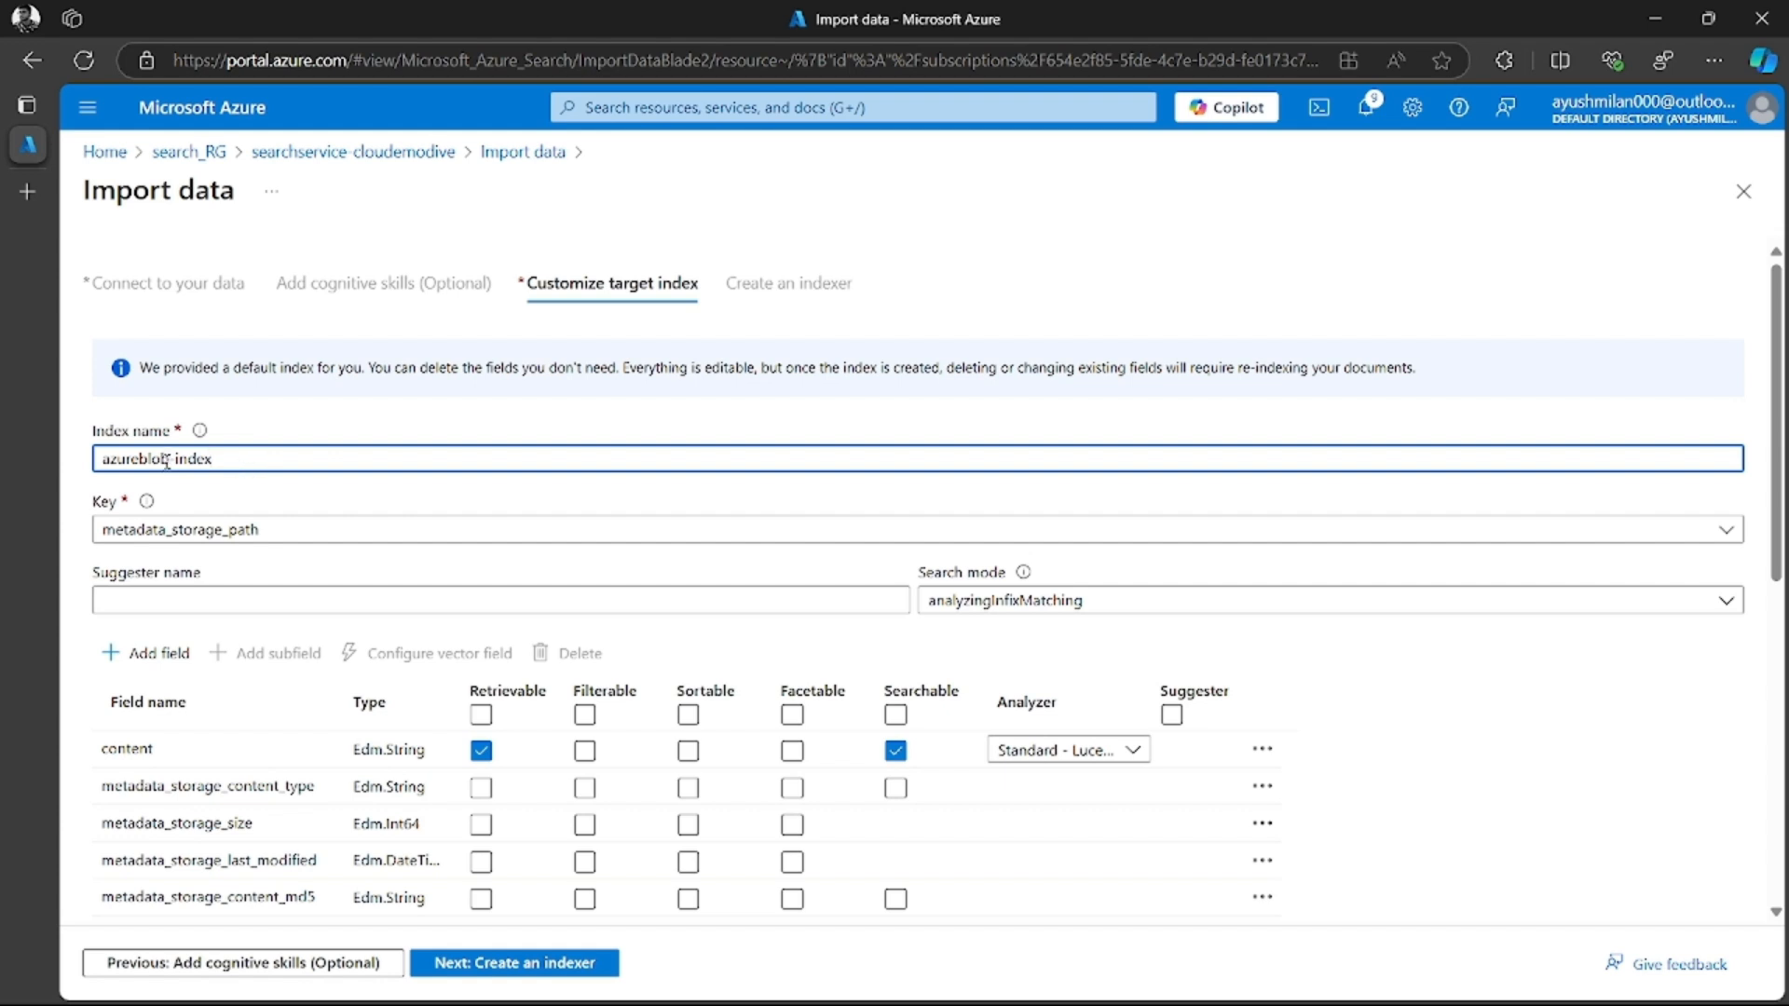
pyautogui.moveTo(166, 459); pyautogui.dragTo(84, 463)
pyautogui.write('coffee')
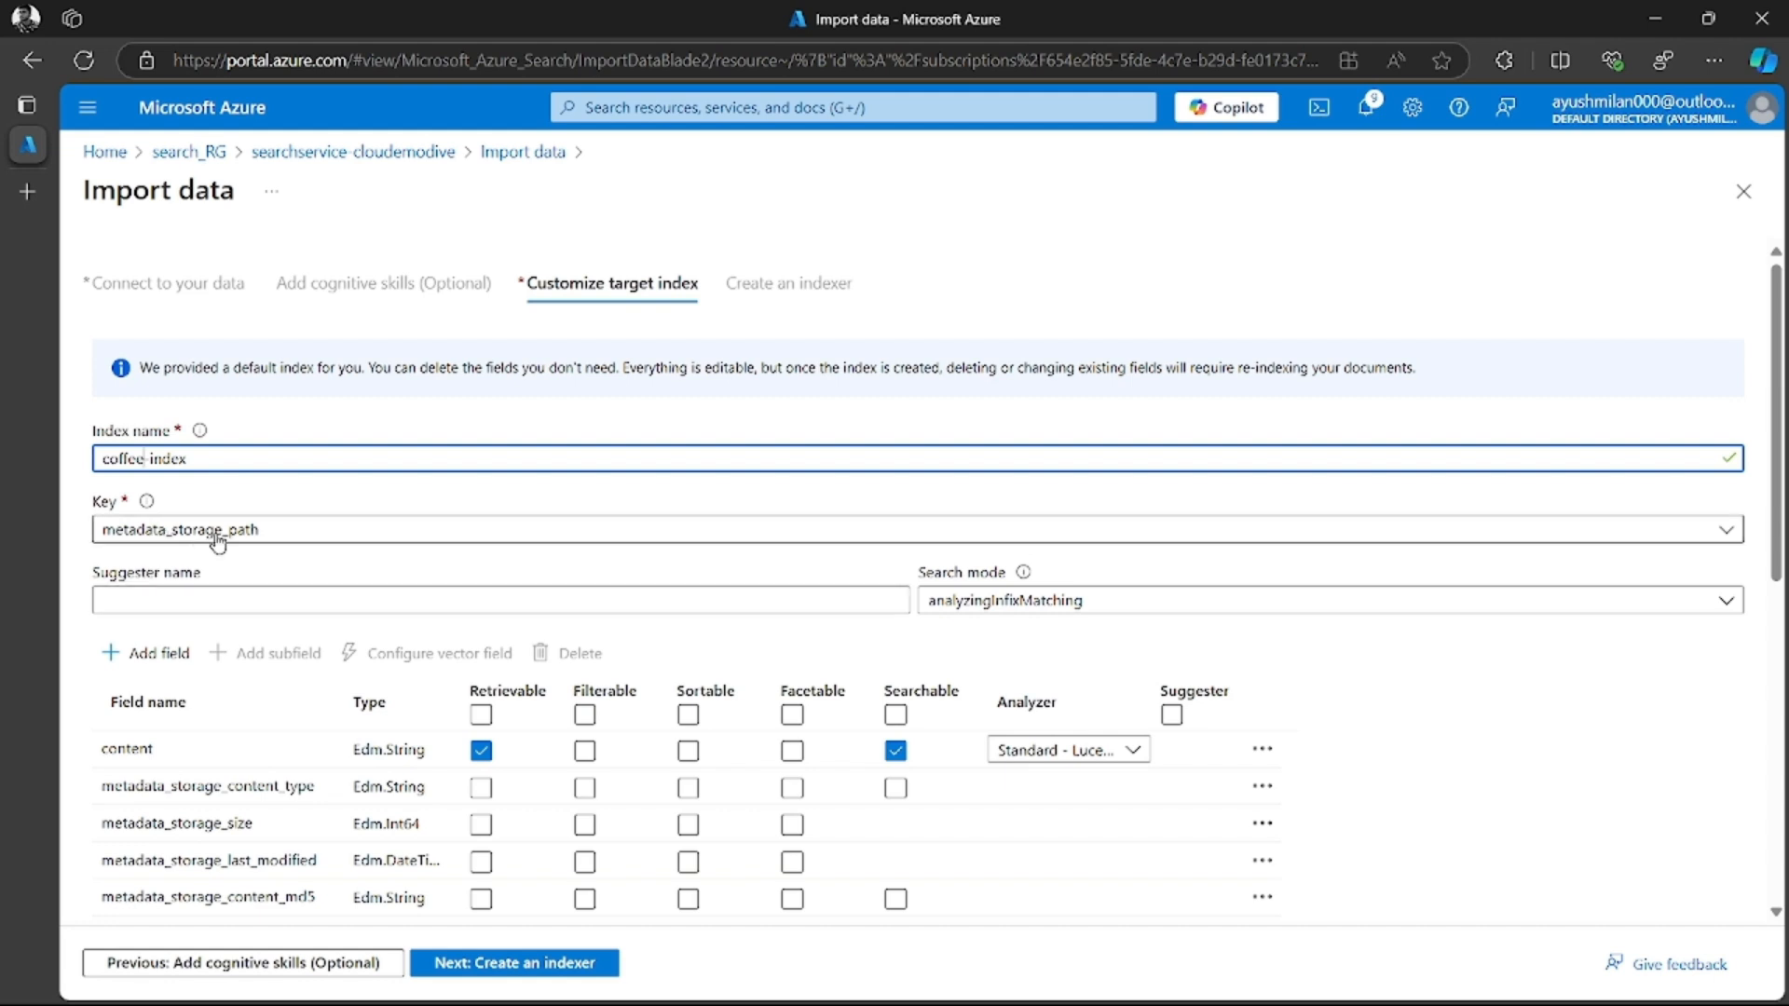
# Keep analyzingInfixMatching as the index's search mode
pyautogui.scroll(-1, 247, 584)
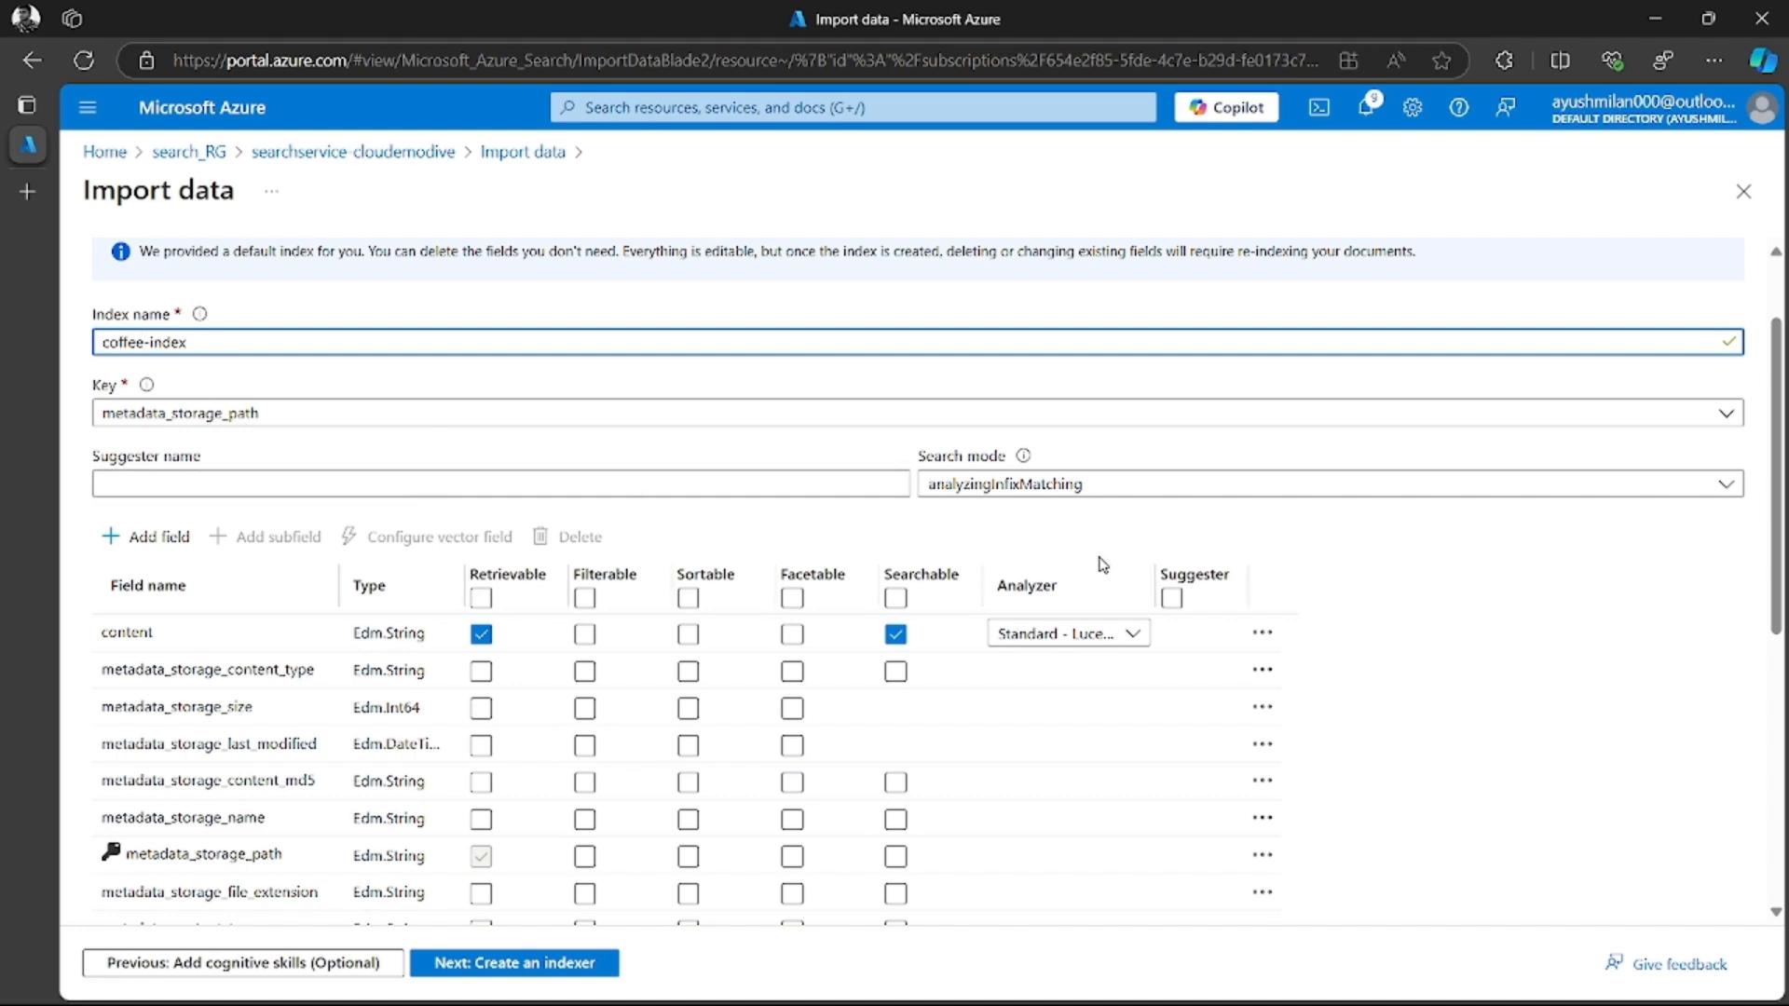
pyautogui.click(1044, 492)
pyautogui.click(992, 518)
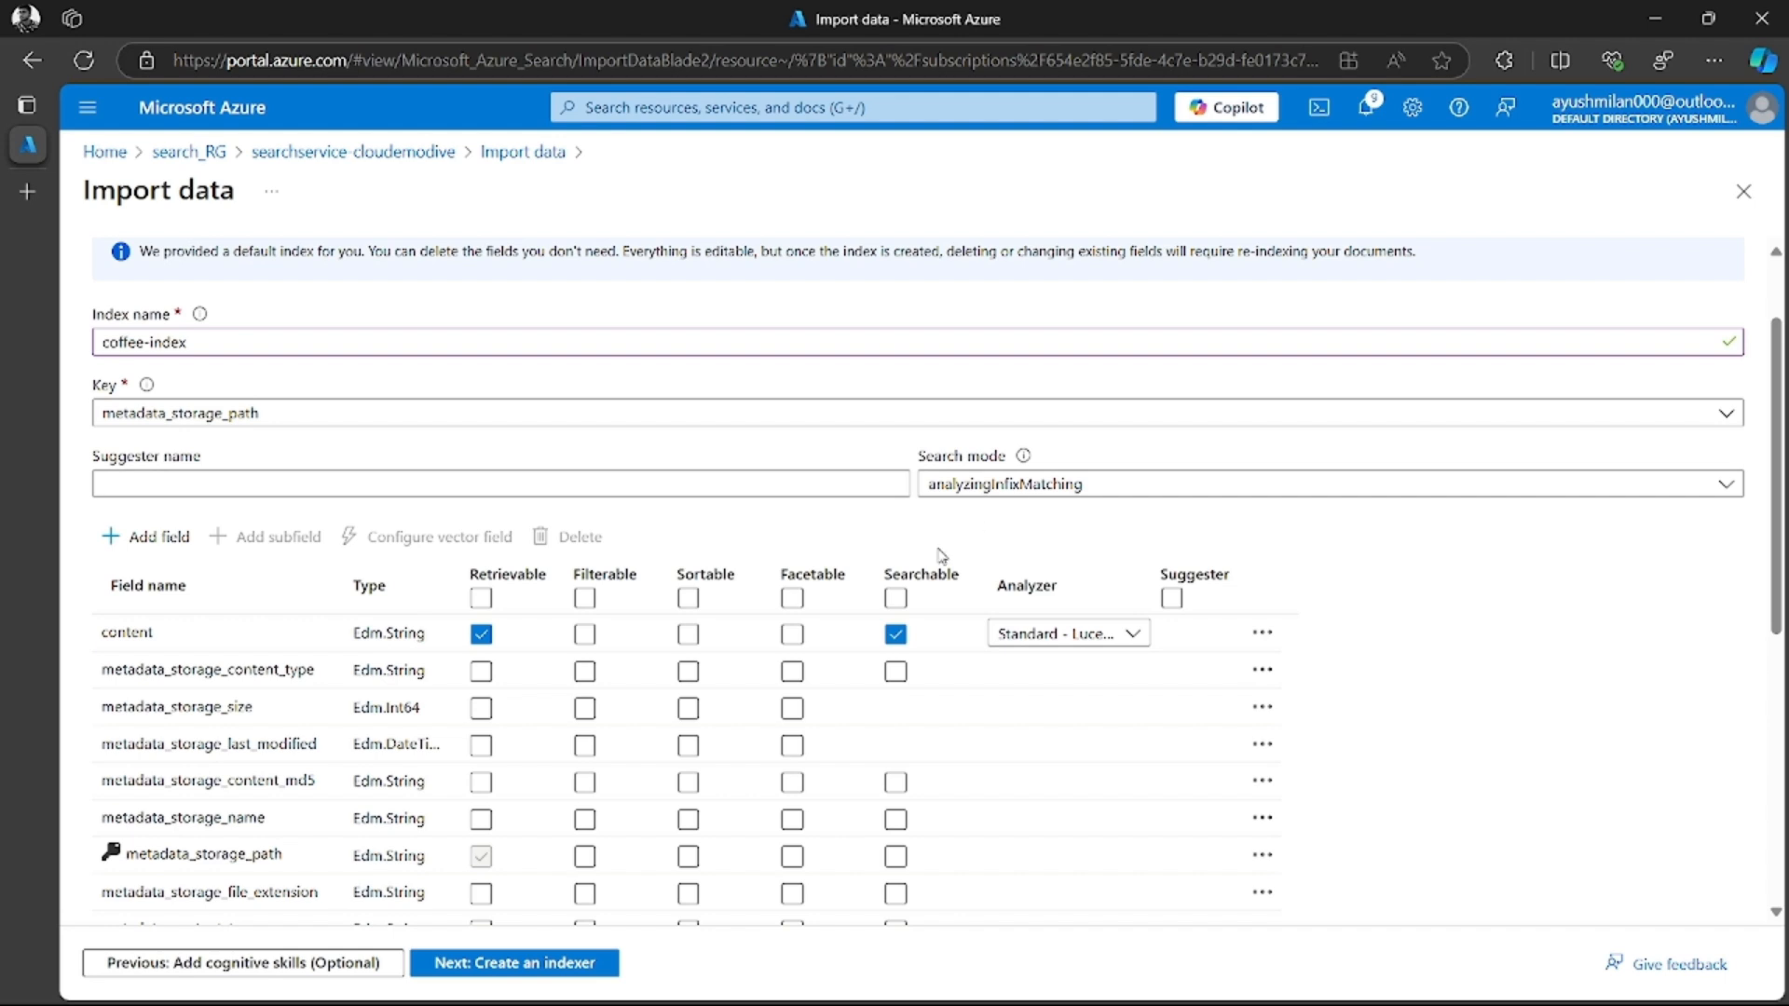
# Make the content field filterable in the coffee-index field list
pyautogui.scroll(-1, 788, 607)
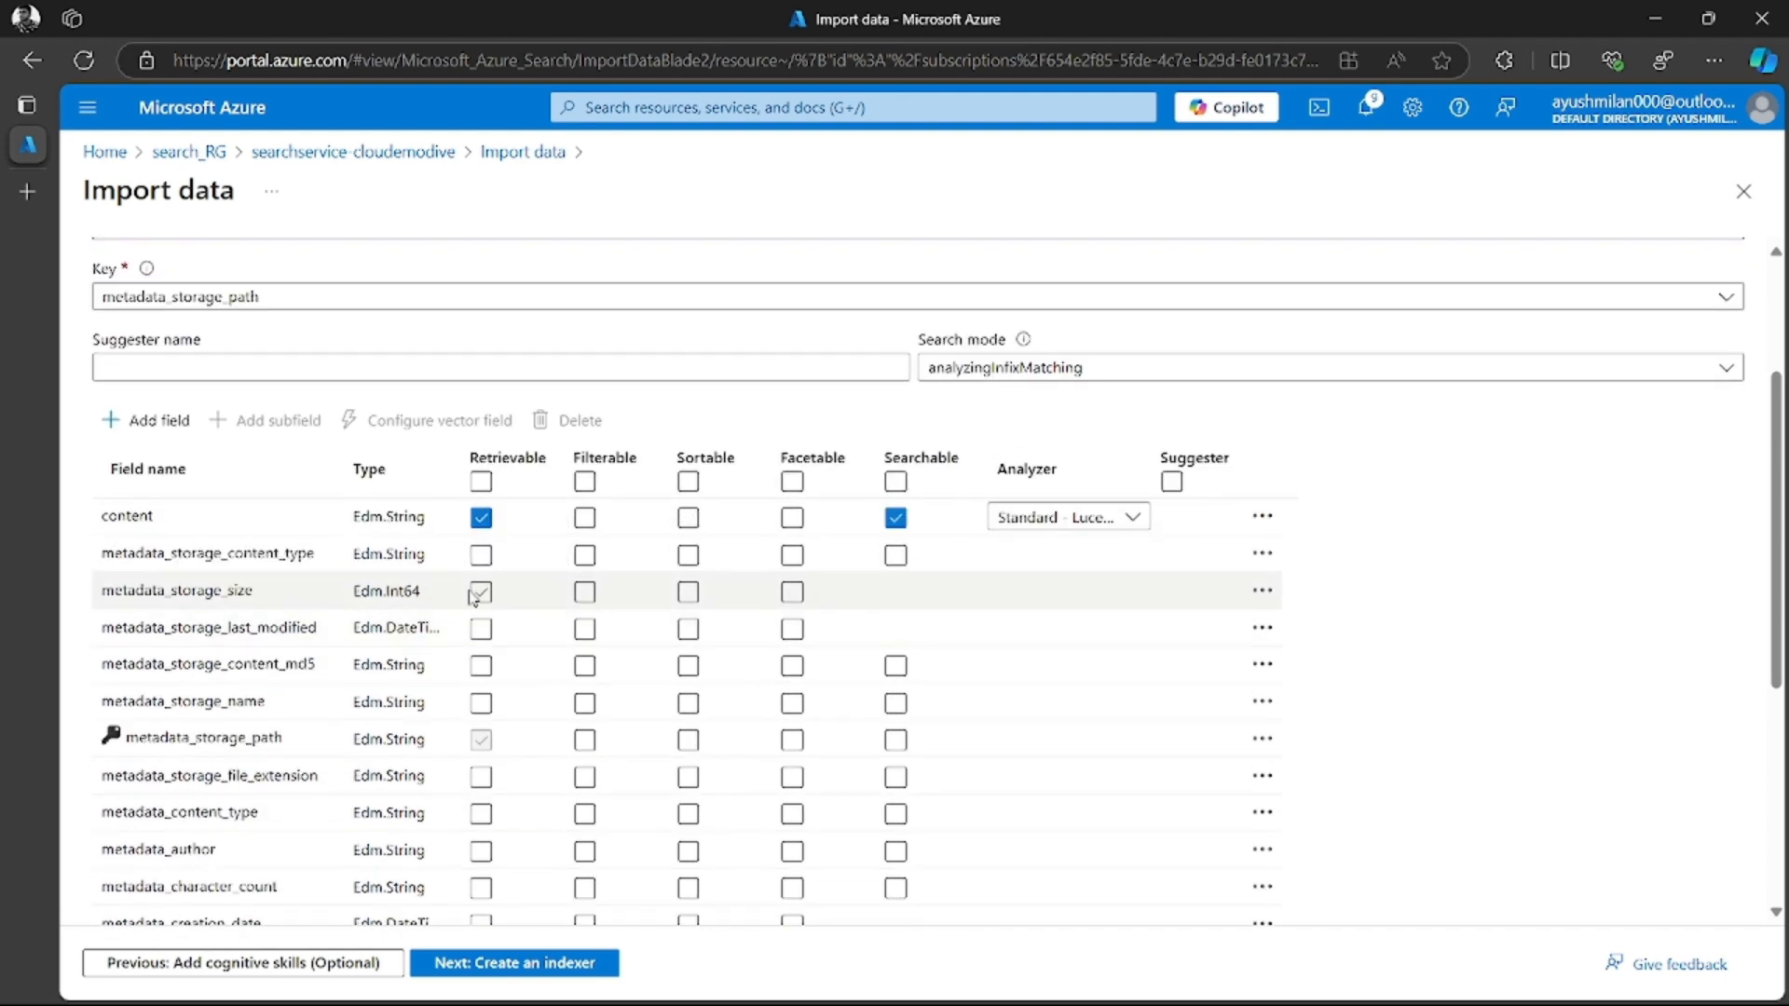
pyautogui.click(328, 705)
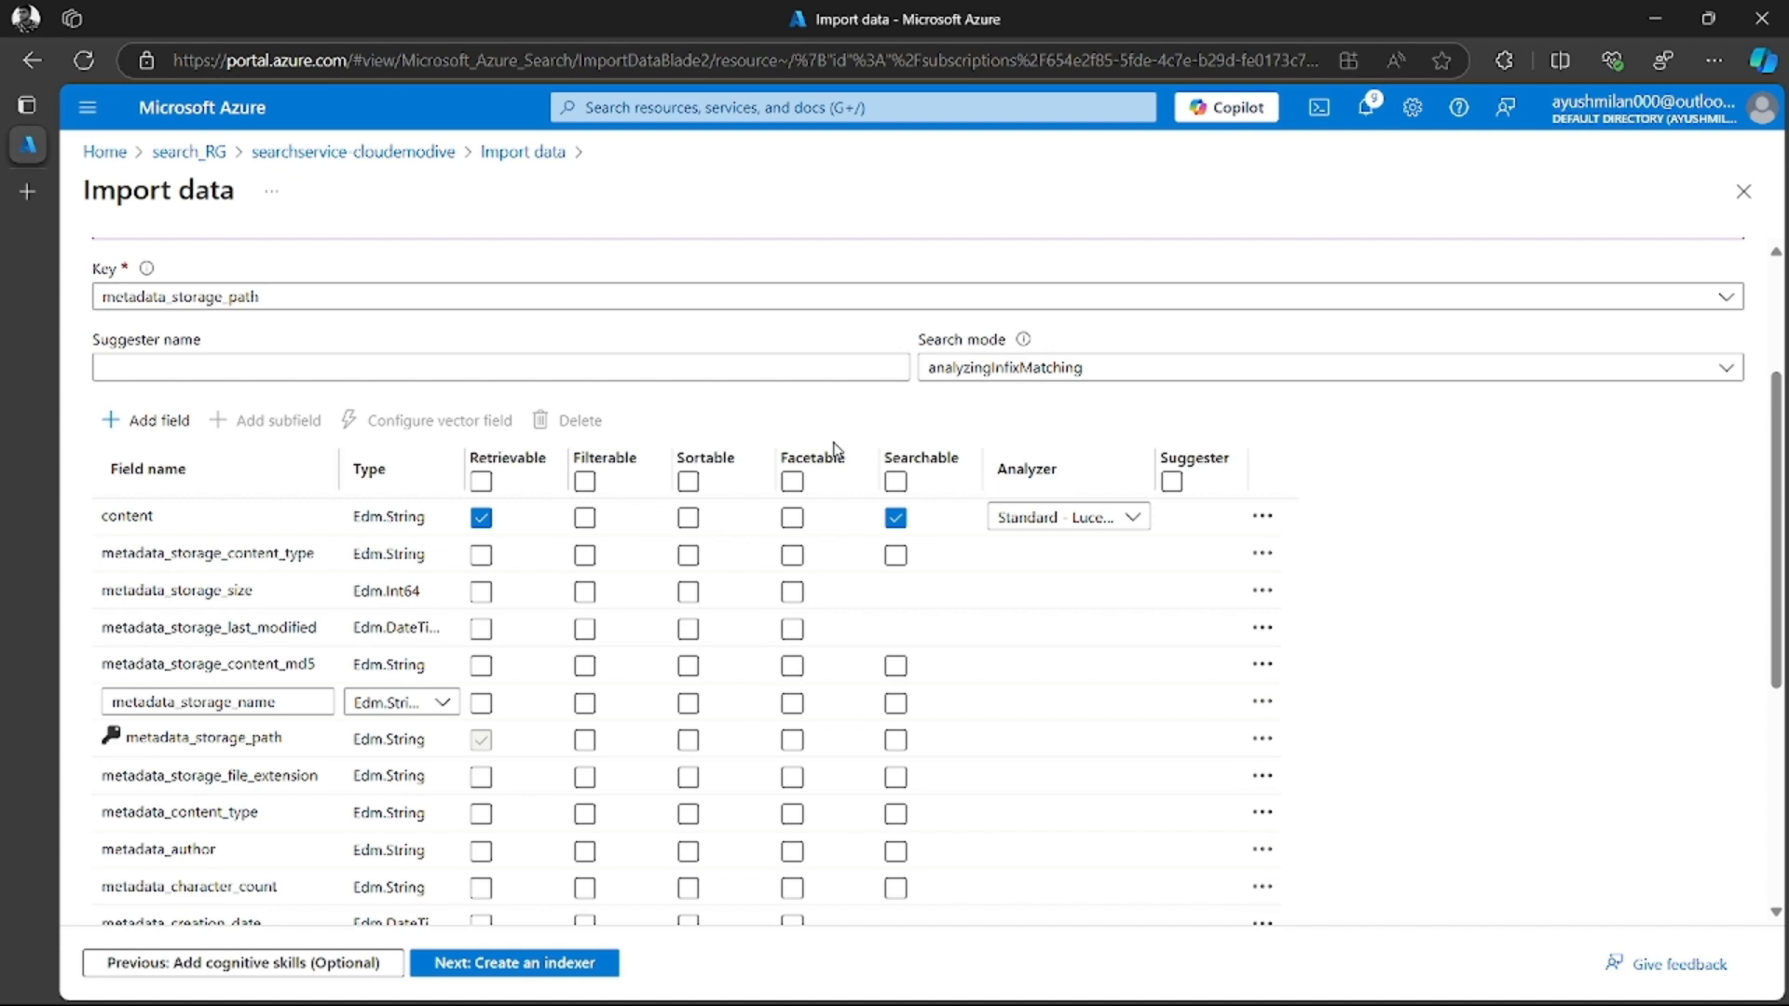
pyautogui.scroll(1, 836, 450)
pyautogui.click(585, 645)
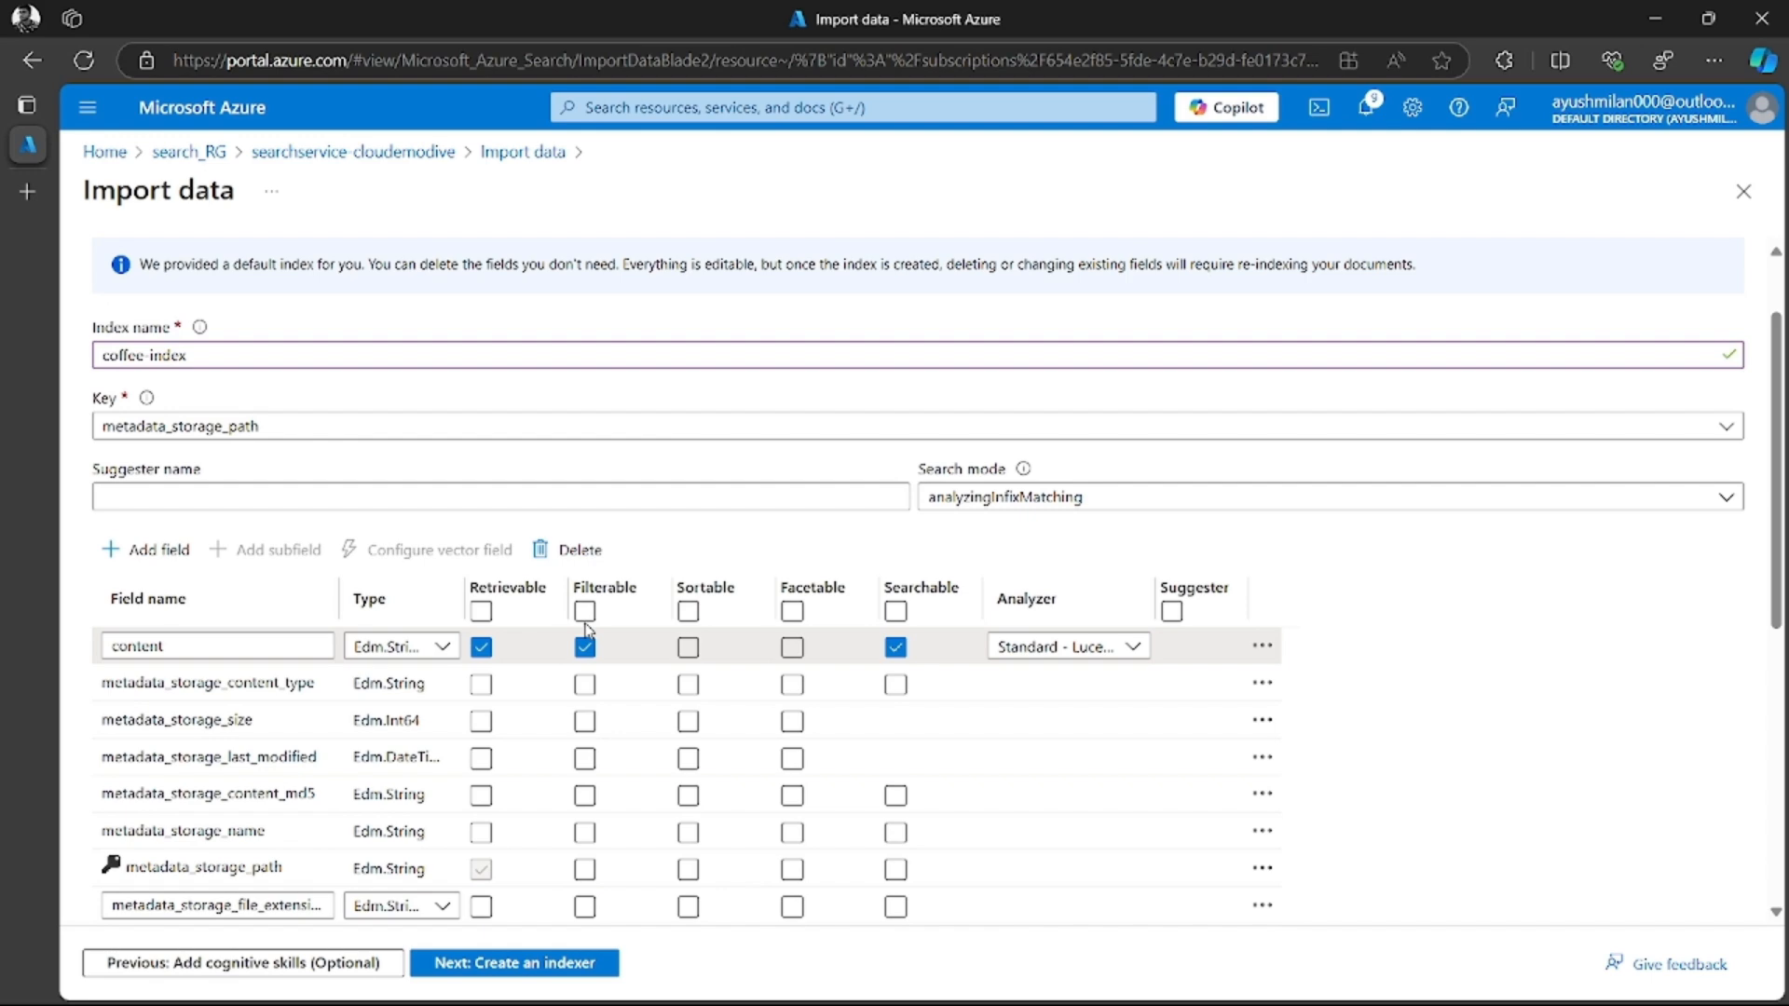
# Make the locations, keyphrases, sentiment, merged_content, text, layoutText, imageTags and imageCaption fields filterable
pyautogui.scroll(-5, 587, 630)
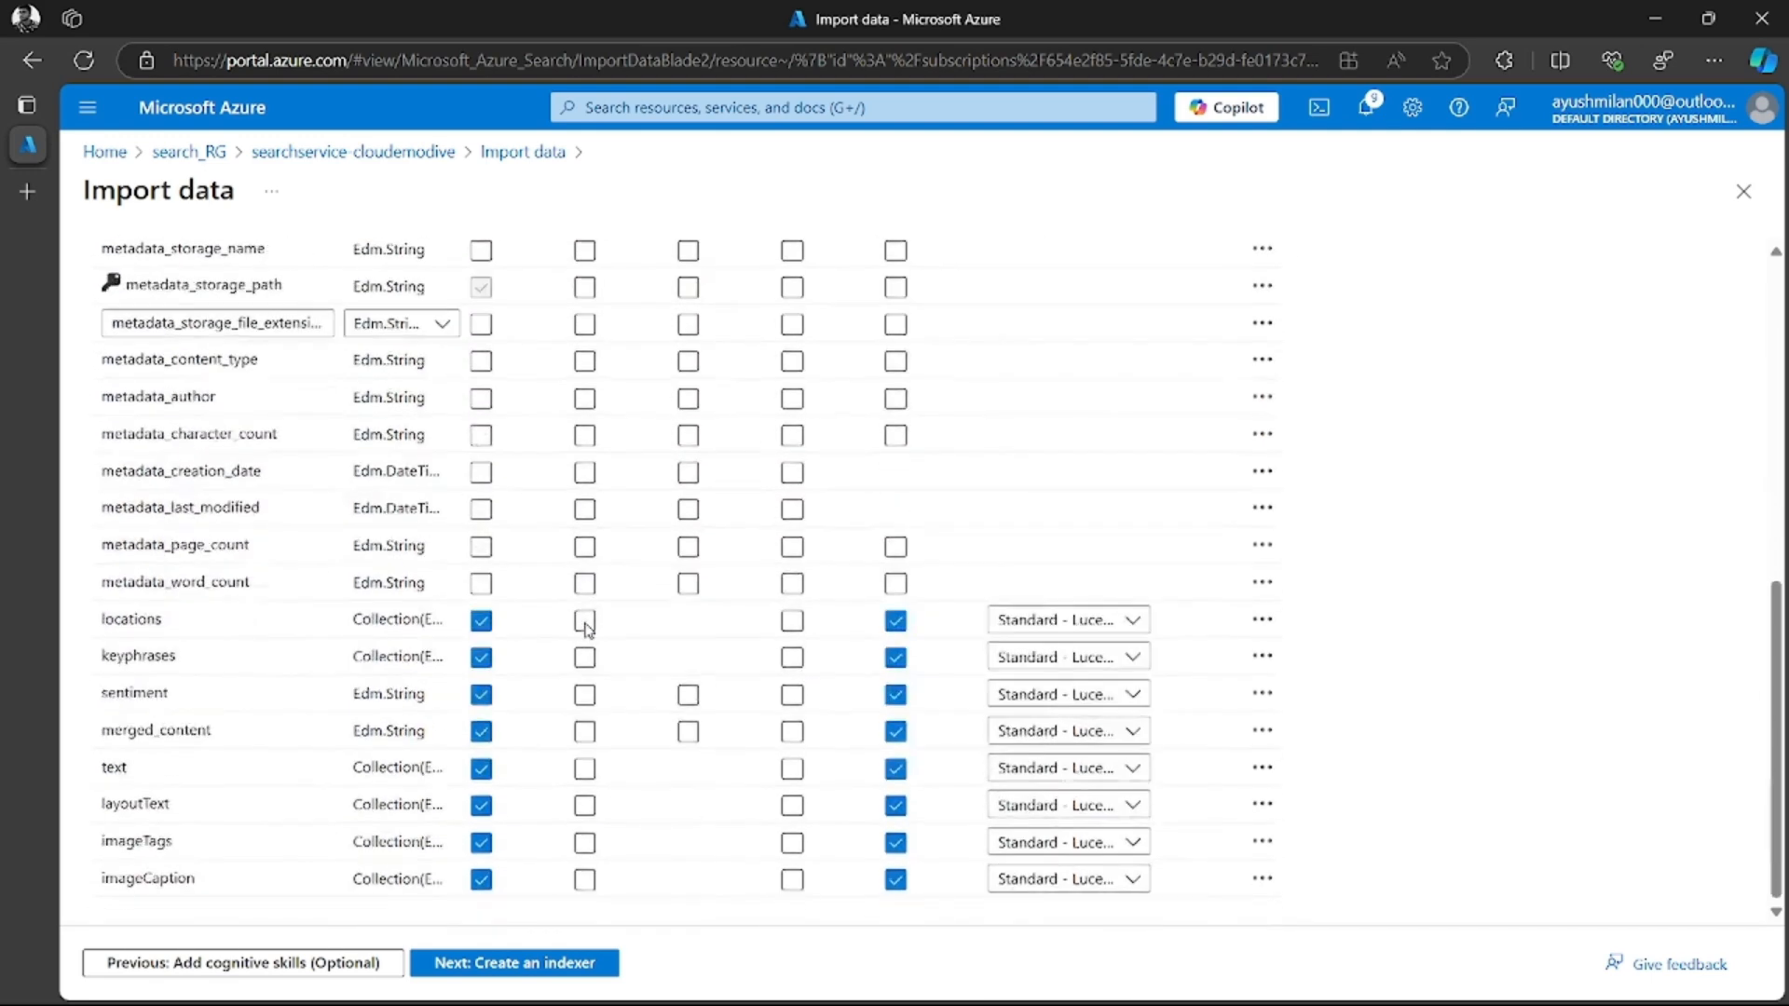
pyautogui.click(585, 620)
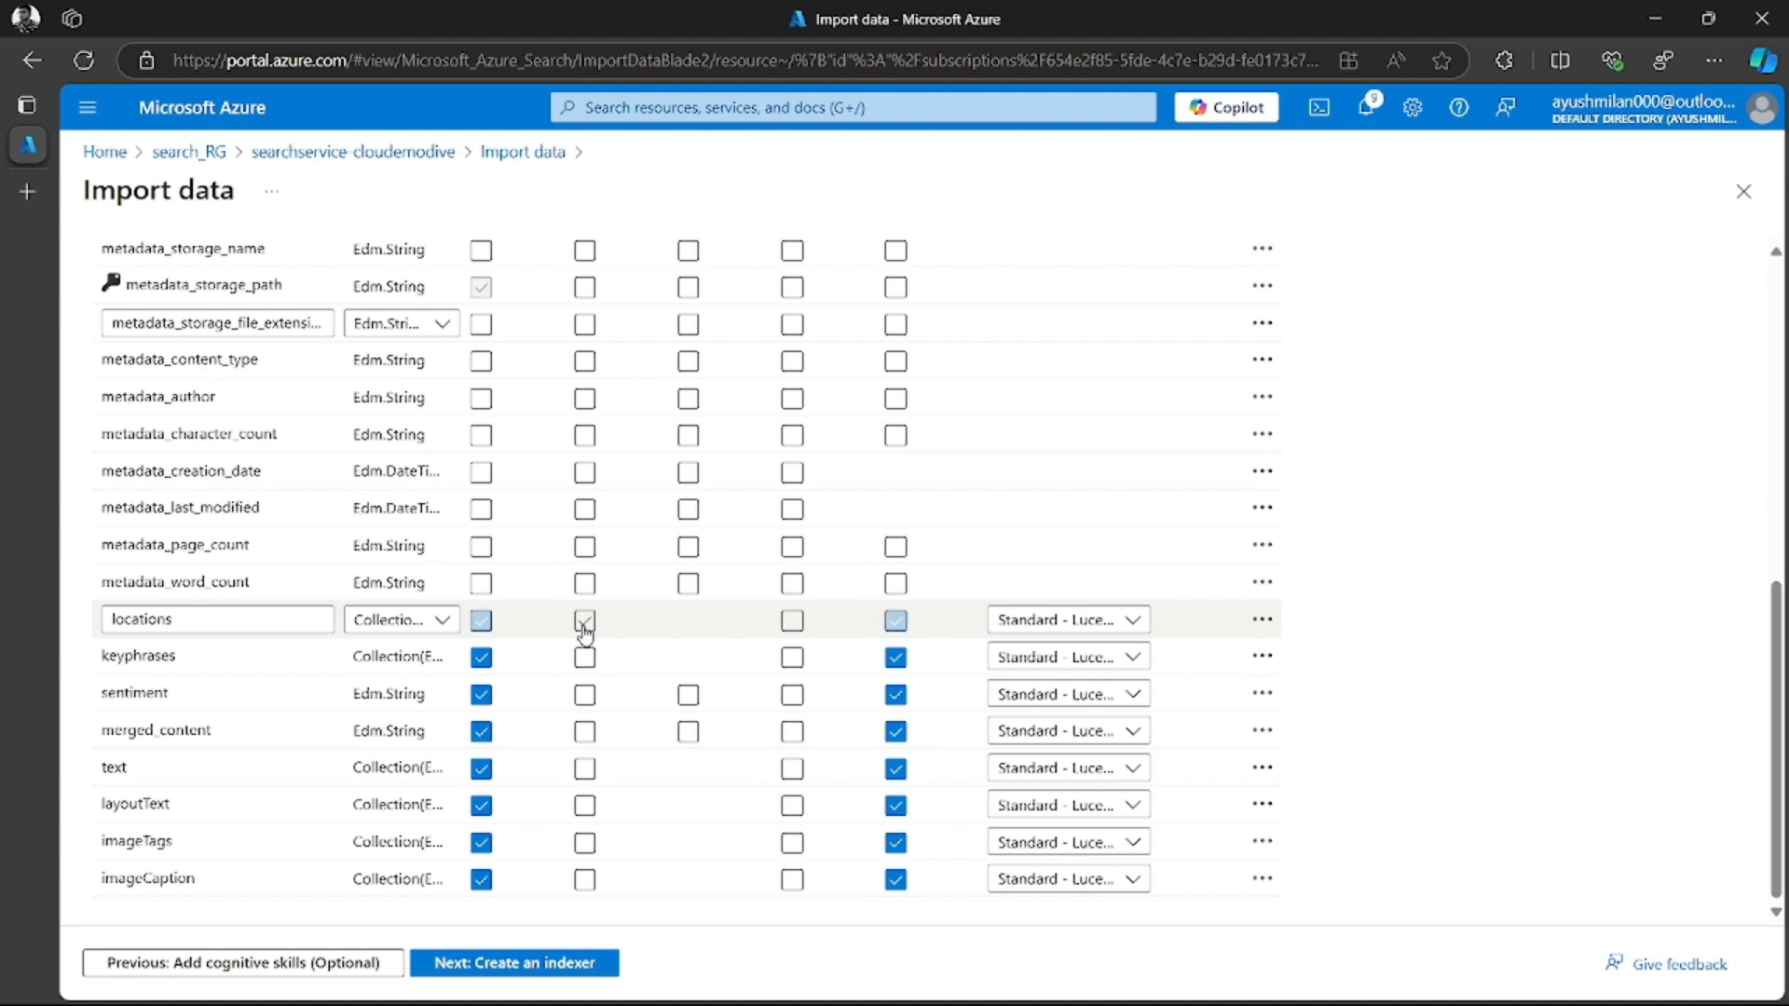
pyautogui.click(585, 658)
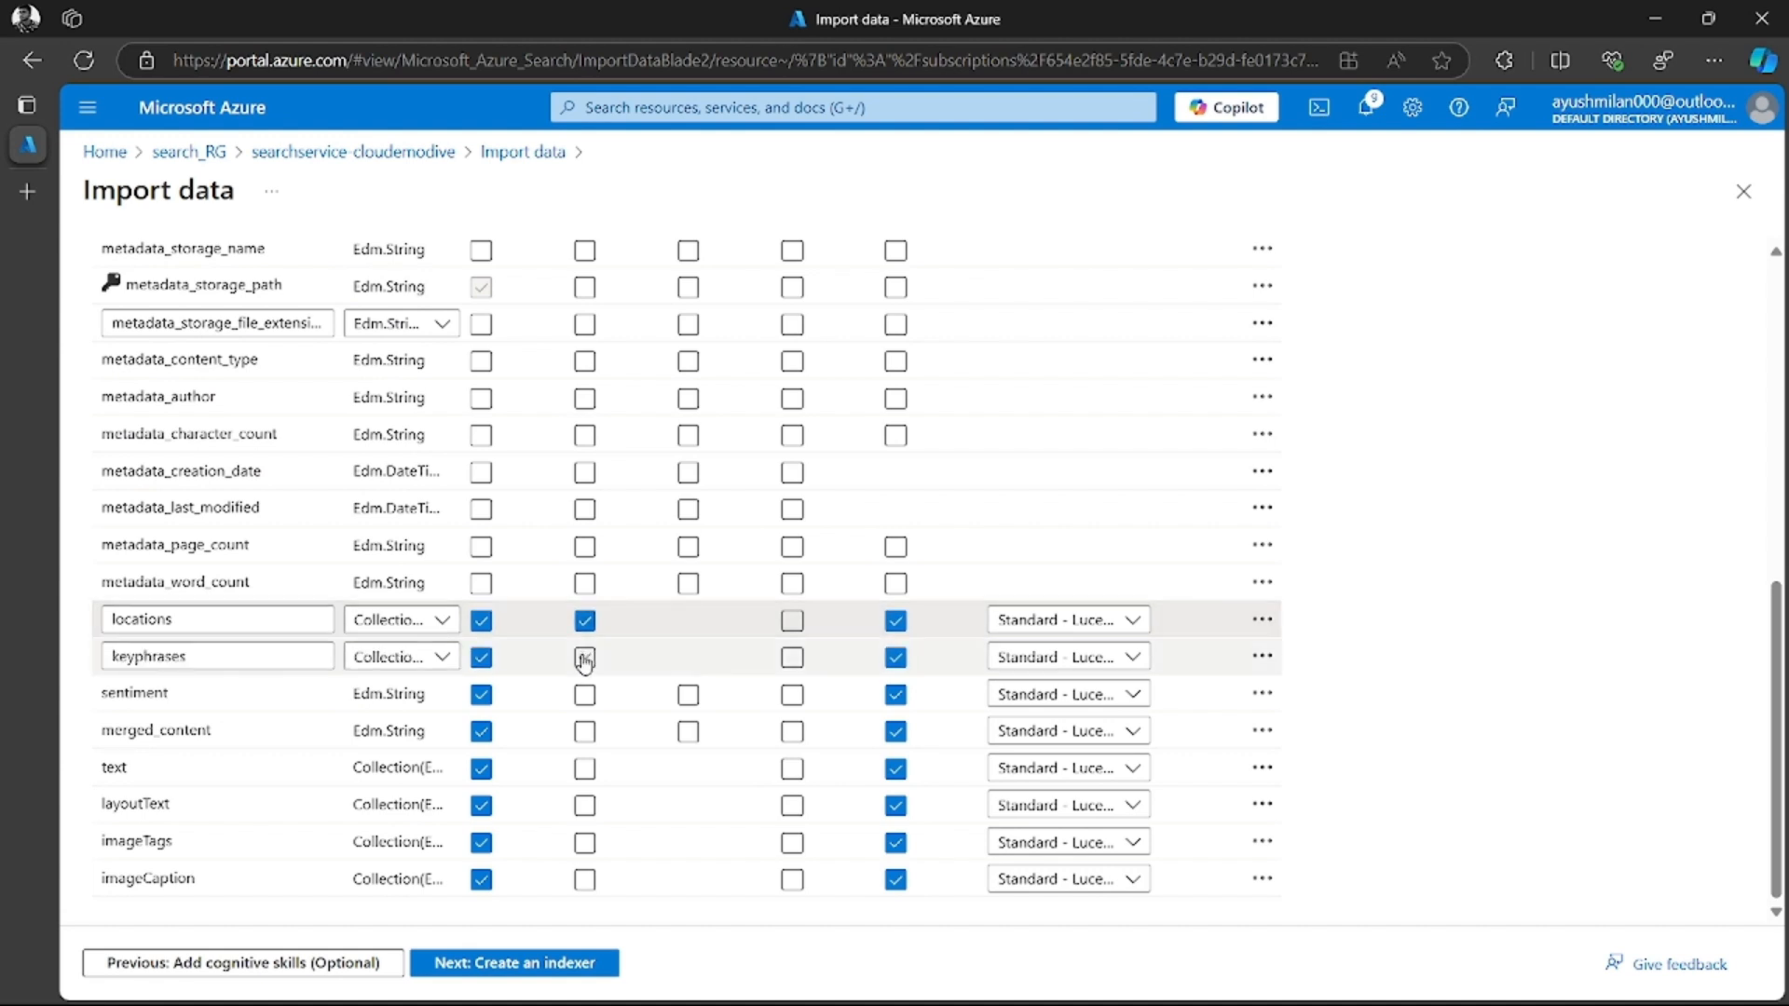
pyautogui.click(585, 695)
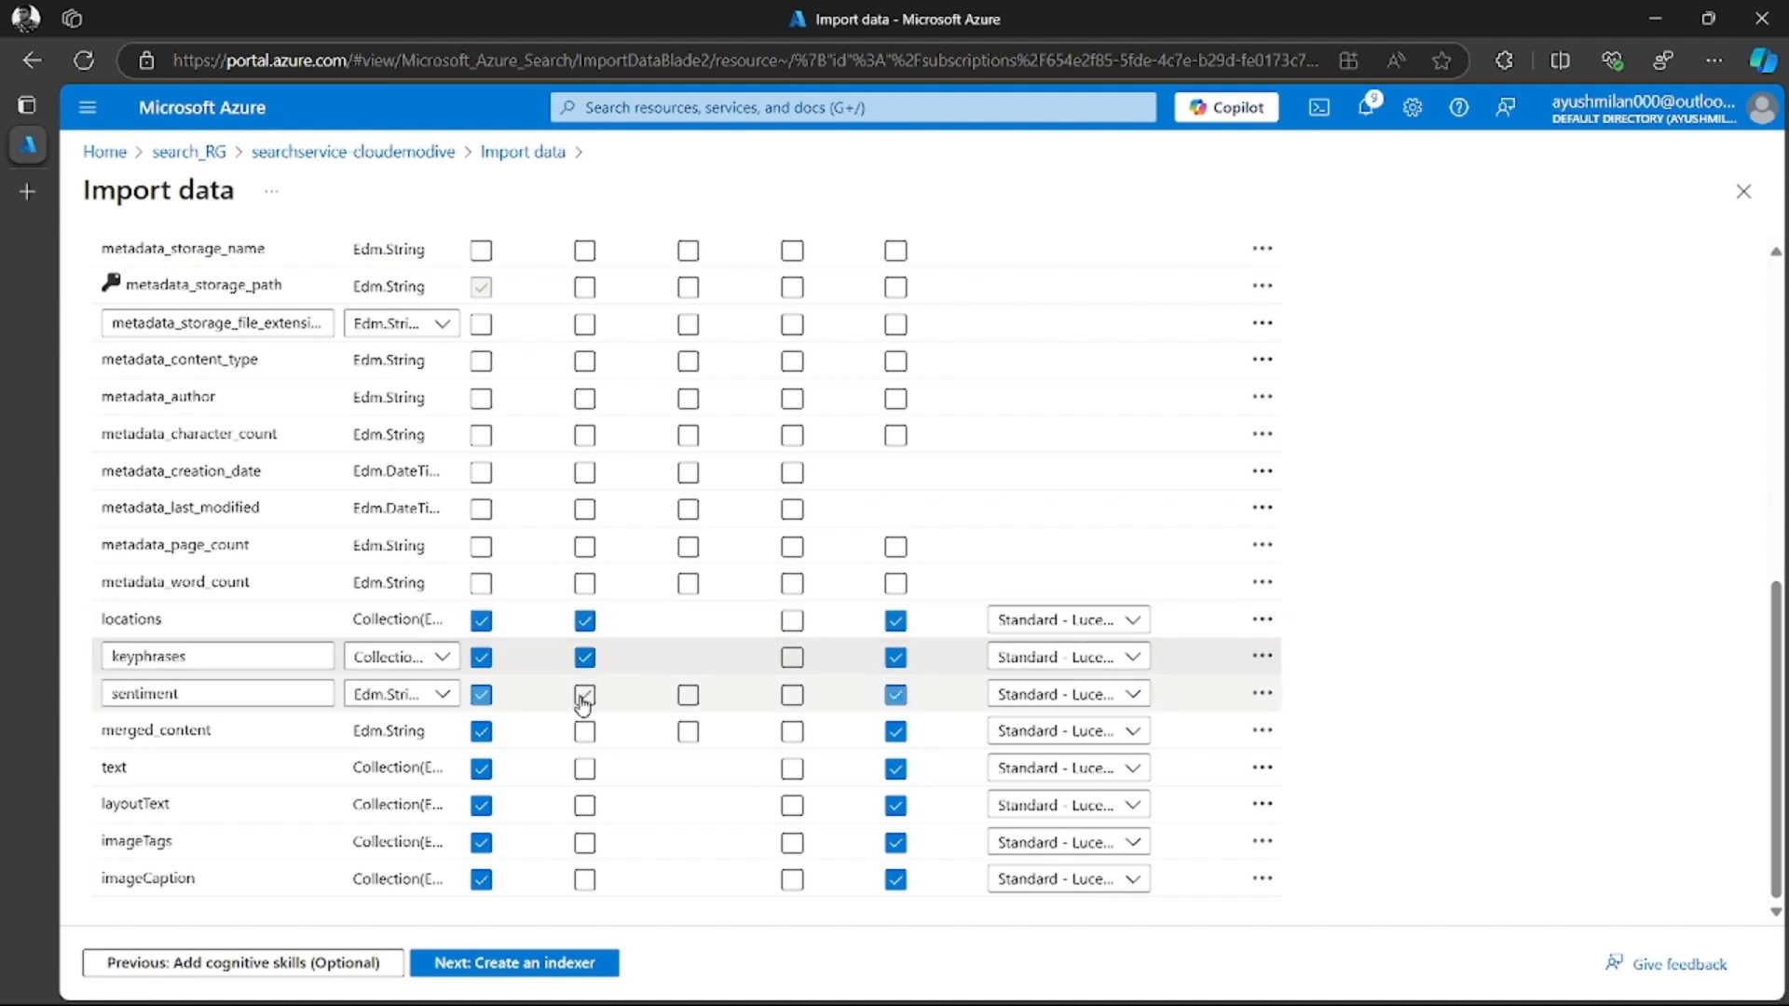
pyautogui.click(585, 733)
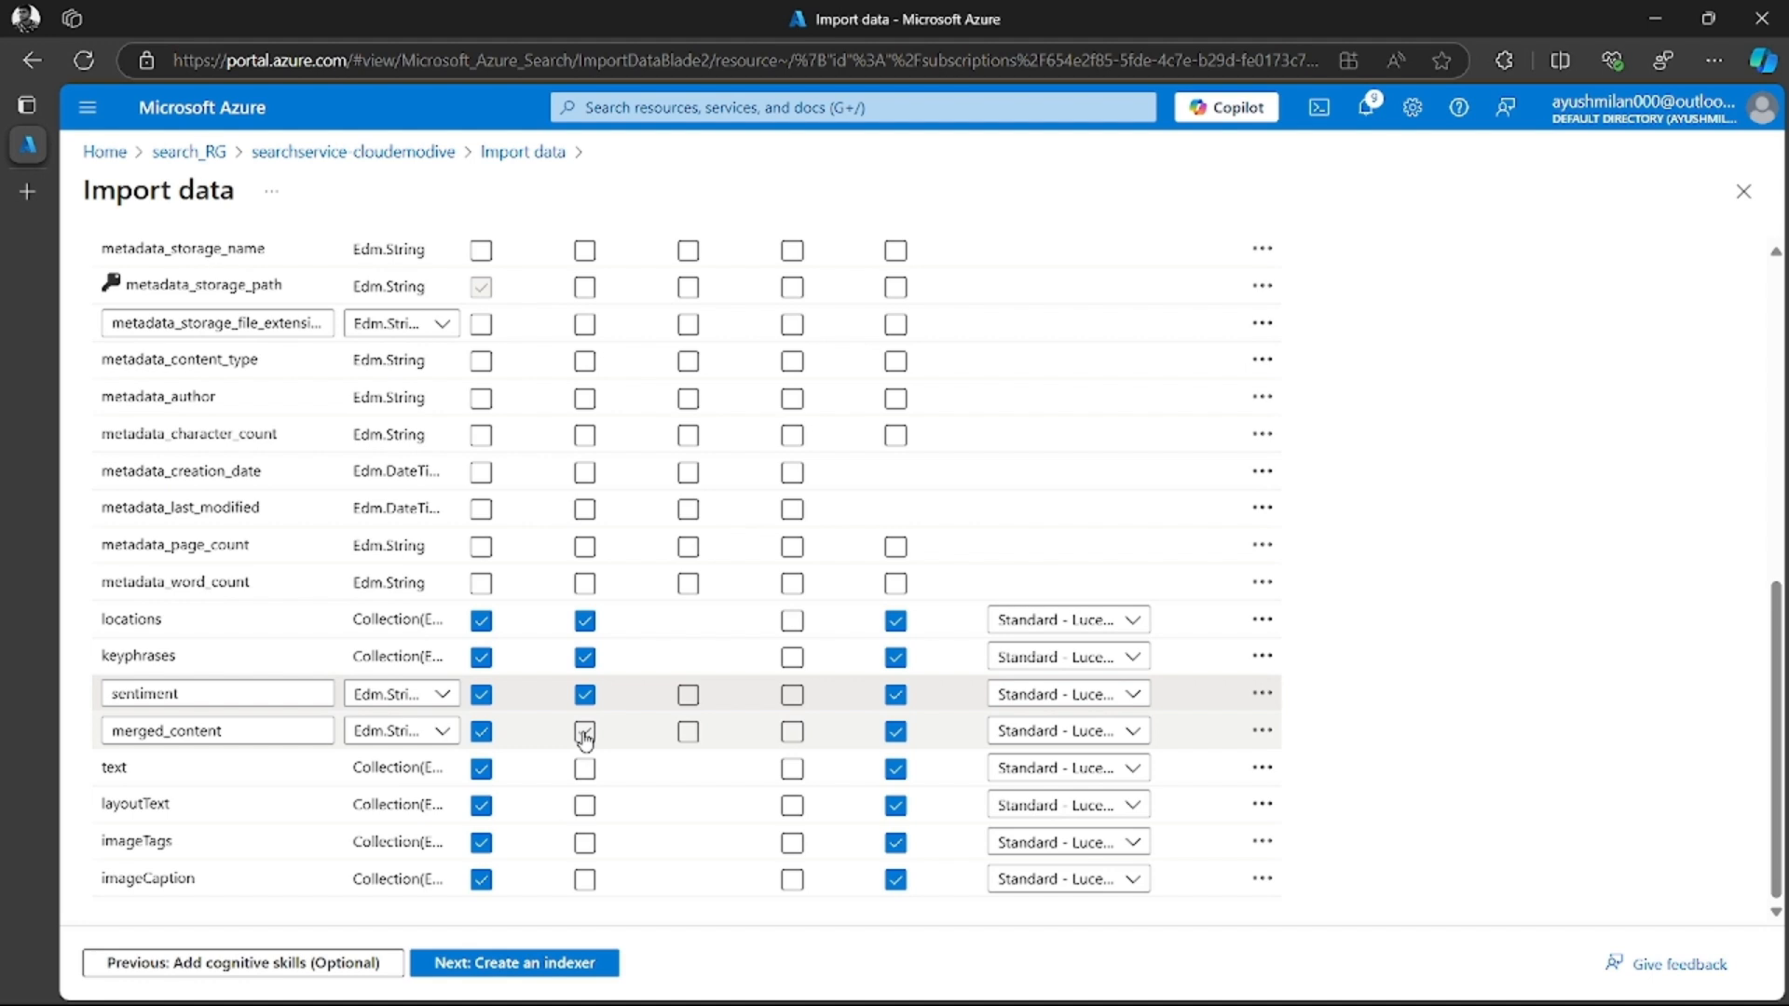
pyautogui.click(585, 770)
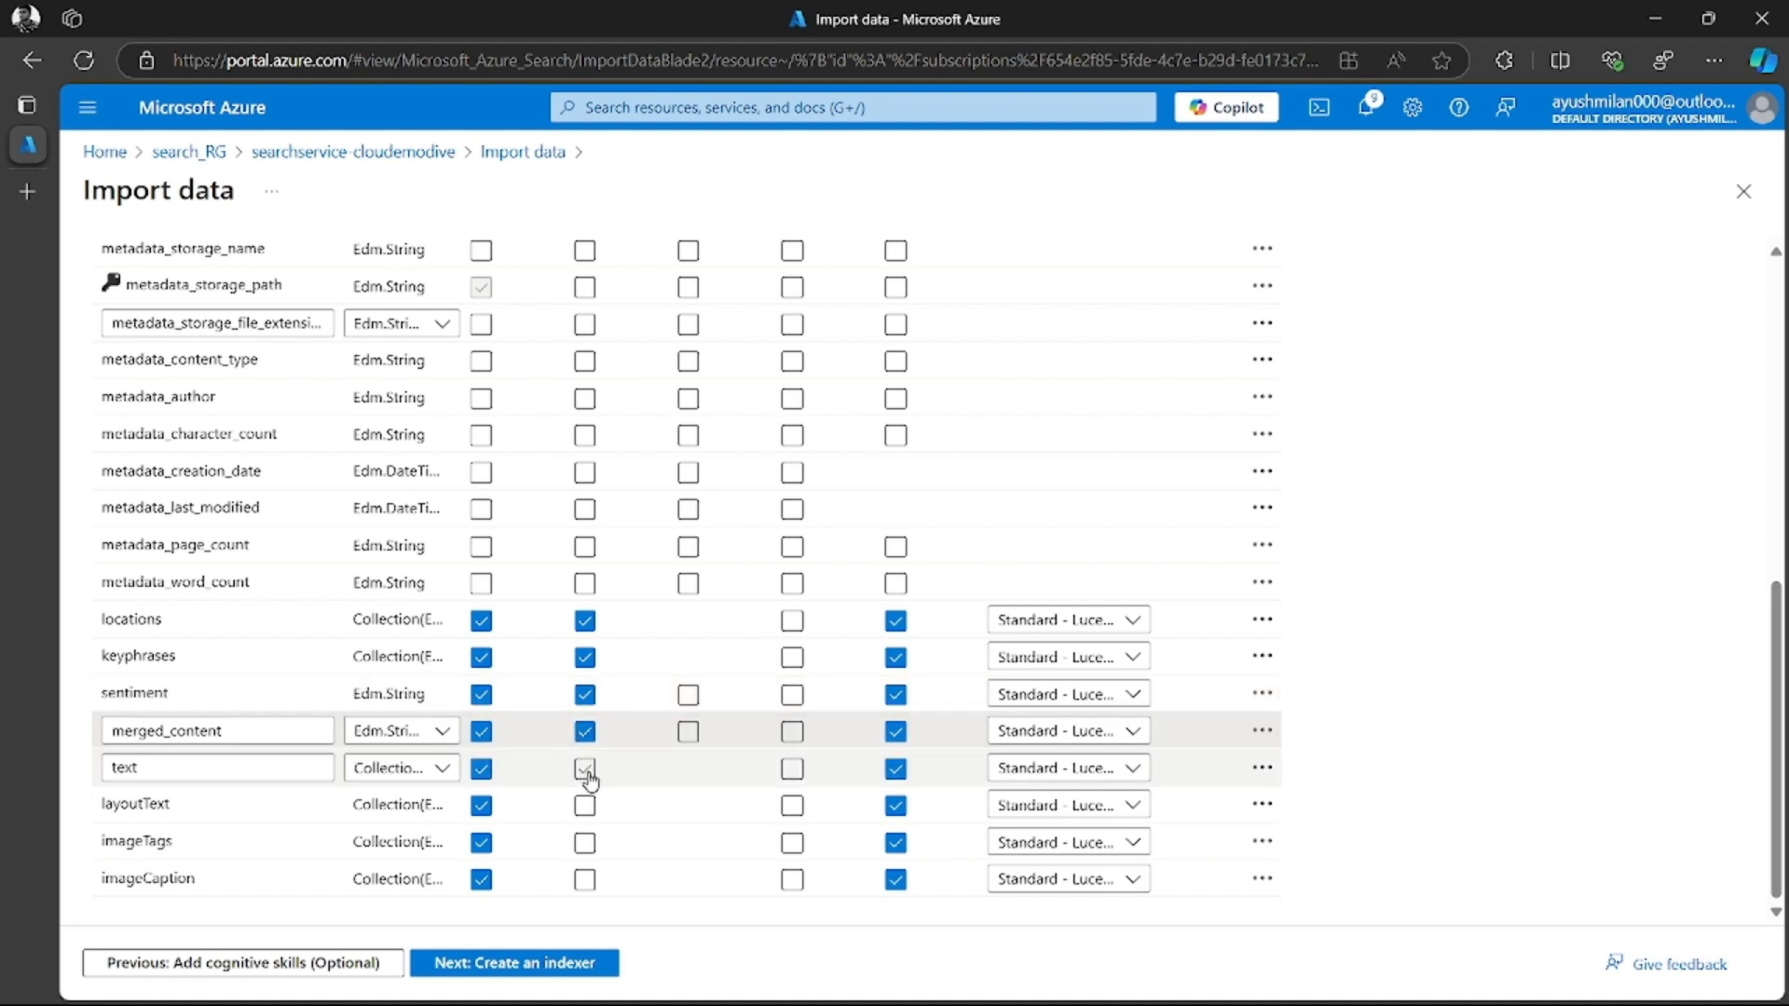
pyautogui.click(585, 807)
pyautogui.click(586, 843)
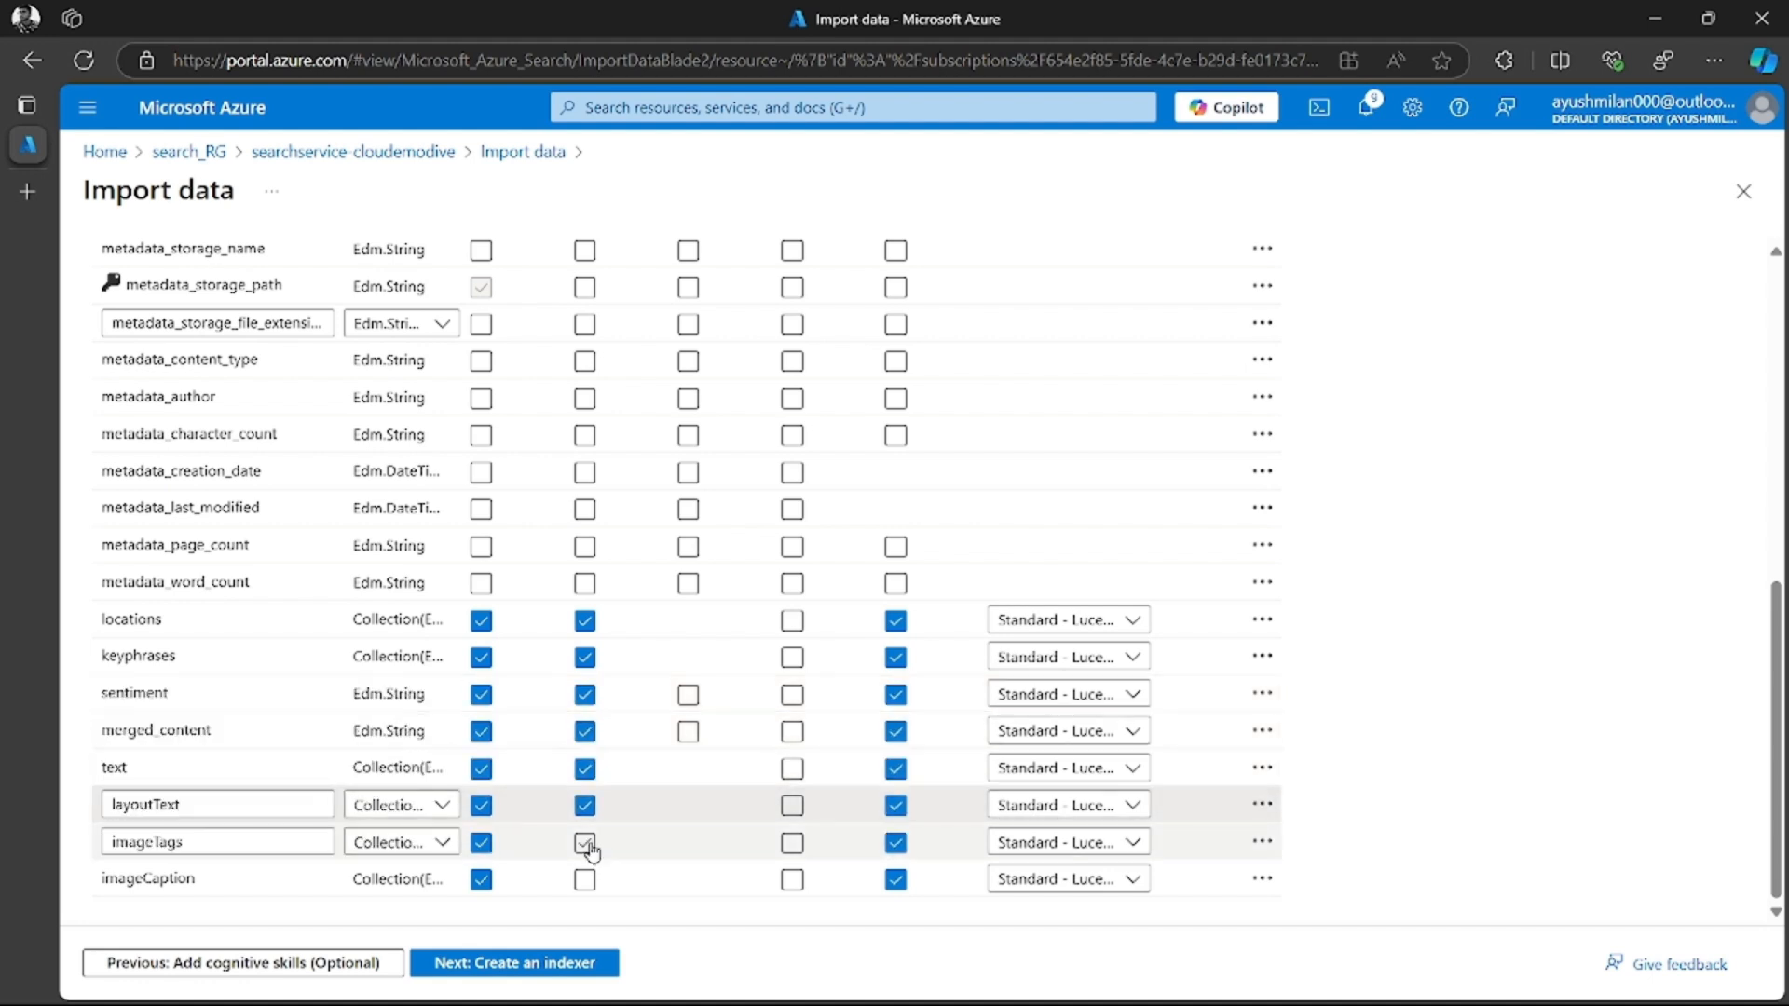
pyautogui.click(585, 879)
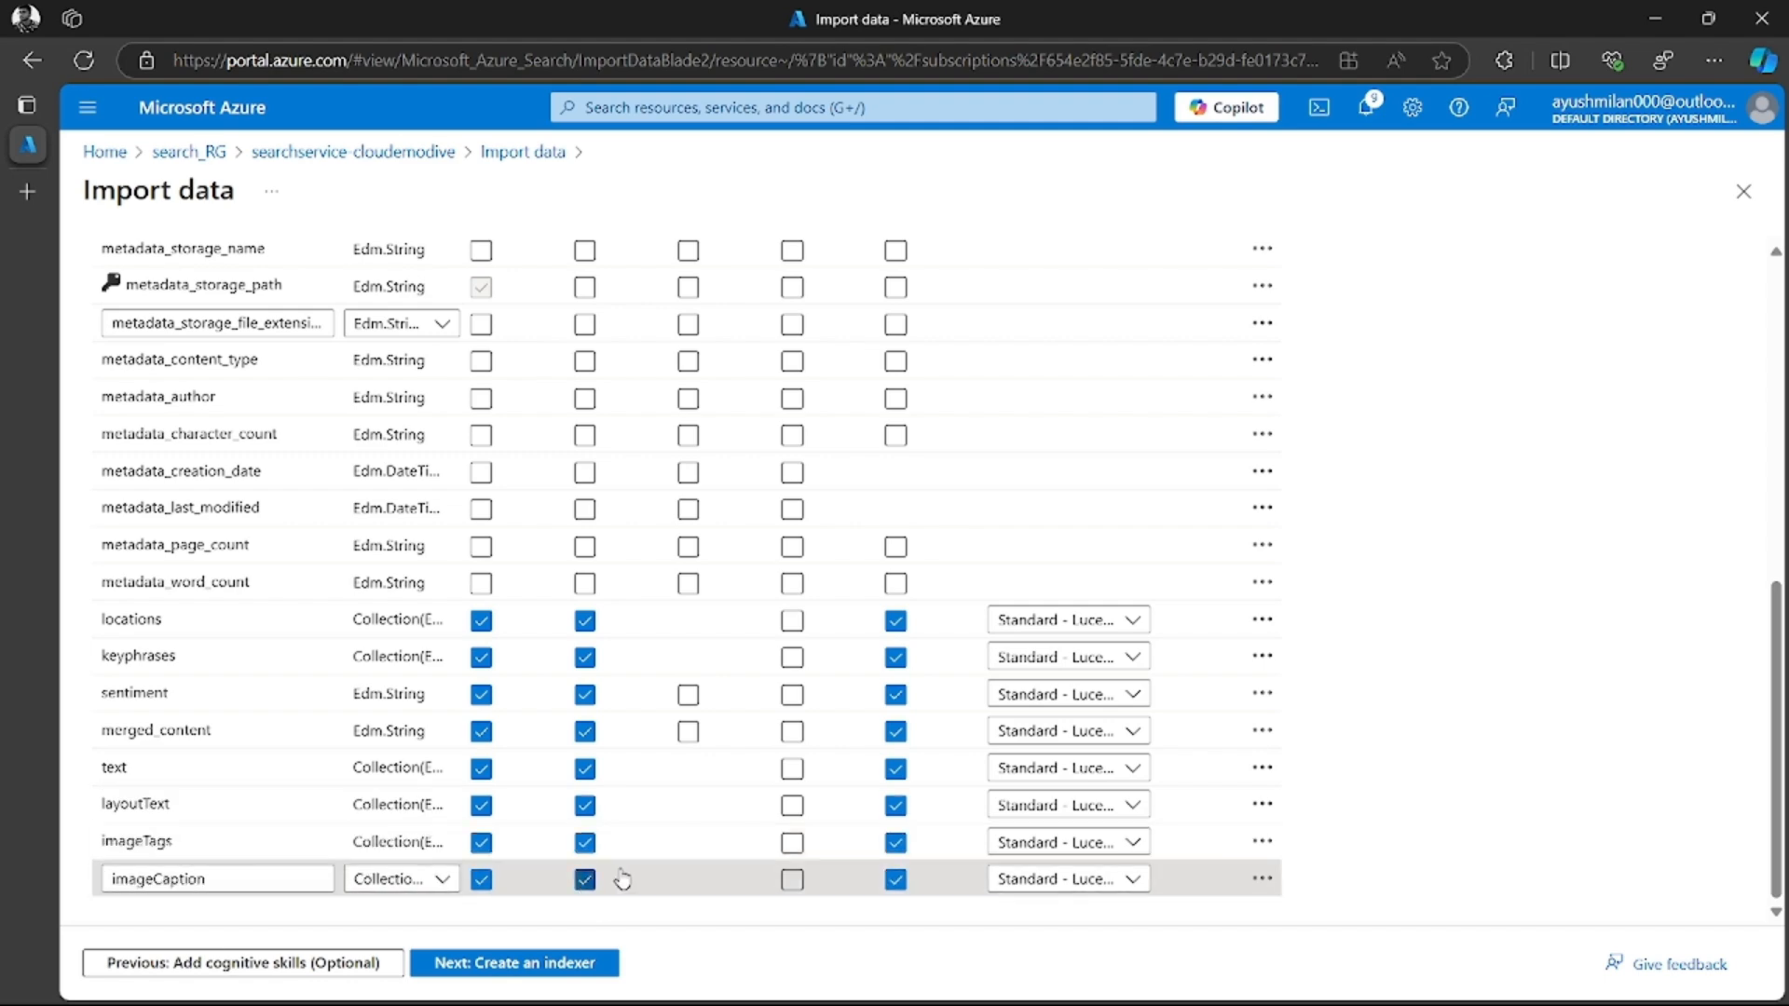
pyautogui.scroll(1, 524, 525)
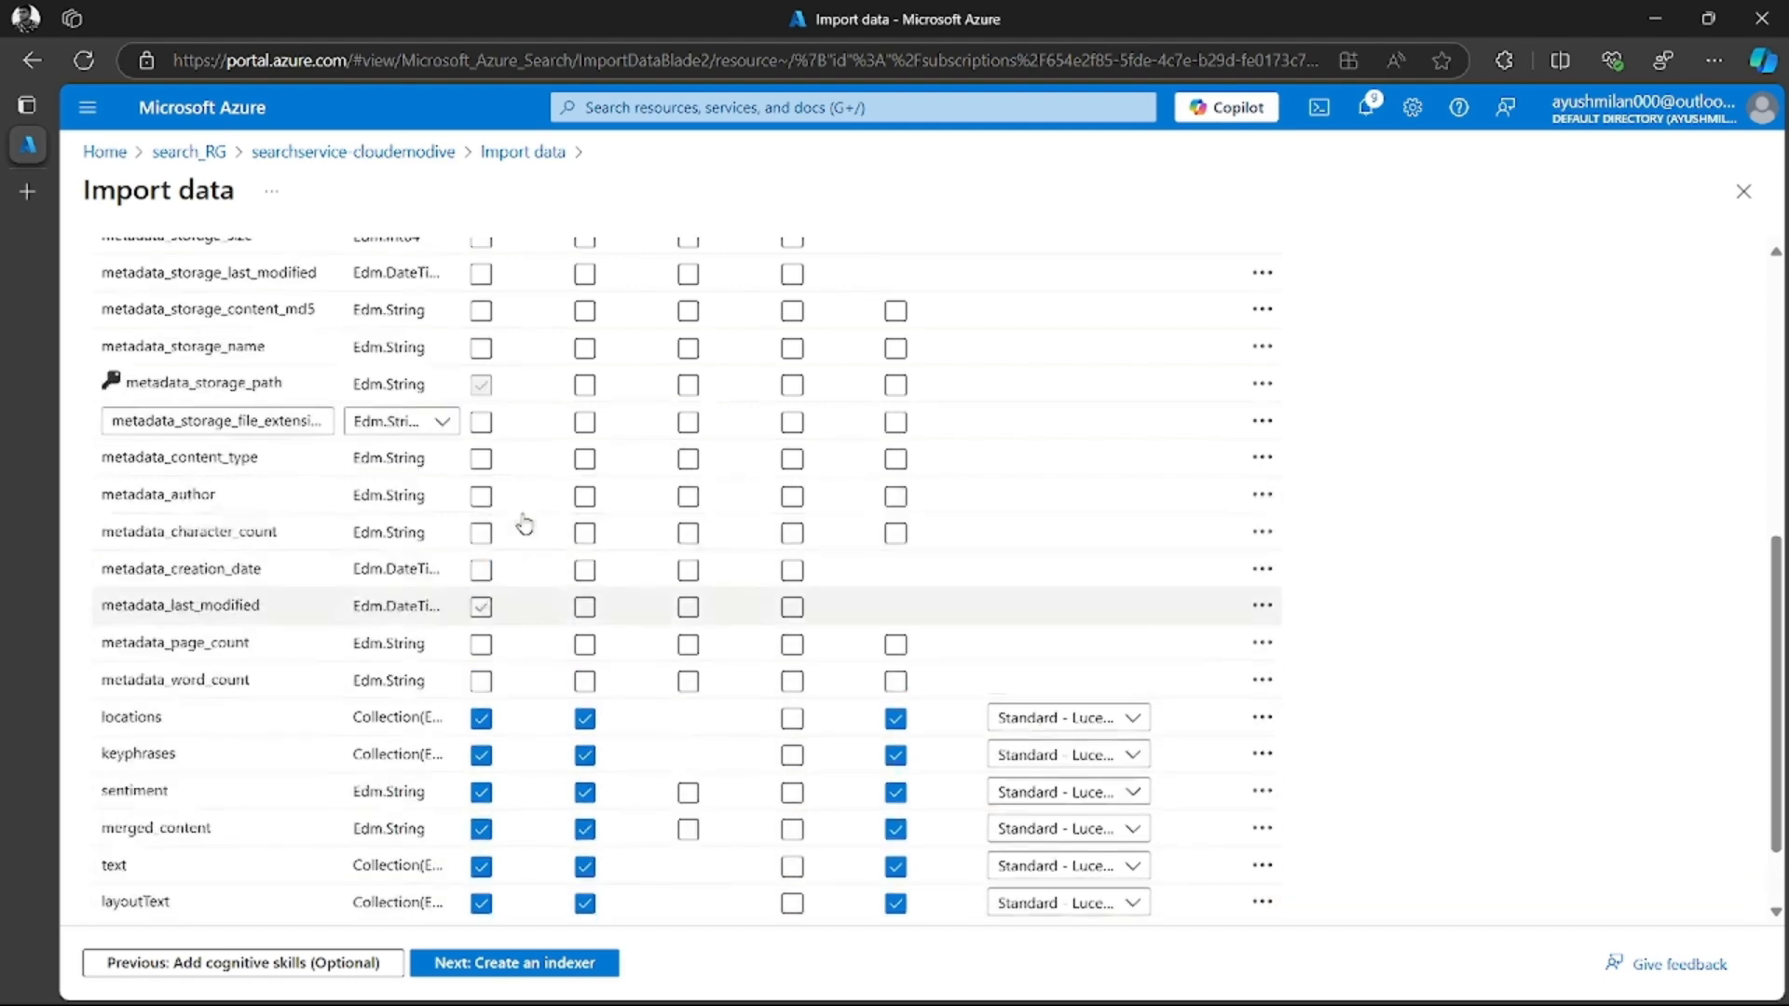
pyautogui.scroll(5, 524, 525)
pyautogui.scroll(-6, 587, 618)
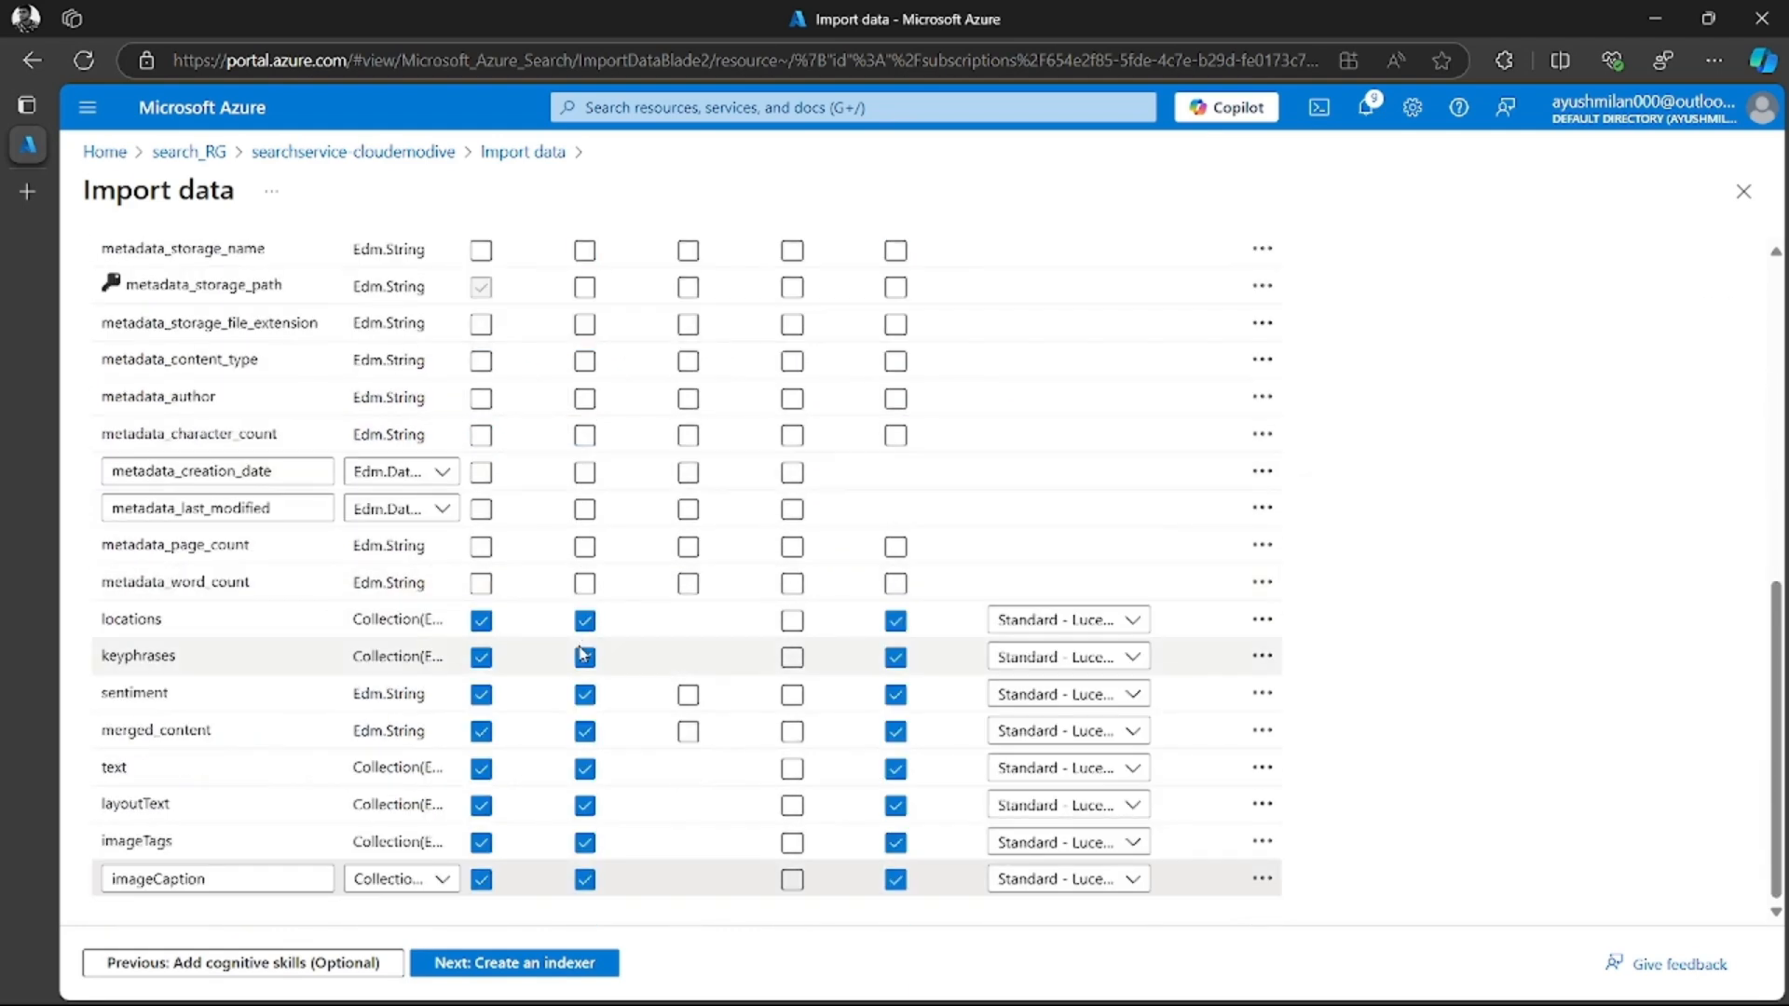
pyautogui.click(556, 768)
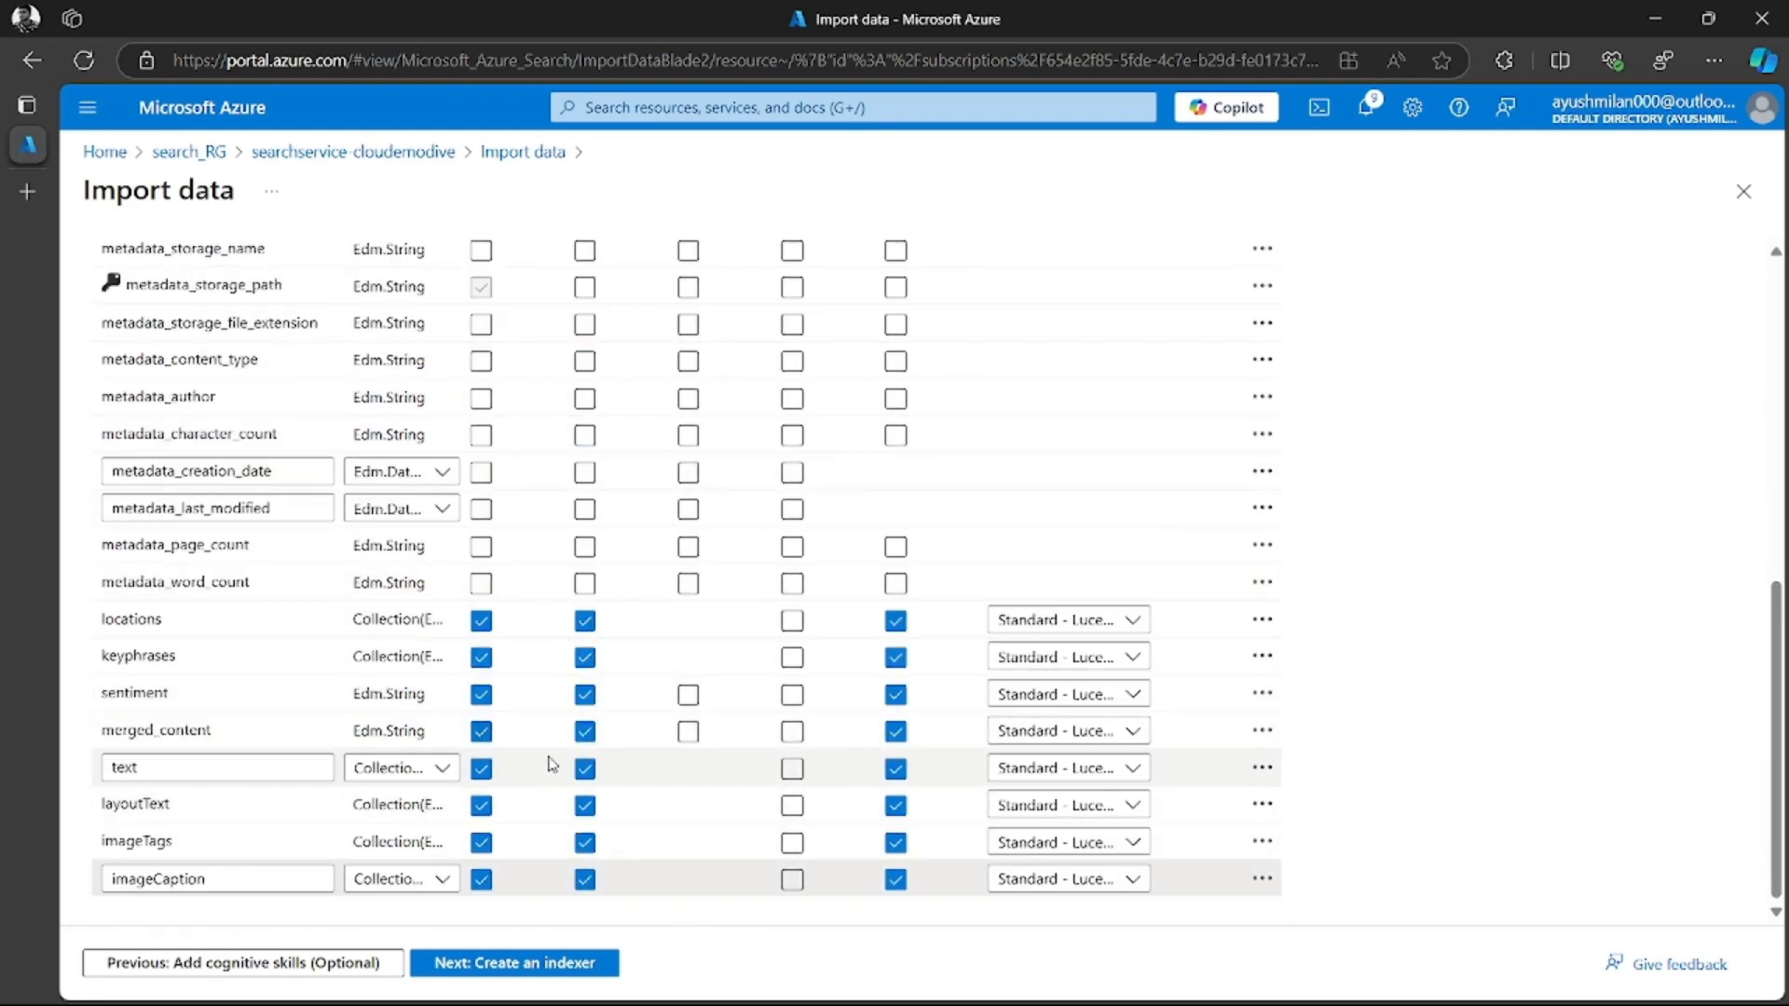
# Proceed to creating the indexer, name it coffee-indexer and keep its schedule at Once
pyautogui.click(552, 965)
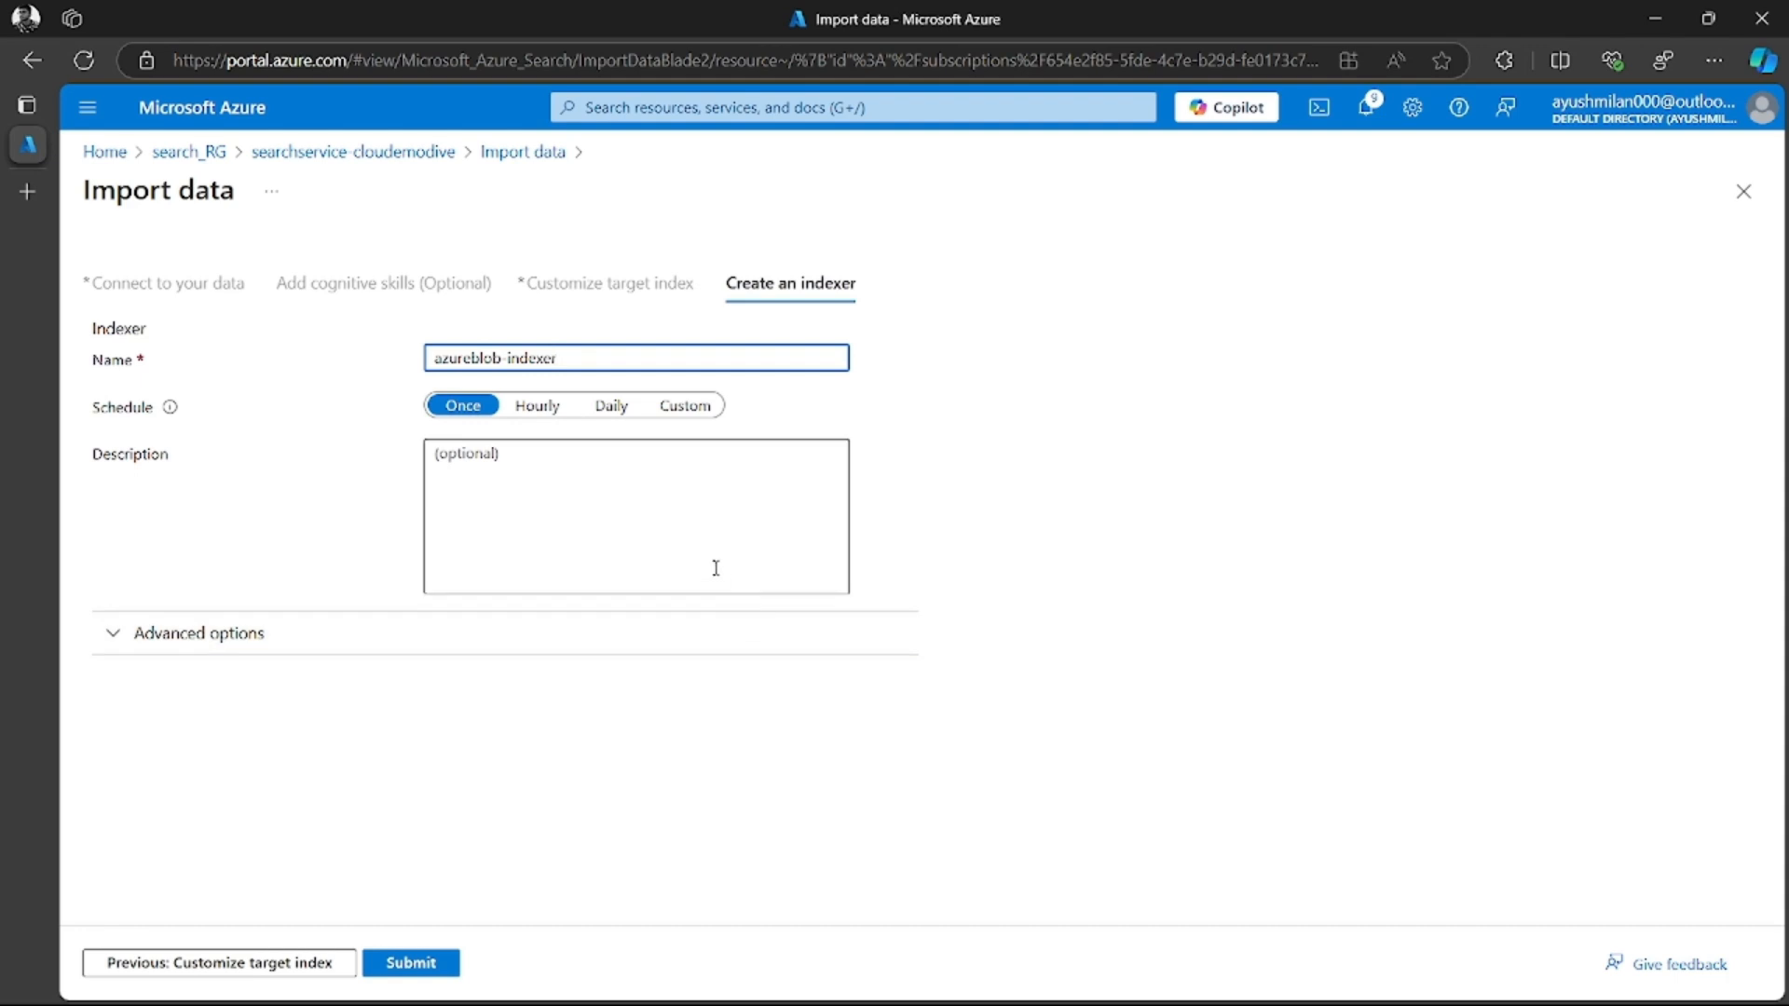
pyautogui.moveTo(505, 357); pyautogui.dragTo(428, 358)
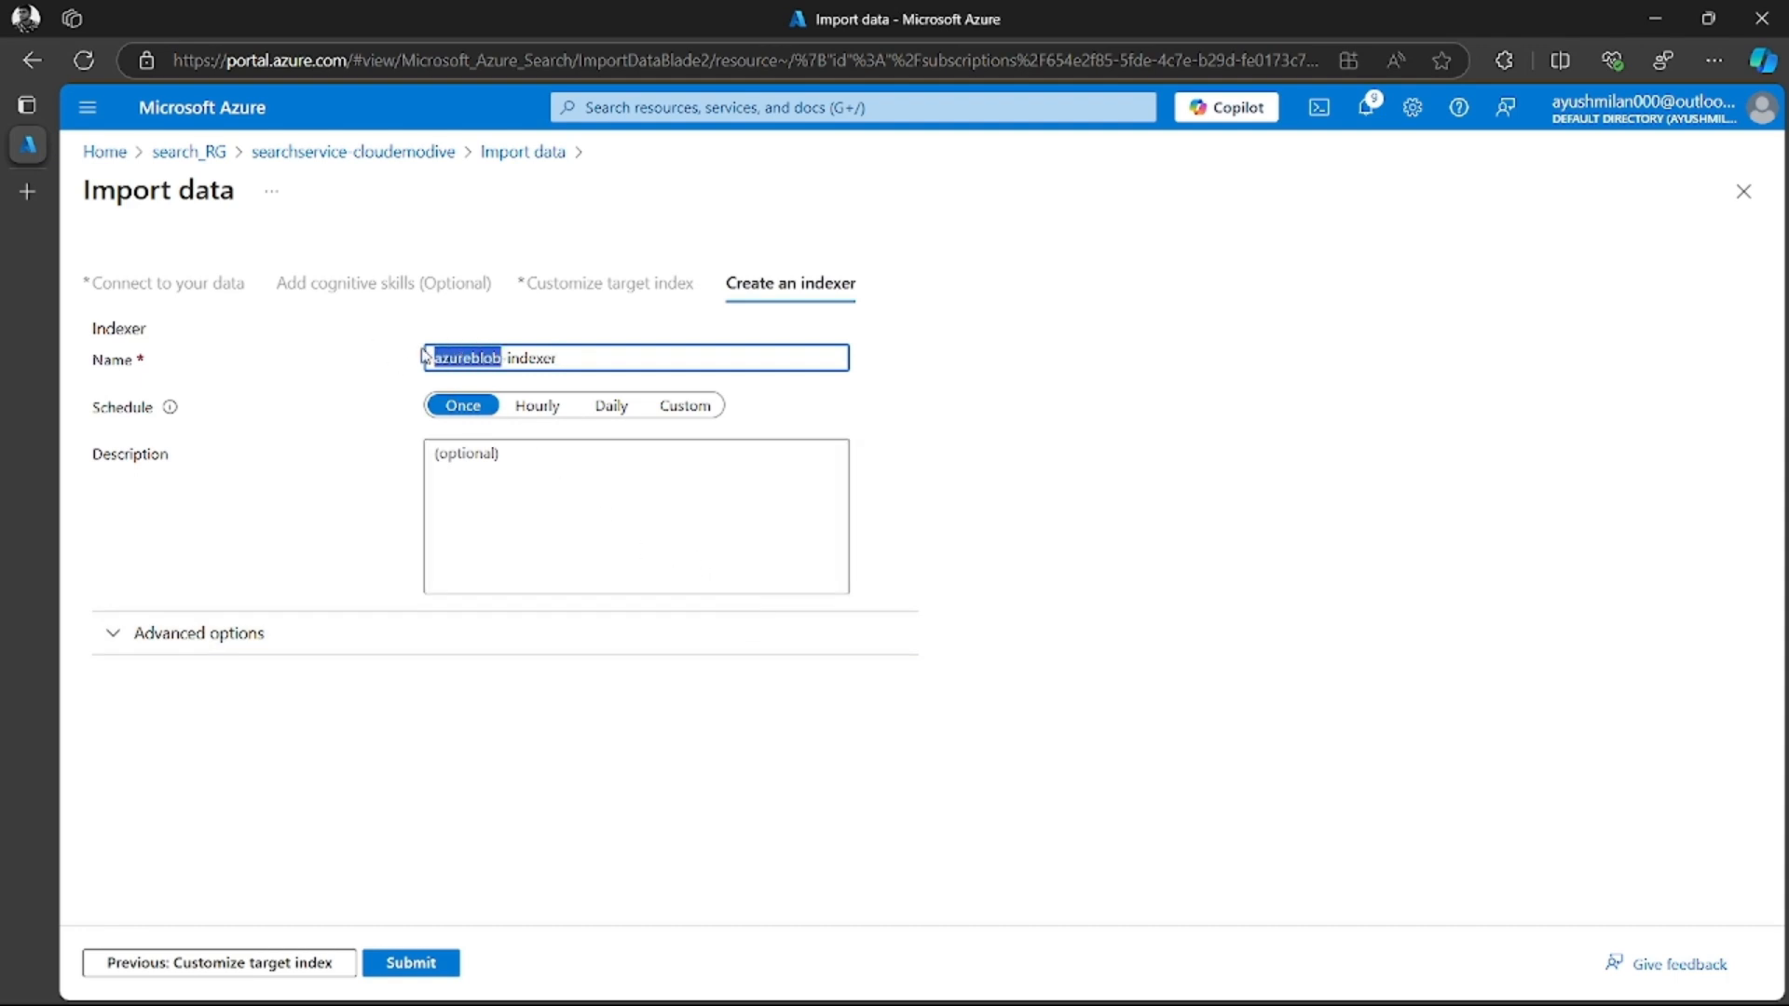
pyautogui.write('coffee')
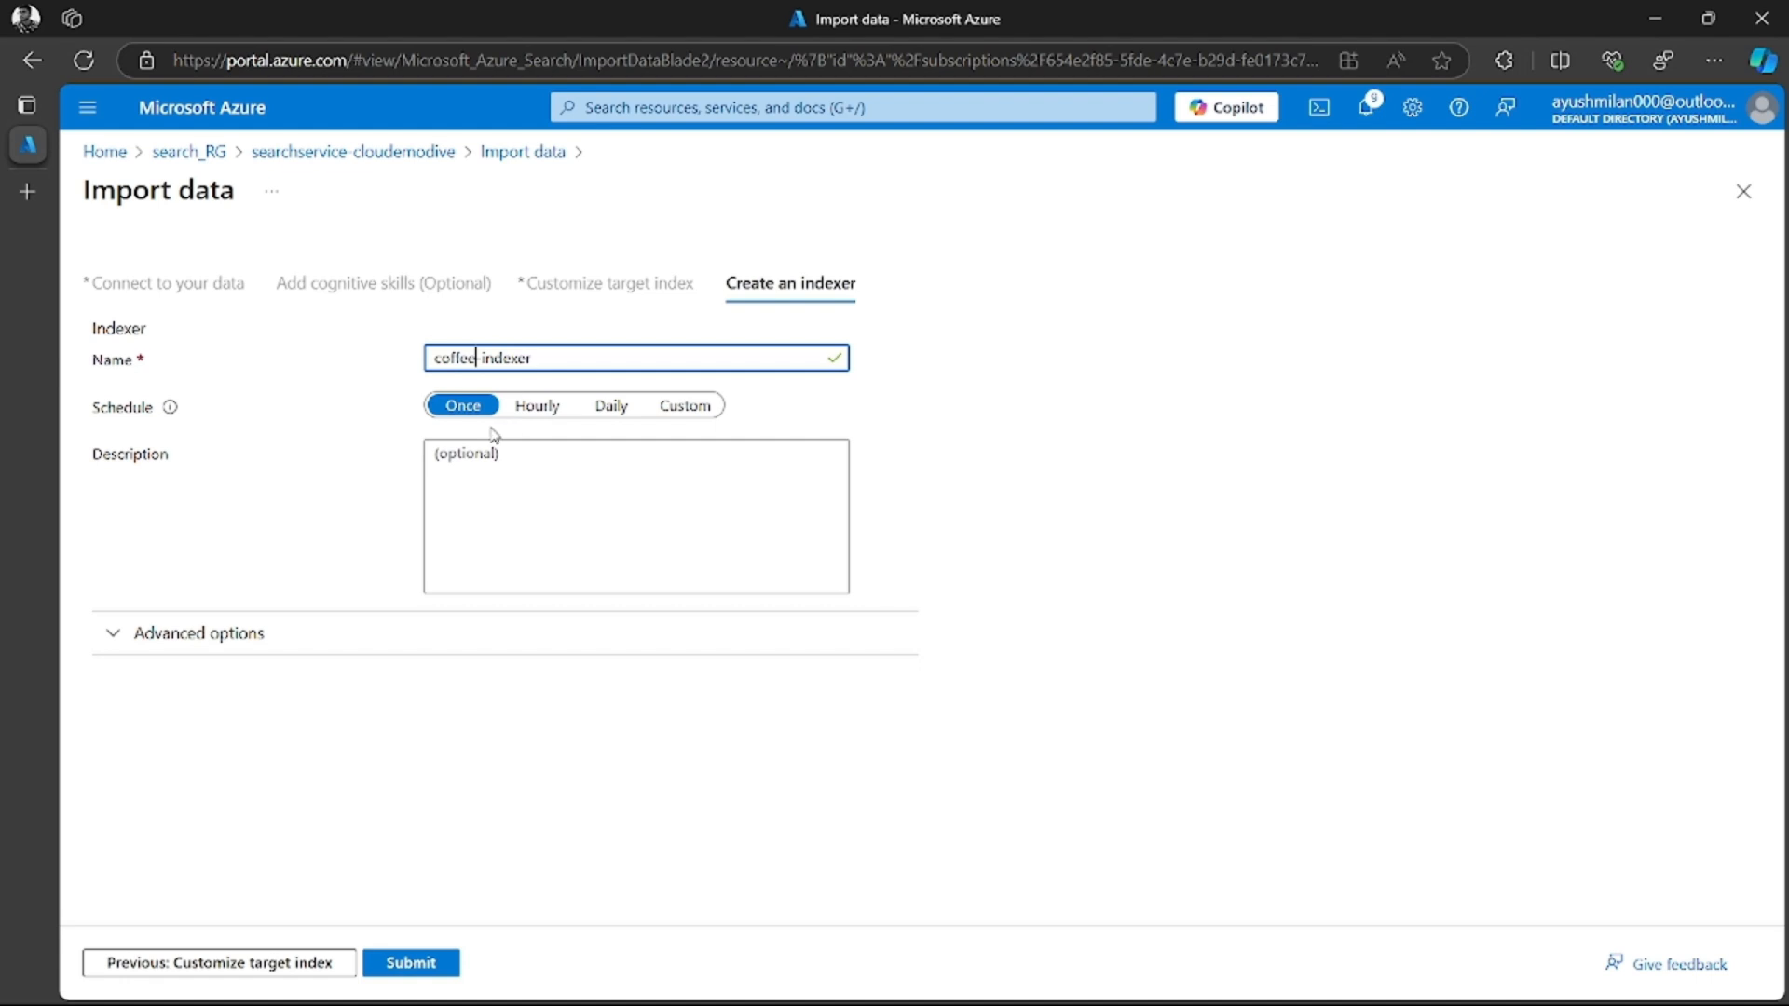
pyautogui.click(469, 407)
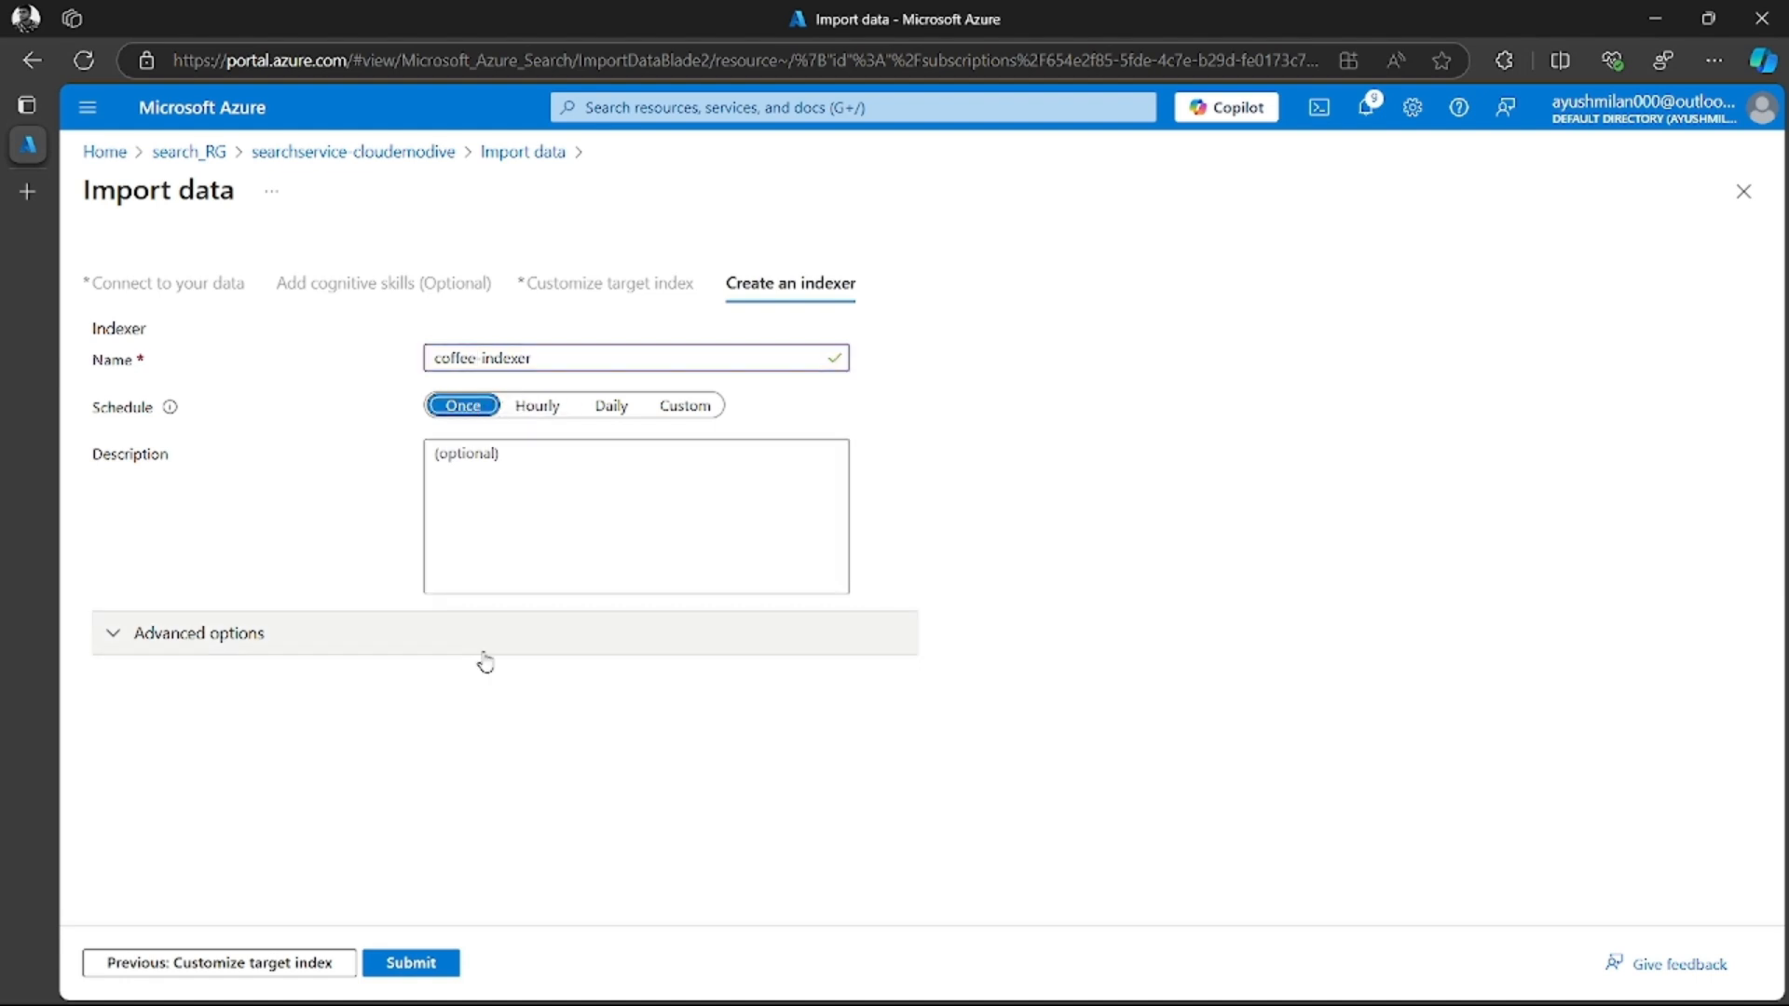
# Expand the indexer's advanced options, keep Base-64 Encode Keys enabled and submit the import
pyautogui.click(177, 626)
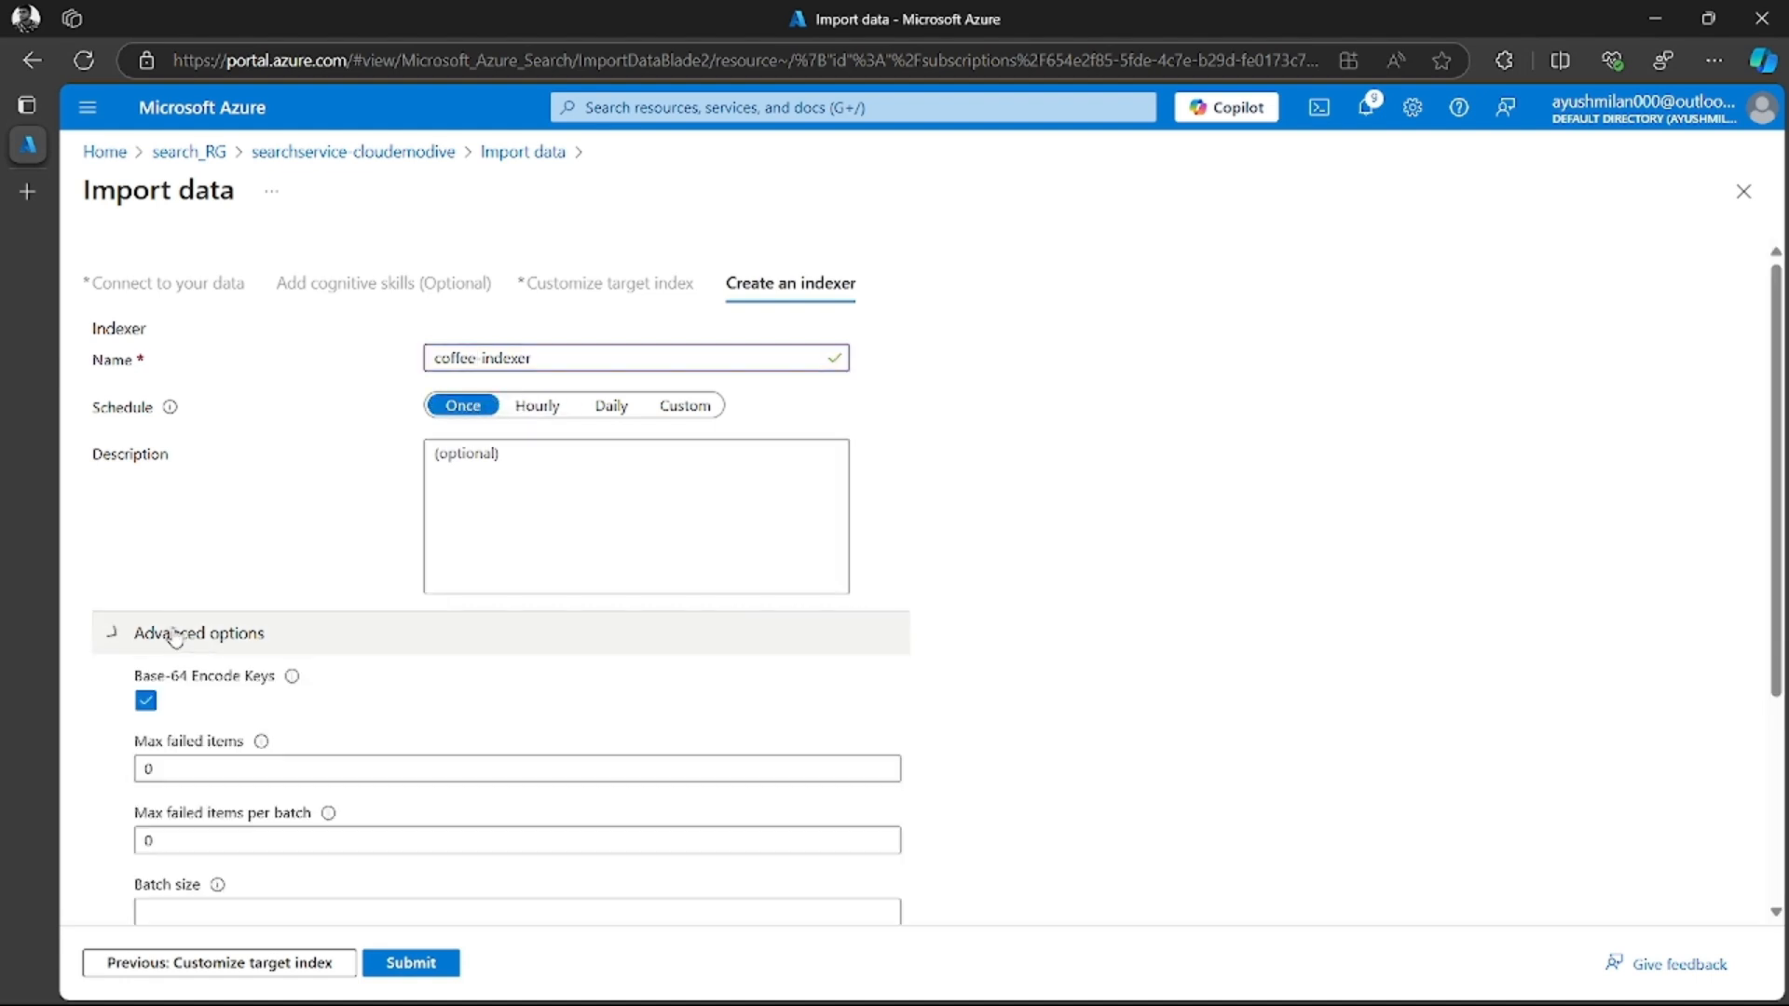
pyautogui.scroll(-3, 319, 639)
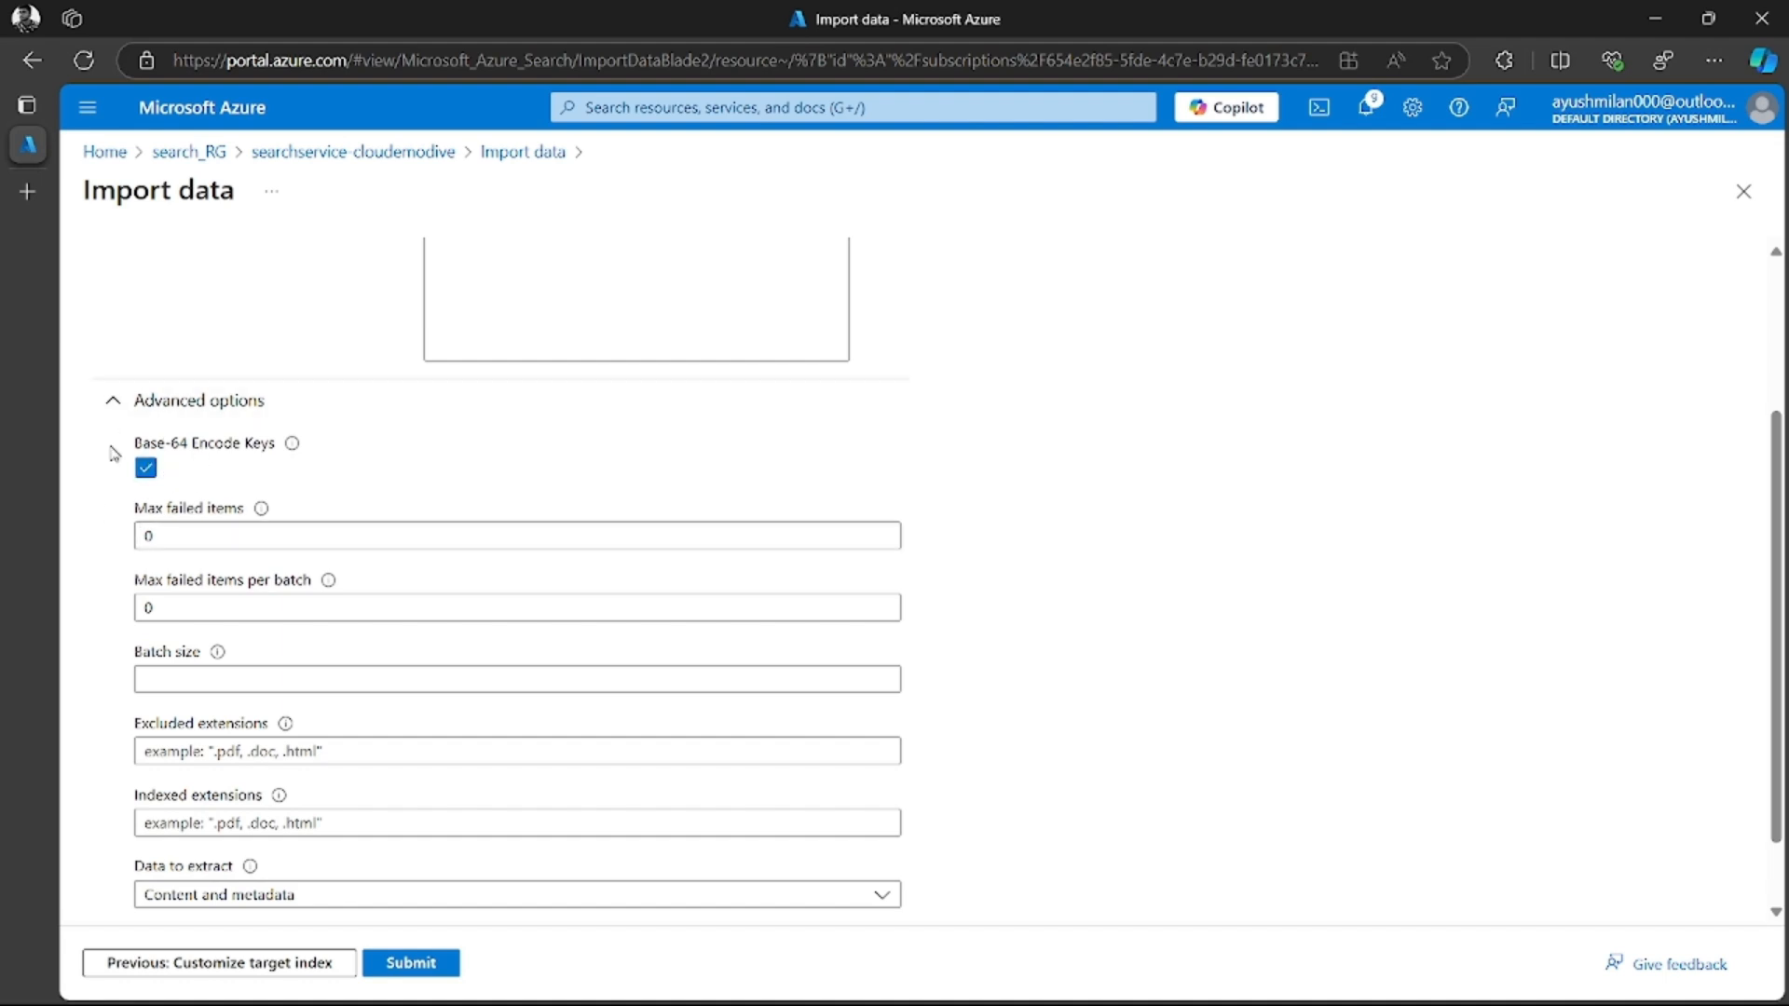
pyautogui.click(416, 974)
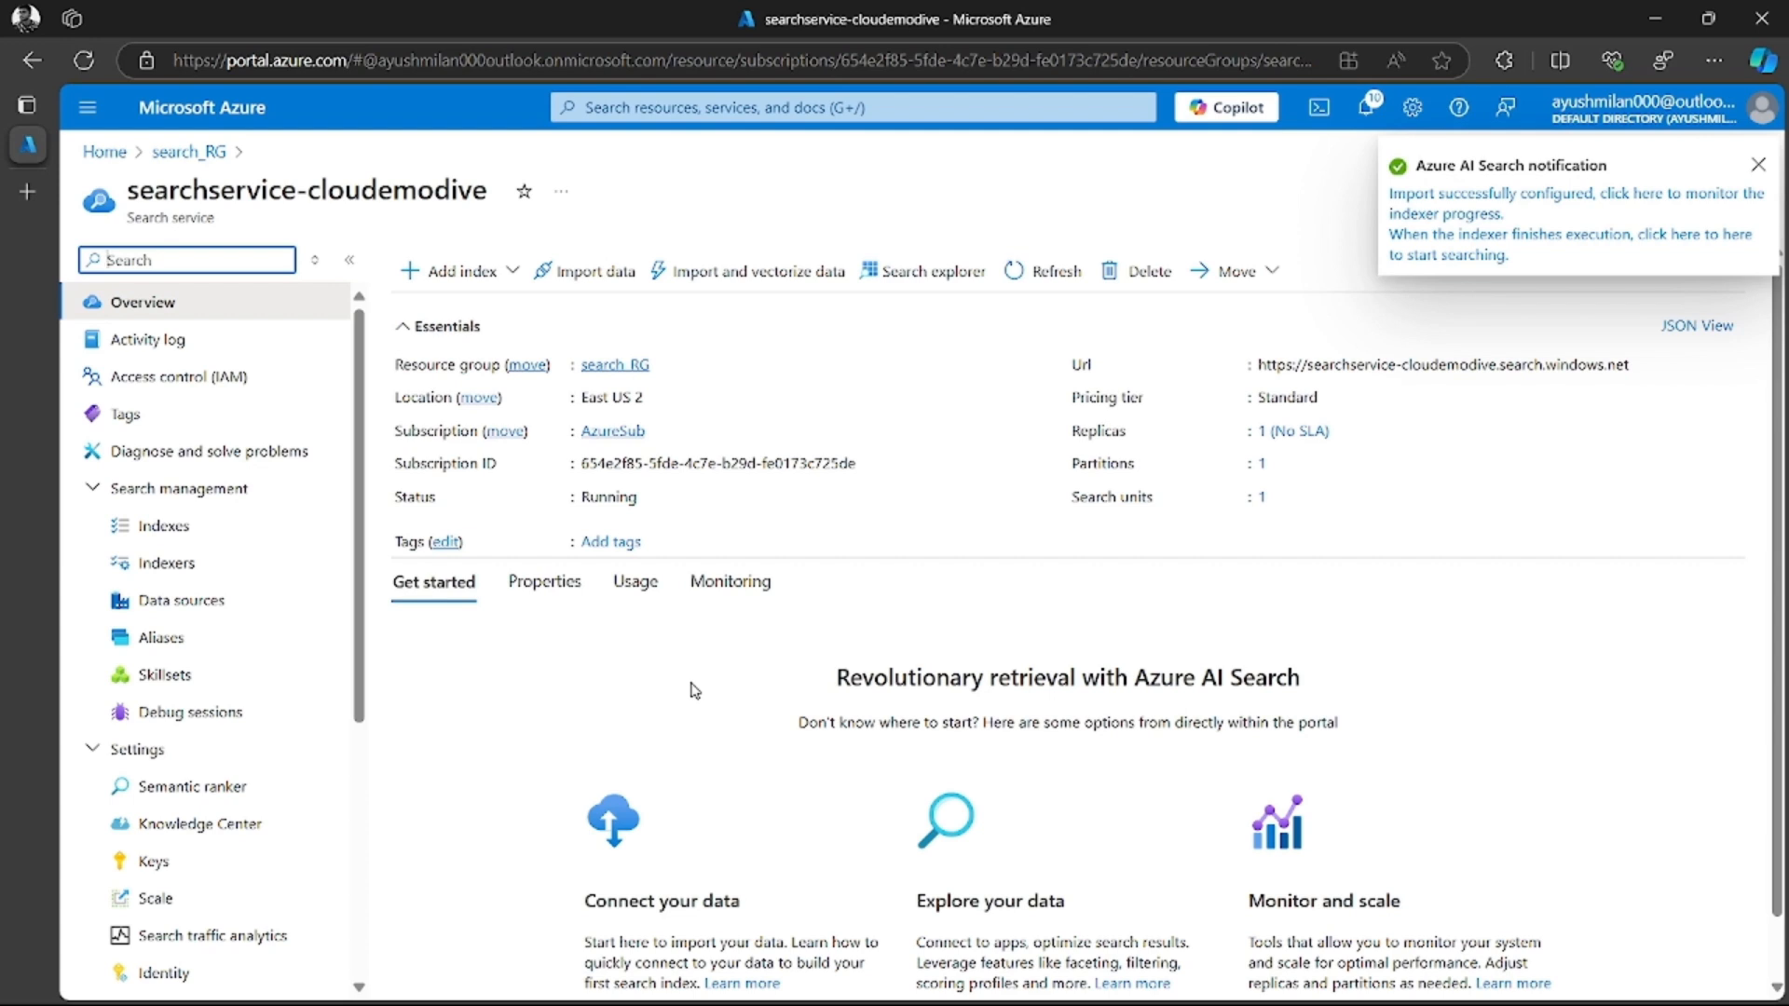
# Check coffee-indexer's status and succeeded documents among the service's indexers, and examine the run duration in its execution history
pyautogui.click(172, 566)
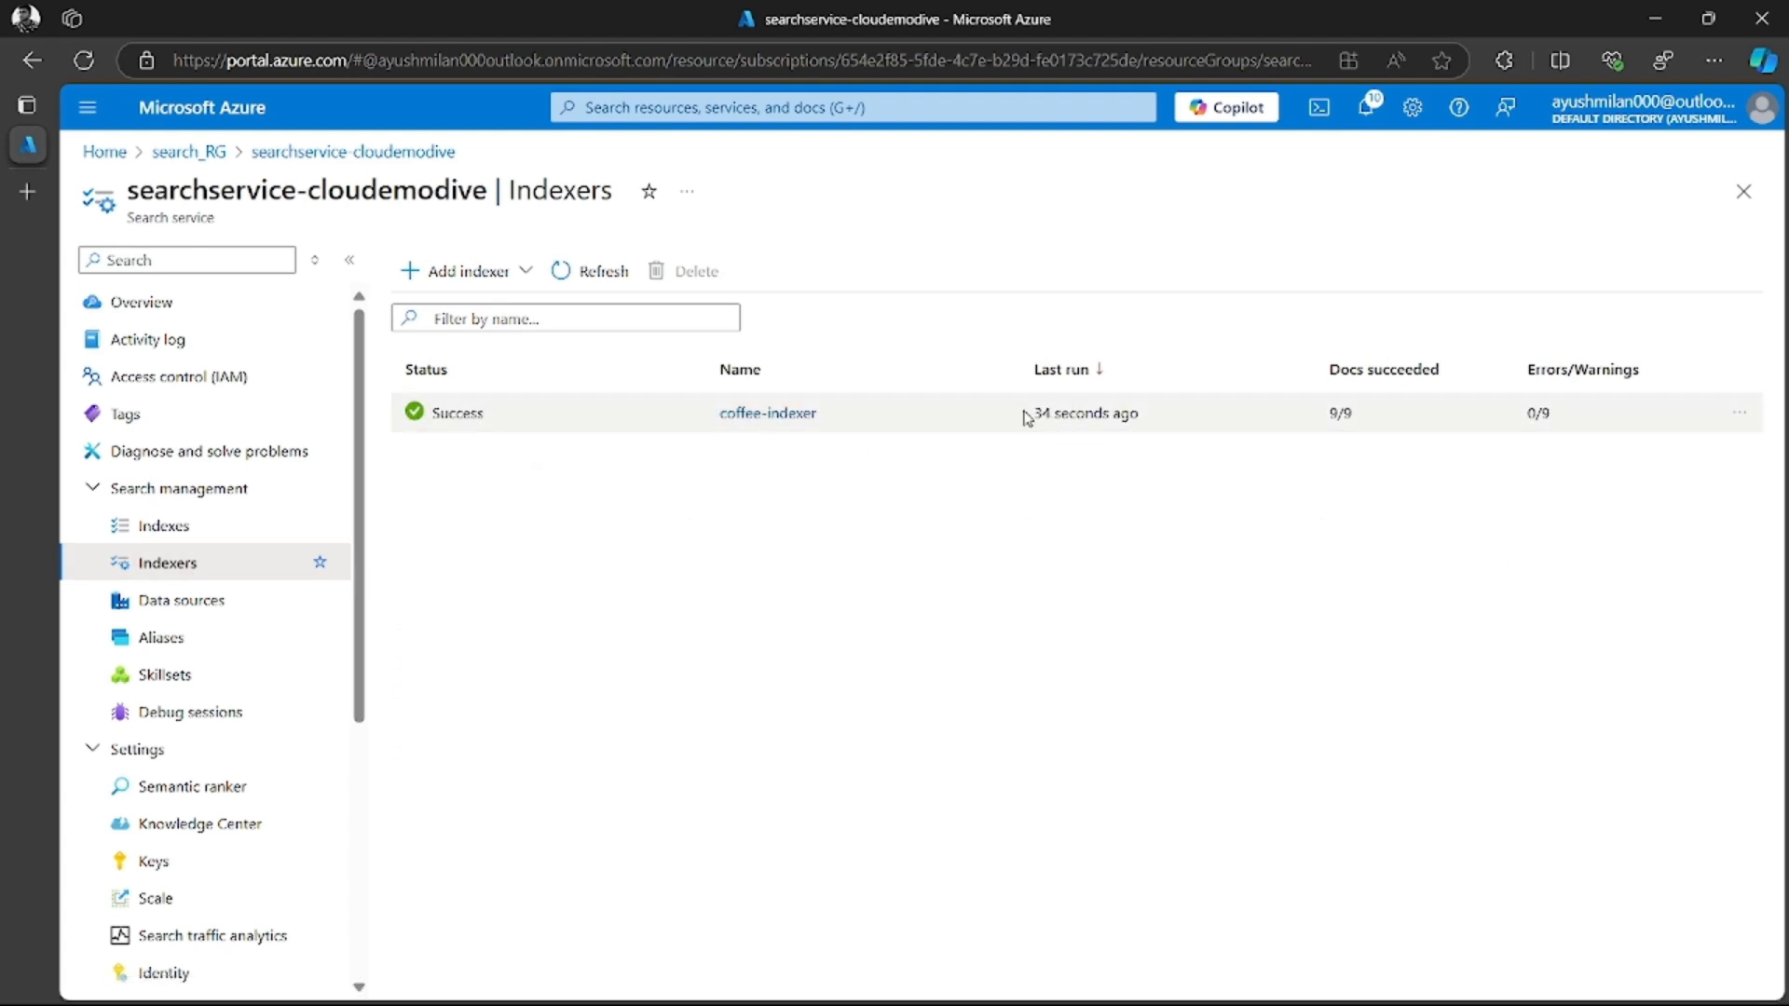
pyautogui.doubleClick(1341, 412)
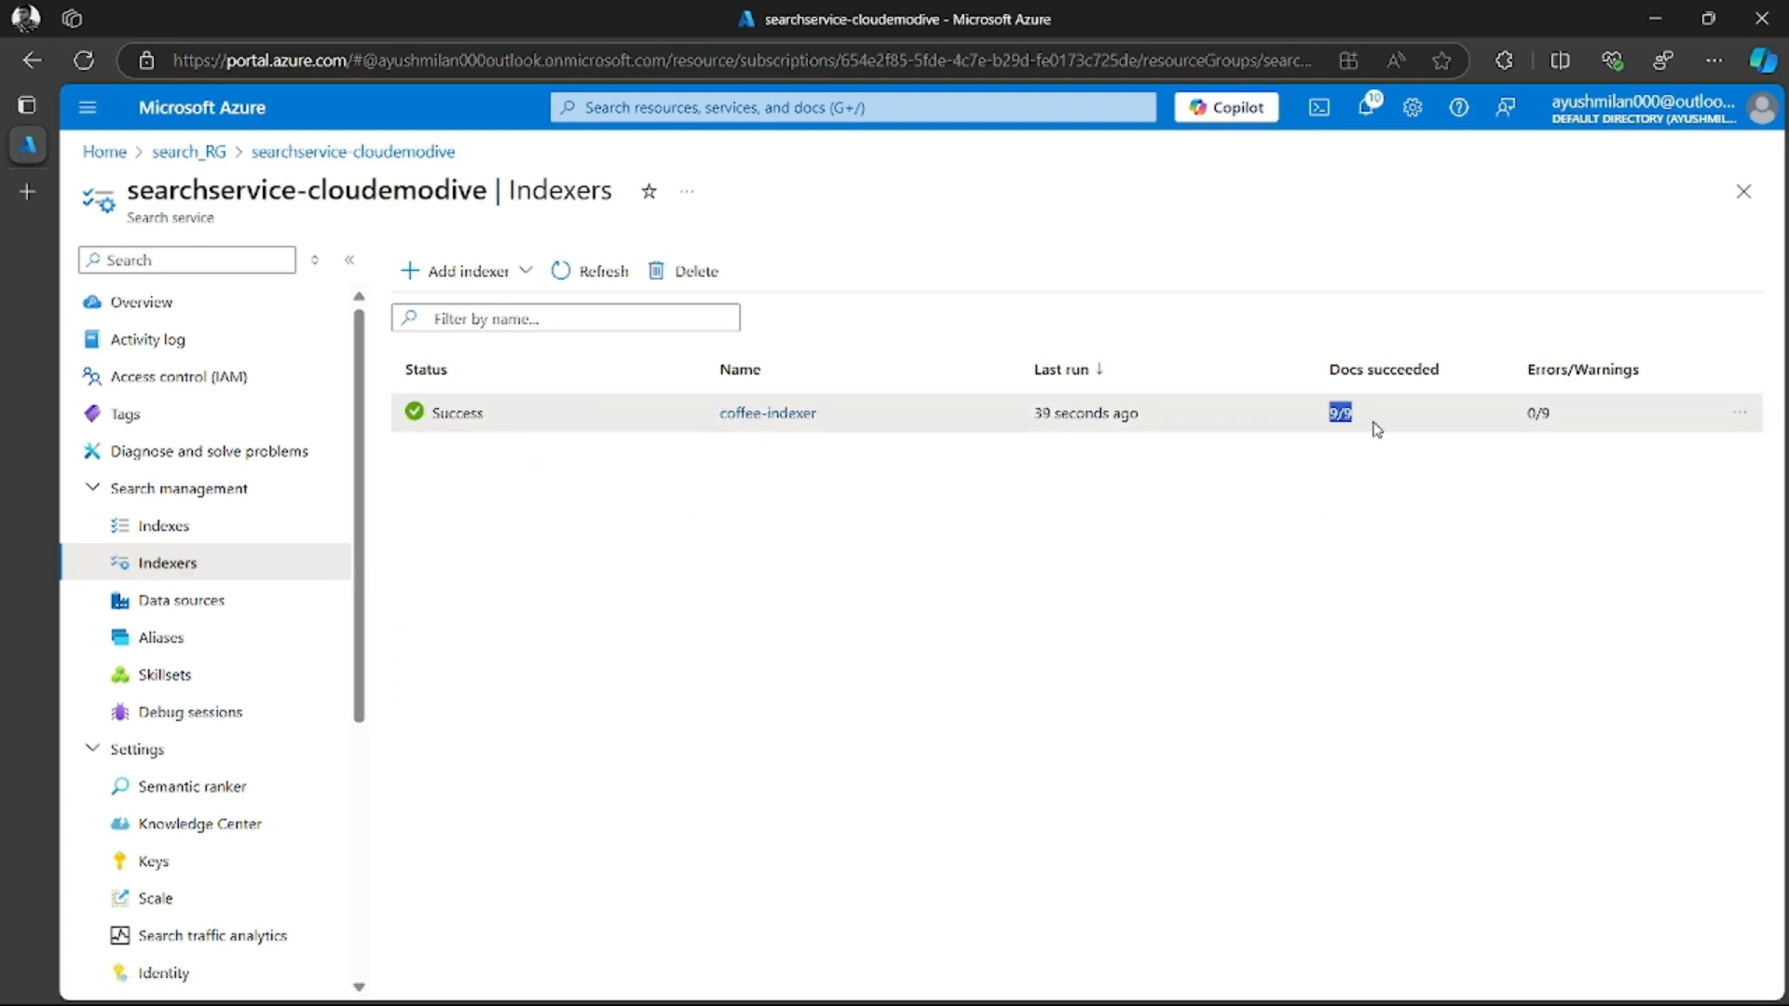
pyautogui.click(1397, 490)
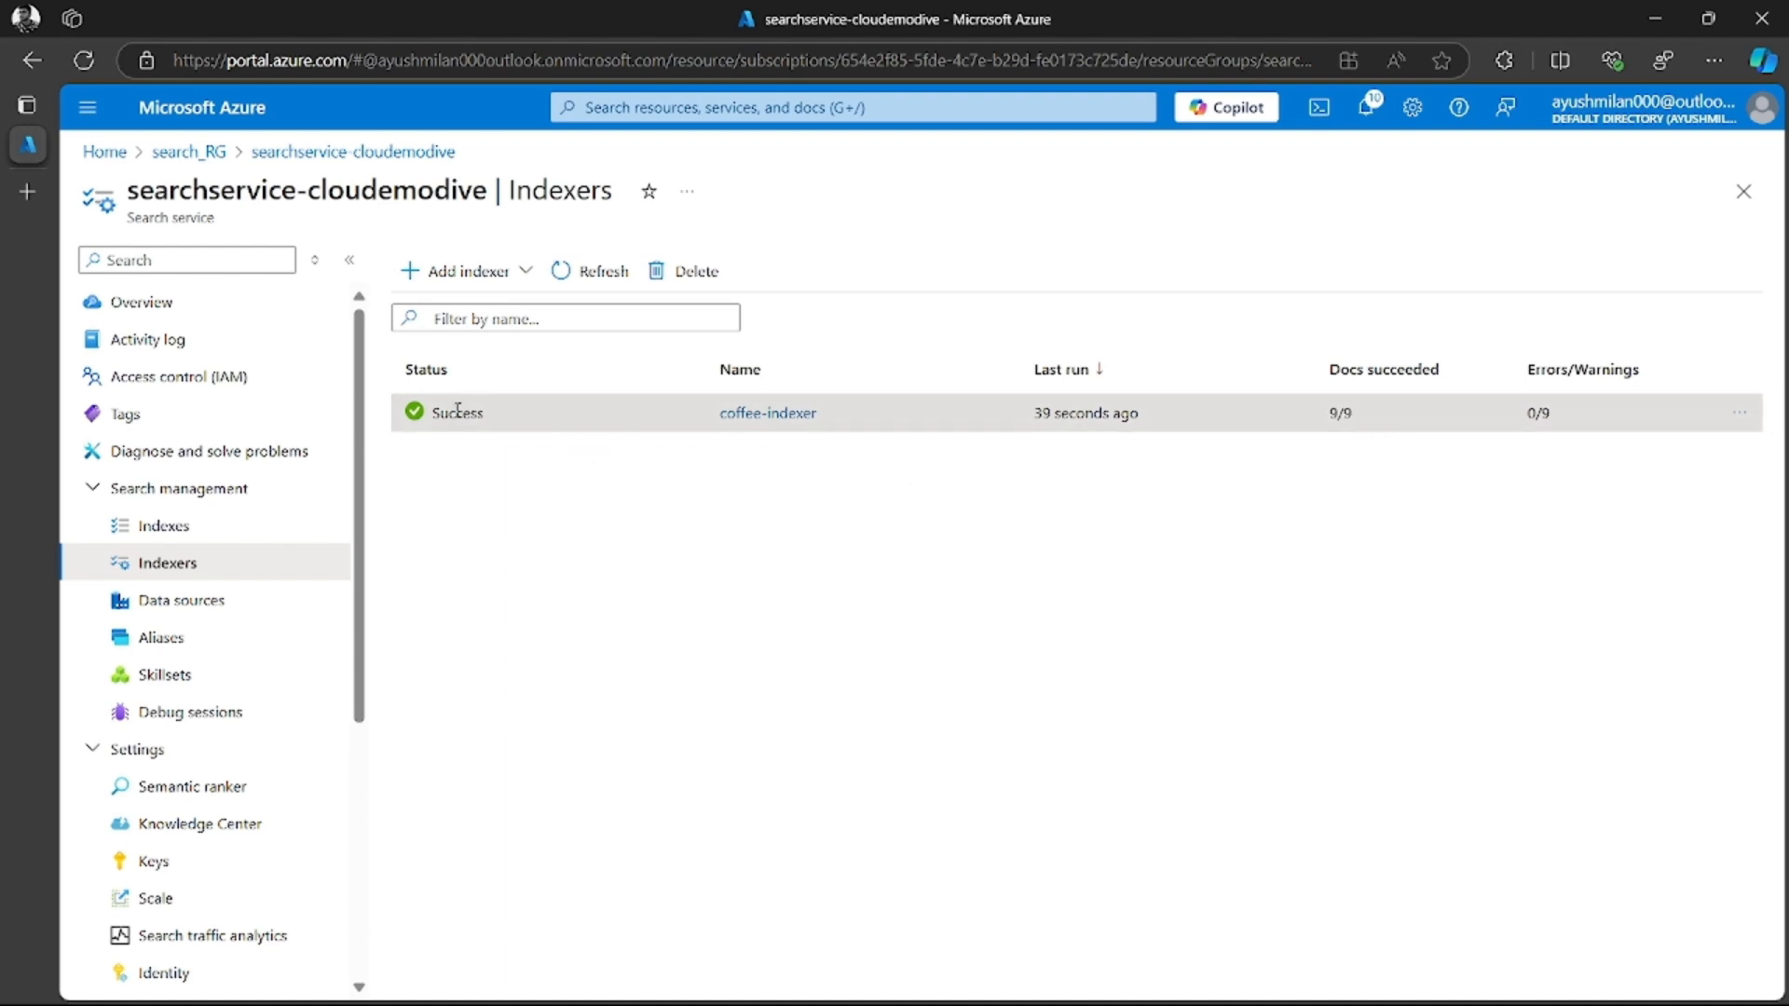
pyautogui.click(766, 413)
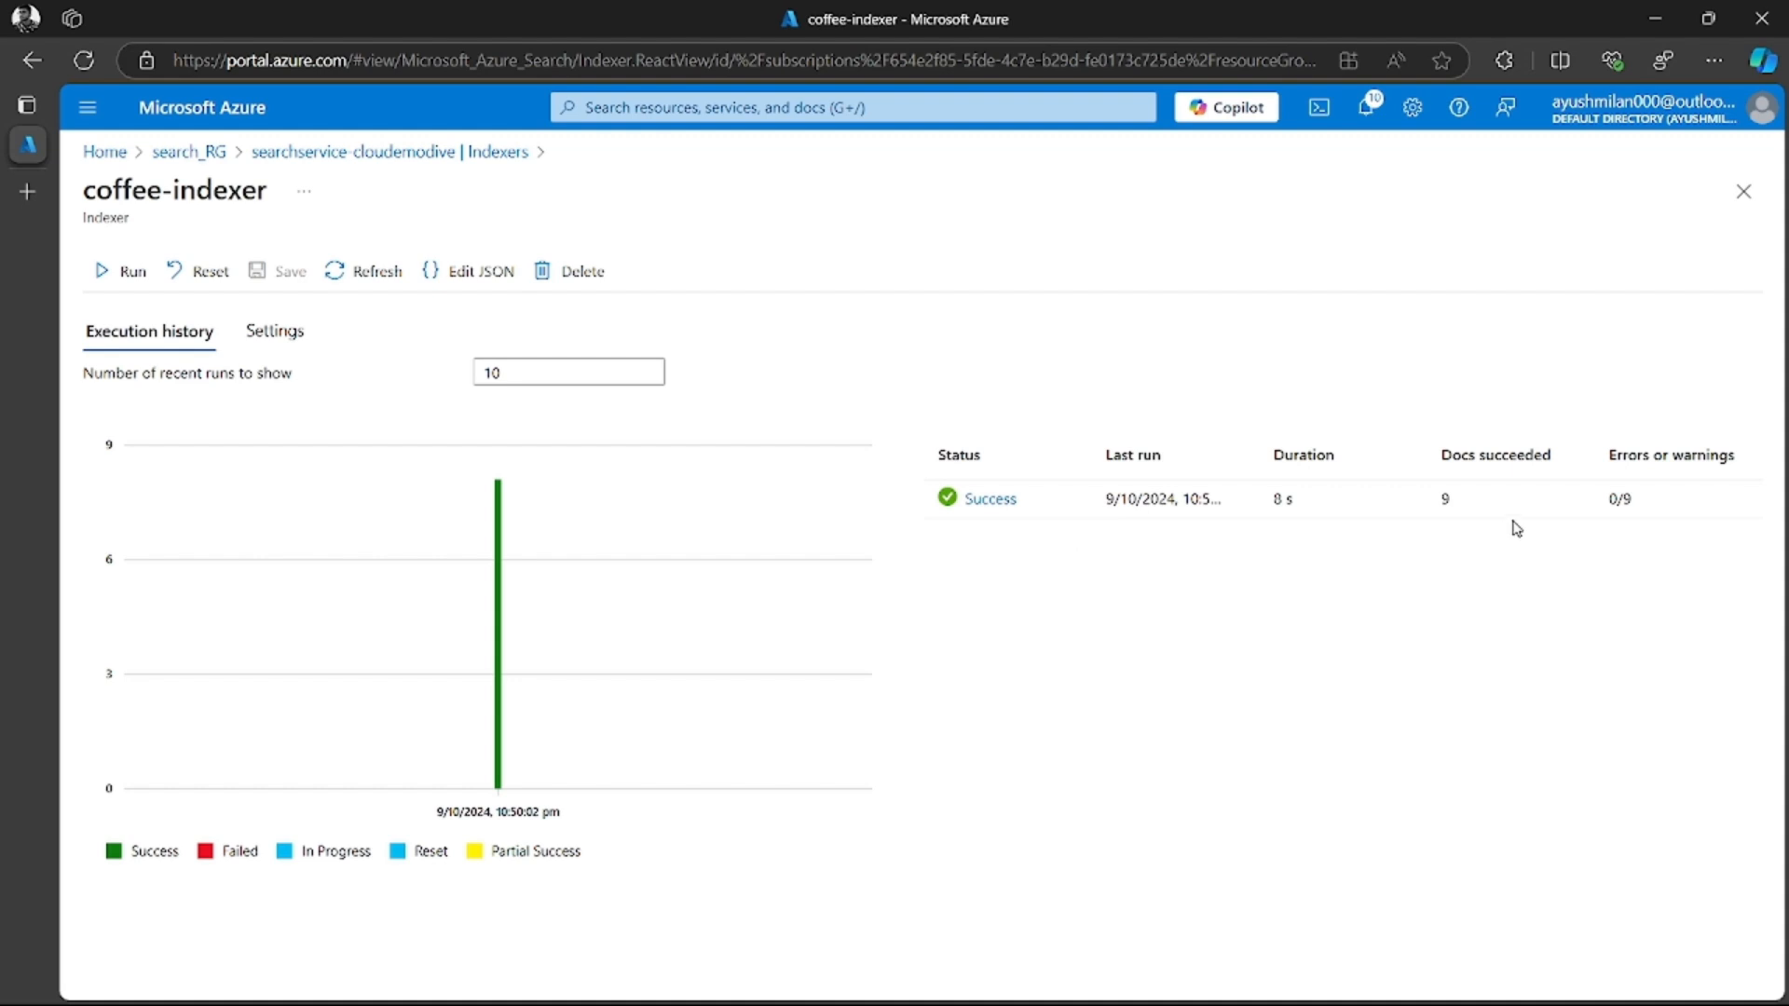
pyautogui.doubleClick(1278, 499)
pyautogui.moveTo(1287, 502); pyautogui.dragTo(1296, 506)
pyautogui.click(1239, 574)
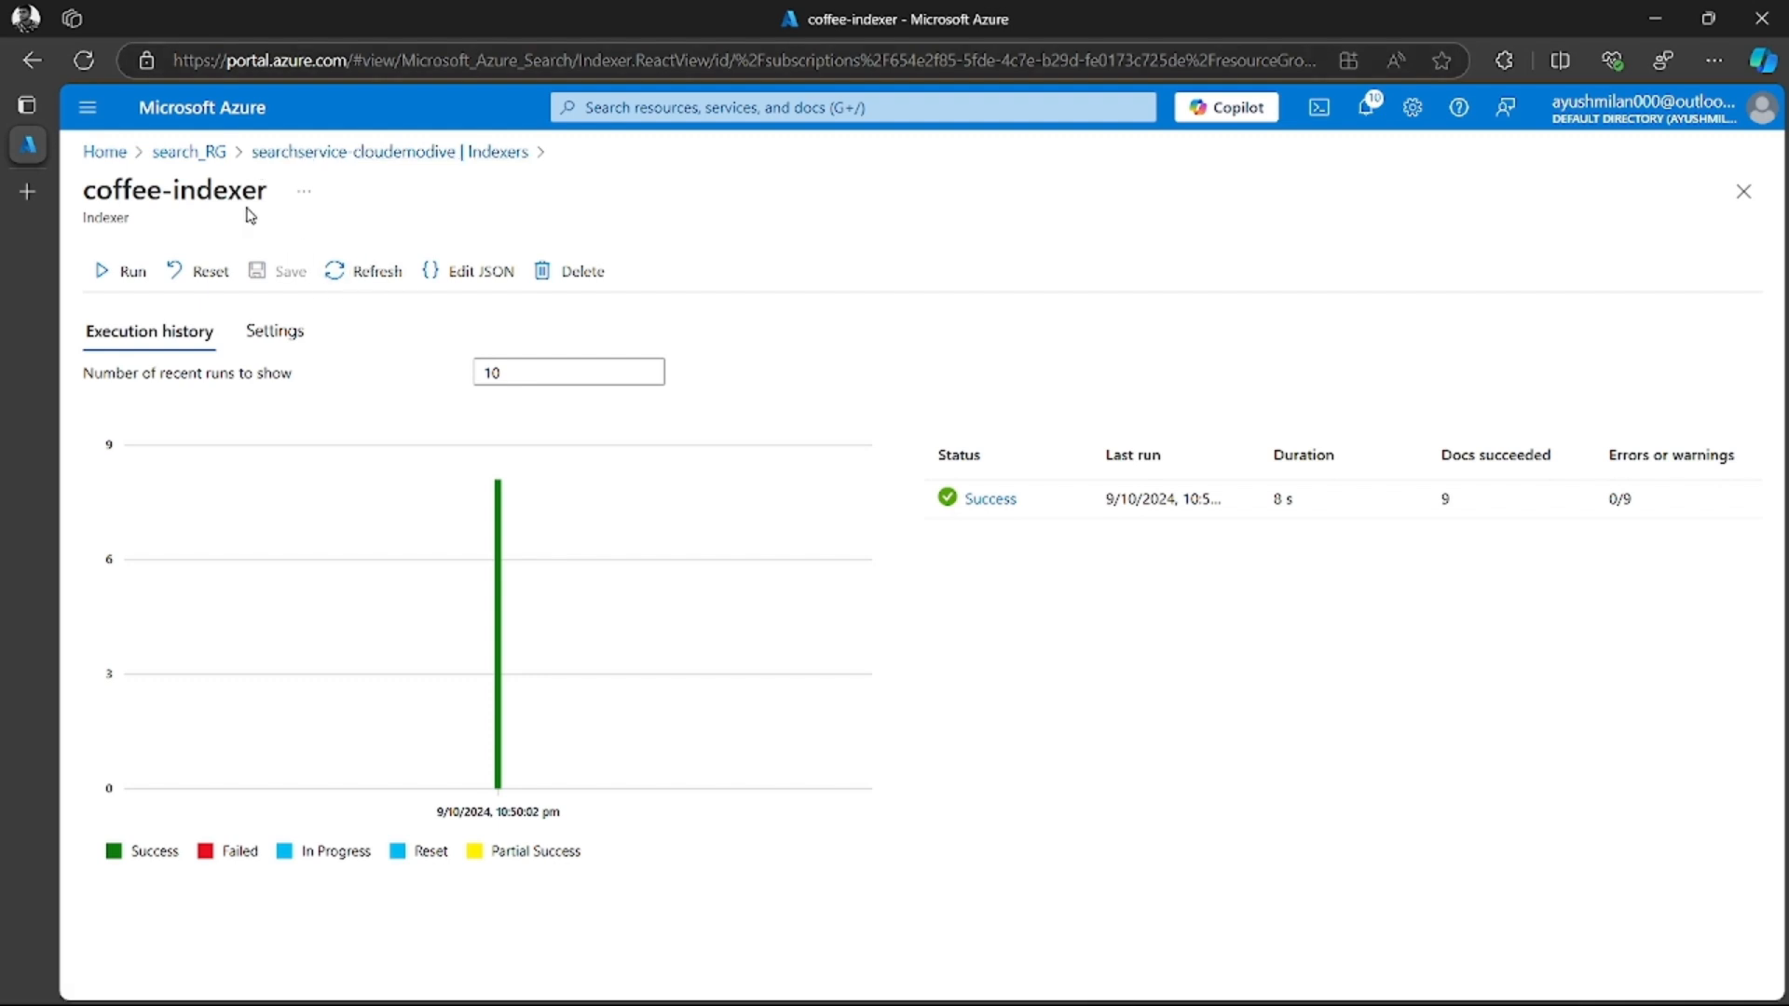
# Return to the search service's overview, open Search explorer and select coffee-index as the index to query
pyautogui.click(385, 152)
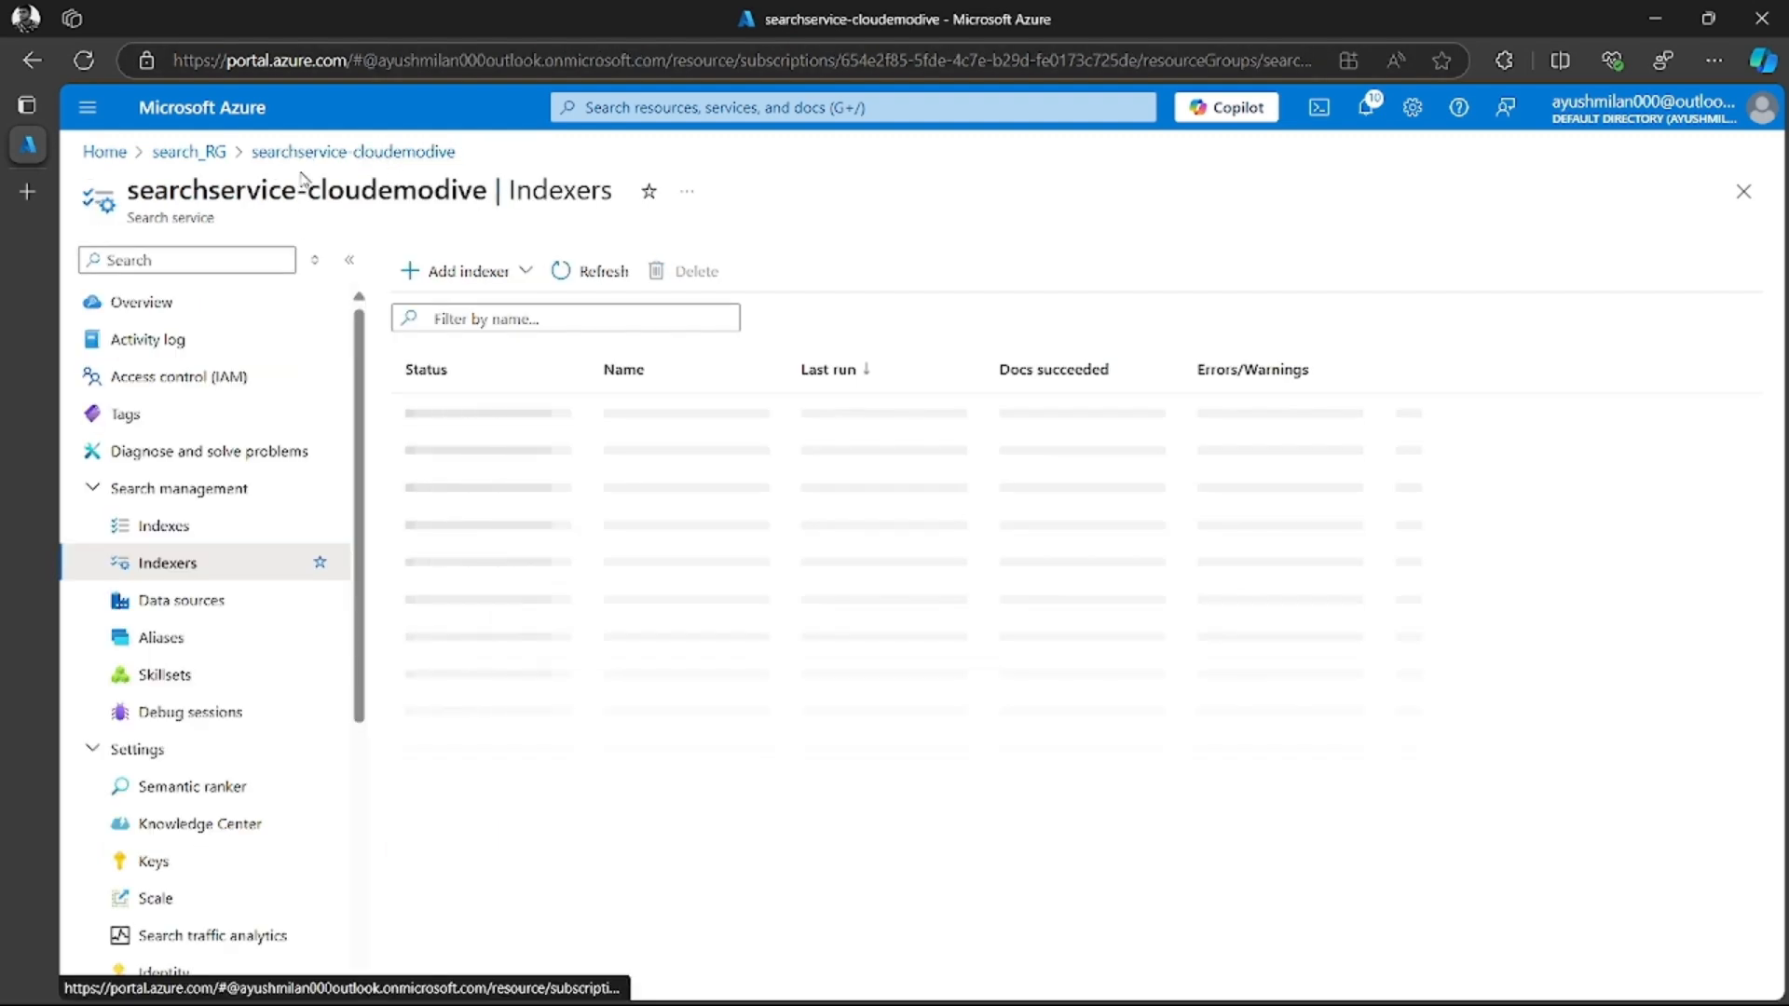
pyautogui.click(179, 304)
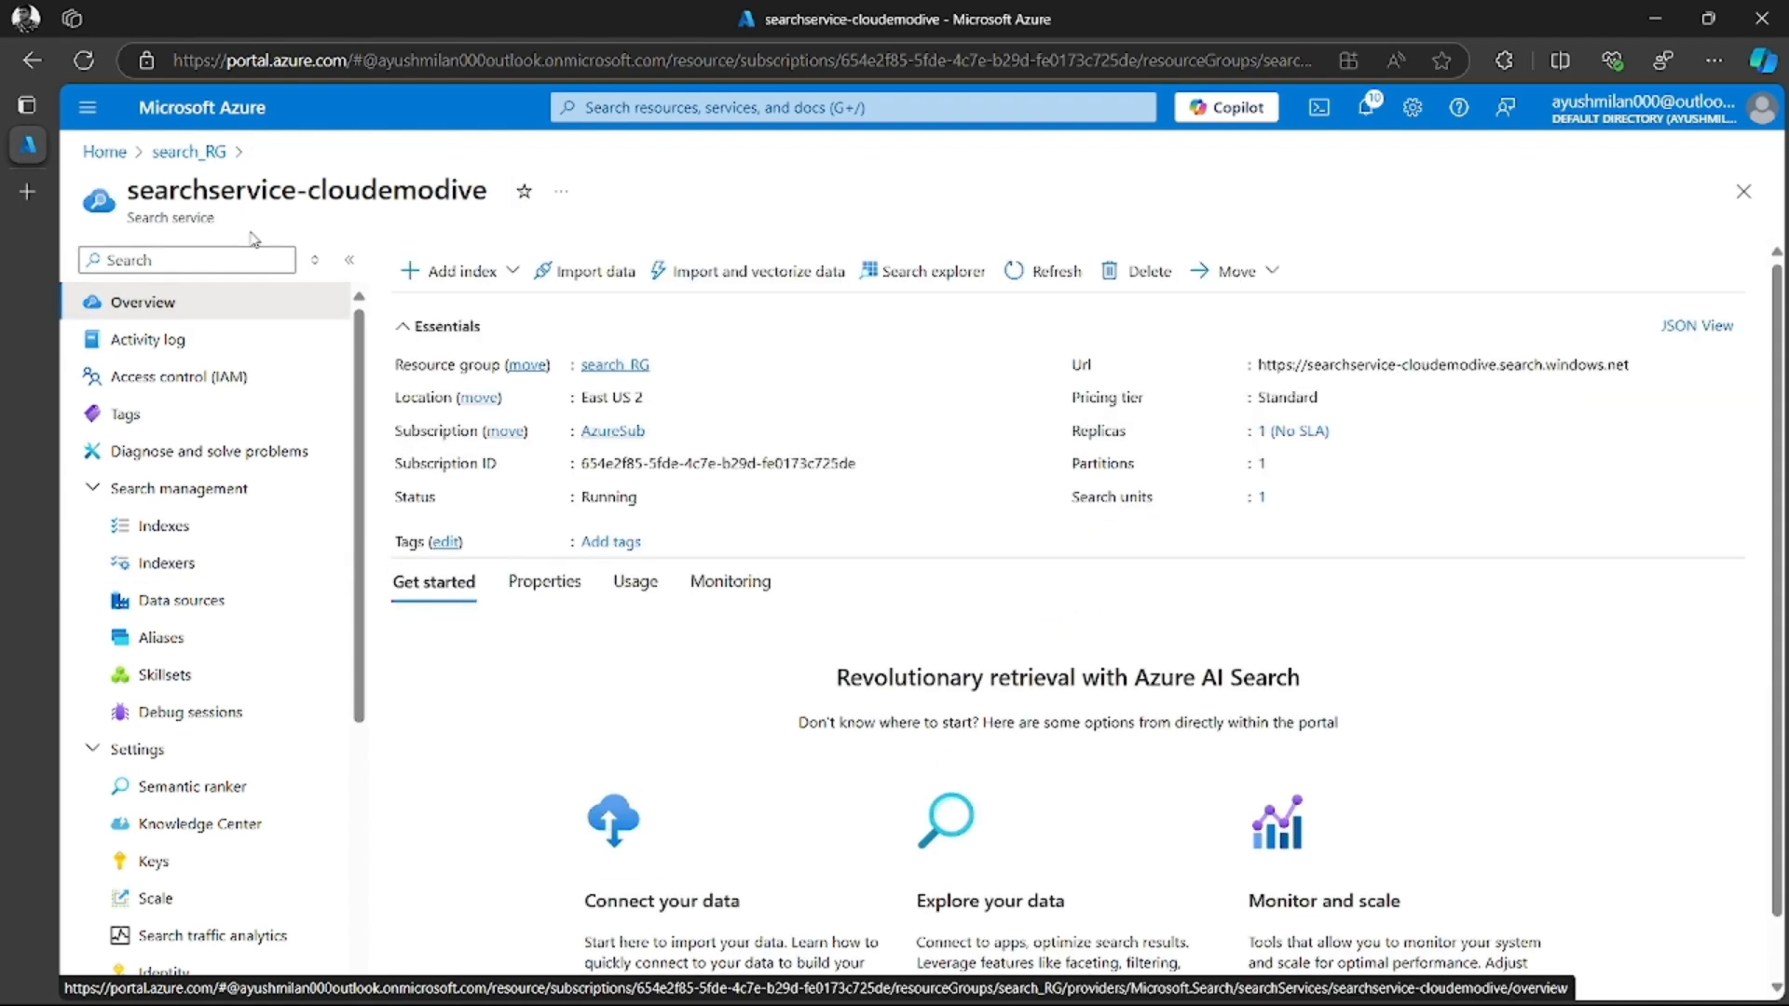
pyautogui.click(925, 275)
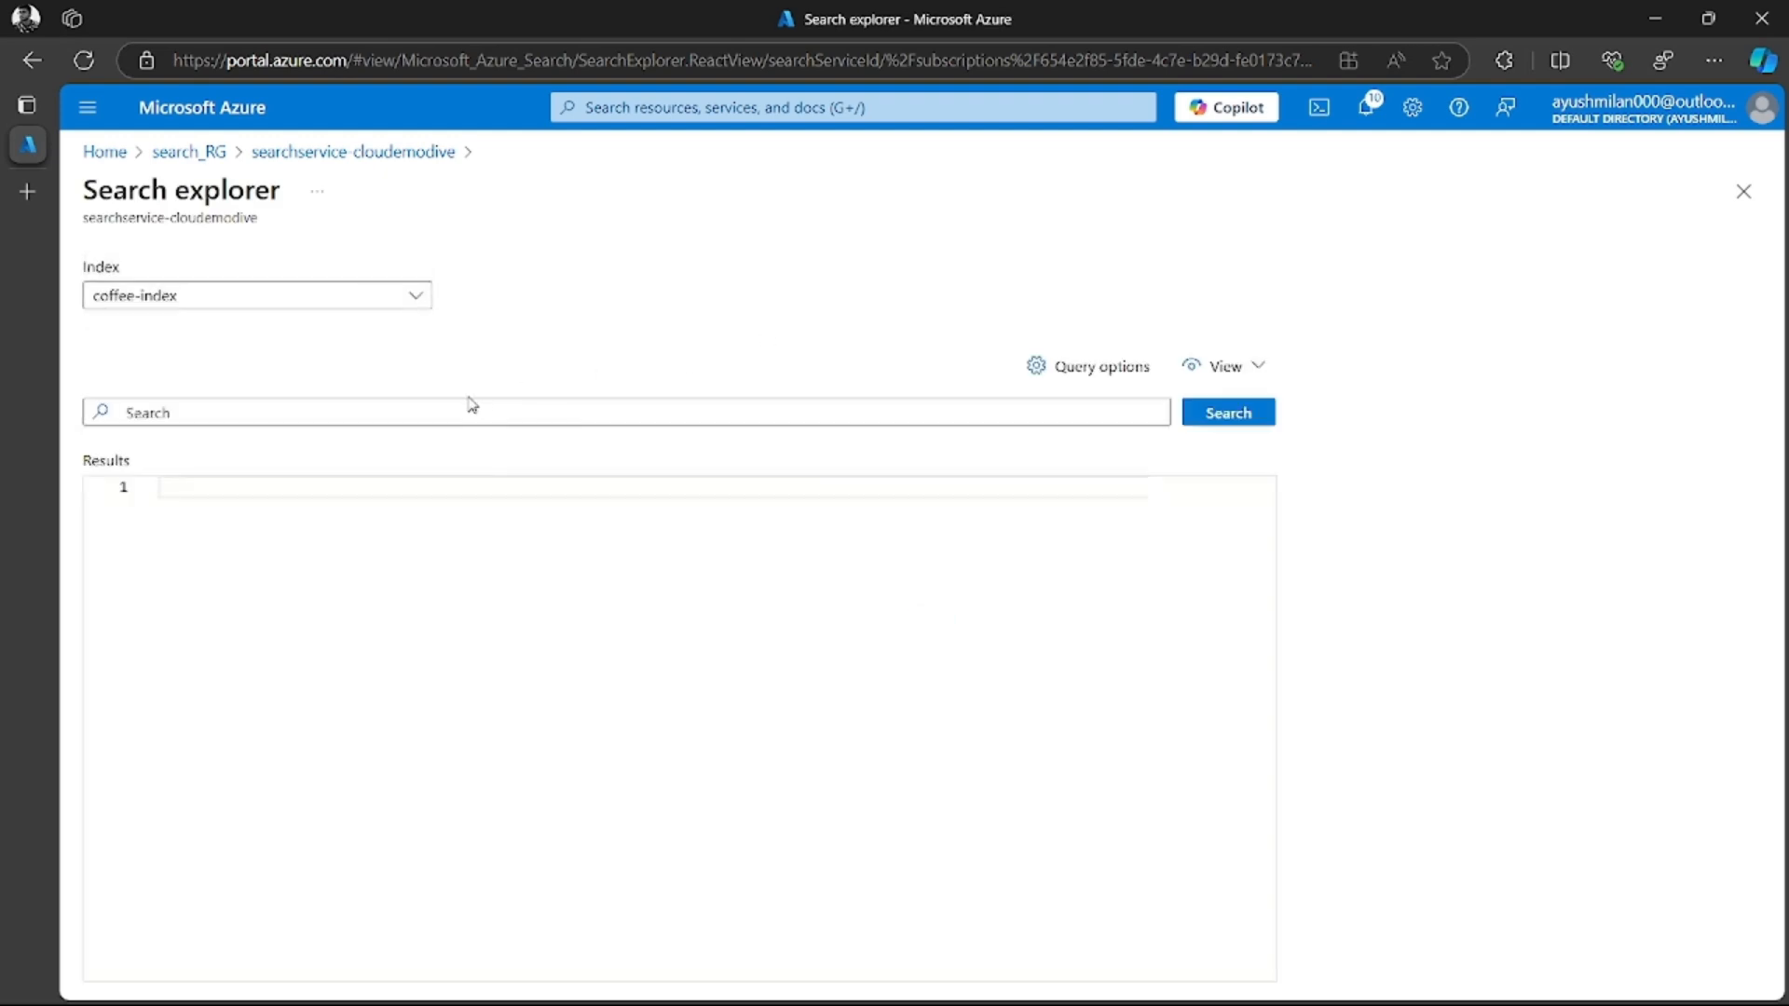
pyautogui.click(362, 298)
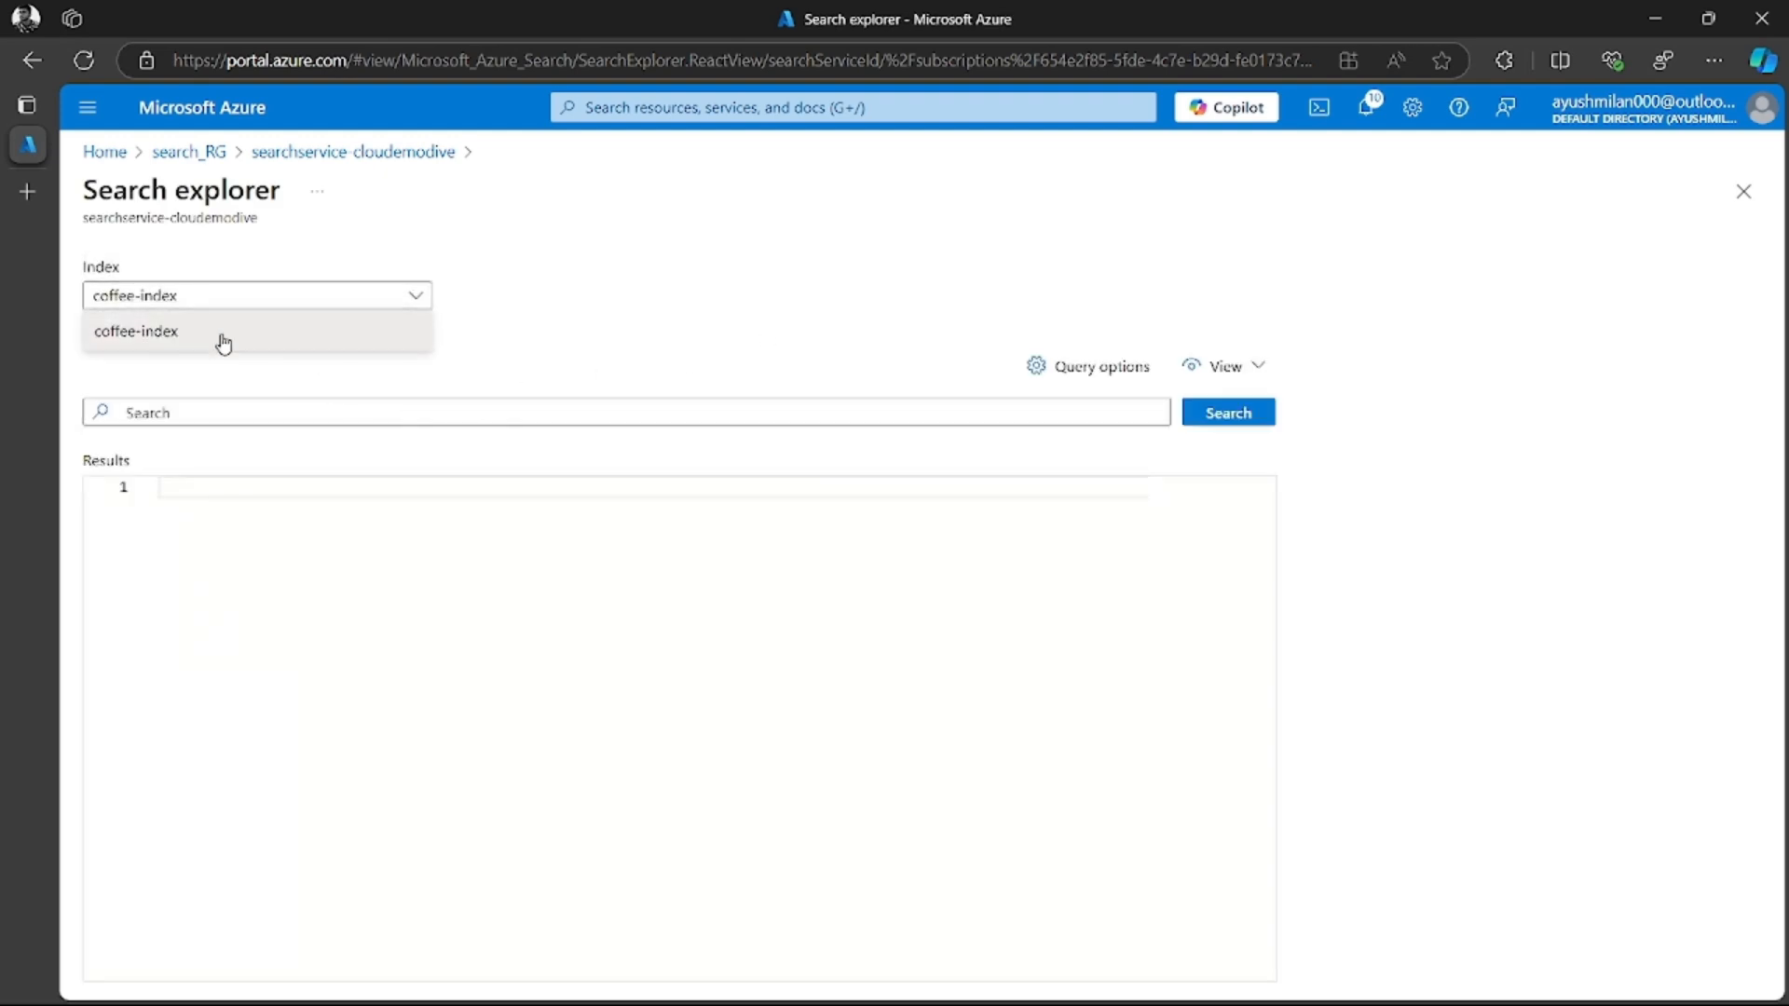
pyautogui.click(209, 338)
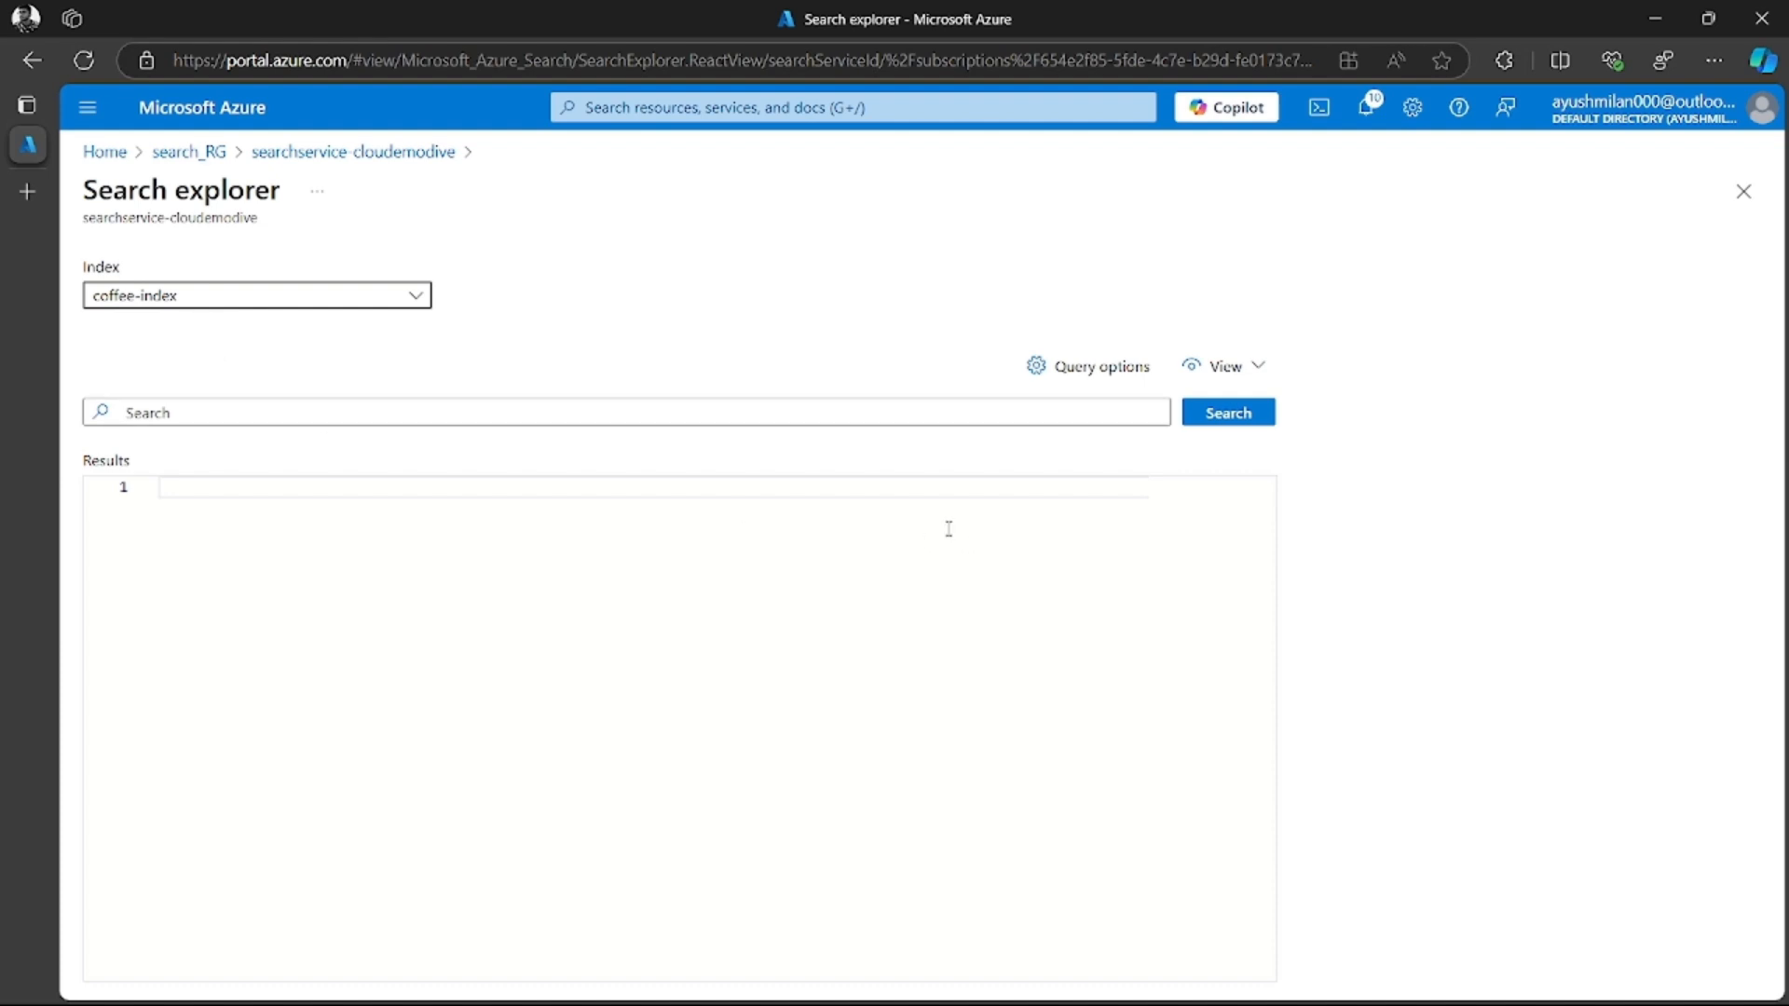
# Try the query view's search field and switch Search explorer to the JSON view
pyautogui.click(1220, 366)
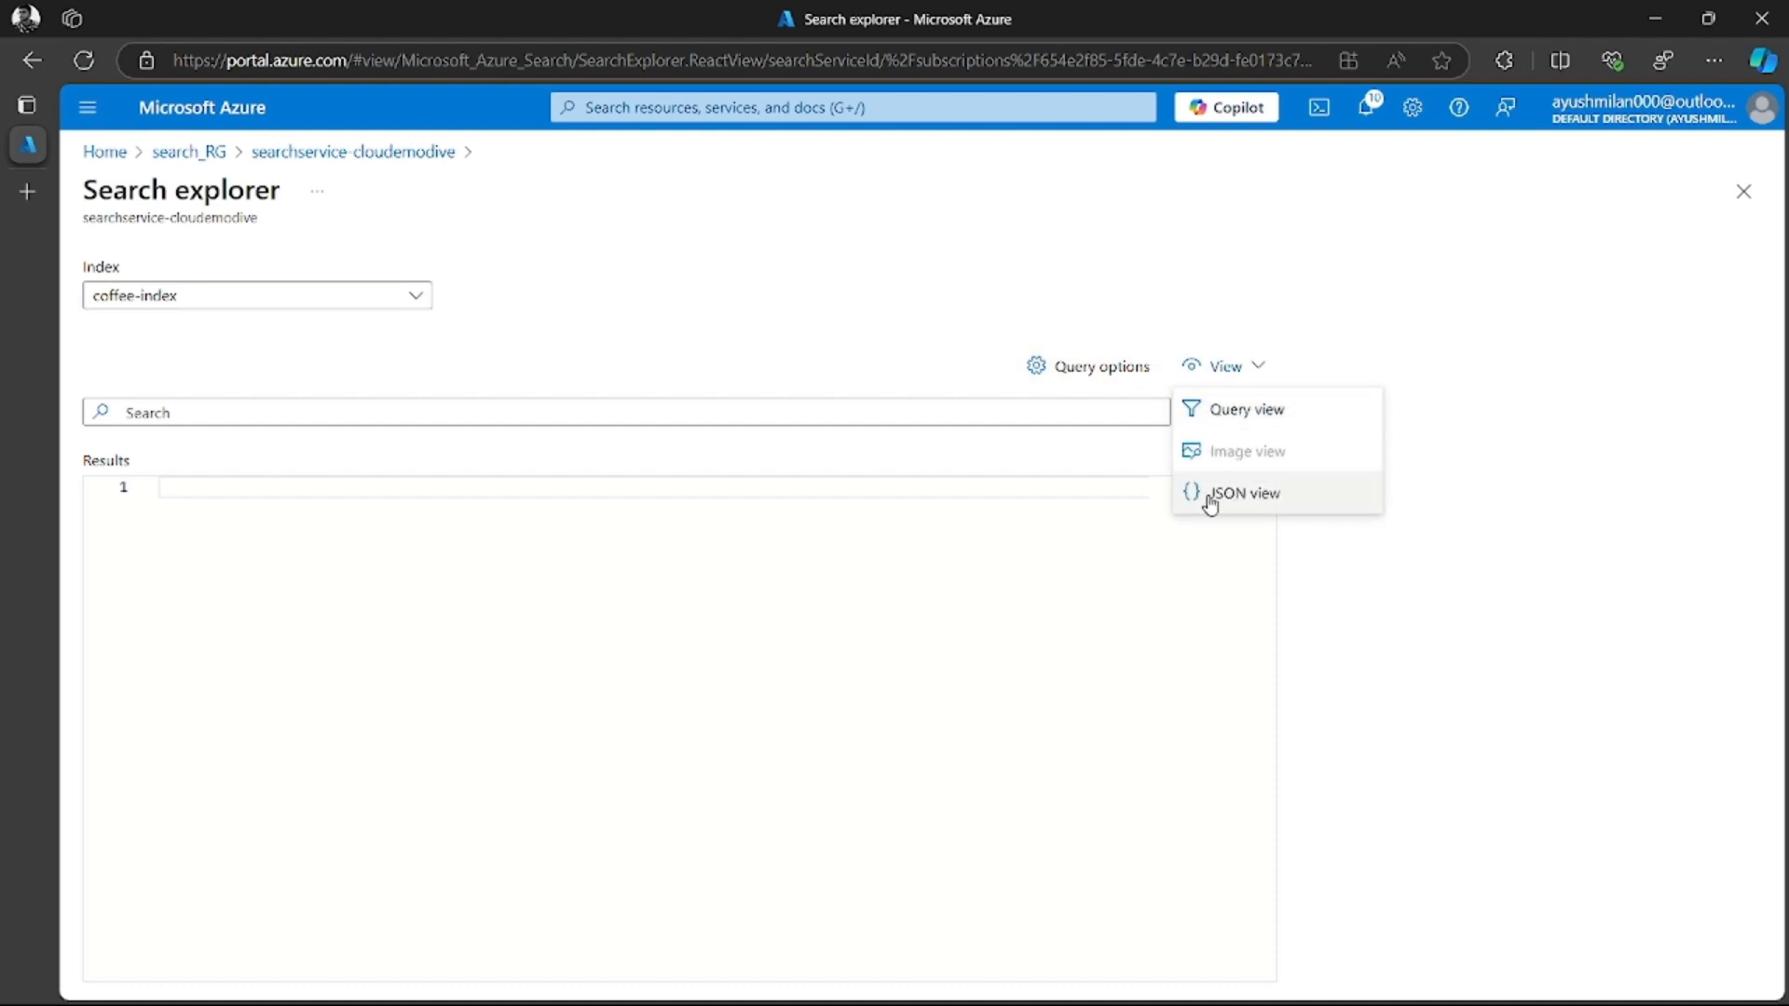
pyautogui.click(1225, 421)
pyautogui.click(288, 412)
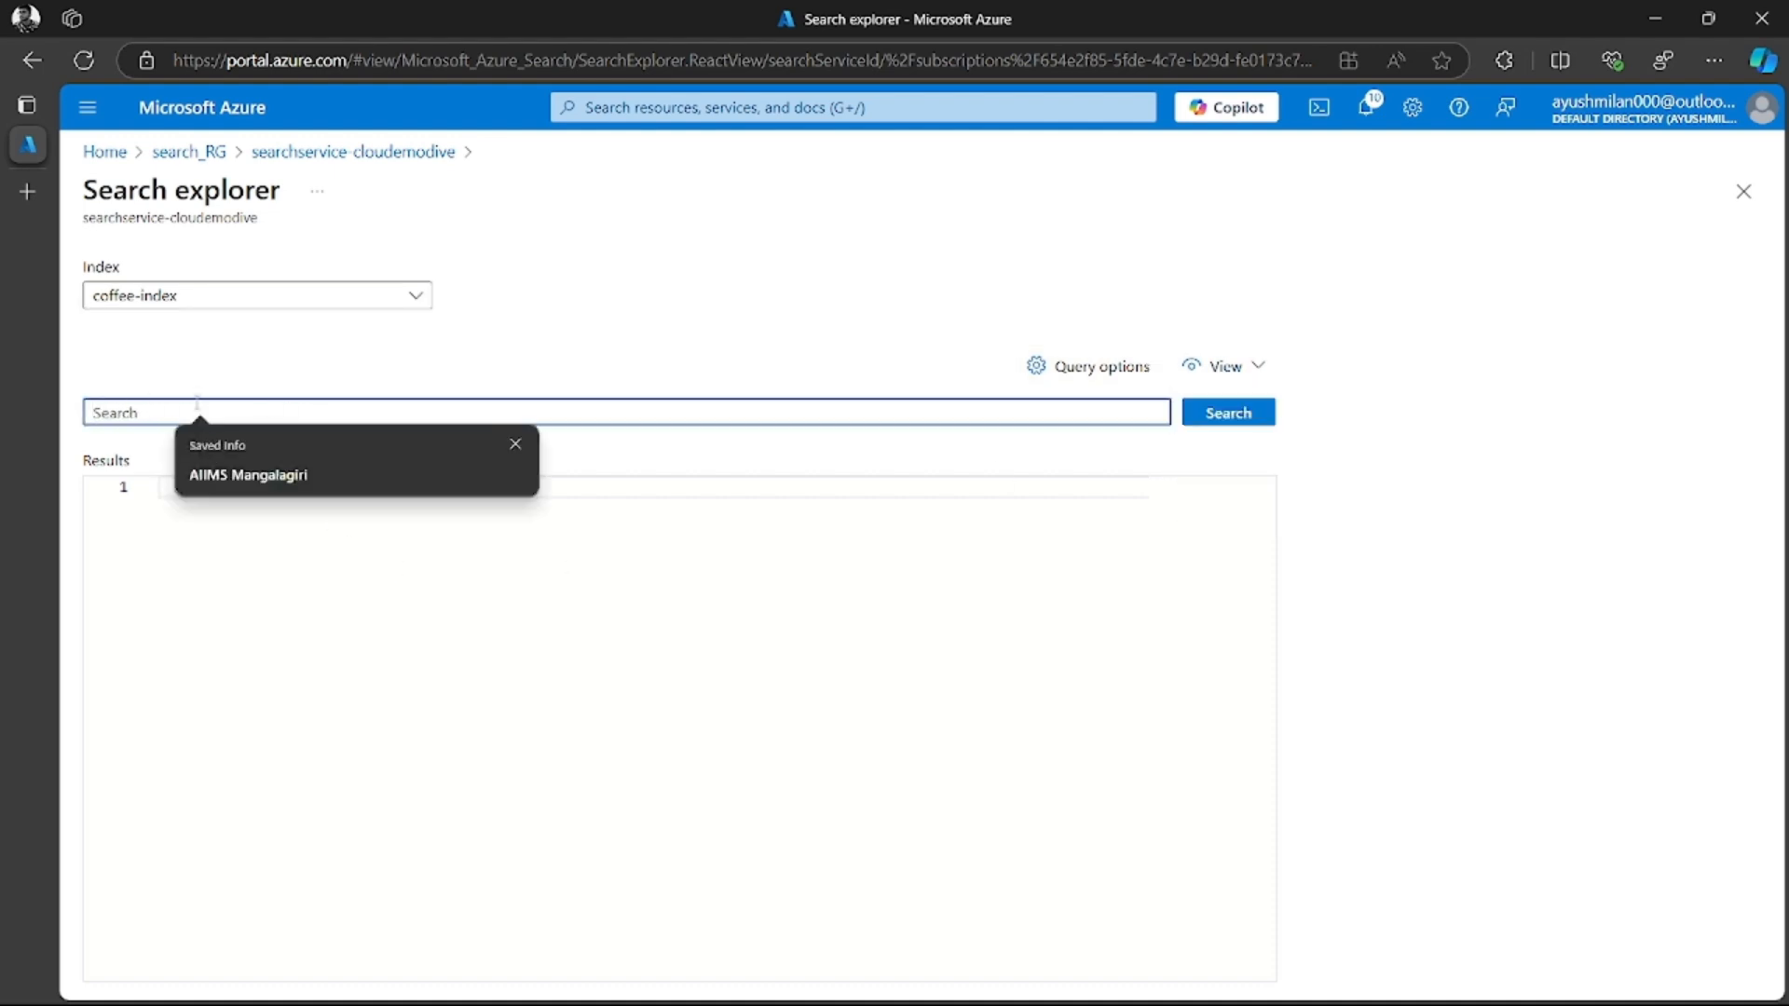
pyautogui.click(504, 364)
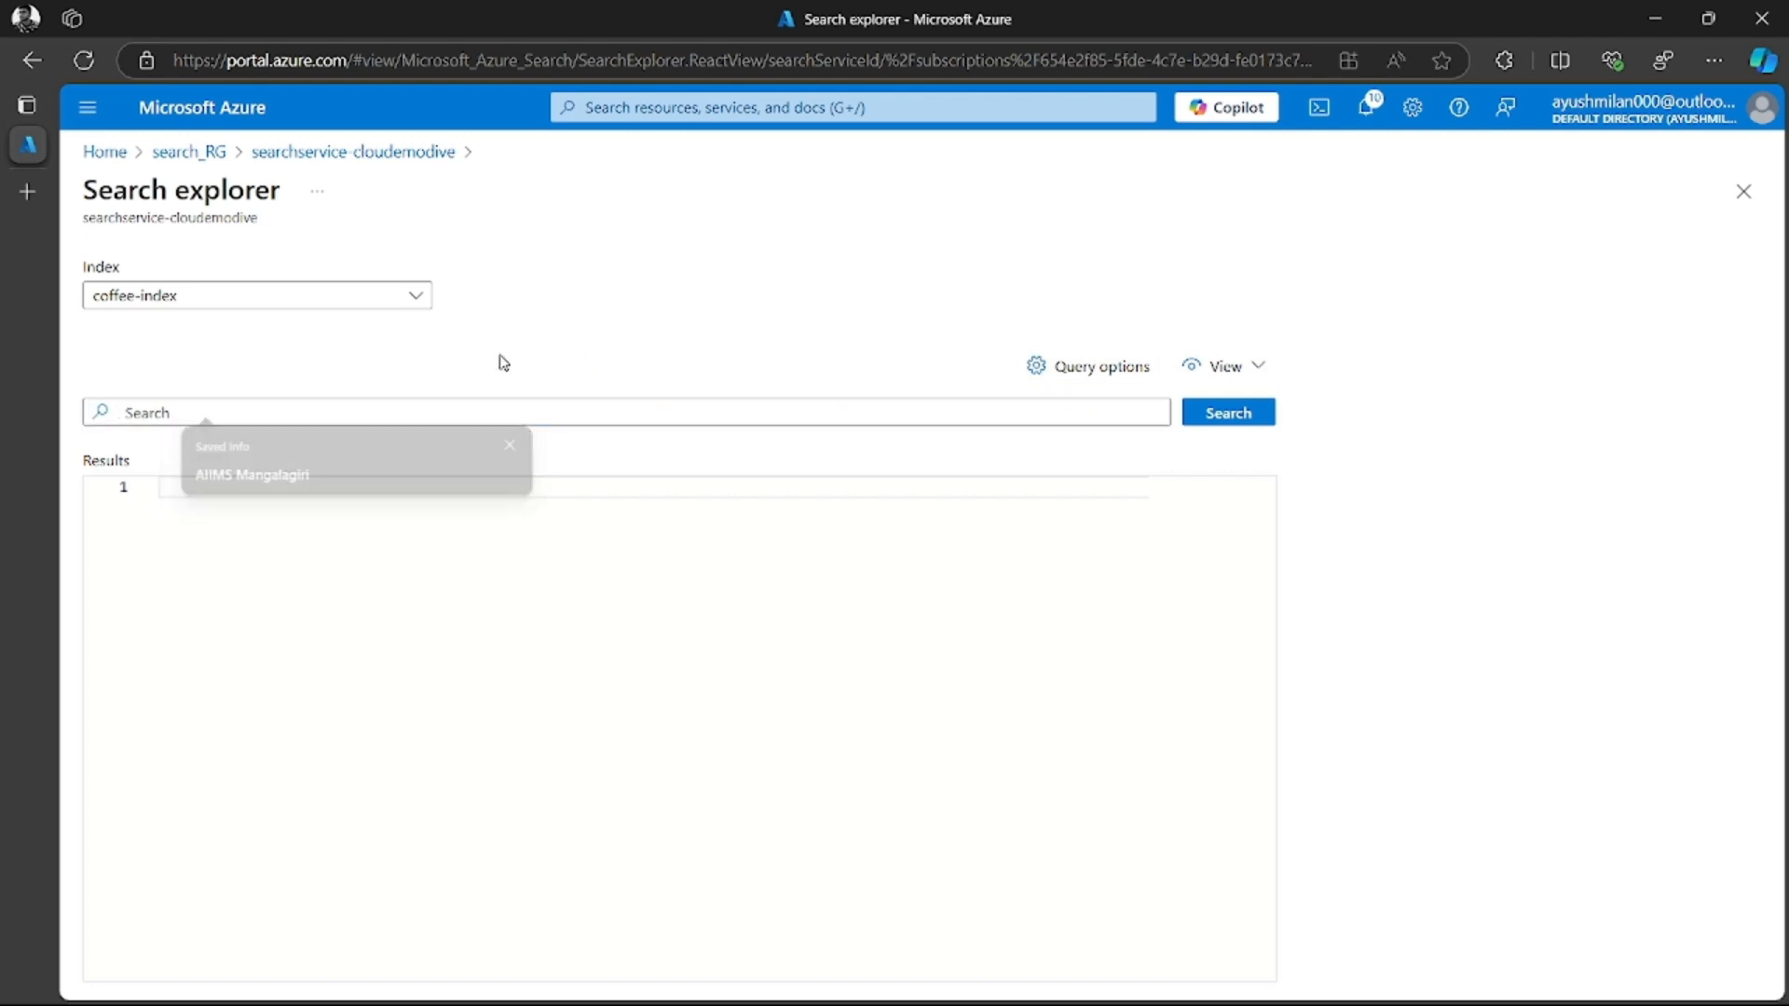
pyautogui.click(1225, 371)
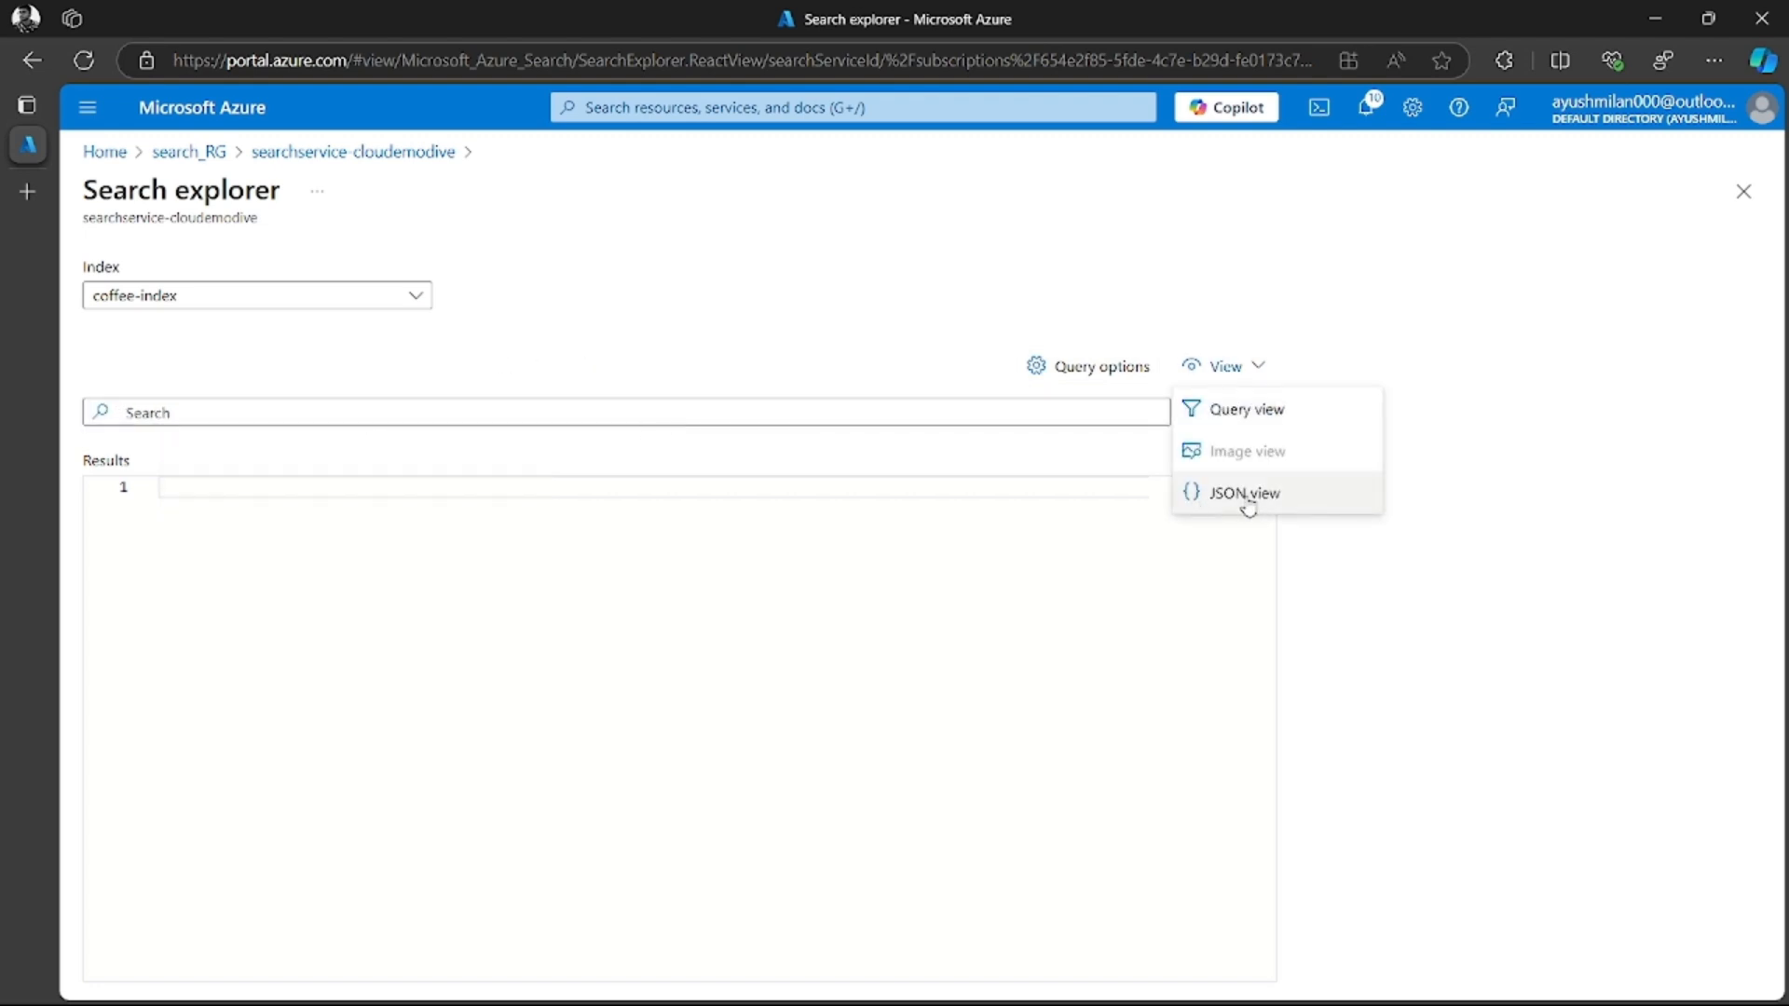
pyautogui.click(1248, 499)
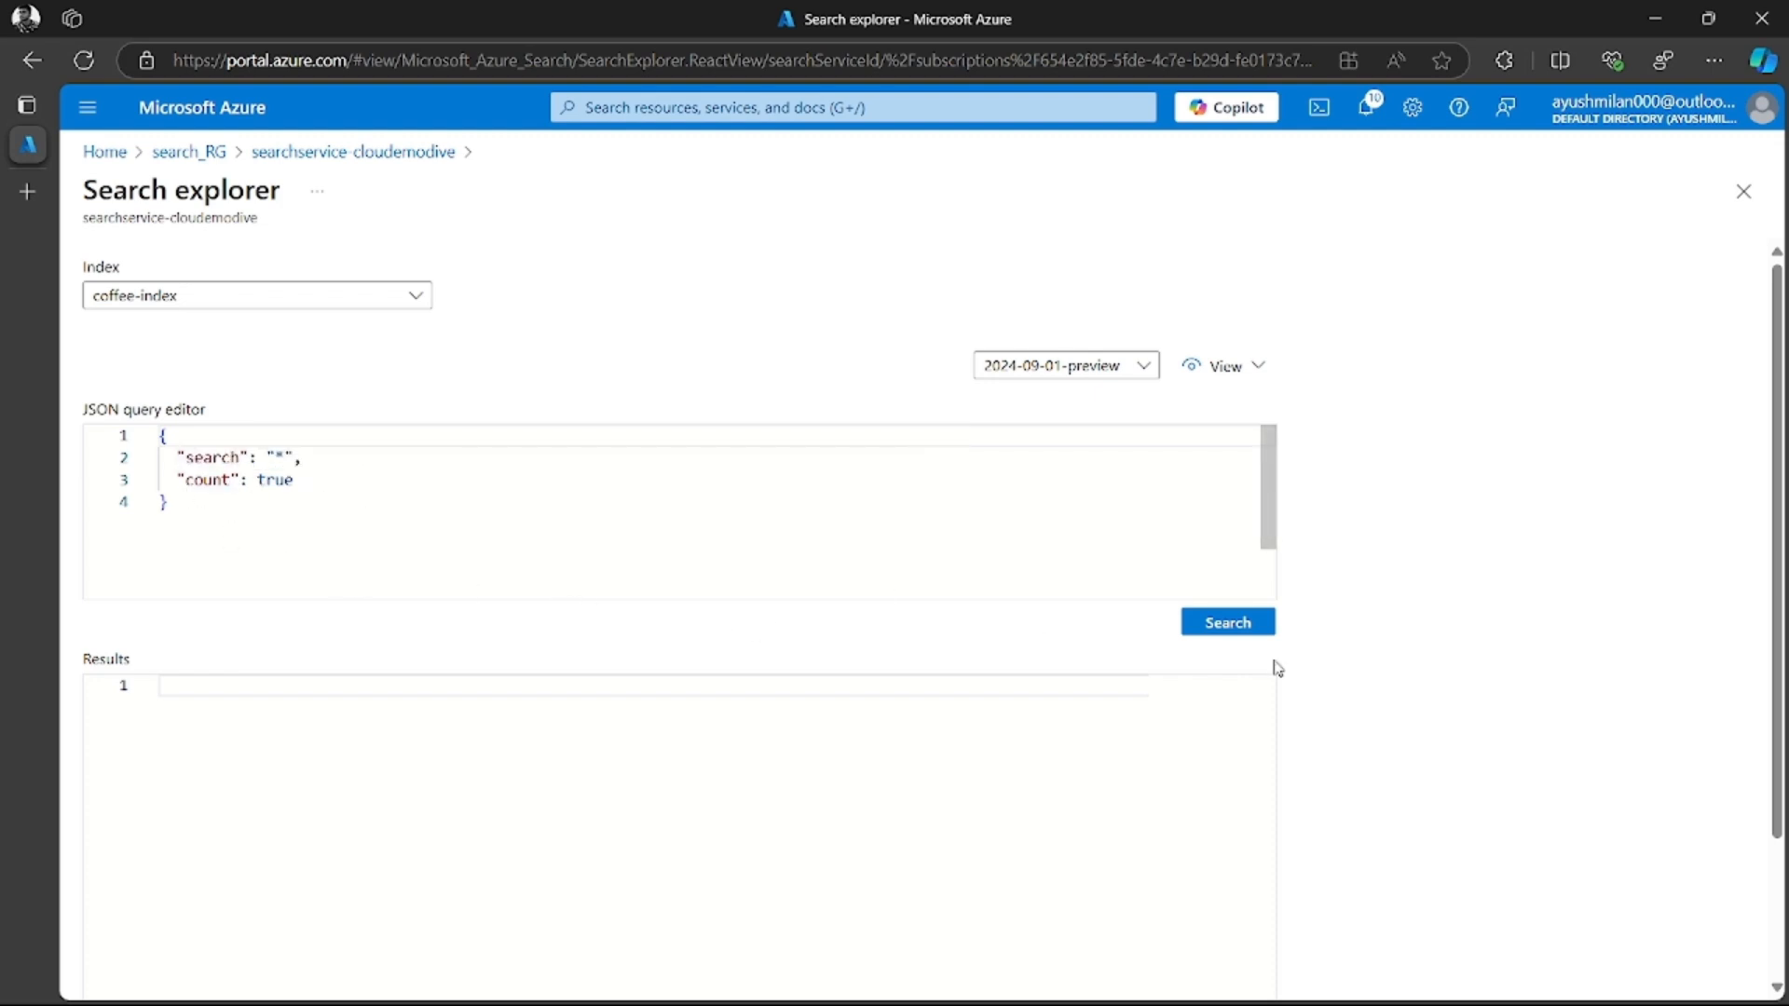
# Run the match-all query with its document count and examine the returned fields, folding and unfolding the first document
pyautogui.click(1229, 642)
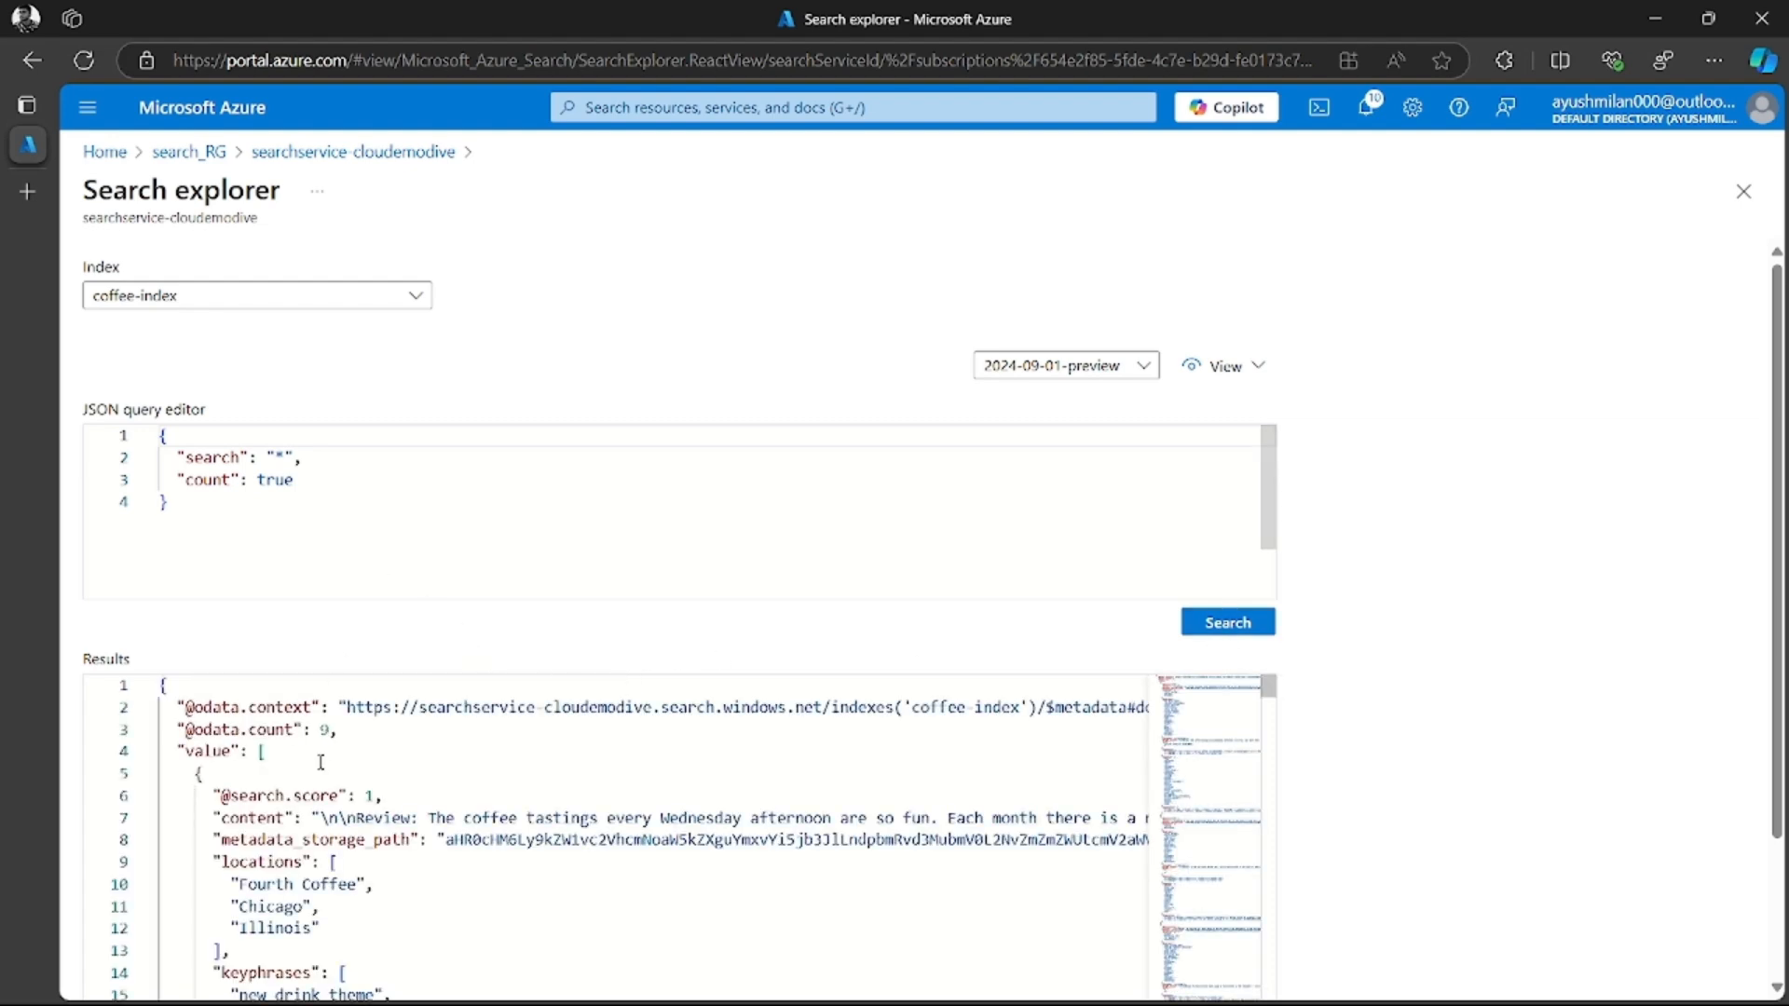
pyautogui.scroll(-1, 320, 762)
pyautogui.scroll(1, 445, 785)
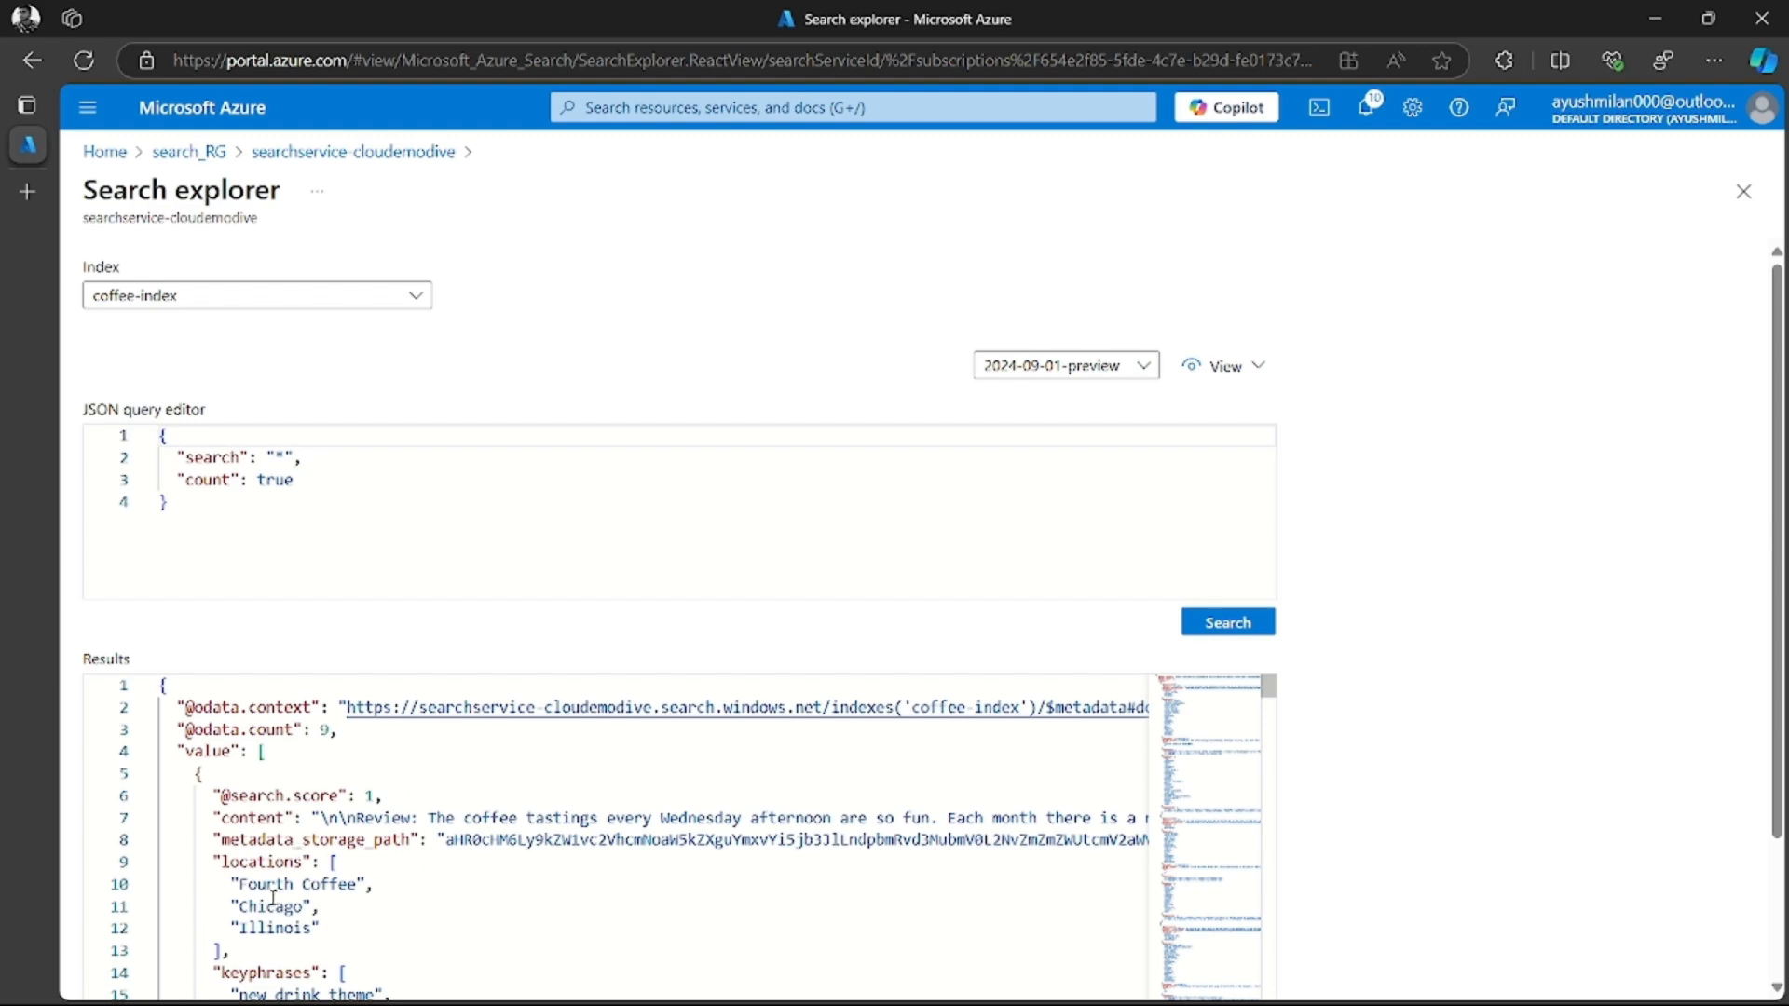
pyautogui.scroll(-20, 256, 880)
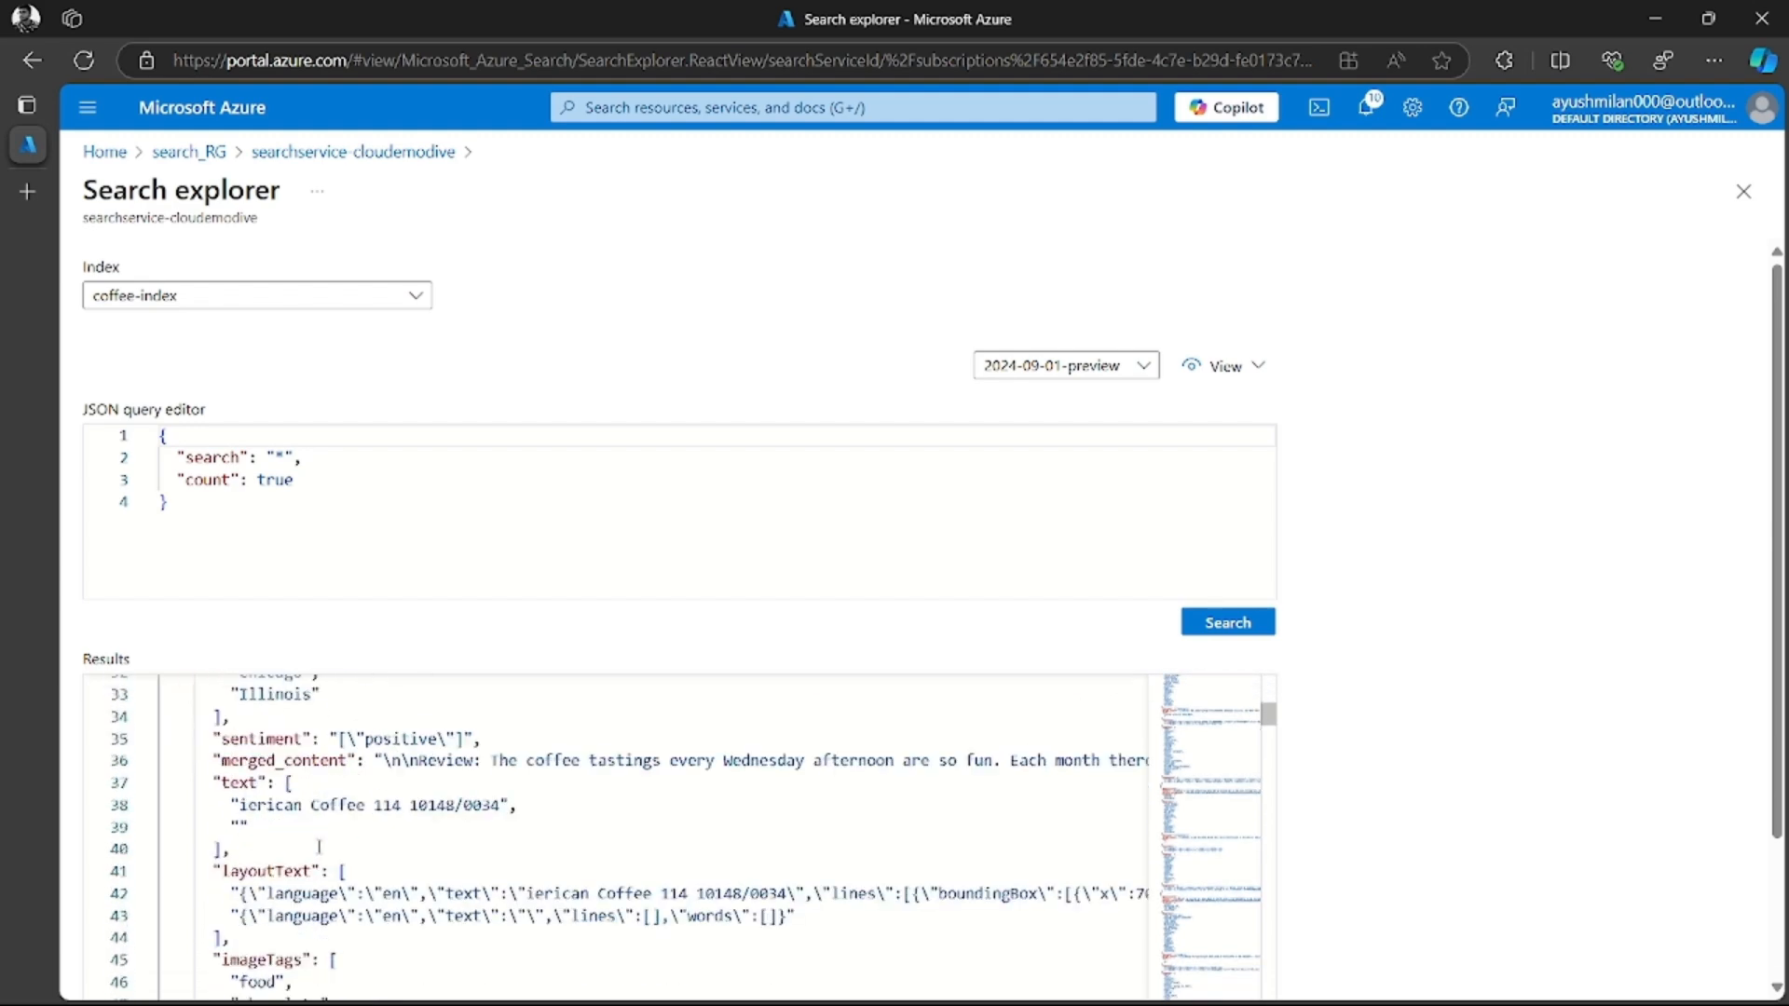
pyautogui.scroll(20, 320, 848)
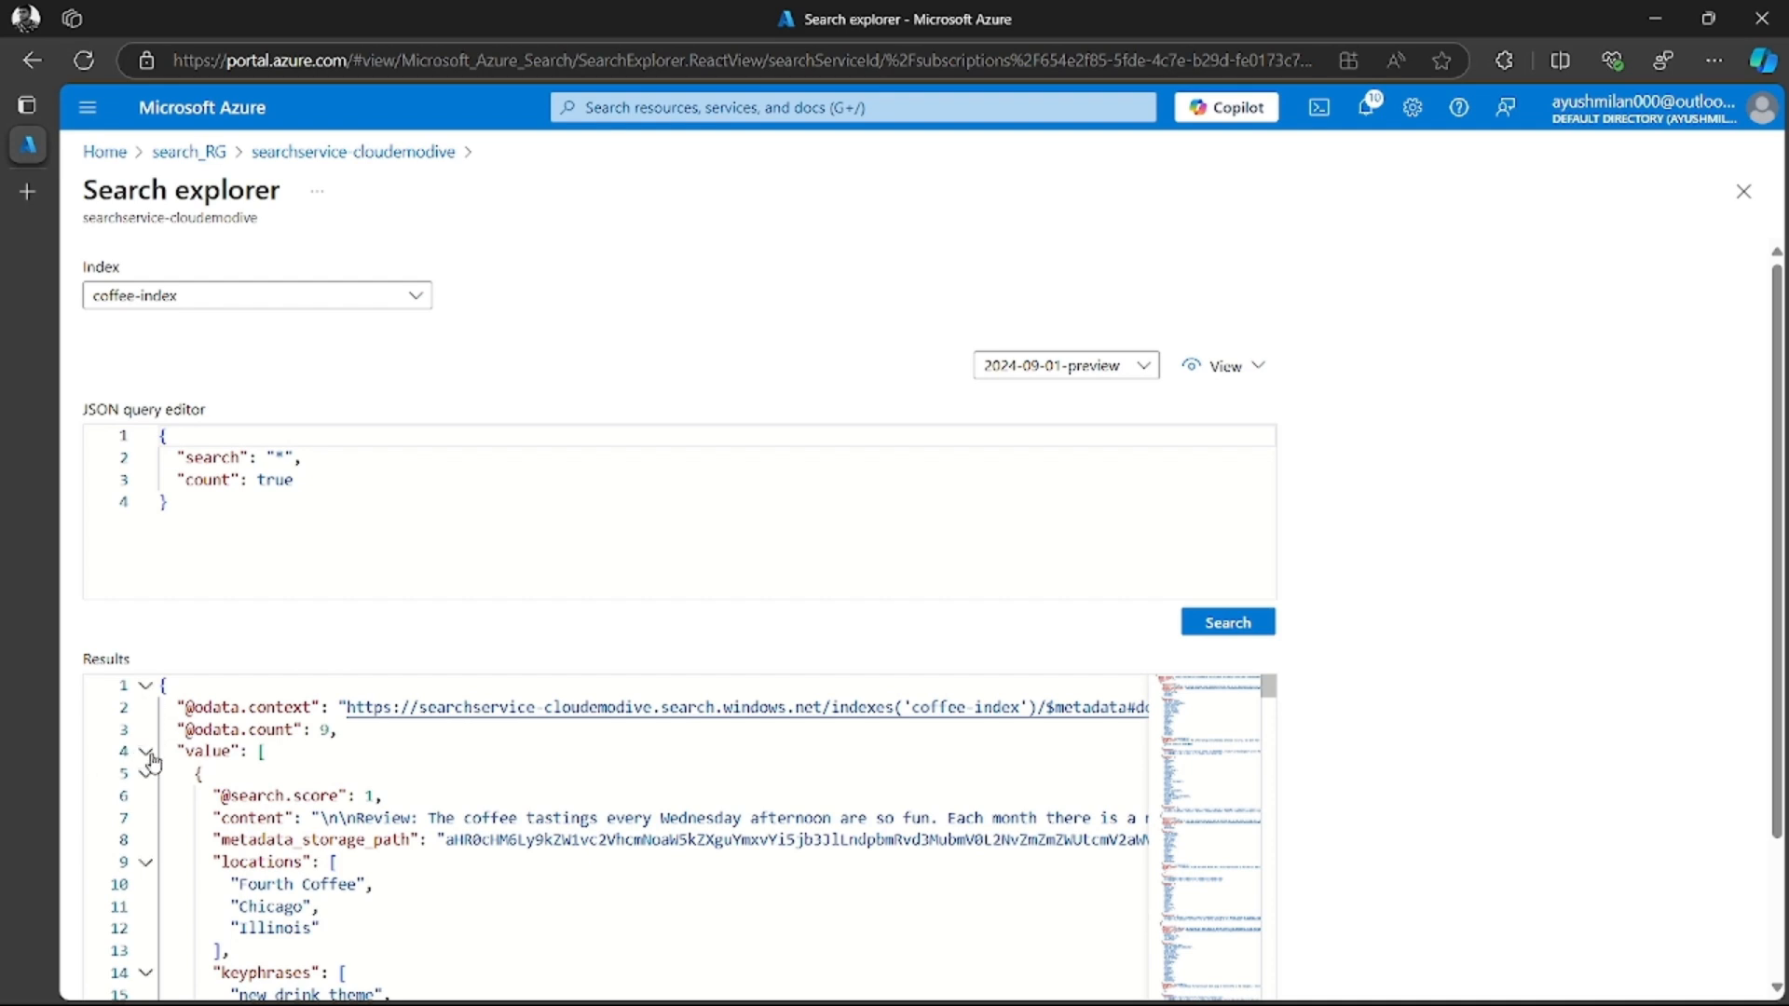
pyautogui.click(147, 753)
pyautogui.click(146, 753)
pyautogui.click(146, 773)
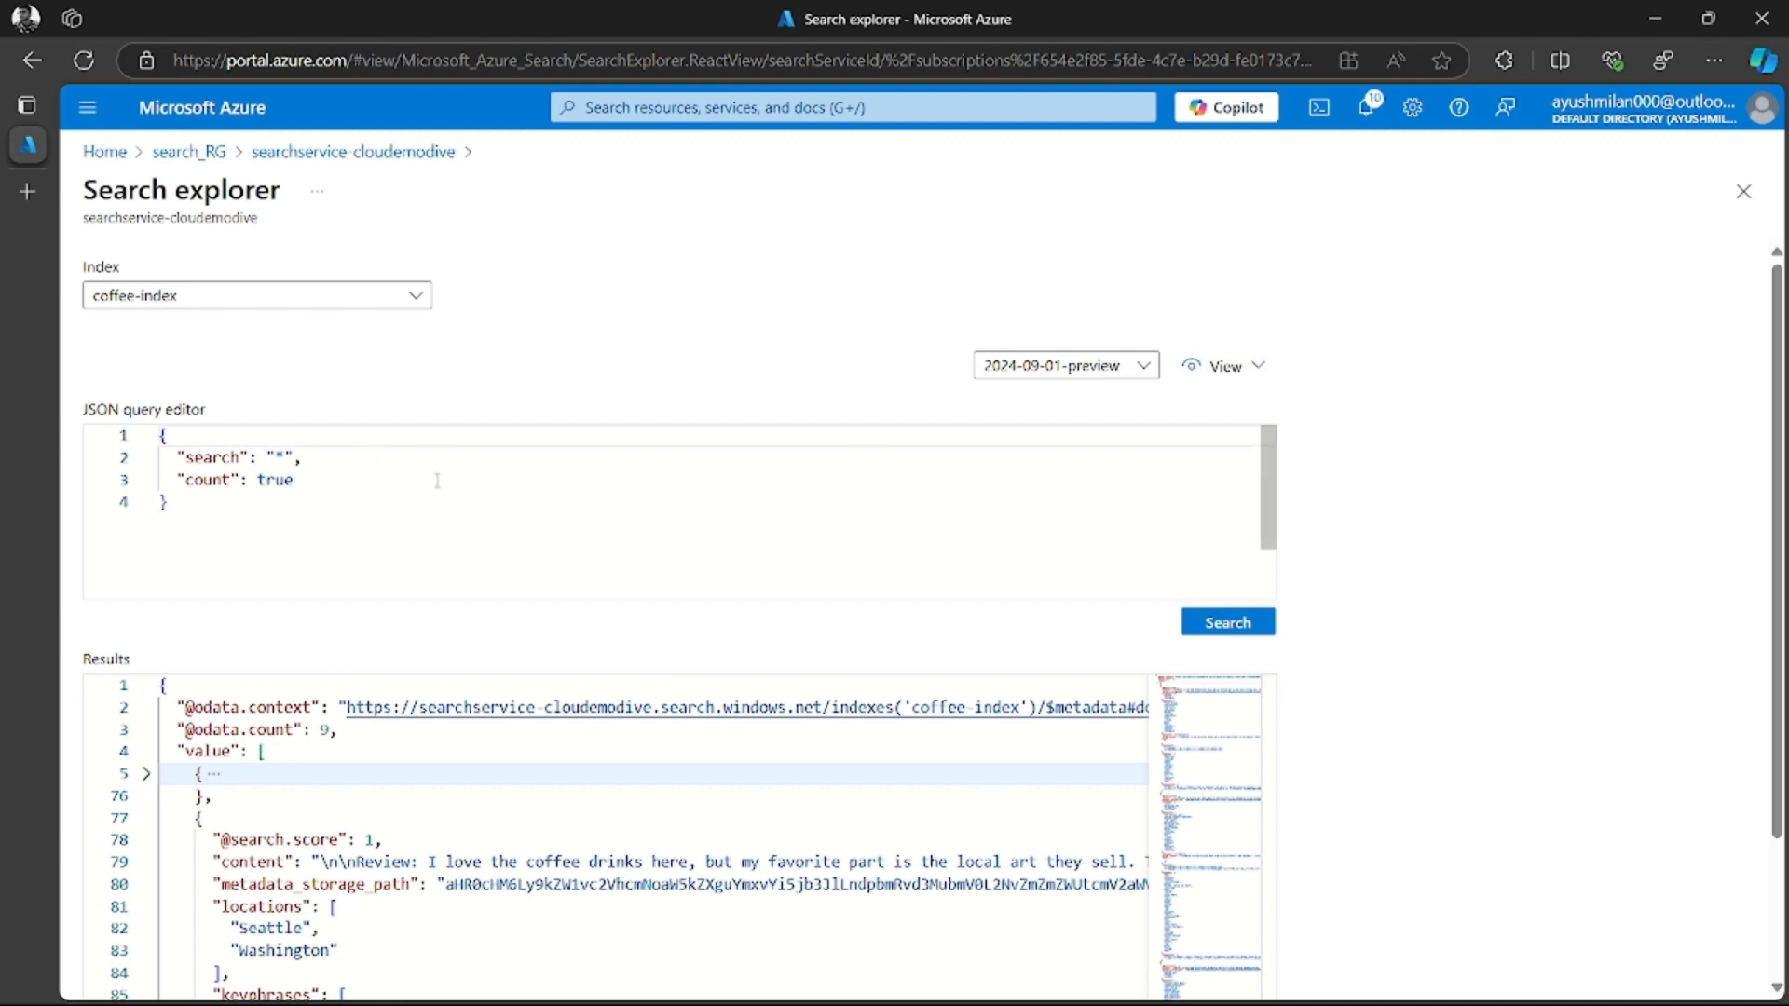
pyautogui.click(147, 773)
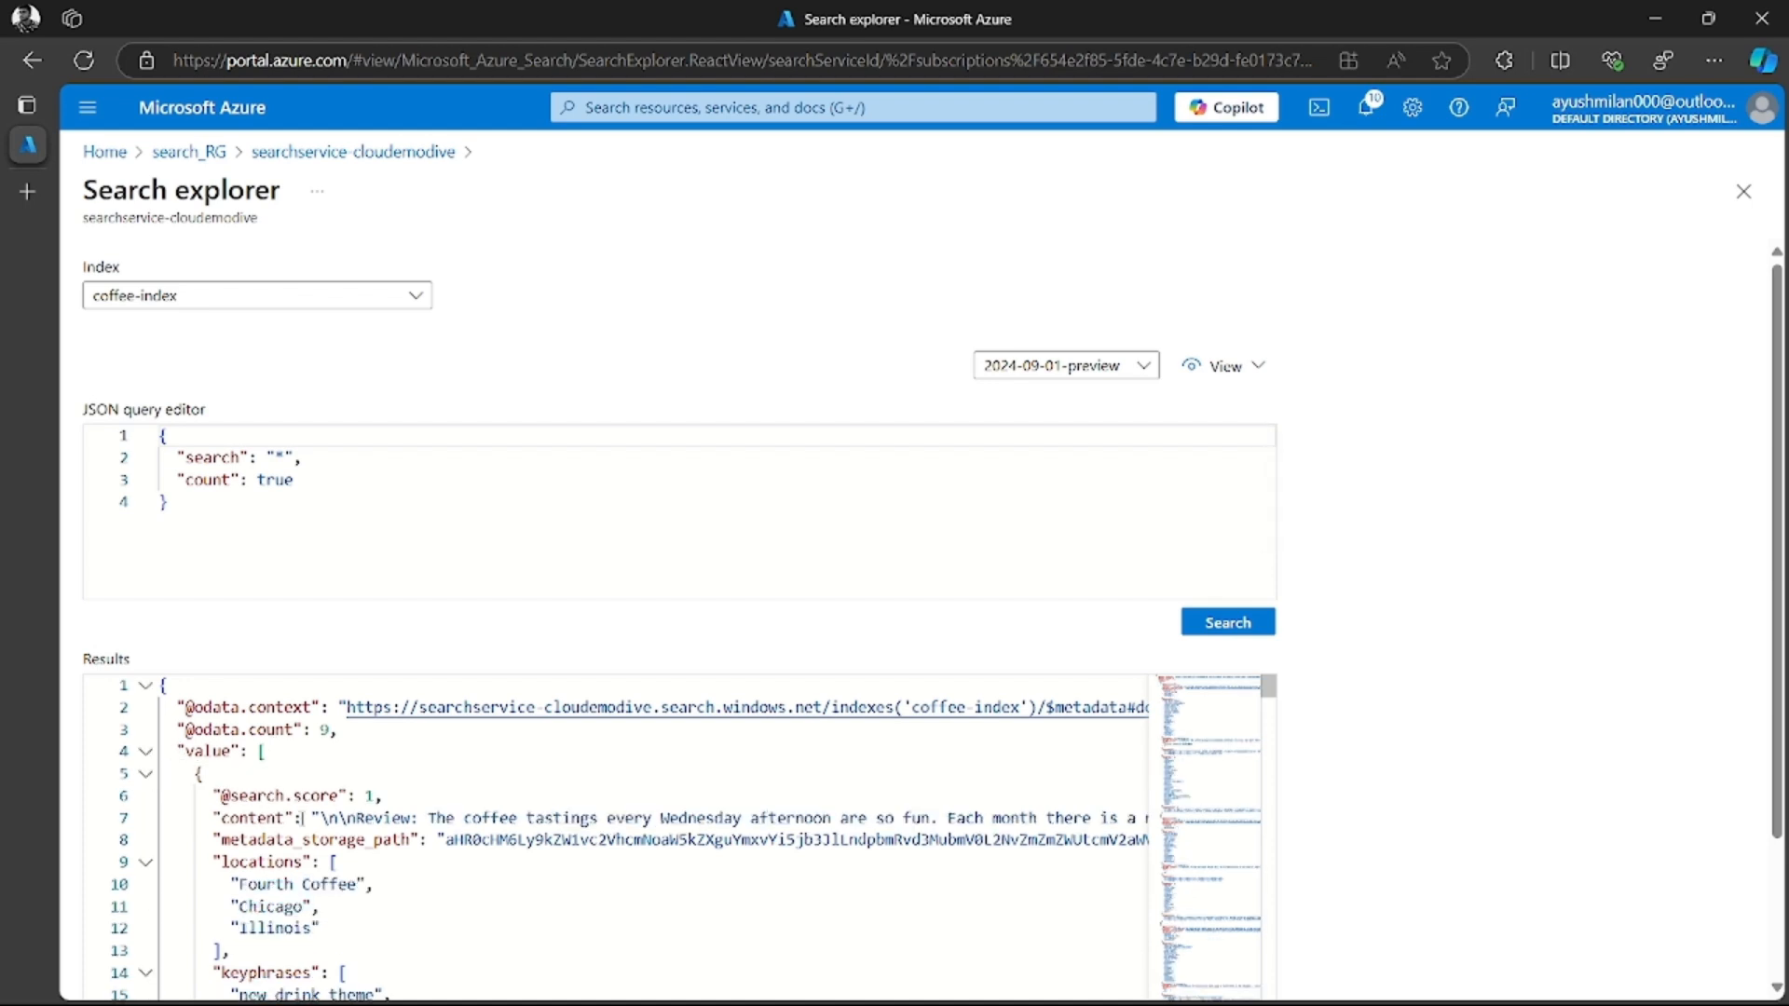
pyautogui.scroll(-2, 338, 841)
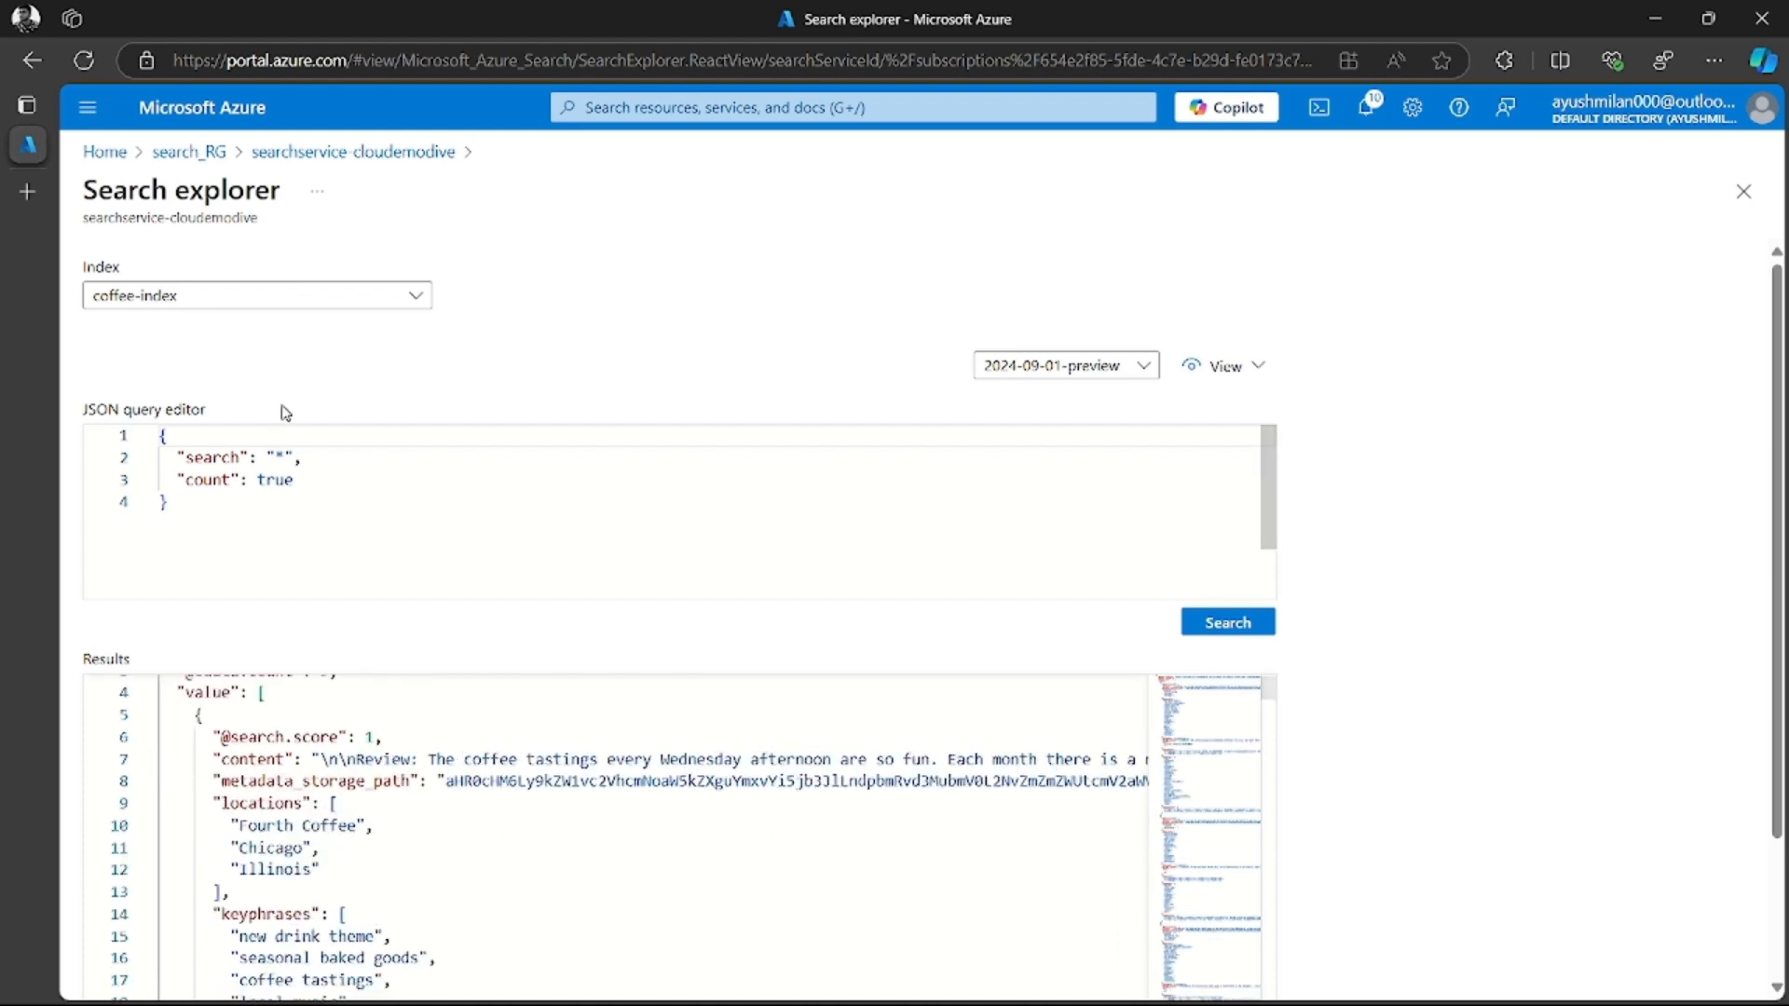
# Replace the wildcard search value with locations:'Chicago', reusing the locations field name from the results, and run the query
pyautogui.click(286, 456)
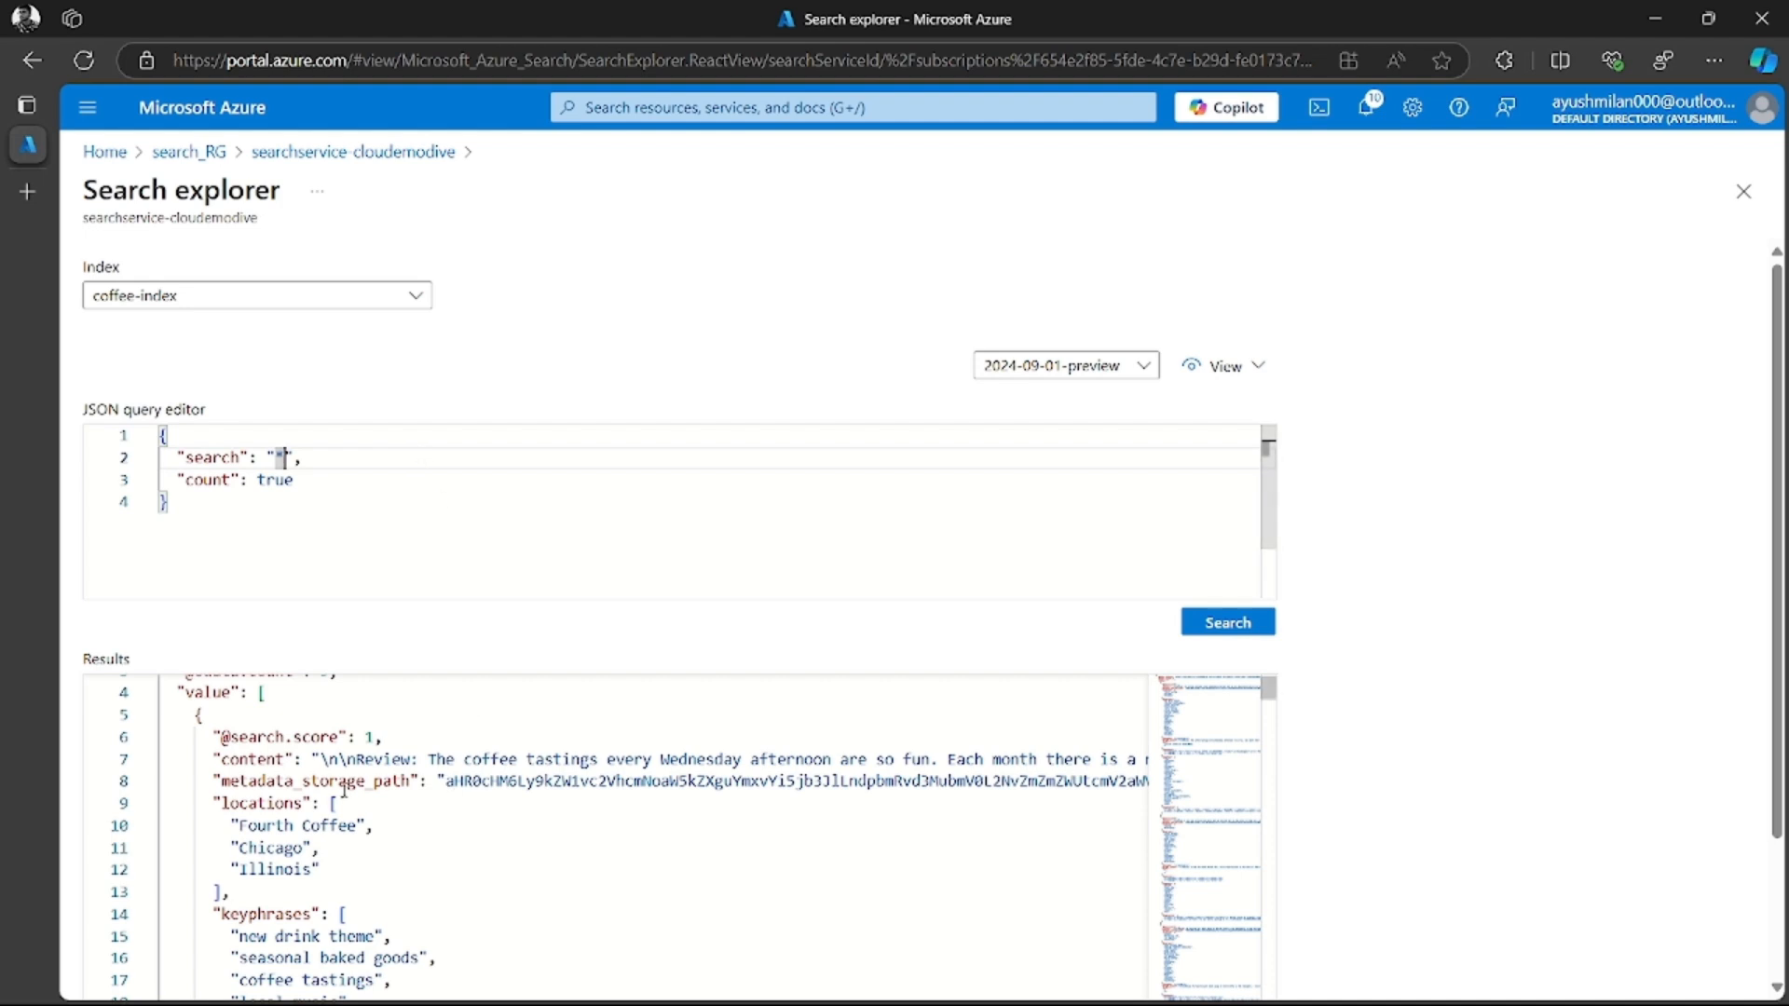
pyautogui.doubleClick(276, 802)
pyautogui.hotkey('ctrl', 'c')
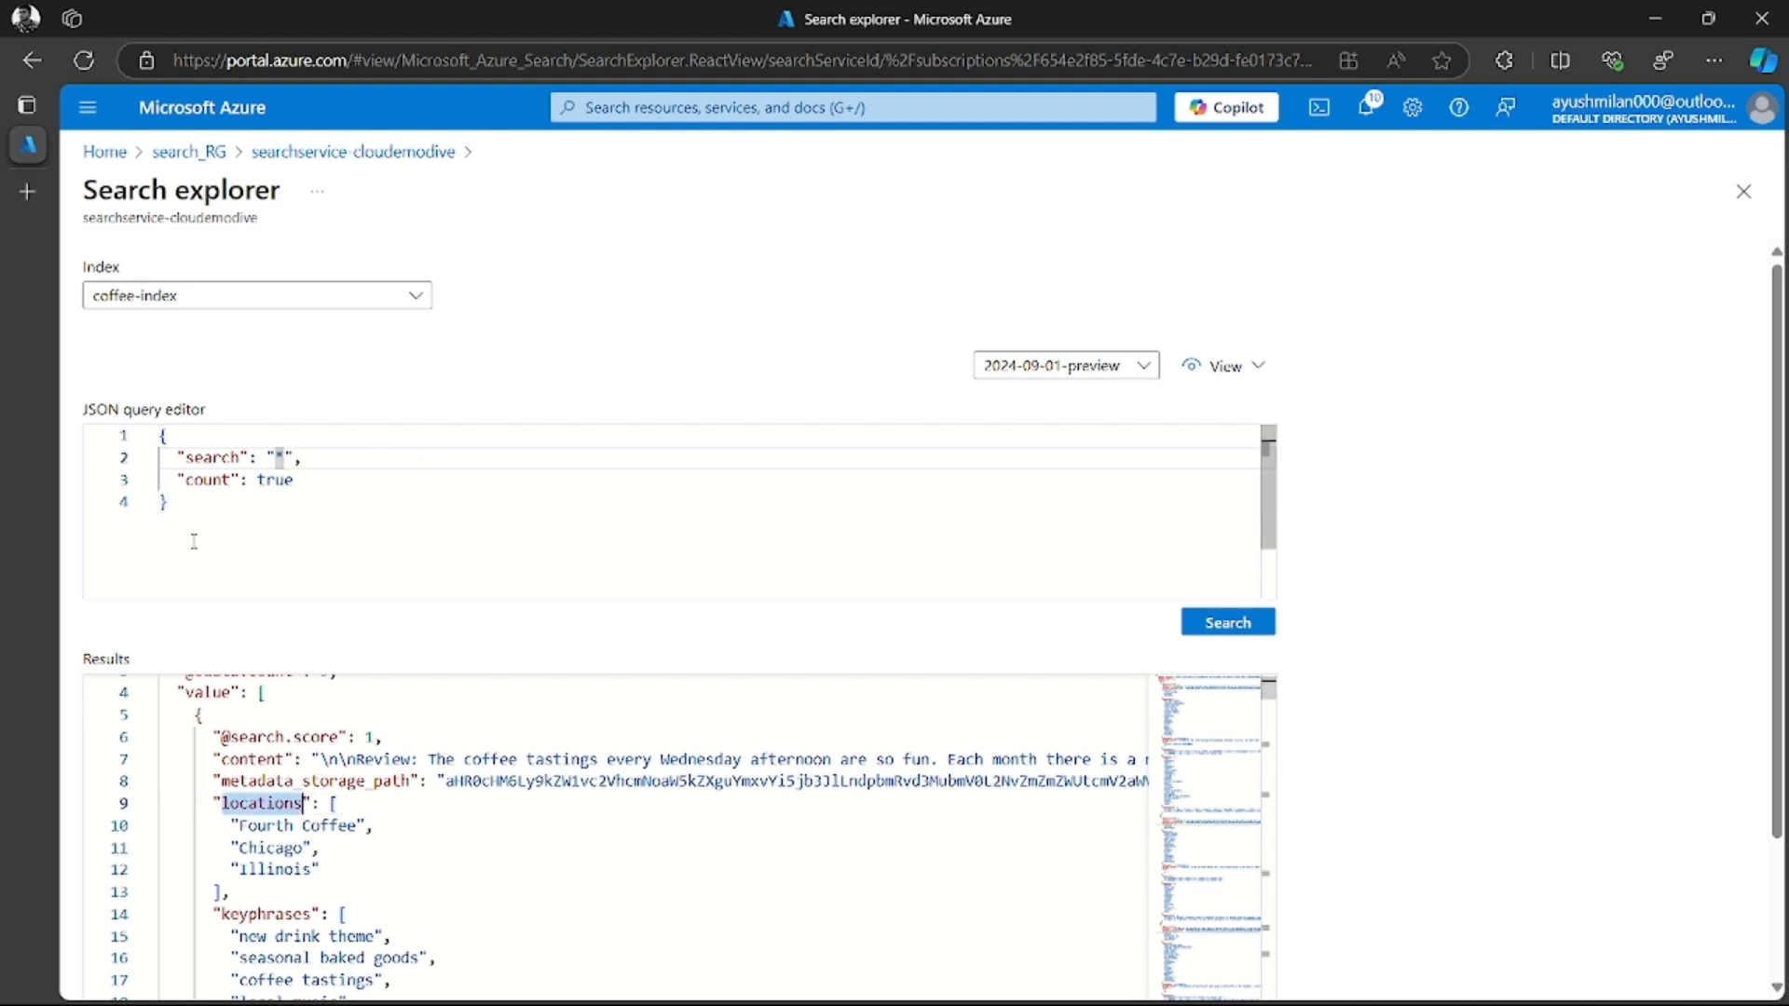
pyautogui.click(274, 502)
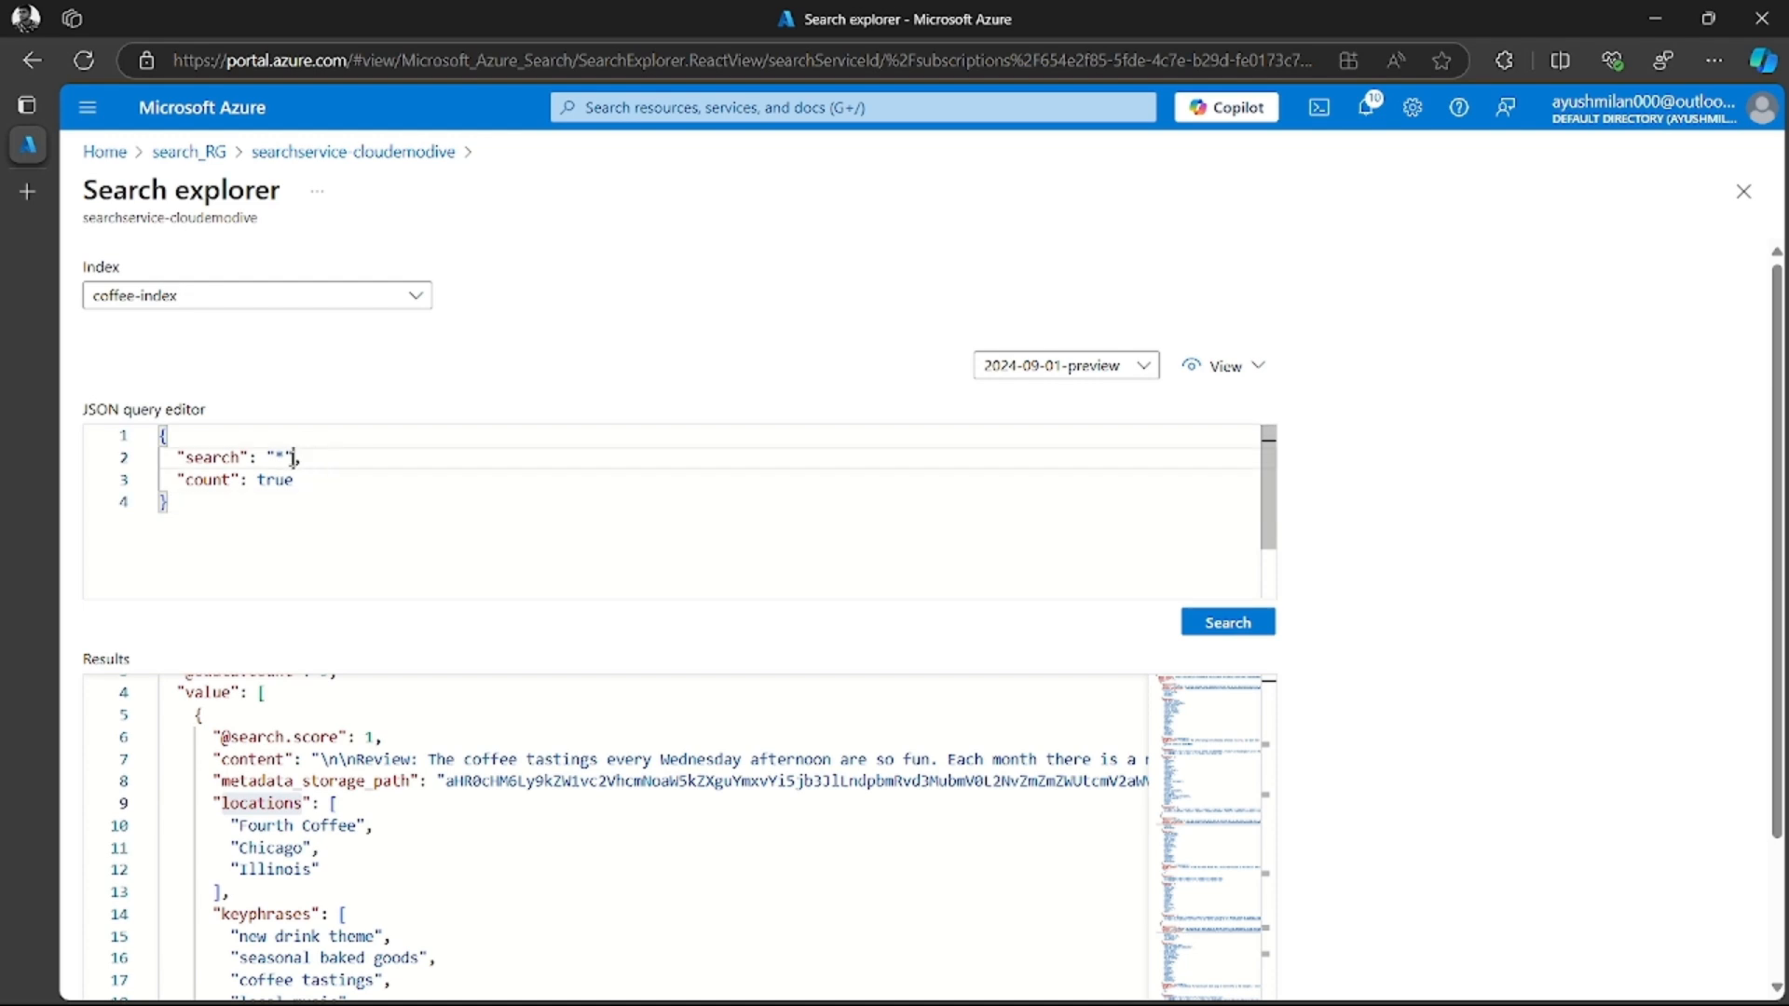
pyautogui.hotkey('ctrl', 'v')
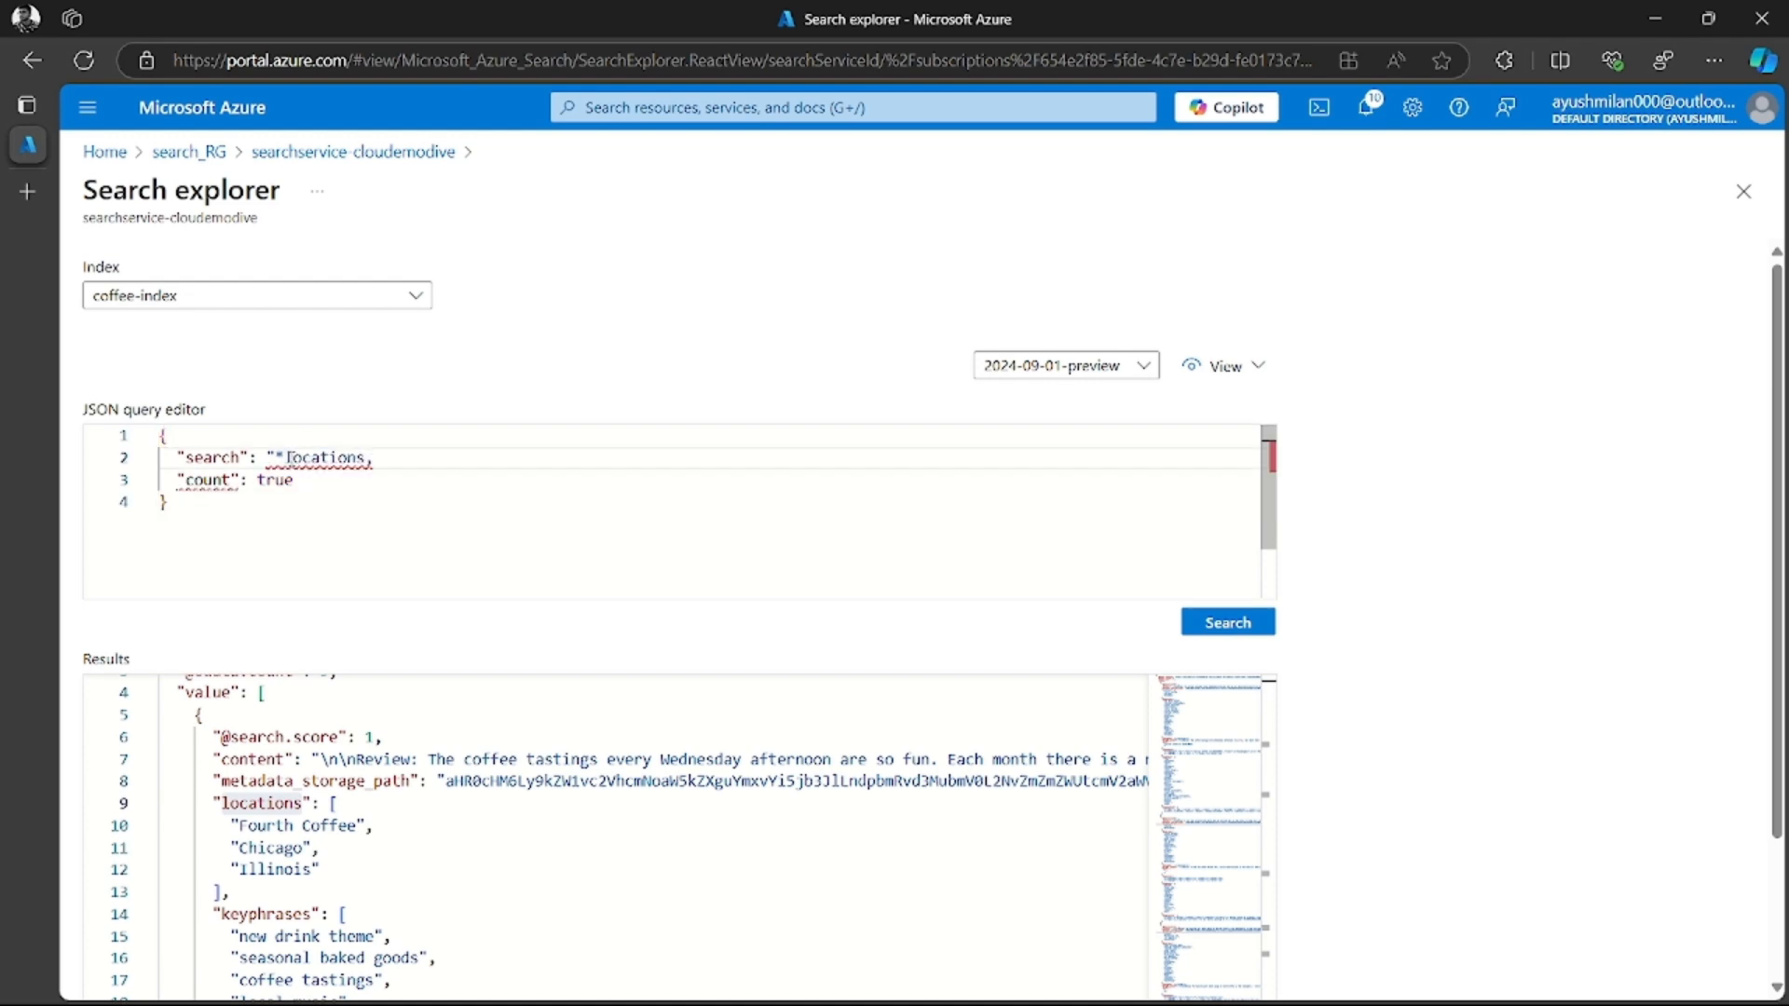
pyautogui.hotkey('ctrl', 'z')
pyautogui.hotkey('ctrl', 'z')
pyautogui.press('BackSpace')
pyautogui.press('BackSpace')
pyautogui.hotkey('ctrl', 'v')
pyautogui.write(': "locations:\'Chicag')
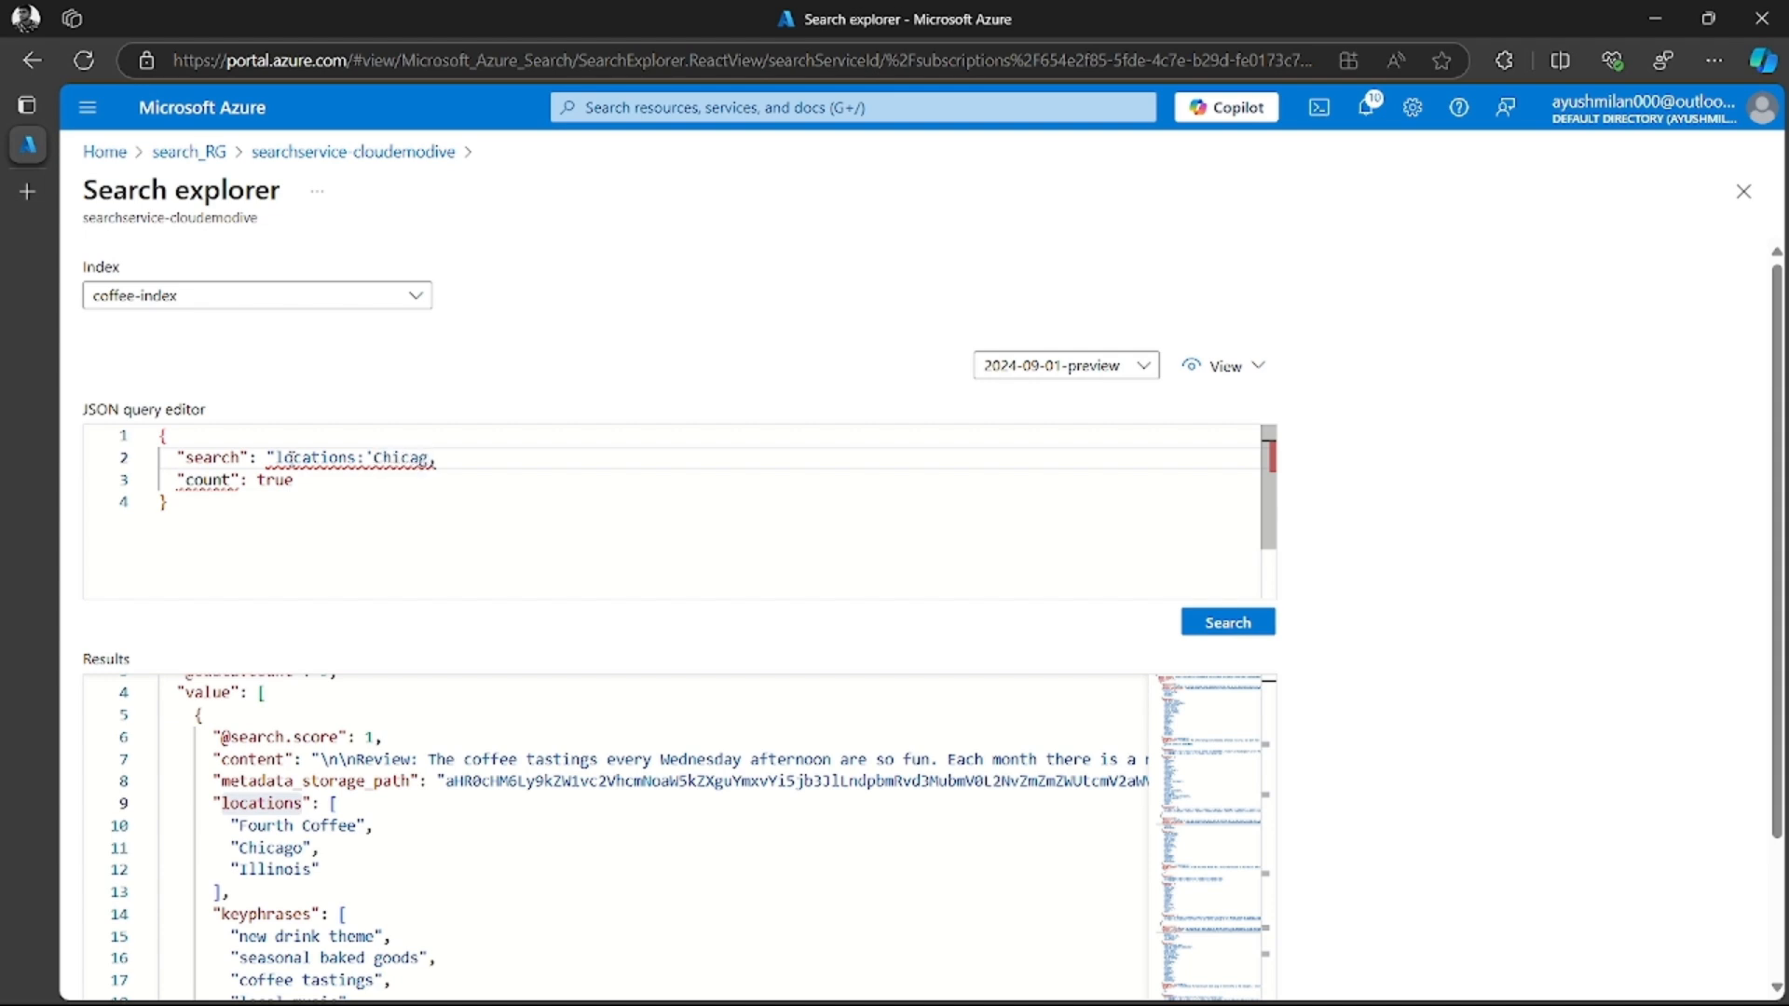
pyautogui.write('o\'",')
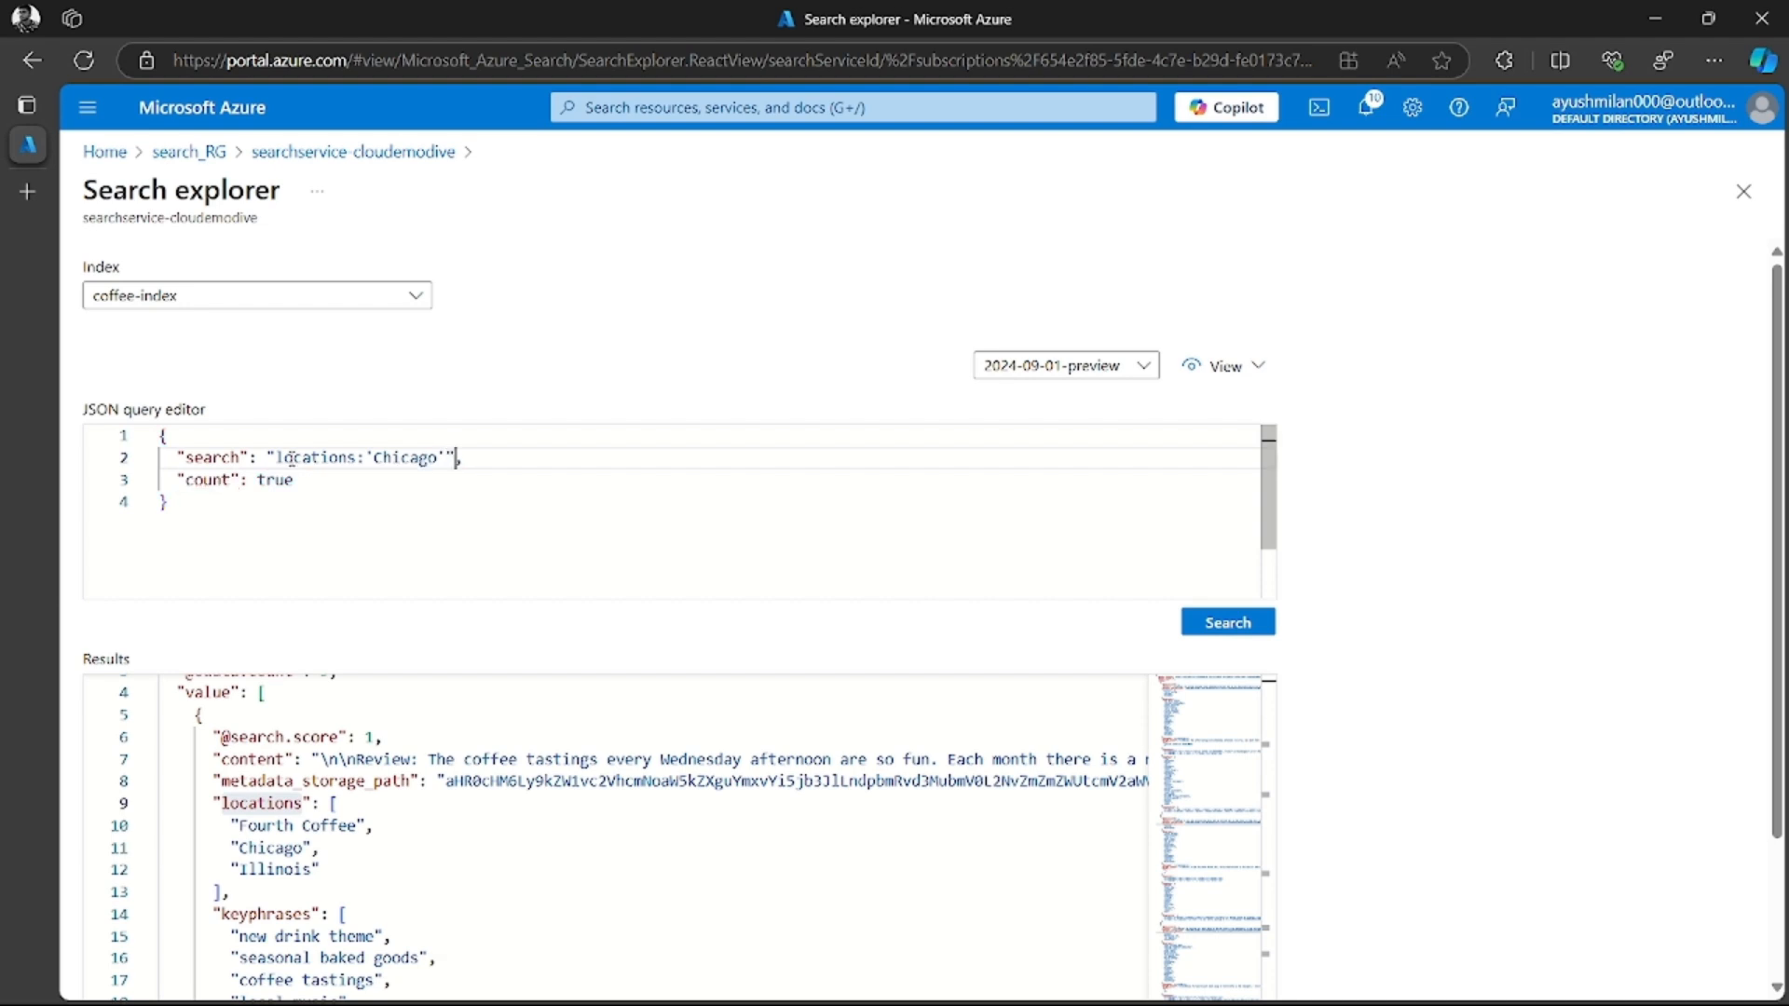
pyautogui.click(1231, 631)
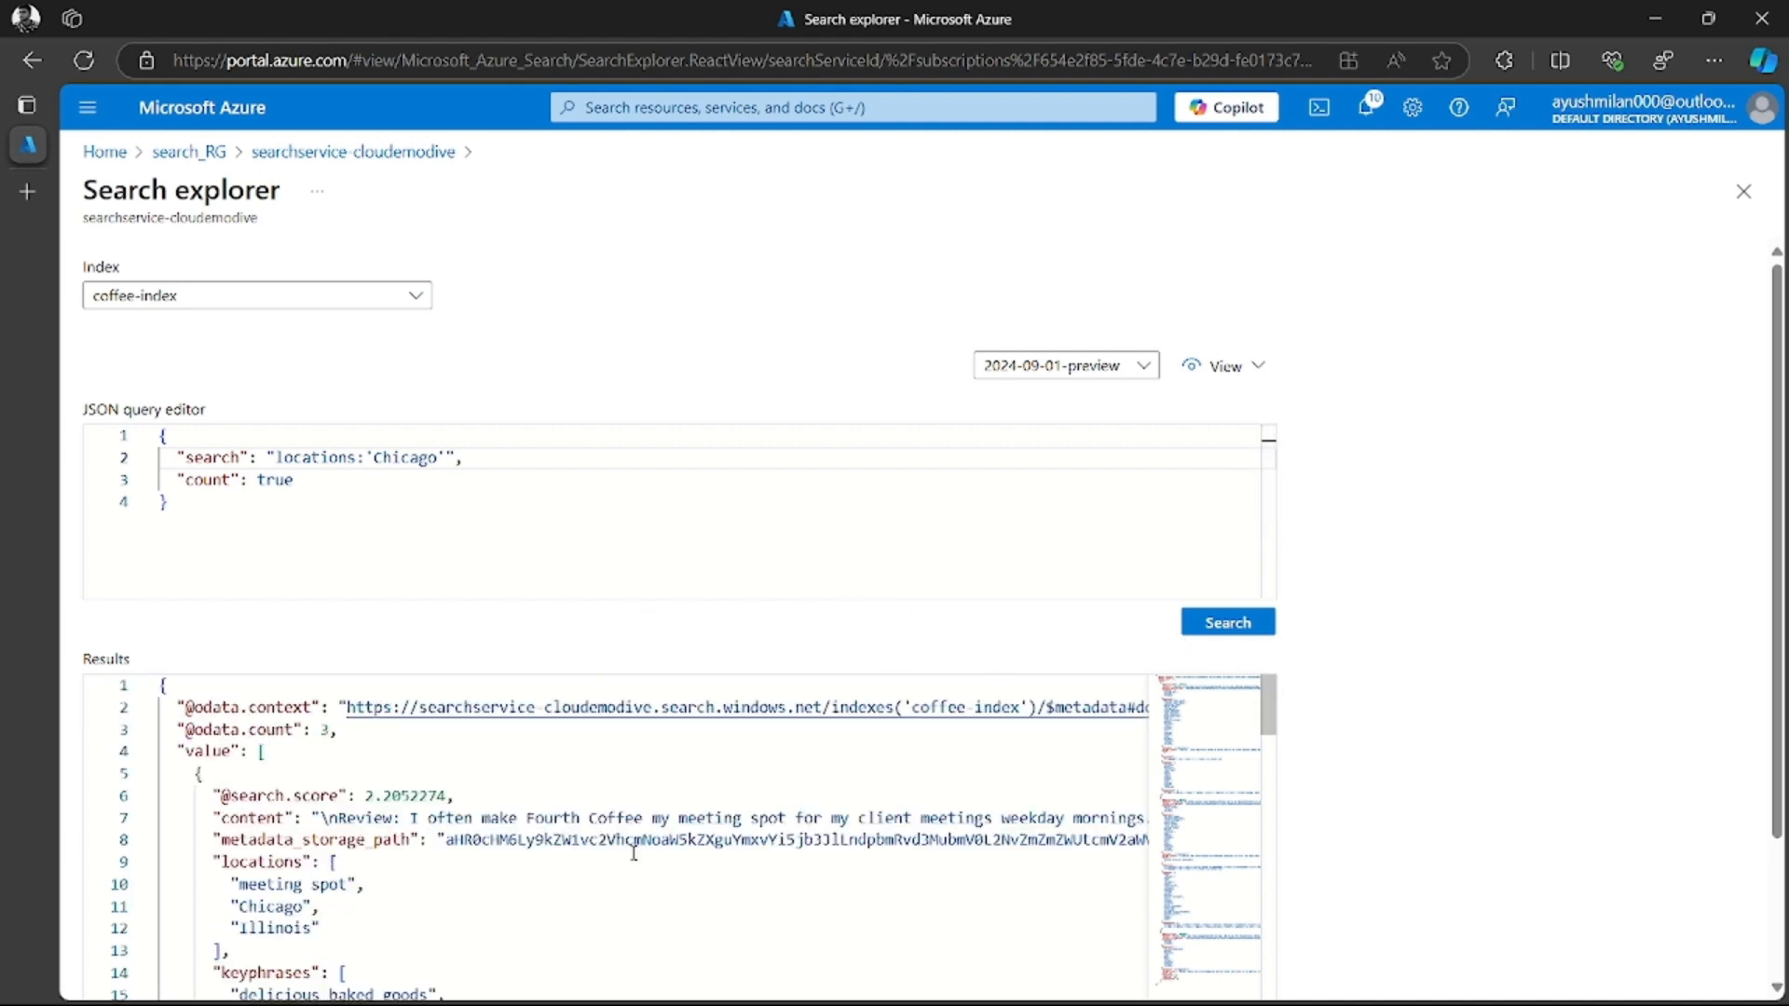
pyautogui.scroll(-1, 546, 809)
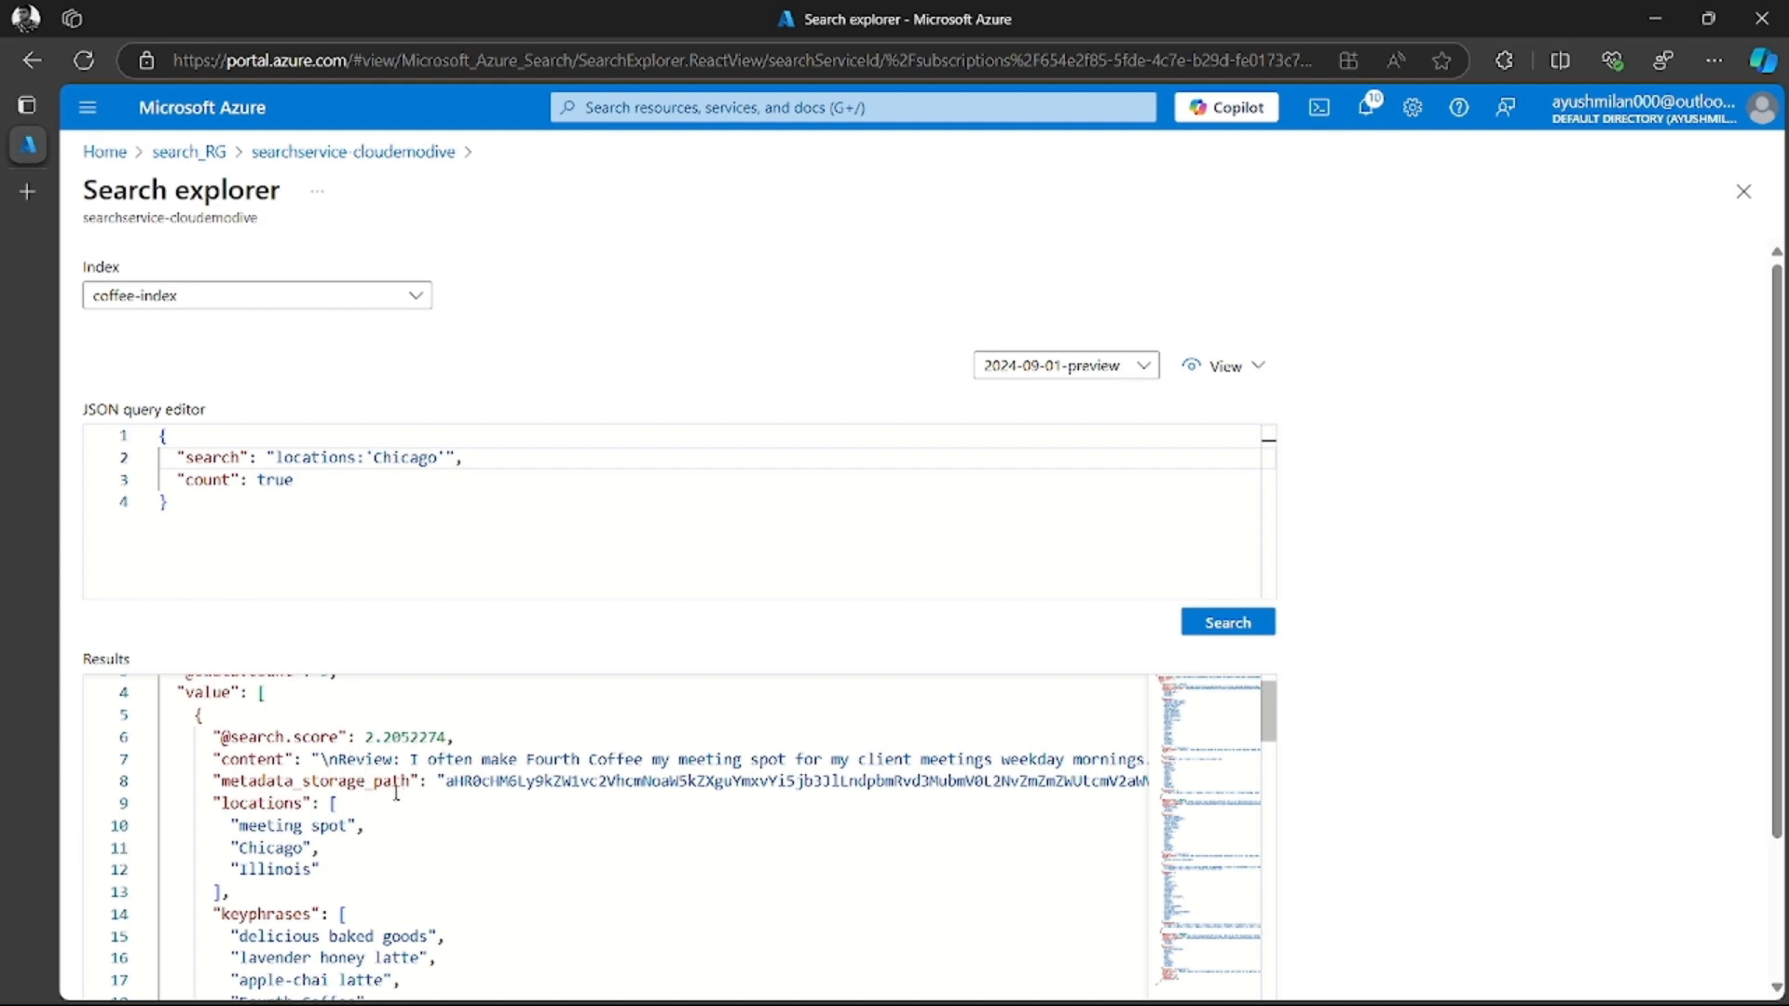
pyautogui.scroll(-3, 396, 791)
pyautogui.scroll(3, 203, 774)
pyautogui.click(146, 715)
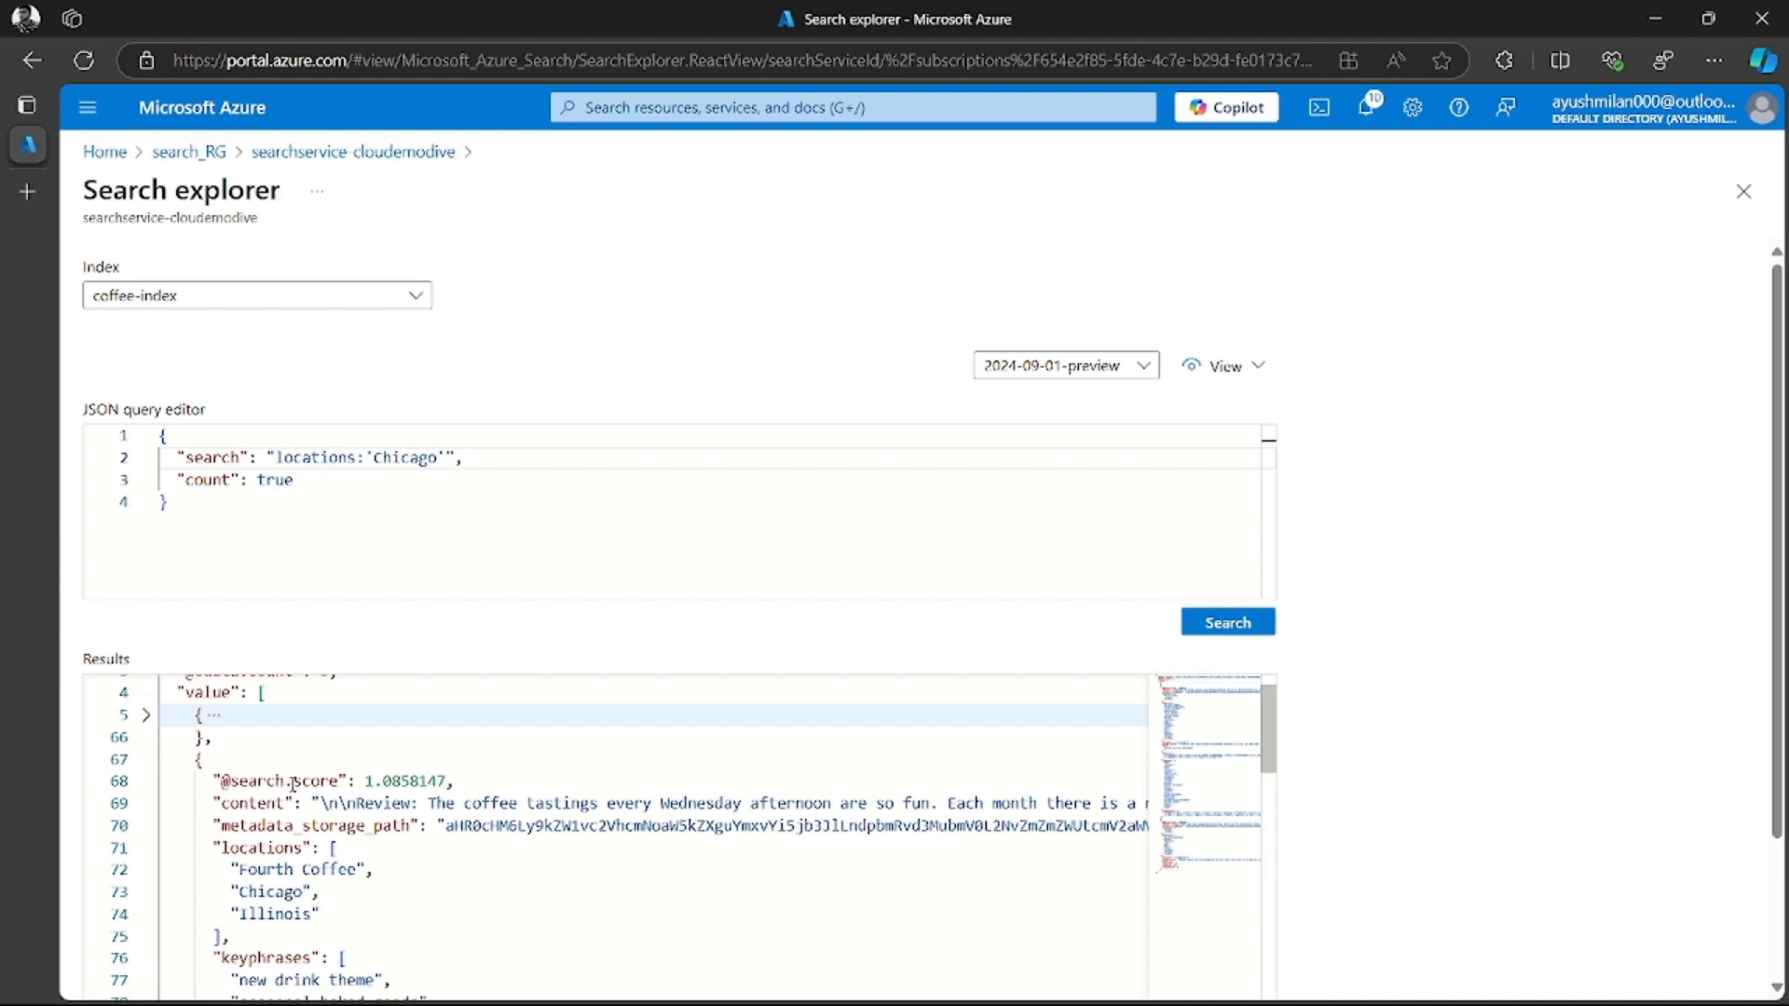
pyautogui.click(146, 759)
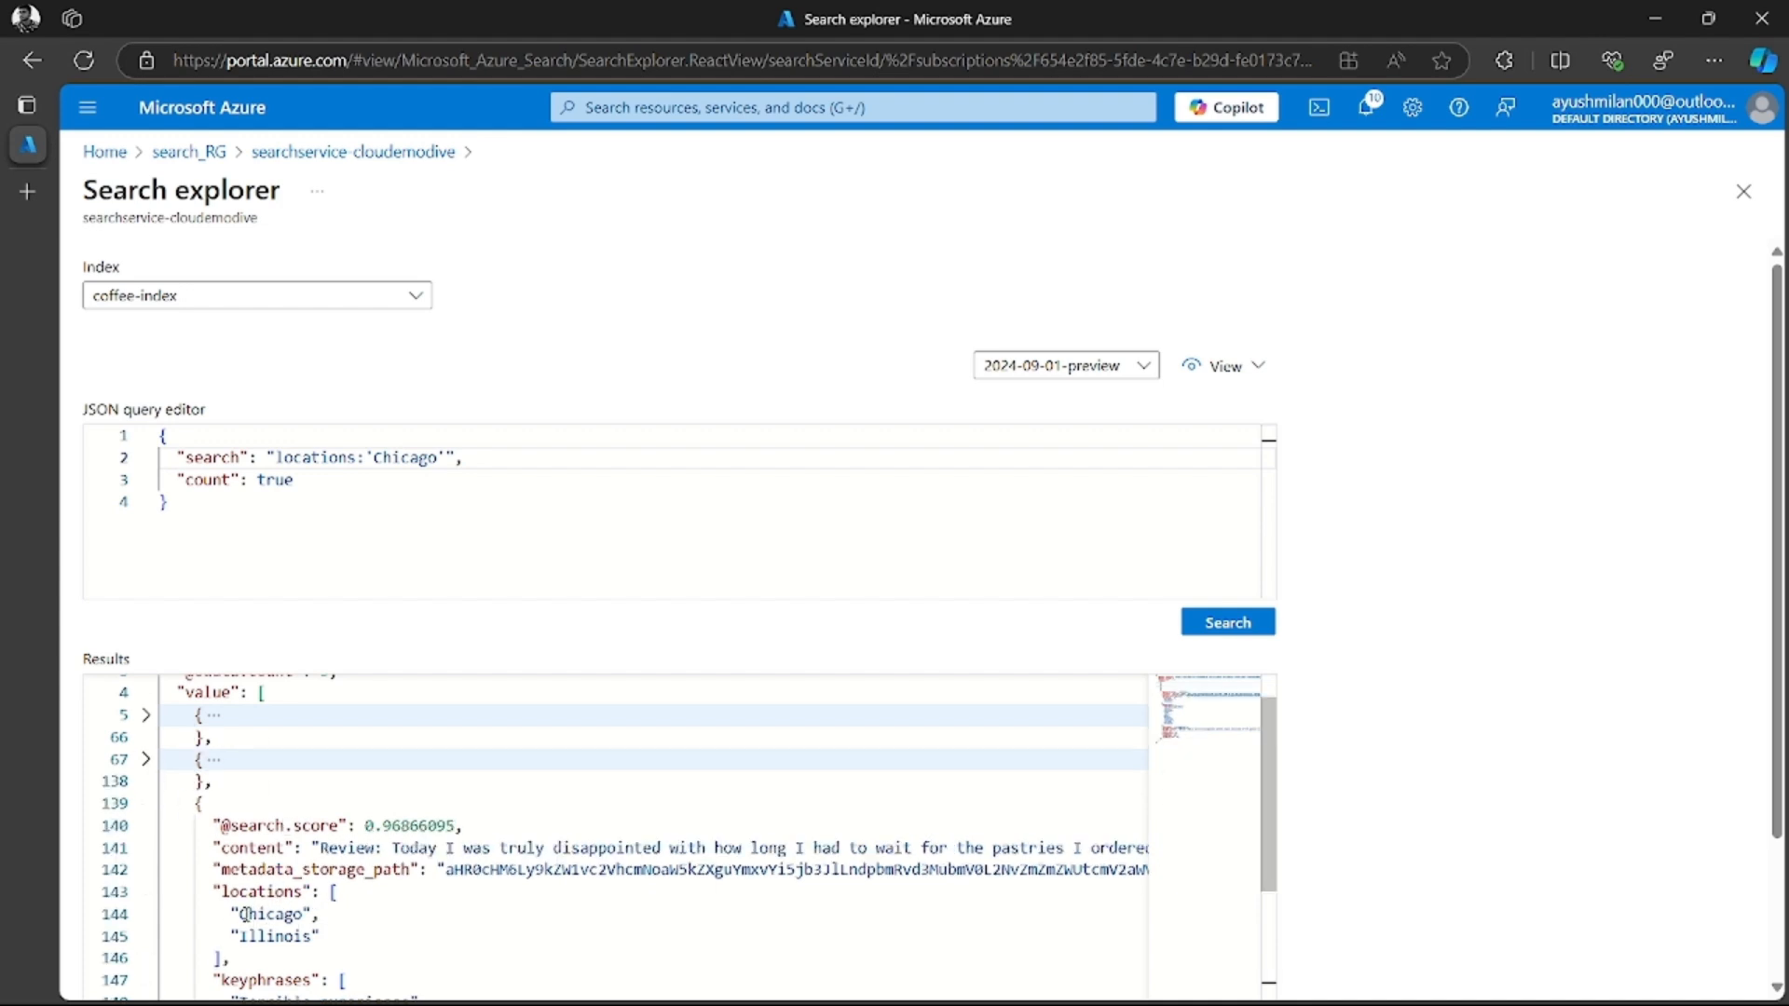
pyautogui.click(146, 803)
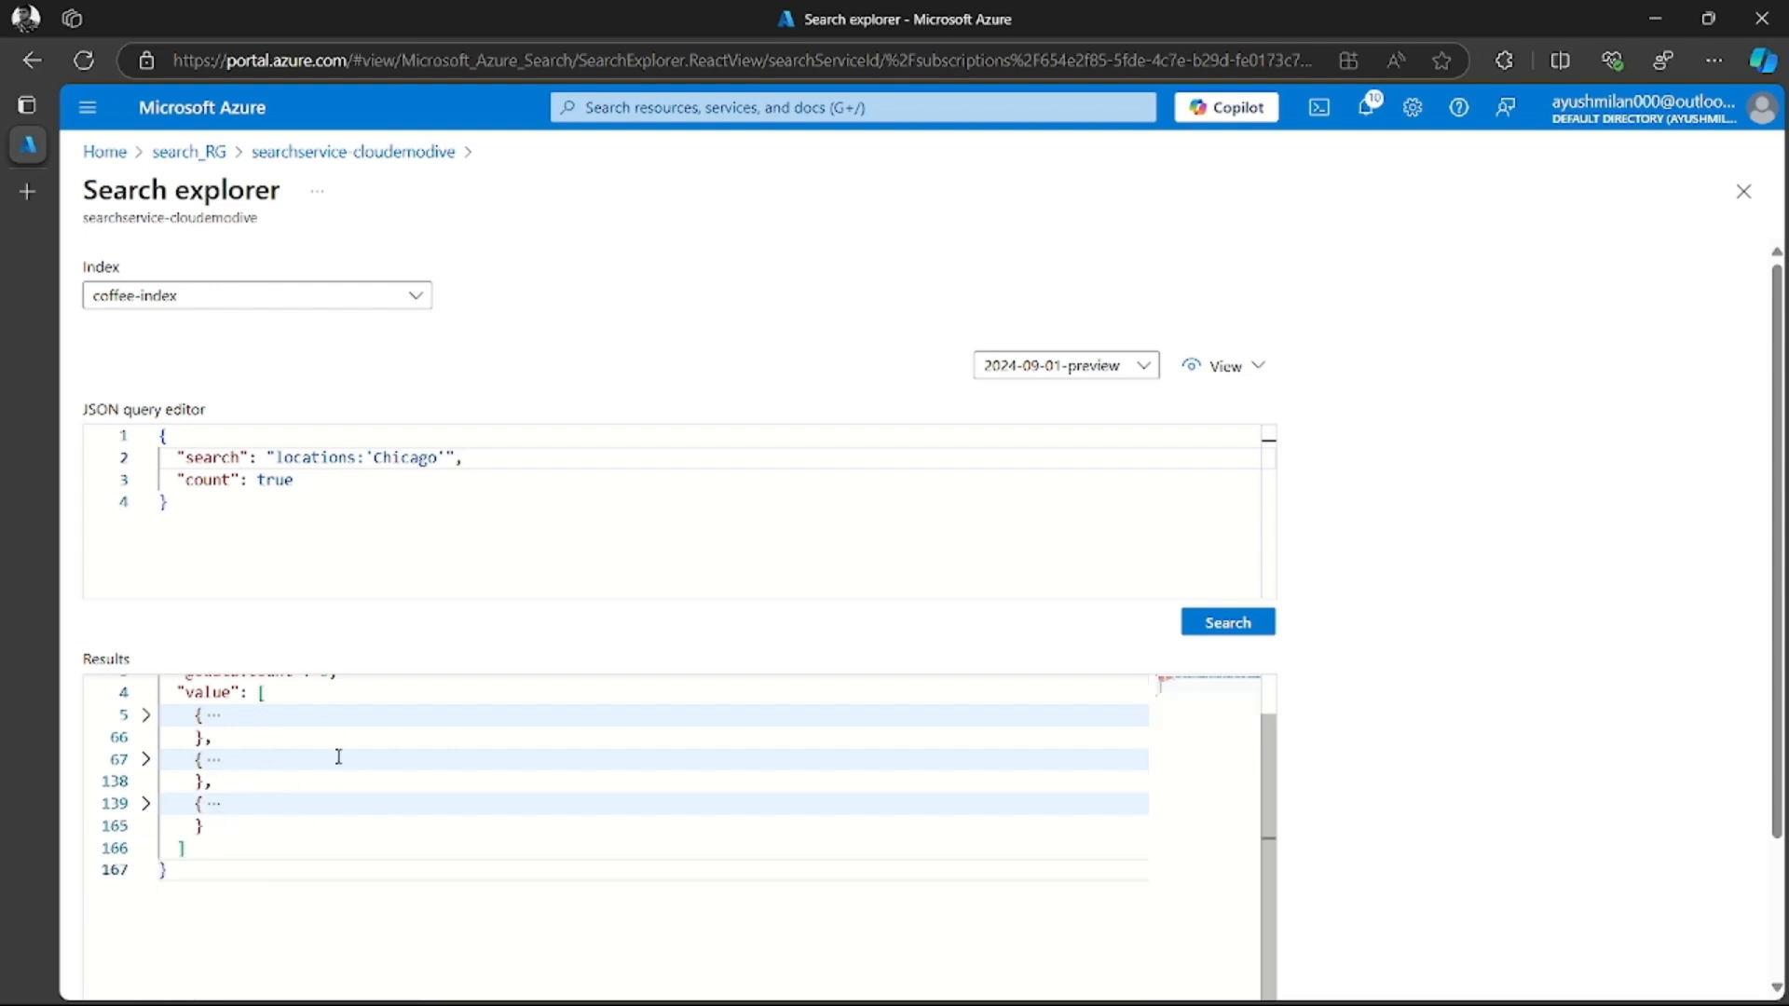
pyautogui.scroll(1, 353, 757)
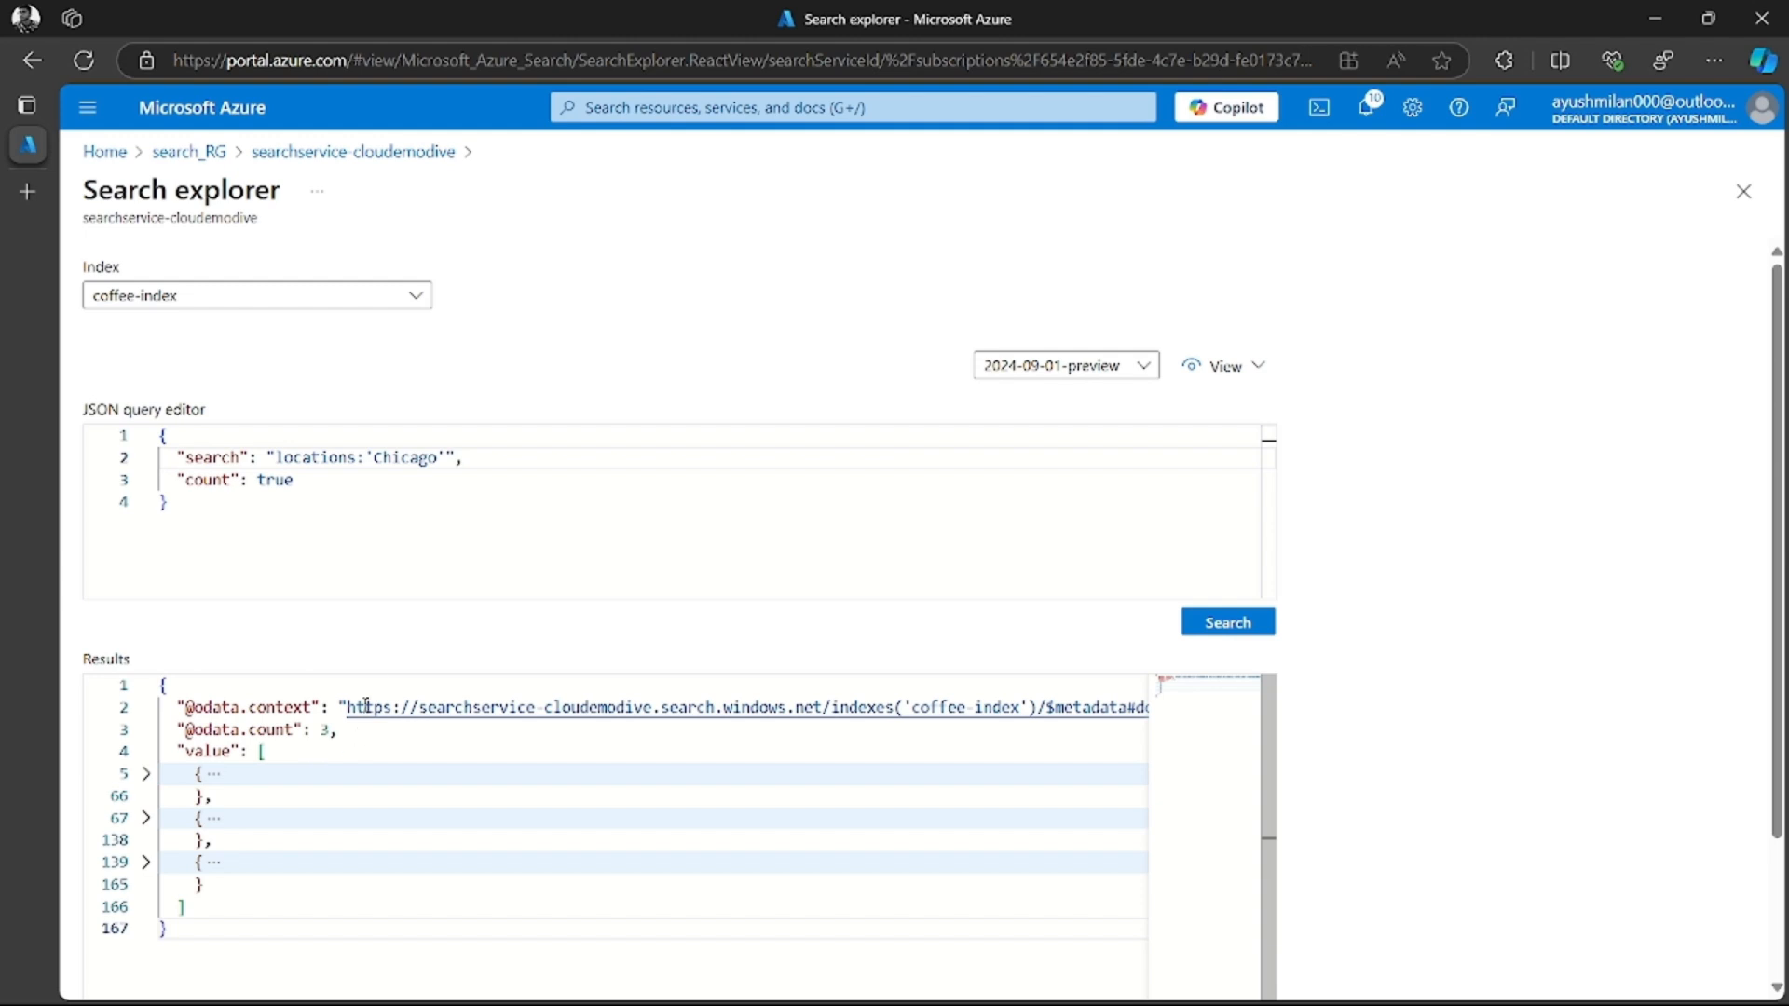
pyautogui.doubleClick(324, 730)
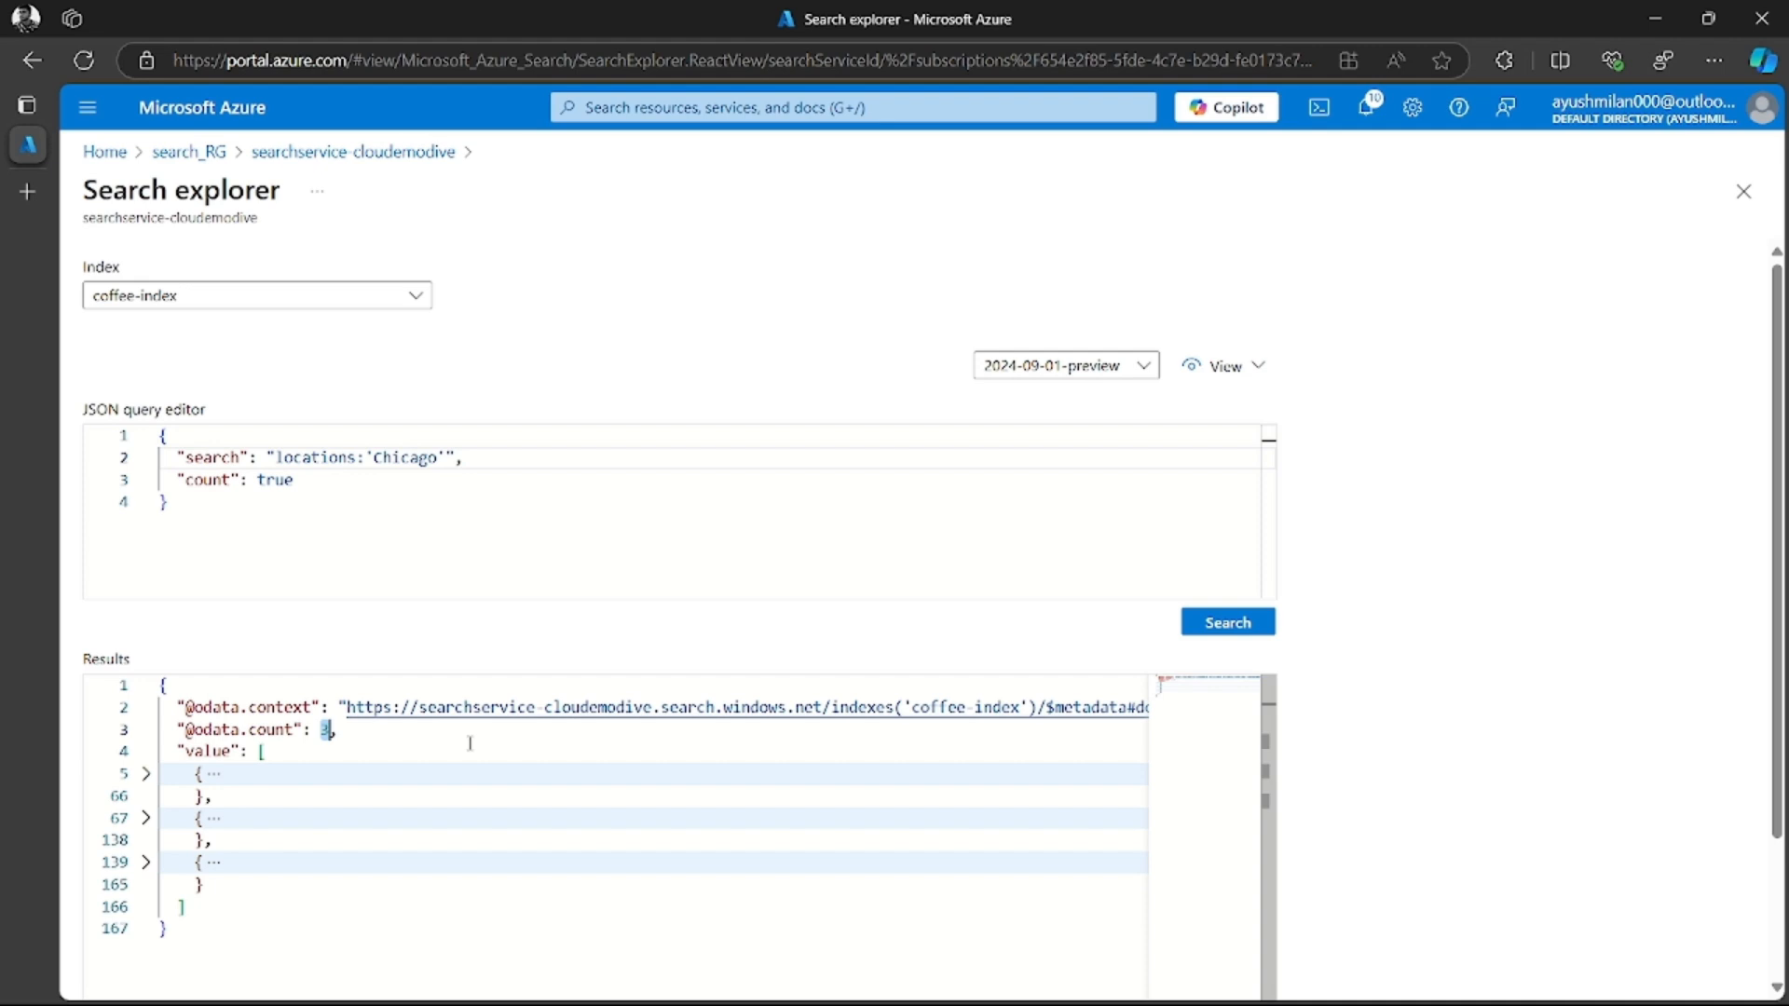
# Change the search value to sentiment:'negative', copying the sentiment field name from the unfolded first result, and run the query
pyautogui.scroll(-1, 667, 730)
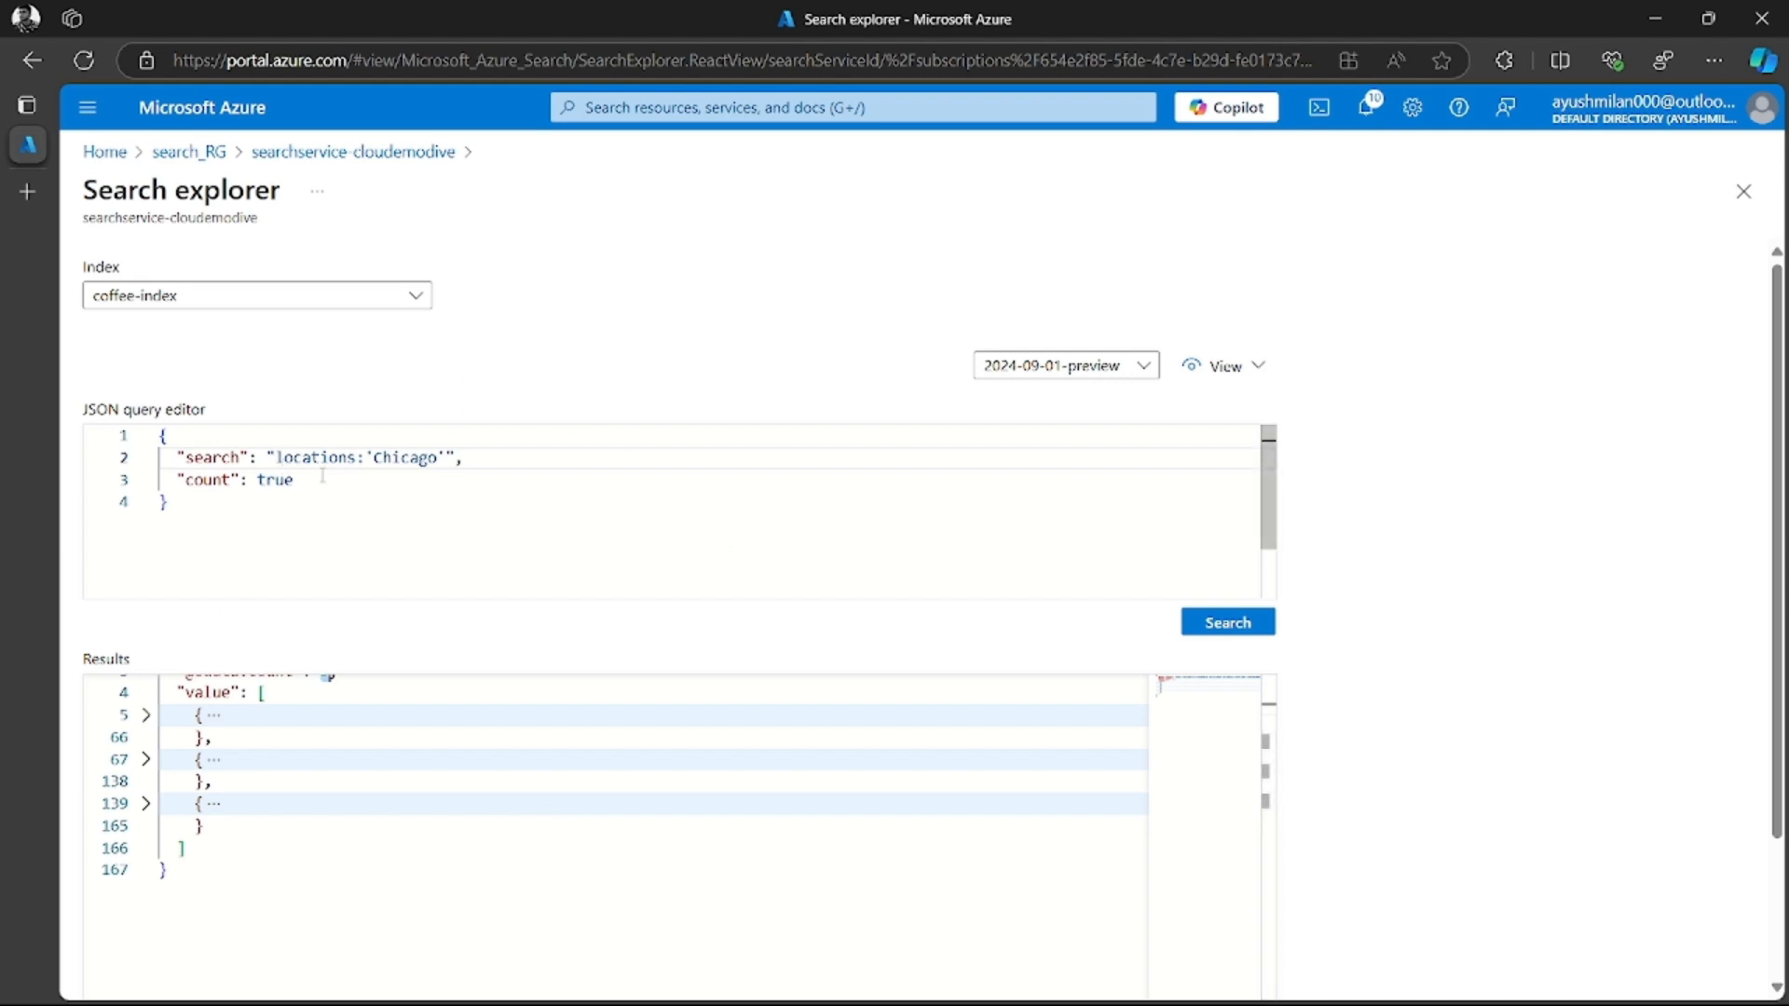
pyautogui.click(145, 714)
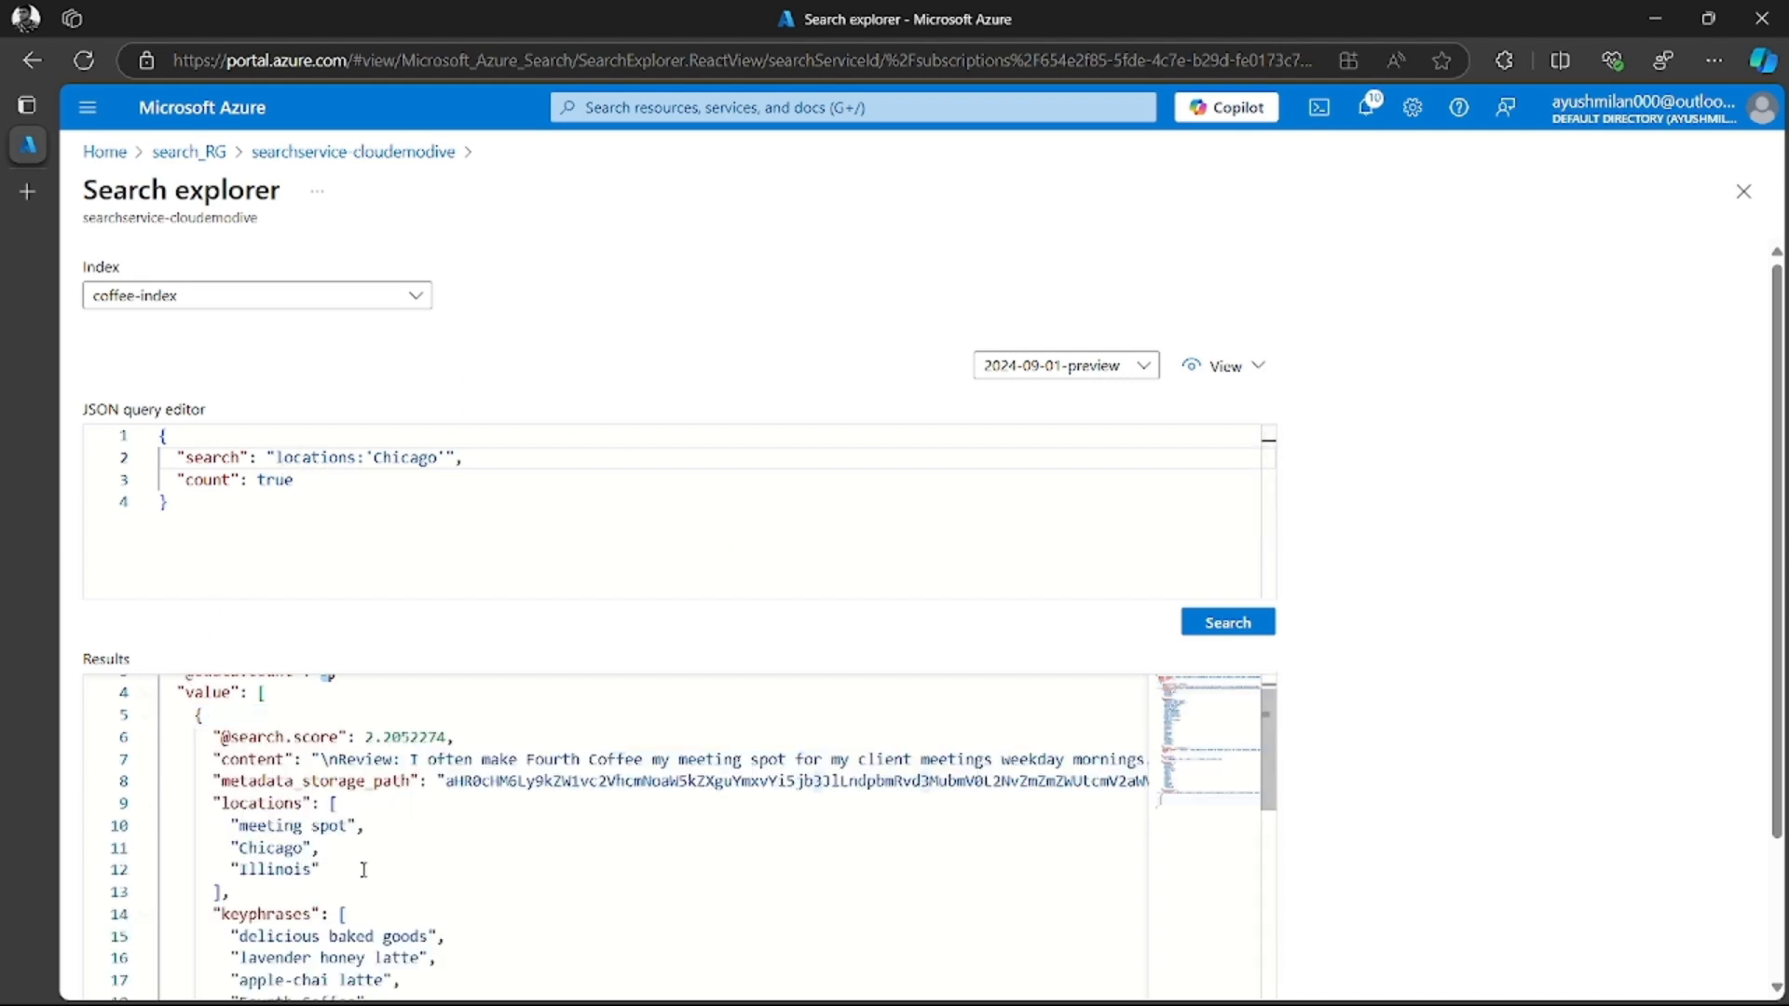
pyautogui.scroll(-2, 364, 871)
pyautogui.scroll(3, 363, 871)
pyautogui.scroll(-10, 364, 871)
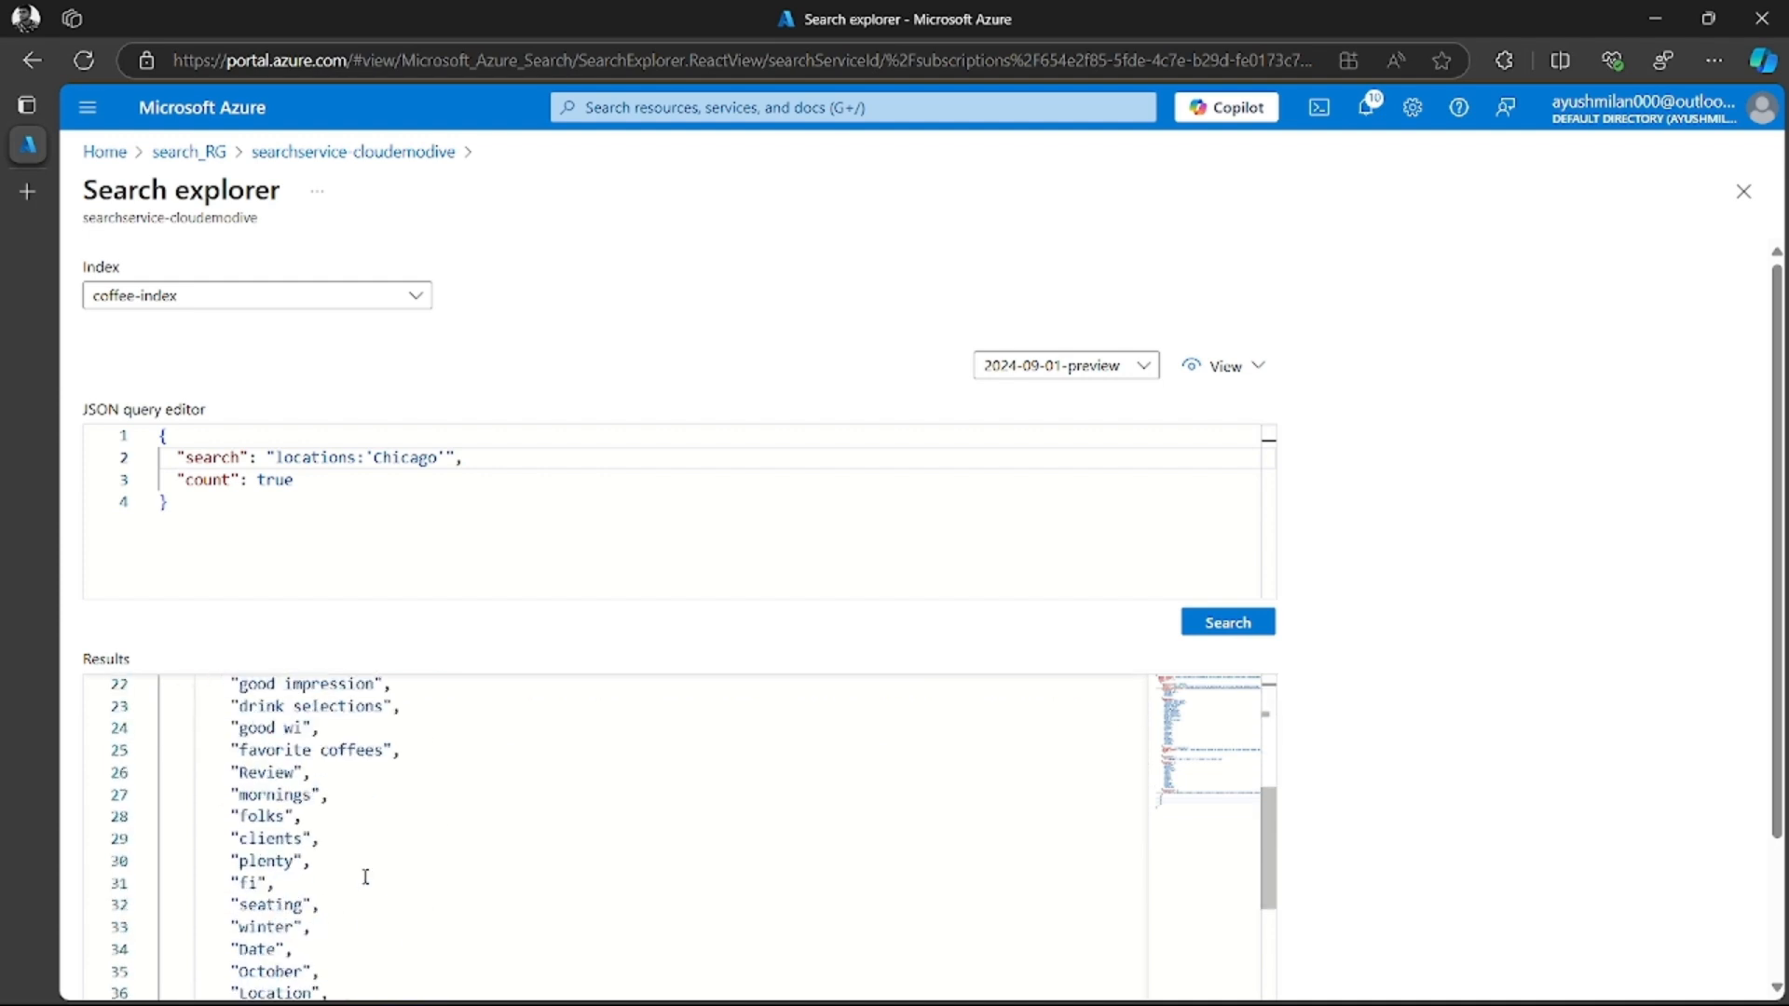
pyautogui.doubleClick(275, 792)
pyautogui.hotkey('ctrl', 'c')
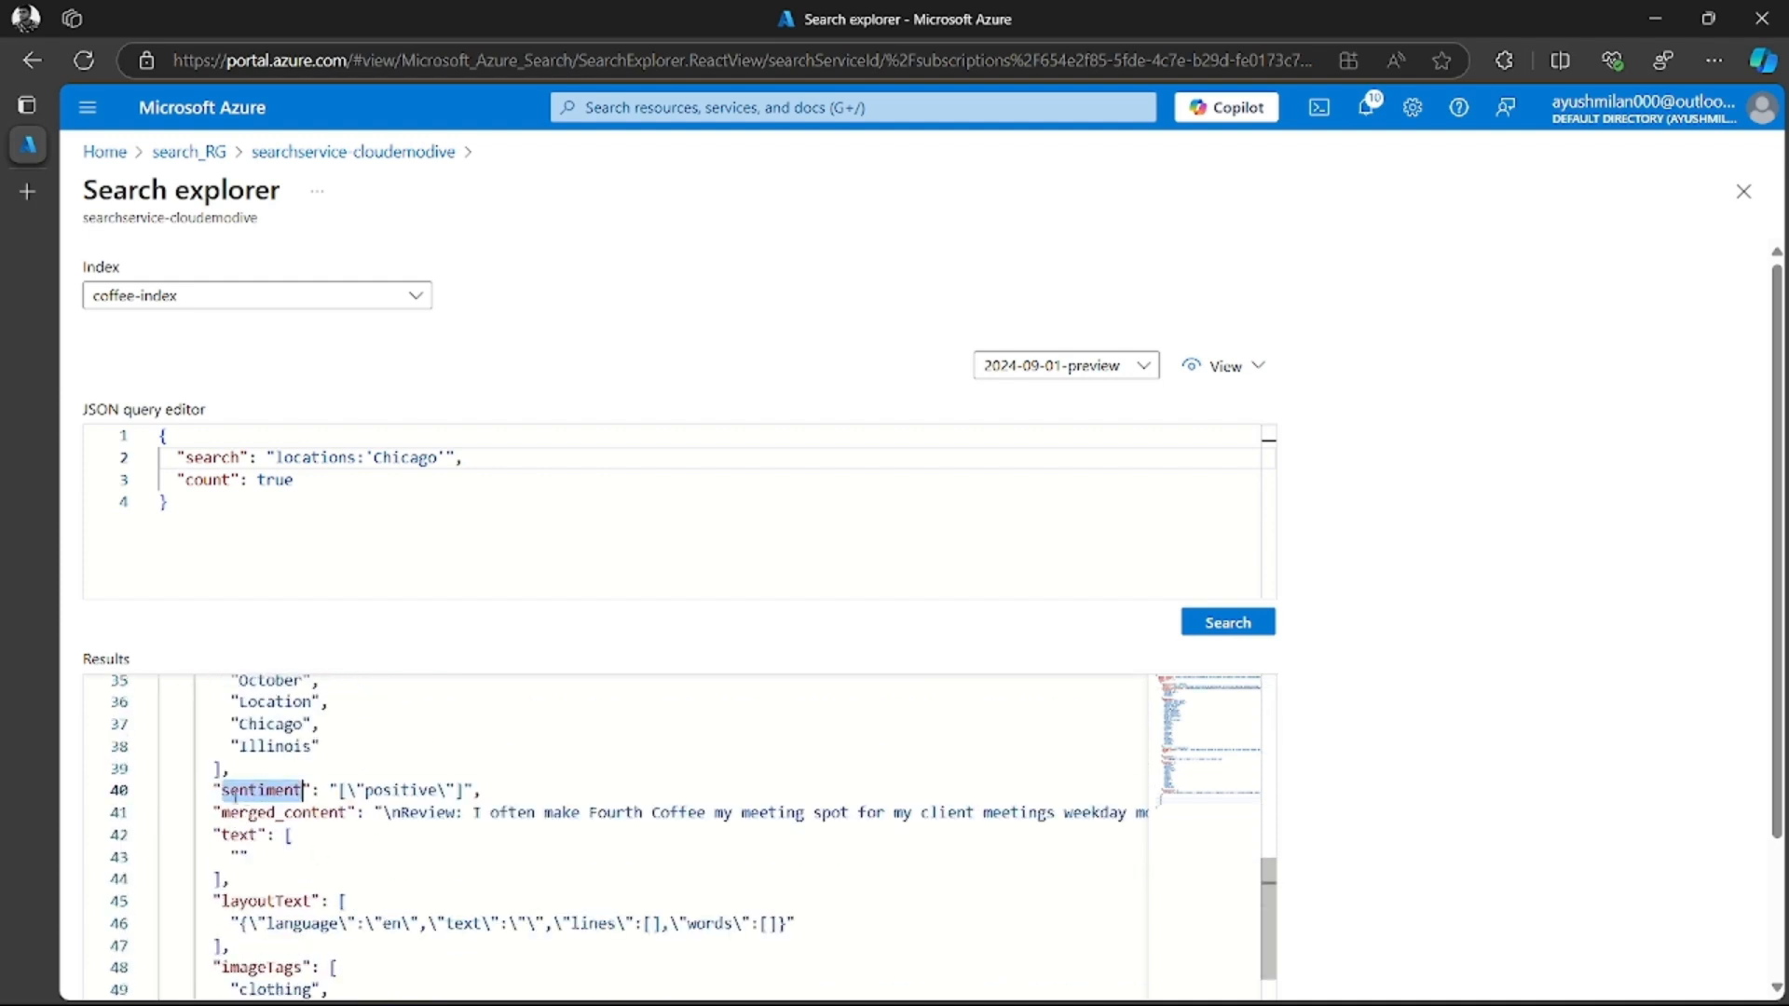
pyautogui.doubleClick(316, 458)
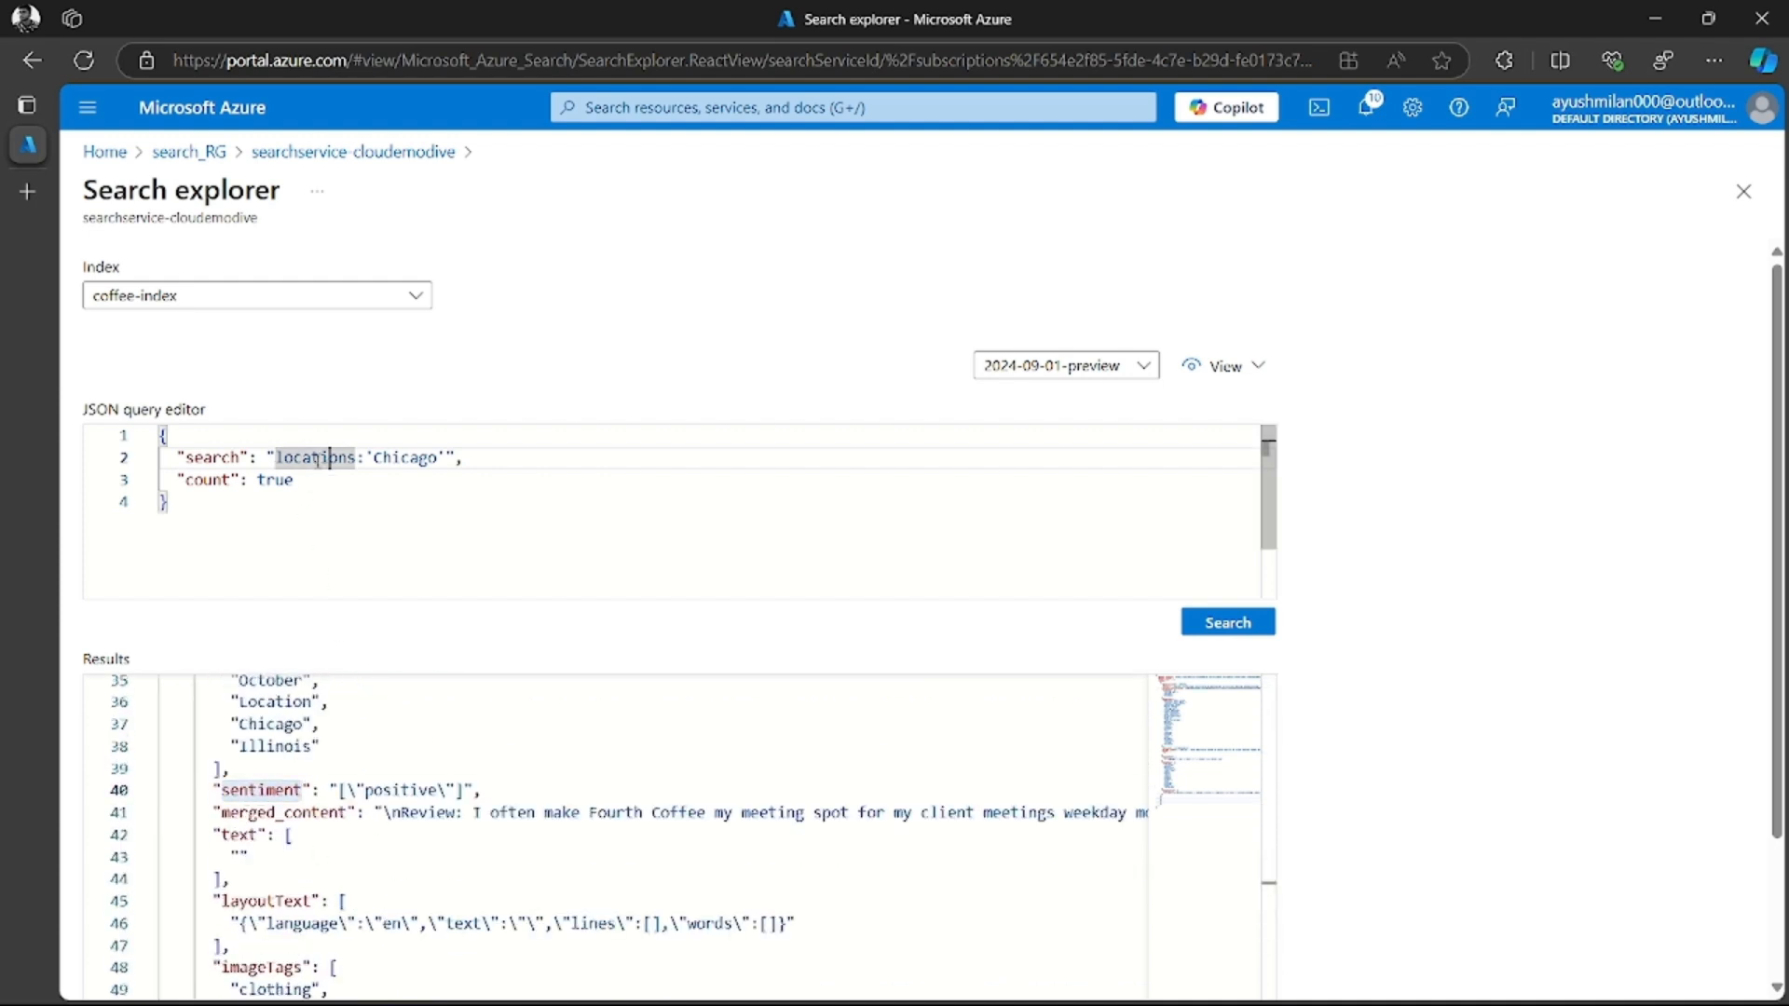
pyautogui.hotkey('ctrl', 'v')
pyautogui.doubleClick(407, 458)
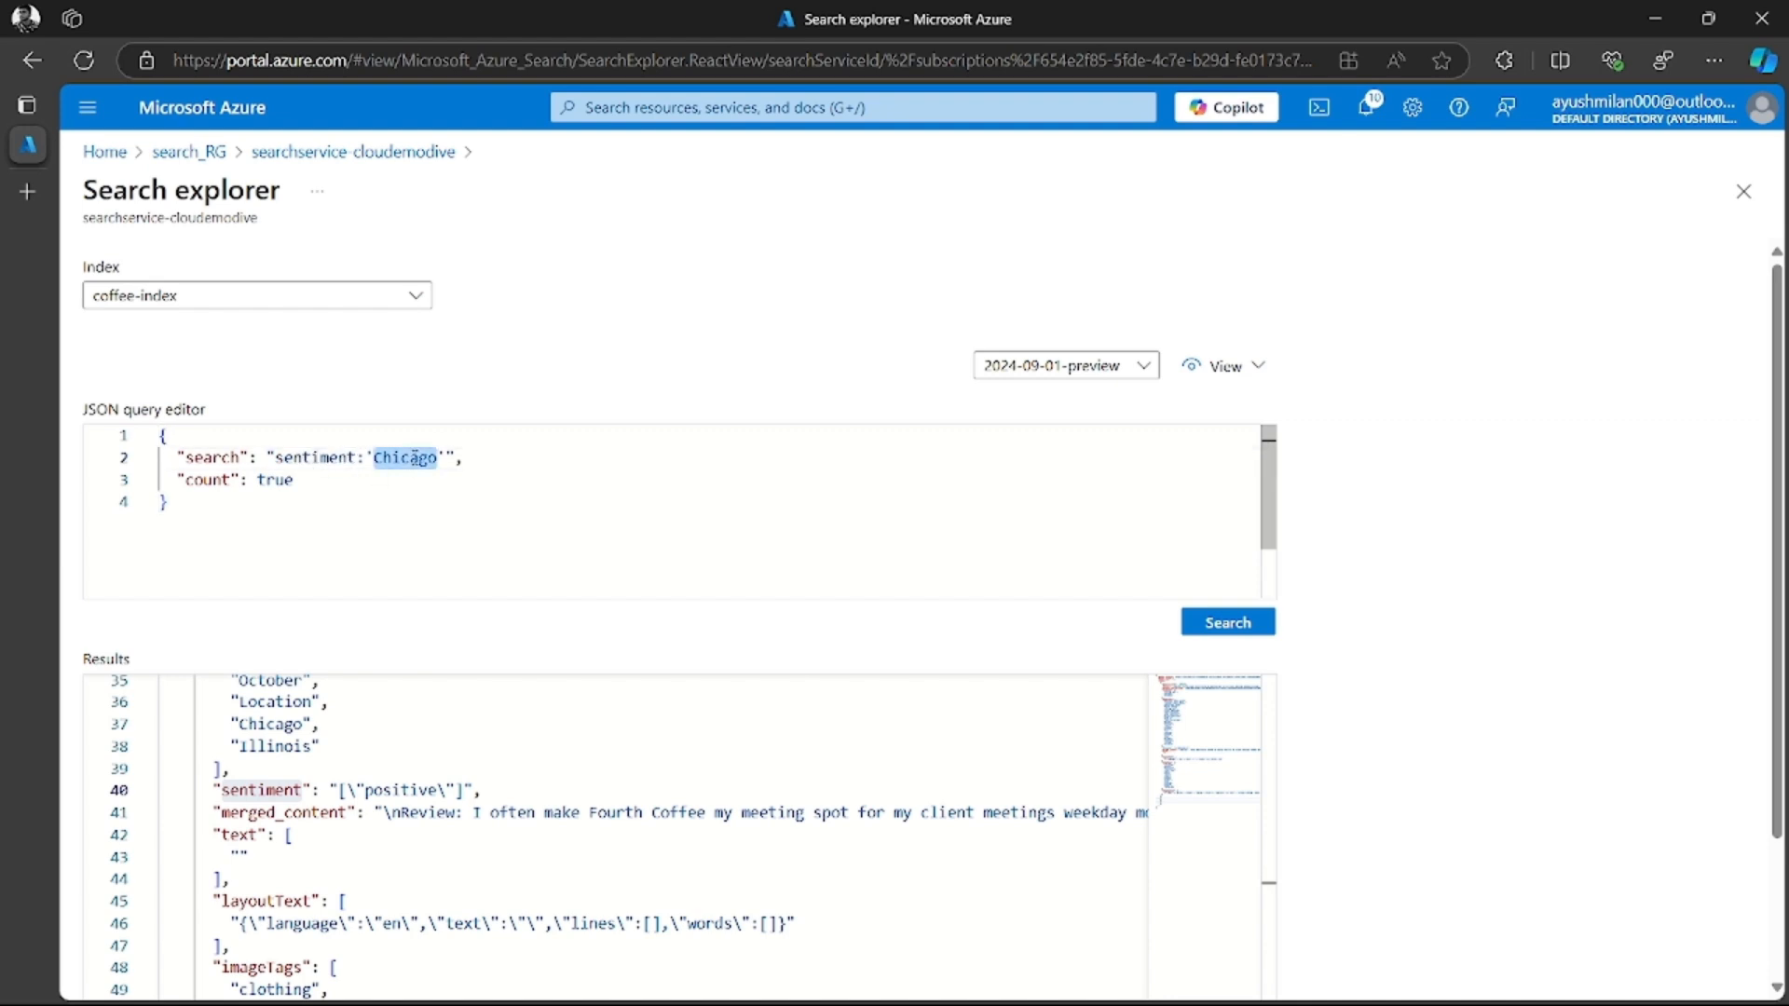
pyautogui.write('negativ')
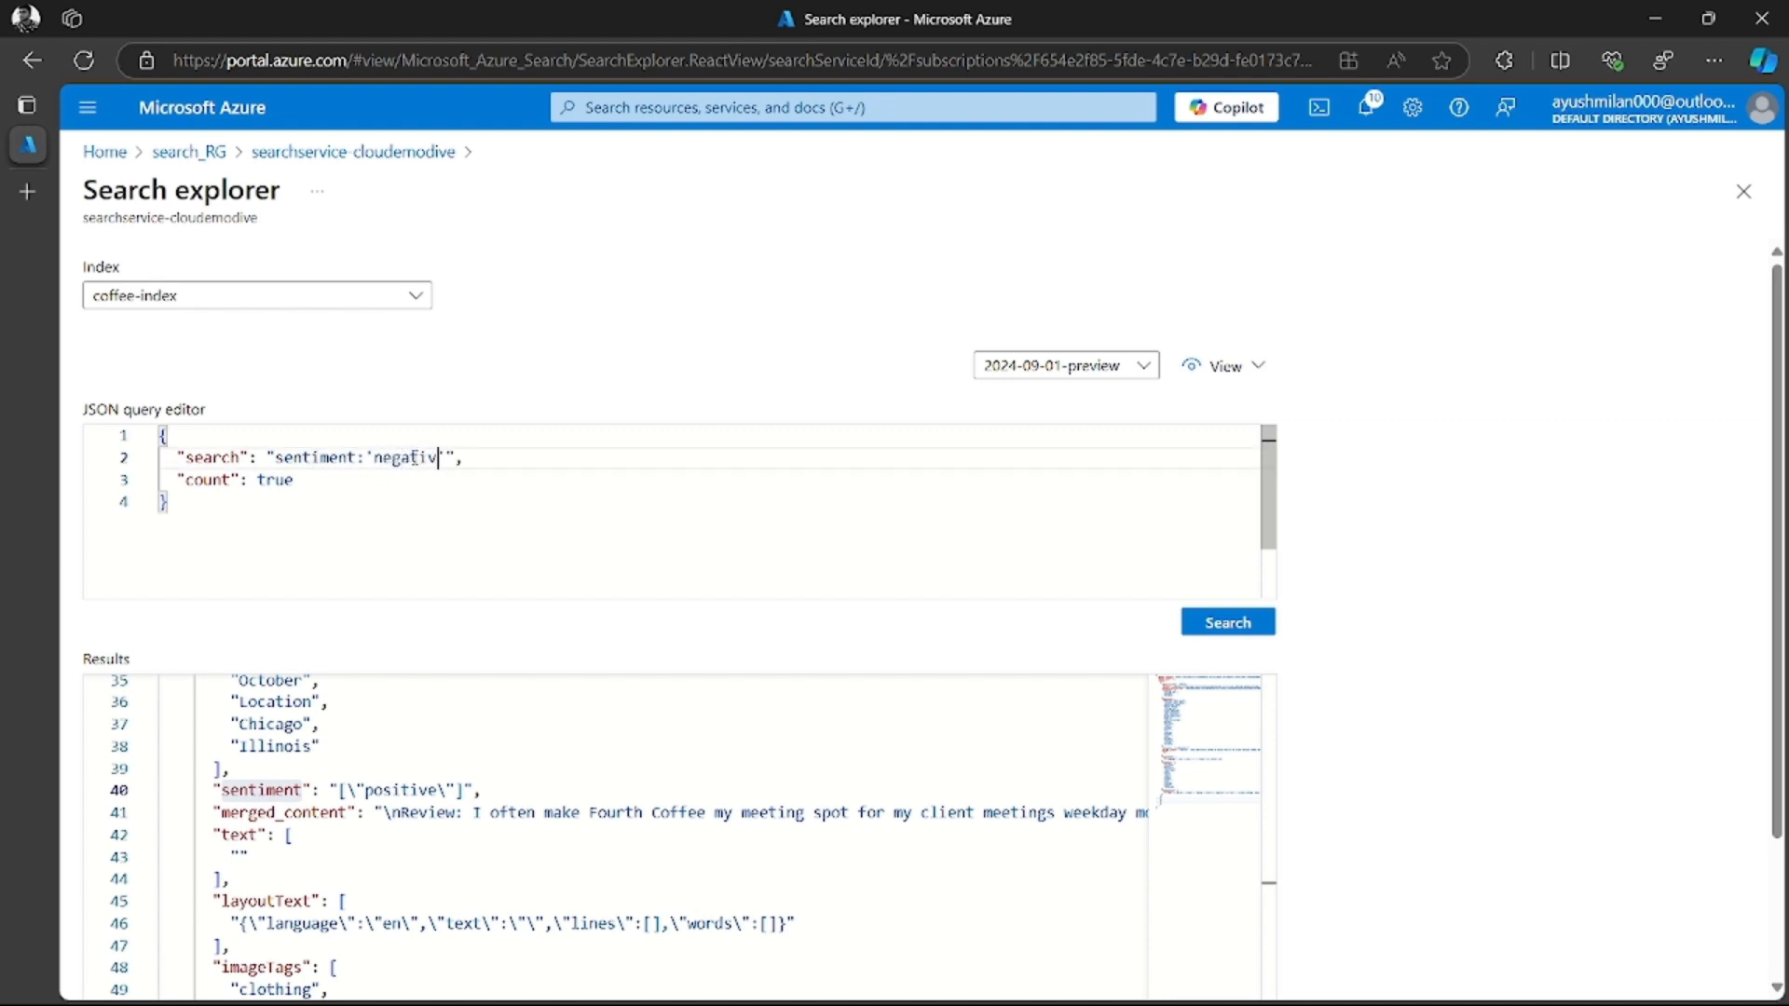
pyautogui.write('e')
pyautogui.click(1207, 623)
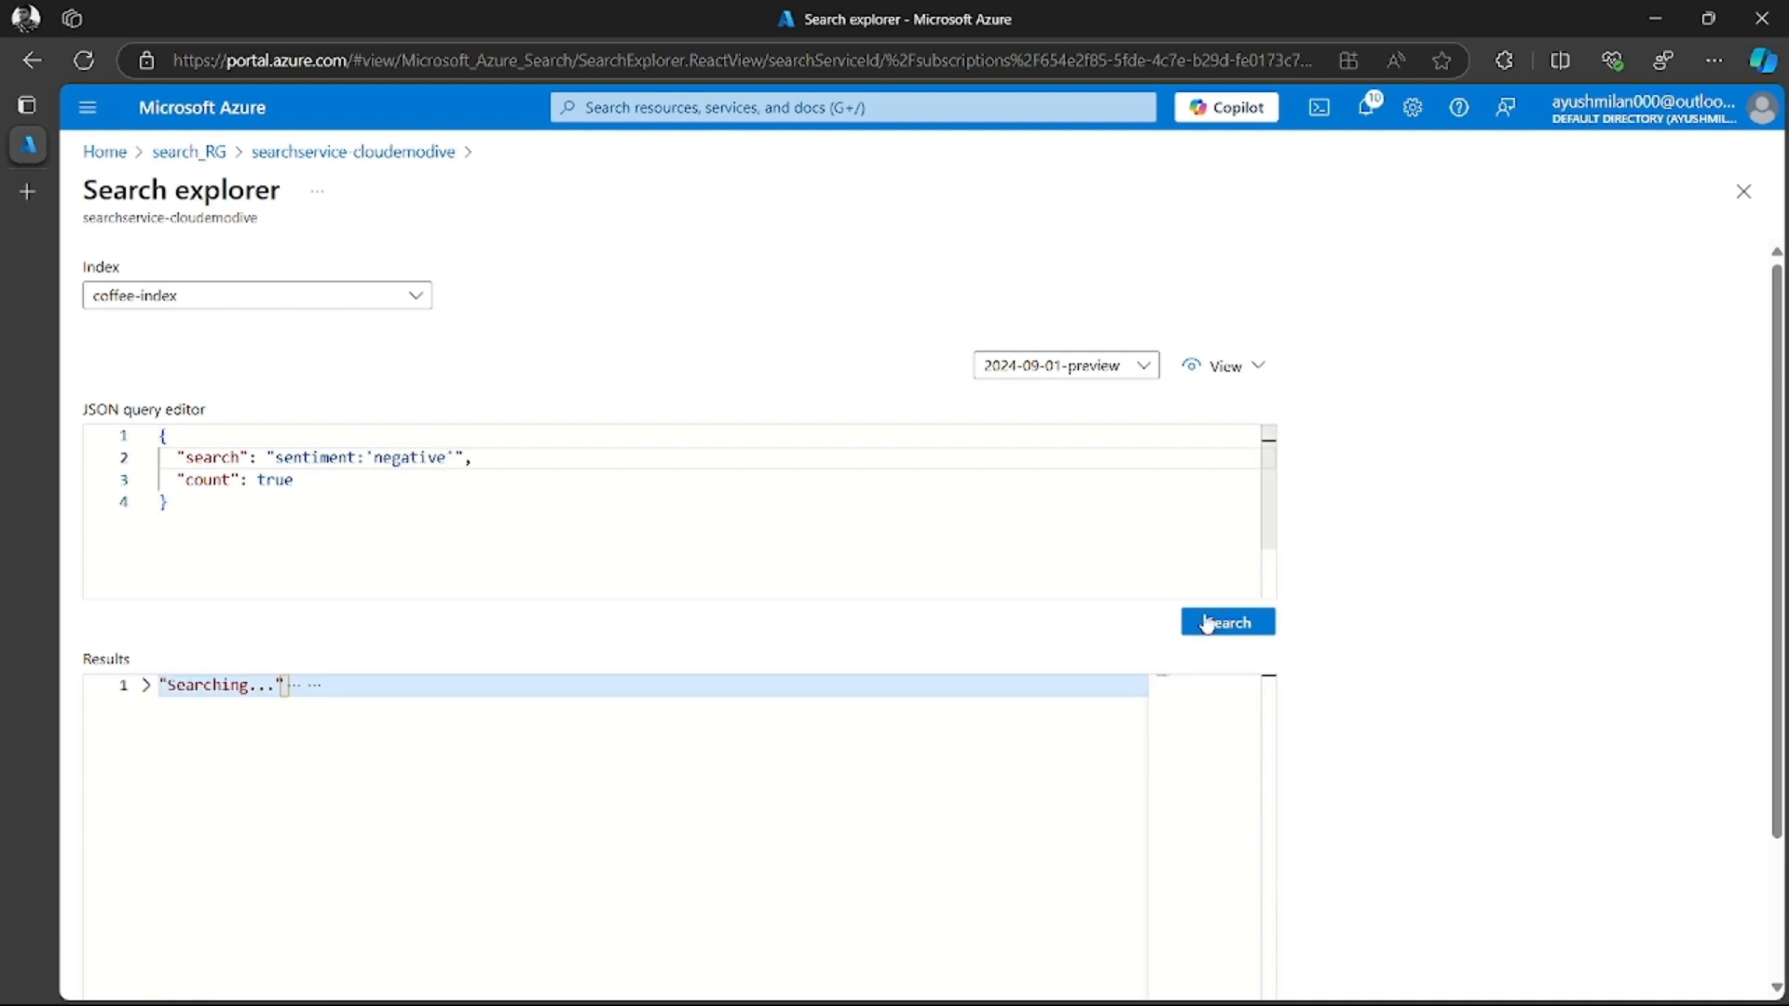
# Examine the negative-sentiment results, checking the document count, folding the first review and reading the next one's sentiment and locations
pyautogui.scroll(8, 441, 755)
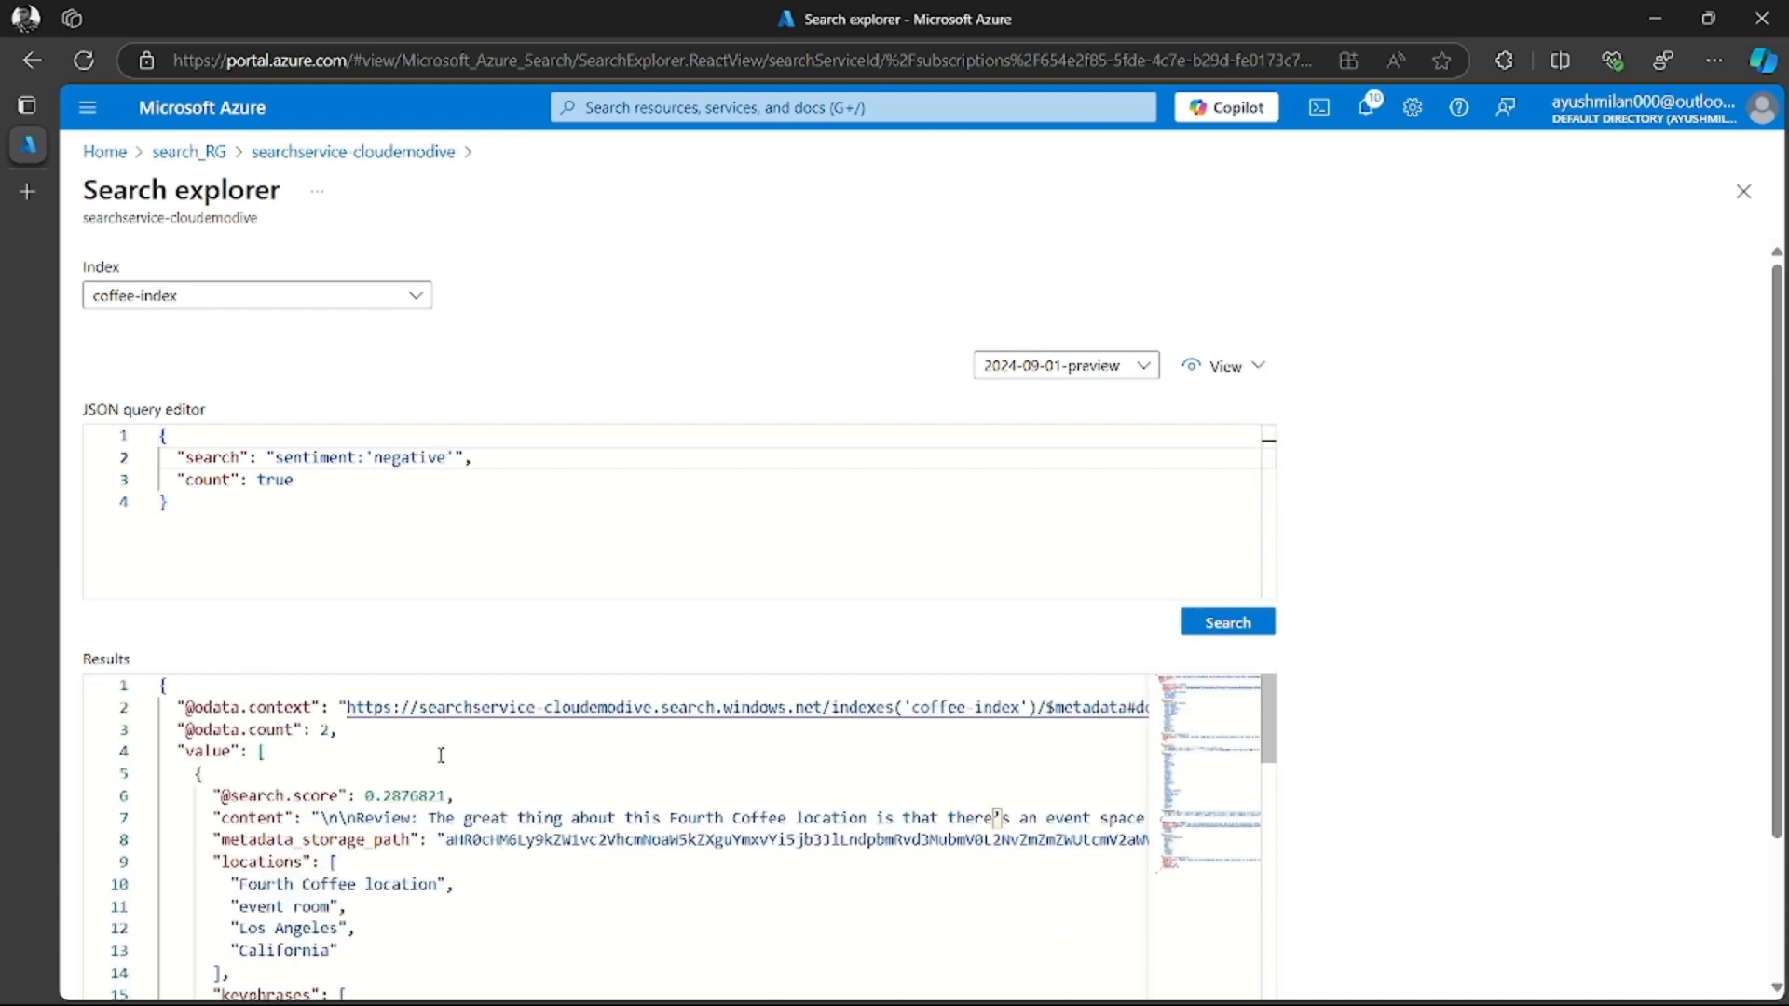
pyautogui.doubleClick(323, 731)
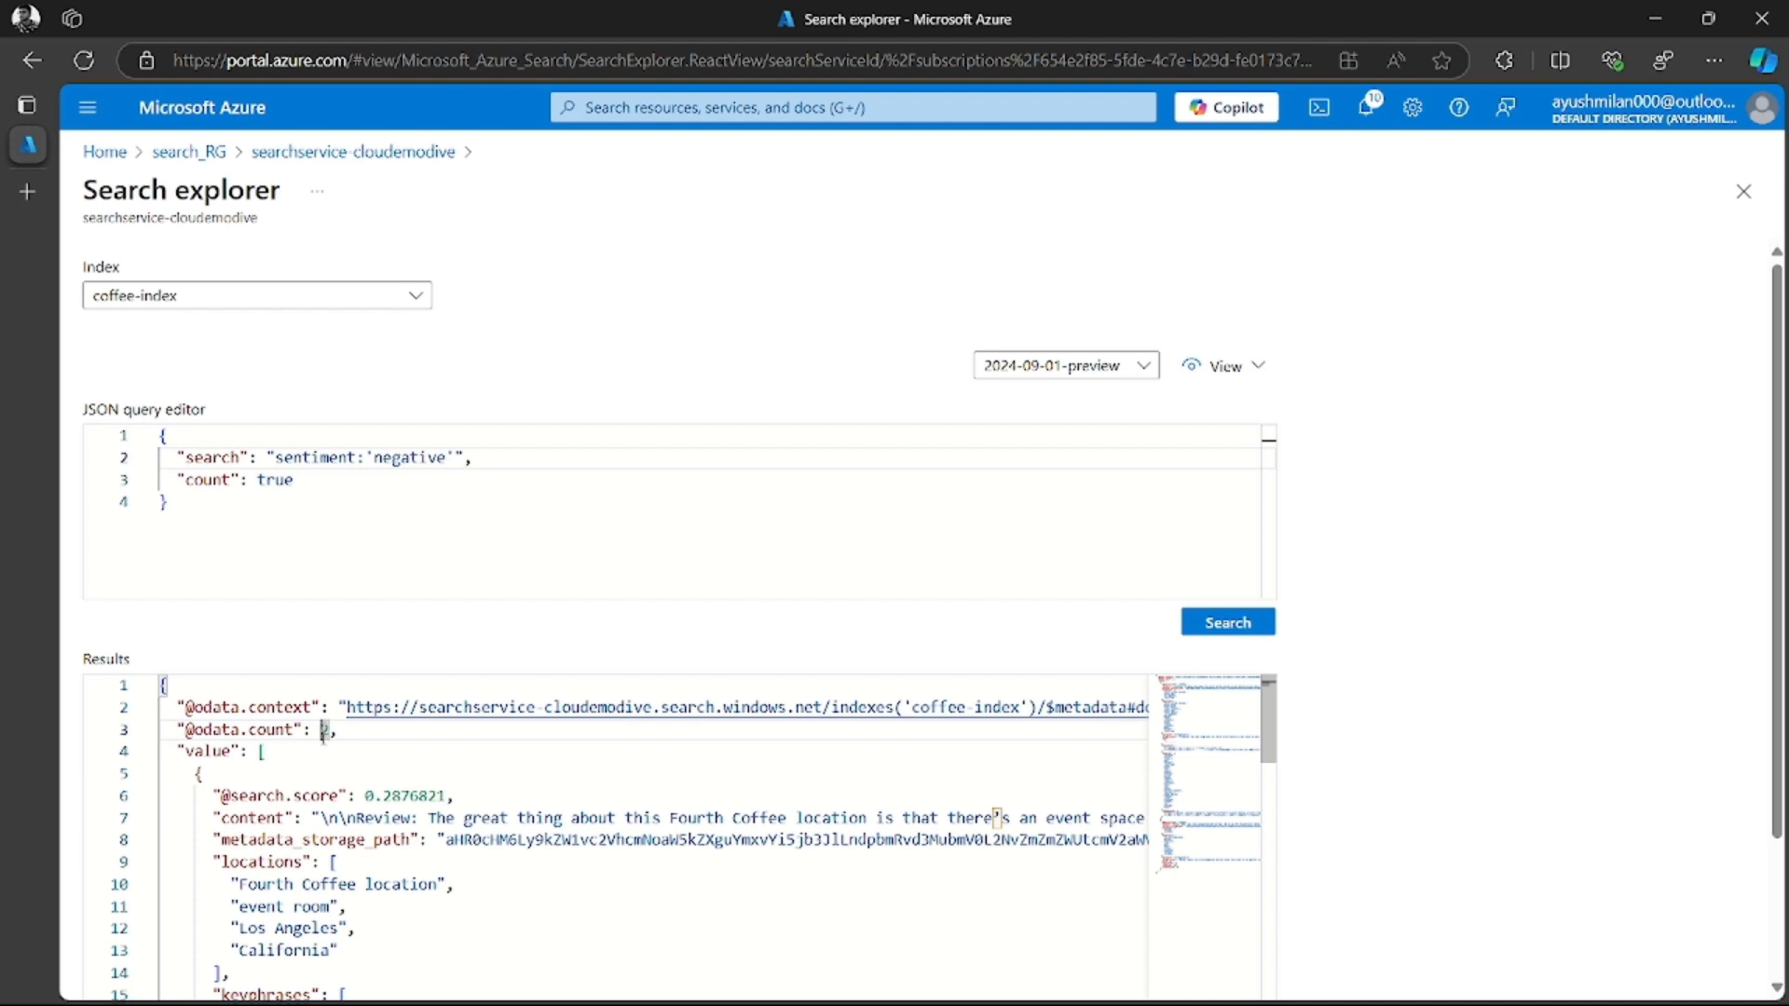
pyautogui.scroll(-3, 309, 887)
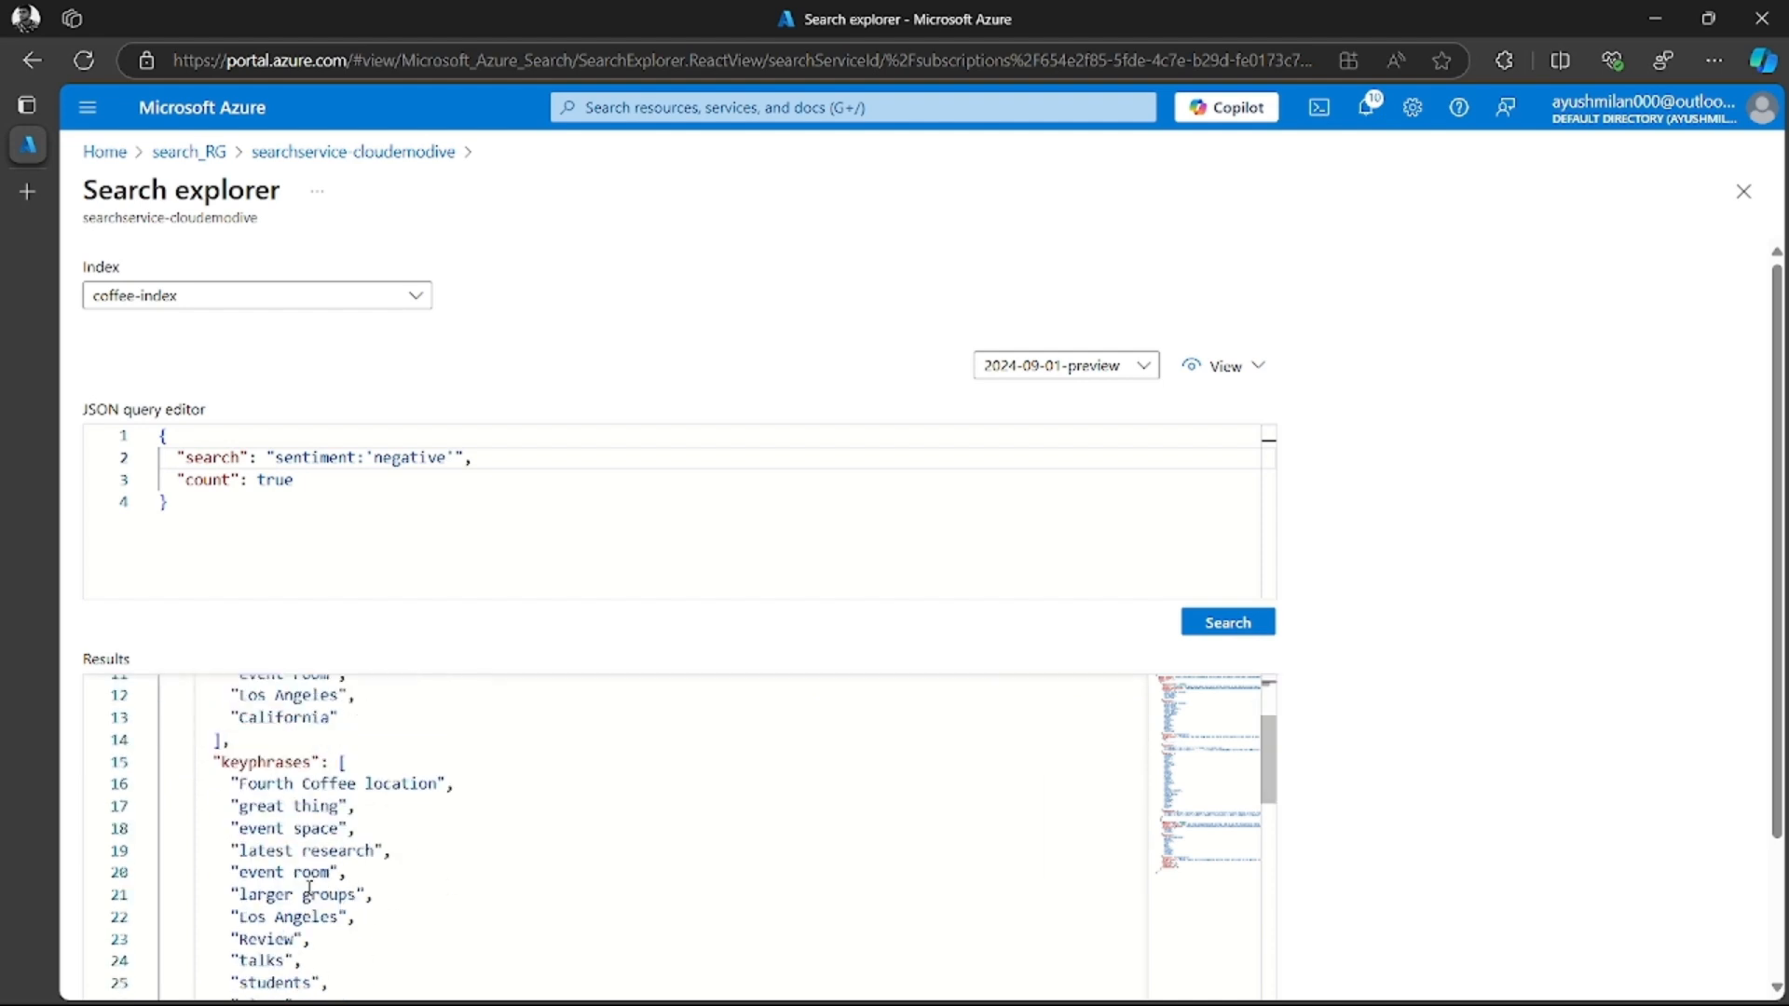
pyautogui.scroll(3, 310, 876)
pyautogui.scroll(-6, 298, 839)
pyautogui.scroll(6, 357, 873)
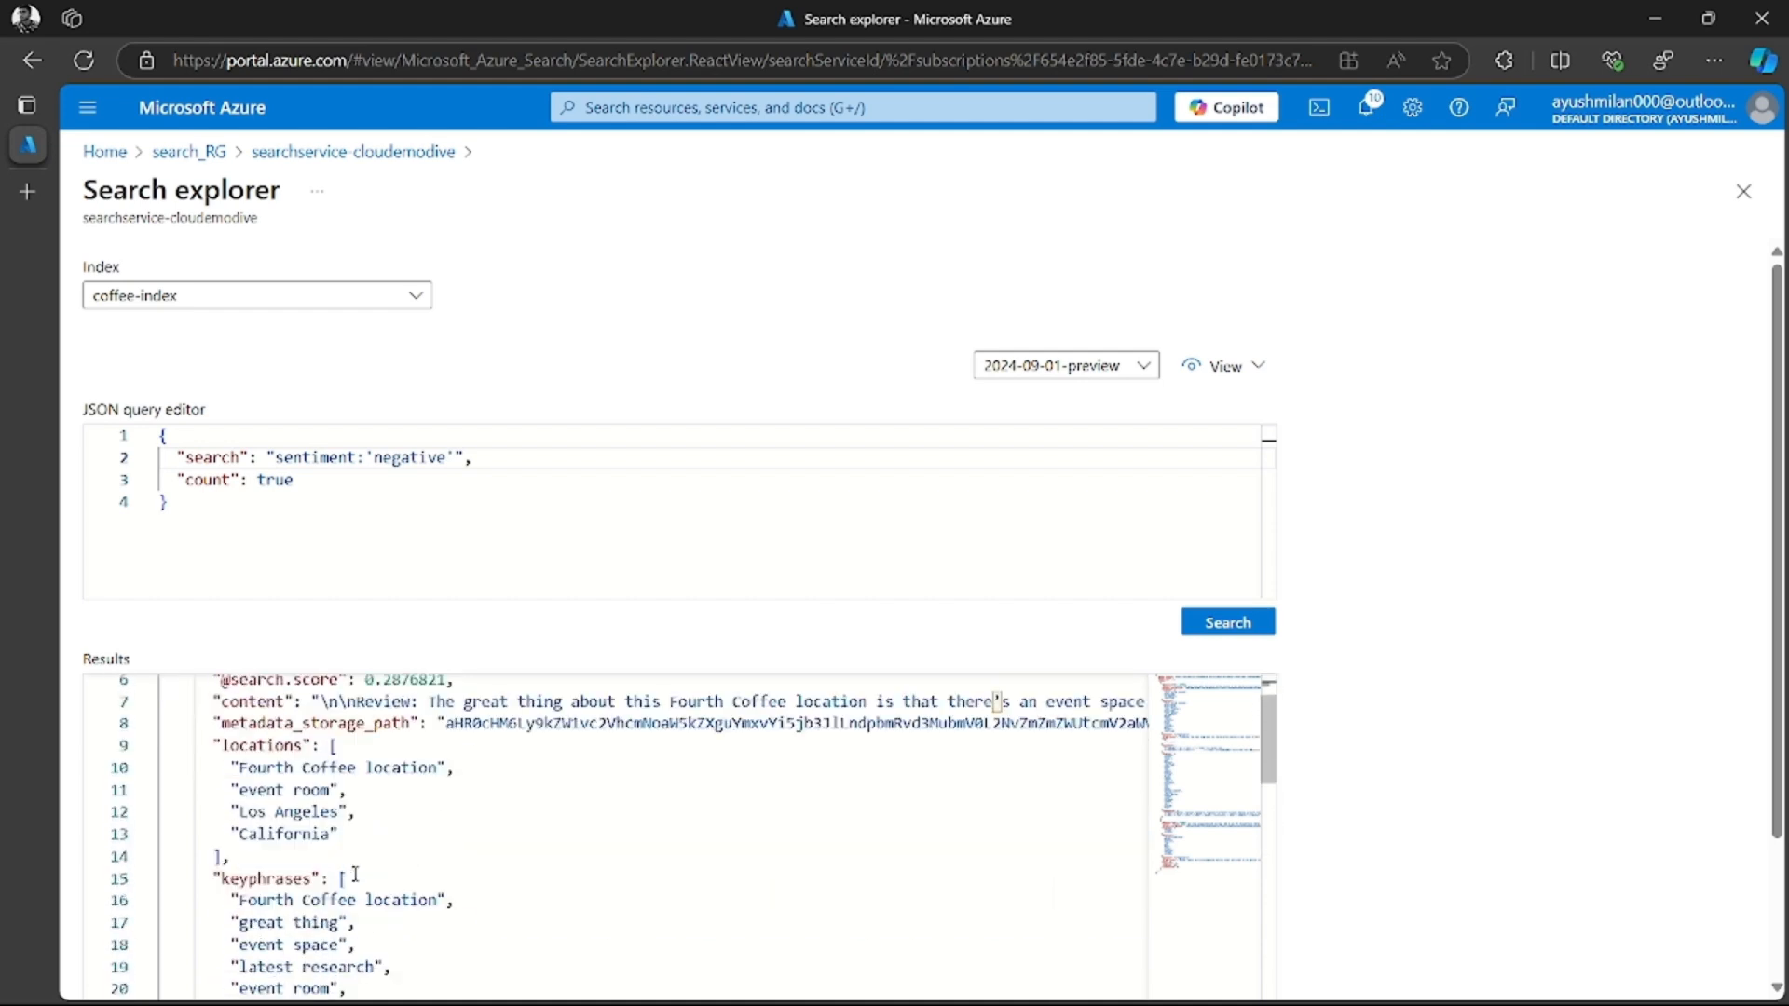
pyautogui.click(145, 776)
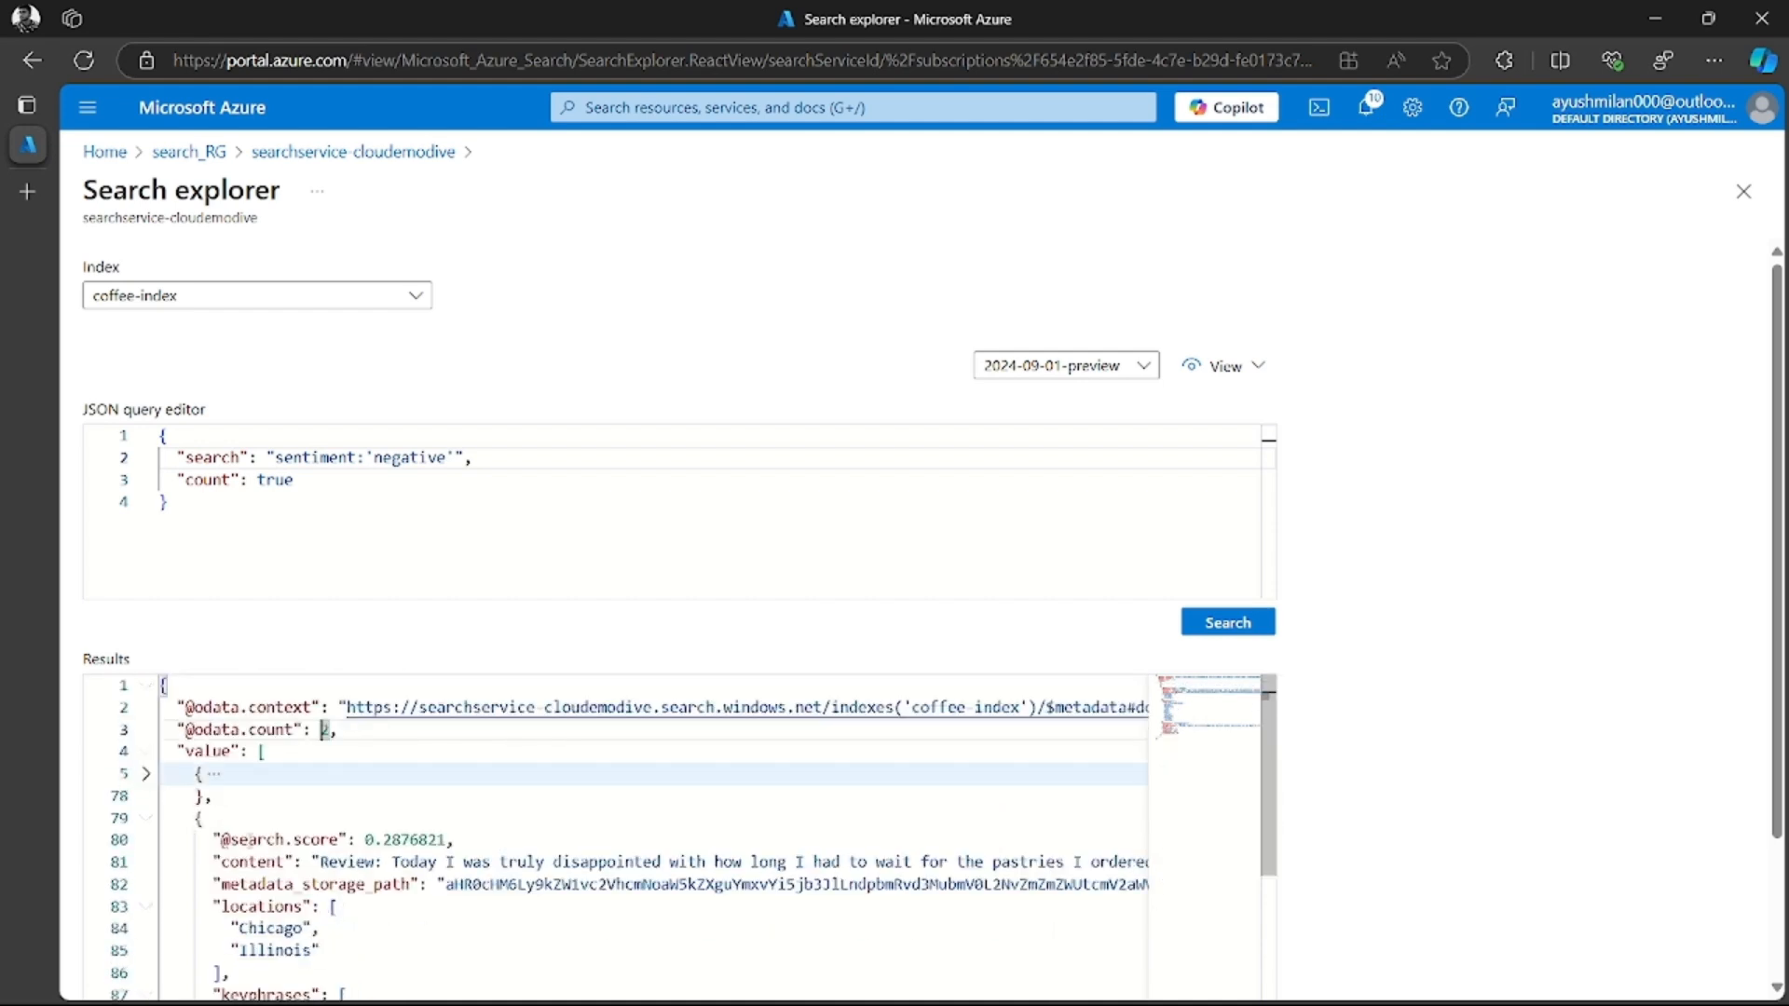
pyautogui.scroll(-5, 344, 865)
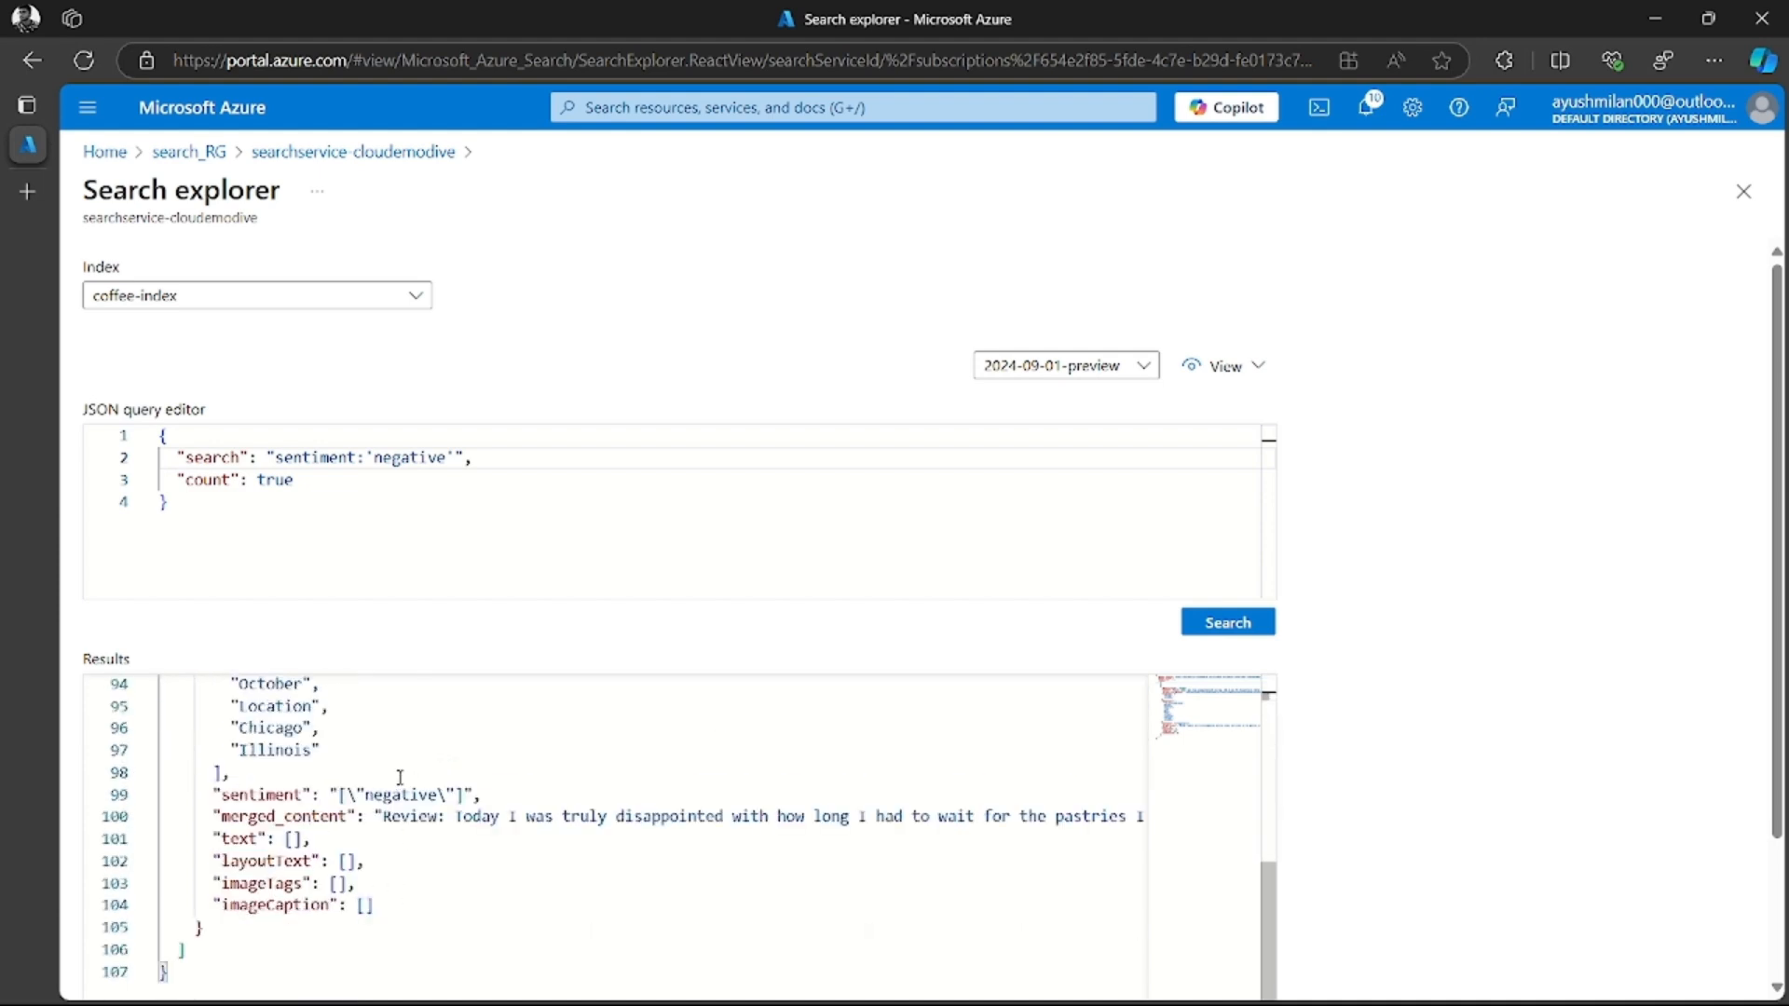
pyautogui.scroll(3, 373, 820)
pyautogui.scroll(3, 343, 821)
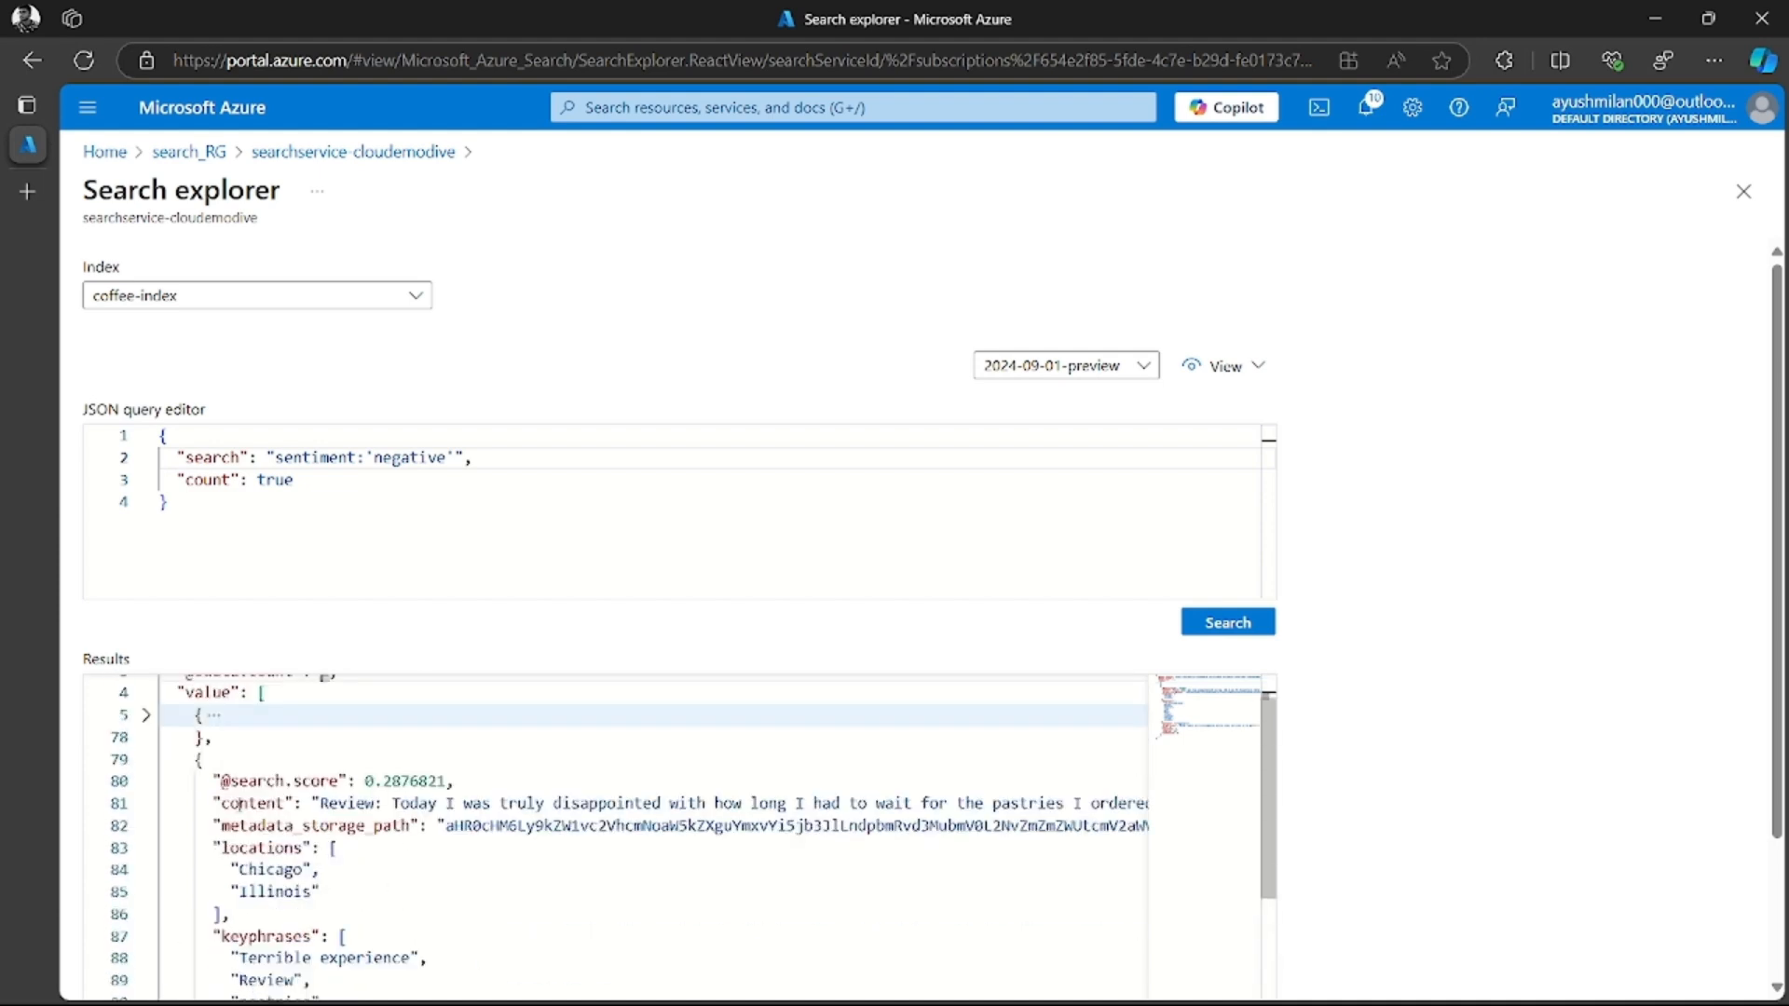
pyautogui.click(146, 760)
pyautogui.scroll(1, 229, 792)
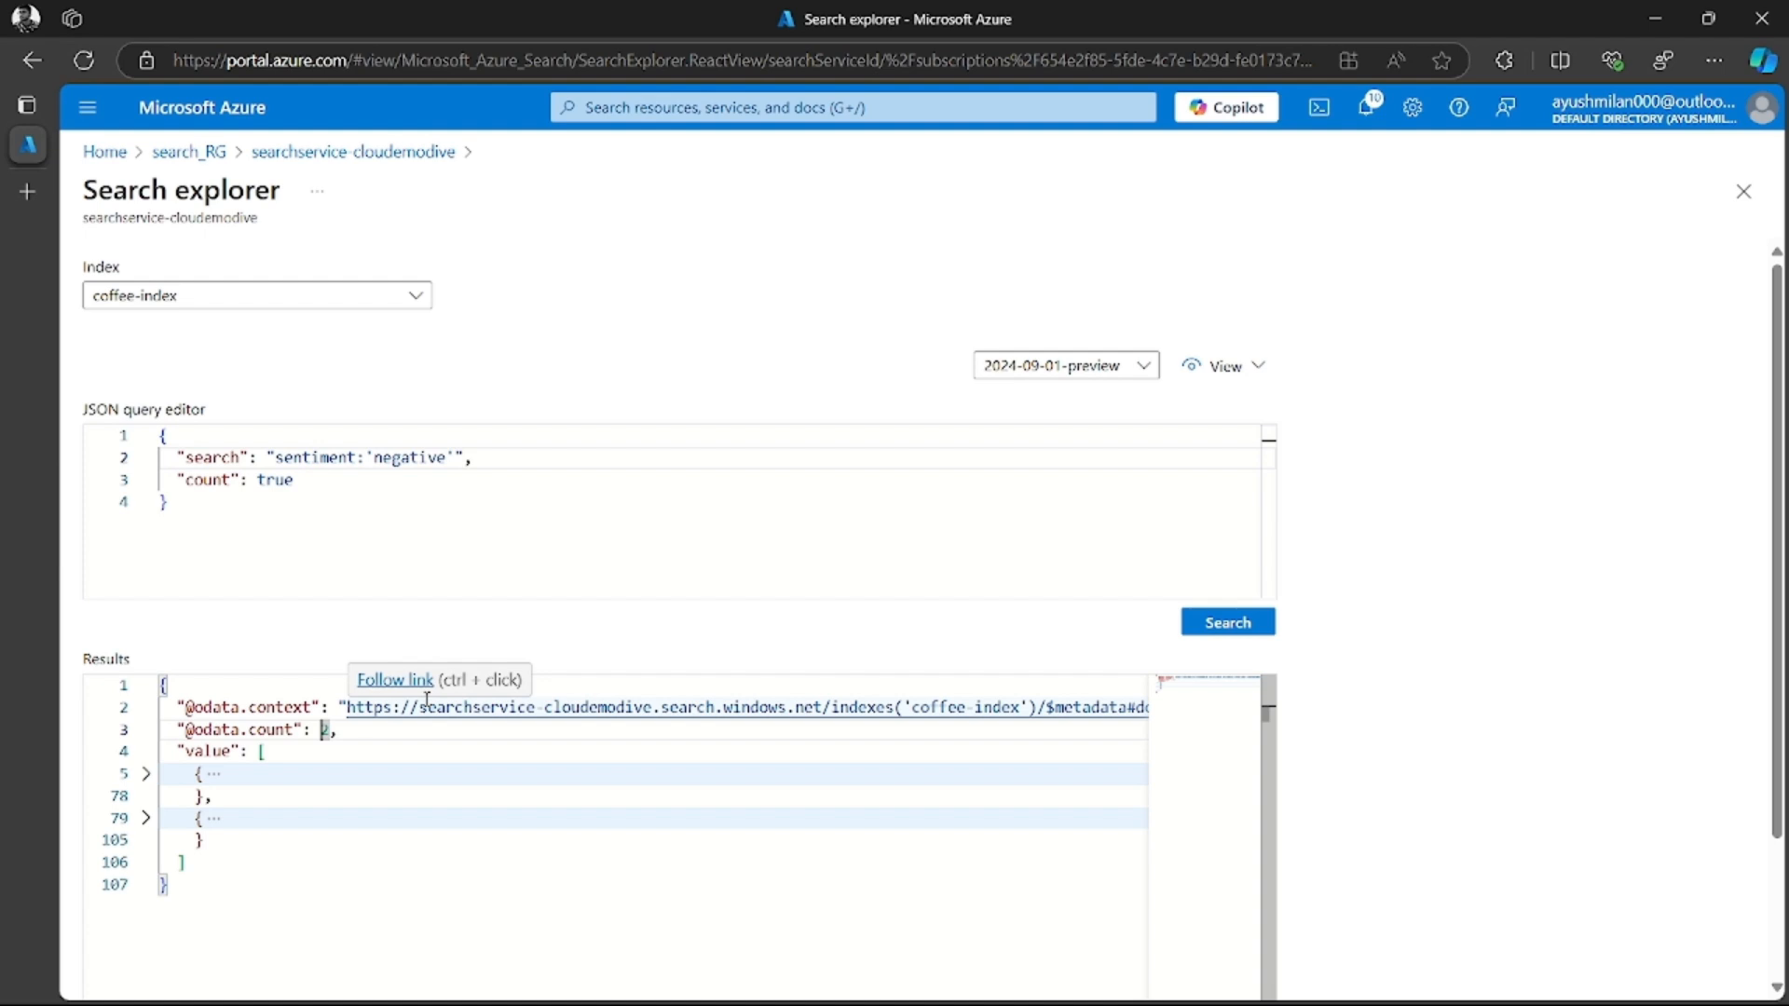
pyautogui.moveTo(364, 797); pyautogui.dragTo(588, 828)
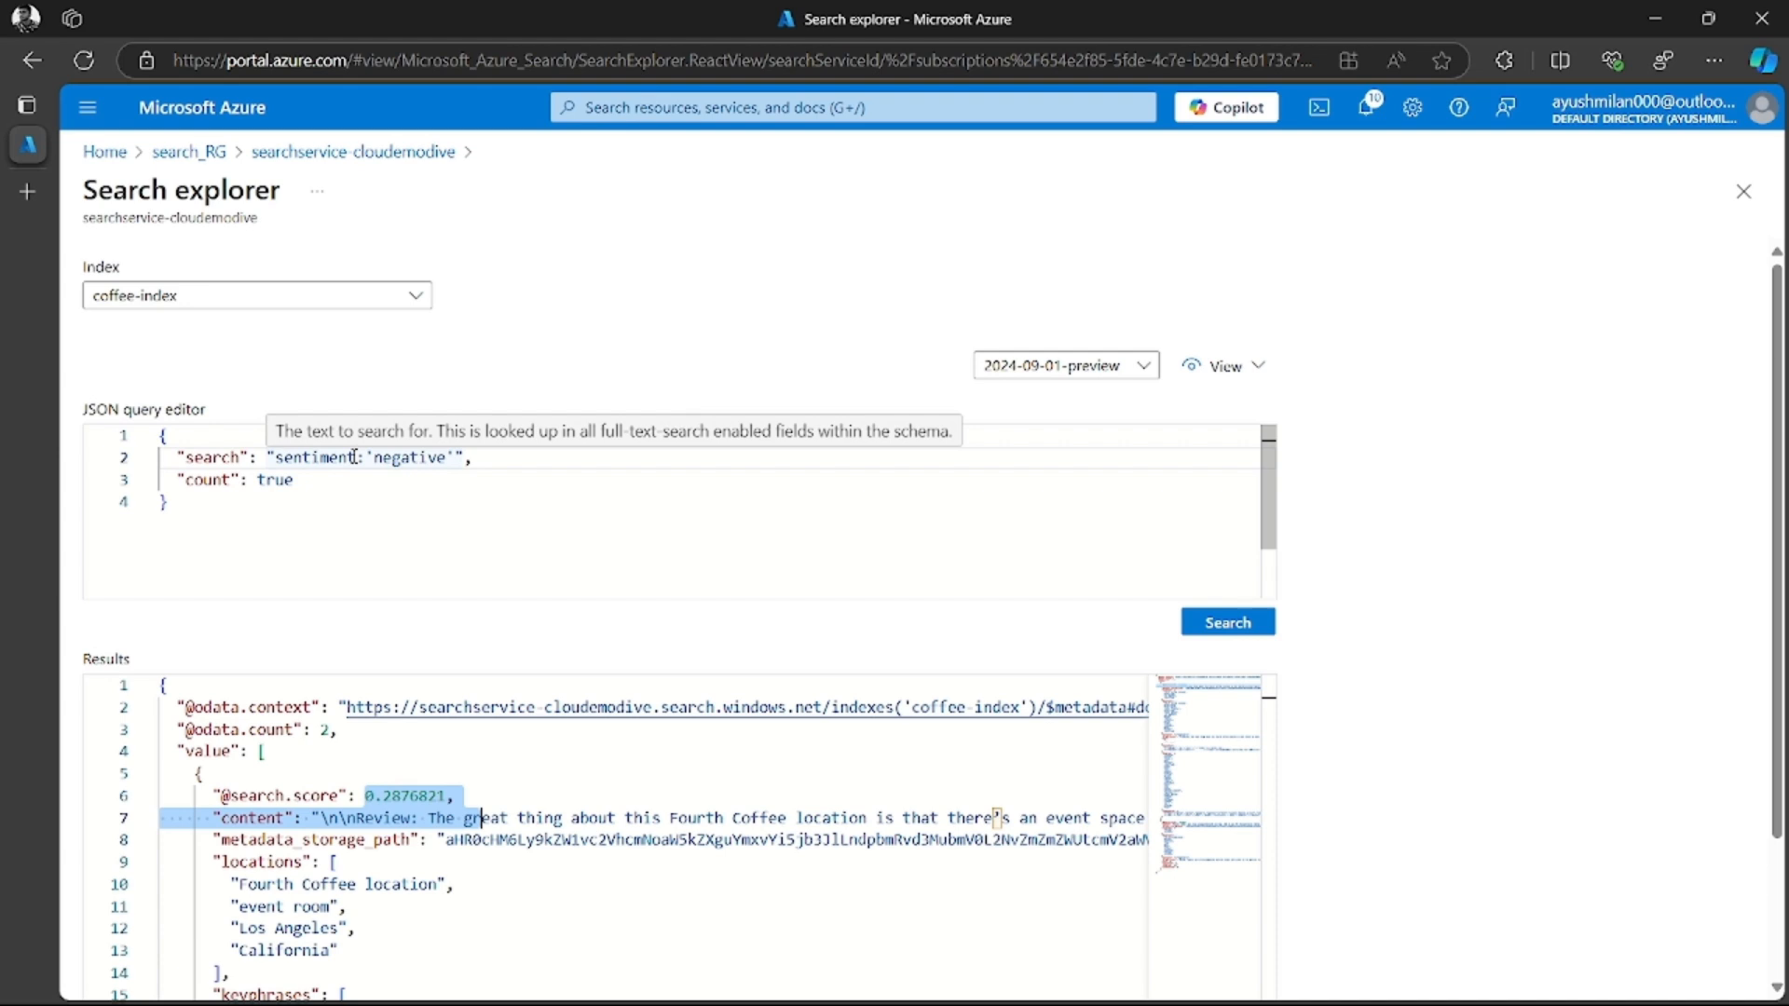
# Open the cofffee-skillset-image-projection container in the demosearchindex storage account of the search_RG resource group
pyautogui.click(264, 126)
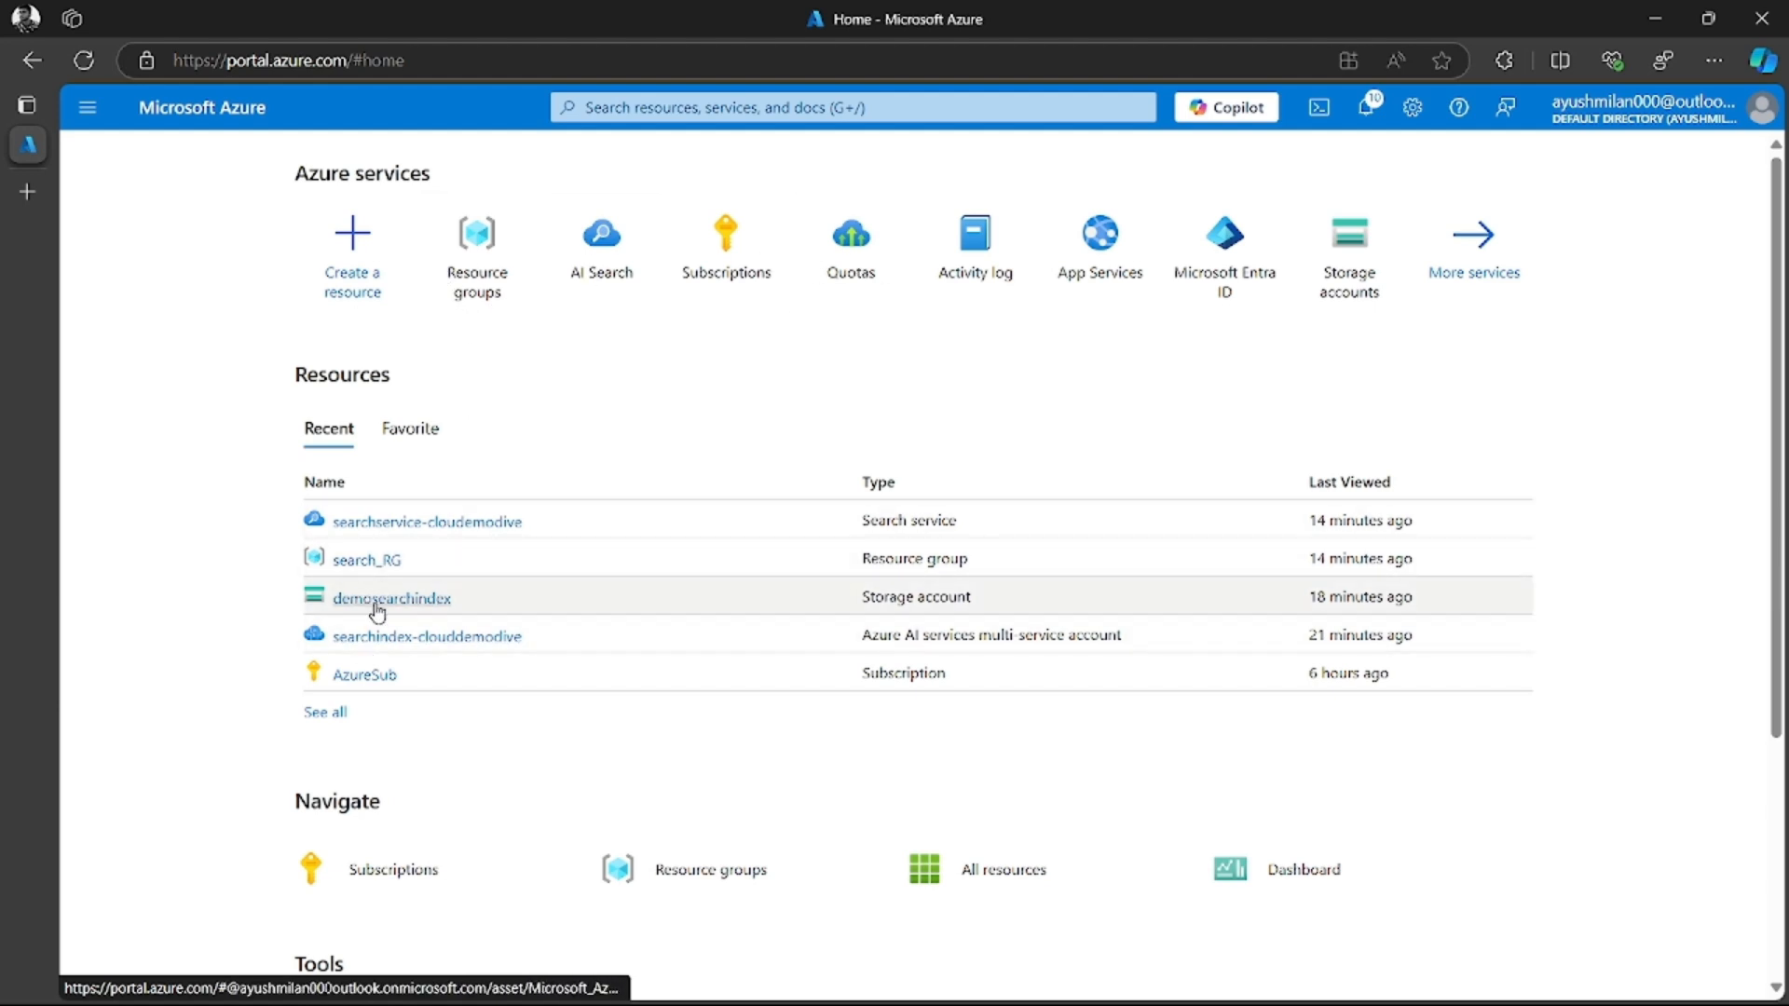
pyautogui.click(368, 560)
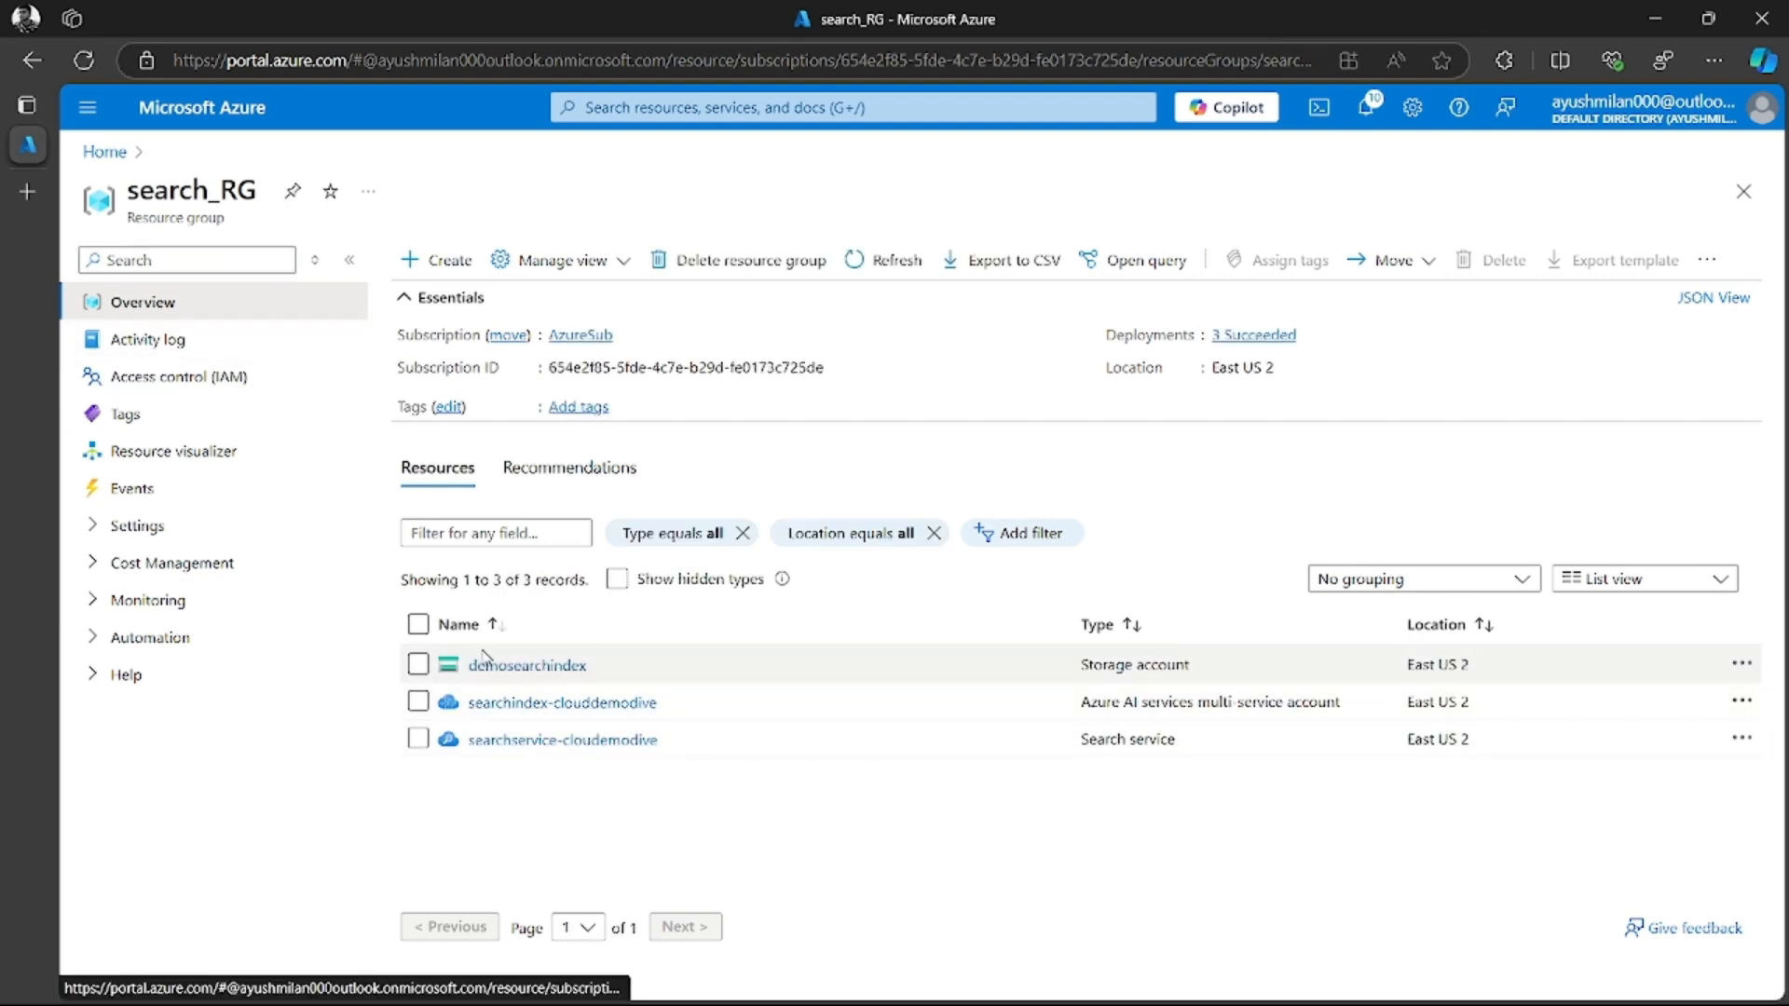
pyautogui.click(537, 667)
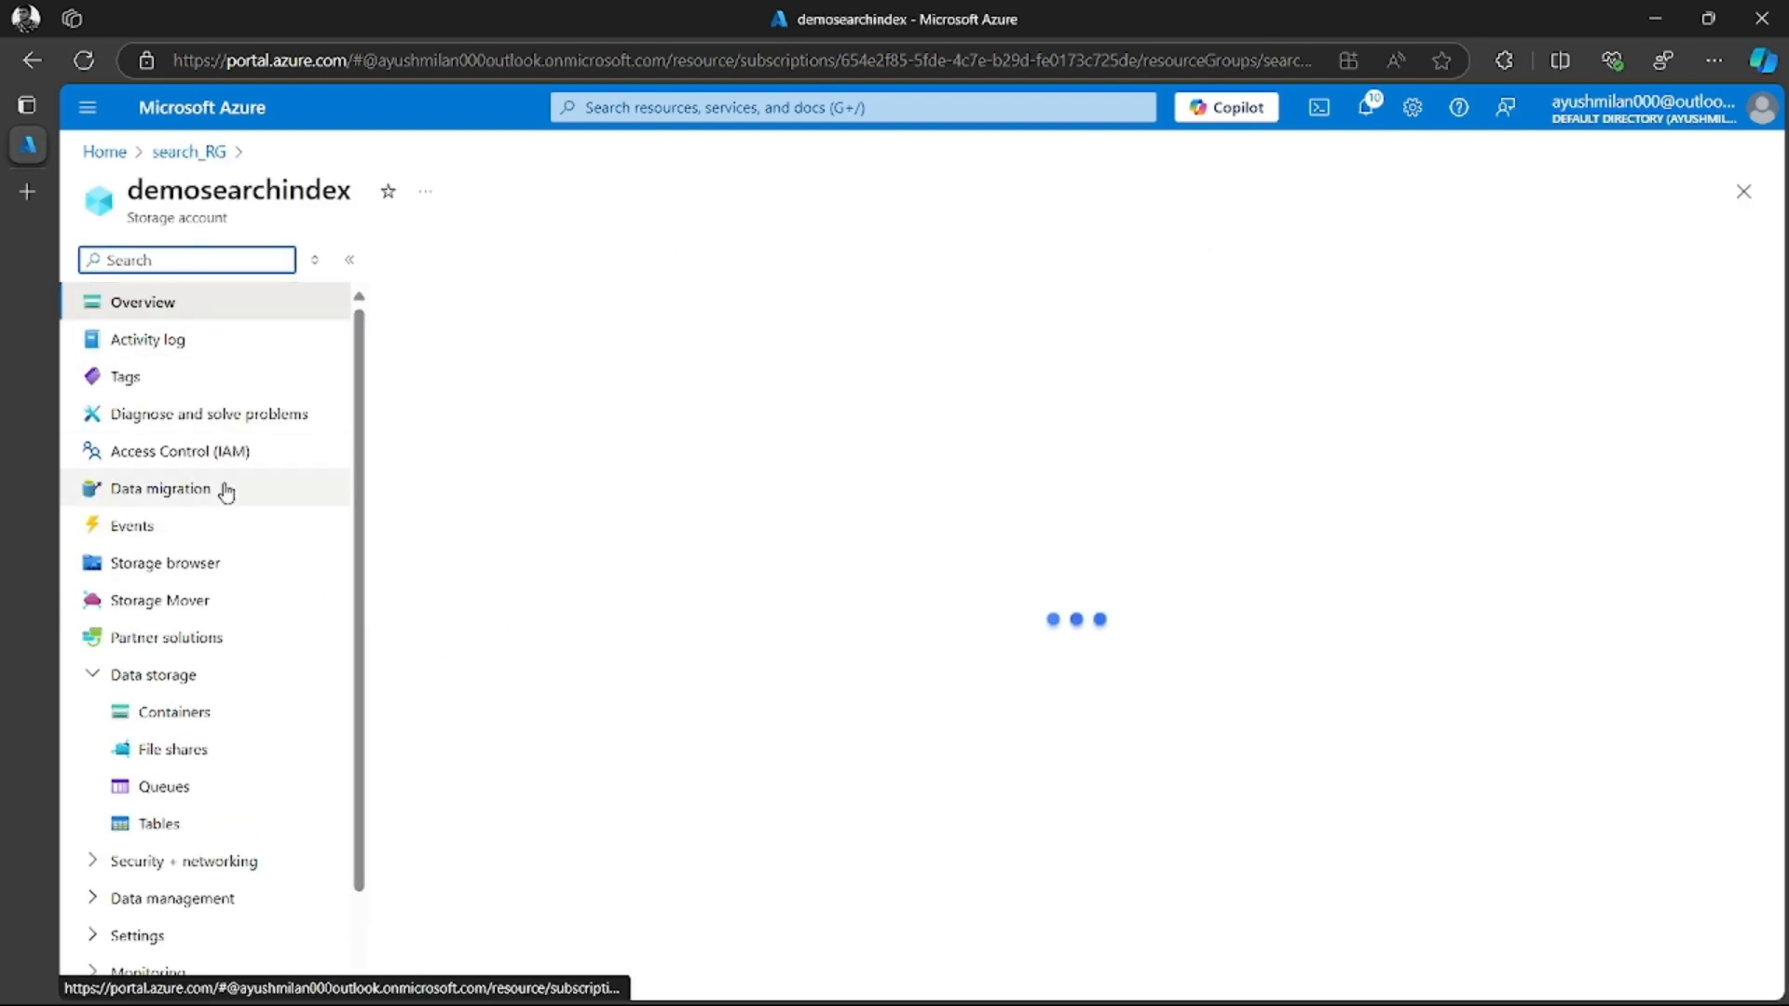
pyautogui.click(203, 718)
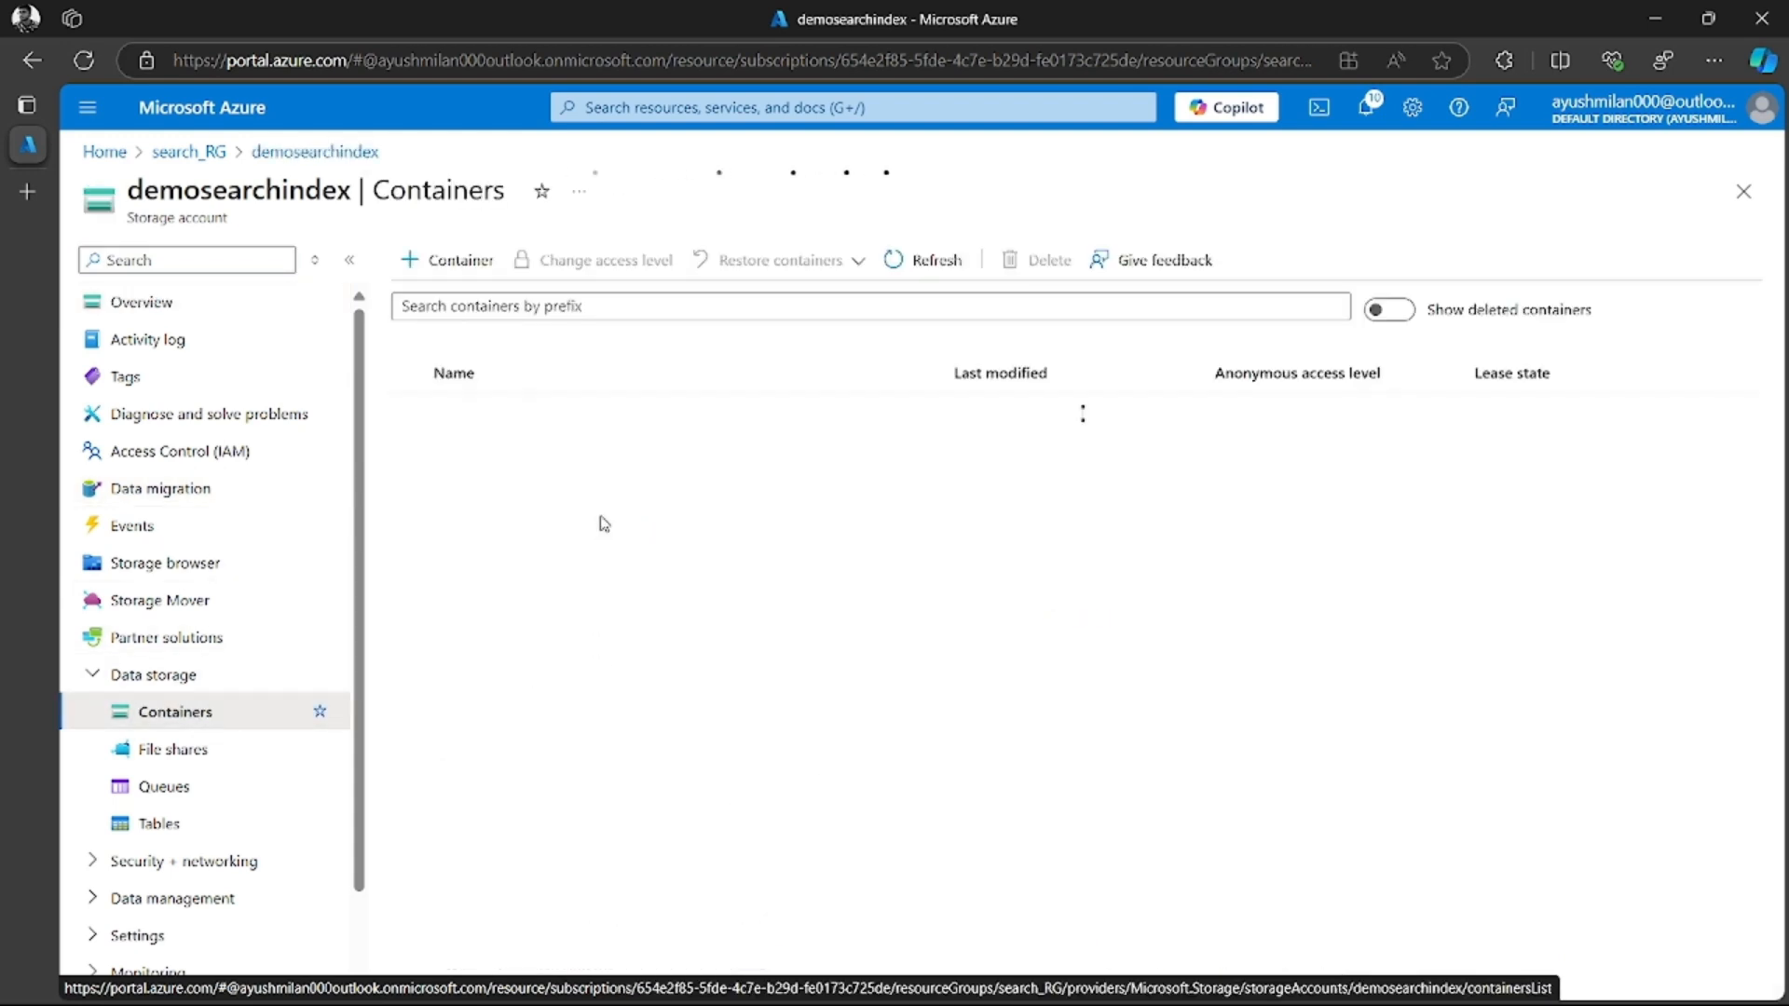
pyautogui.click(490, 503)
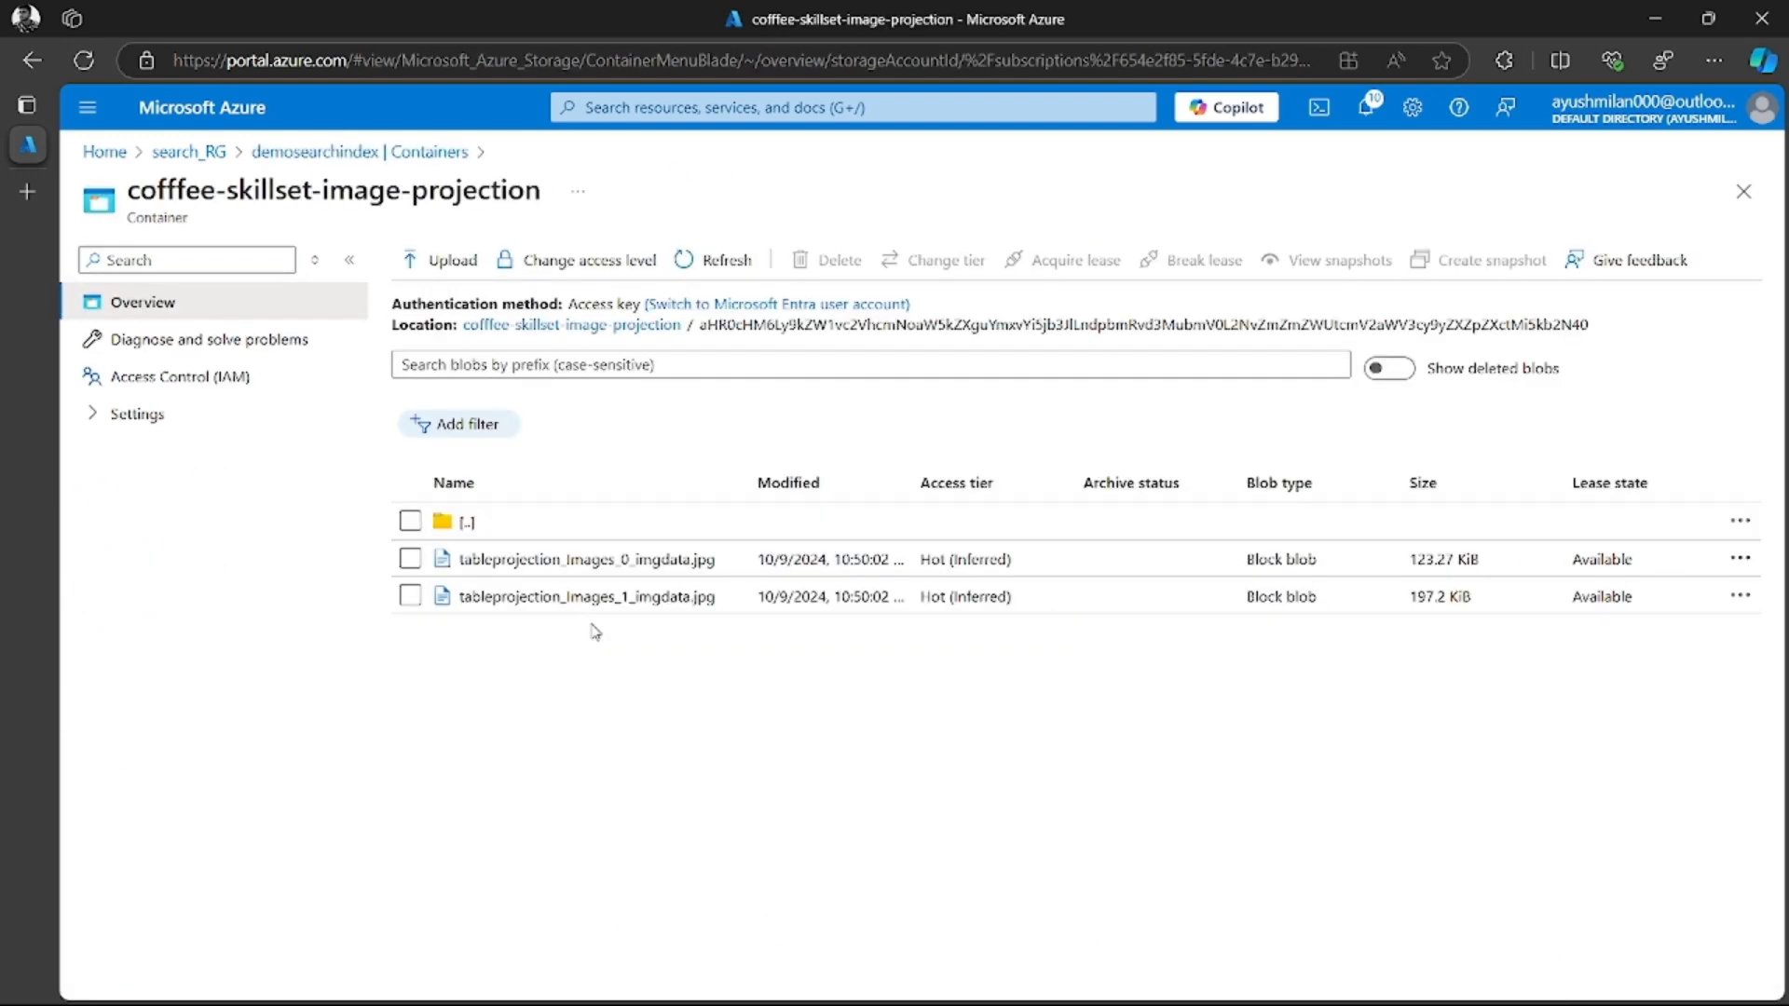
# Inspect the versions, snapshots and picture of tableprojection_Images_0_imgdata.jpg, and open tableprojection_Images_1_imgdata.jpg
pyautogui.click(560, 559)
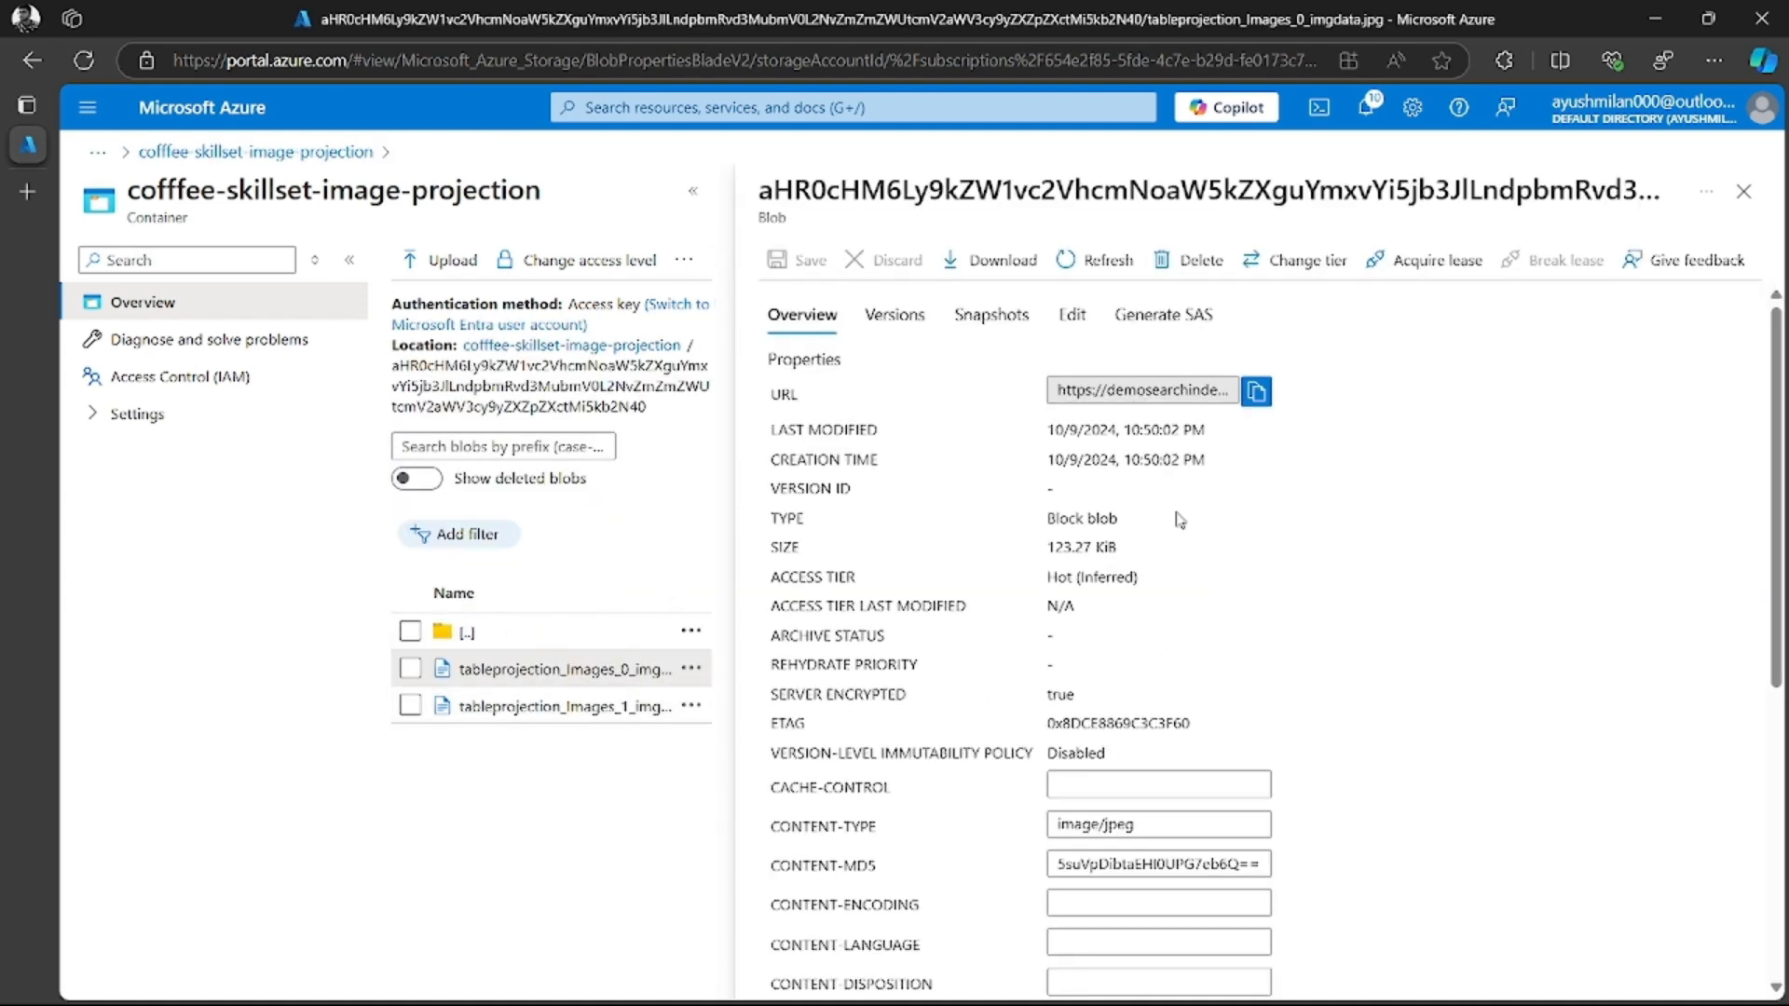
pyautogui.click(897, 319)
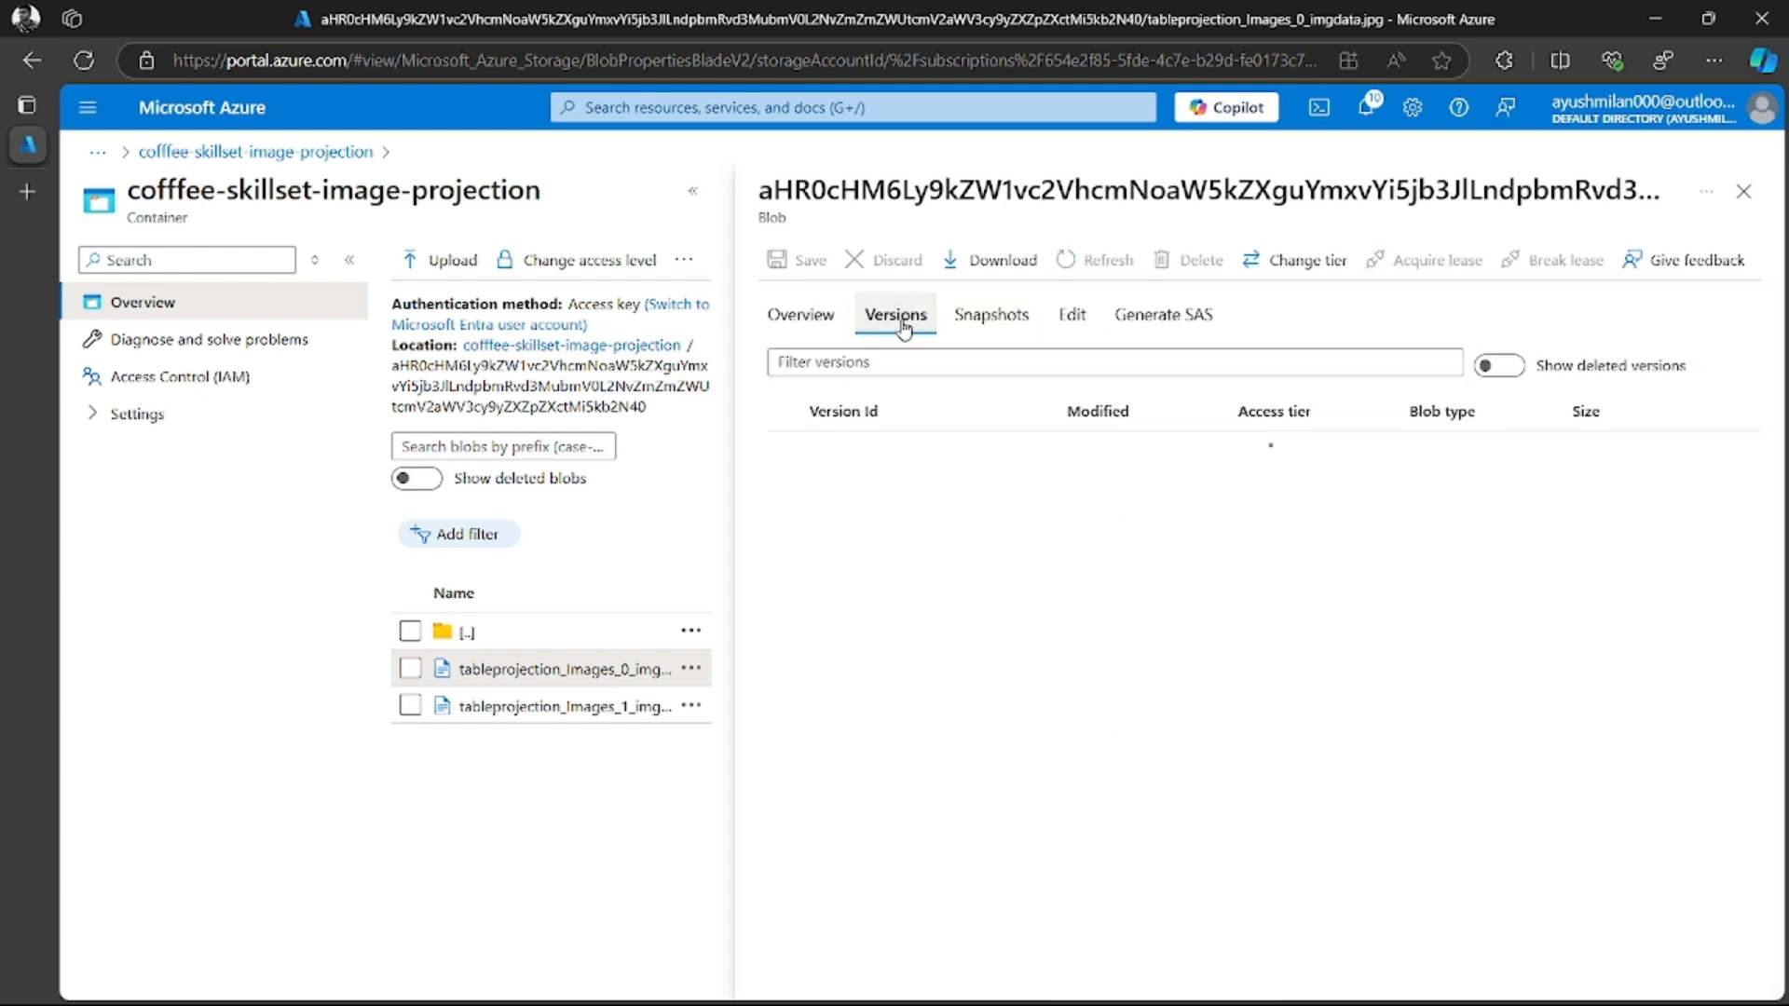
pyautogui.click(963, 327)
pyautogui.click(900, 317)
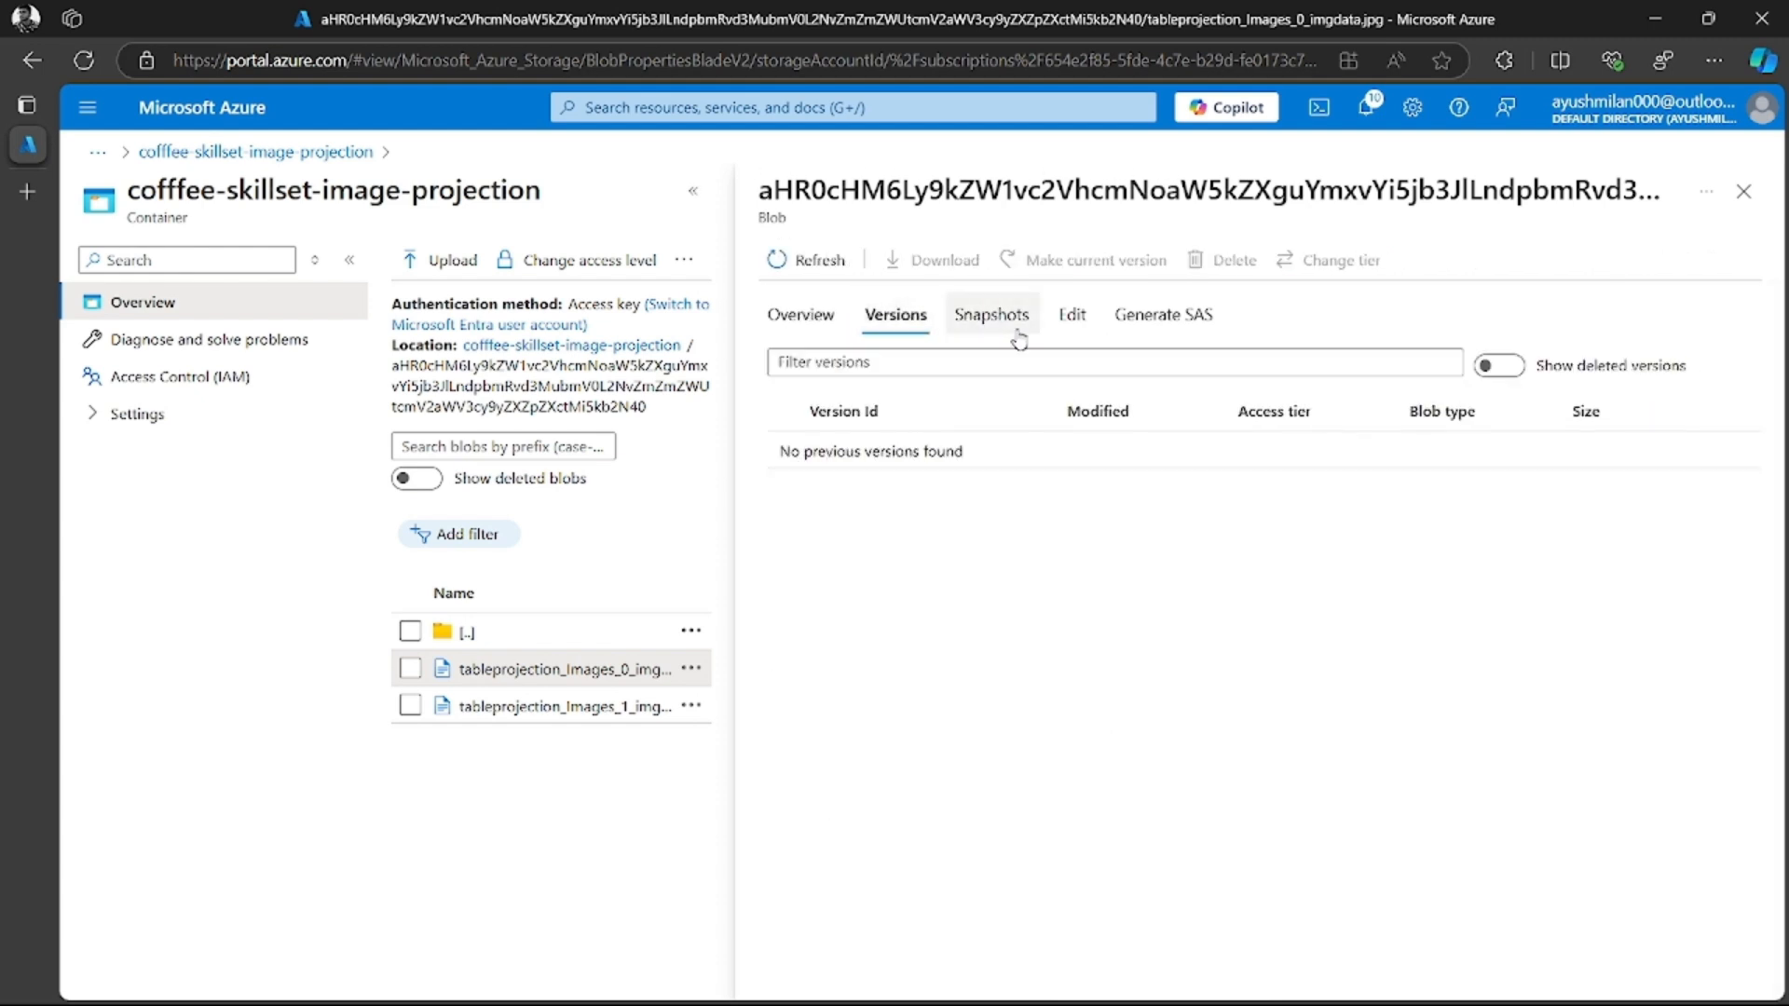
pyautogui.click(1020, 336)
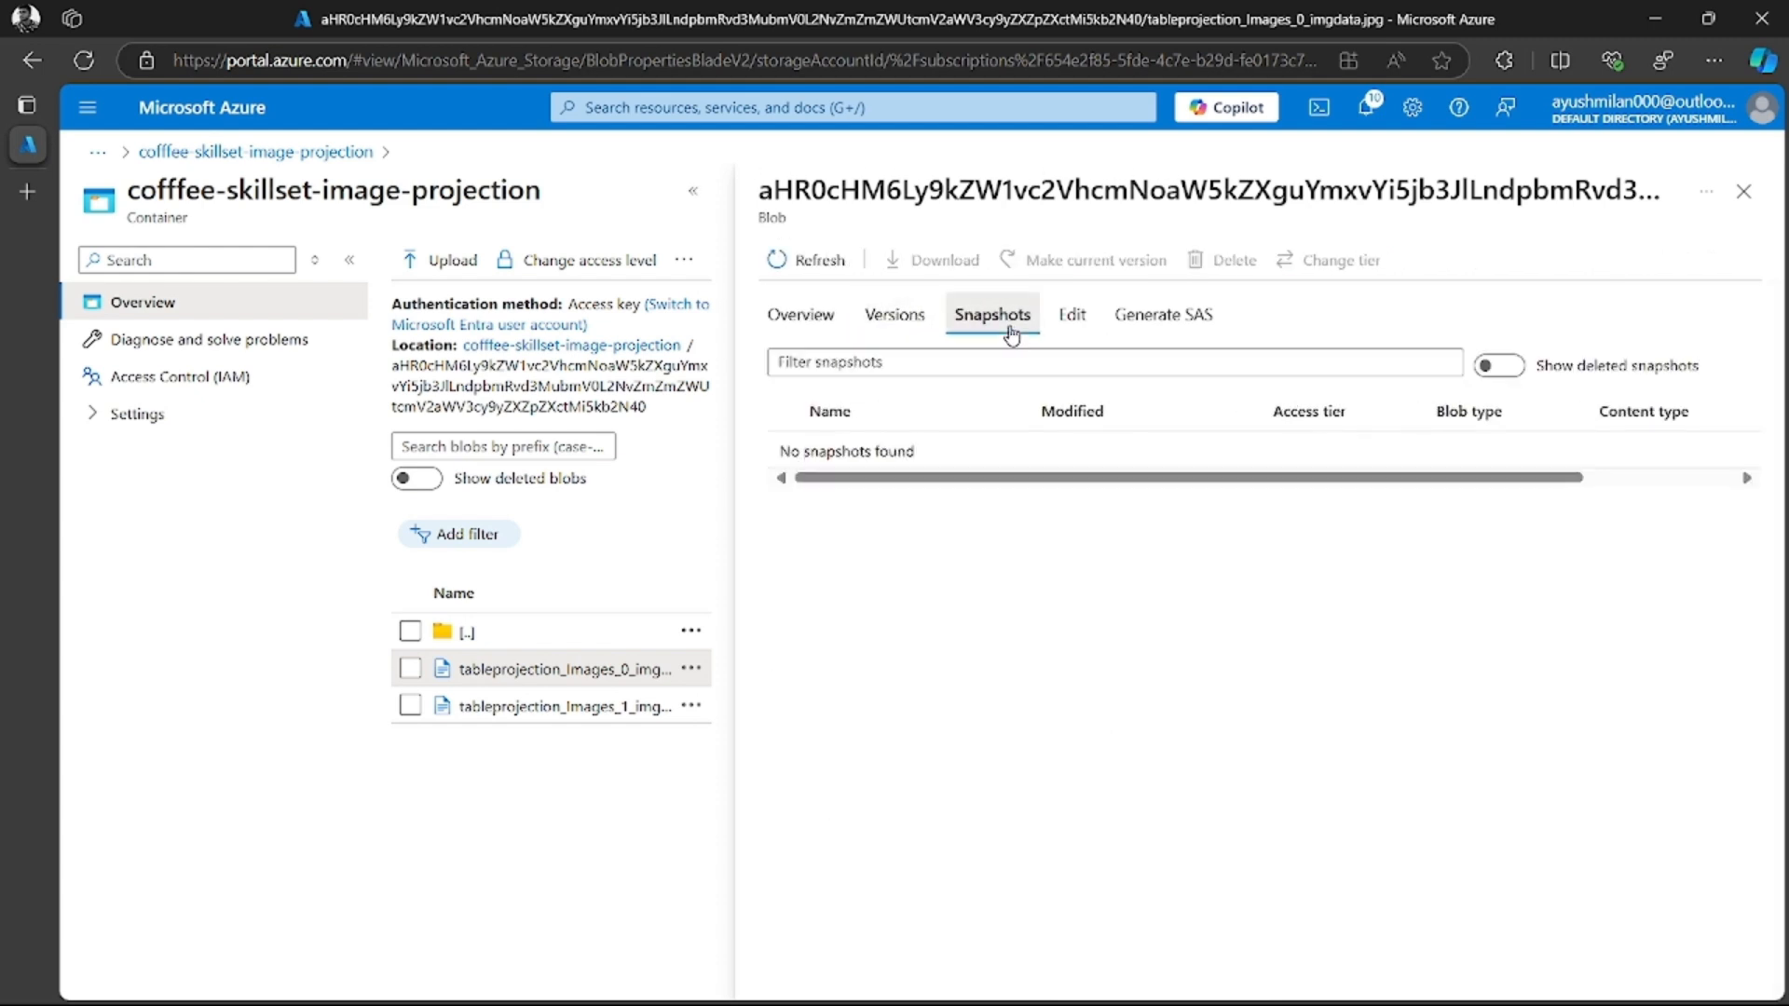
pyautogui.click(1079, 326)
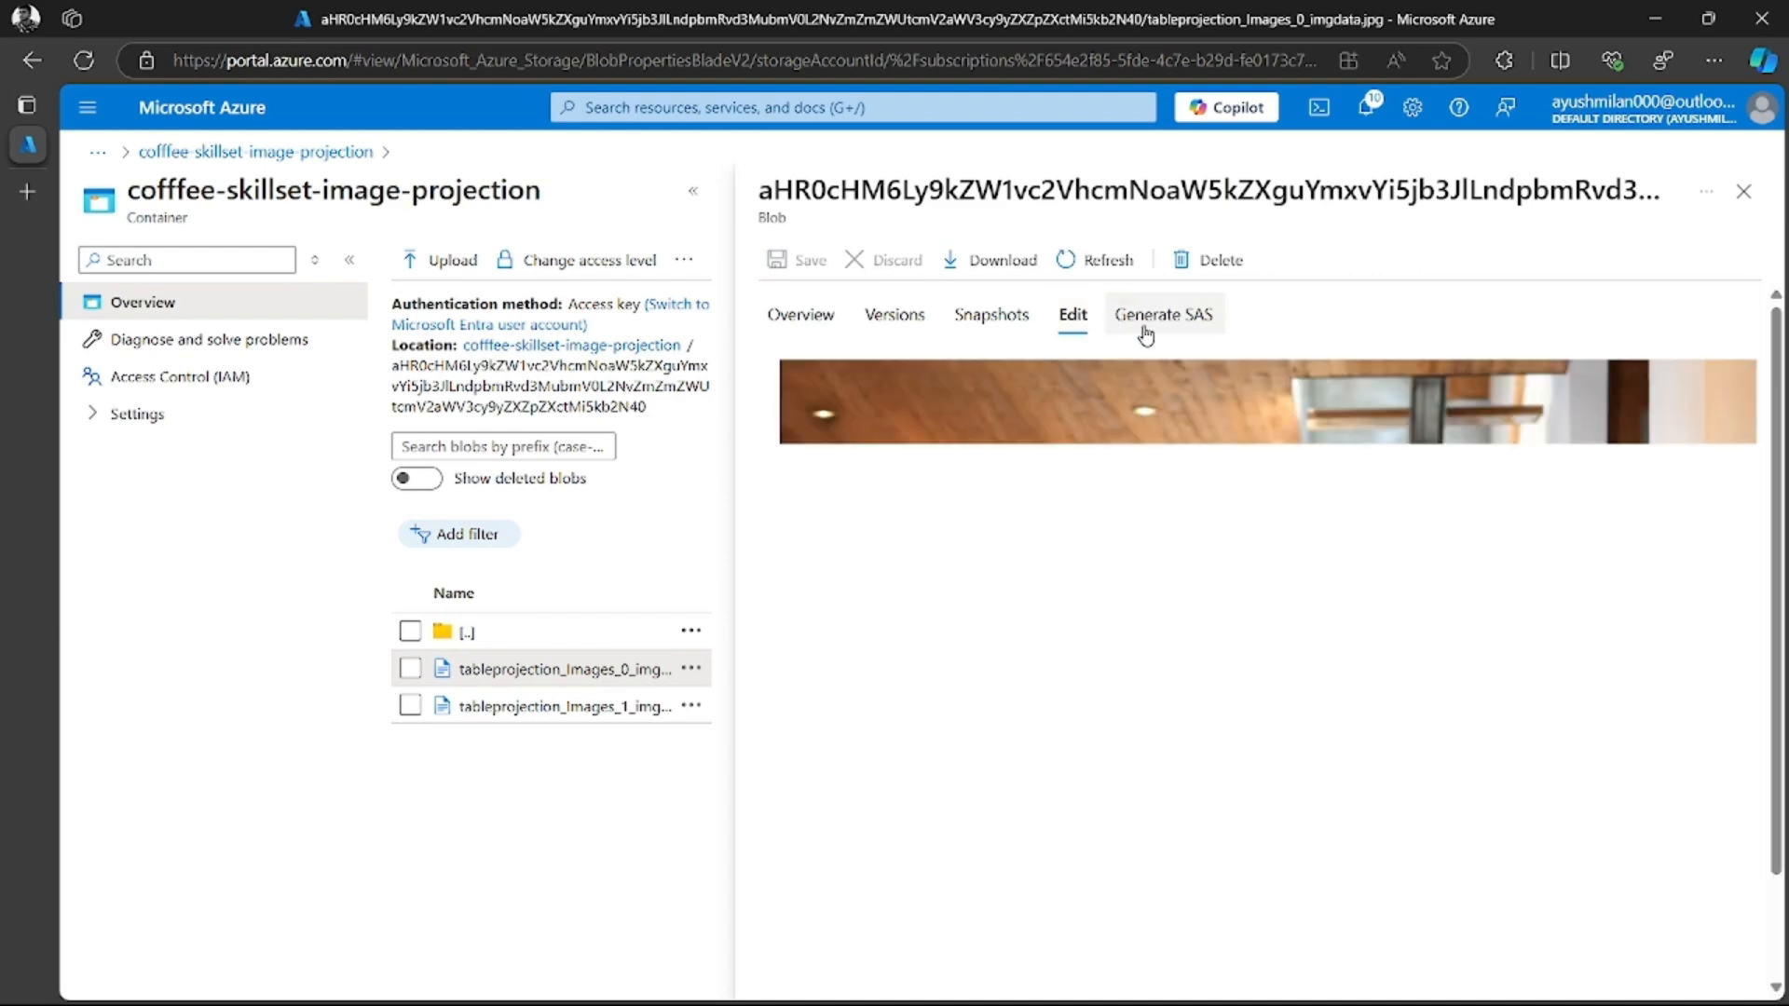
pyautogui.scroll(-2, 1146, 559)
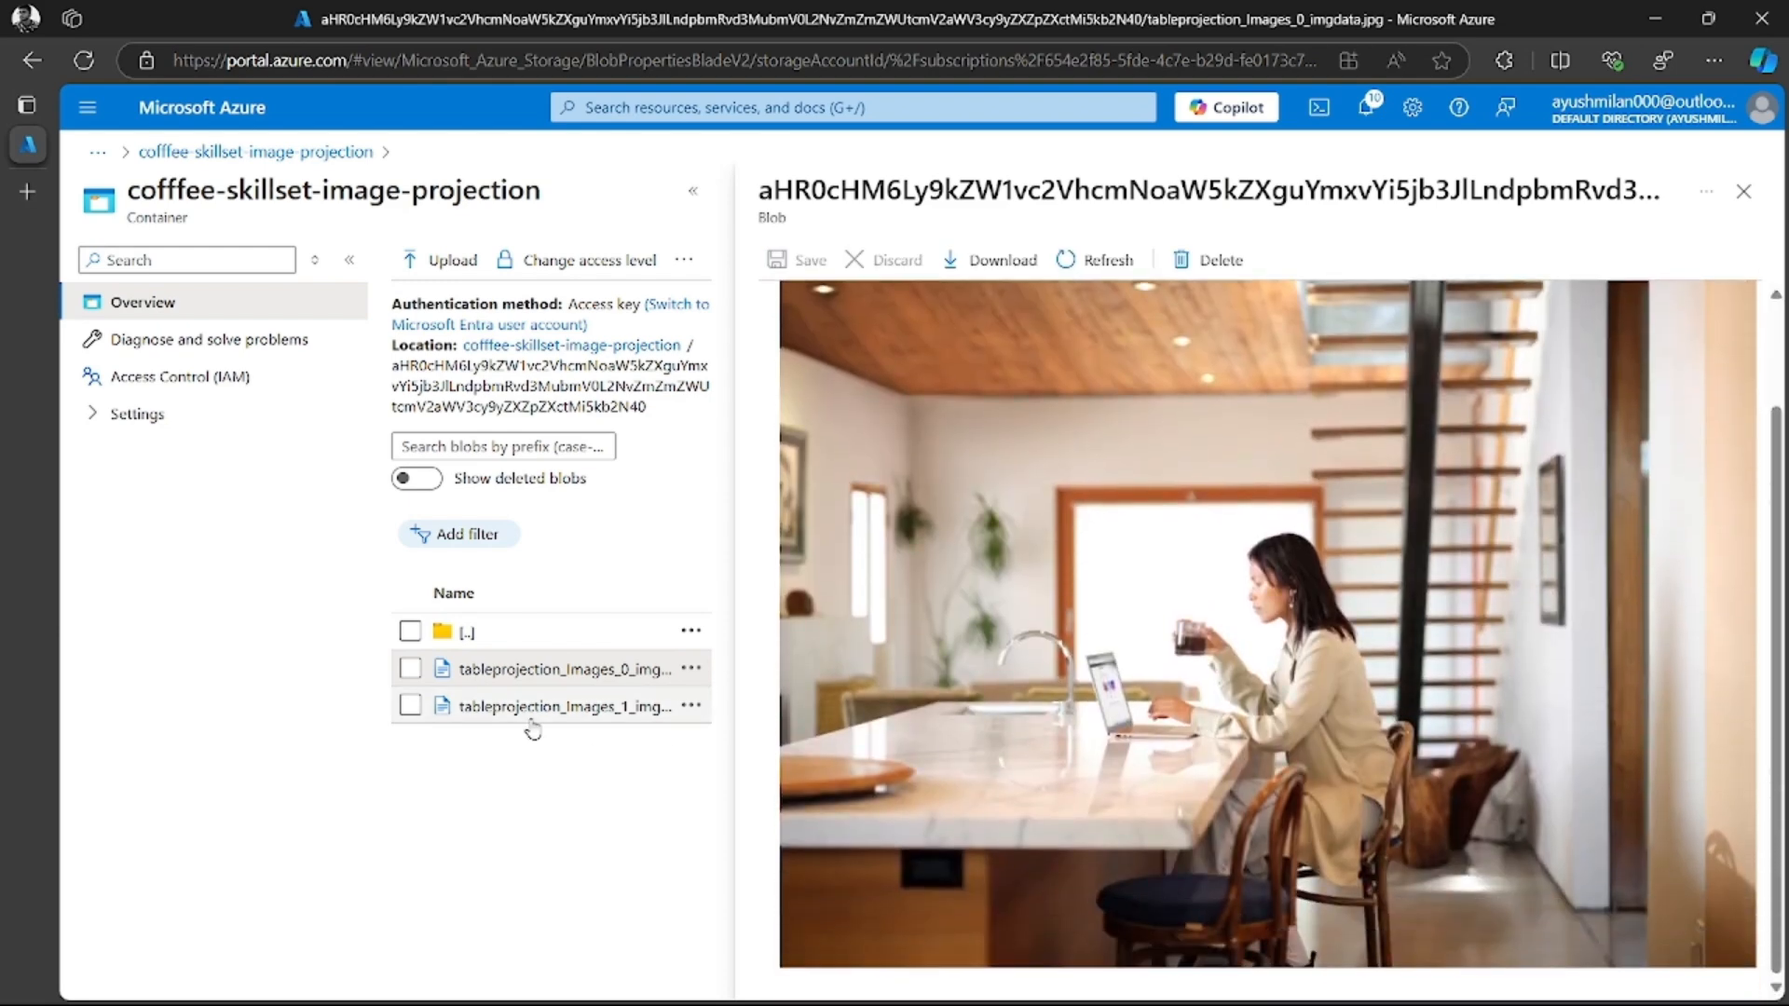
pyautogui.click(542, 707)
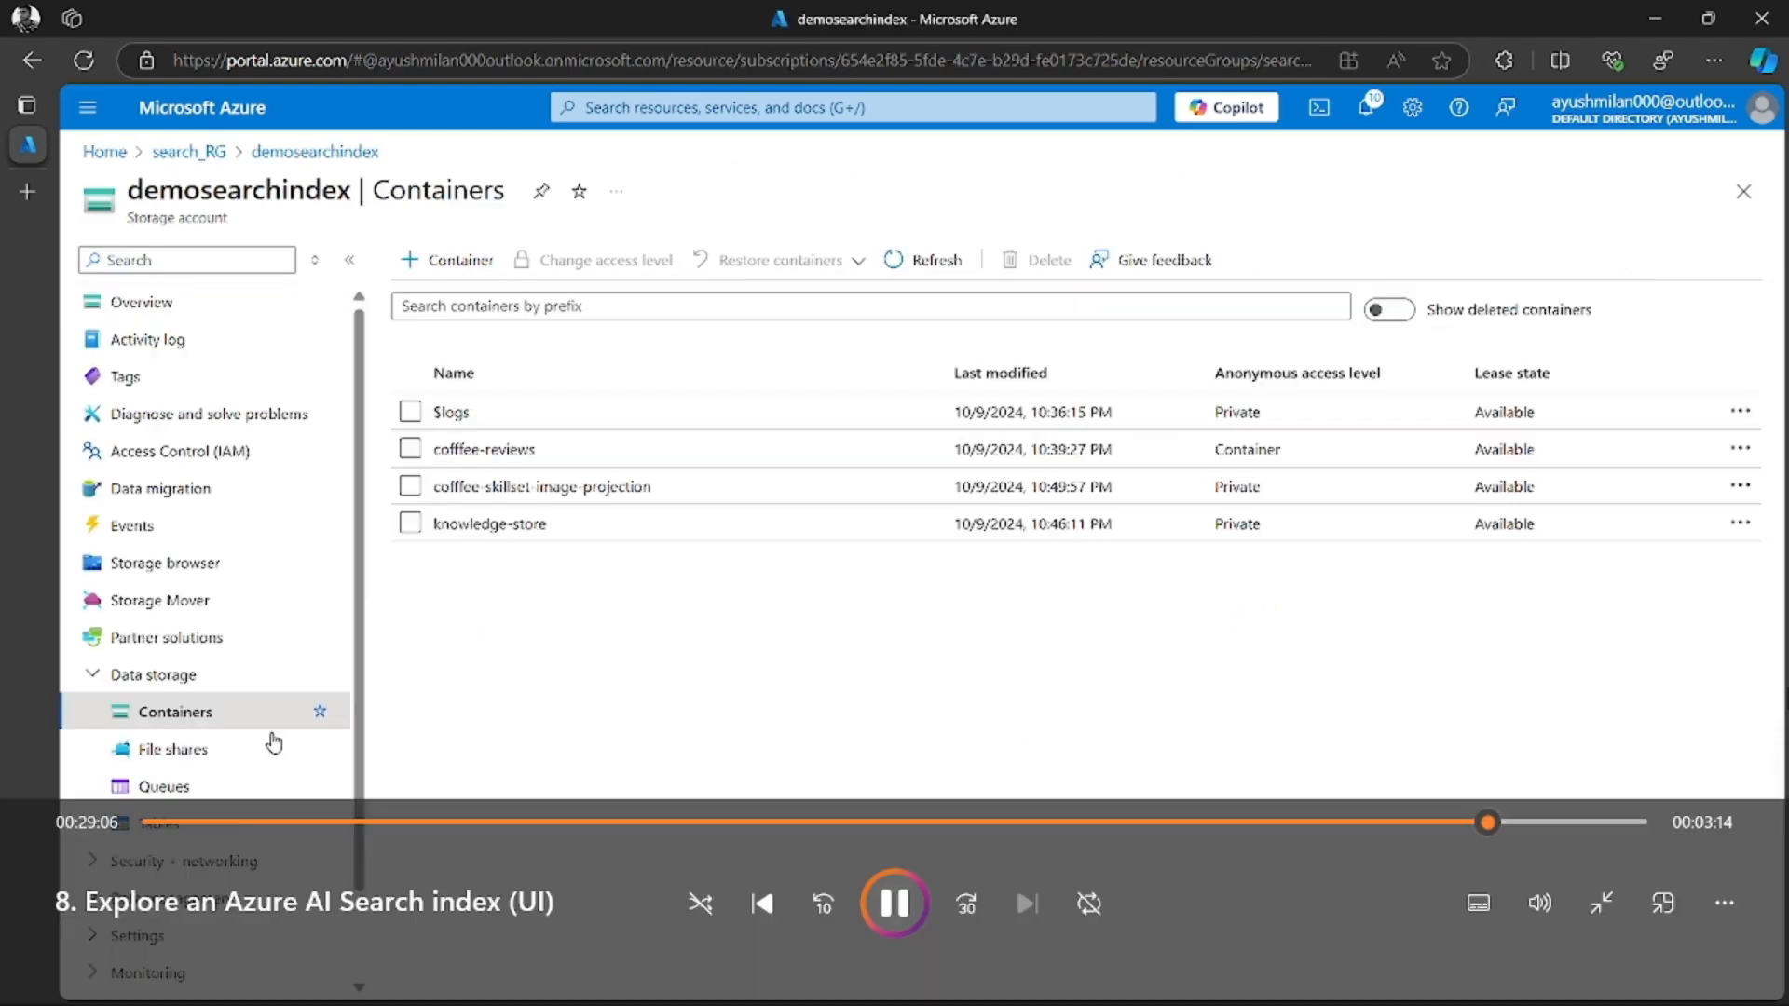
# Check the queues of the demosearchindex storage account and list its tables
pyautogui.click(224, 823)
pyautogui.click(232, 789)
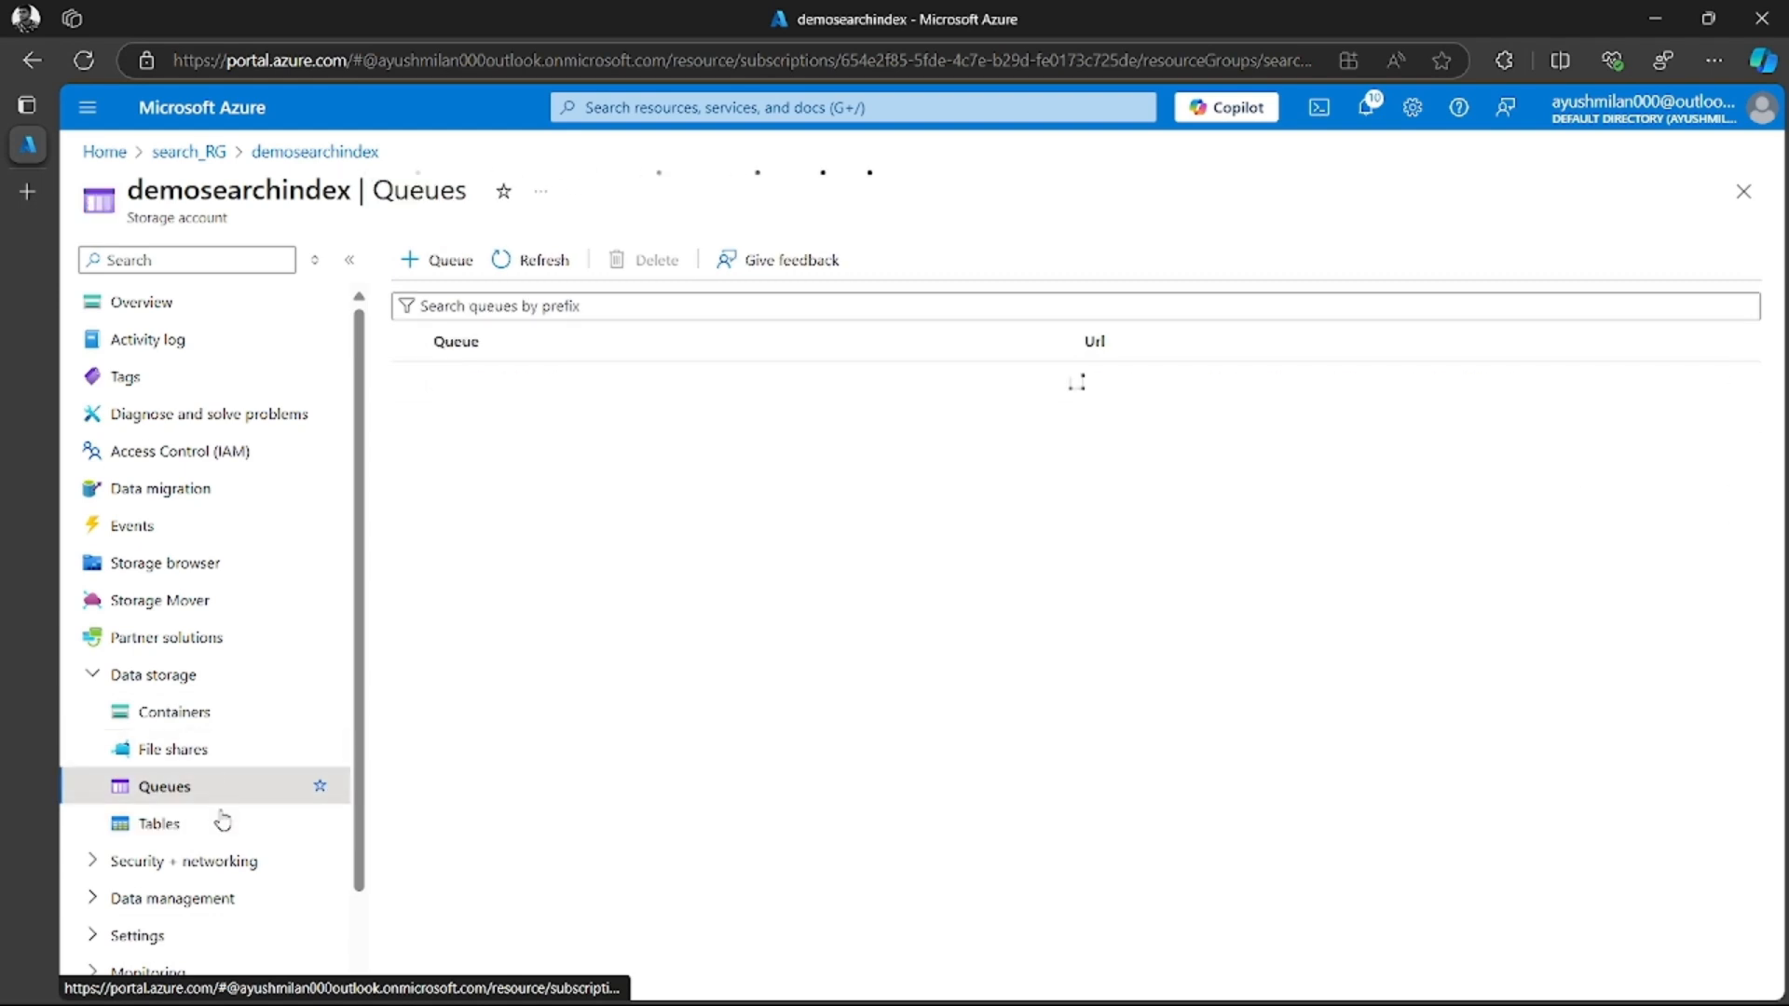
pyautogui.click(197, 827)
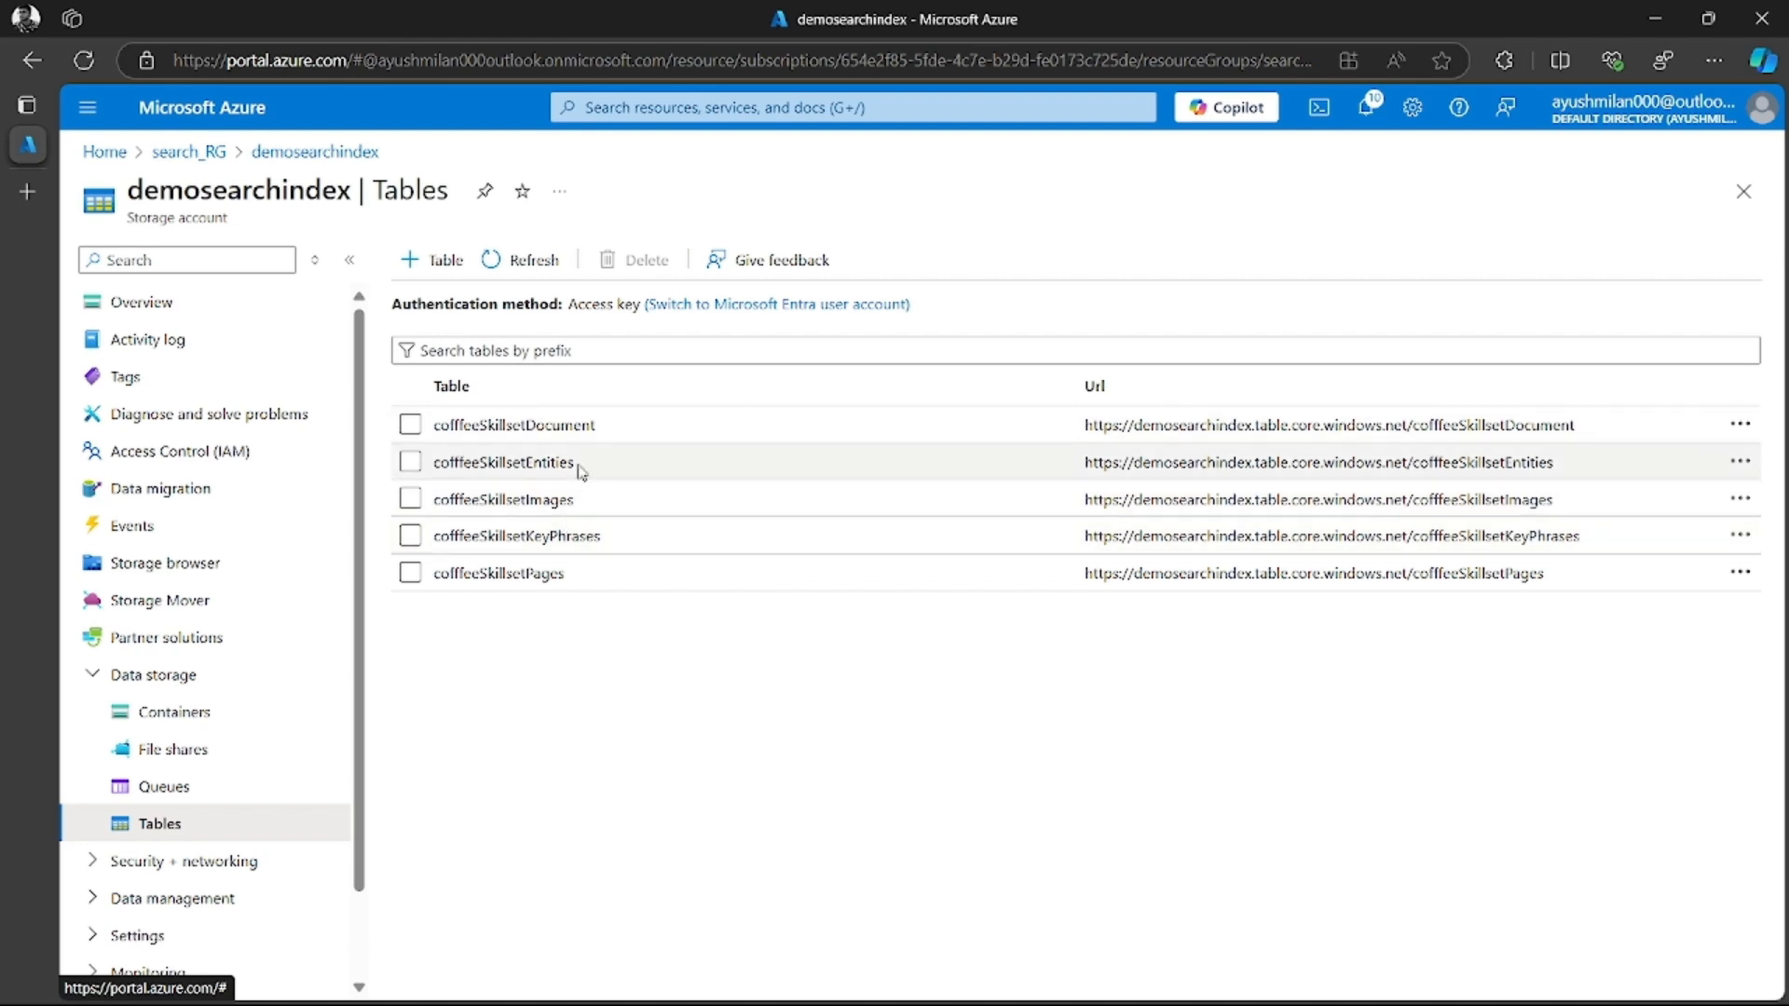
pyautogui.click(425, 550)
pyautogui.click(411, 536)
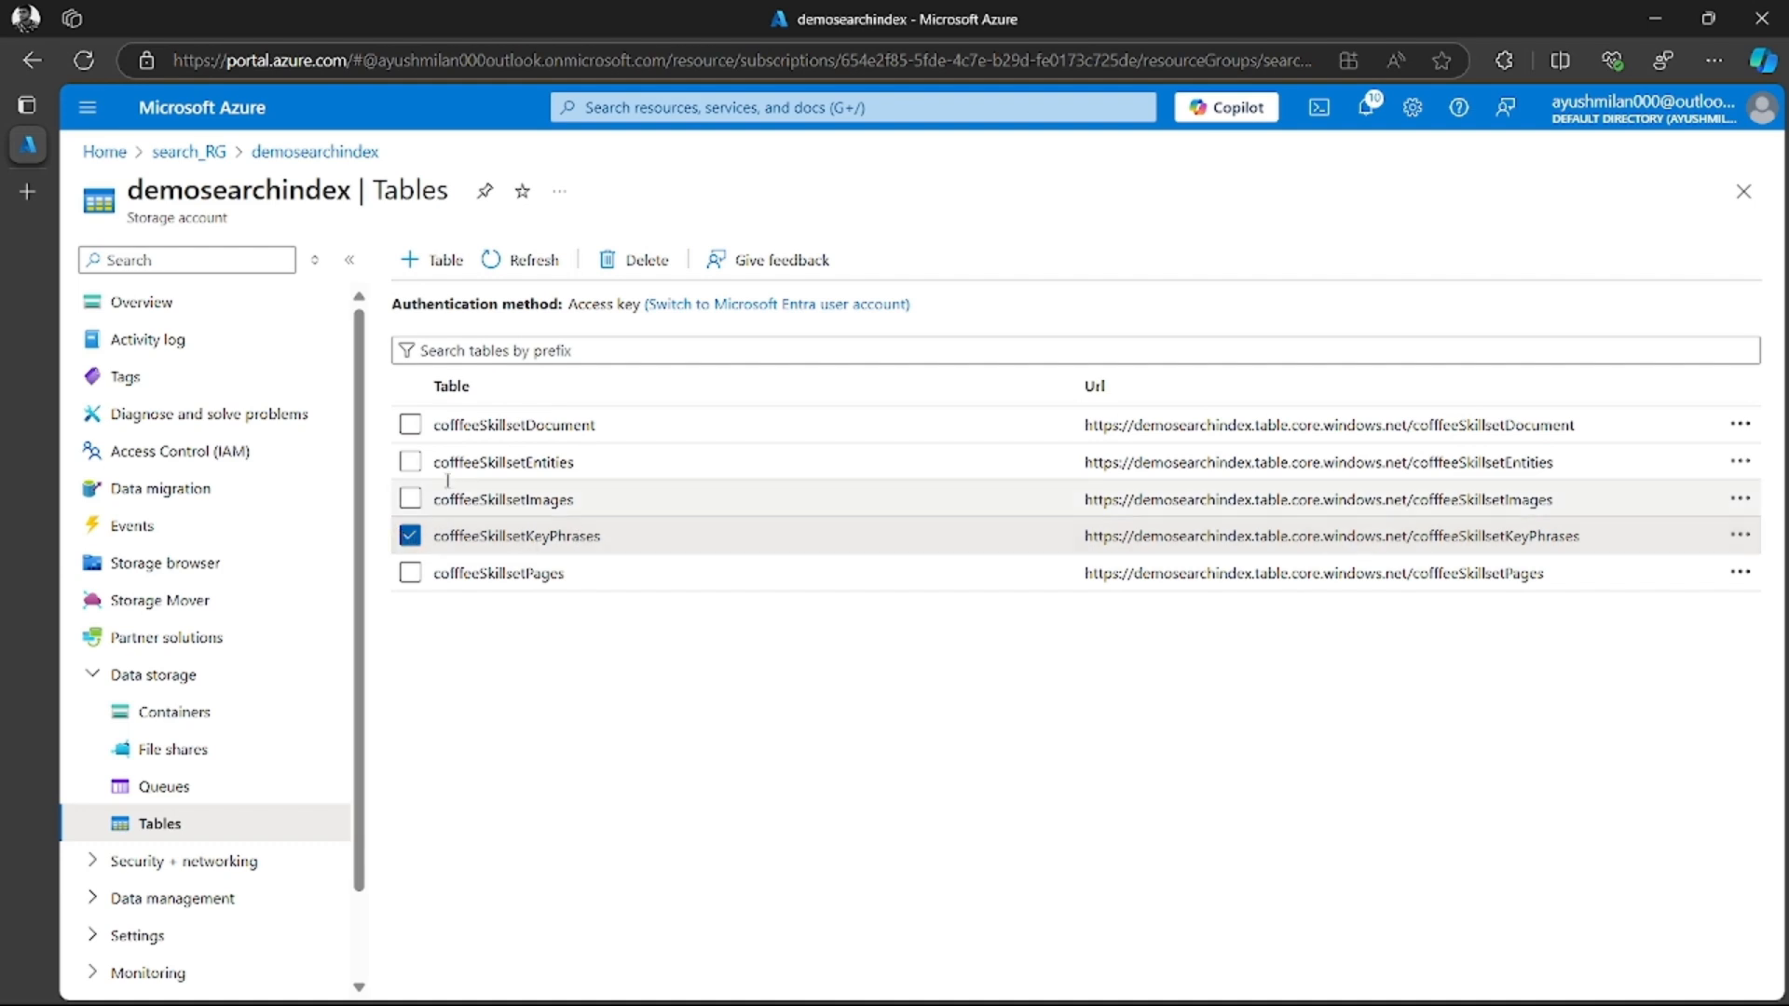
pyautogui.click(410, 535)
pyautogui.click(410, 535)
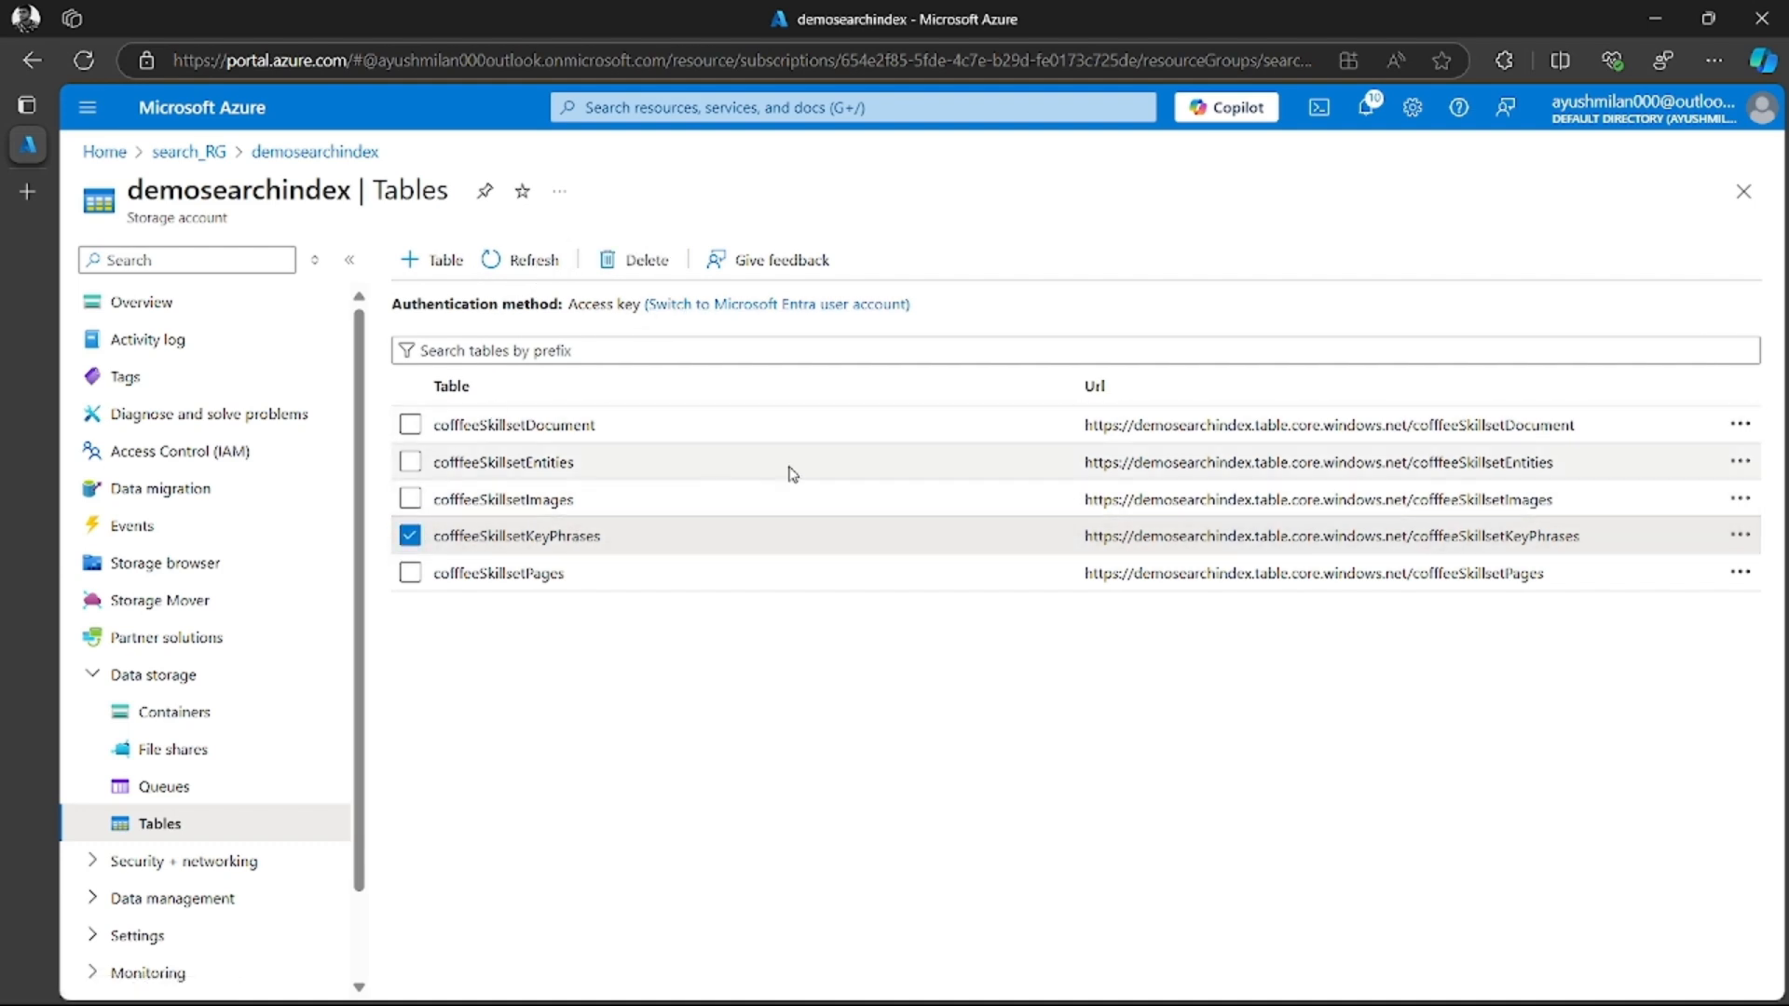
pyautogui.click(1740, 535)
pyautogui.doubleClick(538, 534)
pyautogui.doubleClick(533, 534)
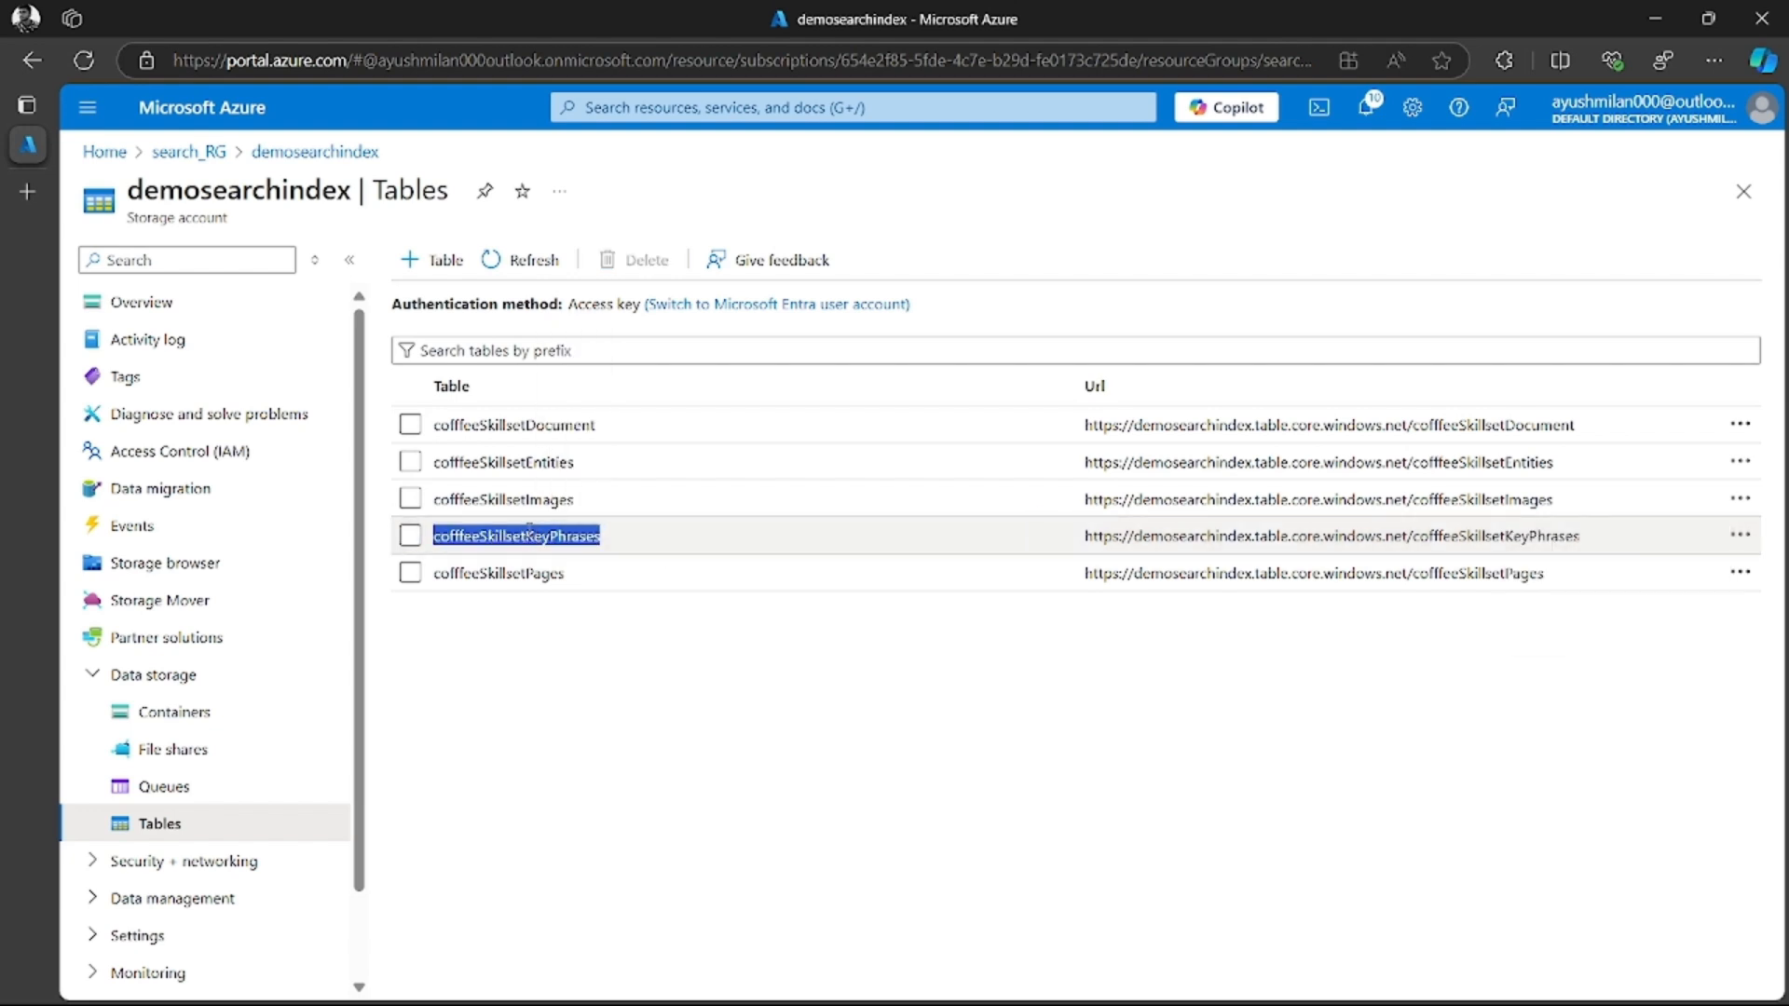
pyautogui.click(417, 541)
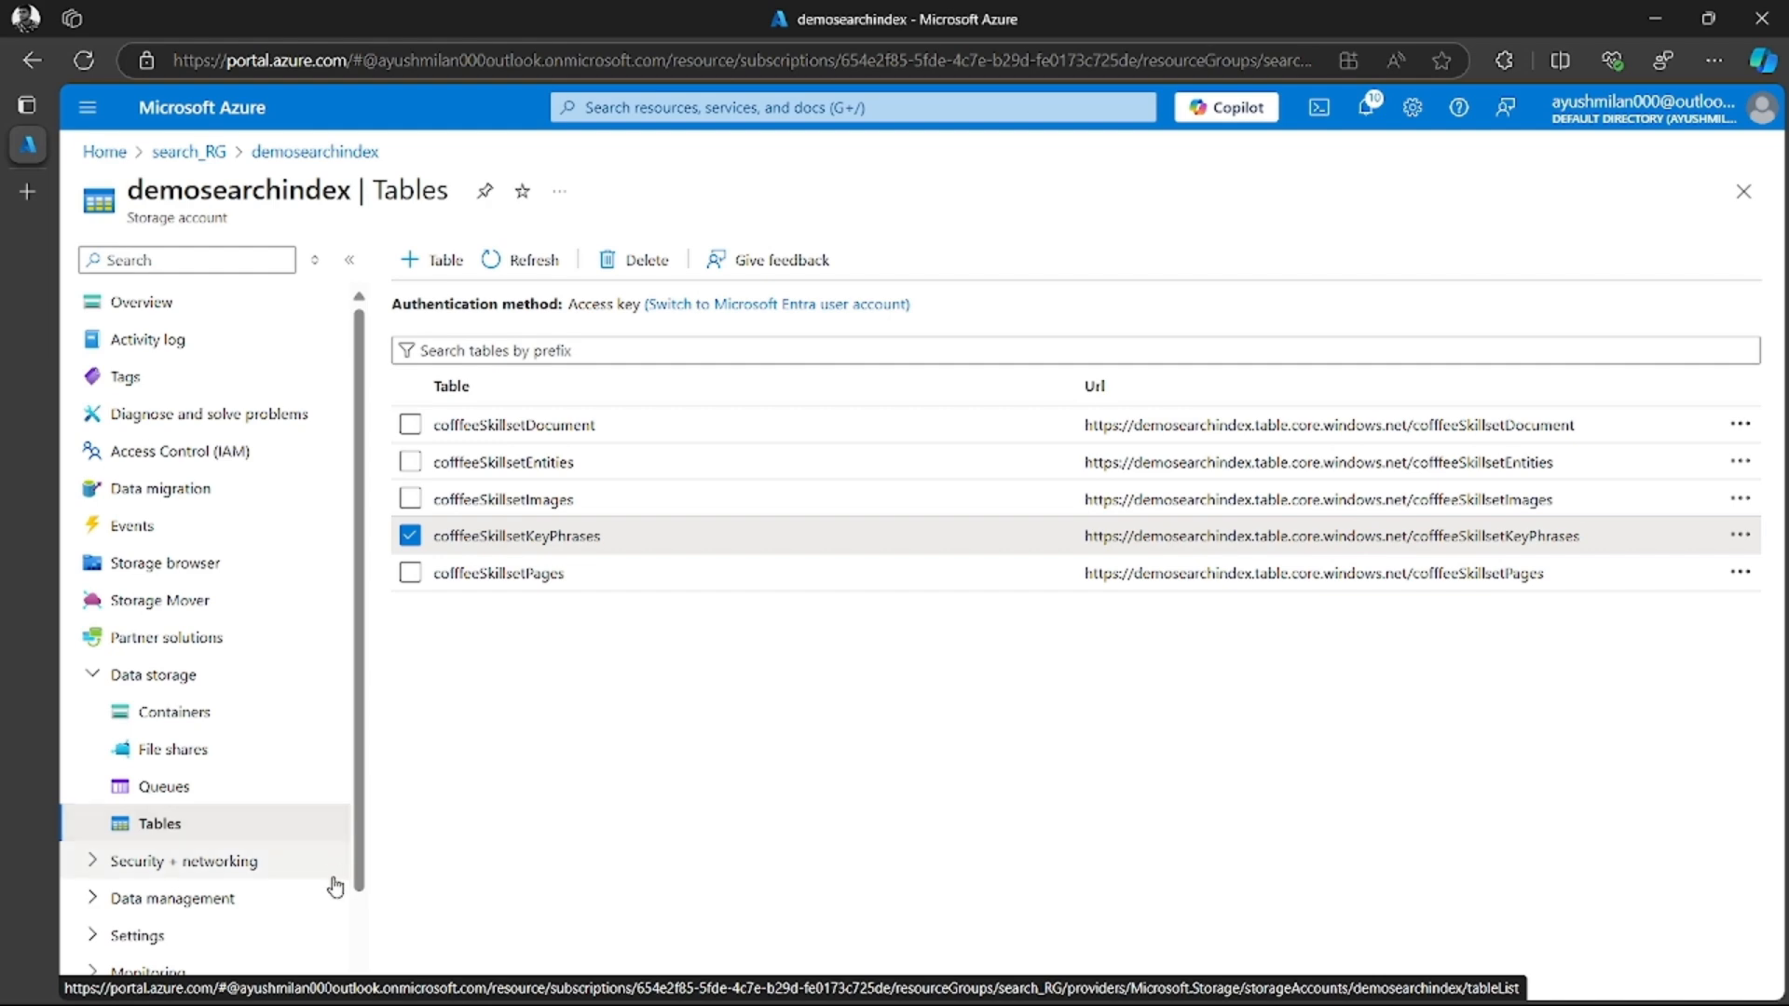
pyautogui.click(409, 537)
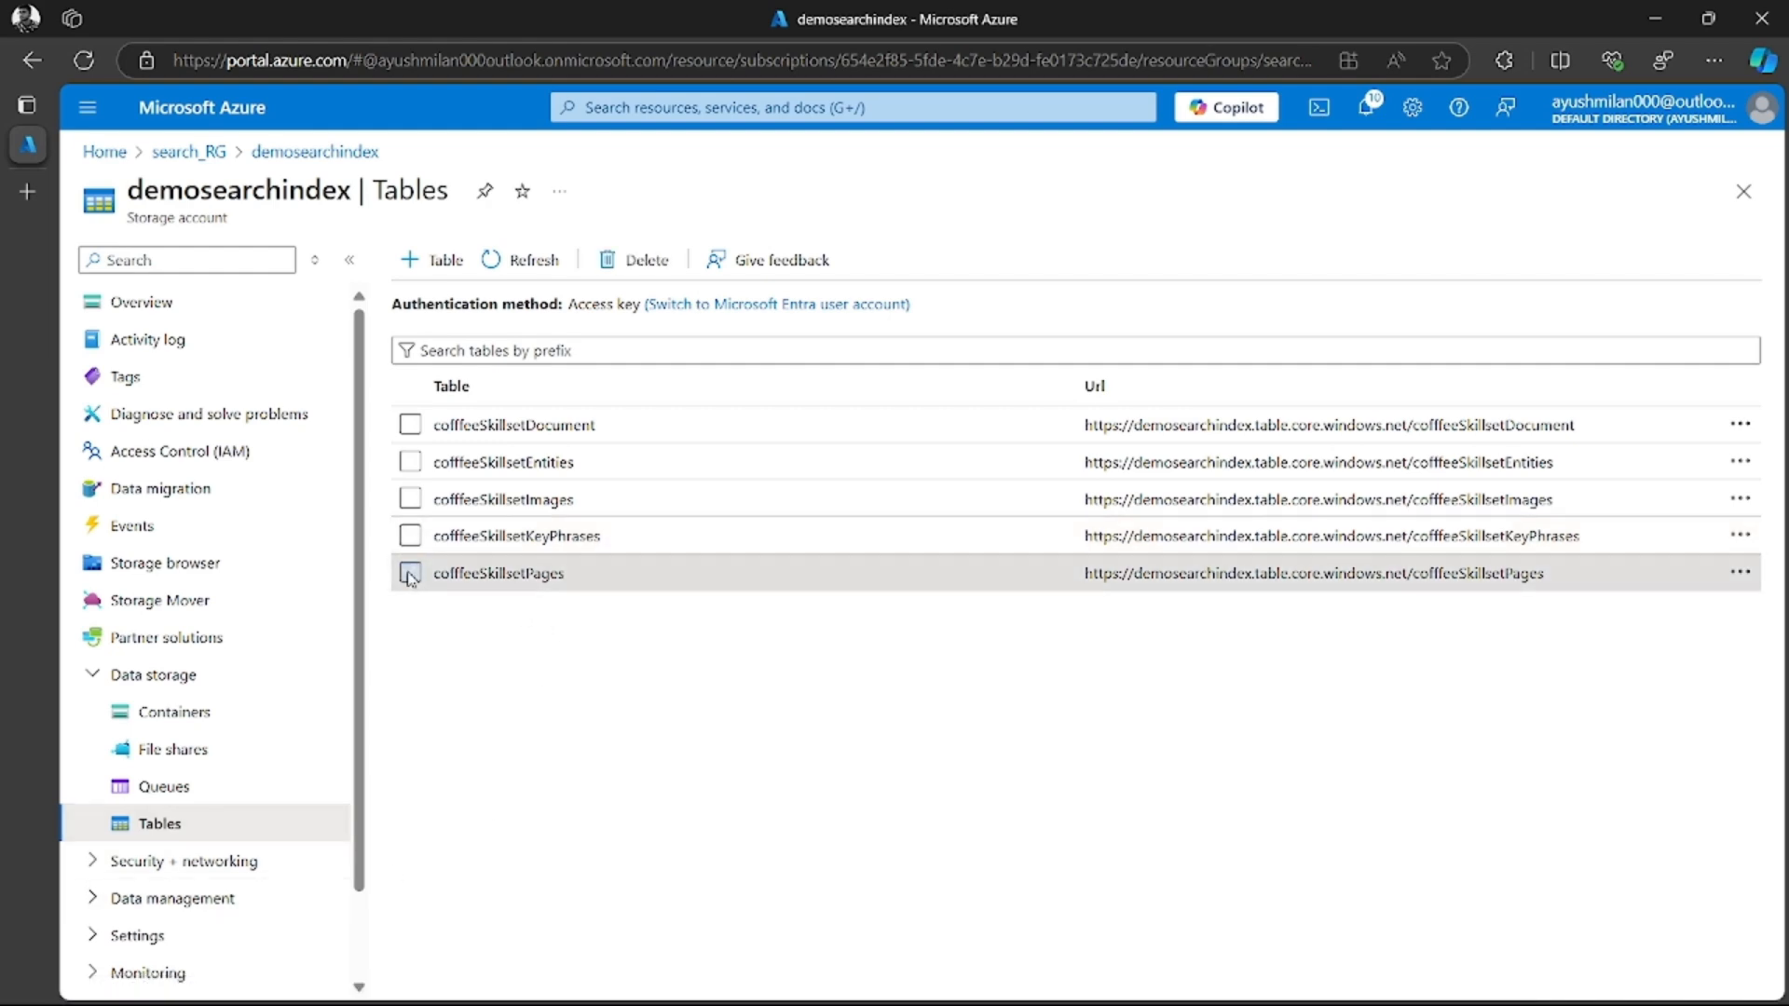
# Open the cofffeeSkillsetPages table in the storage browser to view its stored review entities
pyautogui.click(410, 572)
pyautogui.click(842, 576)
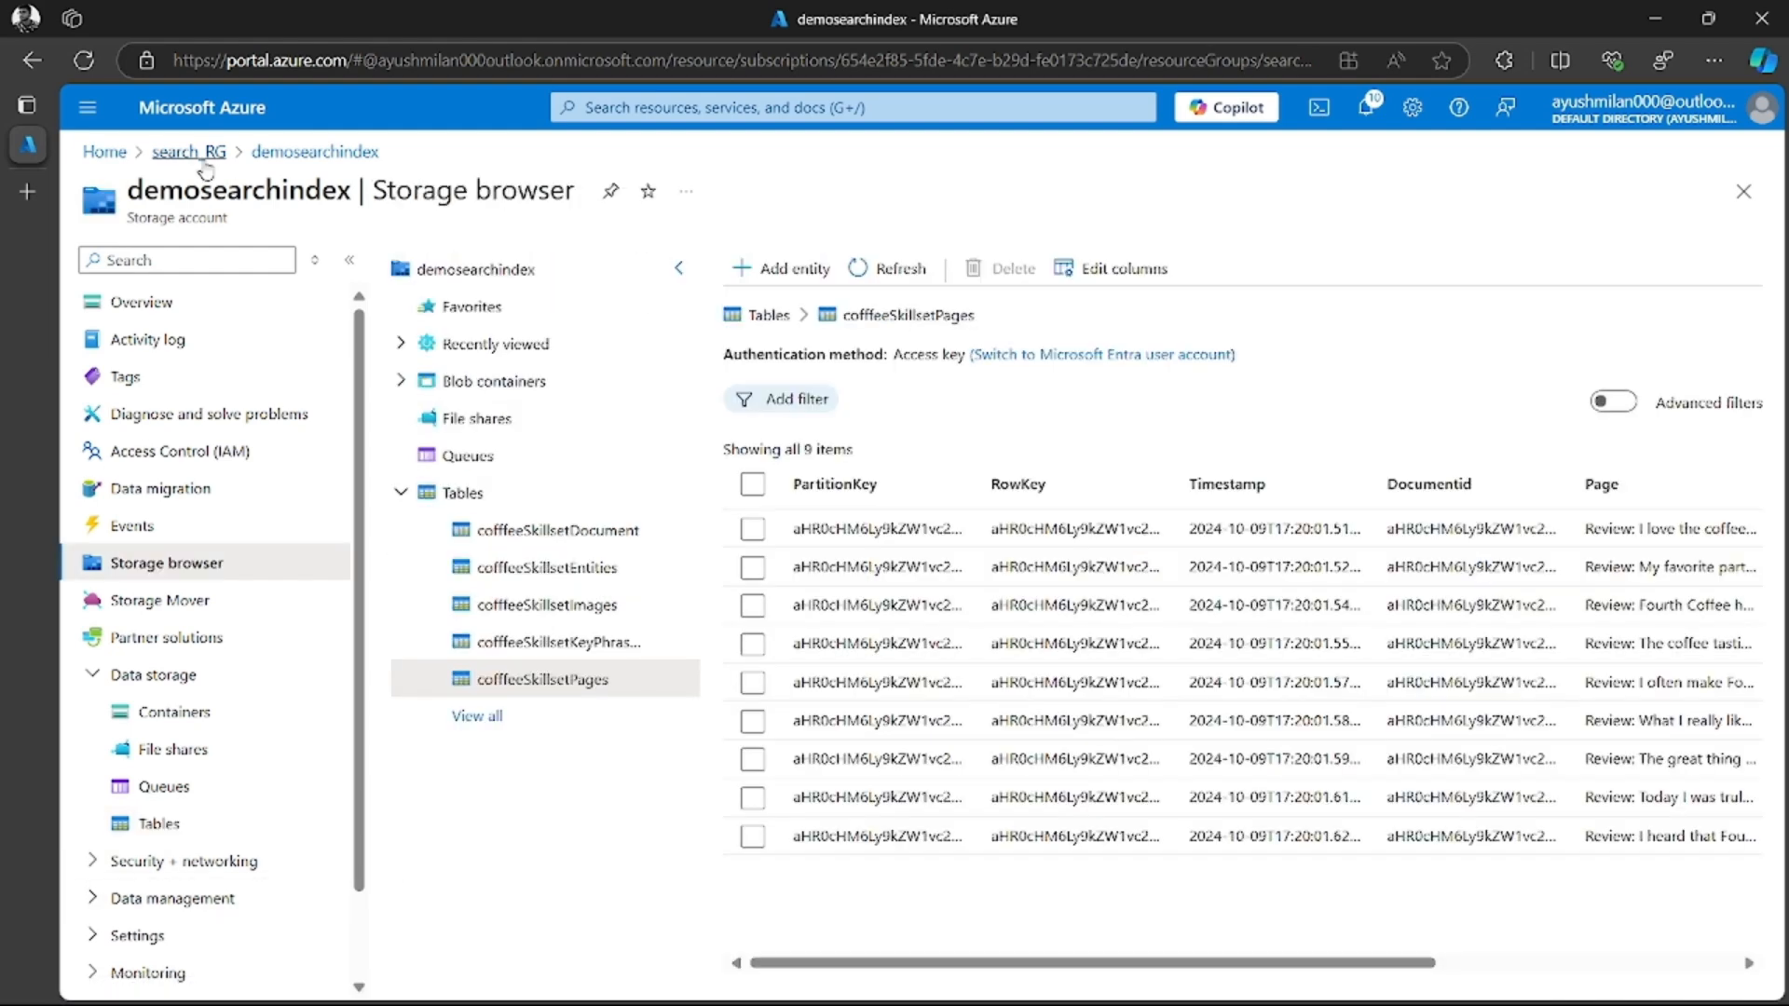
# Delete the demosearchindex storage account in the search_RG resource group, confirming the deletion with its account name
pyautogui.click(190, 152)
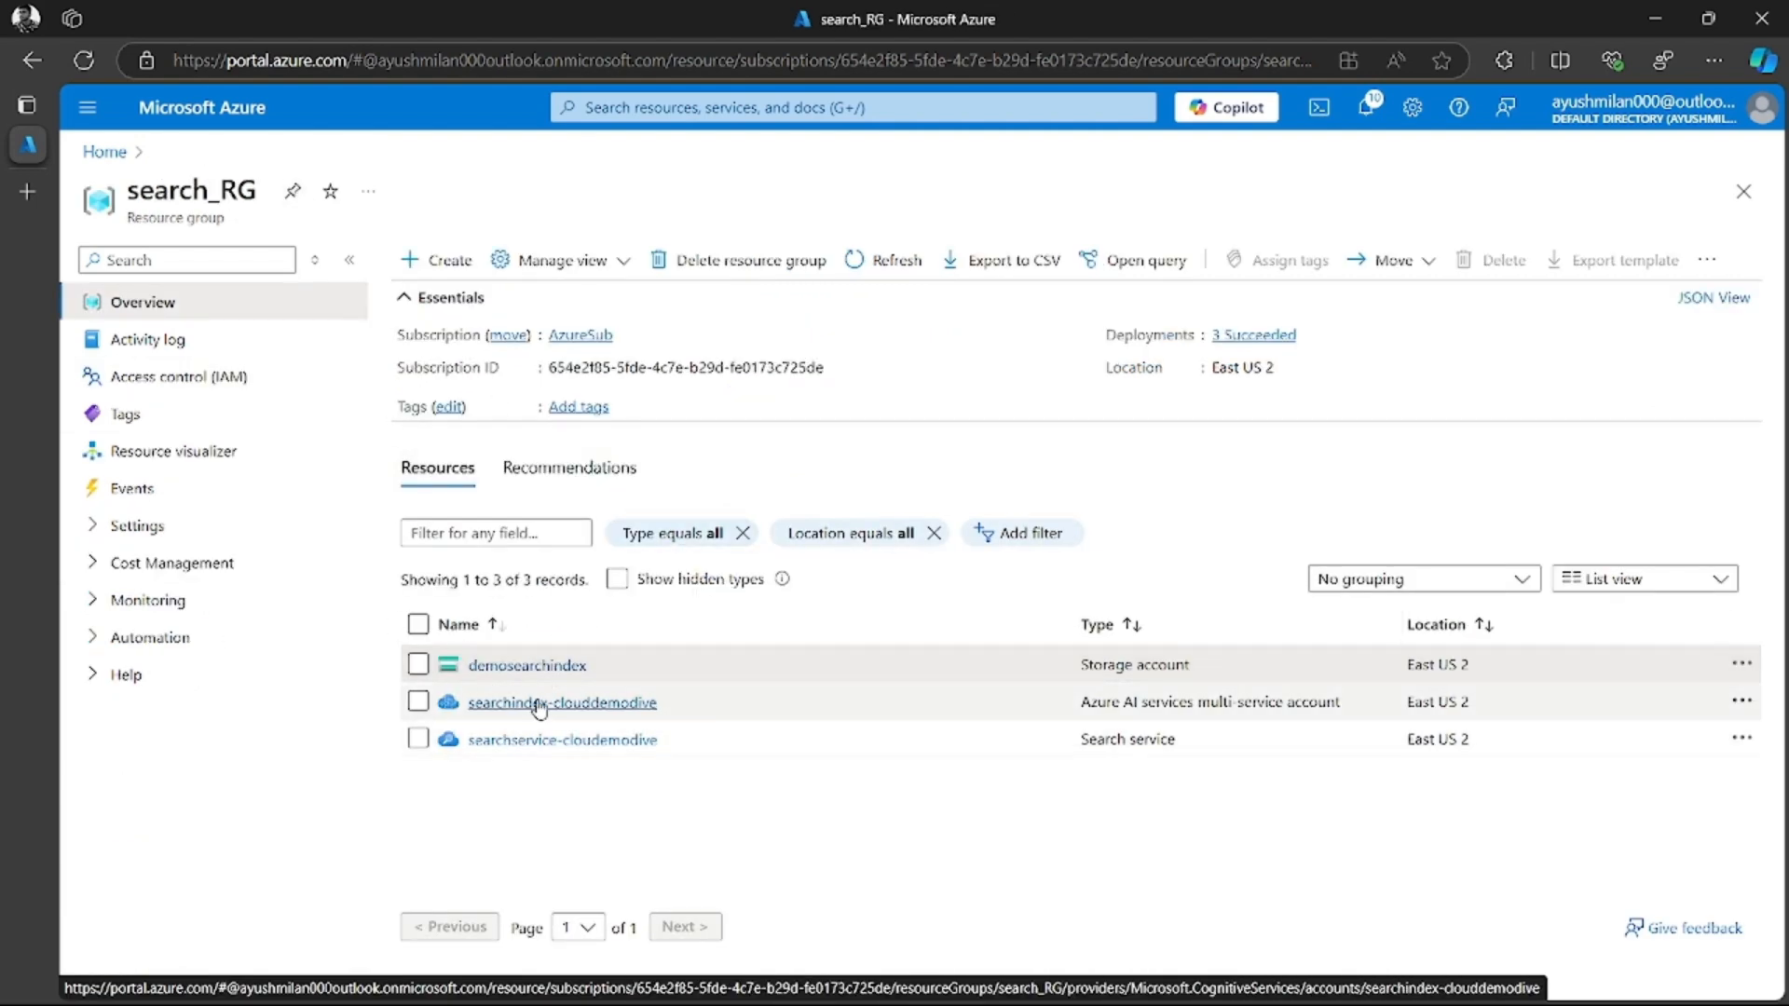
pyautogui.click(563, 664)
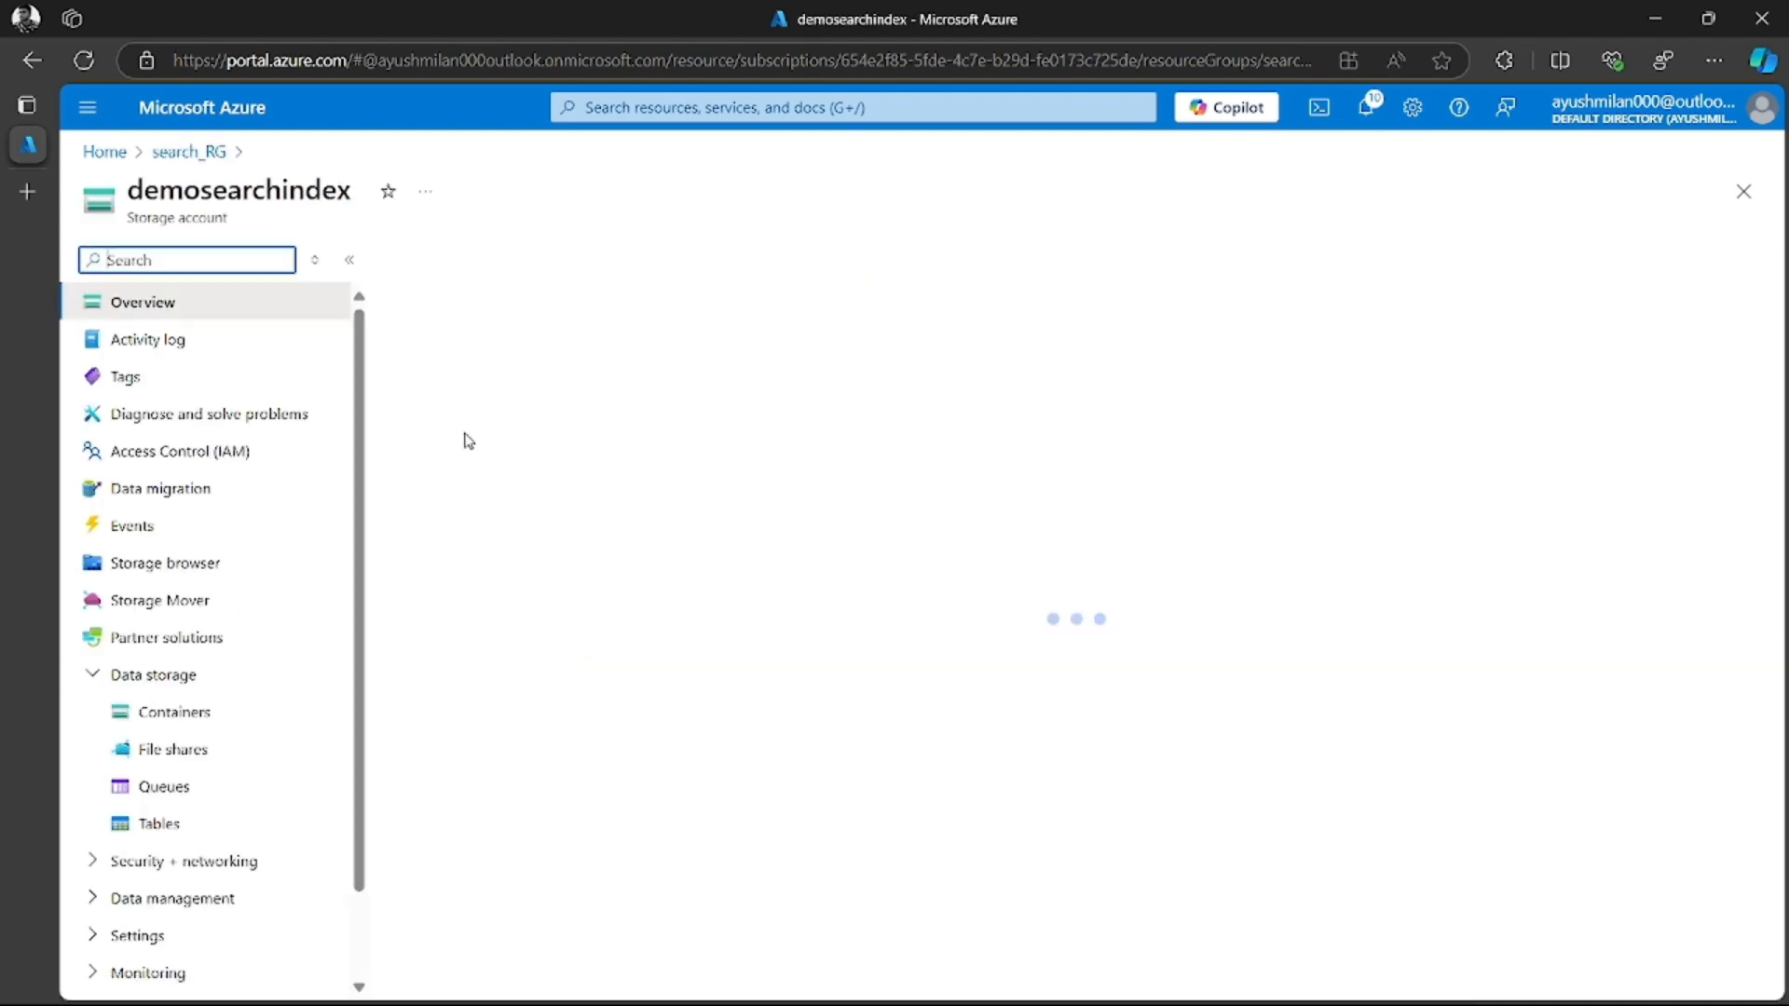
pyautogui.click(705, 271)
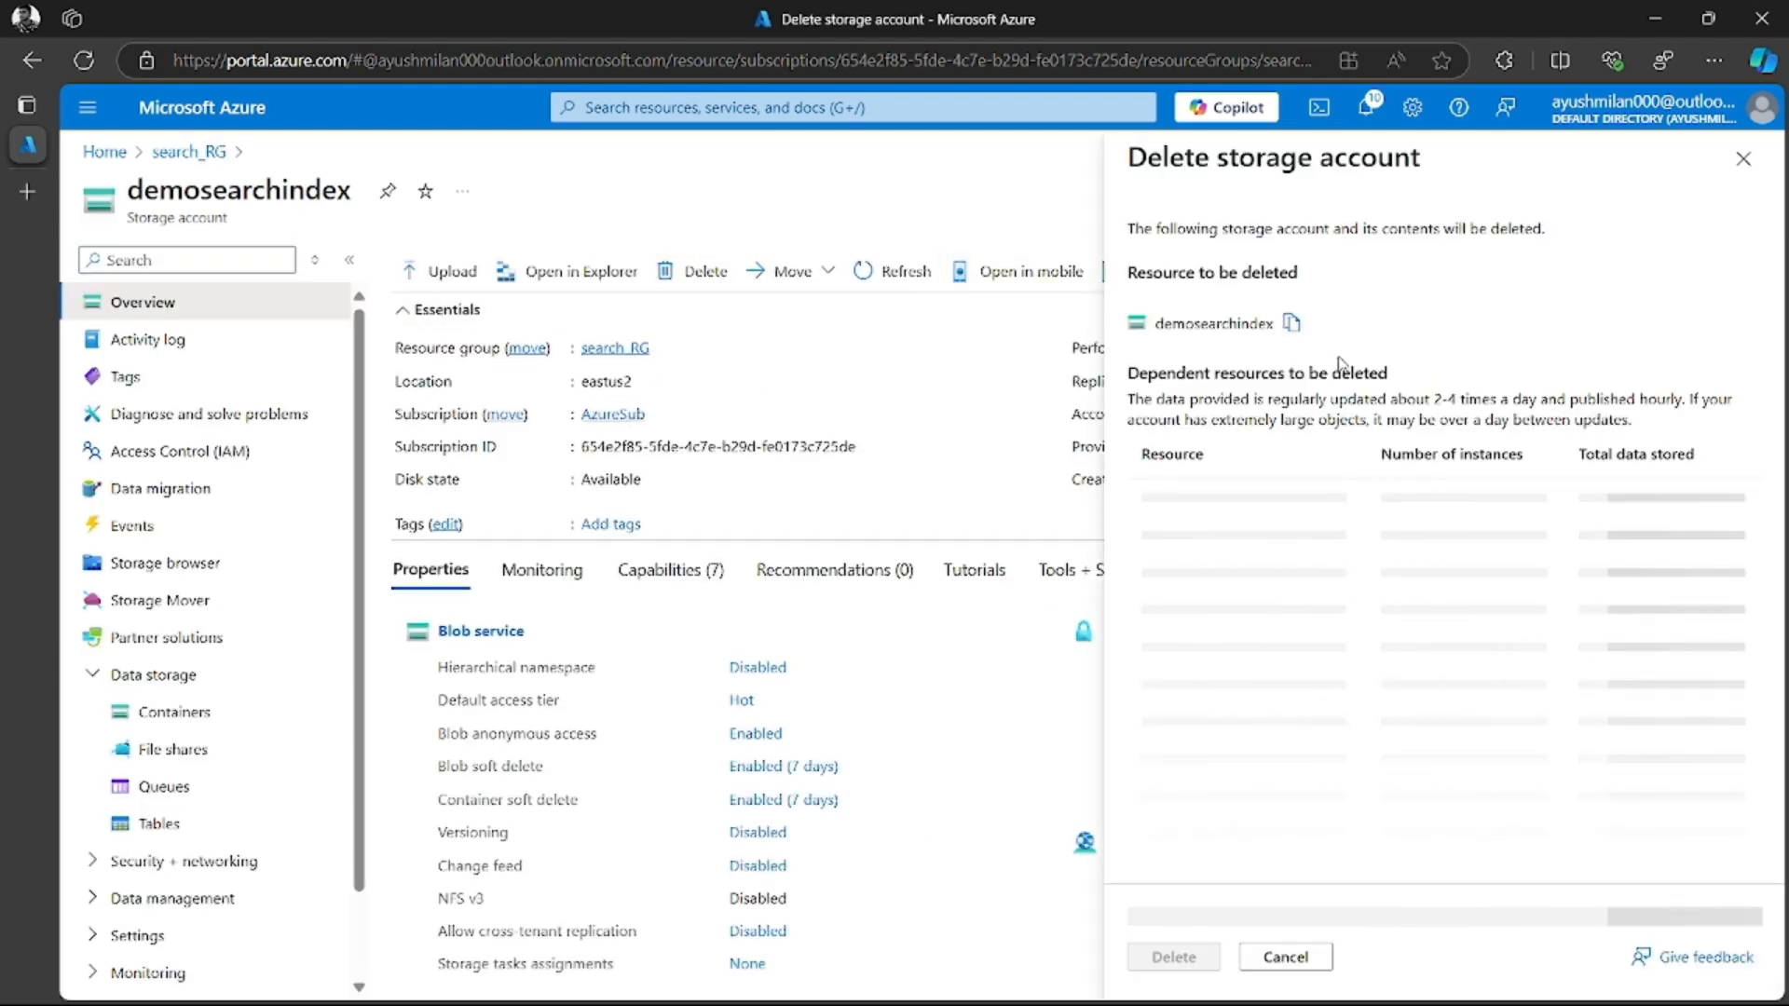
pyautogui.click(1291, 322)
pyautogui.click(1236, 926)
pyautogui.hotkey('ctrl', 'v')
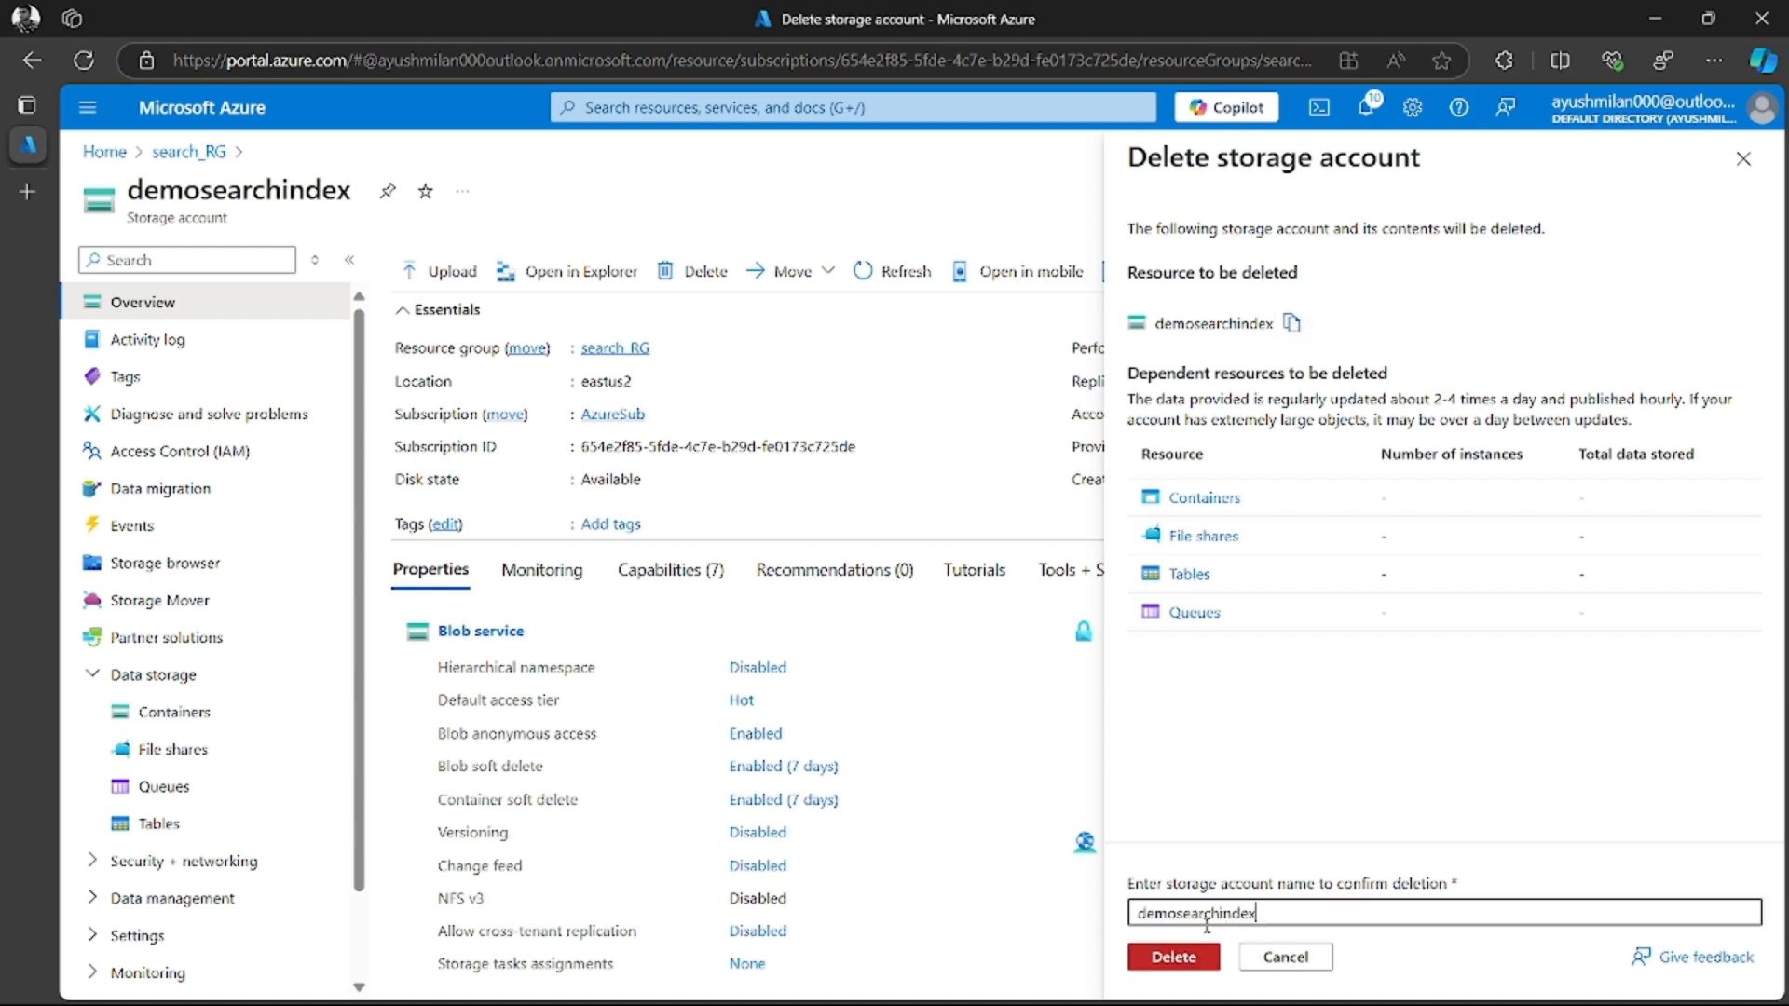
pyautogui.click(1173, 957)
pyautogui.click(1374, 643)
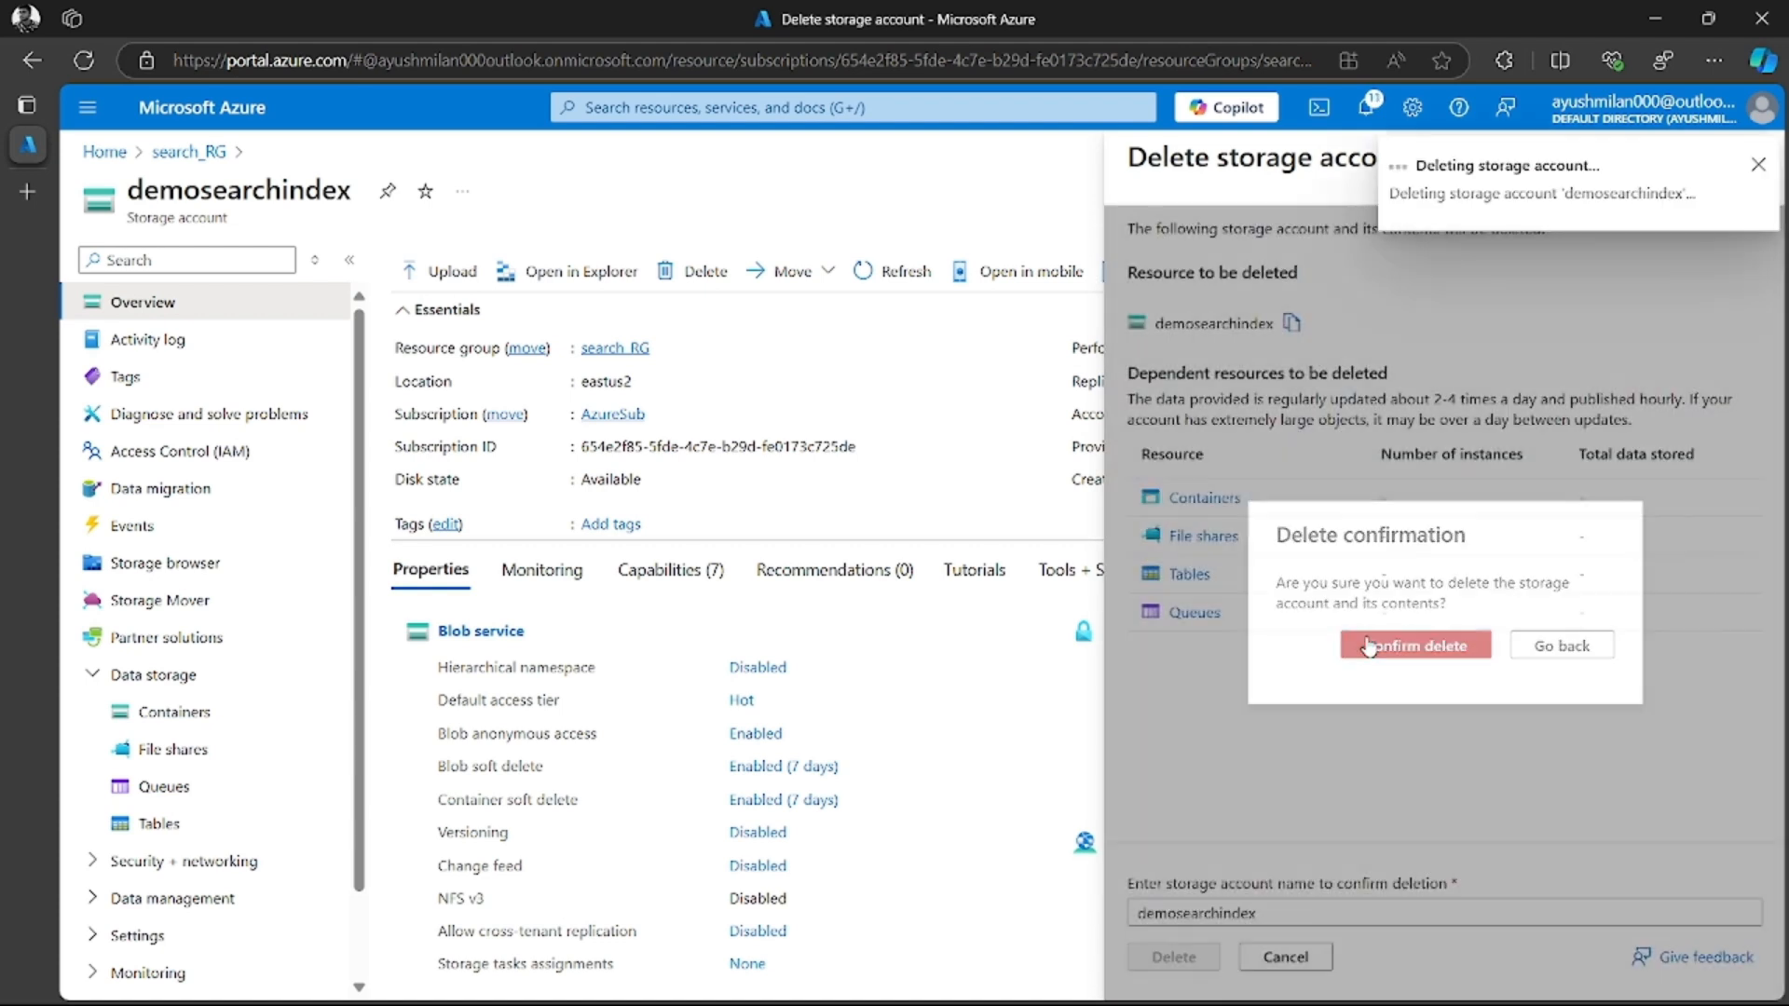